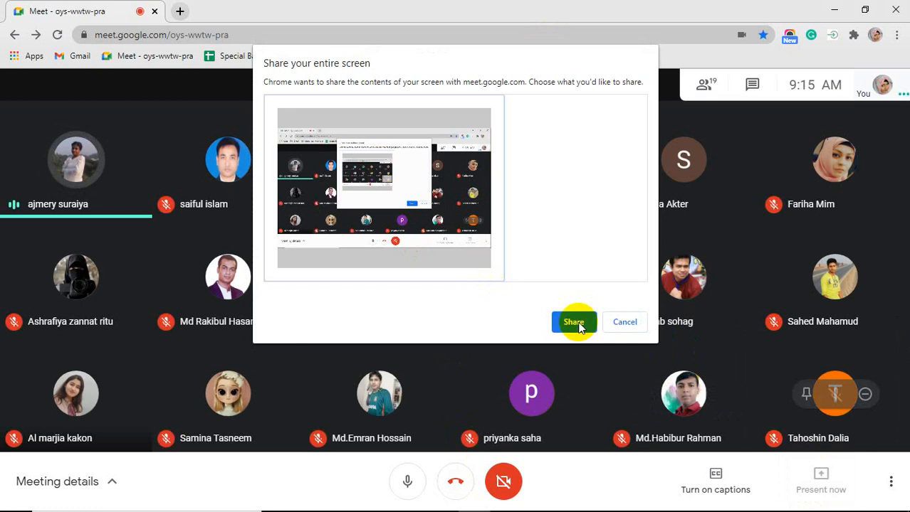
# Share the entire screen in the meeting and restore down the meeting browser window
pyautogui.click(573, 492)
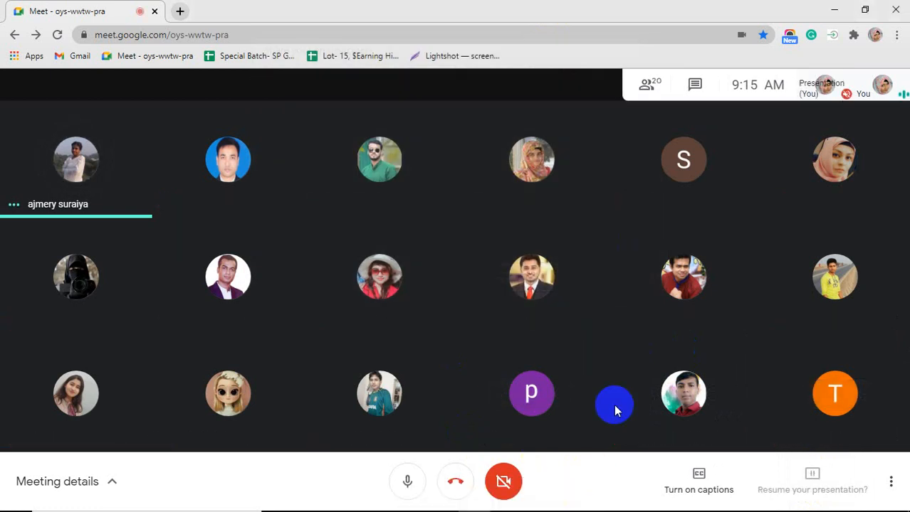
pyautogui.click(864, 9)
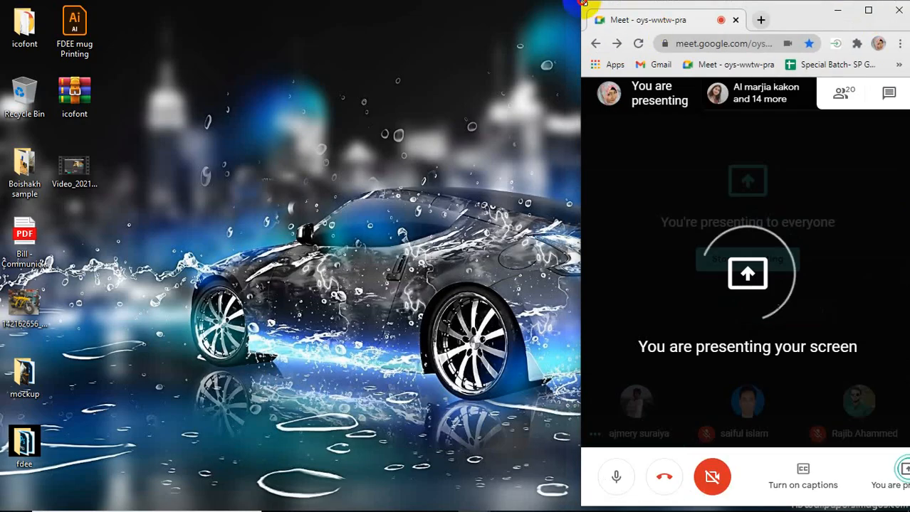
pyautogui.moveTo(434, 509)
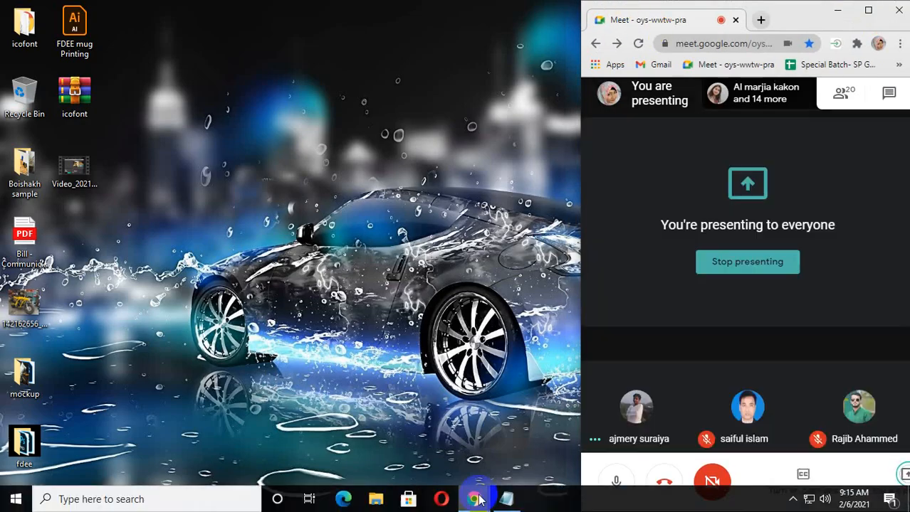
pyautogui.click(15, 499)
pyautogui.click(91, 150)
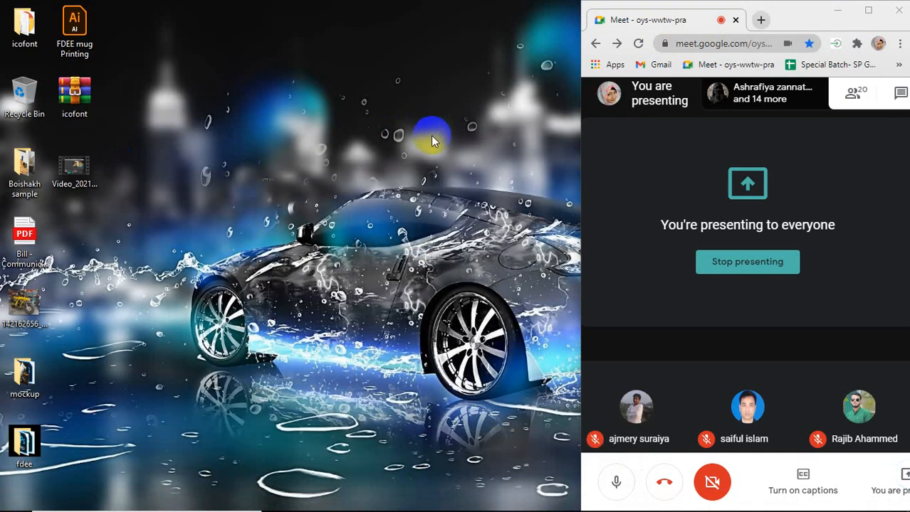
# Open a new browser tab and pull it out into its own window beside the meeting
pyautogui.moveTo(463, 509)
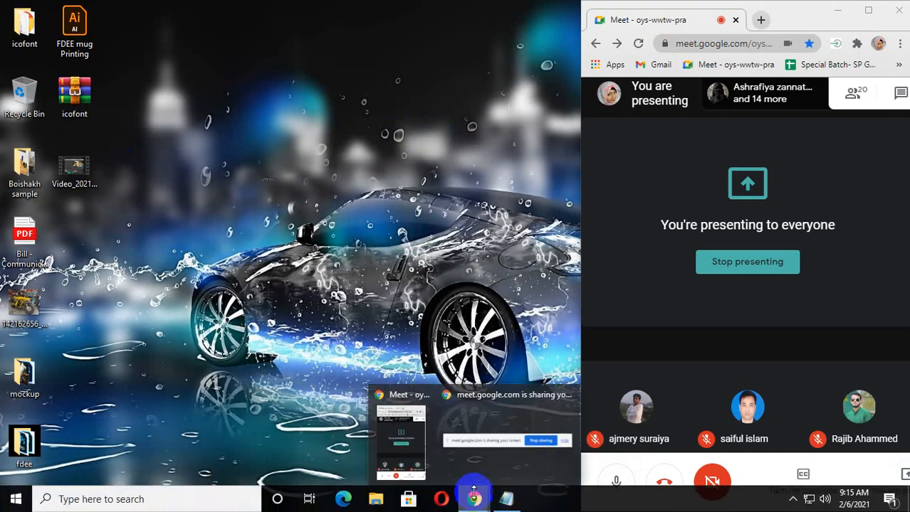
pyautogui.click(761, 20)
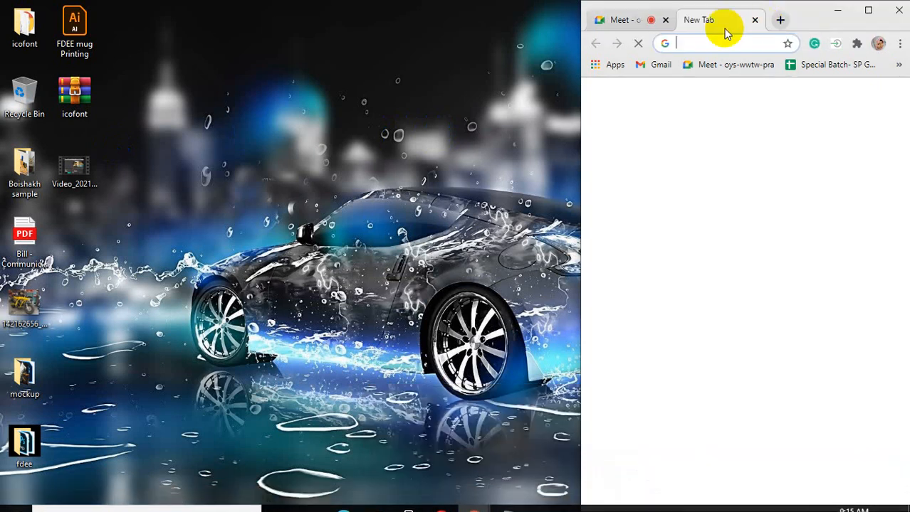
pyautogui.moveTo(723, 25); pyautogui.dragTo(112, 30)
pyautogui.moveTo(329, 168); pyautogui.dragTo(811, 171)
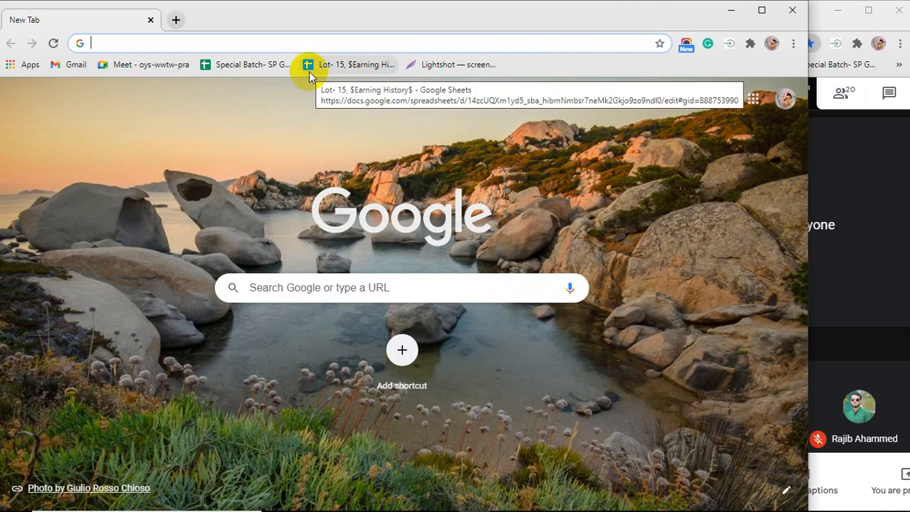
# Search Google for flyer design and switch to the image results
pyautogui.write('flyer design')
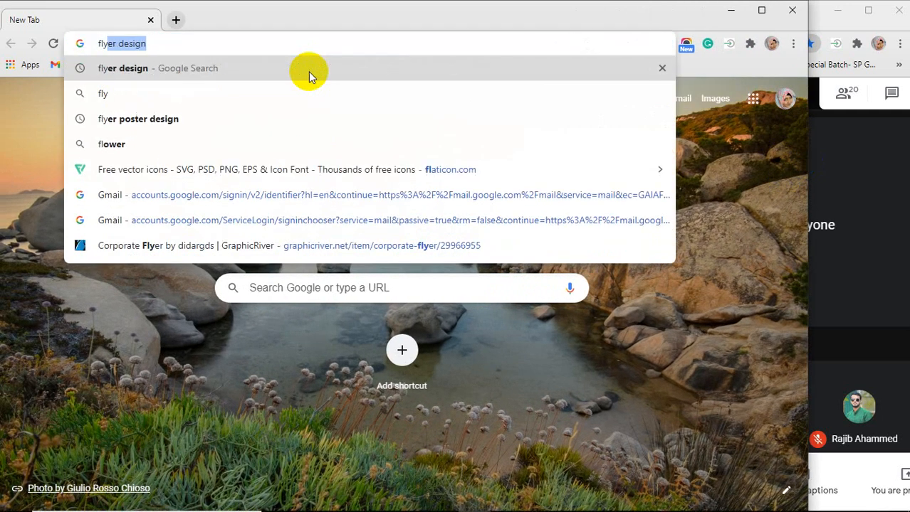
pyautogui.click(308, 71)
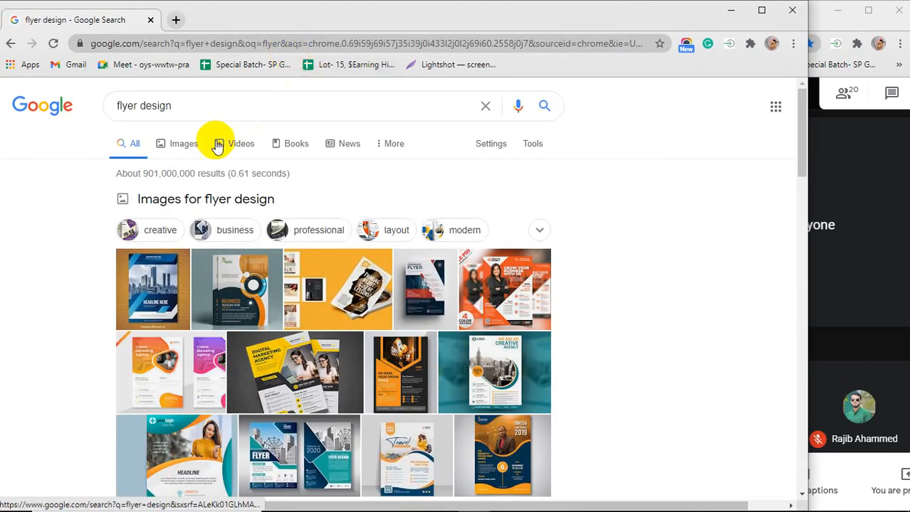
pyautogui.click(174, 145)
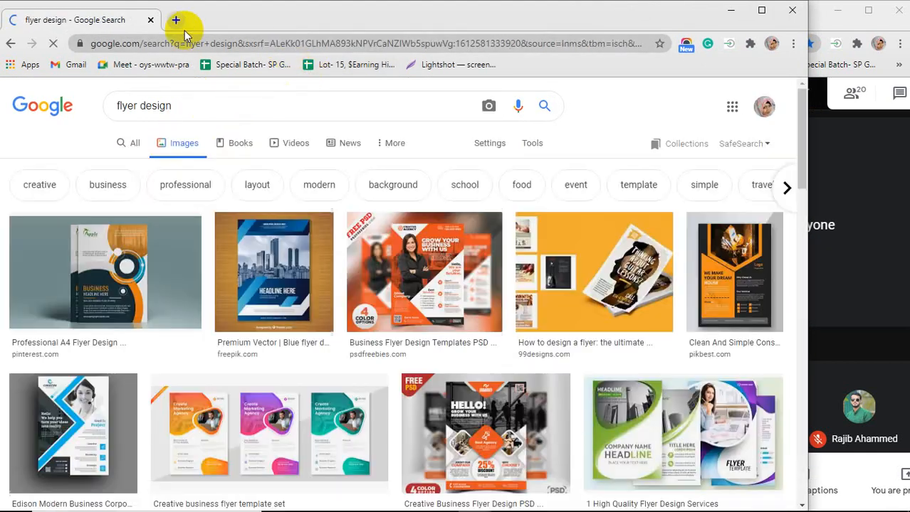
# In a new tab, search Google for poster design
pyautogui.click(176, 20)
pyautogui.write('poster')
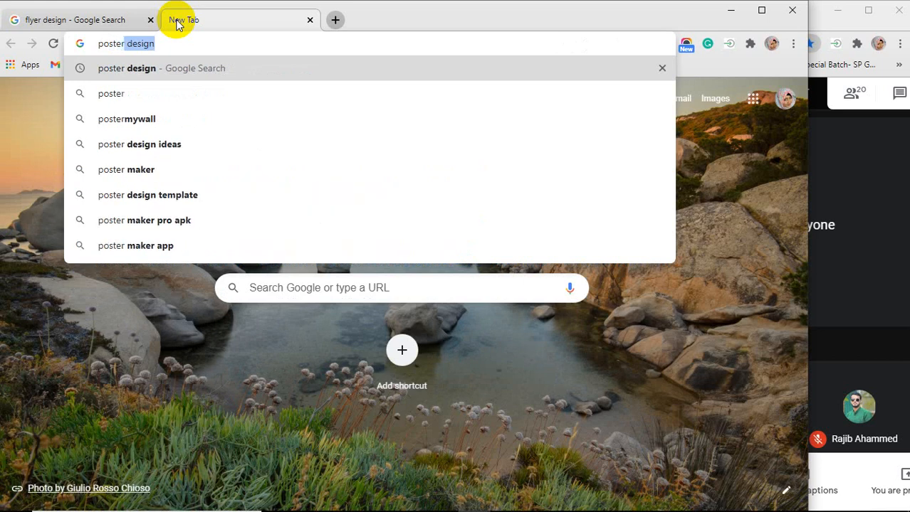
pyautogui.press('Return')
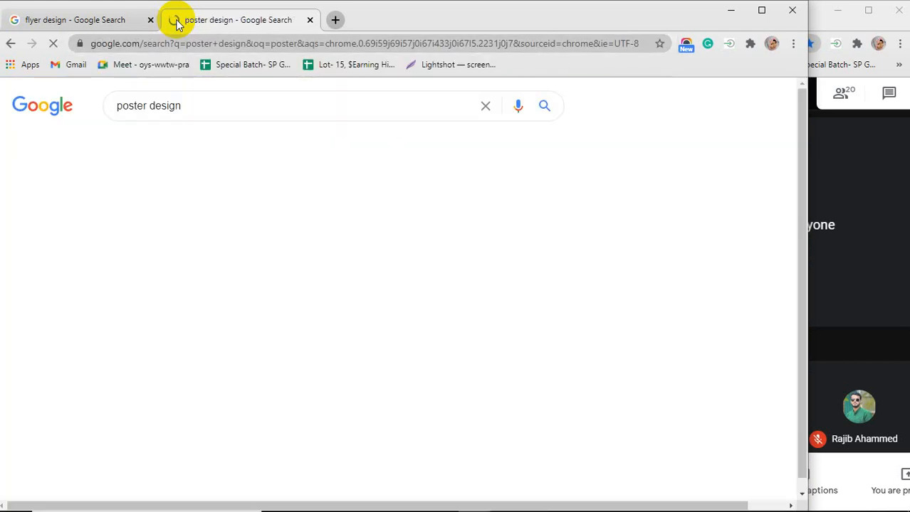
# In another new tab, search Google for movie poster design, then open one more blank tab
pyautogui.click(335, 20)
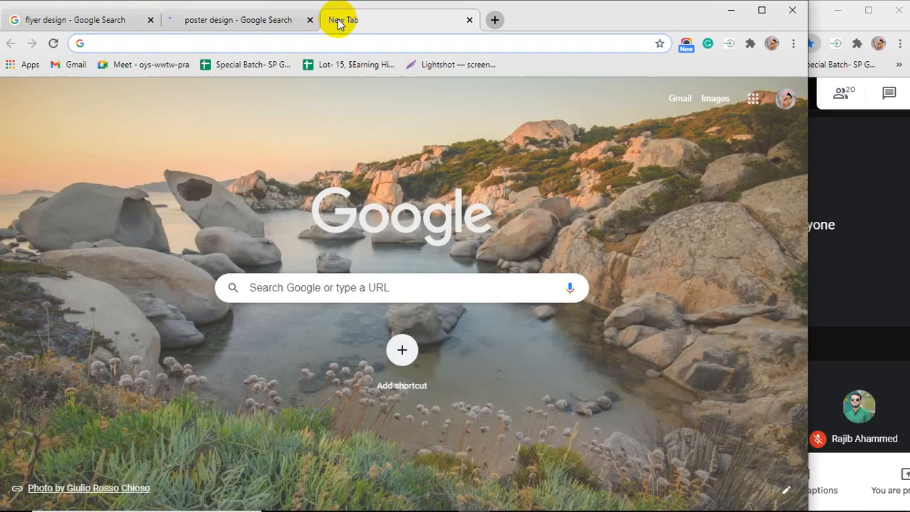
pyautogui.write('movie')
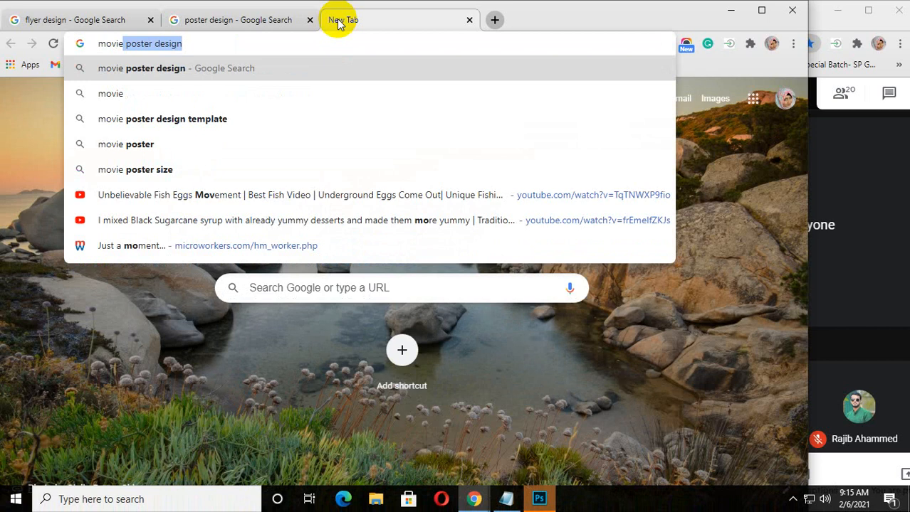
pyautogui.press('Return')
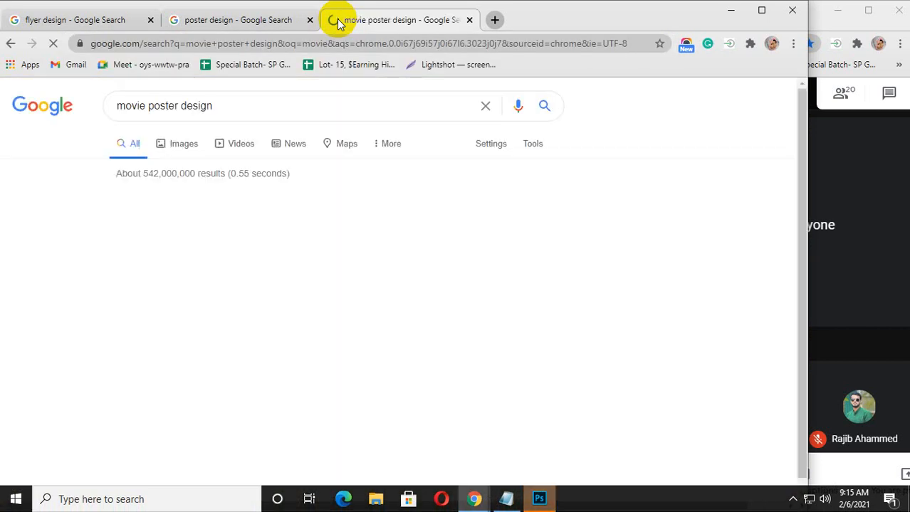
pyautogui.click(495, 20)
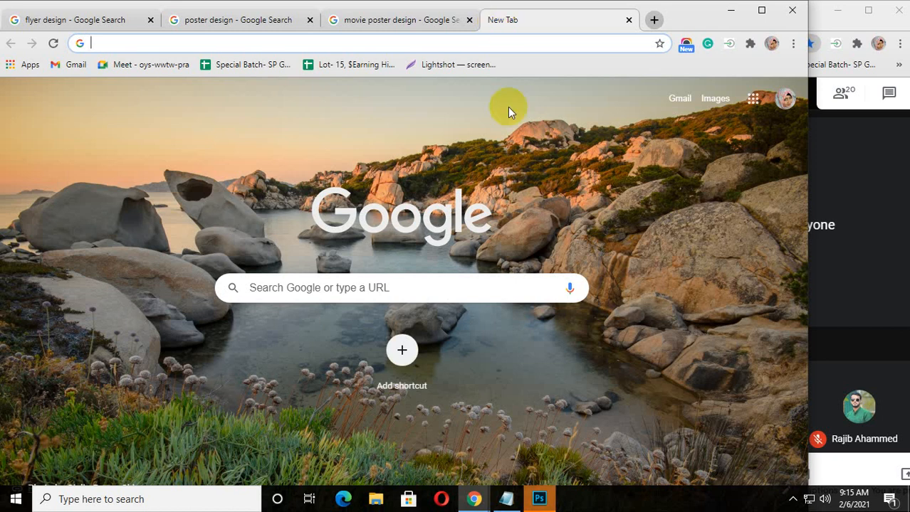
# Switch to Photoshop and show the recent files as a list
pyautogui.click(539, 500)
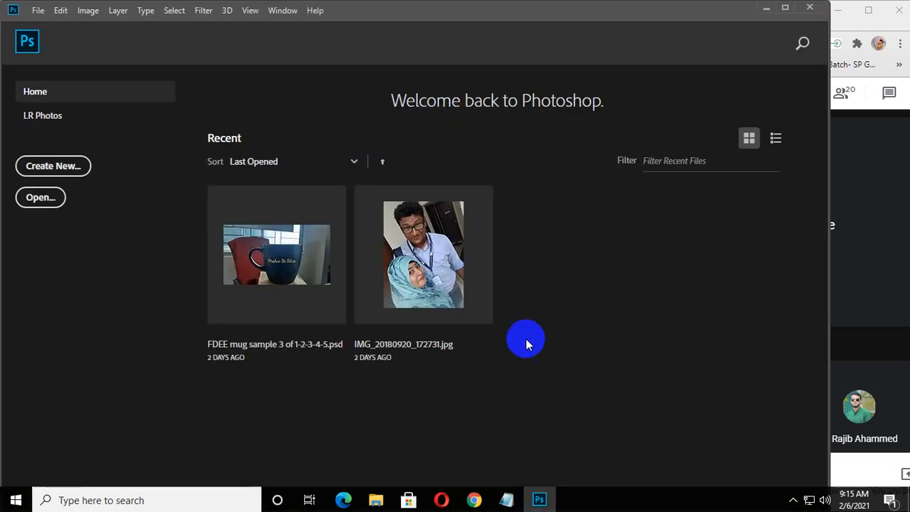
pyautogui.click(775, 138)
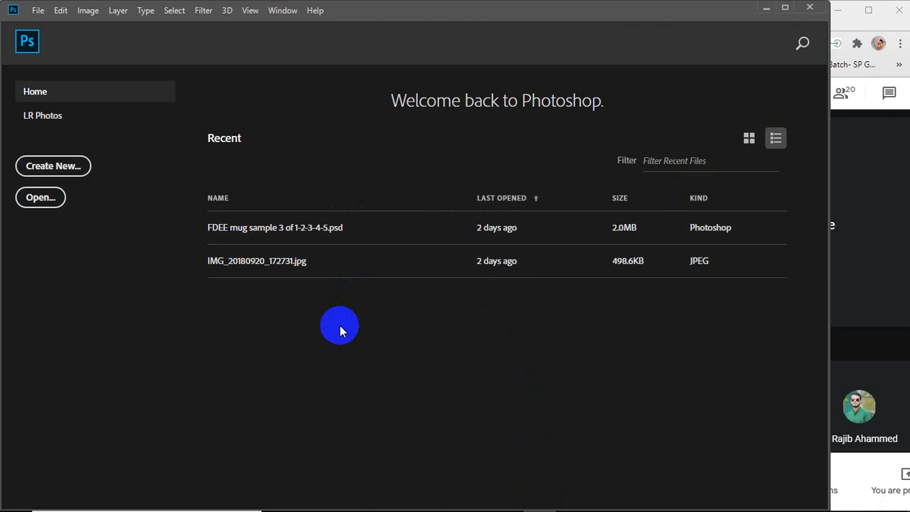
# Start a new document and set its size to 8.5 by 11 inches
pyautogui.click(42, 165)
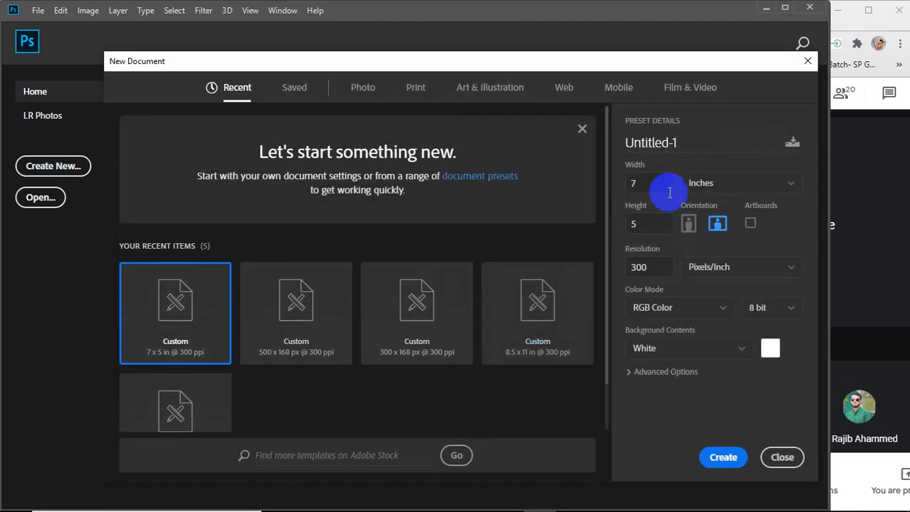
pyautogui.doubleClick(637, 182)
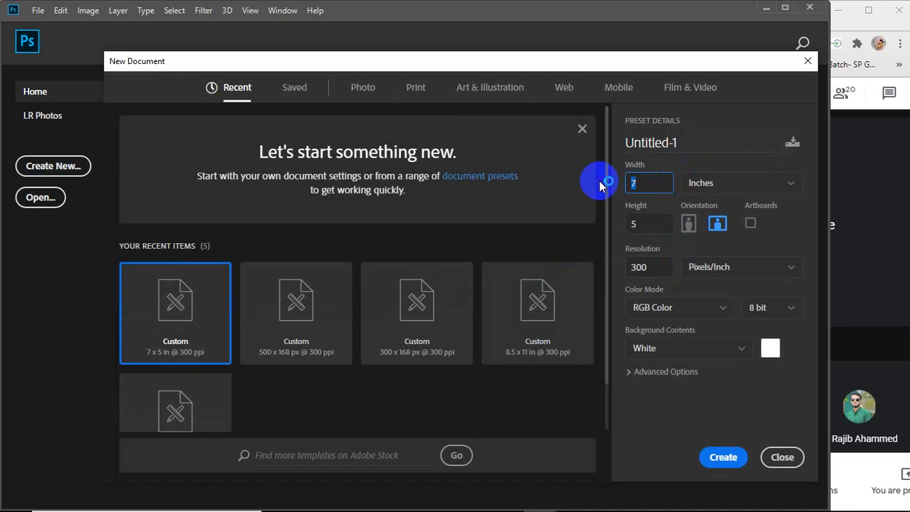
pyautogui.write('8.5')
pyautogui.doubleClick(640, 222)
pyautogui.write('11')
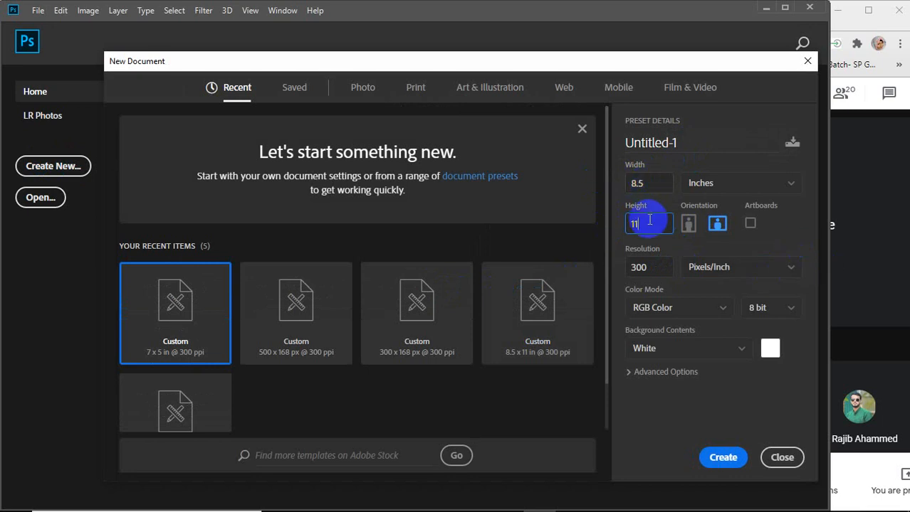
pyautogui.moveTo(653, 184); pyautogui.dragTo(618, 187)
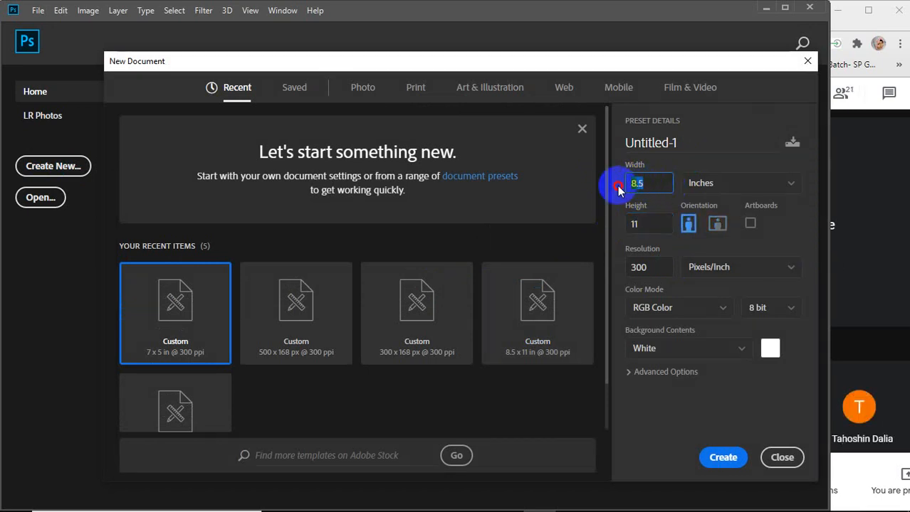
pyautogui.moveTo(641, 224); pyautogui.dragTo(626, 224)
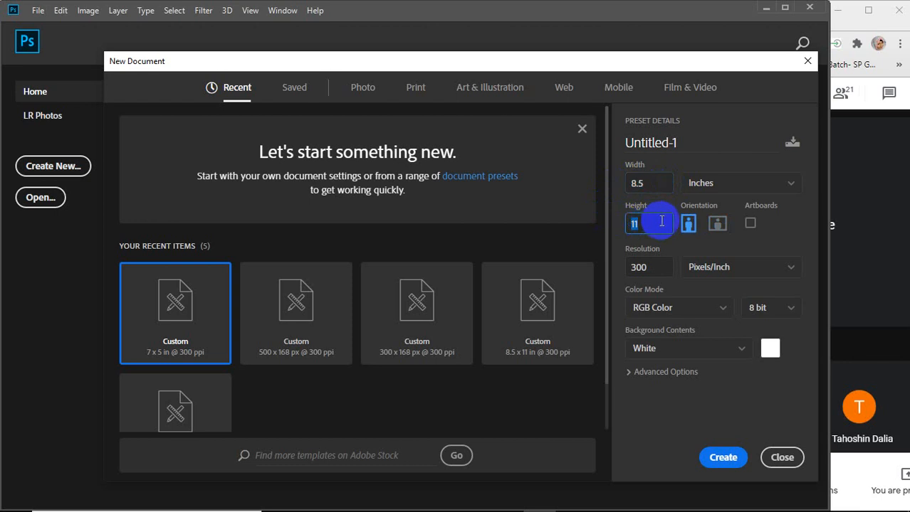
pyautogui.click(651, 184)
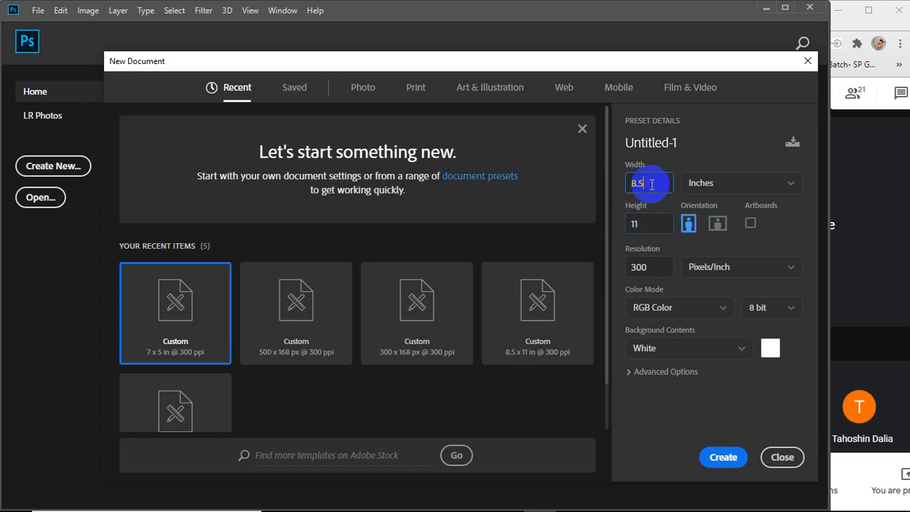
# Change the new document's width to 8.26 and height to 11.69 inches
pyautogui.doubleClick(651, 228)
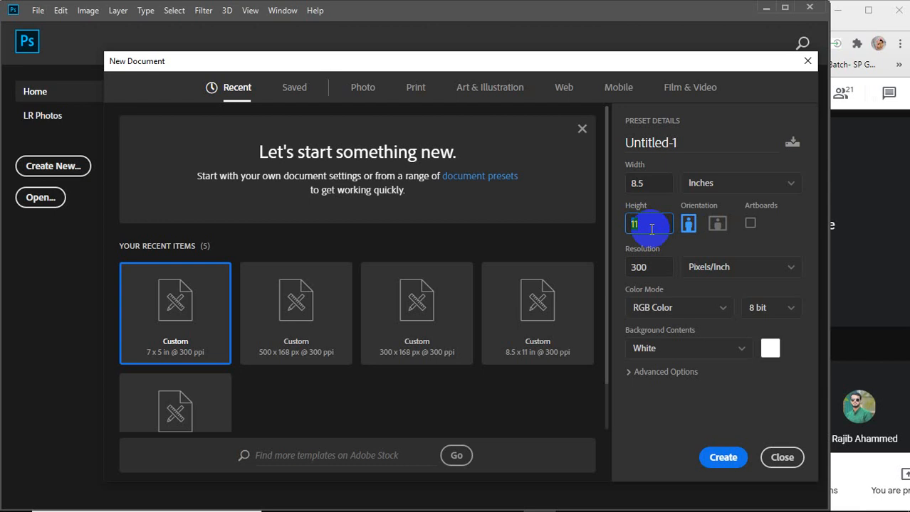
pyautogui.click(659, 183)
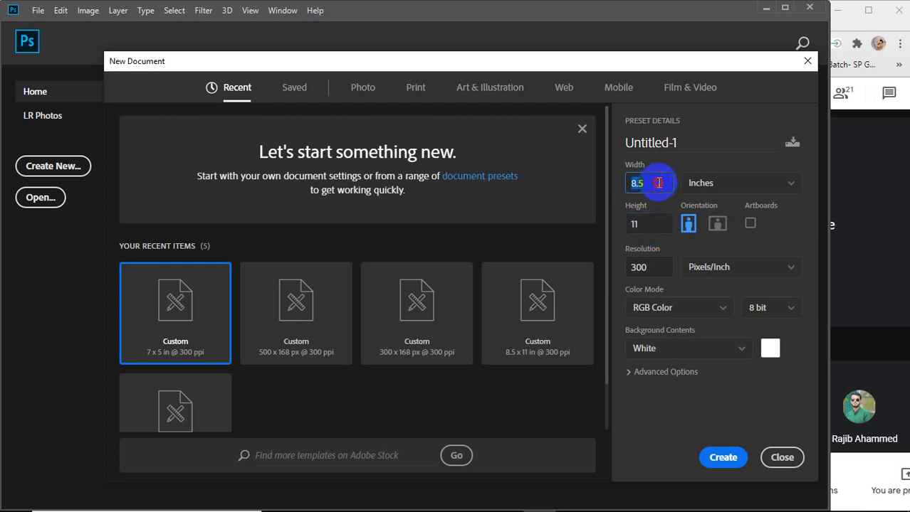
pyautogui.click(659, 183)
pyautogui.press('BackSpace')
pyautogui.write('26')
pyautogui.doubleClick(650, 226)
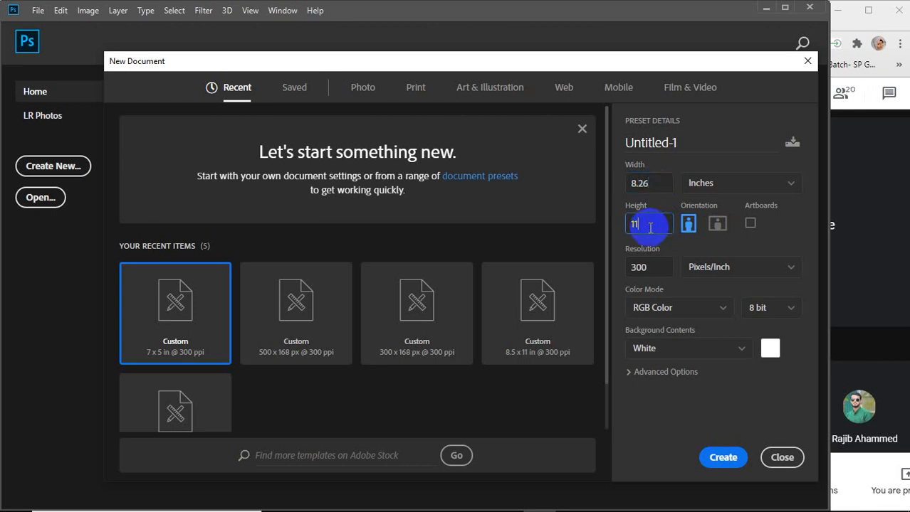
pyautogui.write('.69')
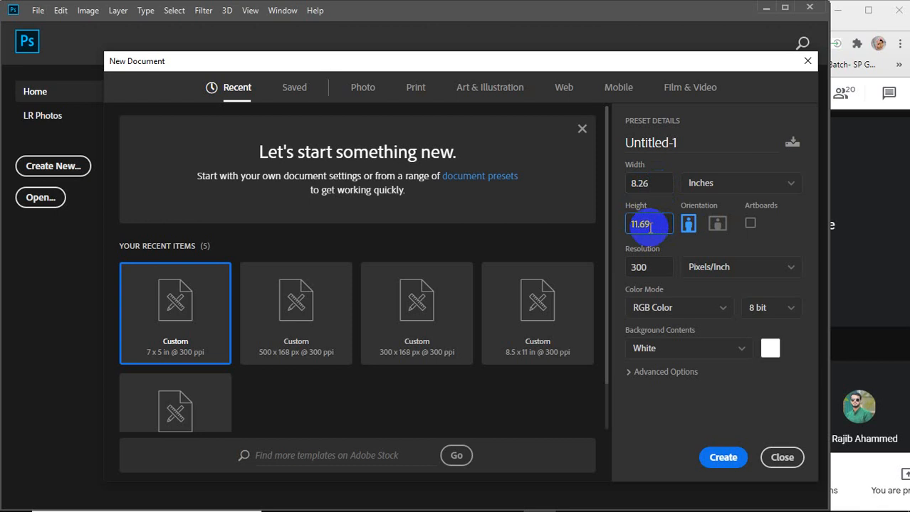
# Examine the width and height fields of the new document settings
pyautogui.click(654, 184)
pyautogui.click(654, 228)
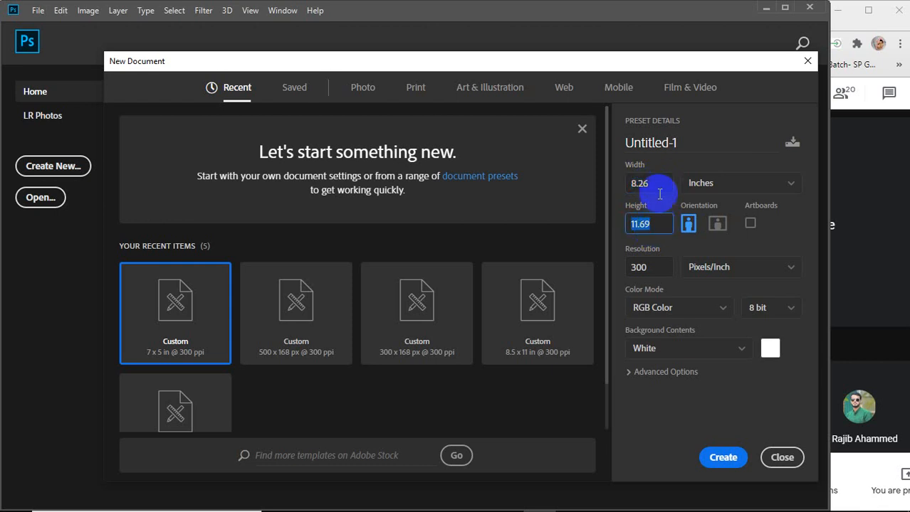
pyautogui.click(656, 185)
pyautogui.click(656, 184)
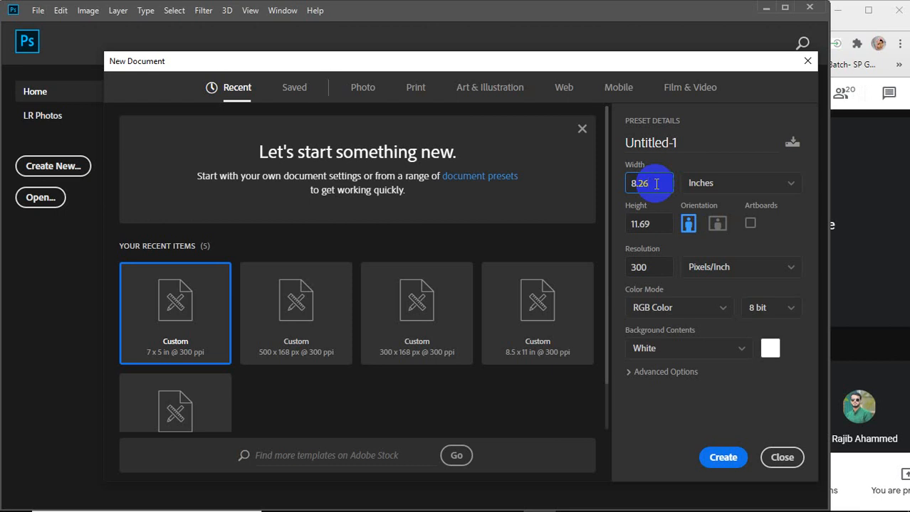
pyautogui.click(656, 183)
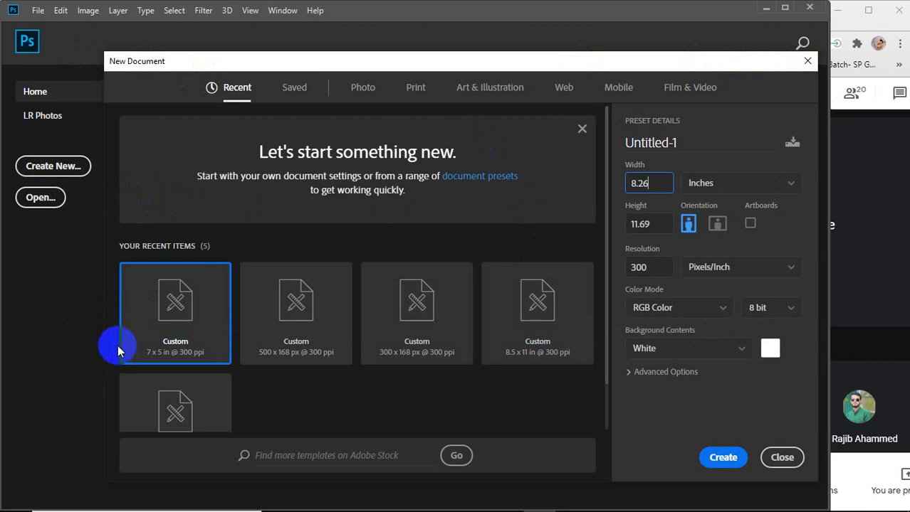
pyautogui.click(648, 184)
pyautogui.doubleClick(639, 183)
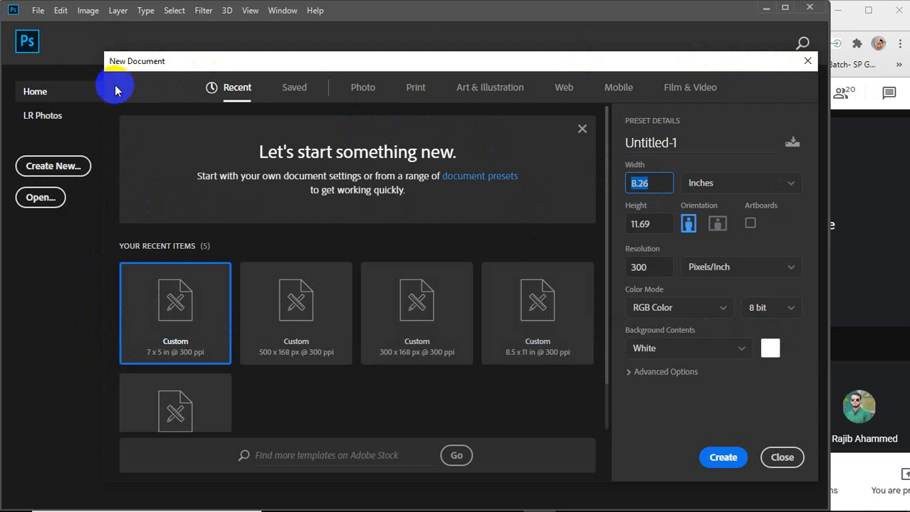
pyautogui.click(659, 185)
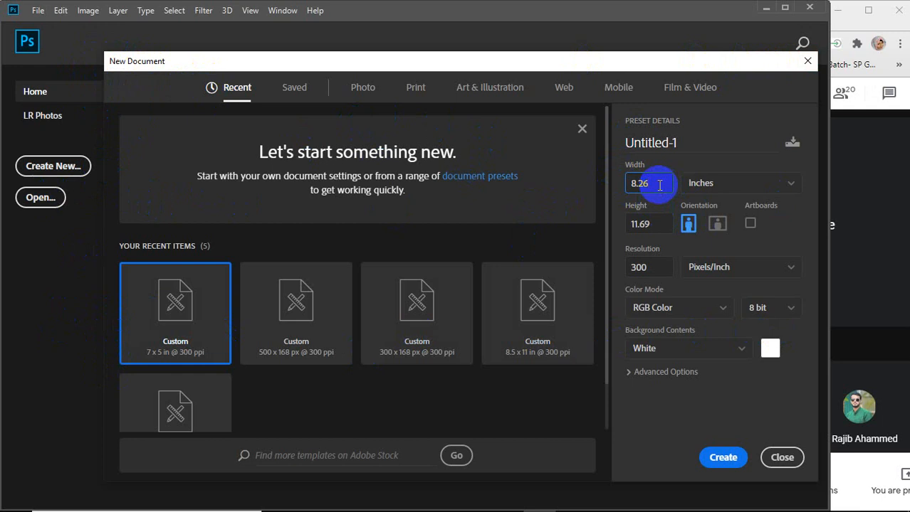
pyautogui.click(654, 225)
pyautogui.click(662, 182)
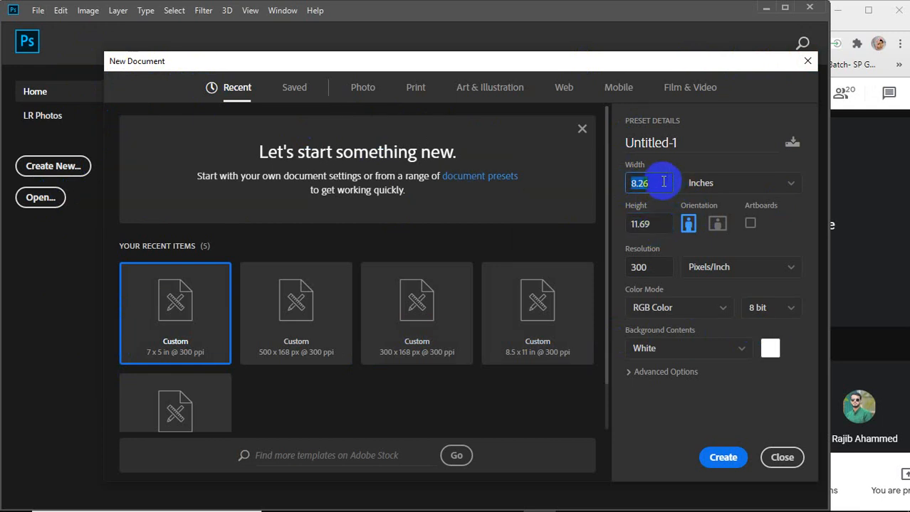
pyautogui.click(660, 223)
pyautogui.click(663, 187)
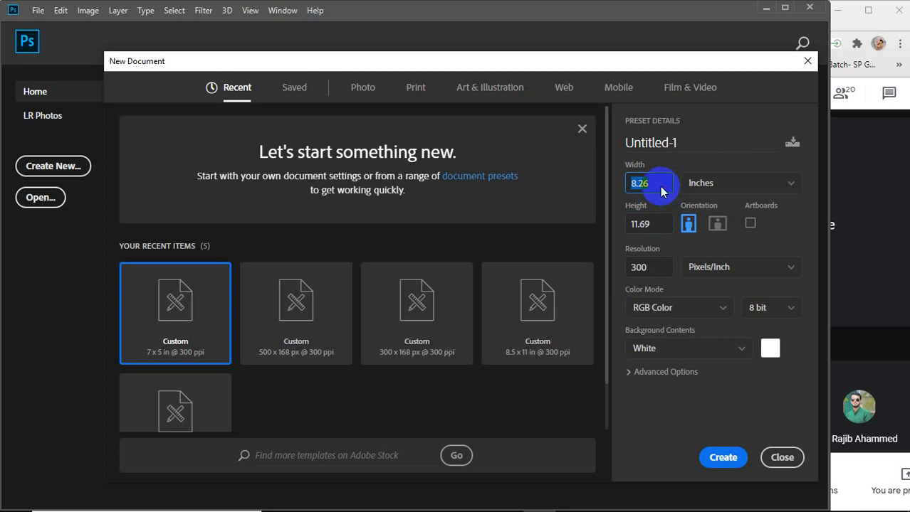
# Set the new document's width to 8.5 and height to 11 inches
pyautogui.click(661, 188)
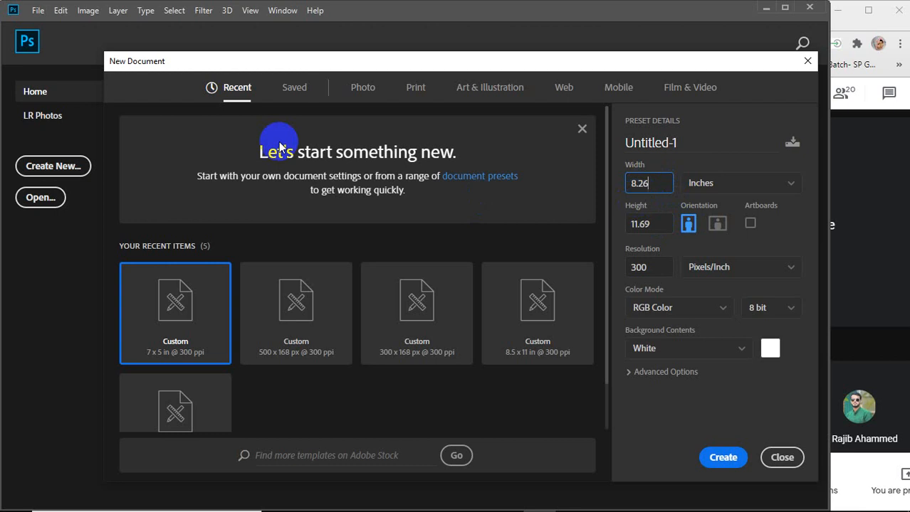
pyautogui.doubleClick(633, 182)
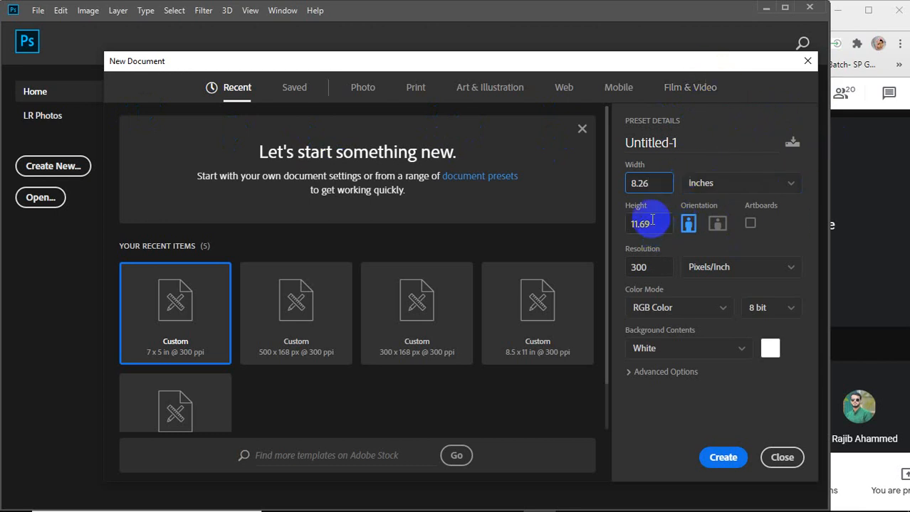
pyautogui.doubleClick(639, 182)
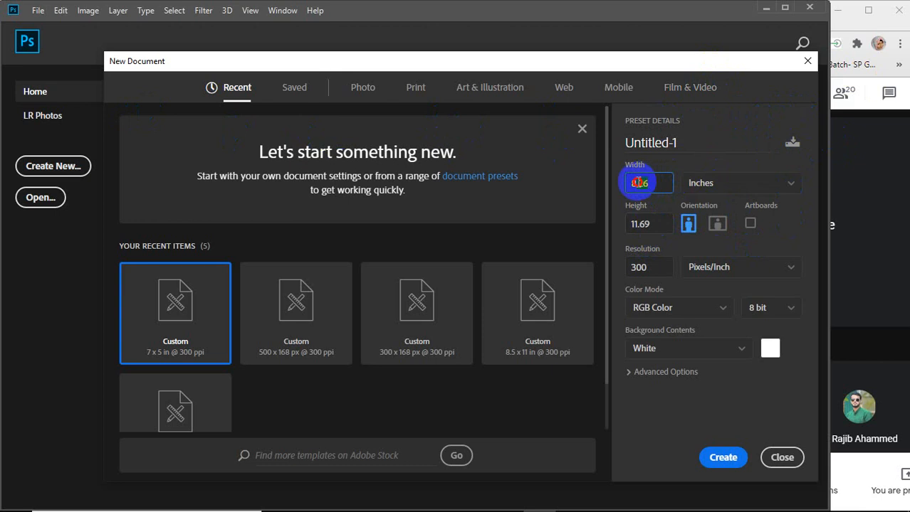
pyautogui.press('BackSpace')
pyautogui.write('.')
pyautogui.press('BackSpace')
pyautogui.write('8.5')
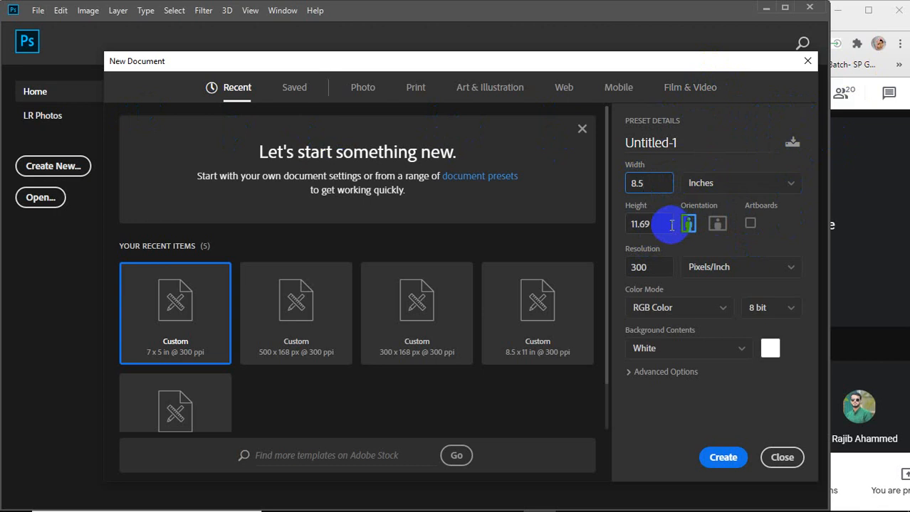
pyautogui.click(647, 224)
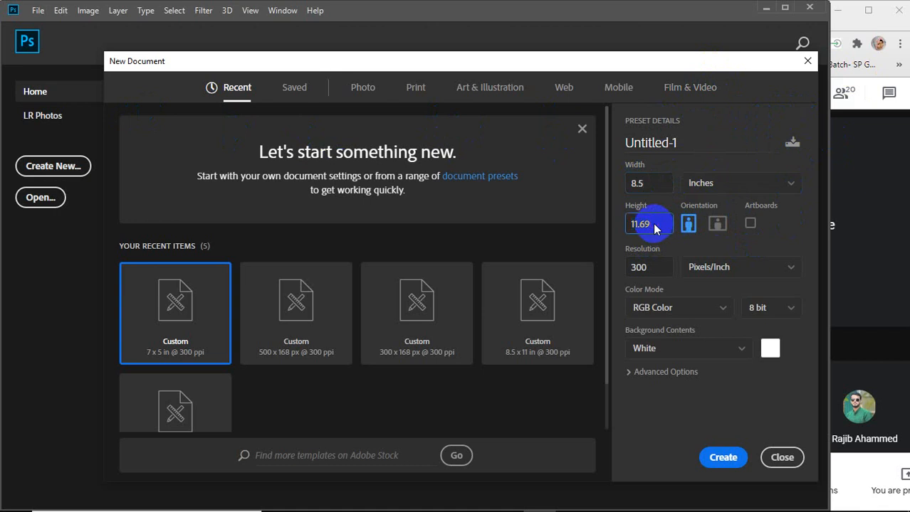
pyautogui.press('BackSpace')
pyautogui.press('BackSpace')
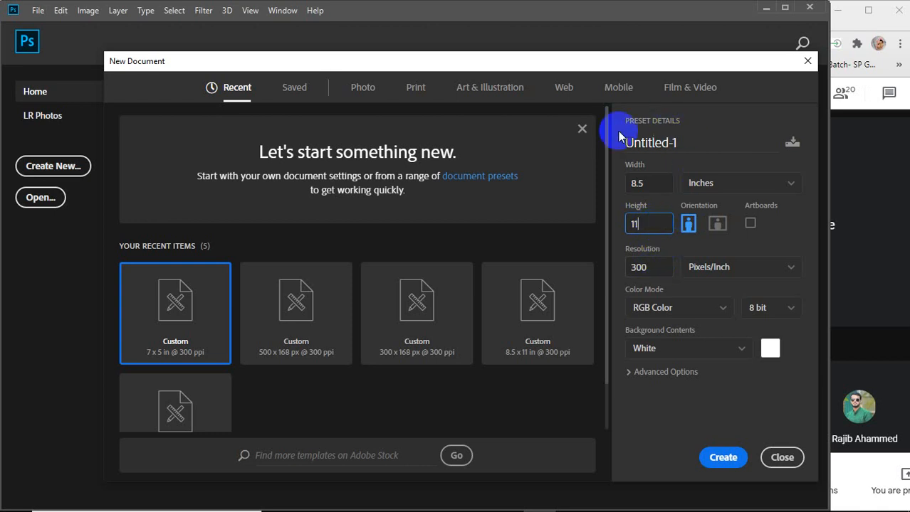
# Create the 8.5 by 11 inch document at 300 pixels per inch
pyautogui.click(638, 183)
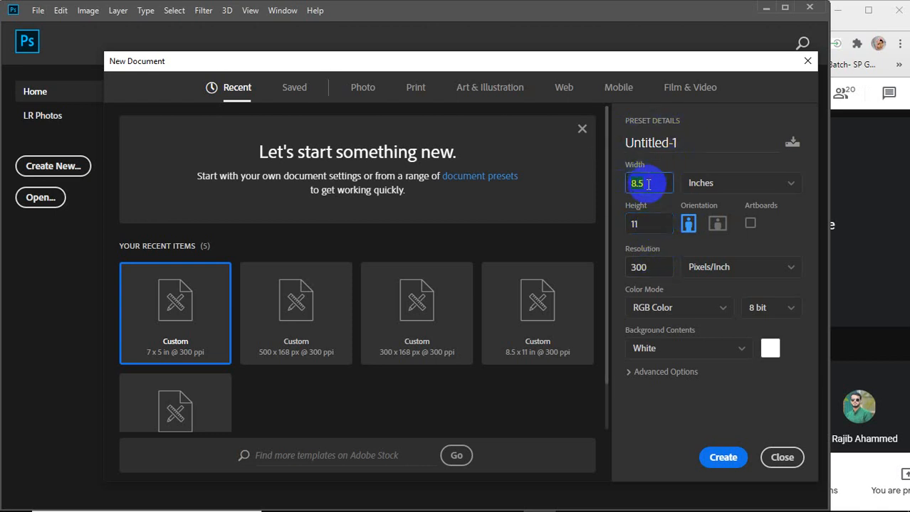
pyautogui.click(642, 230)
pyautogui.click(653, 266)
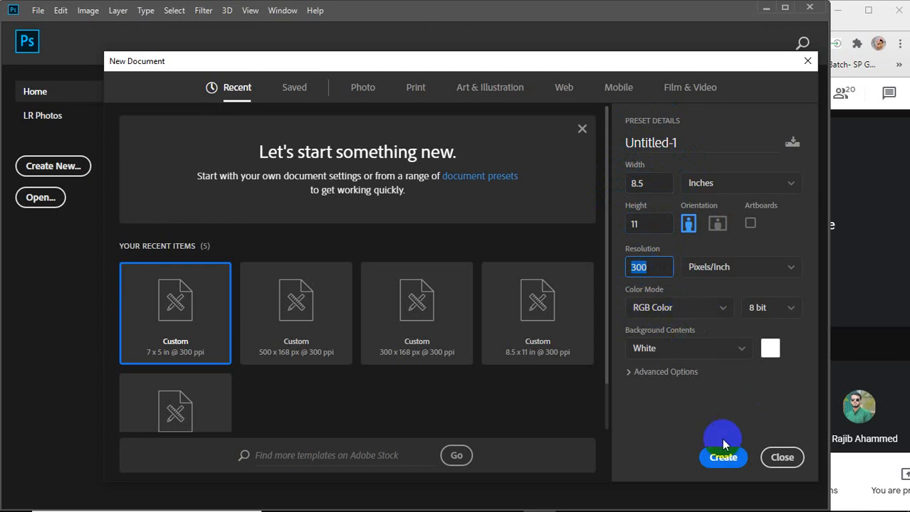
pyautogui.click(713, 462)
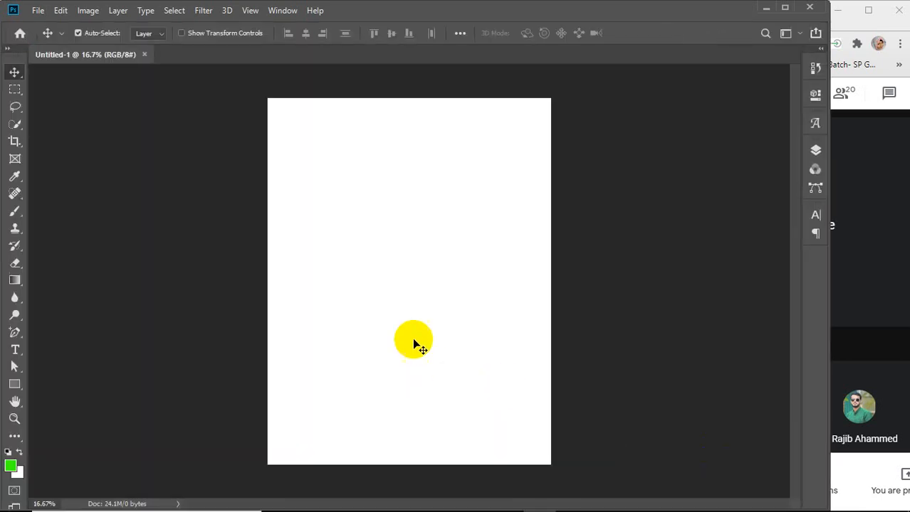
# Check the Meet call window, then return to the Photoshop document
pyautogui.click(869, 306)
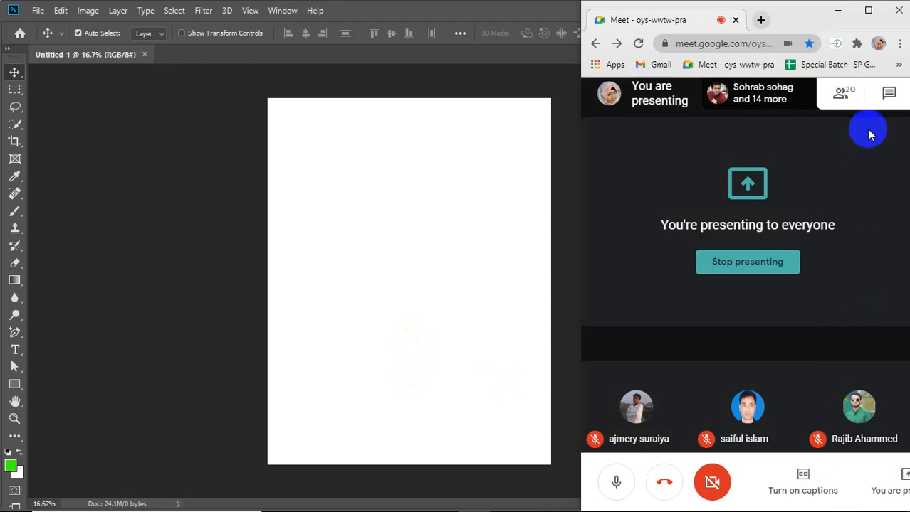
pyautogui.click(867, 9)
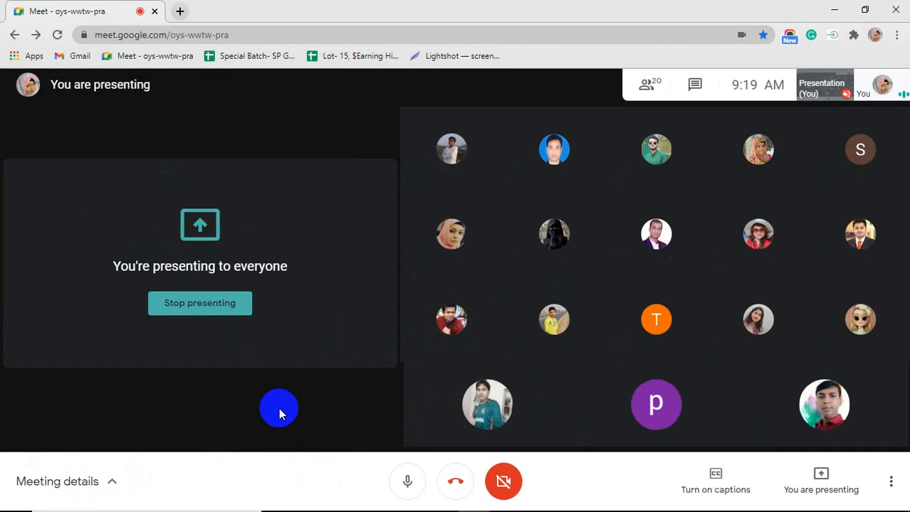
pyautogui.moveTo(513, 229)
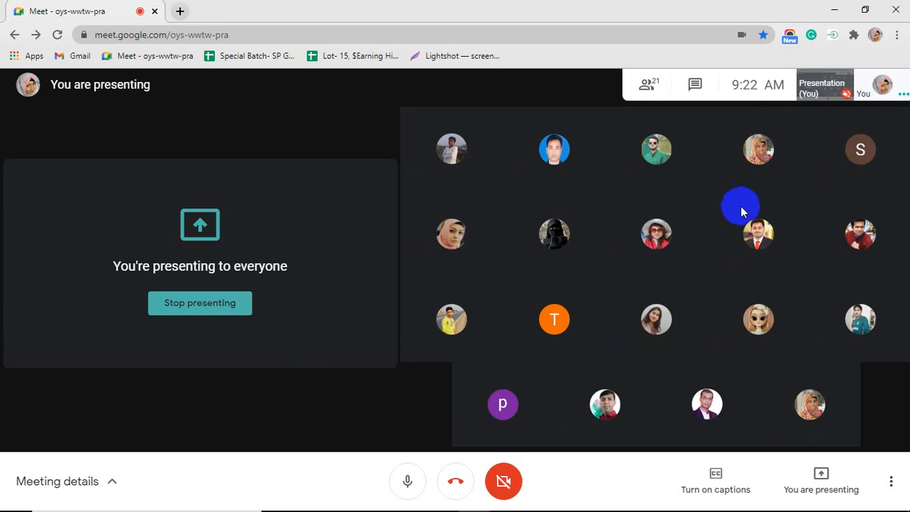
pyautogui.click(864, 10)
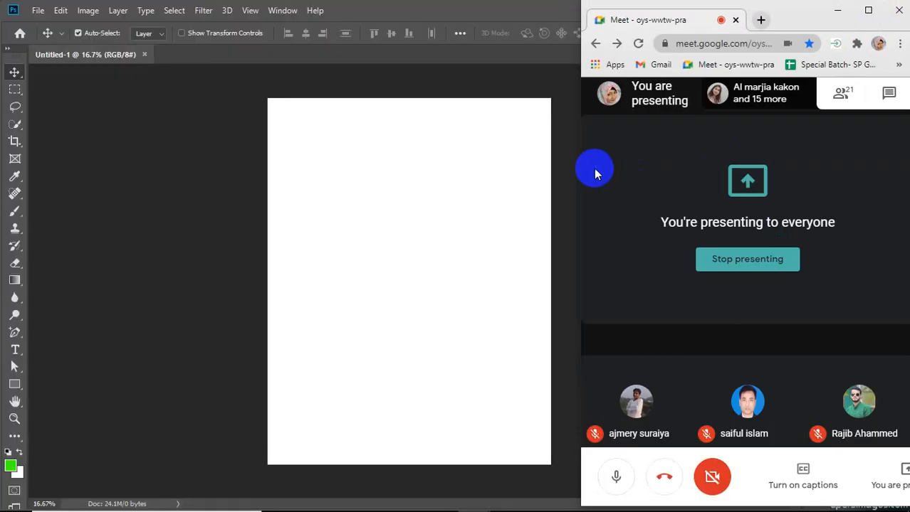
pyautogui.click(335, 215)
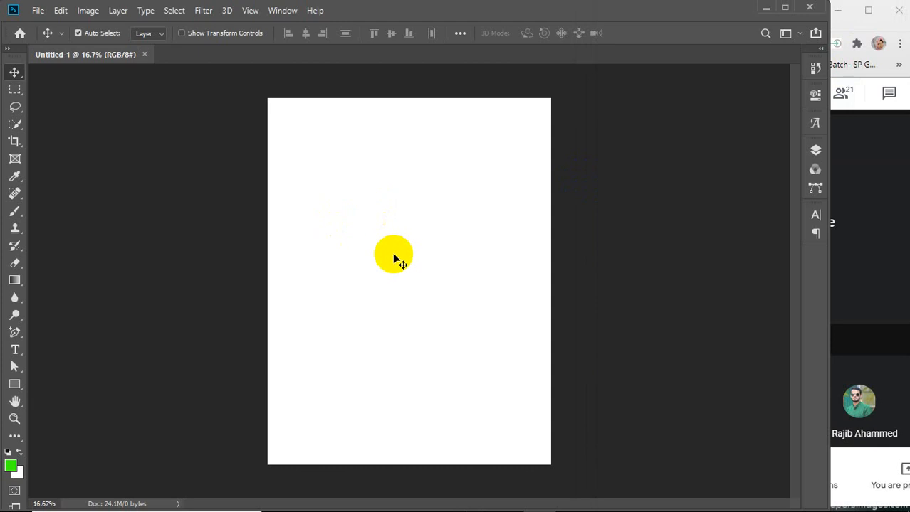
# Show the rulers and place guides along all four edges of the canvas
pyautogui.hotkey('ctrl', 'r')
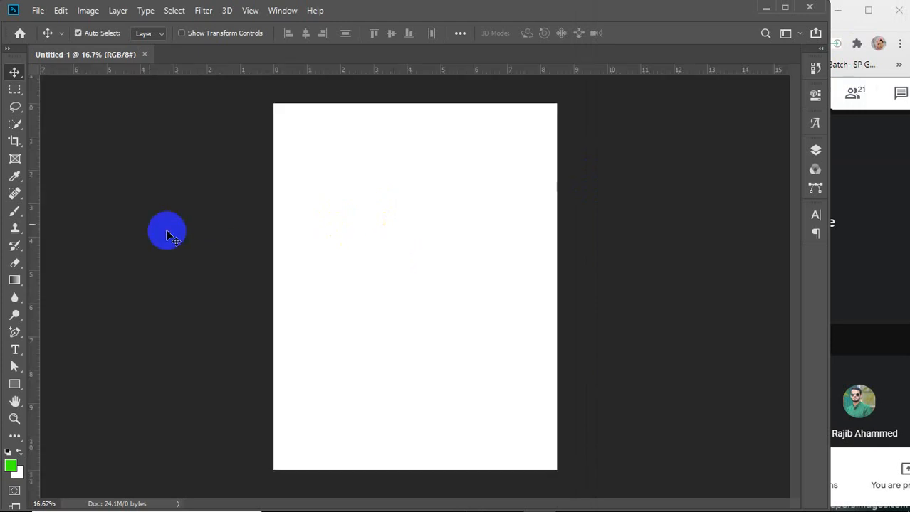
pyautogui.moveTo(38, 225); pyautogui.dragTo(274, 230)
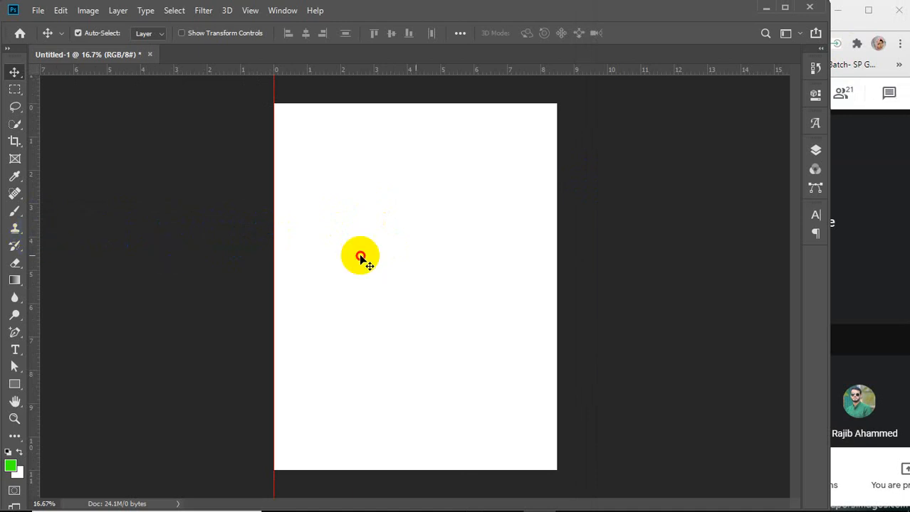
pyautogui.moveTo(562, 268)
pyautogui.mouseDown()
pyautogui.moveTo(398, 274)
pyautogui.moveTo(39, 257)
pyautogui.moveTo(481, 258)
pyautogui.moveTo(557, 266)
pyautogui.mouseUp()
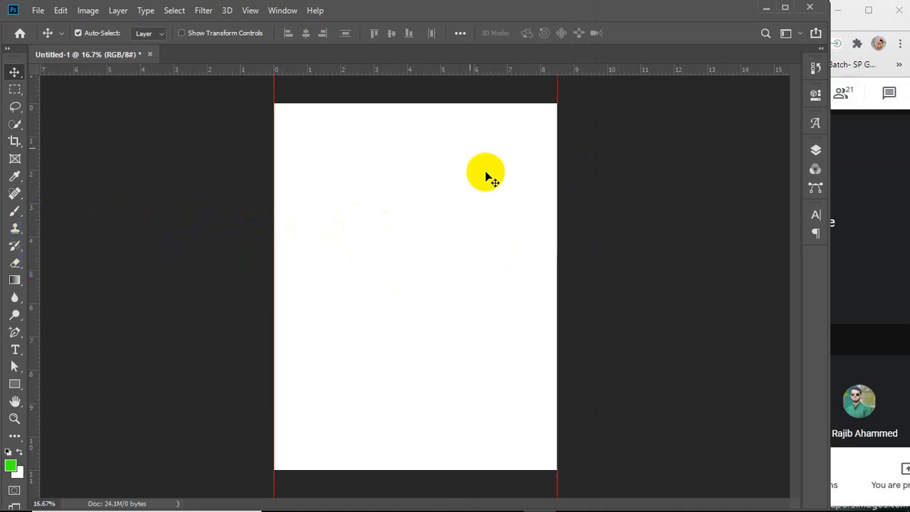
pyautogui.moveTo(415, 78); pyautogui.dragTo(368, 470)
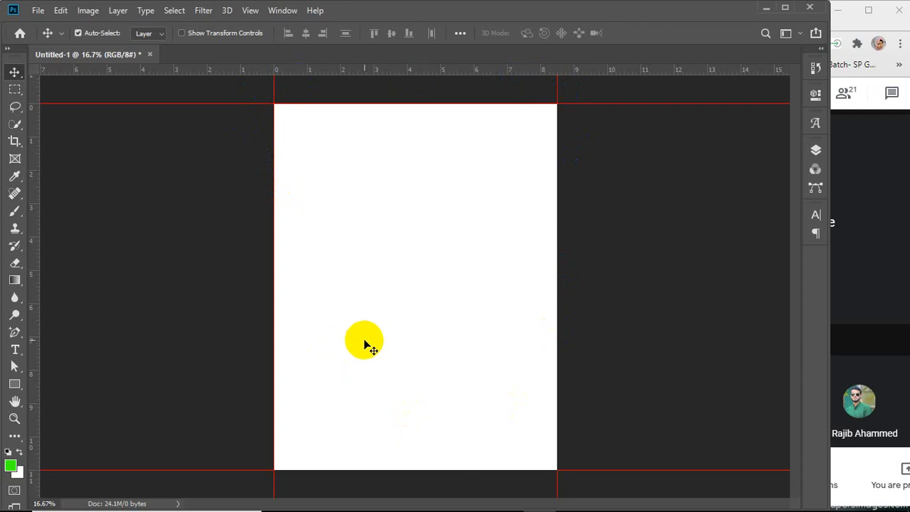
# Open Canvas Size and enter a relative increase of 0.25 inches for width and height
pyautogui.click(89, 11)
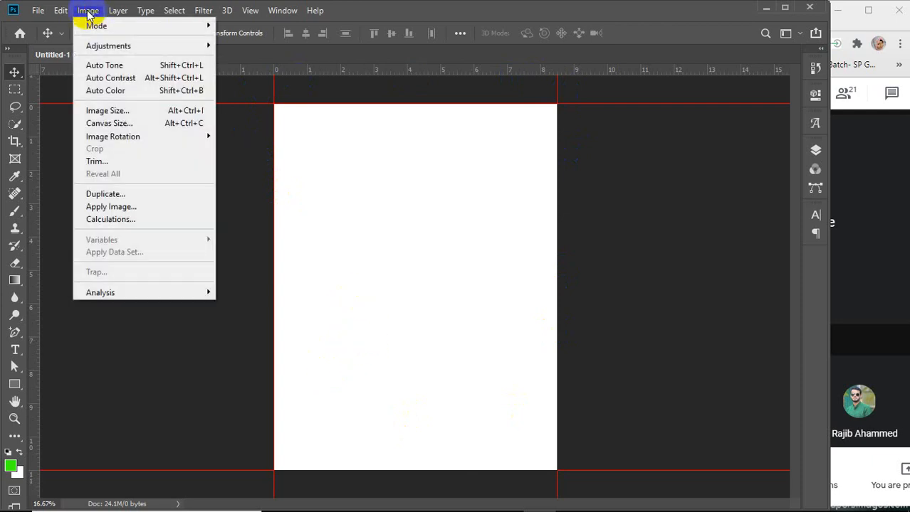
pyautogui.click(109, 124)
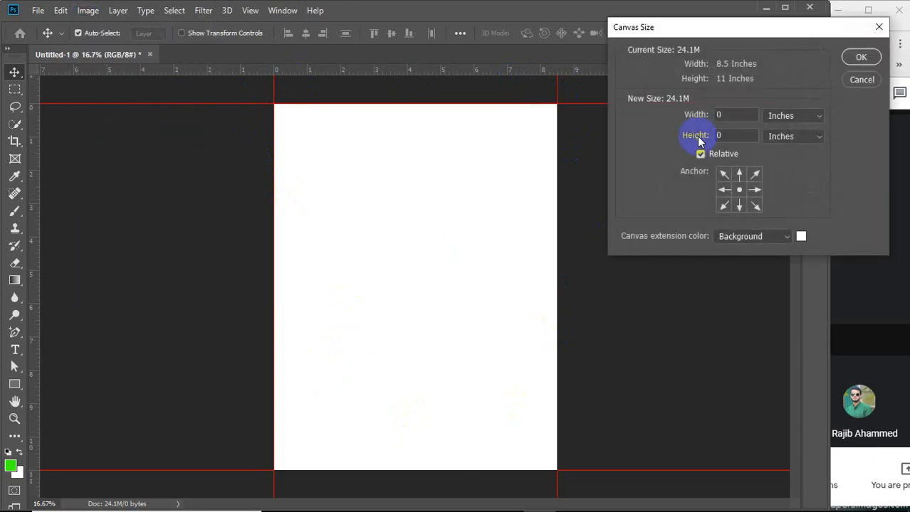
pyautogui.moveTo(776, 23); pyautogui.dragTo(669, 95)
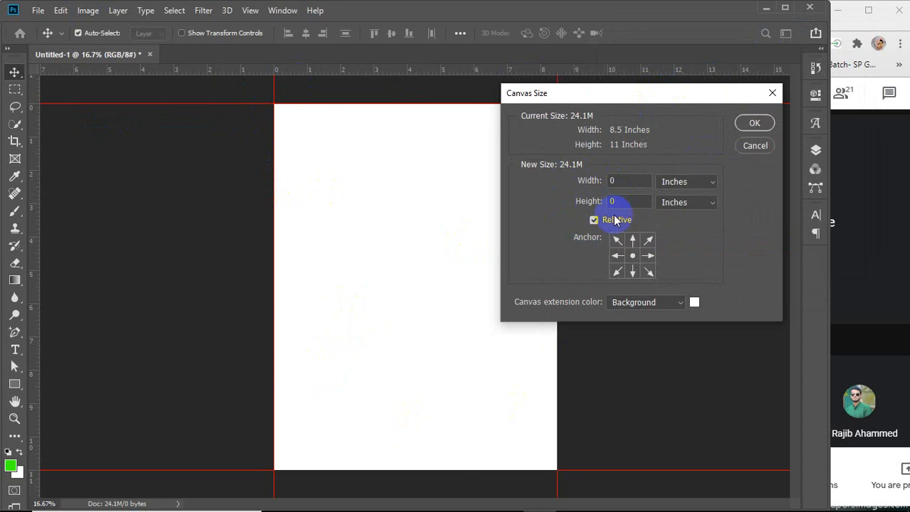
pyautogui.click(592, 222)
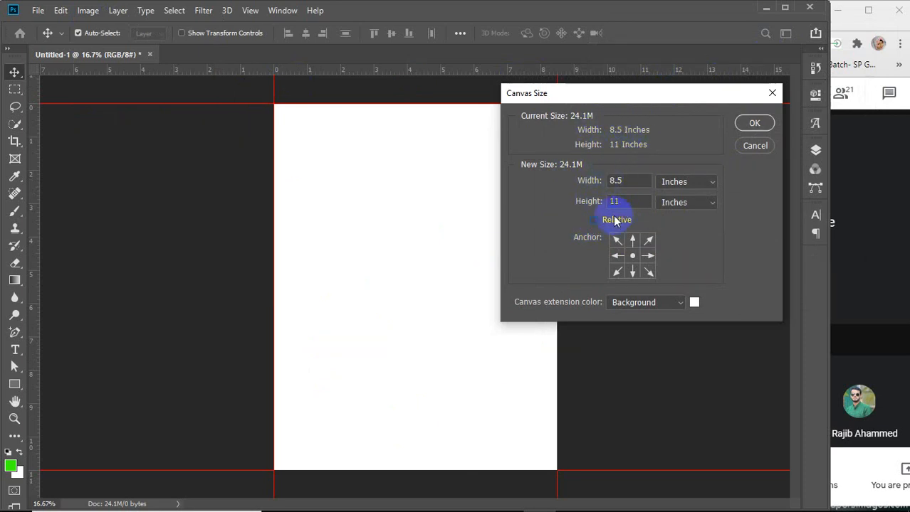
pyautogui.click(593, 220)
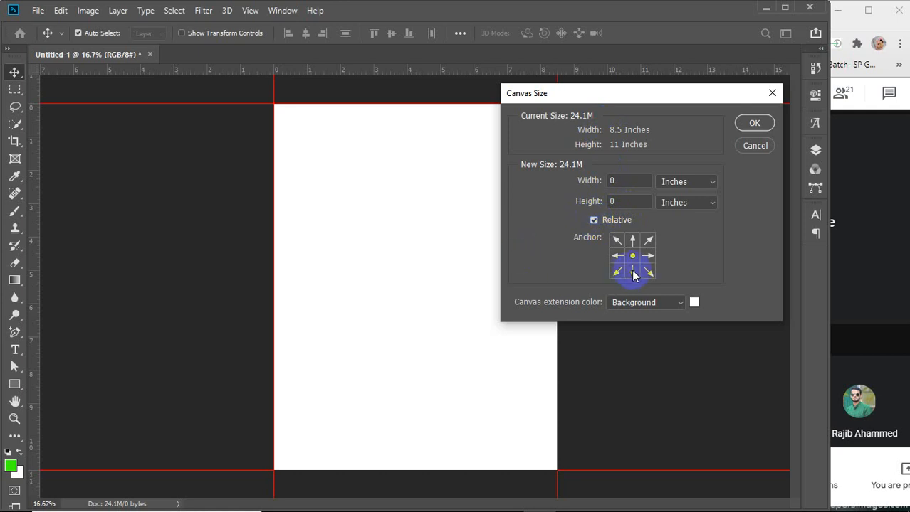
pyautogui.click(628, 181)
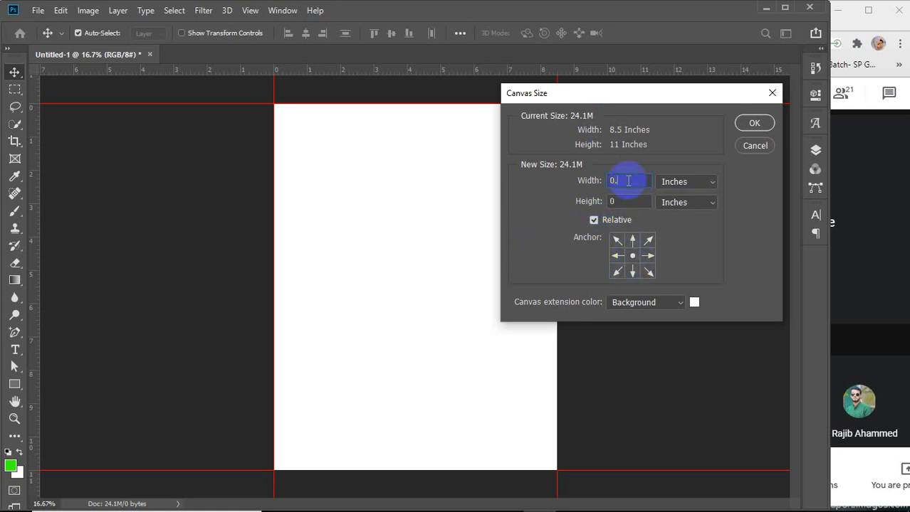
pyautogui.write('.25.25')
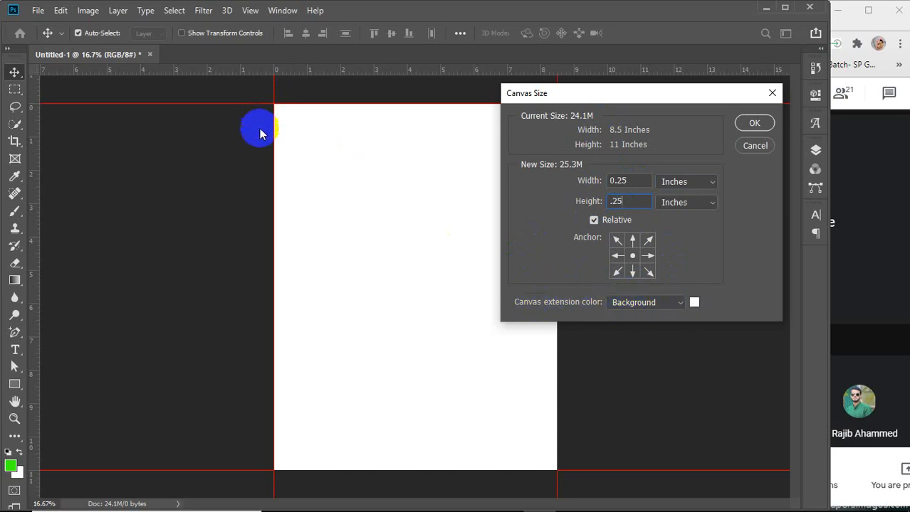
# Set the canvas extension color to magenta c600ff and apply the canvas size change
pyautogui.click(695, 305)
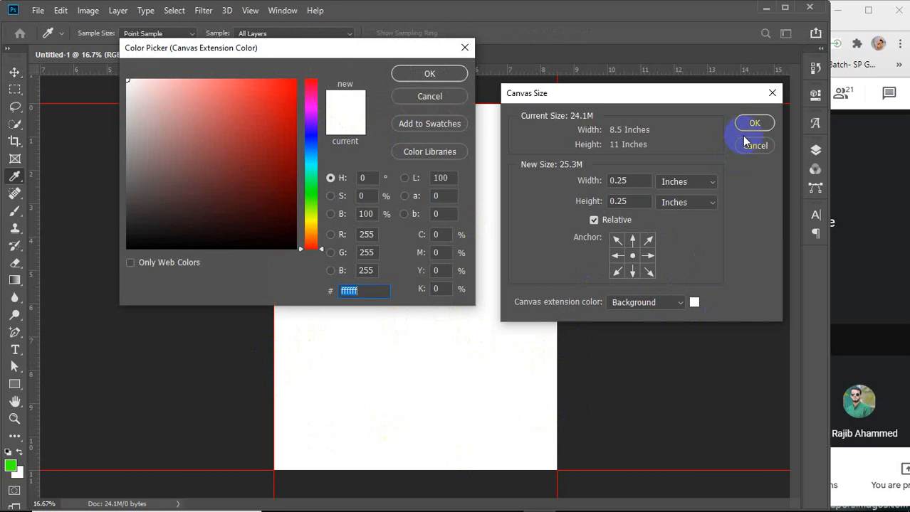
pyautogui.click(465, 47)
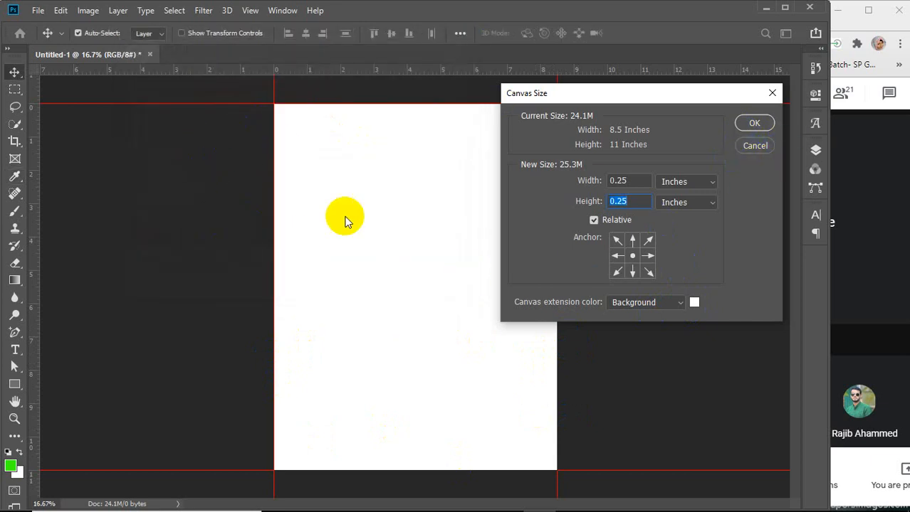
pyautogui.click(694, 302)
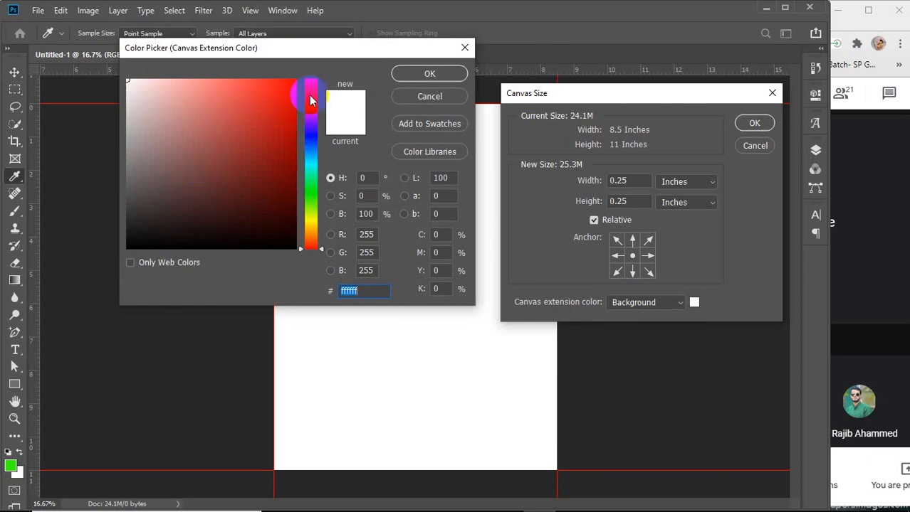
pyautogui.click(312, 124)
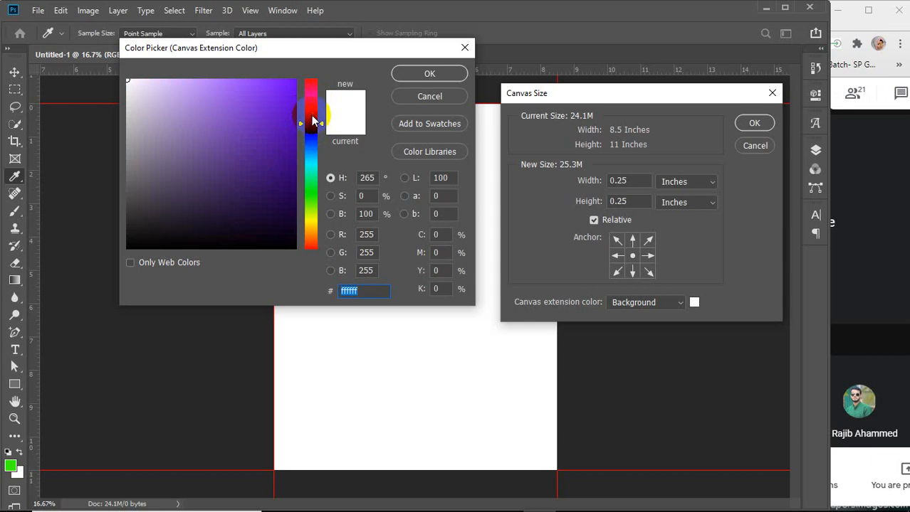
pyautogui.click(311, 114)
pyautogui.moveTo(266, 95); pyautogui.dragTo(311, 76)
pyautogui.click(406, 73)
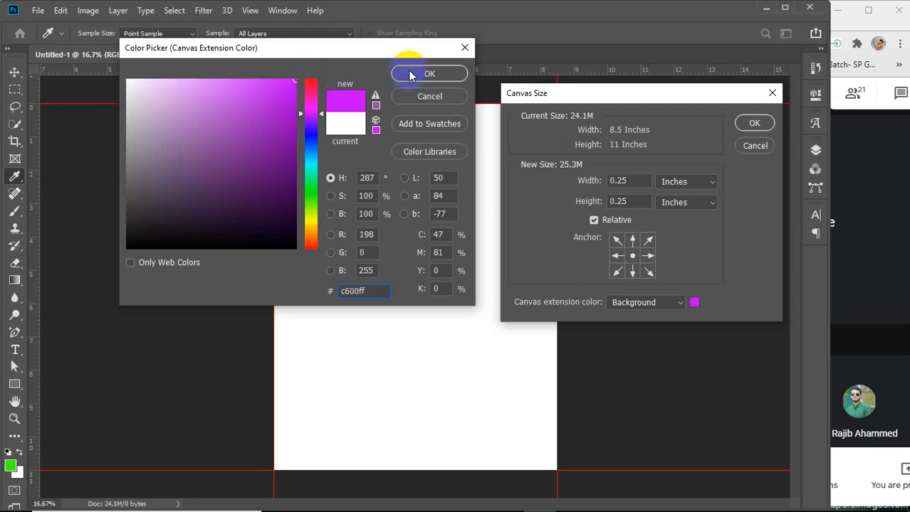
pyautogui.click(754, 124)
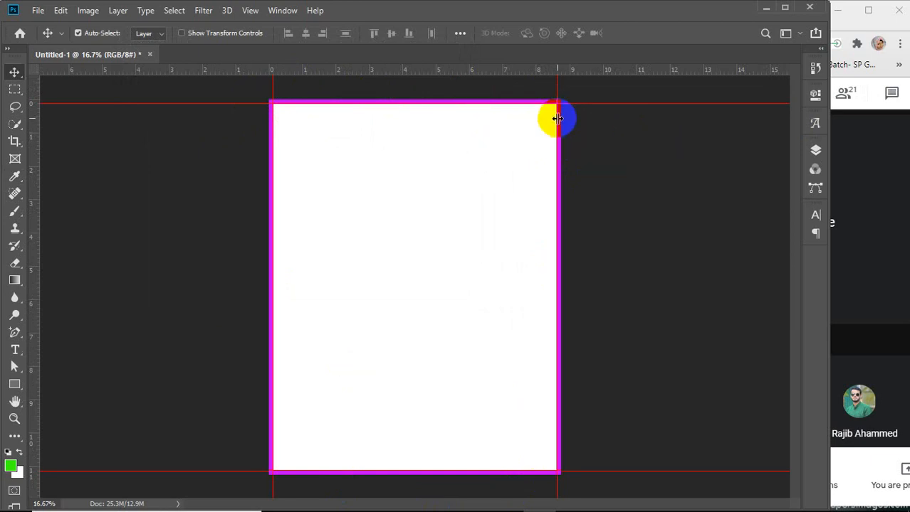
# Undo the canvas size change
pyautogui.click(815, 149)
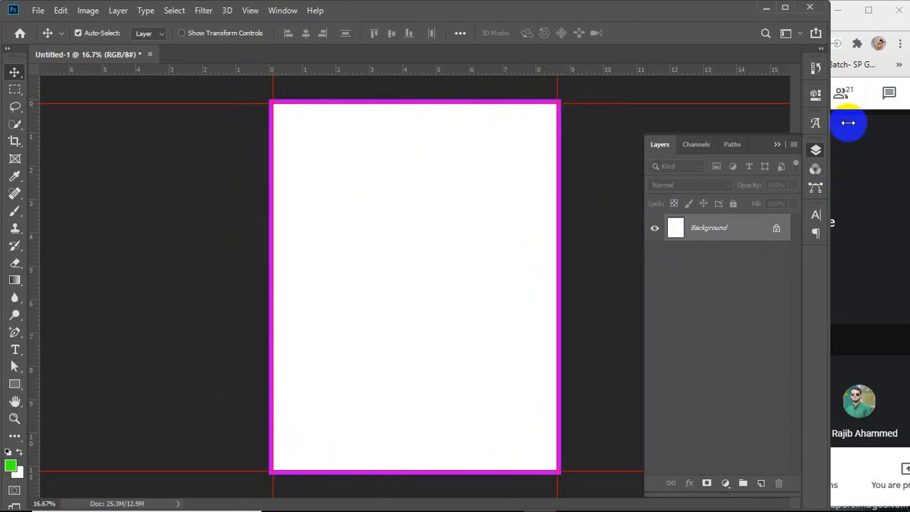
pyautogui.click(776, 144)
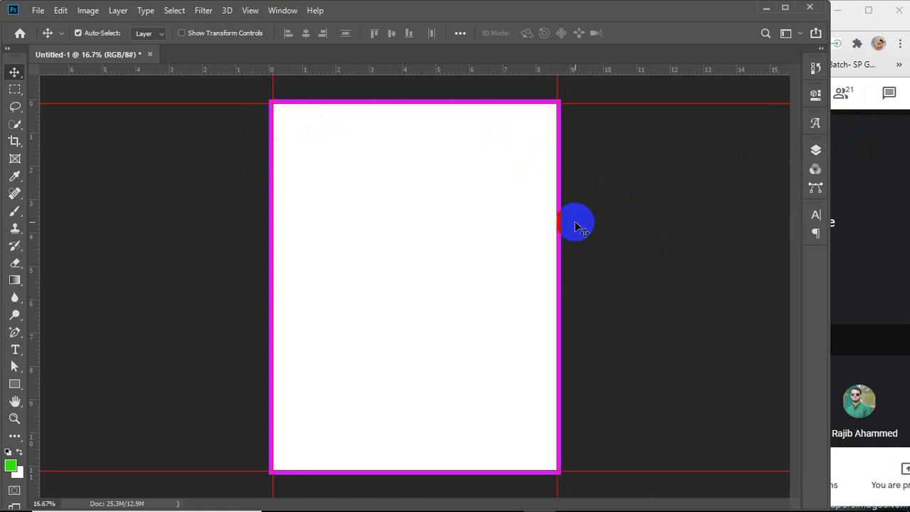
pyautogui.hotkey('ctrl', 'z')
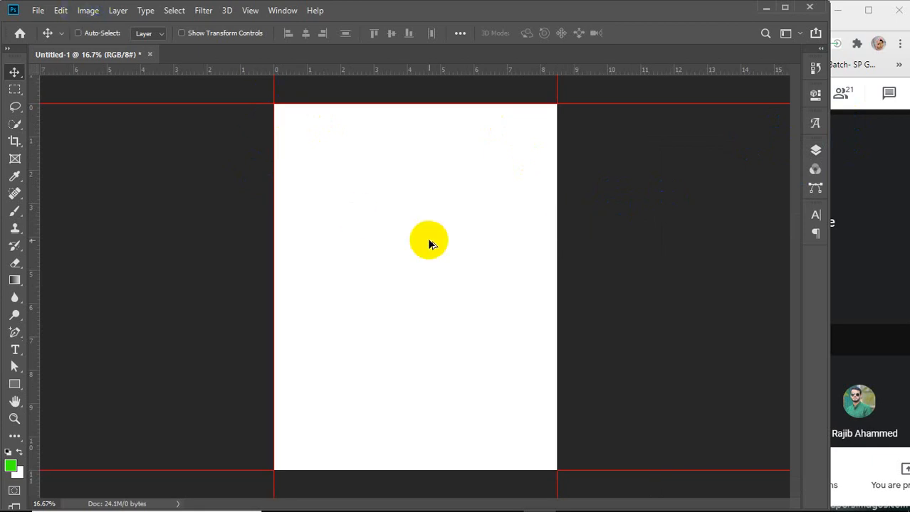
# Open Canvas Size and set the canvas extension color to white ffffff
pyautogui.hotkey('ctrl', 'alt', 'c')
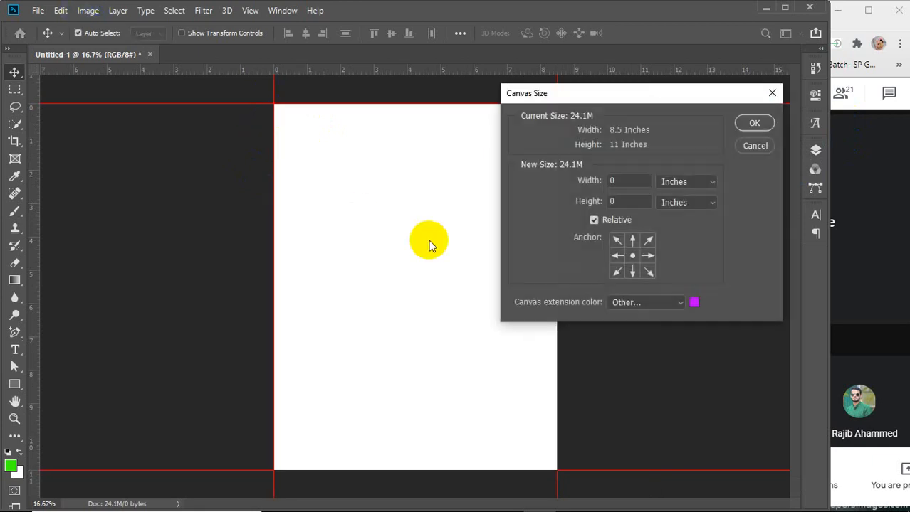
pyautogui.click(694, 303)
pyautogui.moveTo(167, 134); pyautogui.dragTo(118, 72)
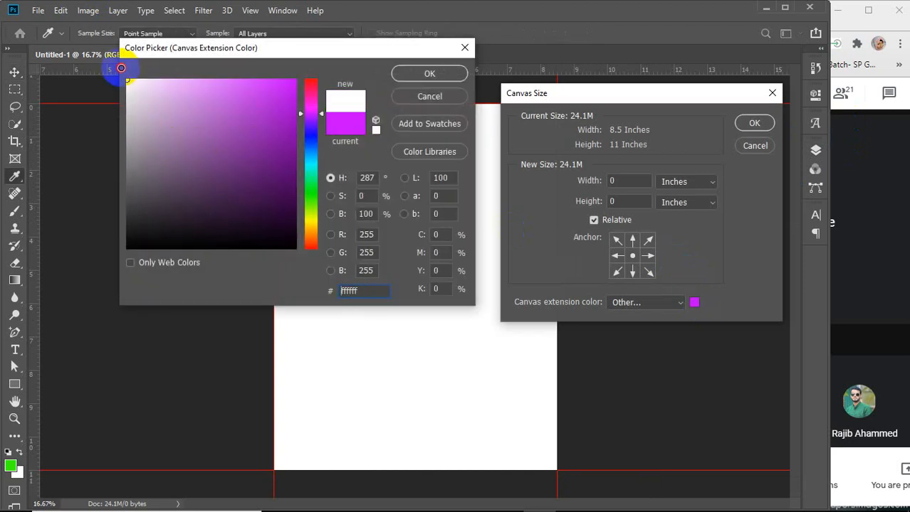
pyautogui.click(413, 74)
pyautogui.click(755, 124)
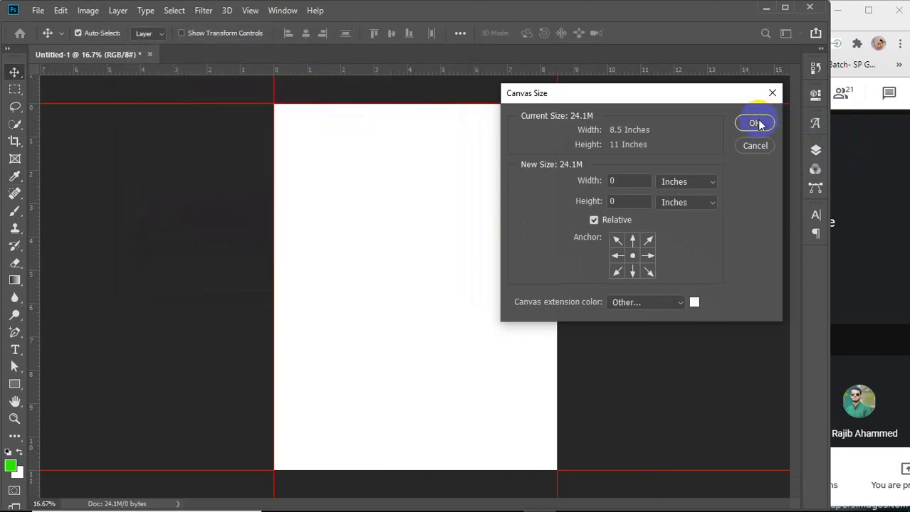
# Enter a relative increase of 0.25 inches for width and height and apply the canvas size change
pyautogui.doubleClick(619, 181)
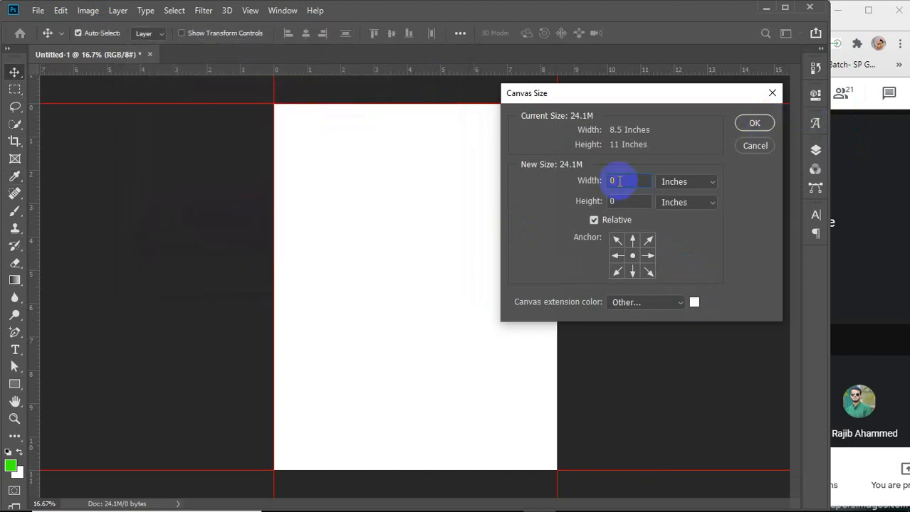
pyautogui.write('0.25')
pyautogui.press('Tab')
pyautogui.write('.2')
pyautogui.press('Return')
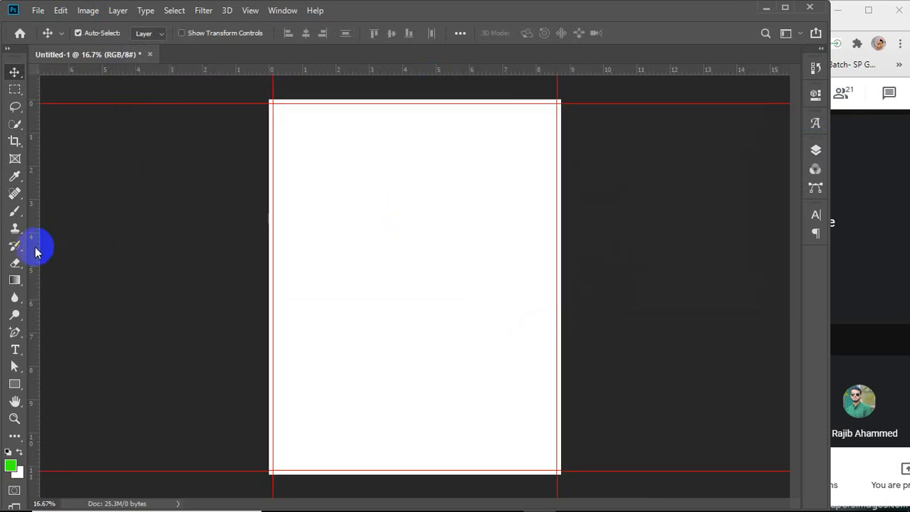
# Place guides along all four edges of the enlarged canvas
pyautogui.moveTo(36, 245); pyautogui.dragTo(271, 248)
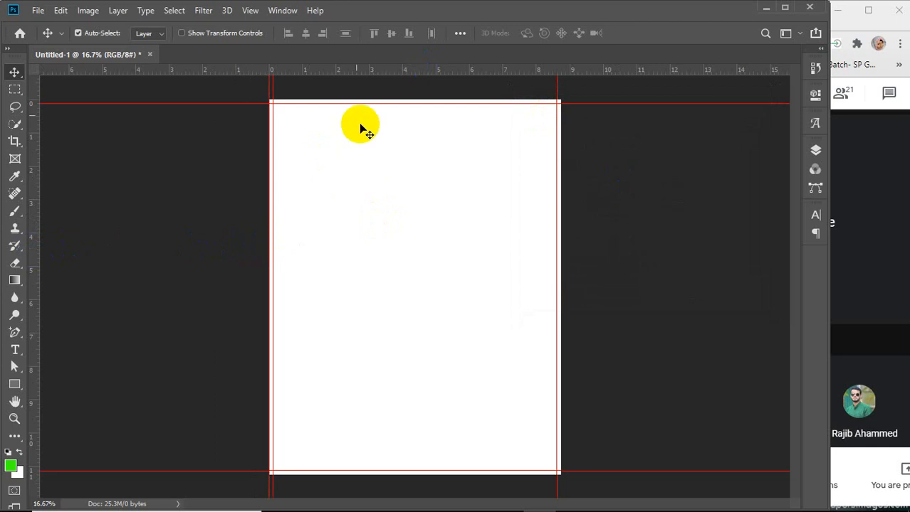
pyautogui.moveTo(351, 78); pyautogui.dragTo(338, 101)
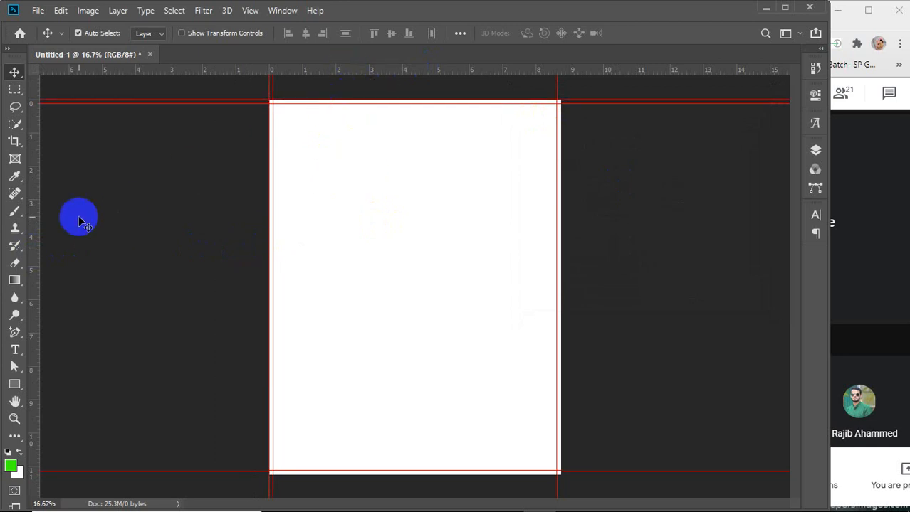
pyautogui.moveTo(36, 236); pyautogui.dragTo(479, 242)
pyautogui.moveTo(566, 253); pyautogui.dragTo(566, 252)
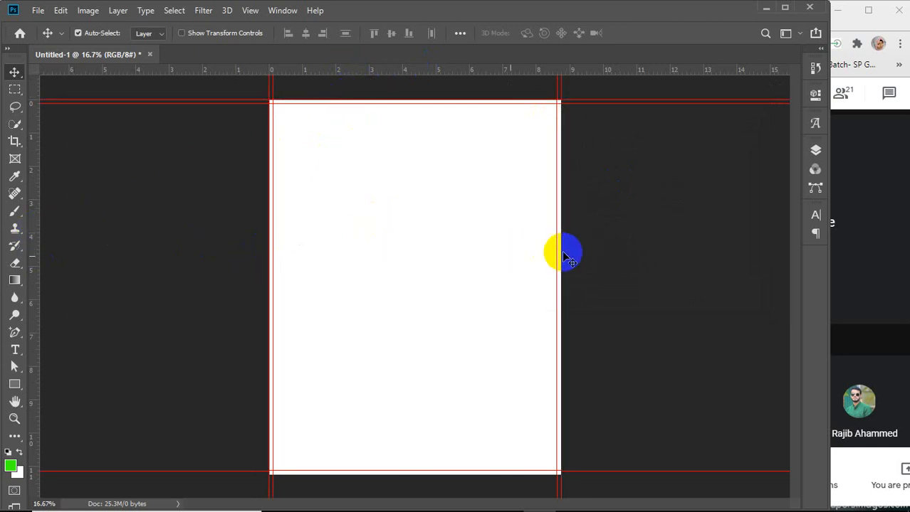
pyautogui.moveTo(379, 74); pyautogui.dragTo(363, 473)
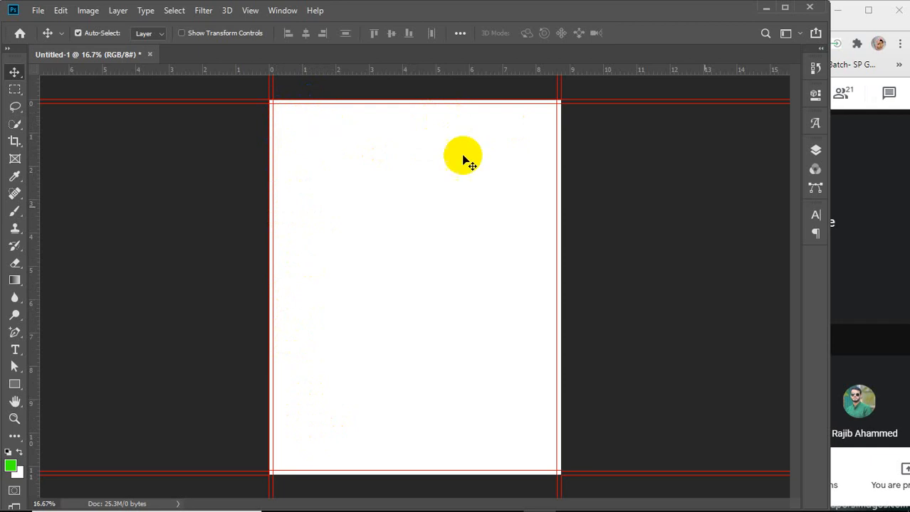
pyautogui.click(863, 255)
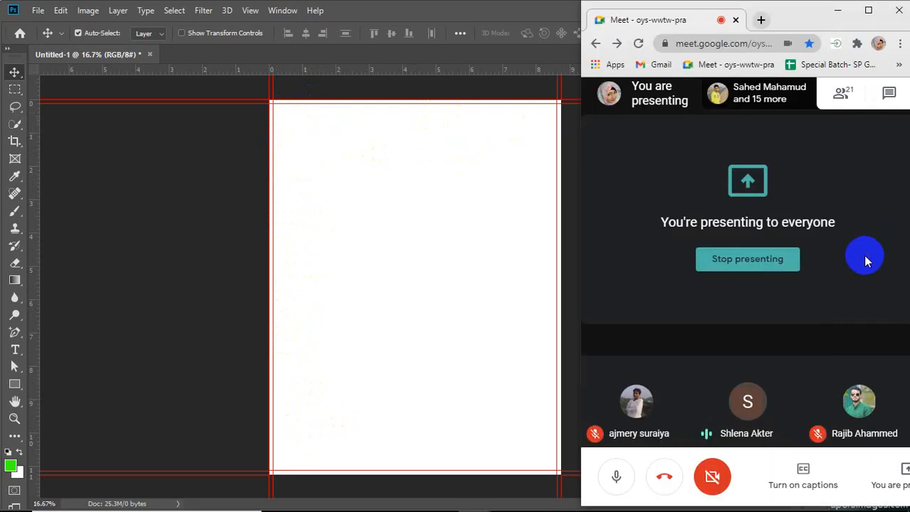
pyautogui.click(452, 252)
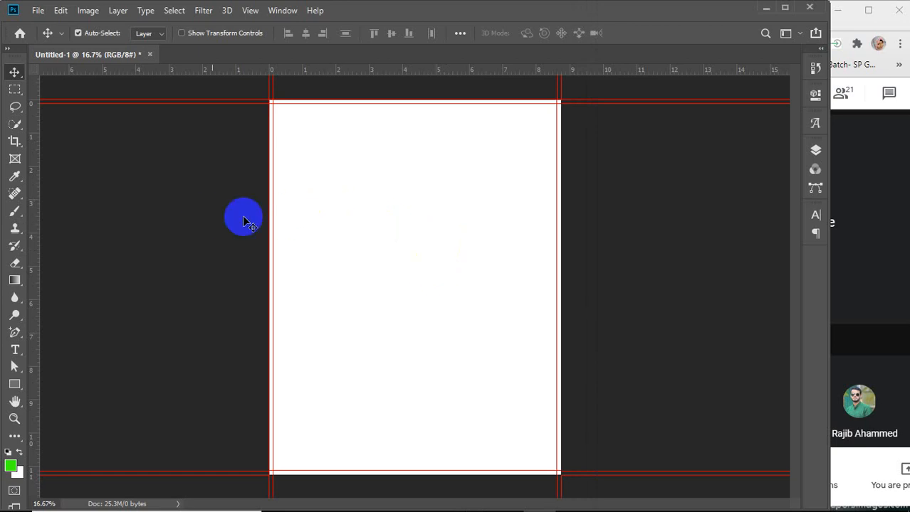
# Create a 0.25 by 0.25 inch rectangle on the canvas with the Rectangle tool
pyautogui.click(14, 384)
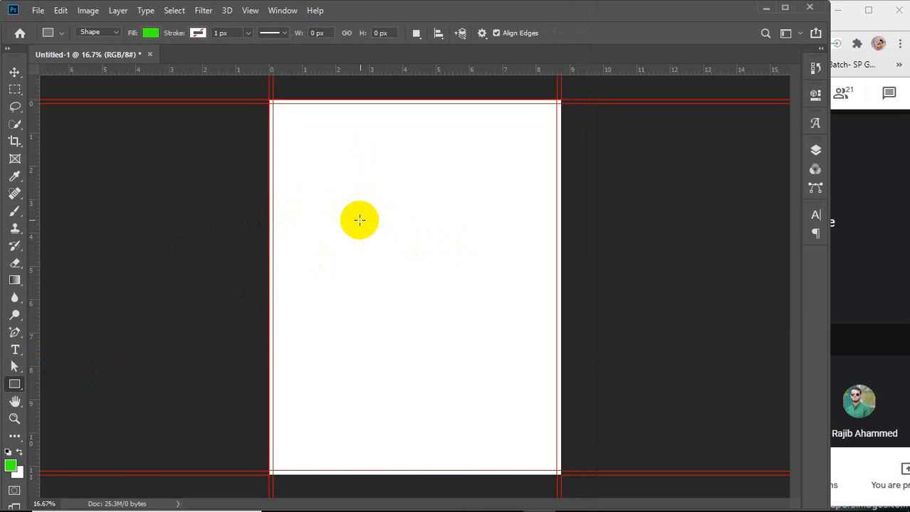
pyautogui.click(358, 214)
pyautogui.click(437, 150)
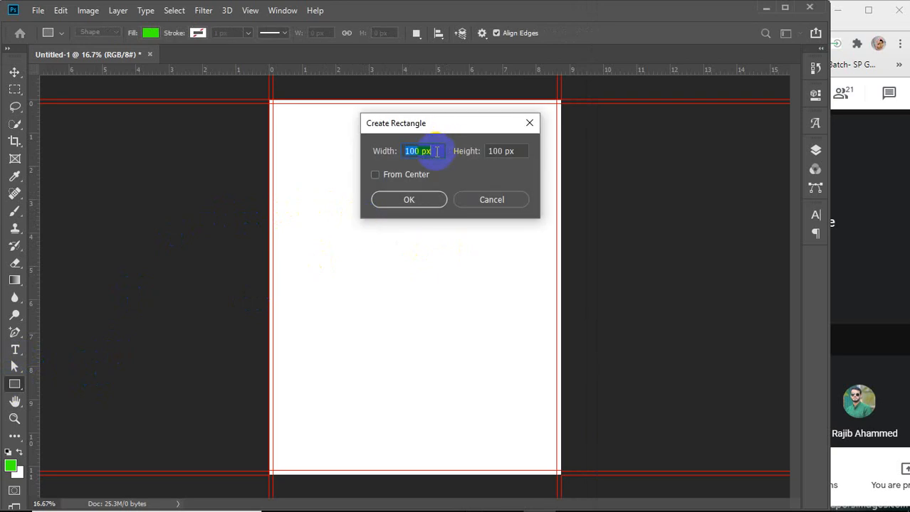
pyautogui.write('.25 in')
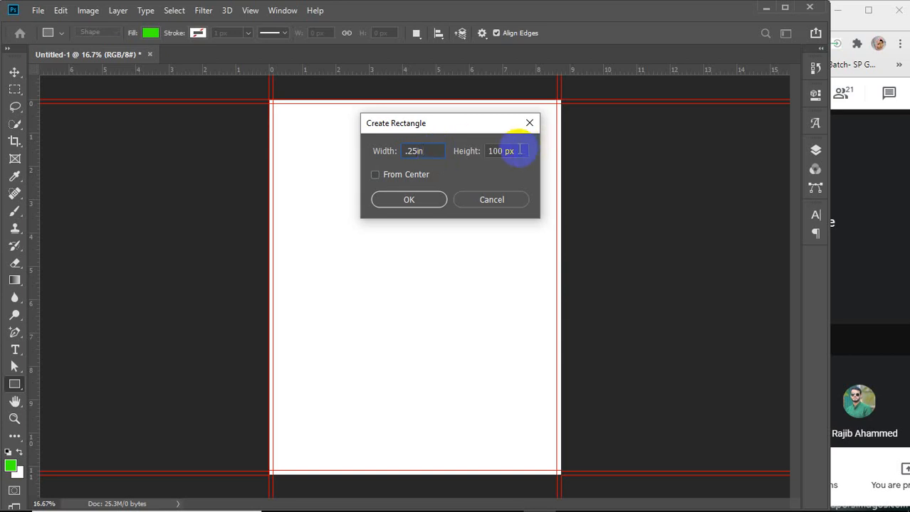
pyautogui.click(488, 154)
pyautogui.write('.25in')
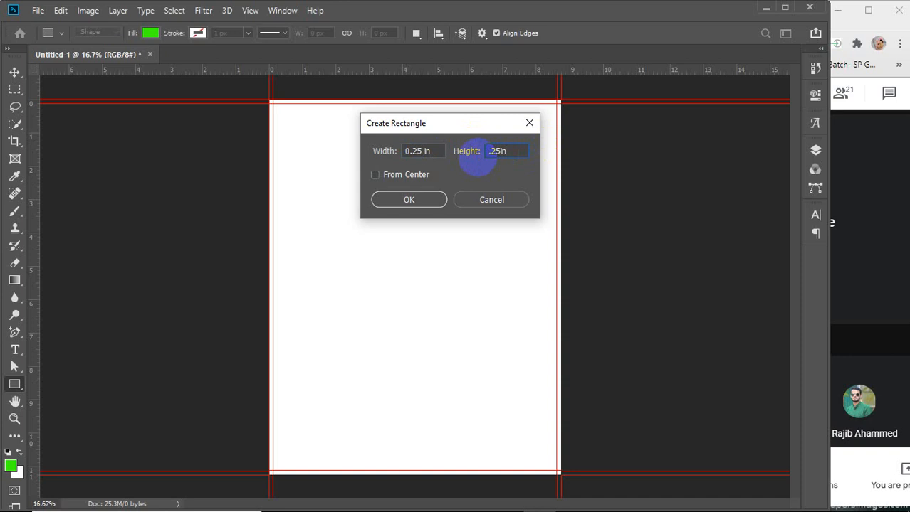
pyautogui.press('Return')
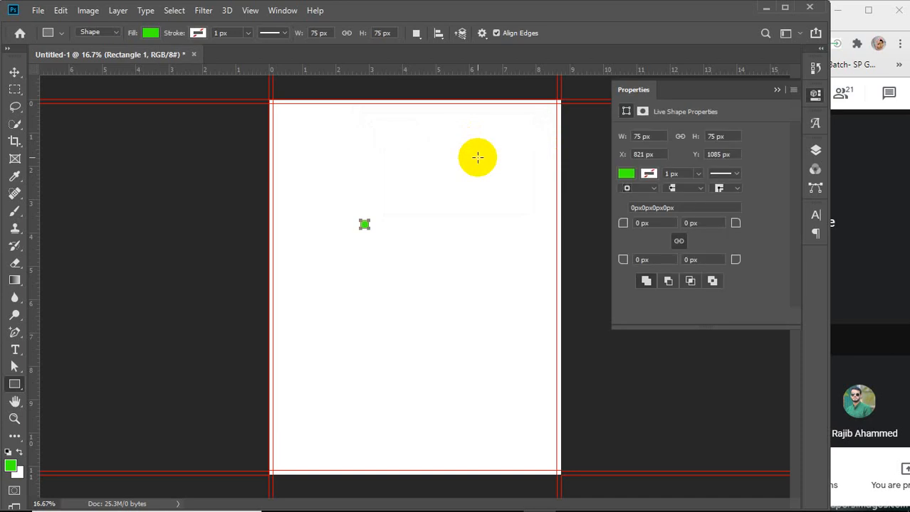
# Move the small square into the canvas's top-left corner, then delete it
pyautogui.press('v')
pyautogui.moveTo(367, 226); pyautogui.dragTo(278, 111)
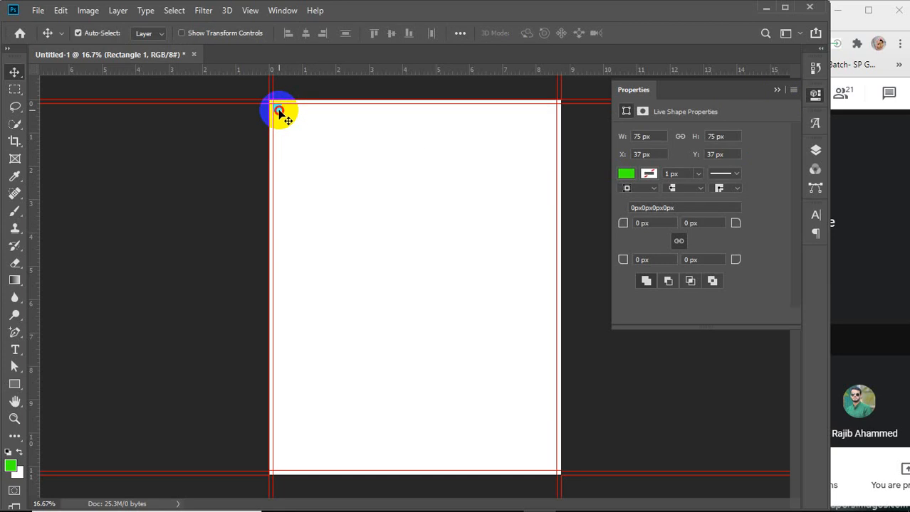
pyautogui.moveTo(279, 111); pyautogui.dragTo(371, 230)
pyautogui.scroll(5, 370, 230)
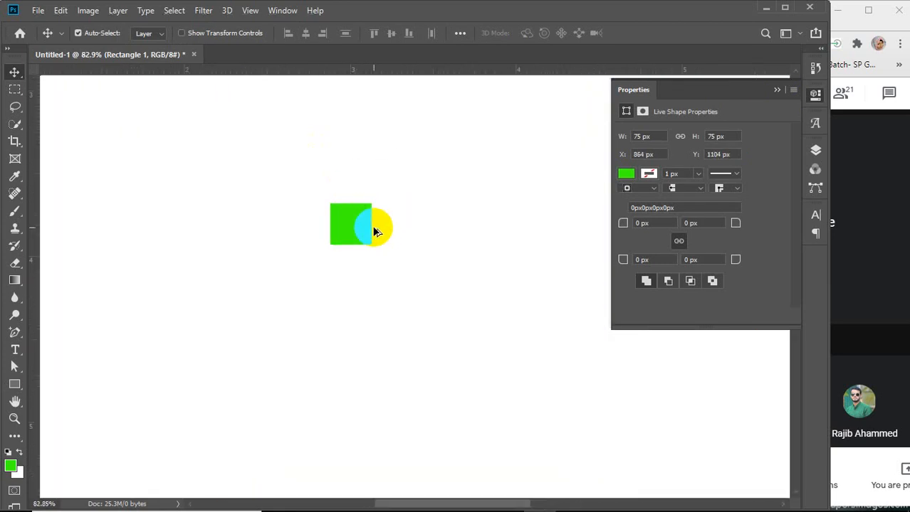
pyautogui.scroll(-5, 375, 229)
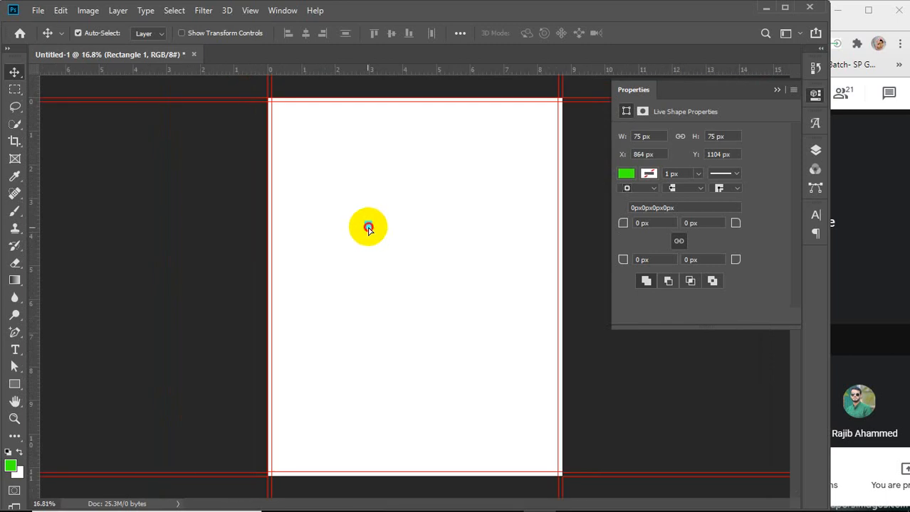
pyautogui.moveTo(368, 228); pyautogui.dragTo(277, 107)
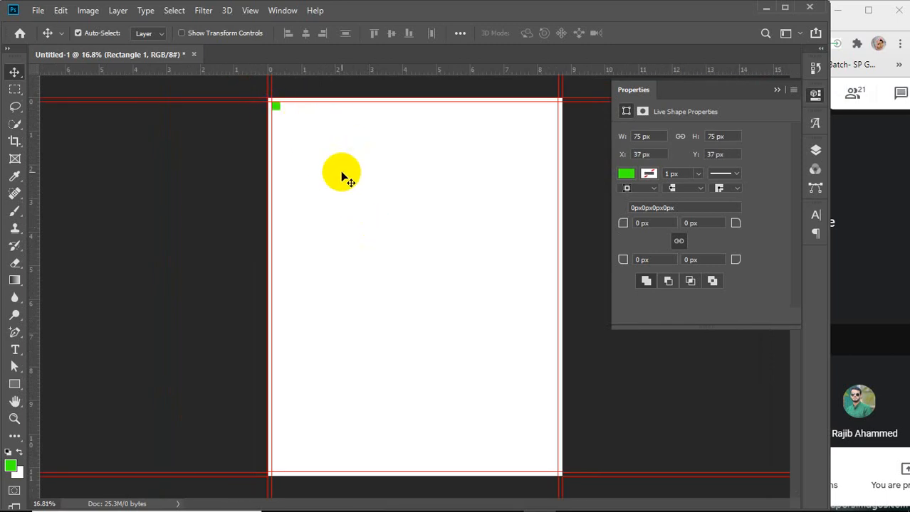
pyautogui.moveTo(34, 171); pyautogui.dragTo(36, 197)
pyautogui.moveTo(276, 106); pyautogui.dragTo(341, 182)
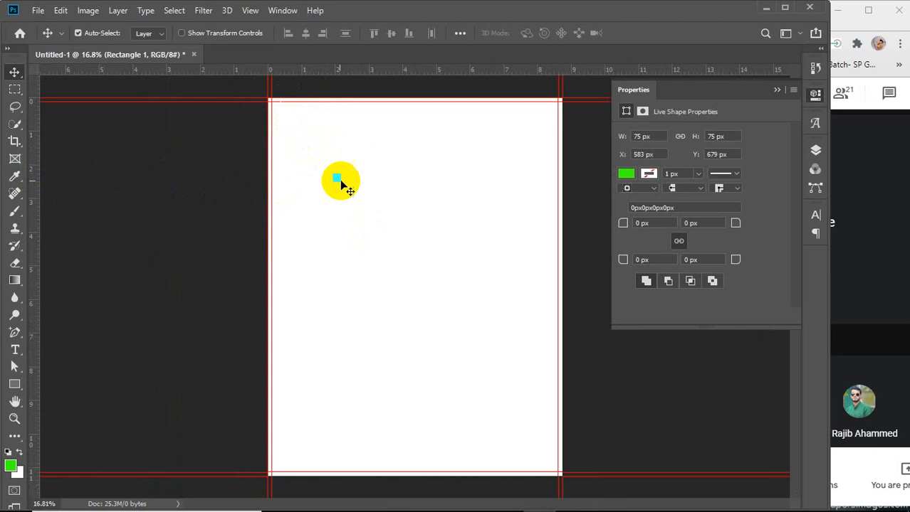
pyautogui.press('Delete')
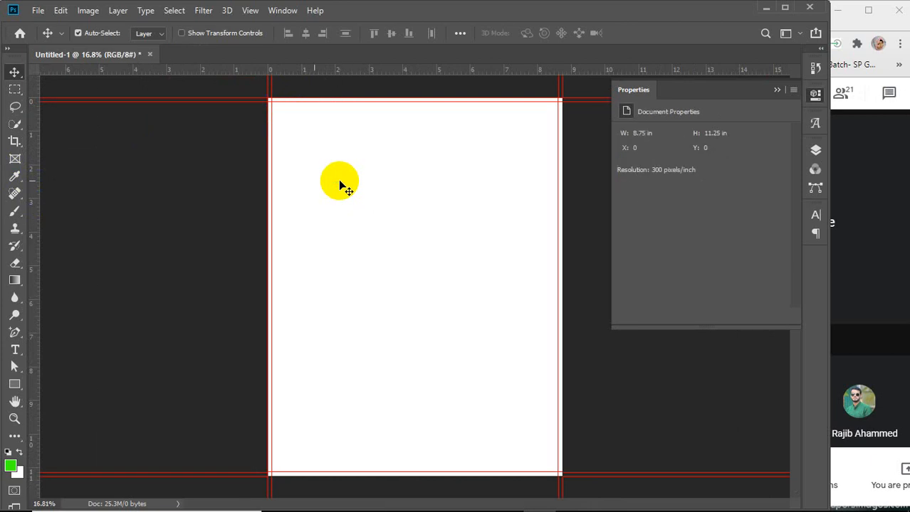
# Create a 0.35 by 0.35 inch rectangle on the canvas with the Rectangle Tool
pyautogui.click(14, 388)
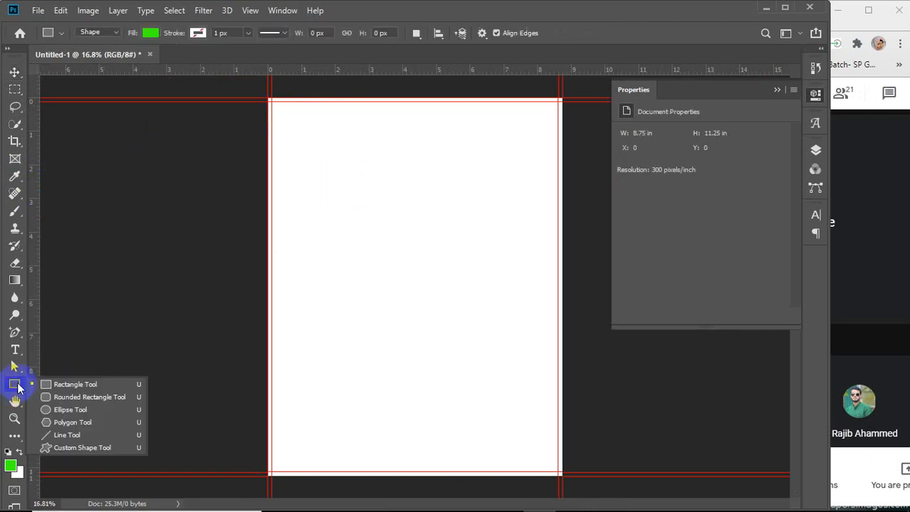
pyautogui.click(87, 386)
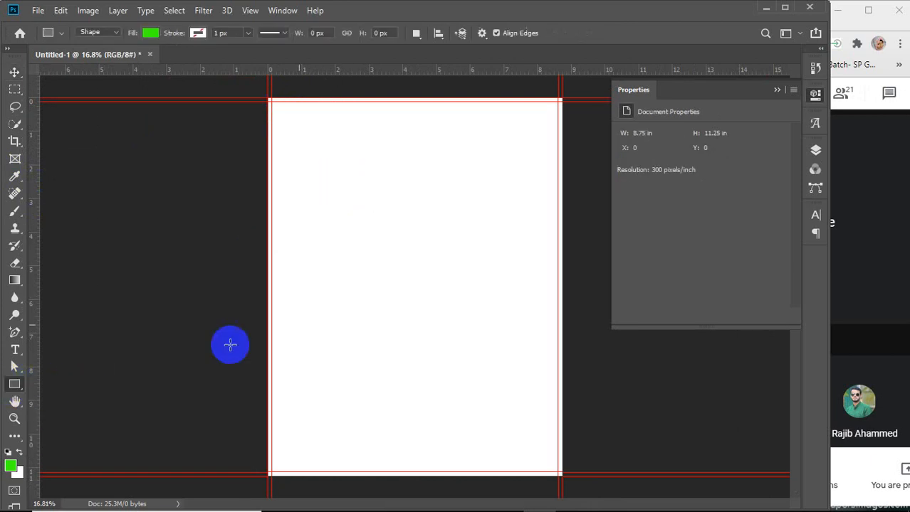
pyautogui.click(391, 268)
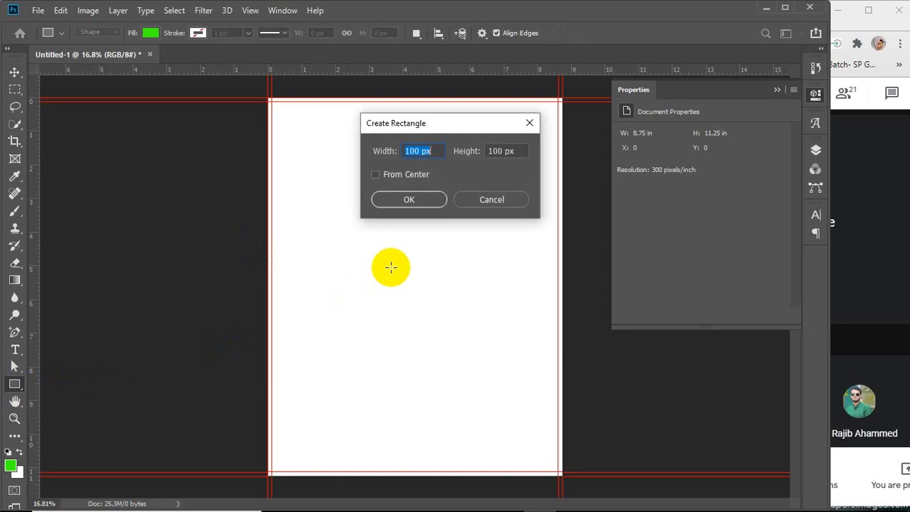
pyautogui.click(777, 89)
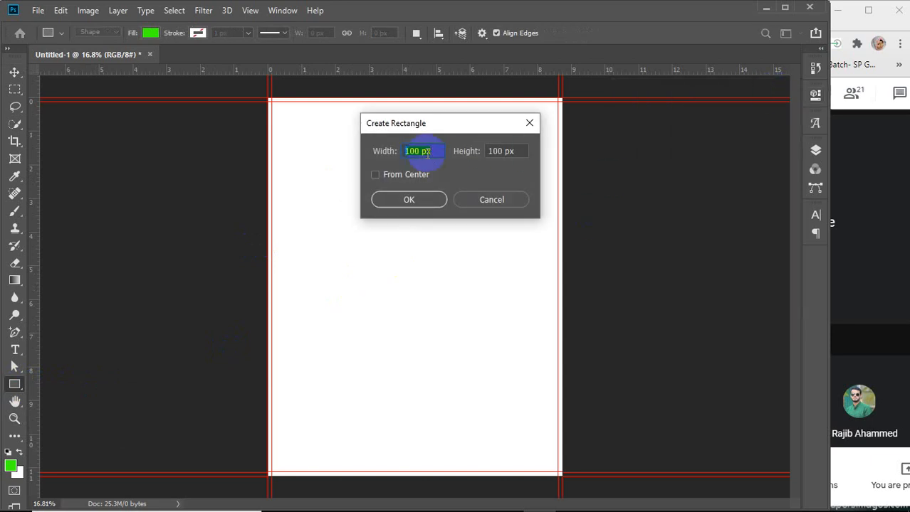
pyautogui.write('.35')
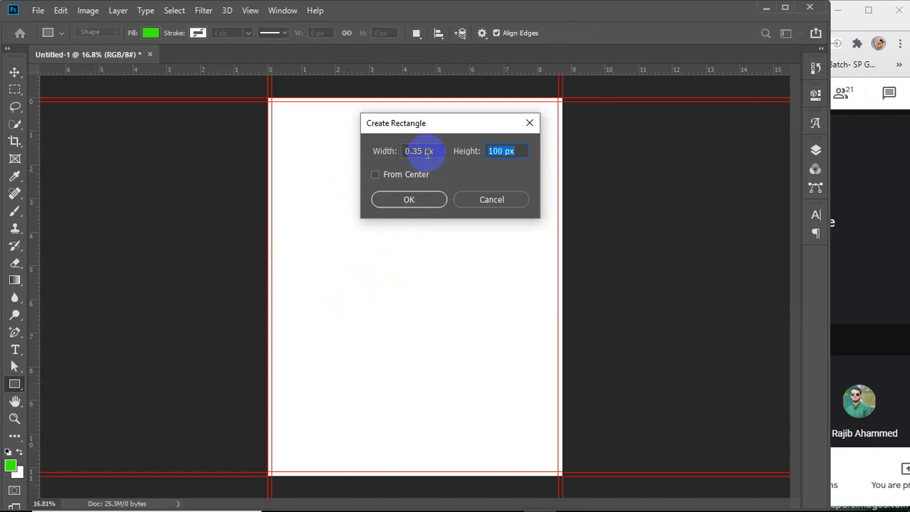
pyautogui.click(430, 151)
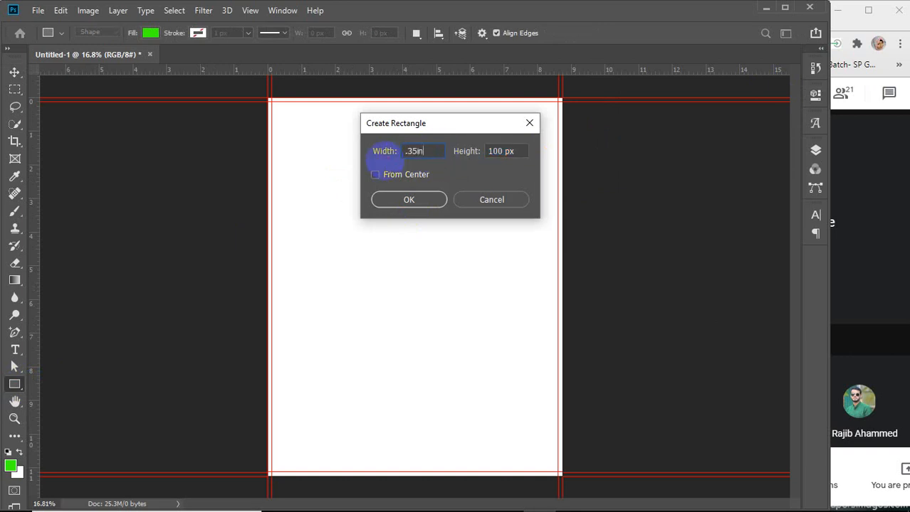
pyautogui.click(516, 152)
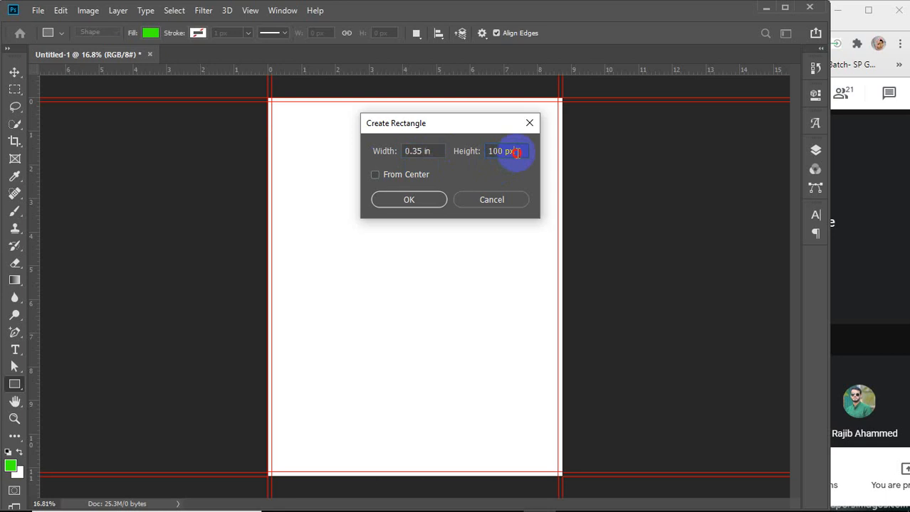
pyautogui.write('.35')
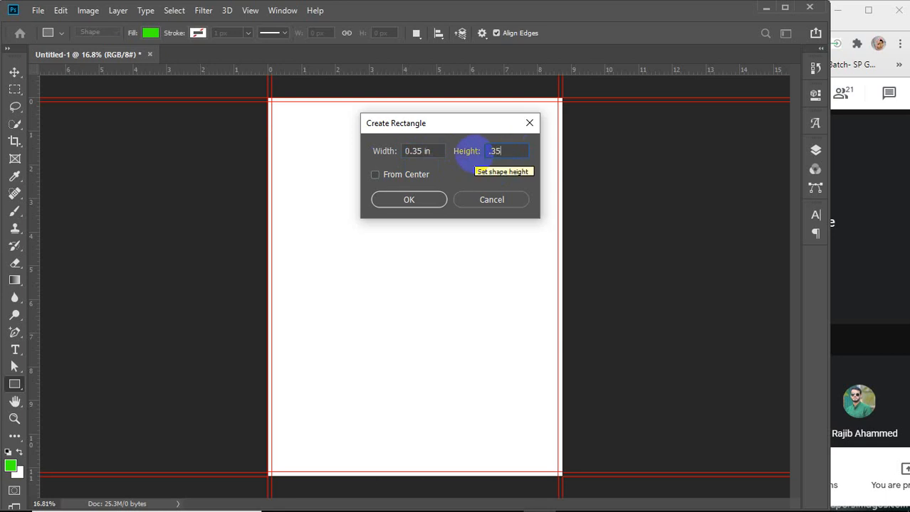
pyautogui.write('in')
pyautogui.press('Return')
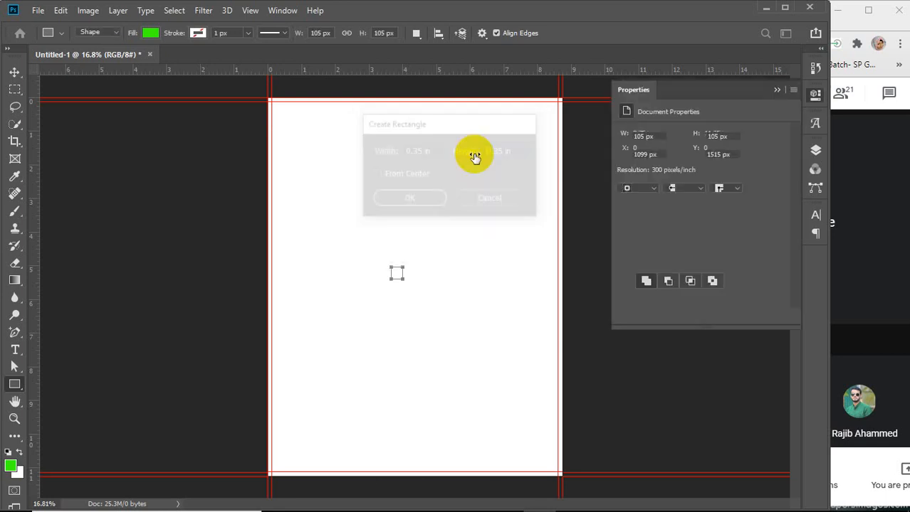
# Move the square into the canvas's top-left corner and collapse the Properties panel
pyautogui.press('v')
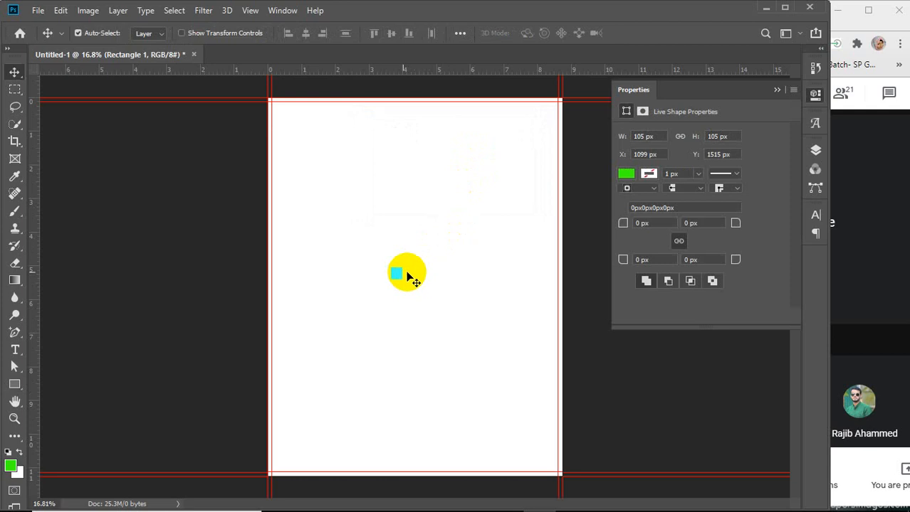
pyautogui.moveTo(397, 272); pyautogui.dragTo(282, 114)
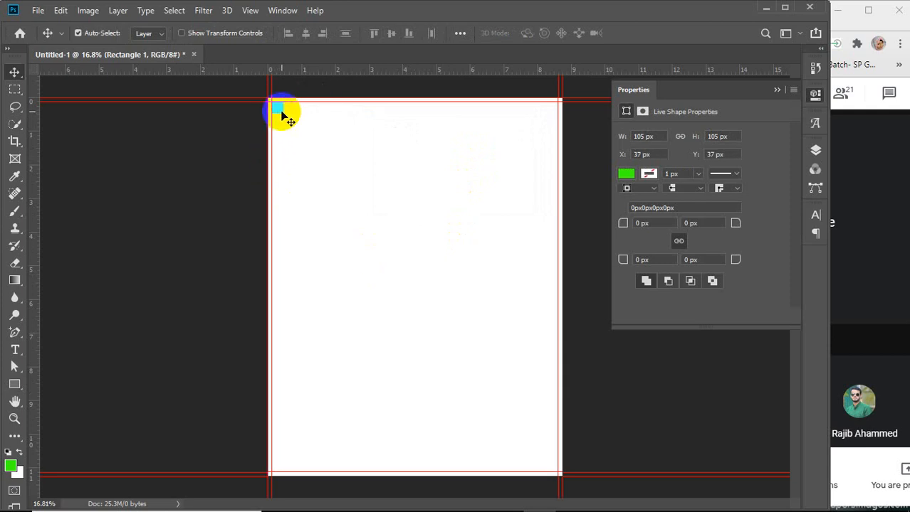
pyautogui.click(778, 90)
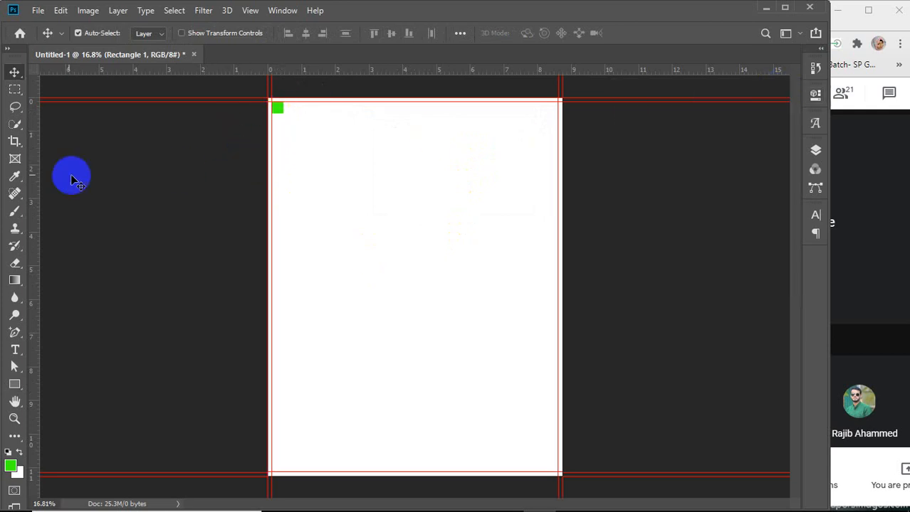
# Add vertical and horizontal margin guides along the square's inner edges at the top-left, then move the square into the bottom-right corner
pyautogui.moveTo(33, 174); pyautogui.dragTo(282, 168)
pyautogui.moveTo(295, 72); pyautogui.dragTo(556, 470)
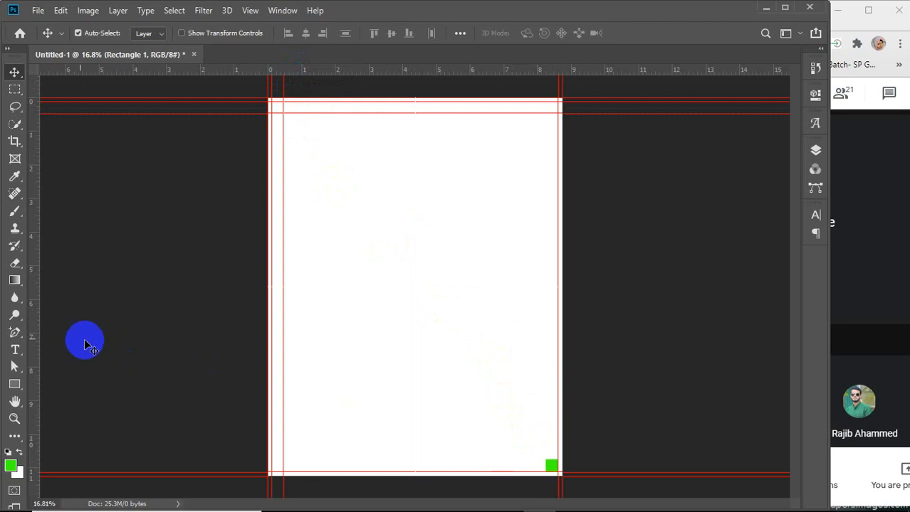
# Add vertical and horizontal margin guides along the square's inner edges at the bottom-right, then delete the square
pyautogui.moveTo(36, 345); pyautogui.dragTo(545, 409)
pyautogui.moveTo(434, 77); pyautogui.dragTo(431, 461)
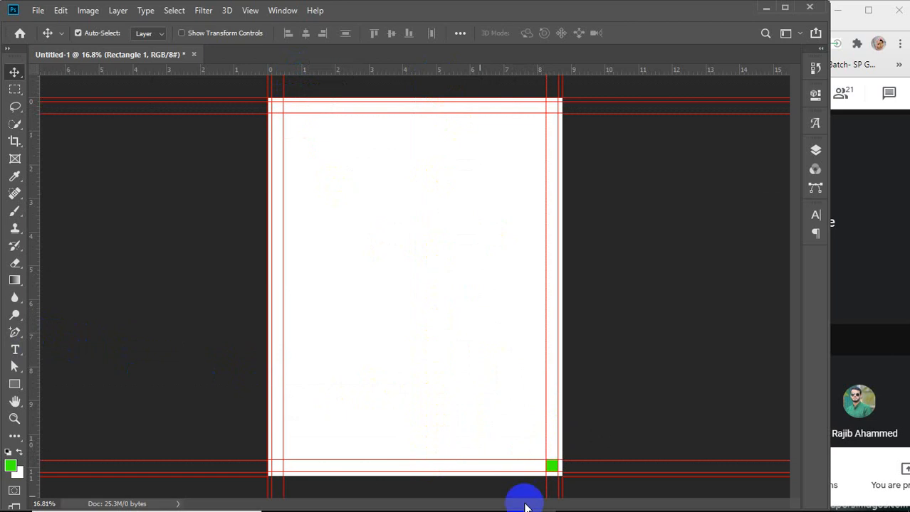
pyautogui.click(554, 468)
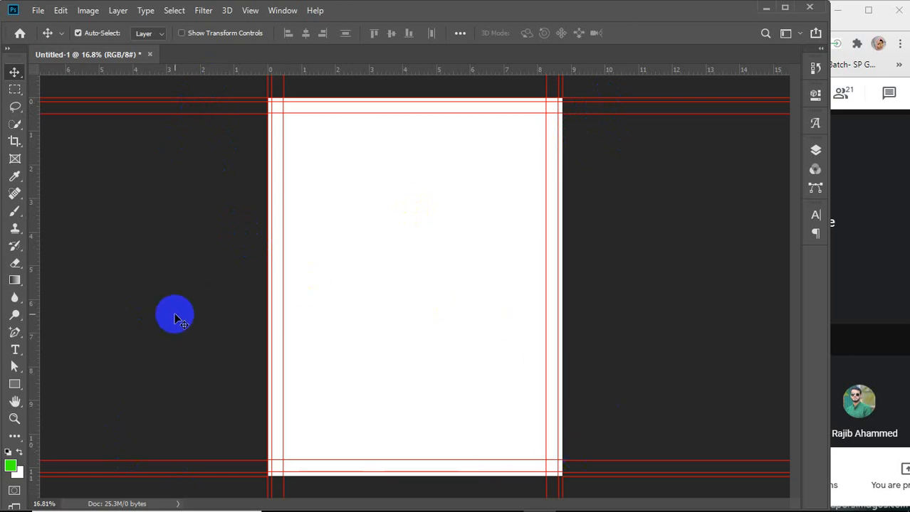
pyautogui.click(247, 12)
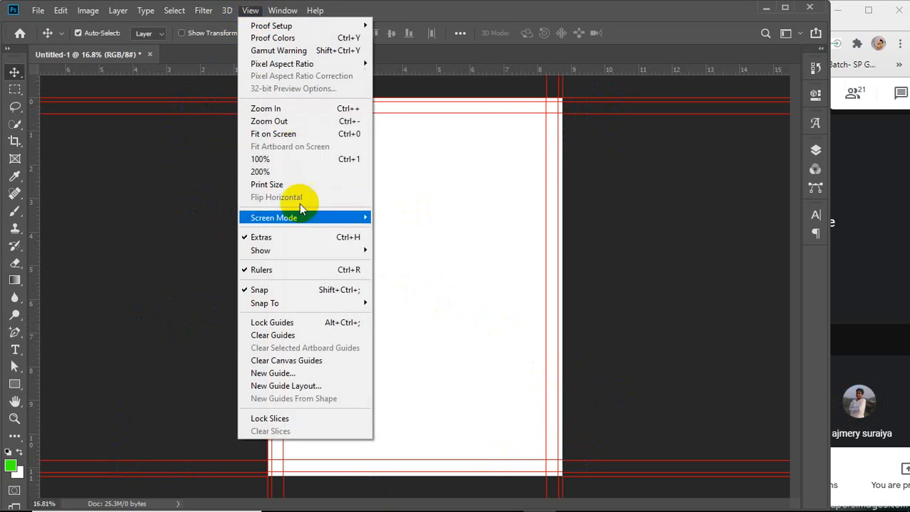
pyautogui.click(285, 339)
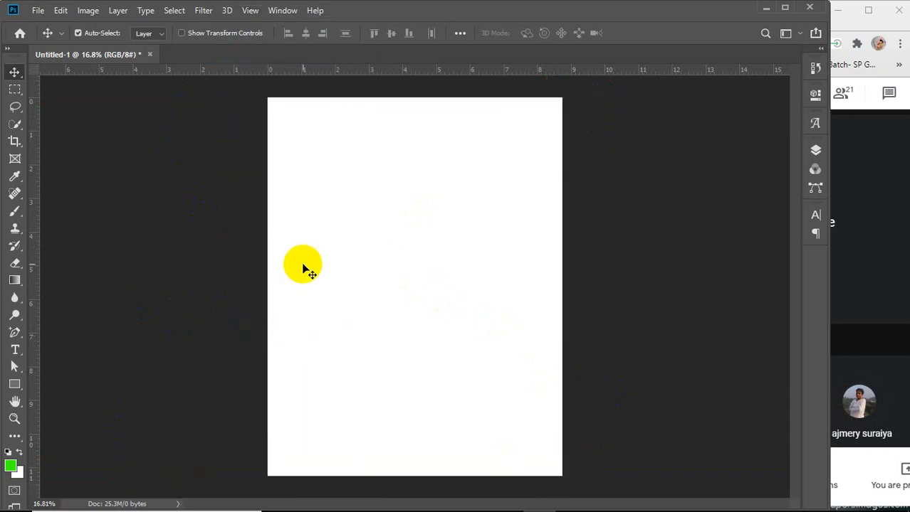
pyautogui.hotkey('ctrl', 'z')
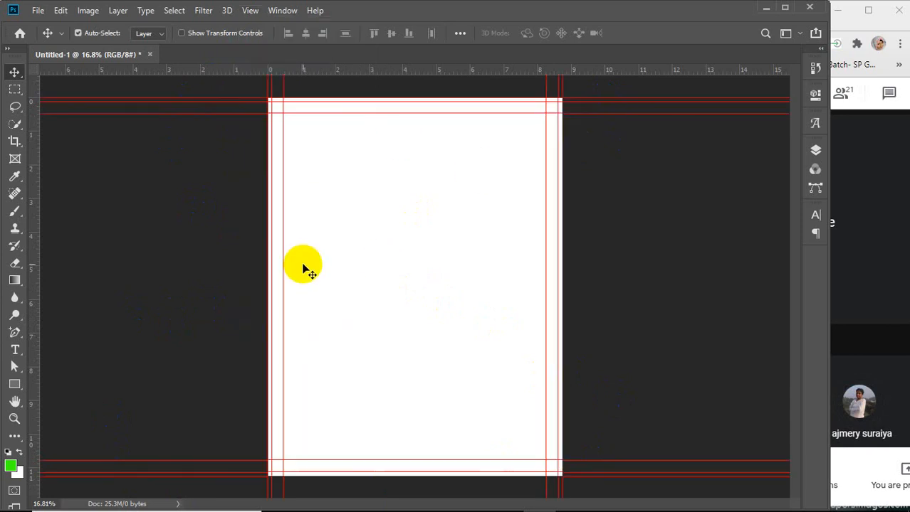
# Lock all guides, then test by trying to move the canvas and cancelling the background-layer prompt
pyautogui.click(250, 11)
pyautogui.click(263, 324)
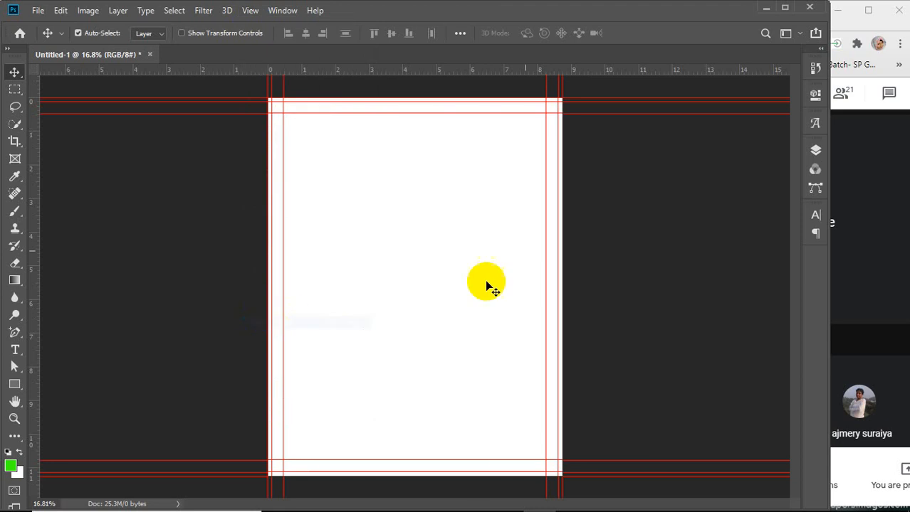
pyautogui.moveTo(546, 152); pyautogui.dragTo(533, 127)
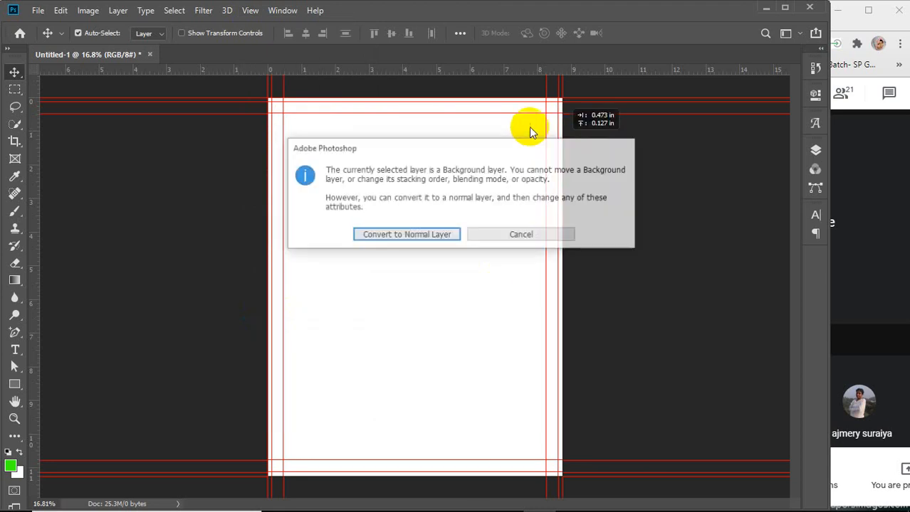
pyautogui.click(532, 236)
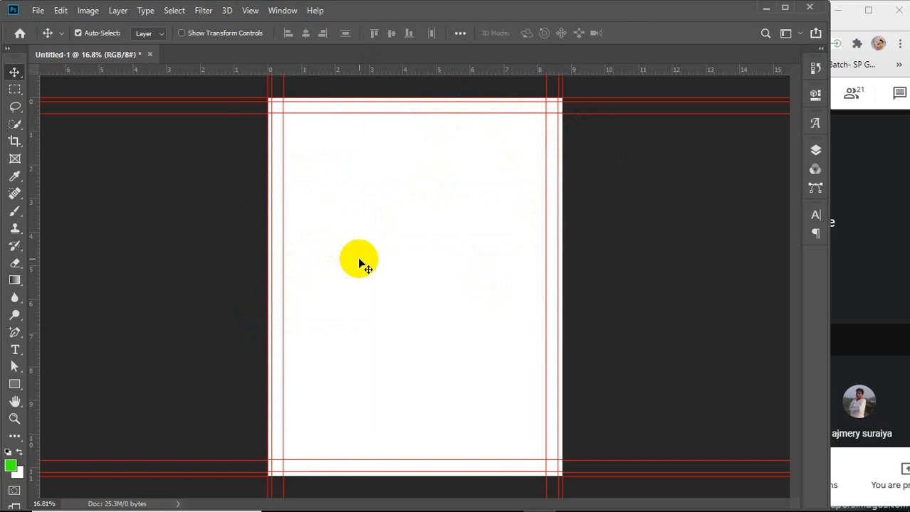
# Switch to Chrome and search Google for book cover design in a new tab
pyautogui.moveTo(325, 508)
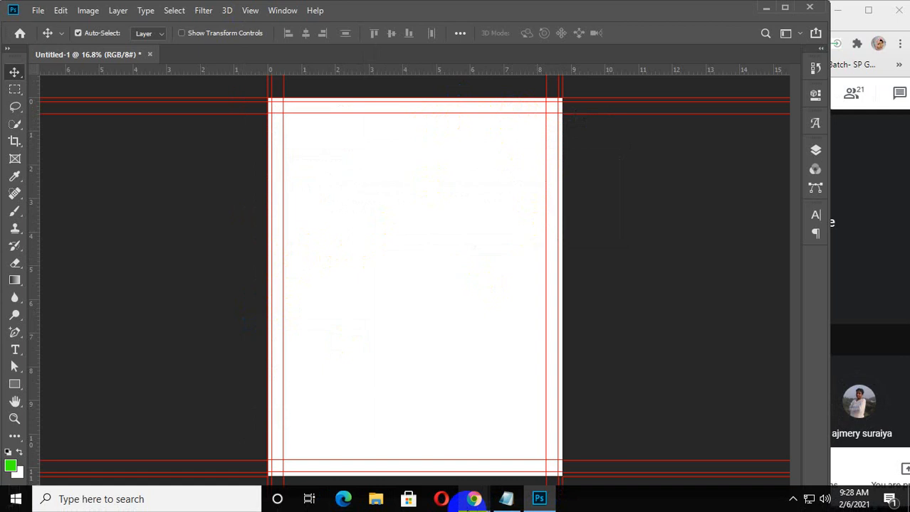
pyautogui.click(474, 499)
pyautogui.click(576, 443)
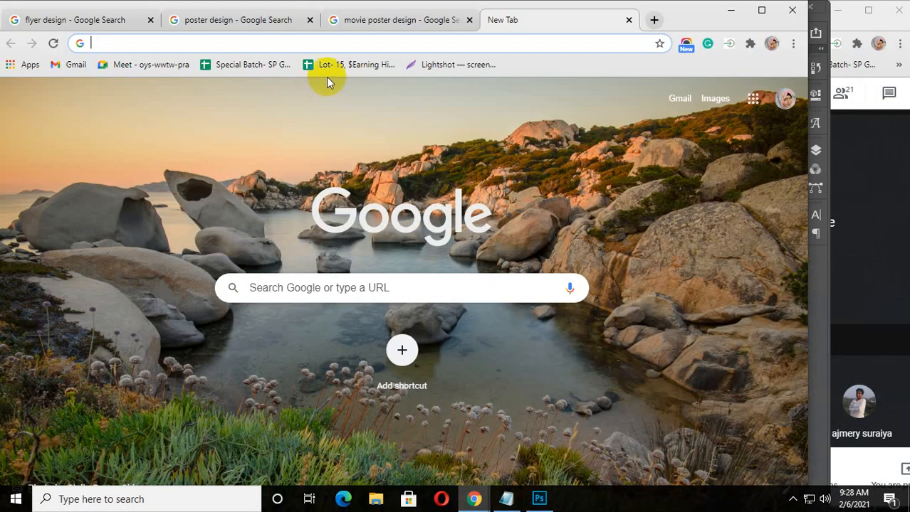
pyautogui.click(523, 42)
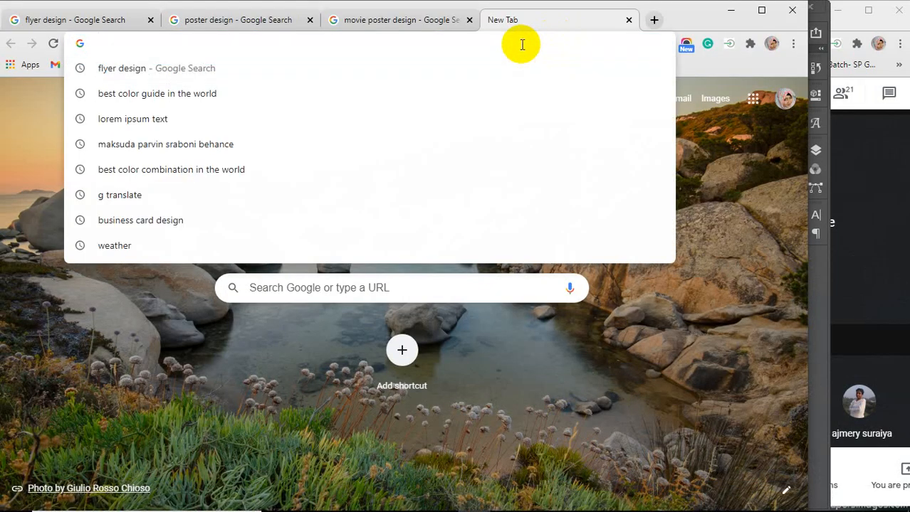
pyautogui.write('b')
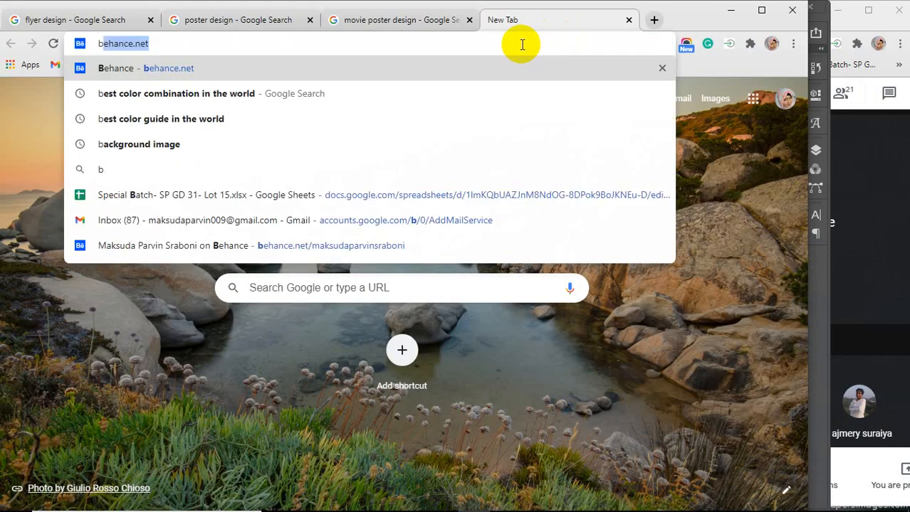
pyautogui.write('ook co')
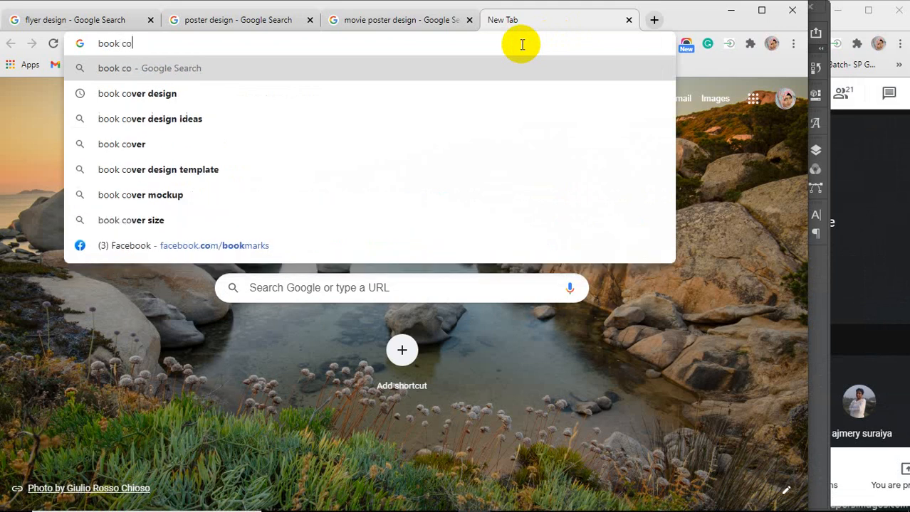
pyautogui.press('Down')
pyautogui.press('Return')
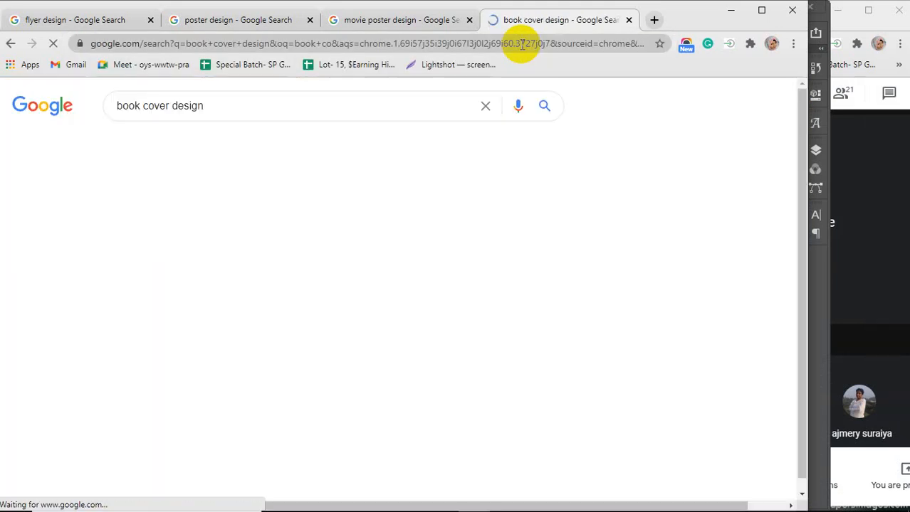
# Open a new tab and search Google for notepad design
pyautogui.click(654, 20)
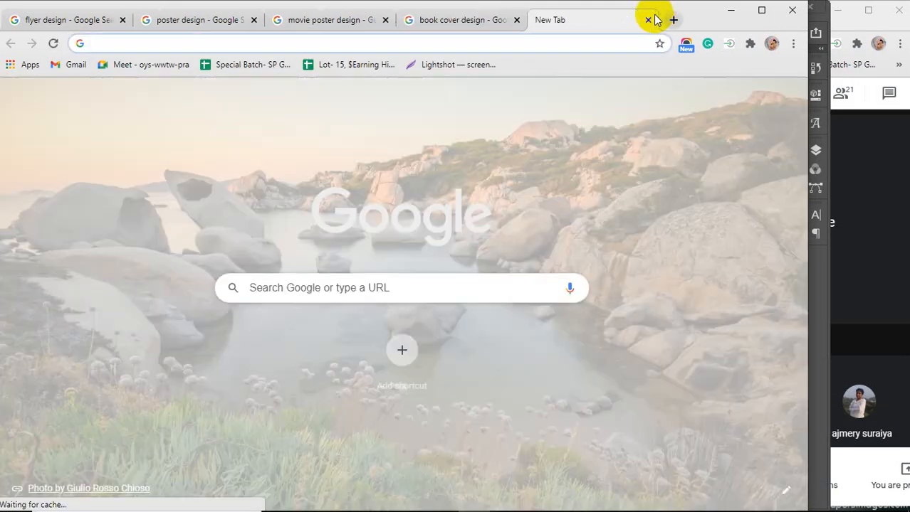
pyautogui.write('note')
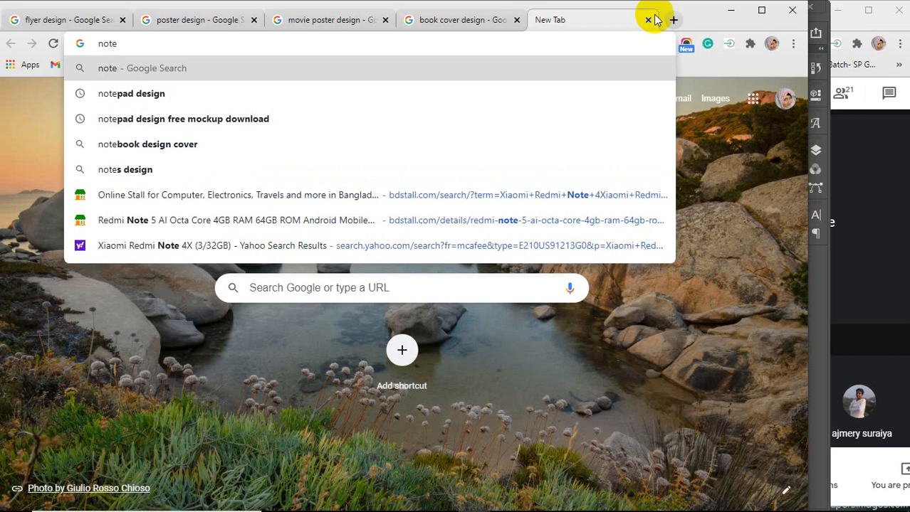
pyautogui.press('Down')
pyautogui.press('Return')
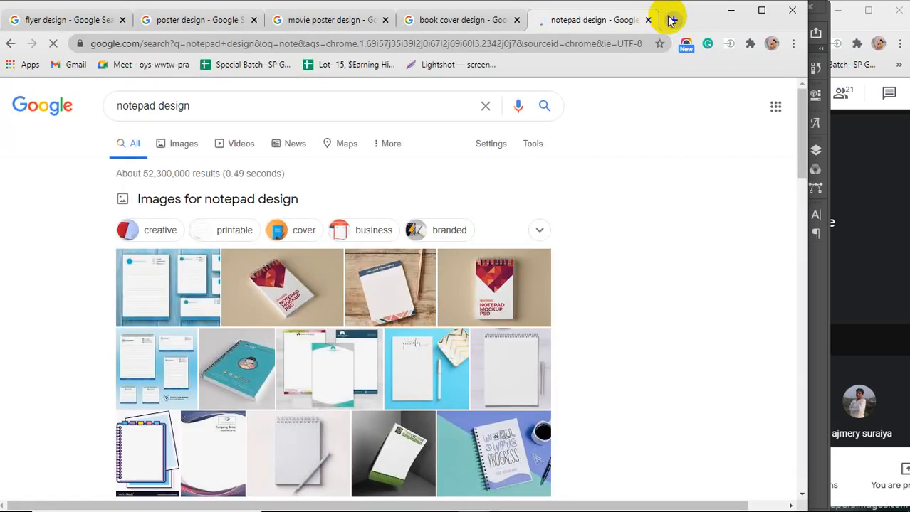
# Open a new tab and search Google for letterhead design
pyautogui.click(672, 20)
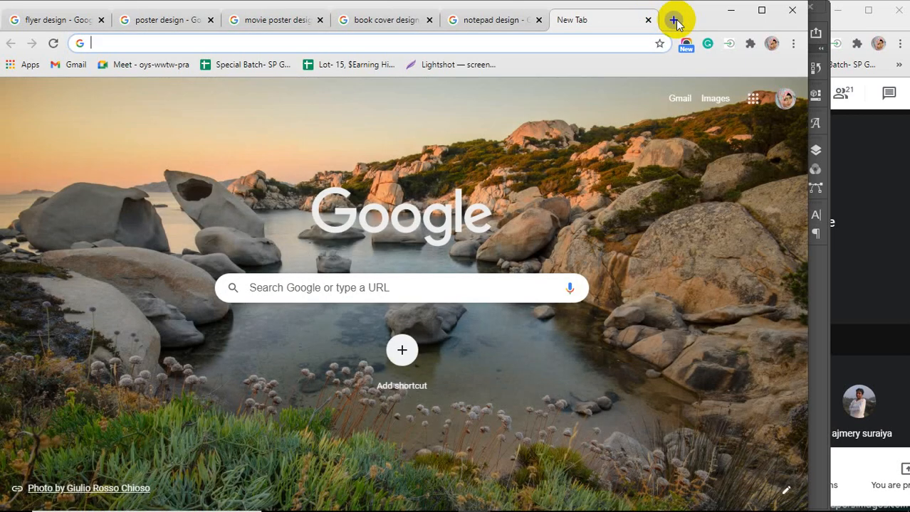
pyautogui.write('lett')
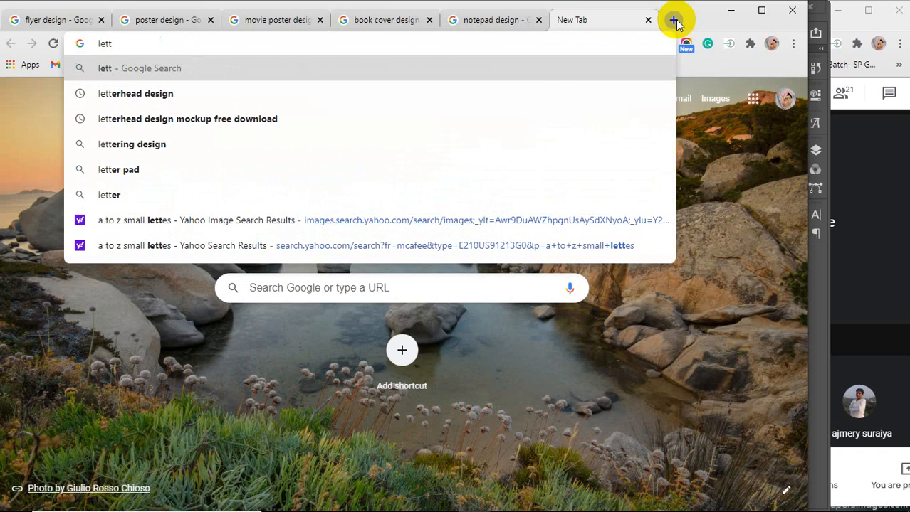
pyautogui.press('Down')
pyautogui.press('Return')
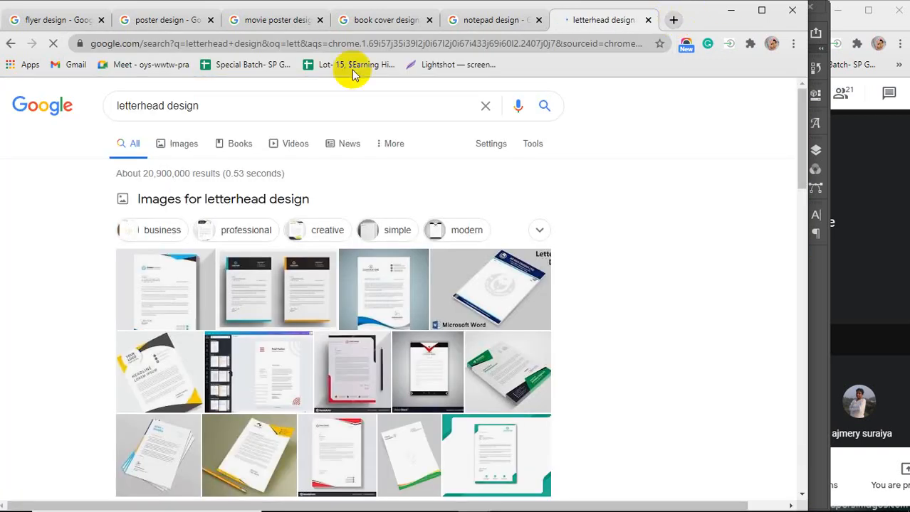
# Switch the poster, movie poster, book cover, notepad and letterhead searches to image results
pyautogui.click(148, 20)
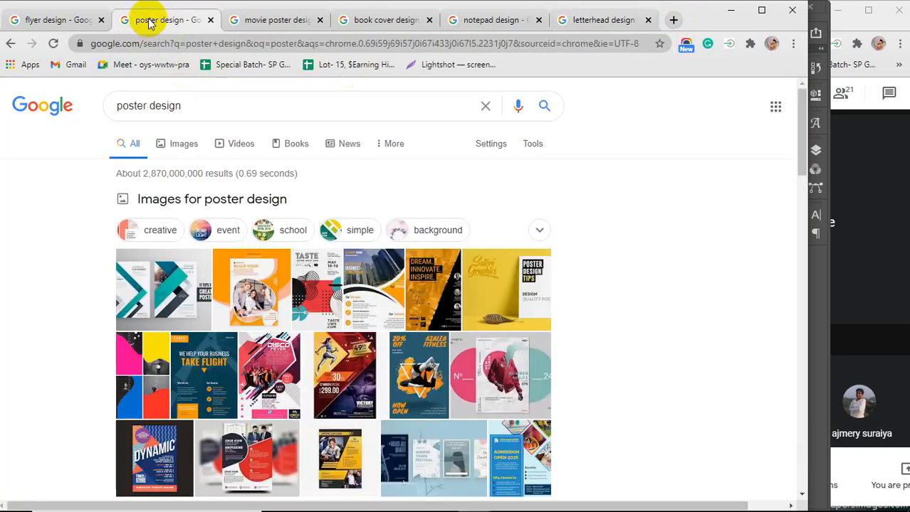
pyautogui.click(180, 152)
pyautogui.click(244, 20)
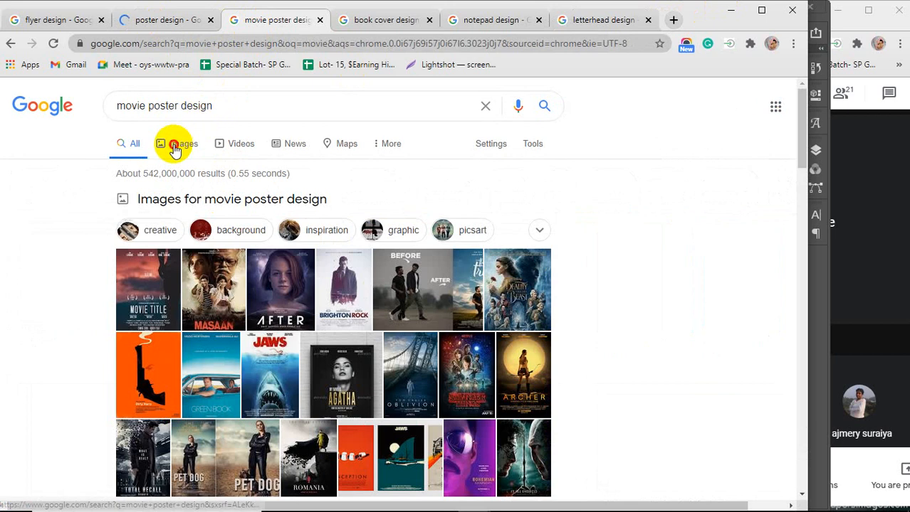
pyautogui.click(174, 151)
pyautogui.click(363, 20)
pyautogui.click(178, 152)
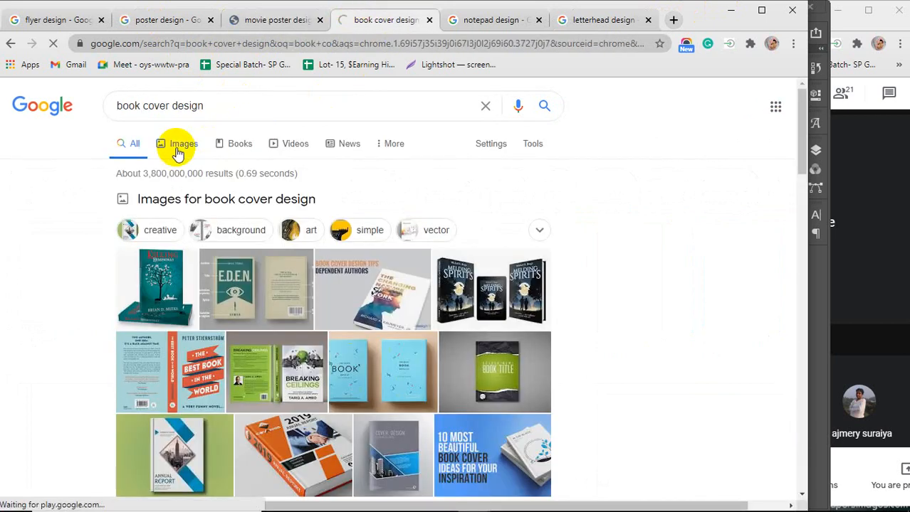
pyautogui.click(473, 20)
pyautogui.click(187, 151)
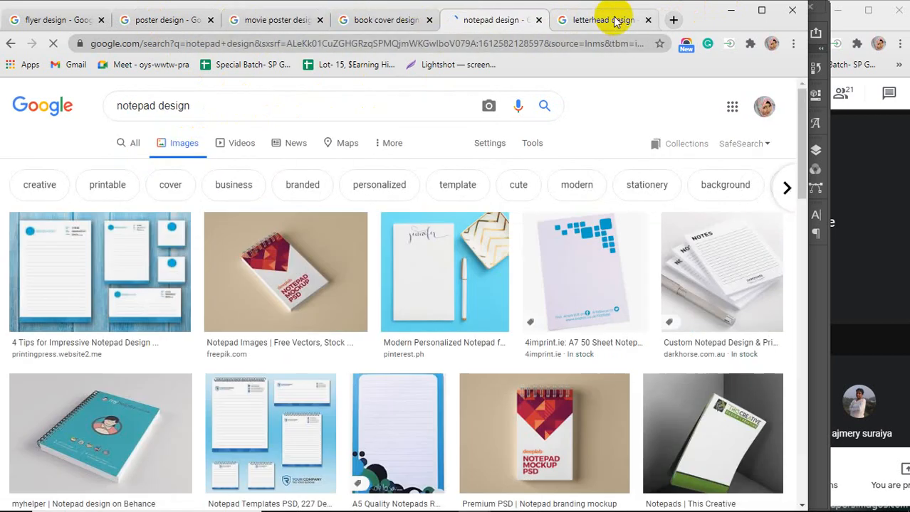
pyautogui.click(576, 20)
pyautogui.click(182, 146)
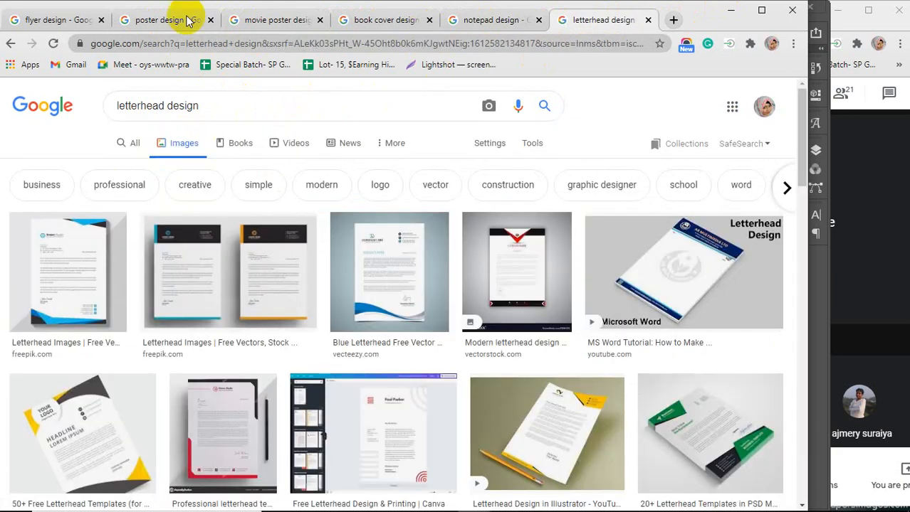
# Open the flyer design image results, preview one flyer example and scroll through its related images
pyautogui.click(55, 20)
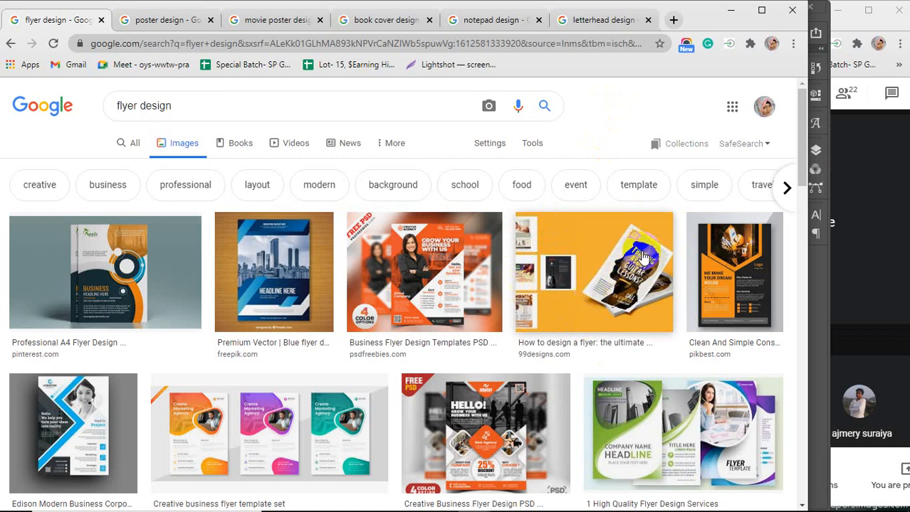
pyautogui.click(683, 427)
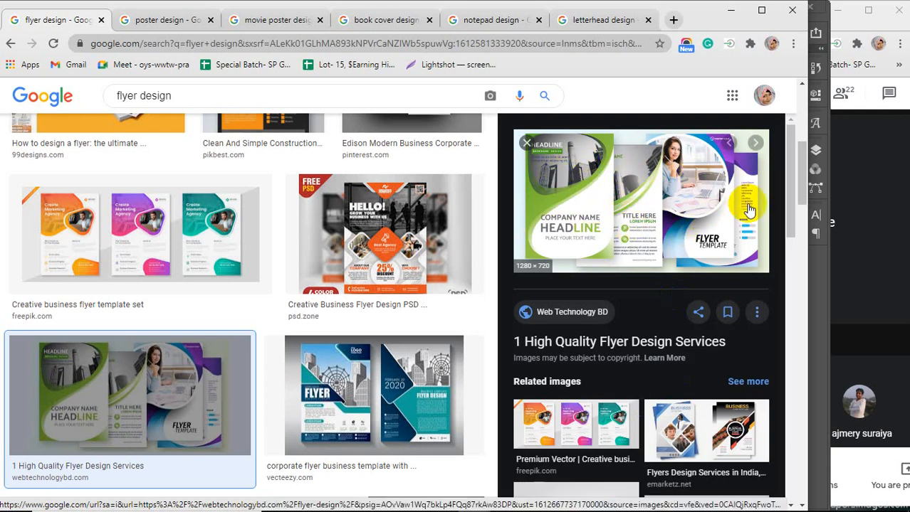
pyautogui.scroll(-1, 709, 207)
pyautogui.scroll(-2, 709, 207)
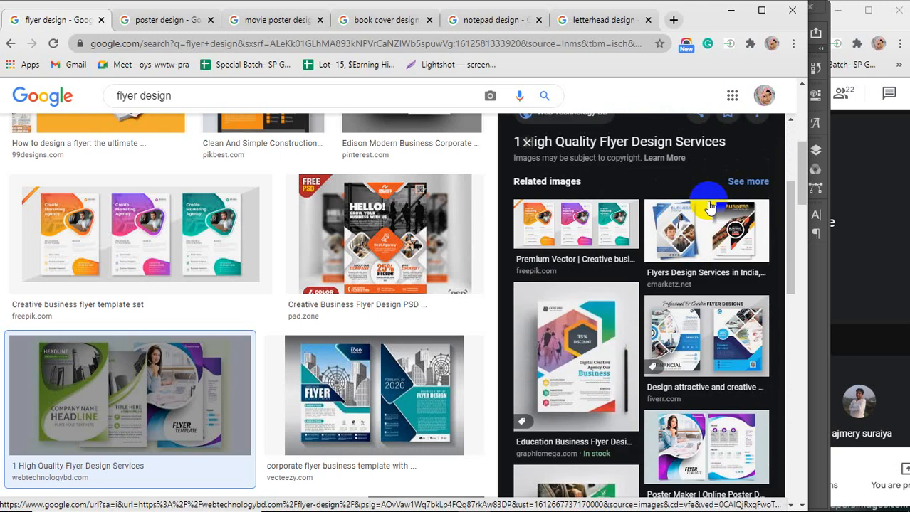
pyautogui.scroll(-1, 710, 207)
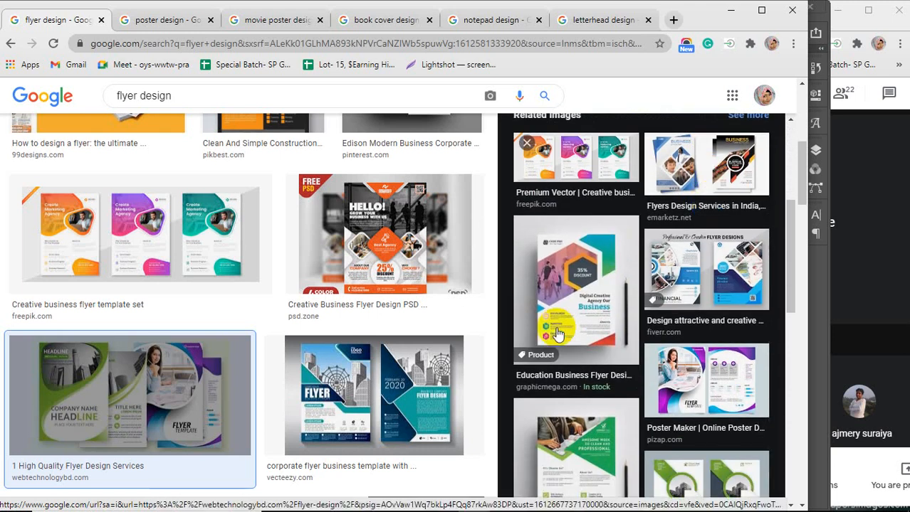
# Preview another related flyer design and scroll through more flyer examples
pyautogui.click(731, 272)
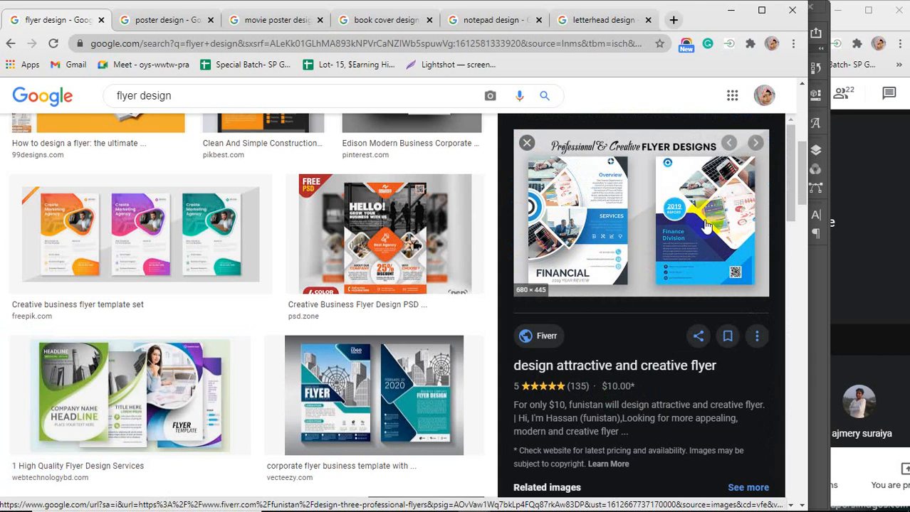
pyautogui.scroll(-4, 705, 214)
pyautogui.scroll(-3, 644, 282)
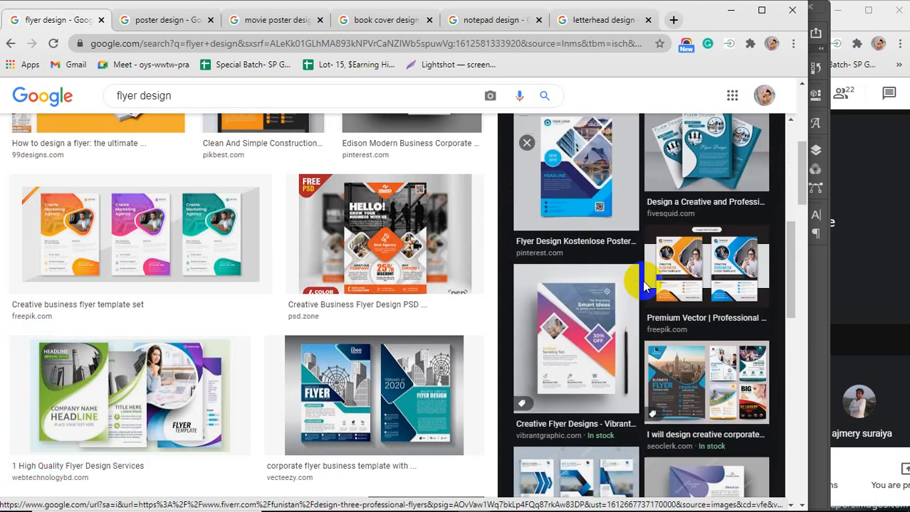
pyautogui.scroll(-3, 645, 285)
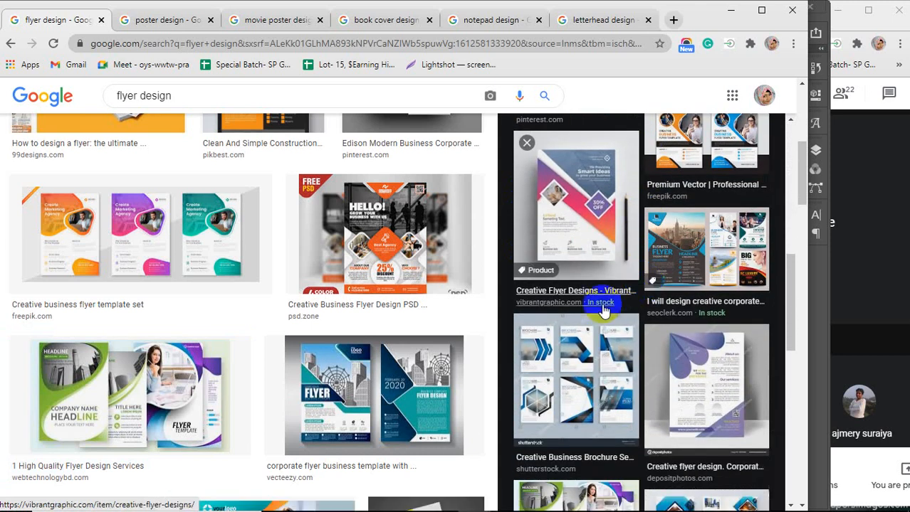
pyautogui.scroll(-4, 602, 311)
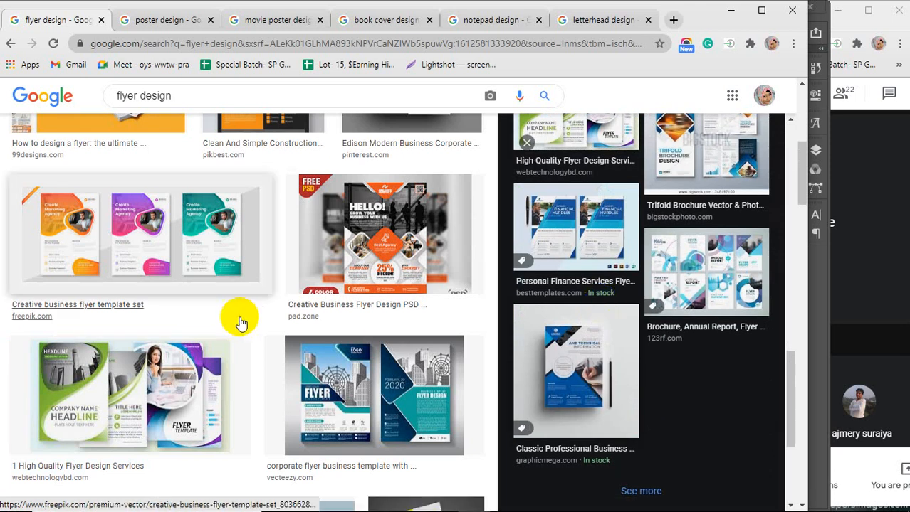
pyautogui.scroll(-2, 240, 318)
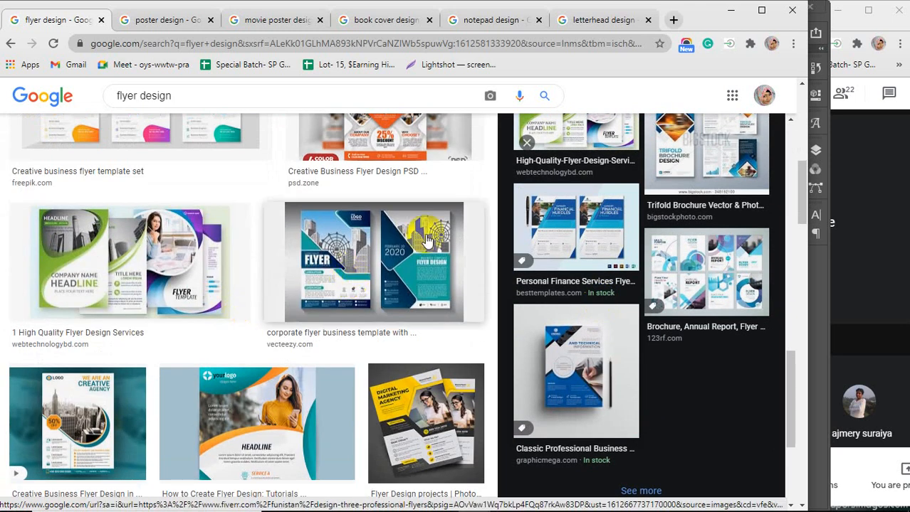
# Scroll down the flyer design image results and preview two more flyer examples
pyautogui.scroll(-2, 349, 286)
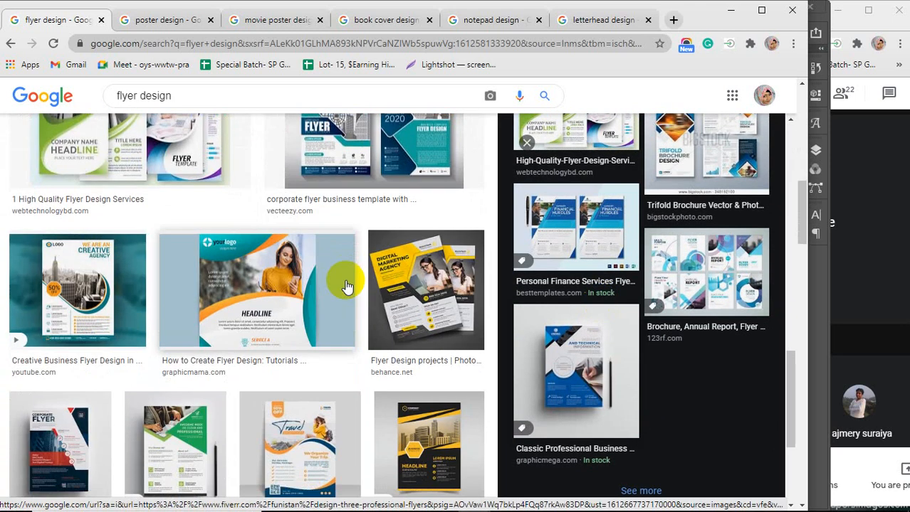
pyautogui.scroll(-2, 346, 286)
pyautogui.scroll(-2, 346, 286)
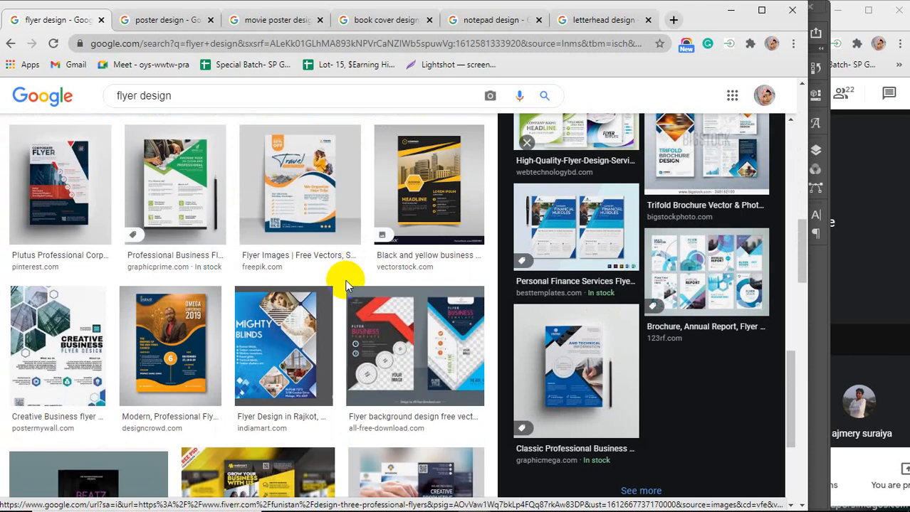
pyautogui.scroll(-3, 347, 286)
pyautogui.scroll(-2, 346, 286)
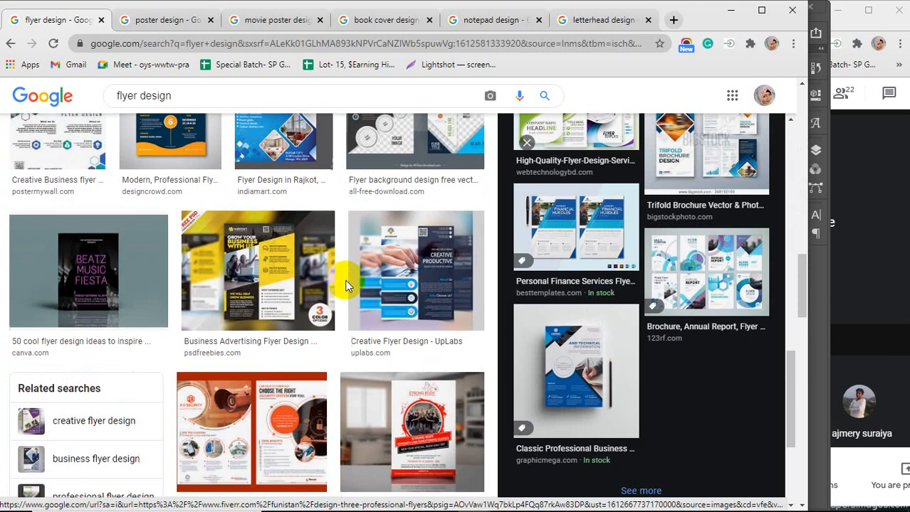
pyautogui.click(228, 334)
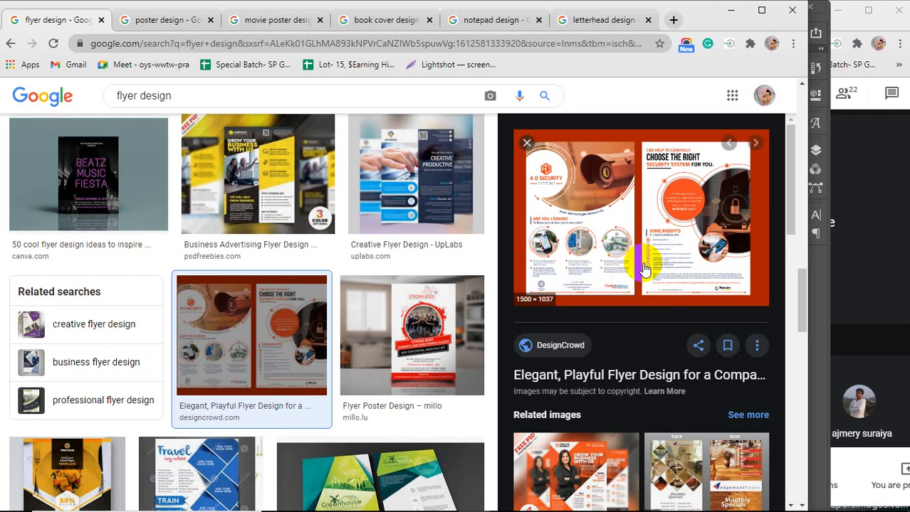
pyautogui.click(404, 339)
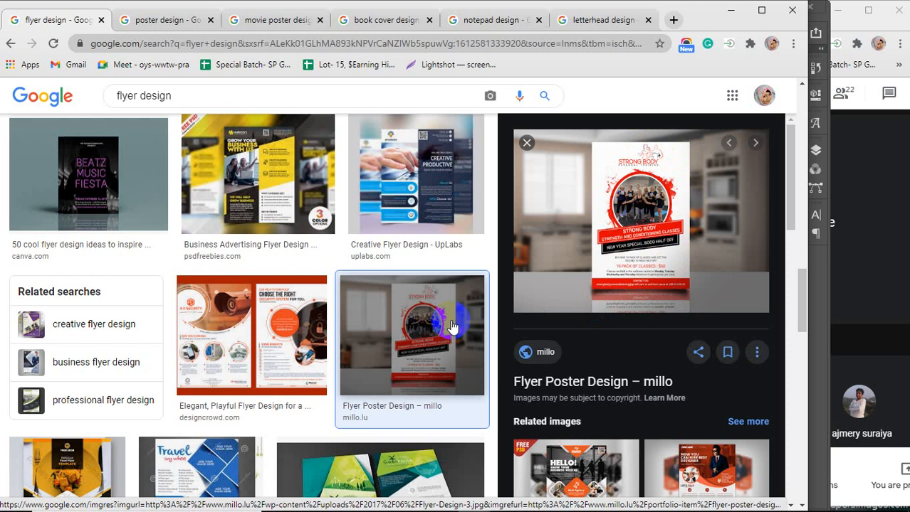
# Scroll back up and down through the flyer design image results to review the examples
pyautogui.scroll(3, 590, 327)
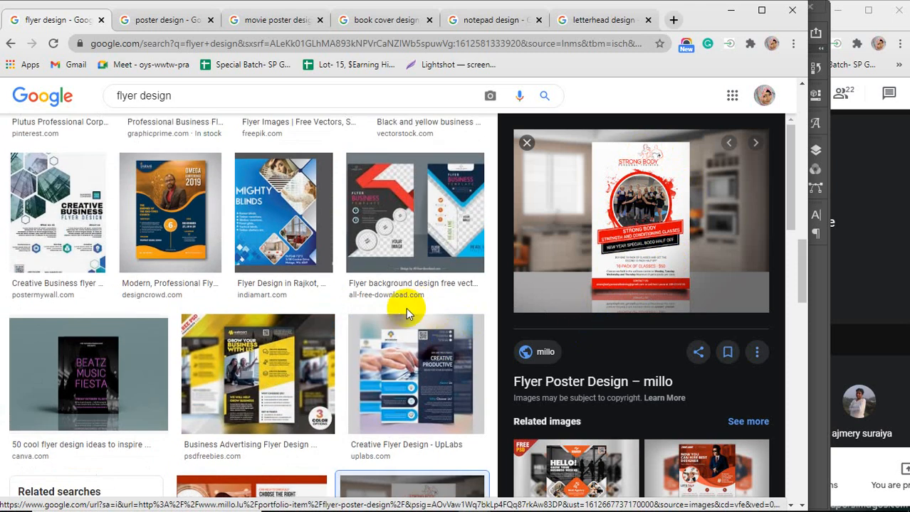
pyautogui.scroll(6, 405, 310)
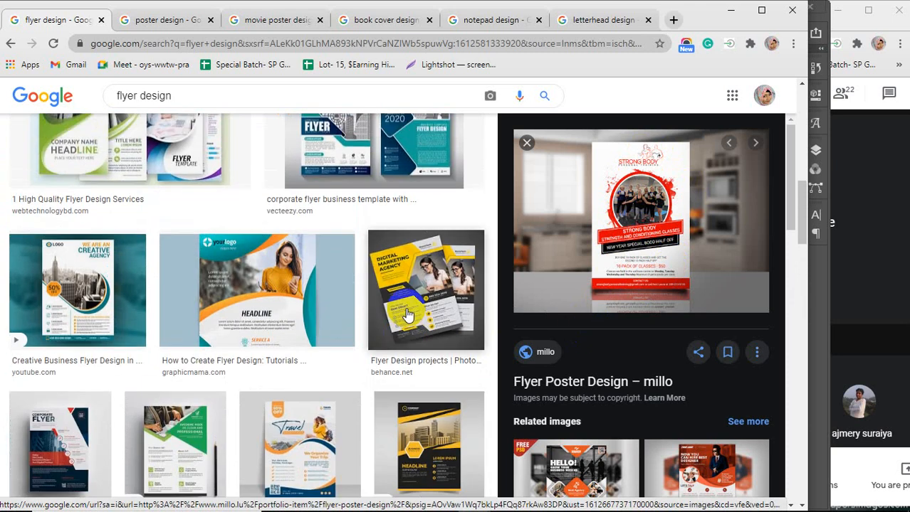
pyautogui.scroll(10, 407, 316)
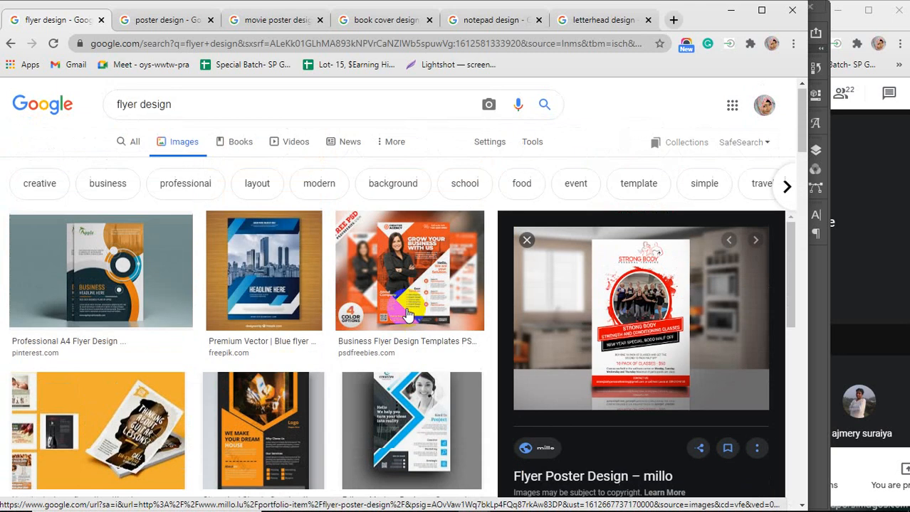
pyautogui.scroll(-2, 407, 315)
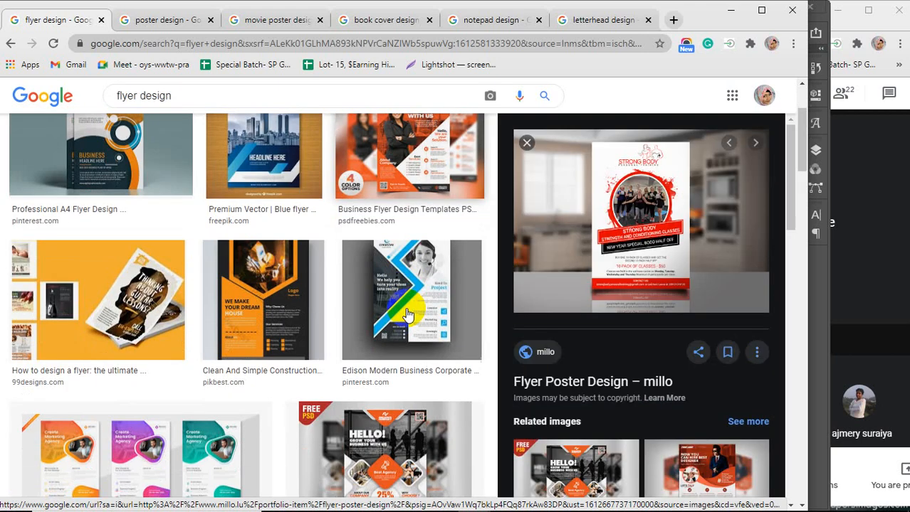
pyautogui.scroll(-7, 407, 315)
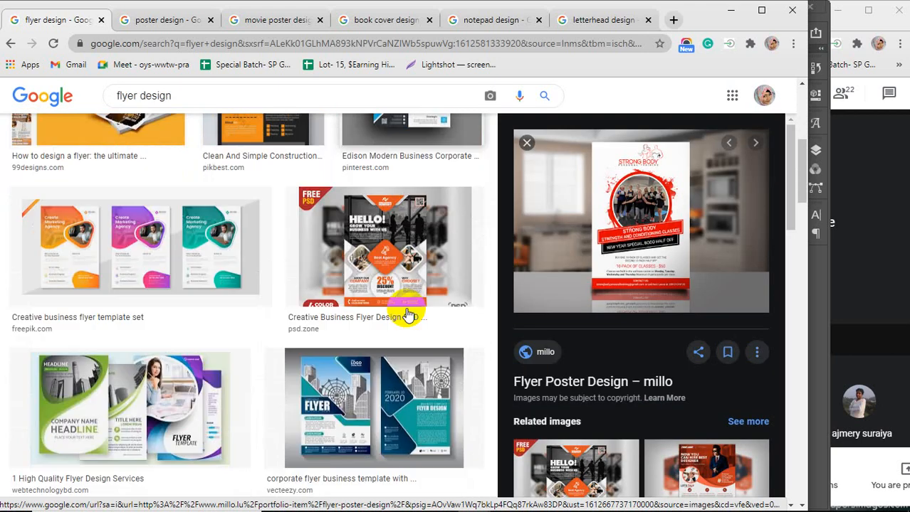
pyautogui.scroll(-5, 407, 315)
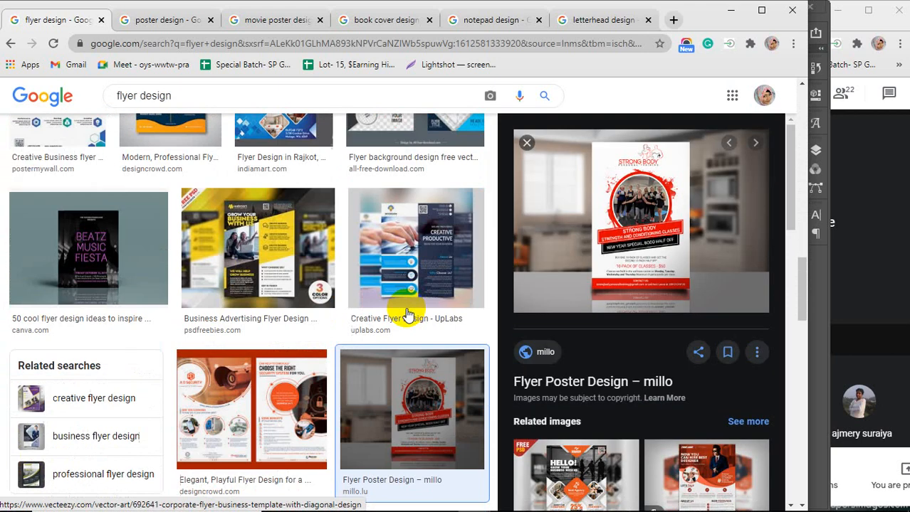
pyautogui.scroll(3, 407, 315)
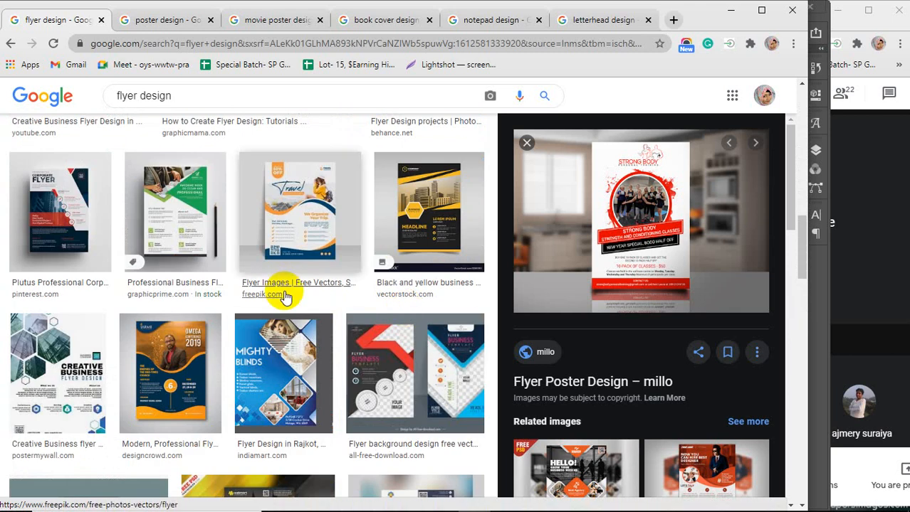
# Switch to the poster design results and preview a corporate poster and the Digital Marketing Meet Up poster
pyautogui.click(168, 21)
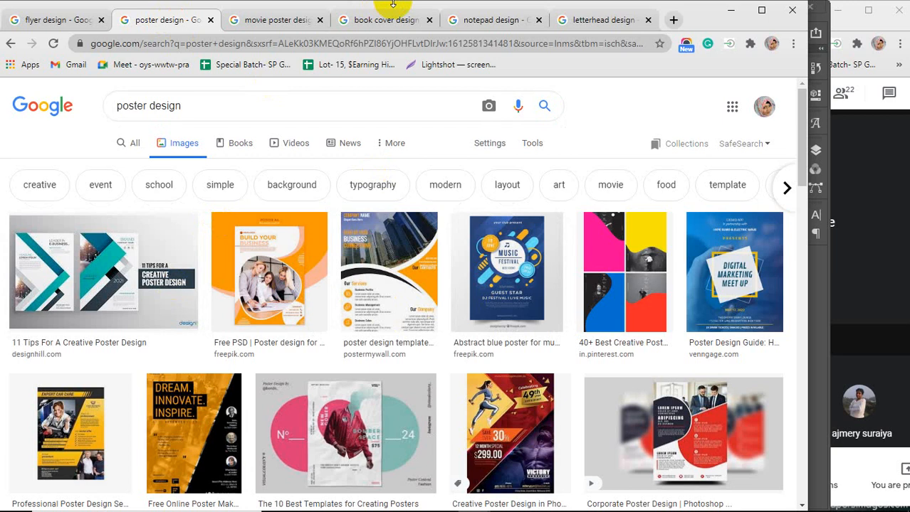
pyautogui.click(648, 438)
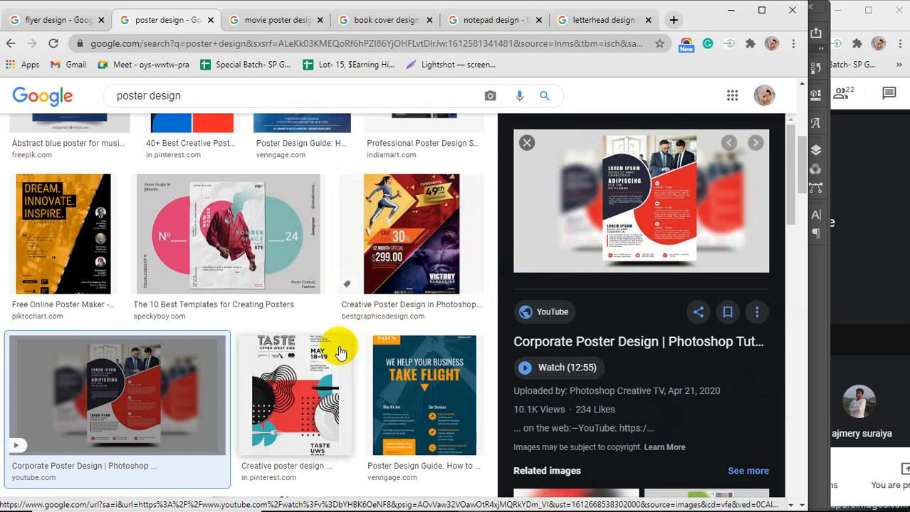
pyautogui.scroll(5, 310, 352)
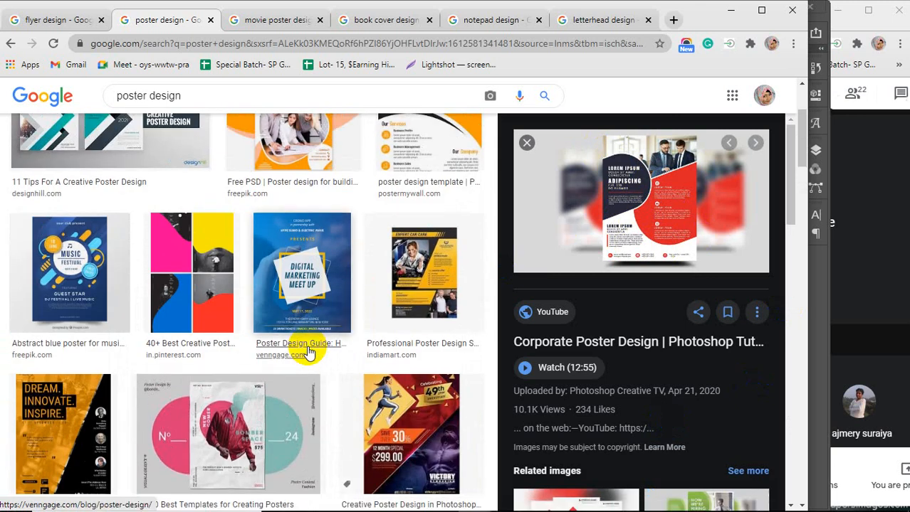
pyautogui.scroll(2, 308, 354)
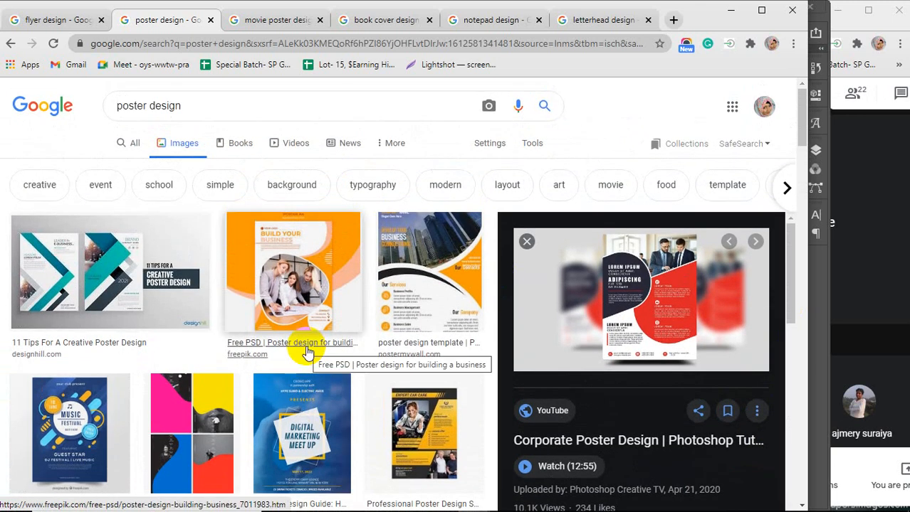
pyautogui.scroll(-3, 305, 358)
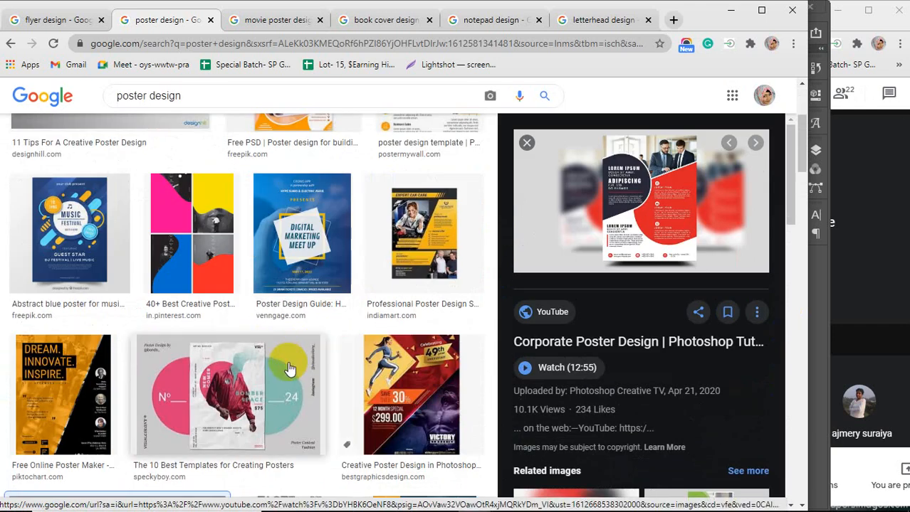
pyautogui.click(310, 213)
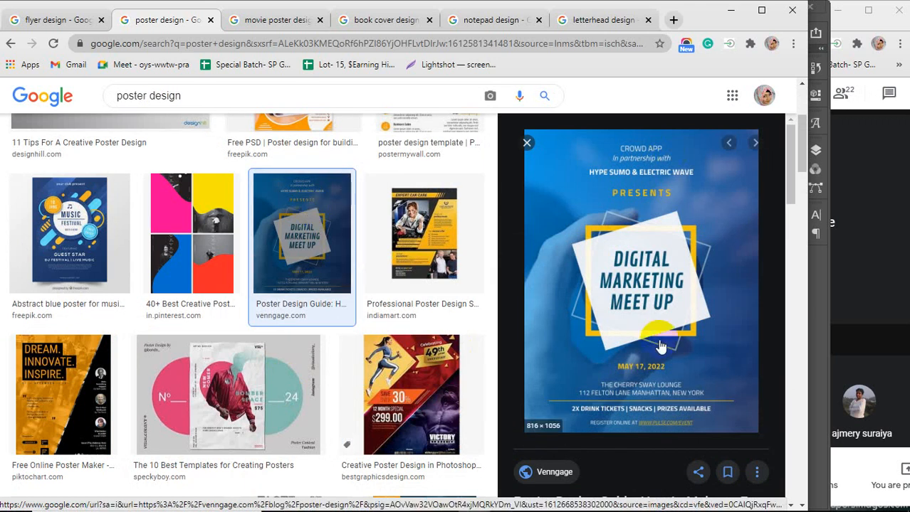
pyautogui.scroll(-2, 677, 341)
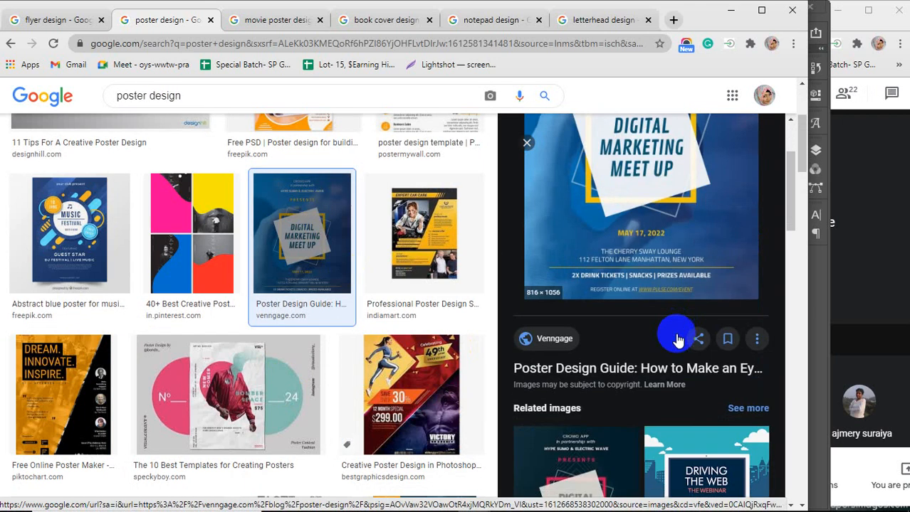
pyautogui.scroll(2, 660, 404)
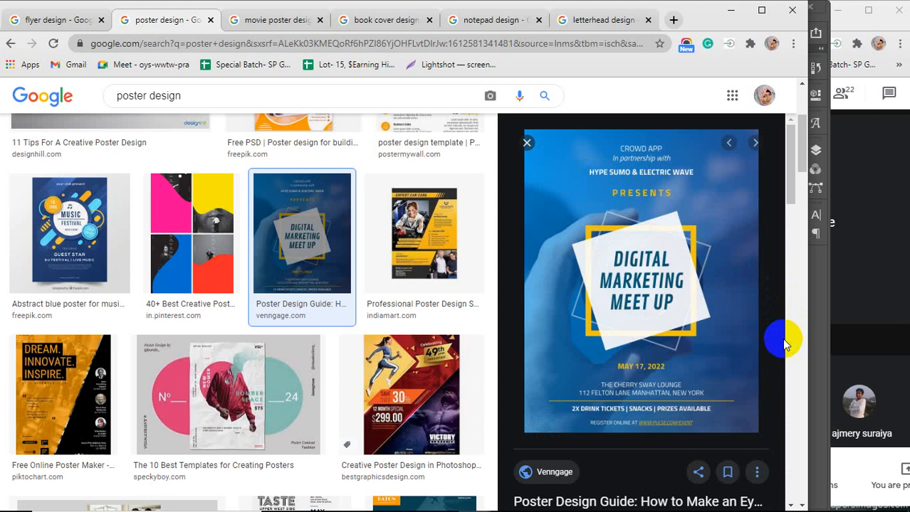
# Bring up the Google Meet window, turn on the microphone, and return to the browser
pyautogui.click(857, 298)
pyautogui.click(606, 481)
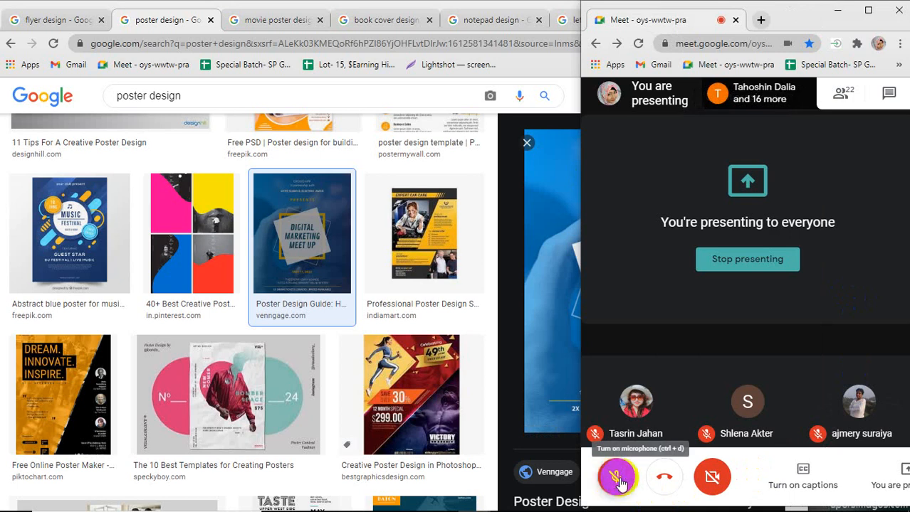
pyautogui.click(617, 481)
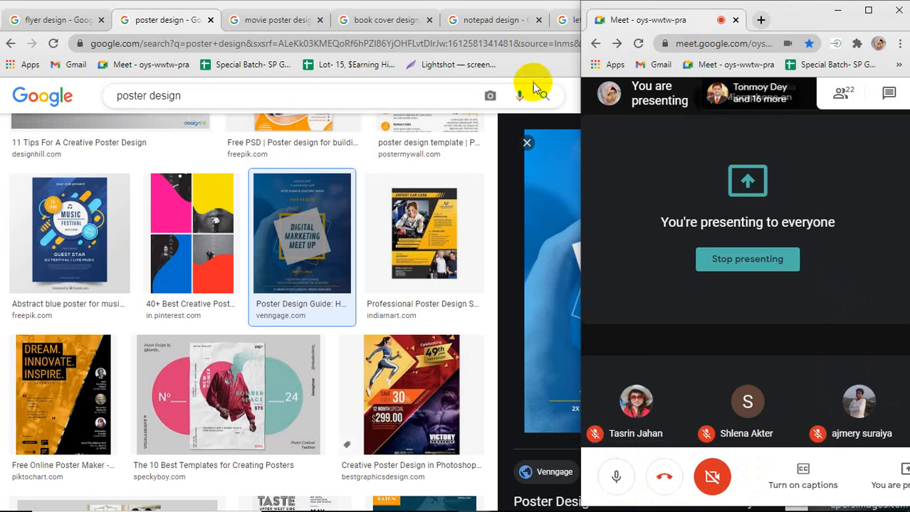
pyautogui.click(188, 25)
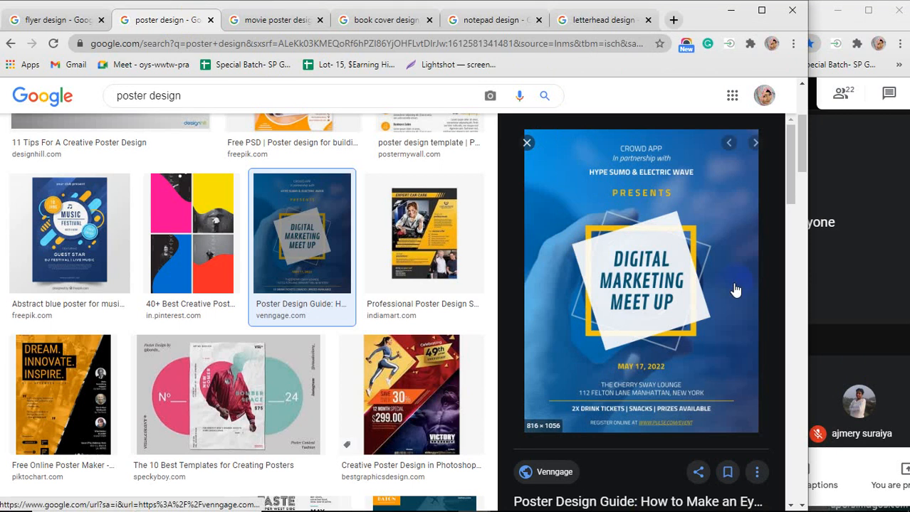
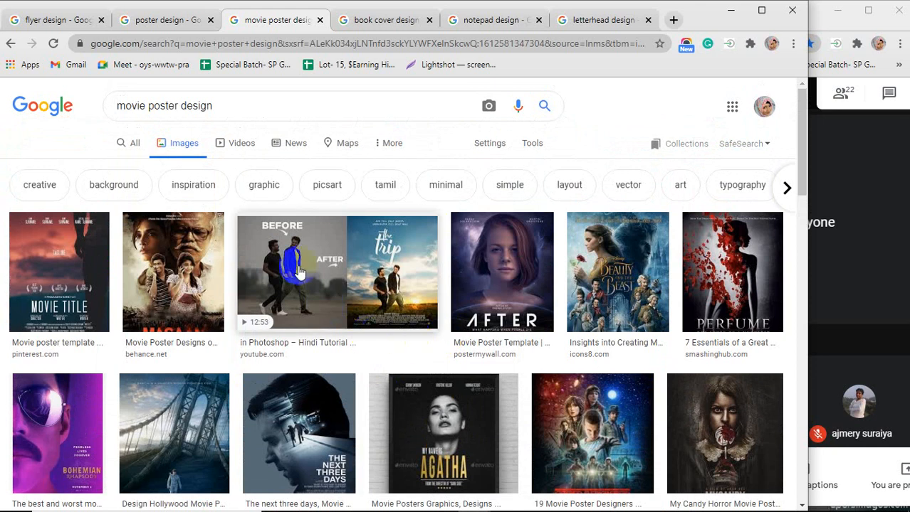
# Scroll down the movie poster design results and preview the Oscar best movie poster collage
pyautogui.scroll(-1, 270, 290)
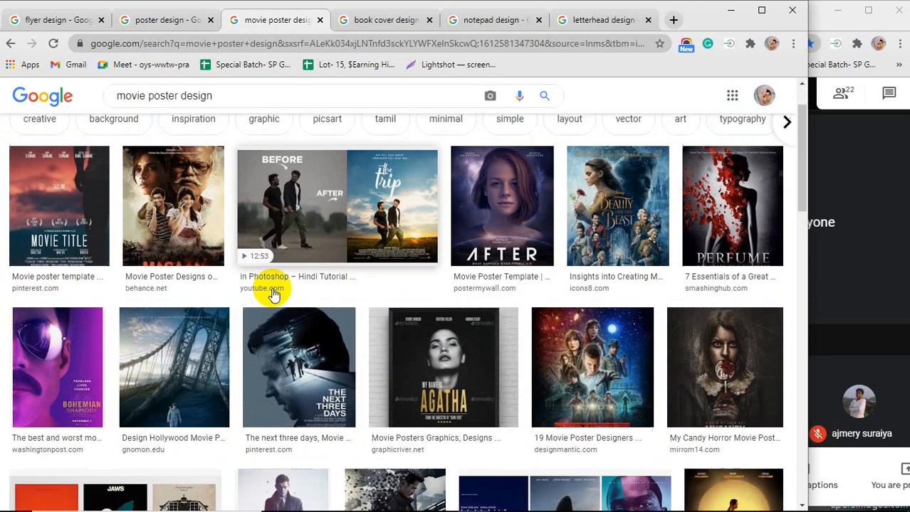
pyautogui.scroll(-1, 347, 384)
pyautogui.scroll(-2, 347, 385)
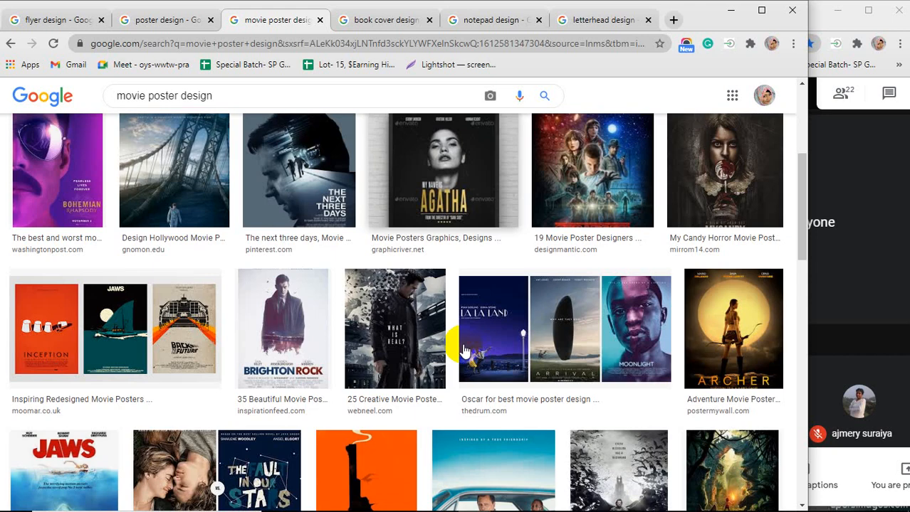
pyautogui.scroll(-1, 464, 349)
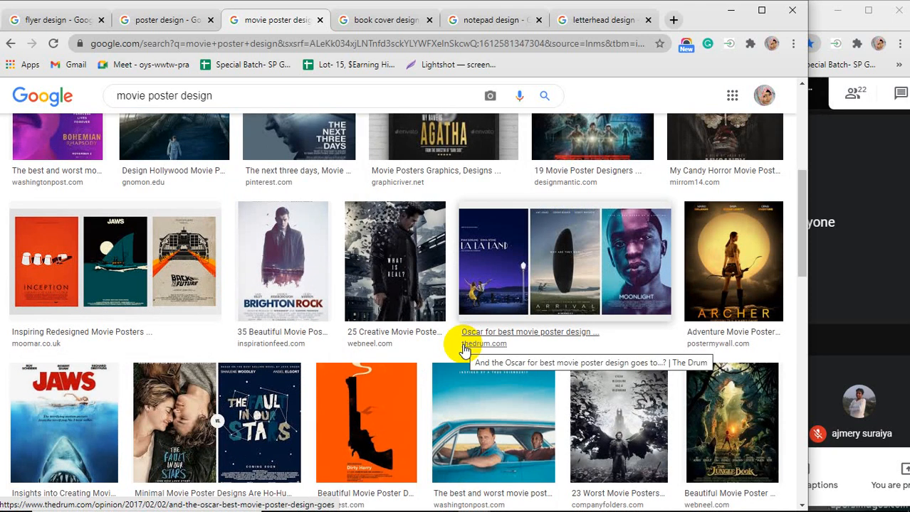
pyautogui.click(590, 279)
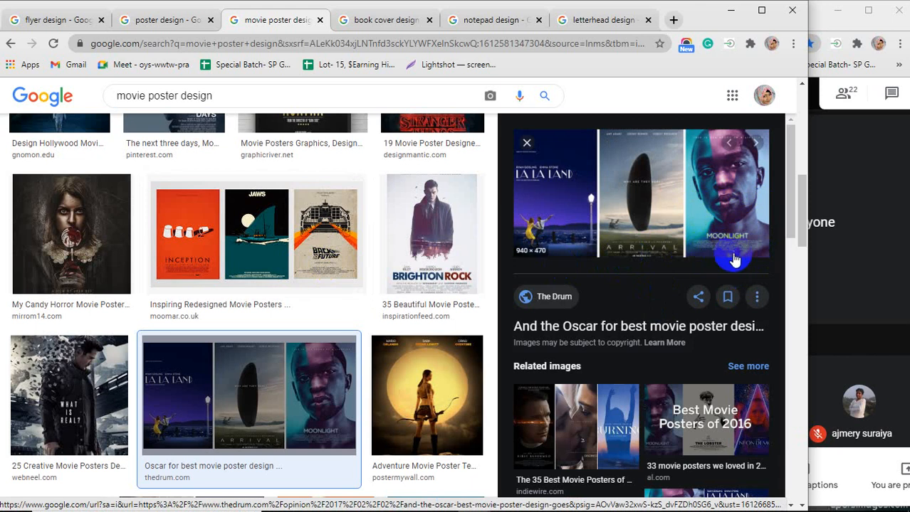
# Preview the Archer adventure poster and the Talvar Bollywood movie poster examples
pyautogui.scroll(-3, 300, 300)
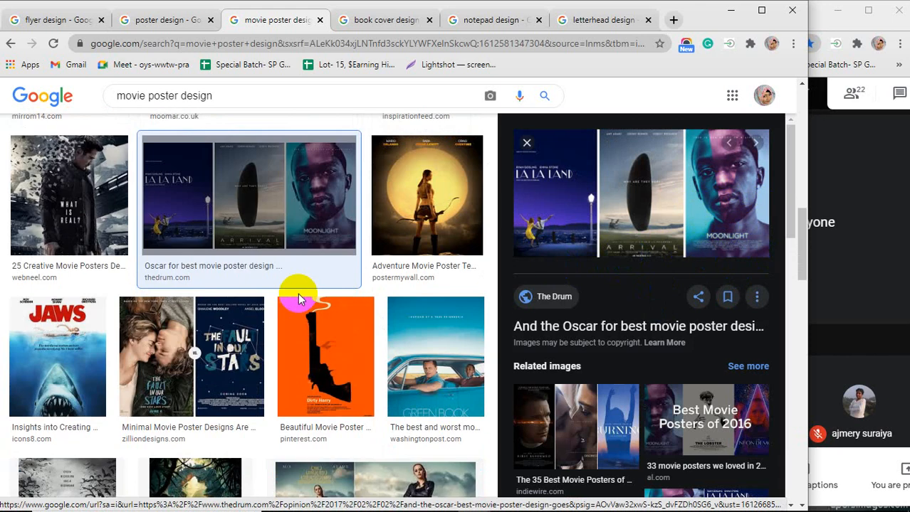
pyautogui.click(427, 214)
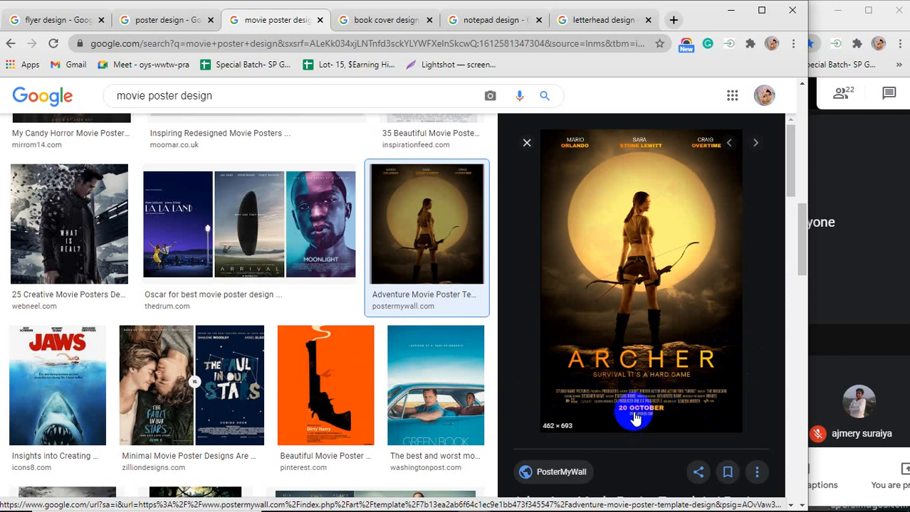
pyautogui.scroll(-3, 386, 355)
pyautogui.scroll(-3, 390, 365)
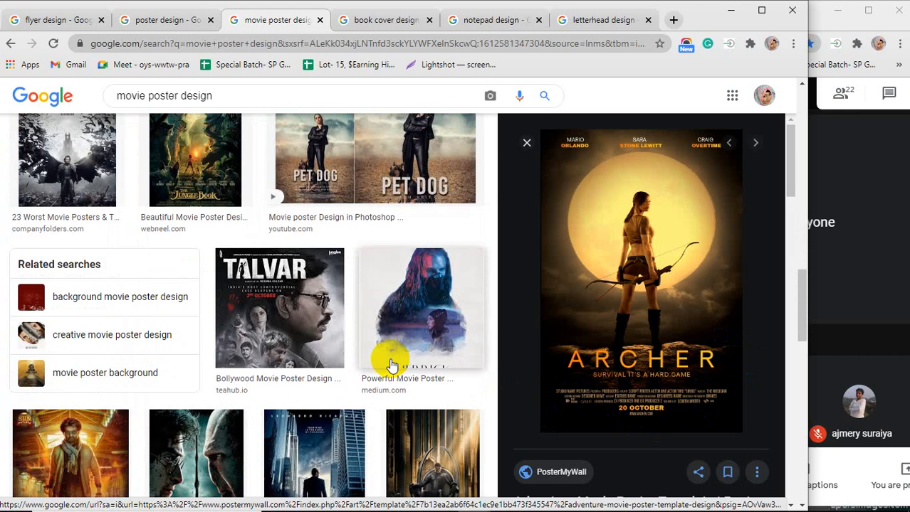
pyautogui.click(272, 341)
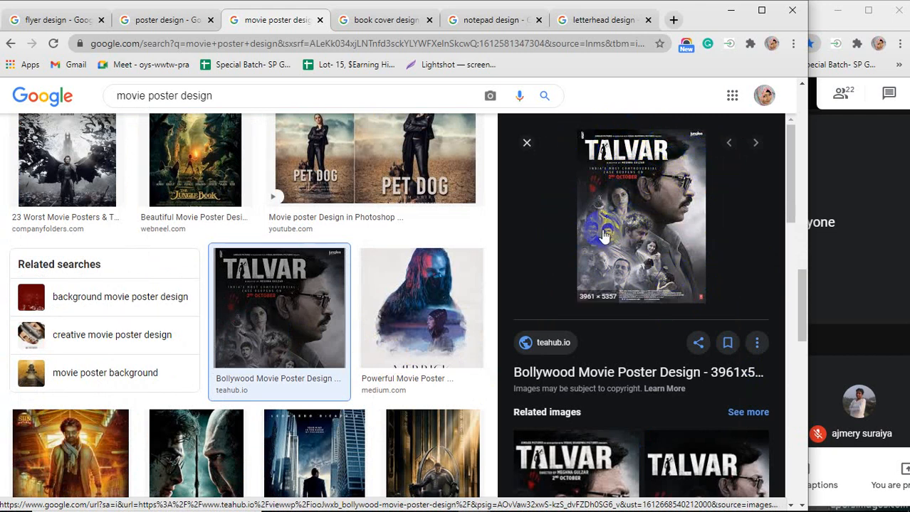
# Switch to the book cover design results and preview the Best Book in the World cover
pyautogui.click(377, 19)
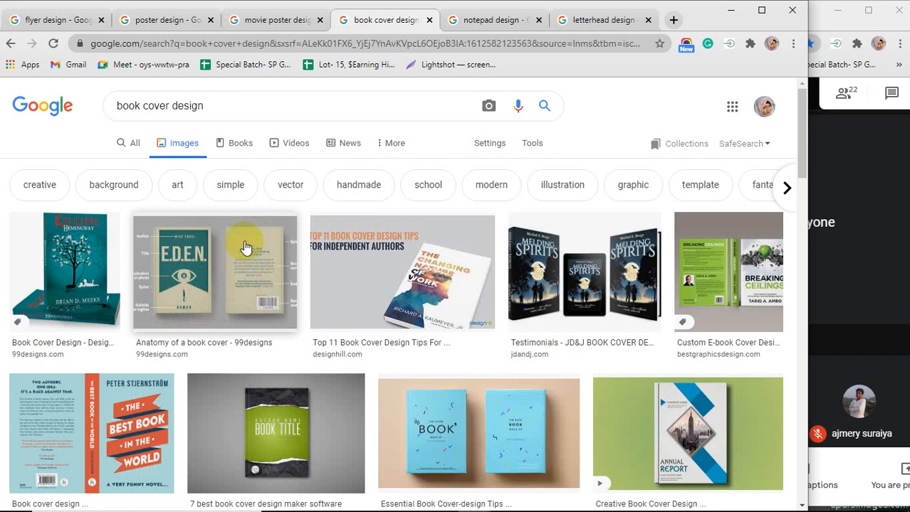
pyautogui.scroll(-3, 266, 272)
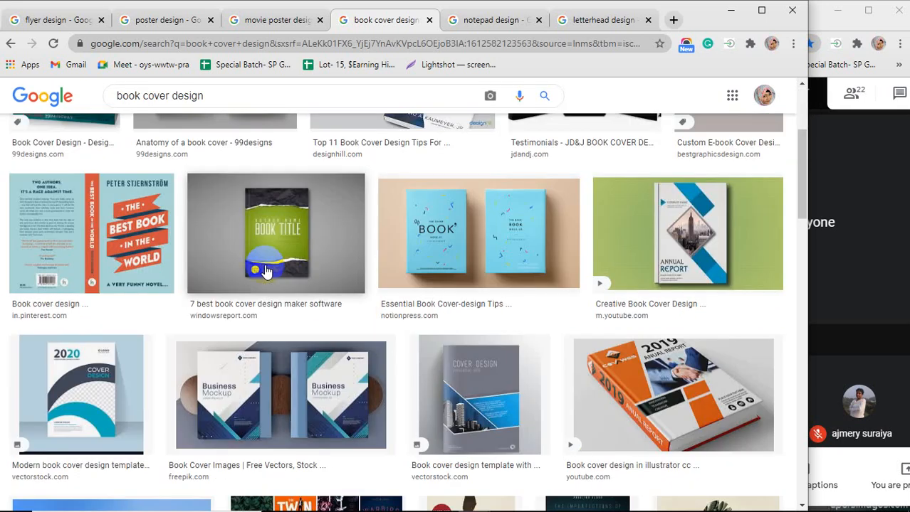
pyautogui.click(104, 222)
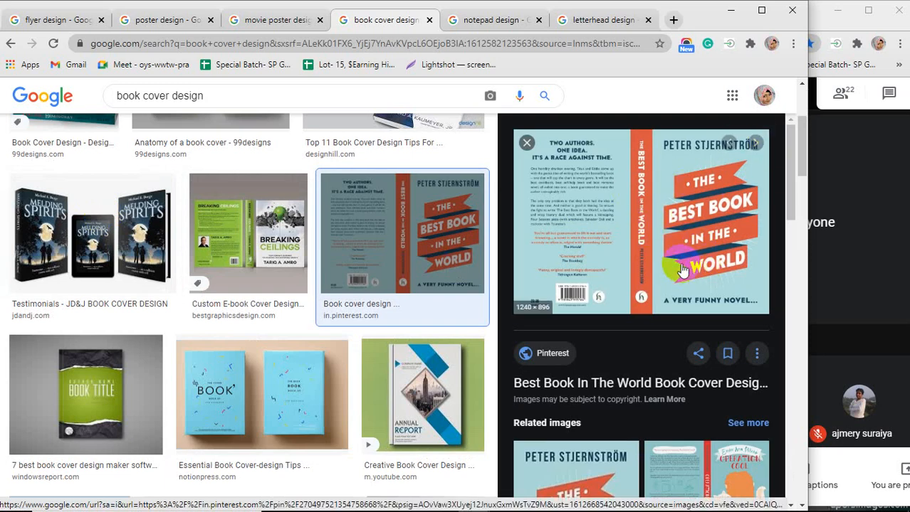
# Scroll through the related images and preview the Essential Book Cover-design Tips example
pyautogui.scroll(-2, 676, 264)
pyautogui.scroll(-3, 605, 266)
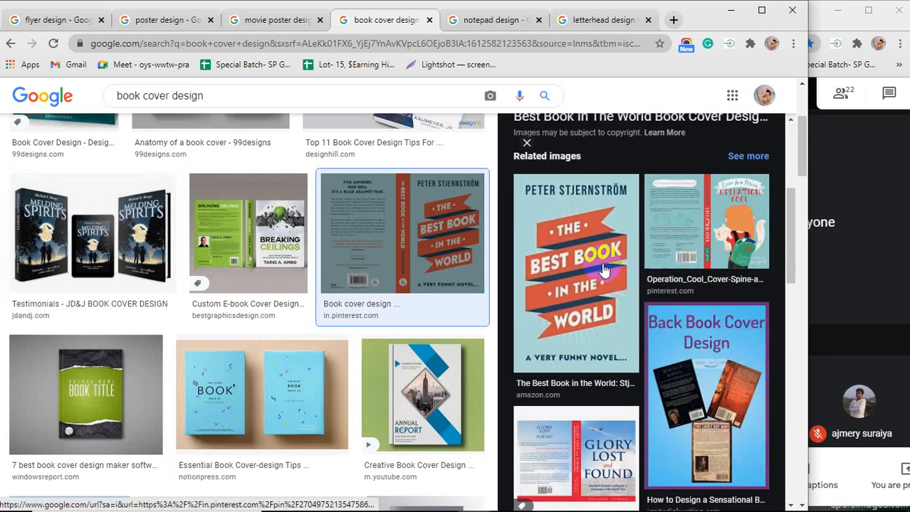
pyautogui.scroll(-1, 356, 317)
pyautogui.scroll(-2, 356, 317)
pyautogui.click(274, 205)
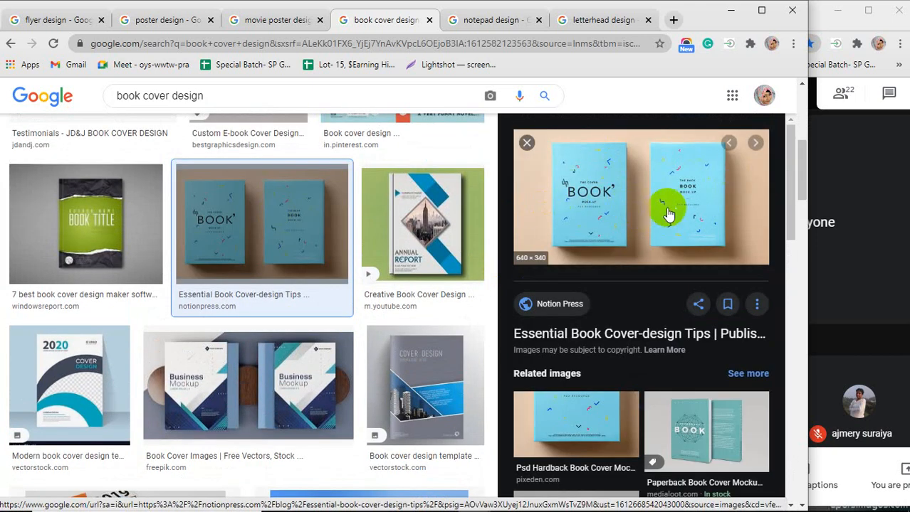
# Scroll further down the book cover results and preview the Leadership Journey book cover
pyautogui.scroll(-2, 357, 262)
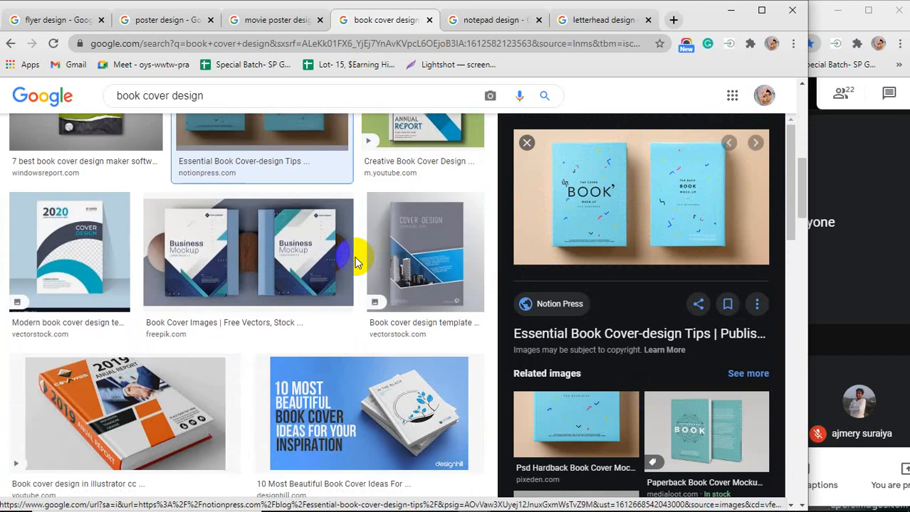
pyautogui.scroll(-2, 293, 257)
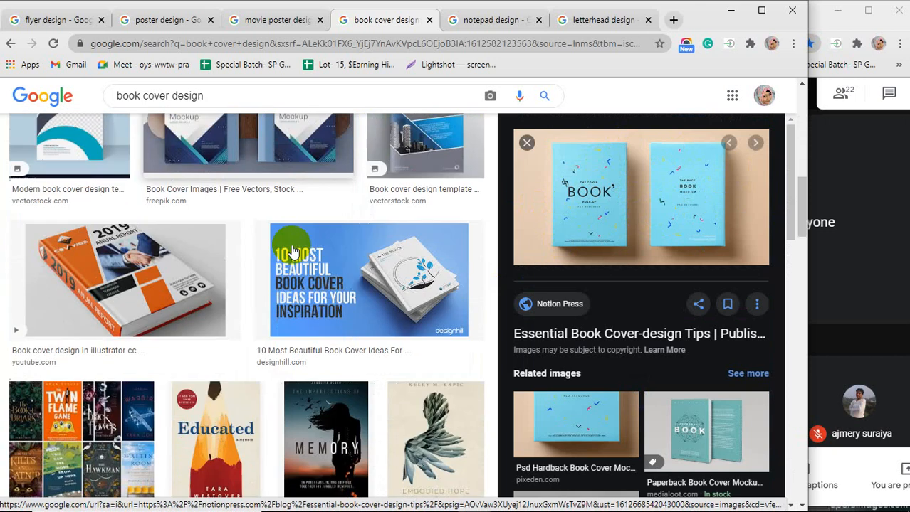
pyautogui.scroll(-1, 293, 253)
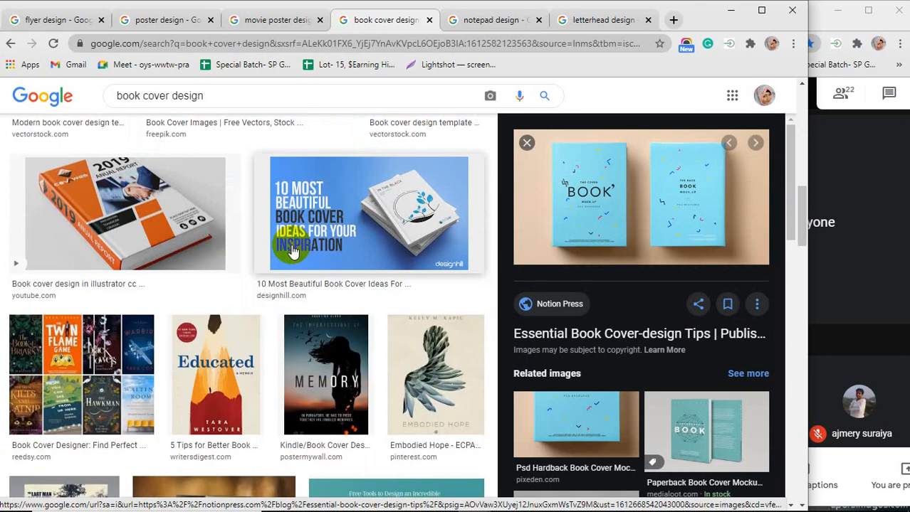
pyautogui.scroll(-2, 292, 251)
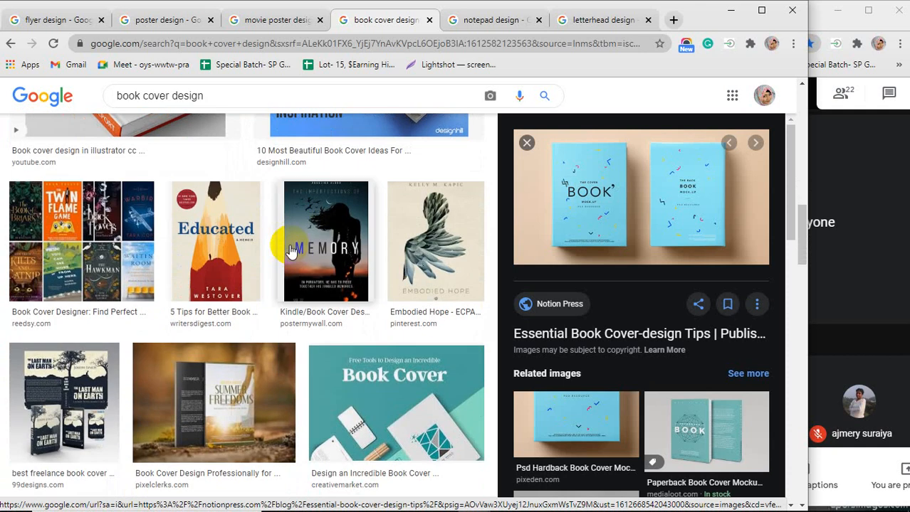
pyautogui.scroll(-1, 289, 247)
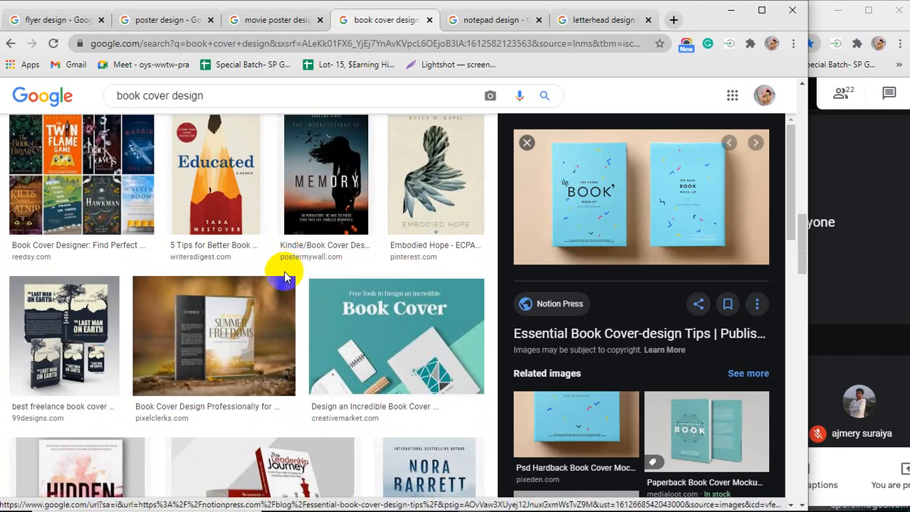
pyautogui.scroll(-3, 285, 264)
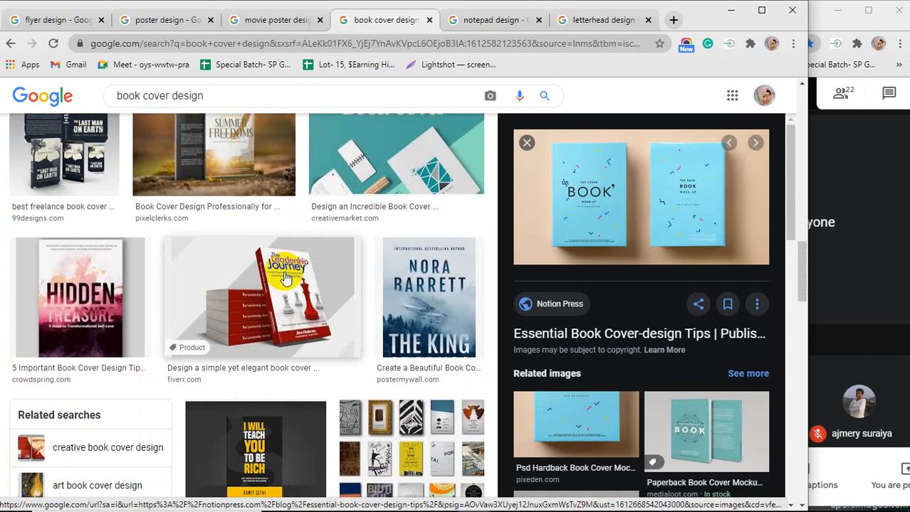
pyautogui.click(285, 277)
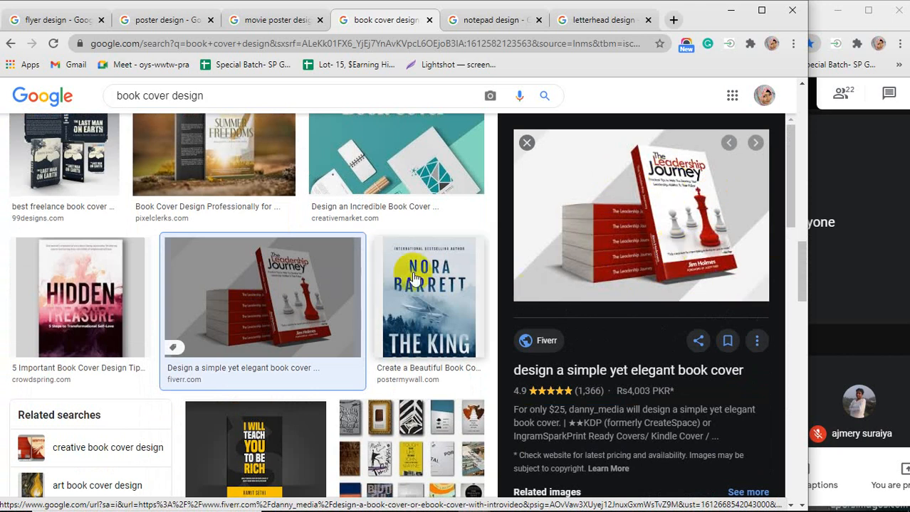
# Switch to the notepad design image results and scroll up and down through the examples
pyautogui.scroll(-2, 413, 277)
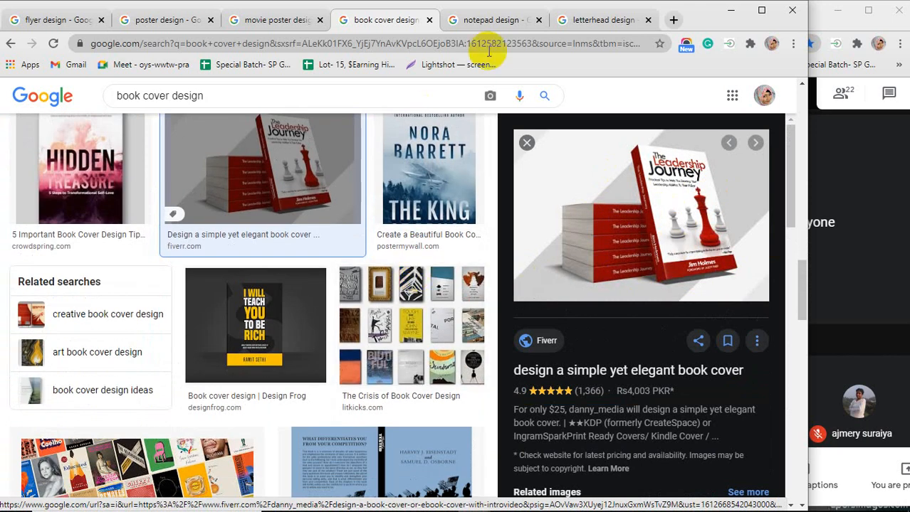
pyautogui.click(489, 26)
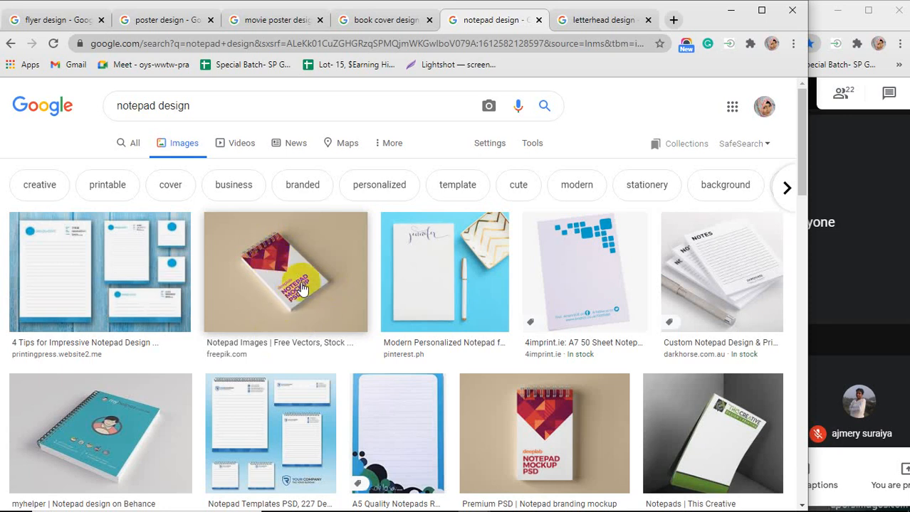
pyautogui.scroll(-1, 302, 288)
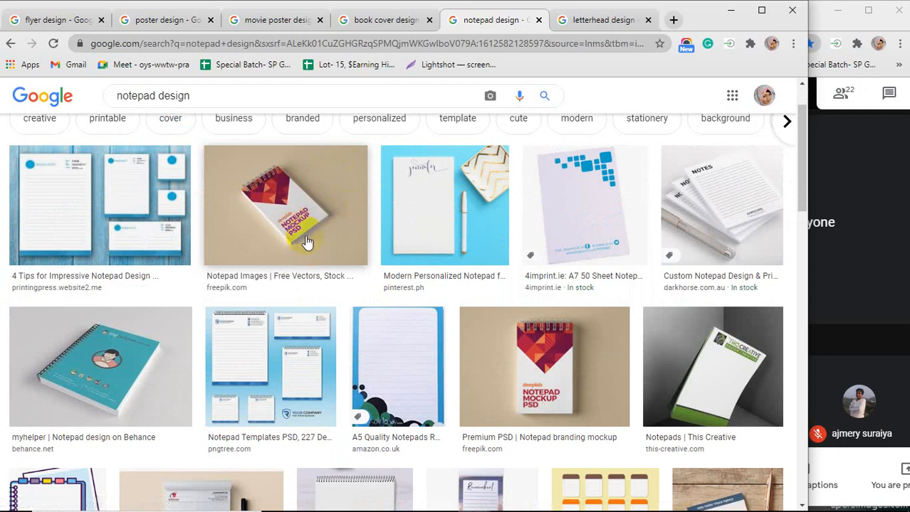
pyautogui.scroll(-2, 306, 243)
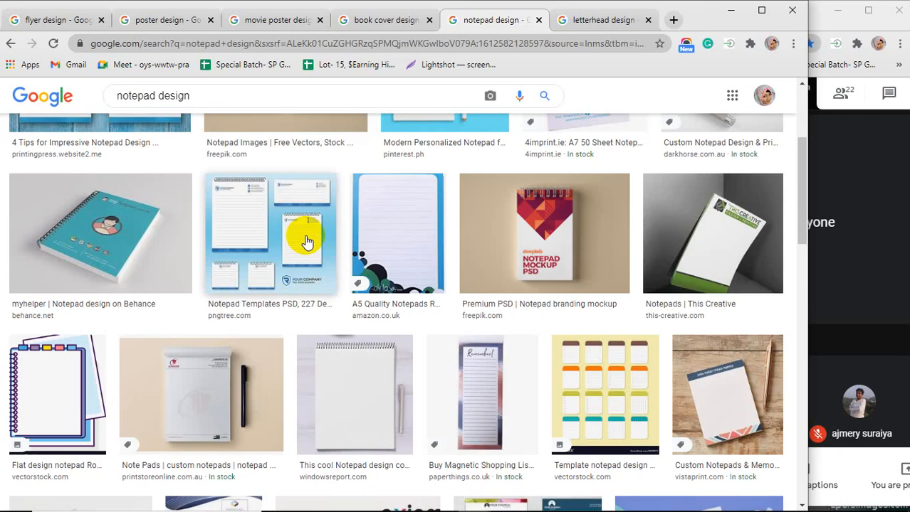
pyautogui.scroll(3, 306, 243)
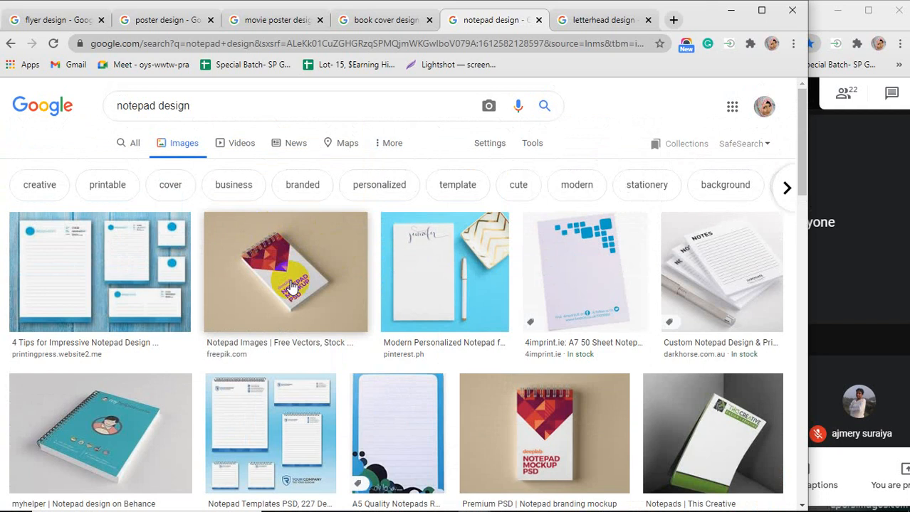
pyautogui.scroll(-7, 290, 285)
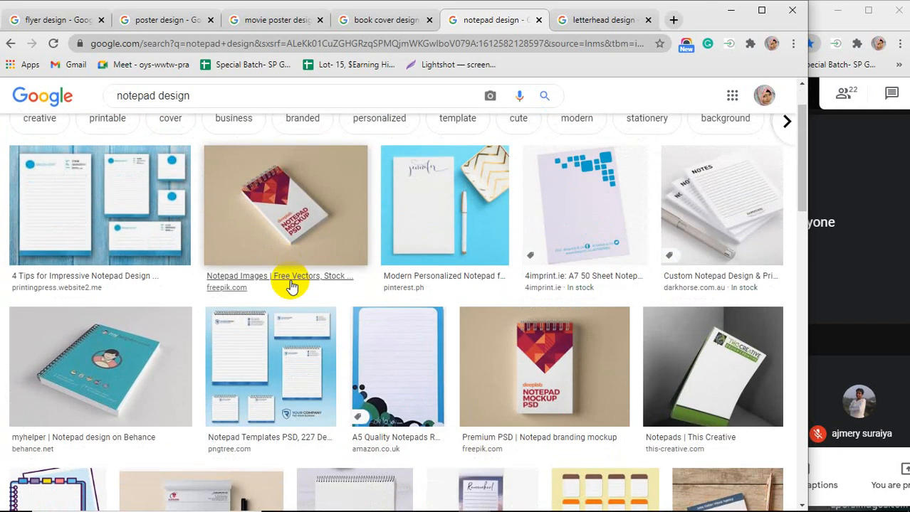
pyautogui.scroll(-2, 290, 284)
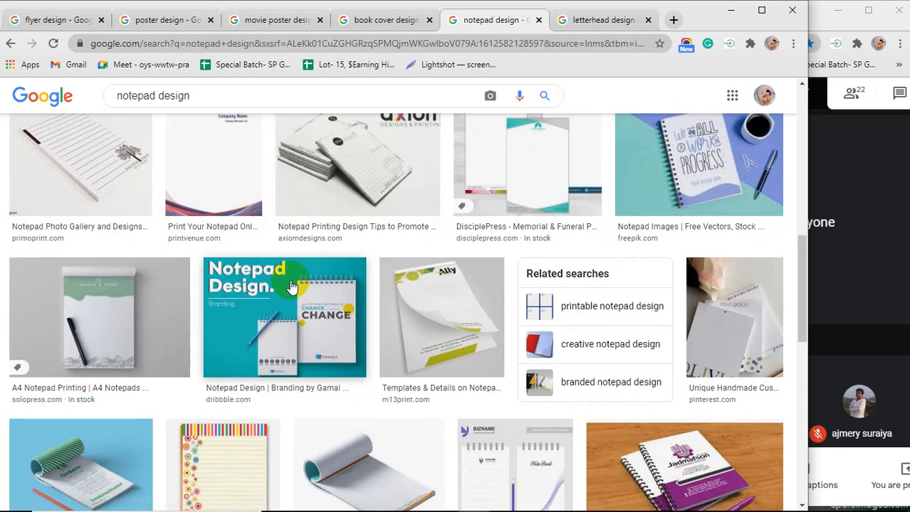
pyautogui.scroll(-2, 289, 285)
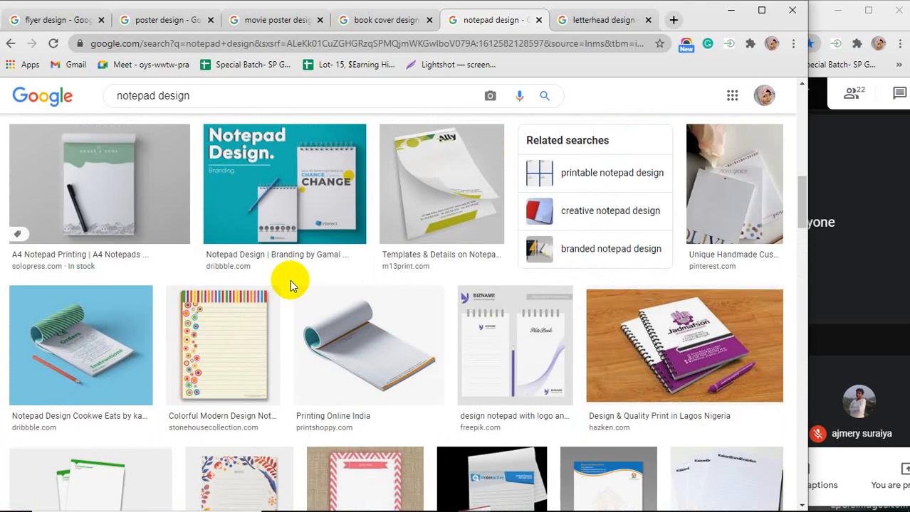
# Glance at the letterhead design results, then close every tab except the flyer design search
pyautogui.click(616, 19)
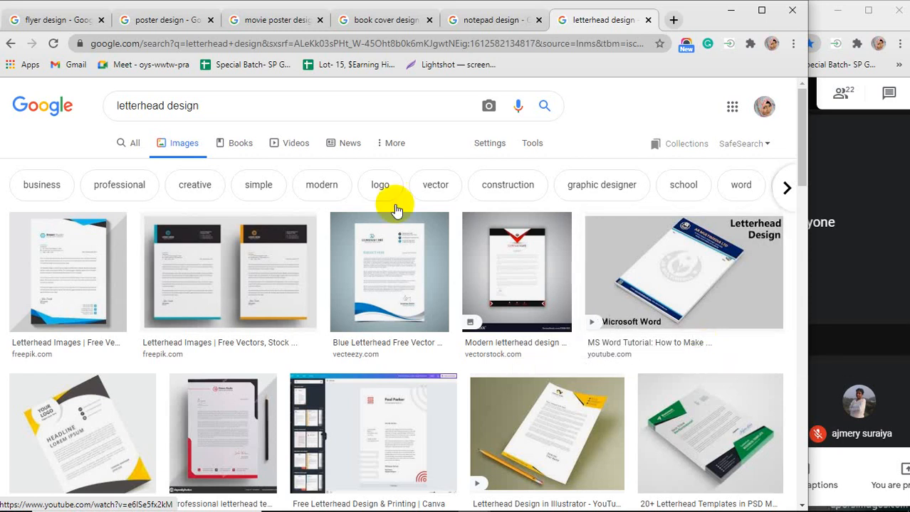
pyautogui.click(648, 20)
pyautogui.click(648, 20)
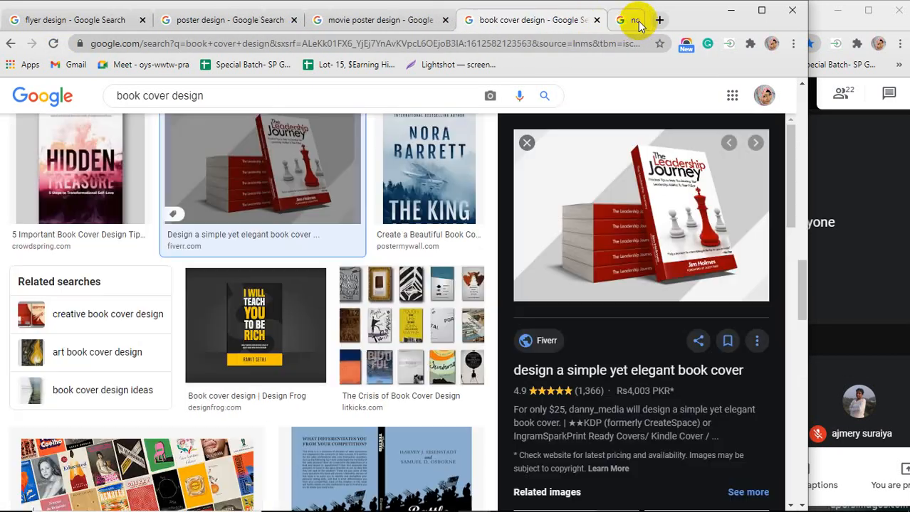
pyautogui.click(631, 20)
pyautogui.click(469, 20)
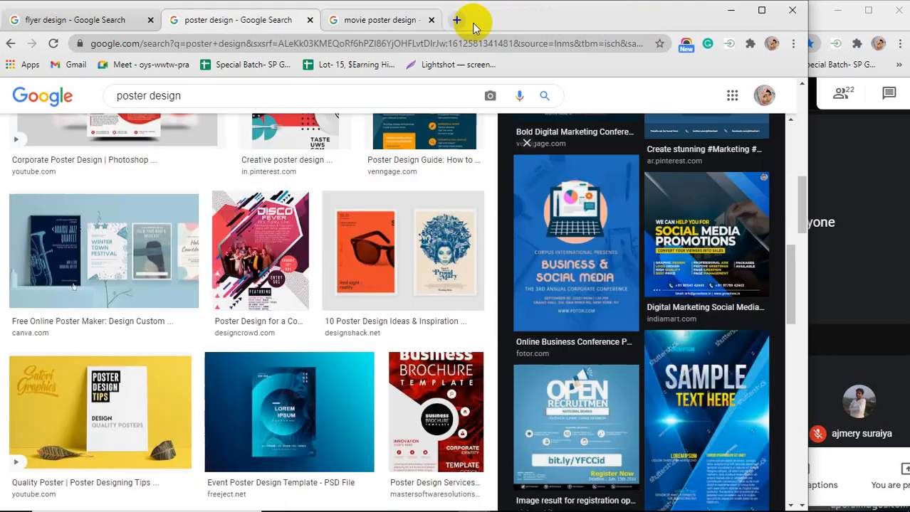
pyautogui.click(310, 20)
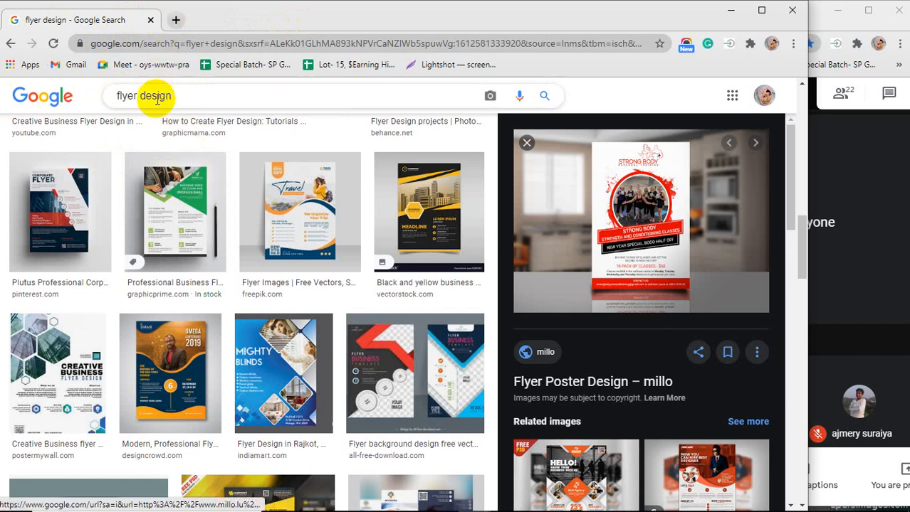
# Search images for bad flyer design
pyautogui.click(114, 98)
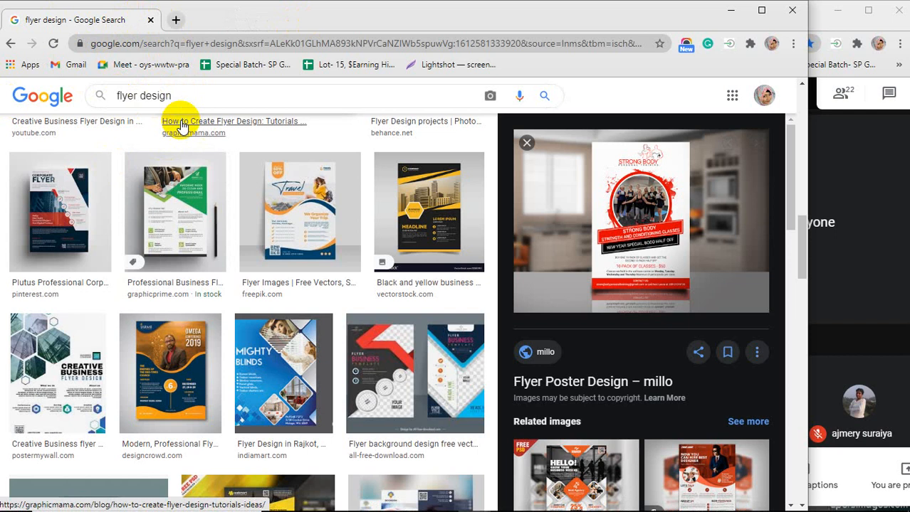
pyautogui.write('bad')
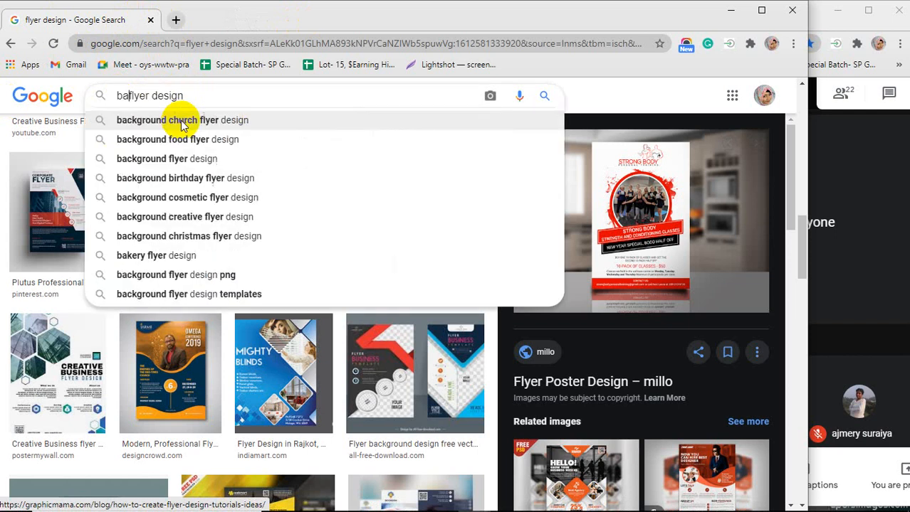
pyautogui.press('Return')
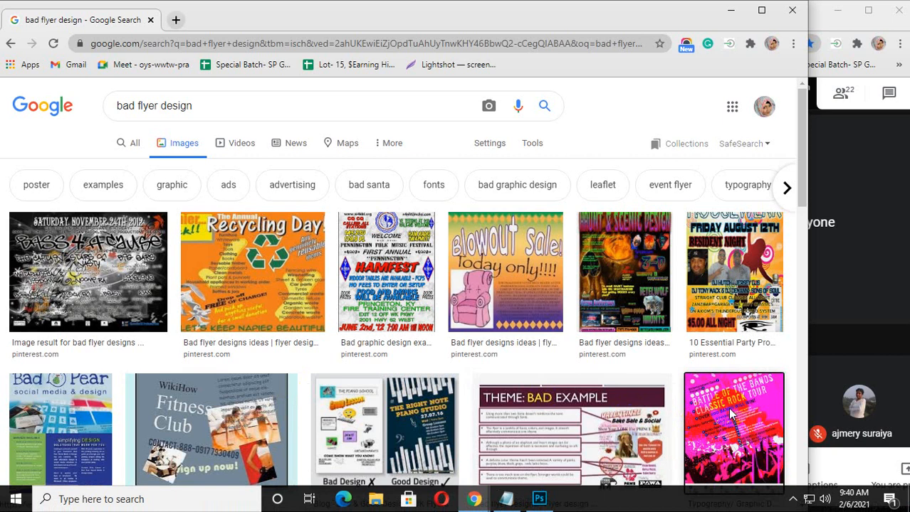
# Preview several bad flyer examples, including Battle of the Bands, Night Party, Haunt & Scenic Design and Hamfest
pyautogui.click(696, 417)
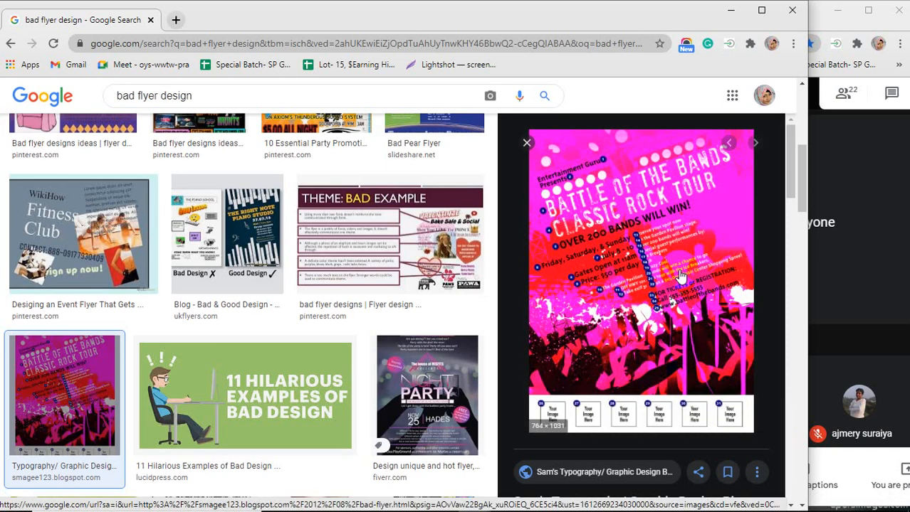
pyautogui.click(470, 342)
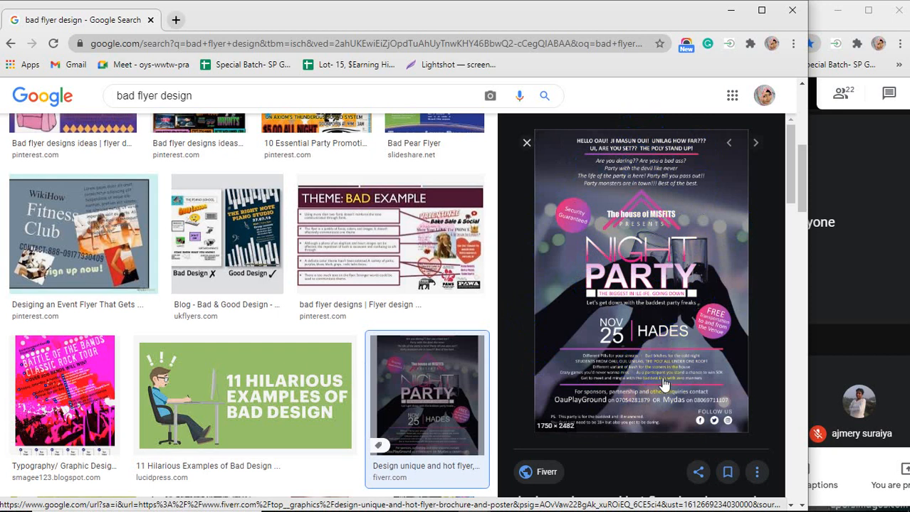
pyautogui.scroll(2, 336, 305)
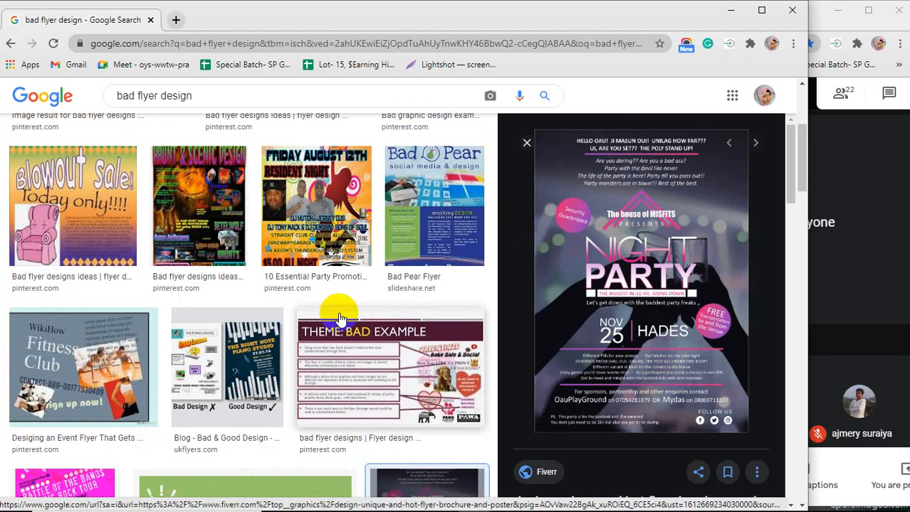
pyautogui.click(225, 215)
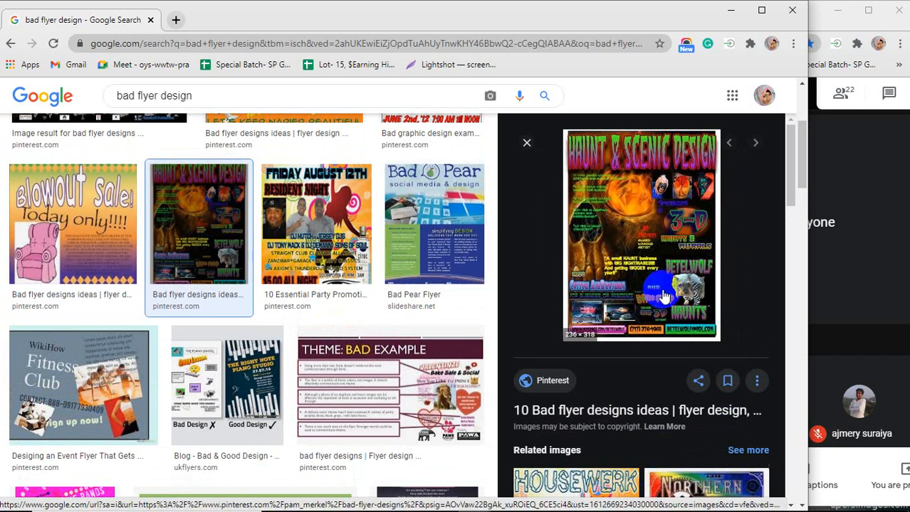
pyautogui.scroll(3, 422, 240)
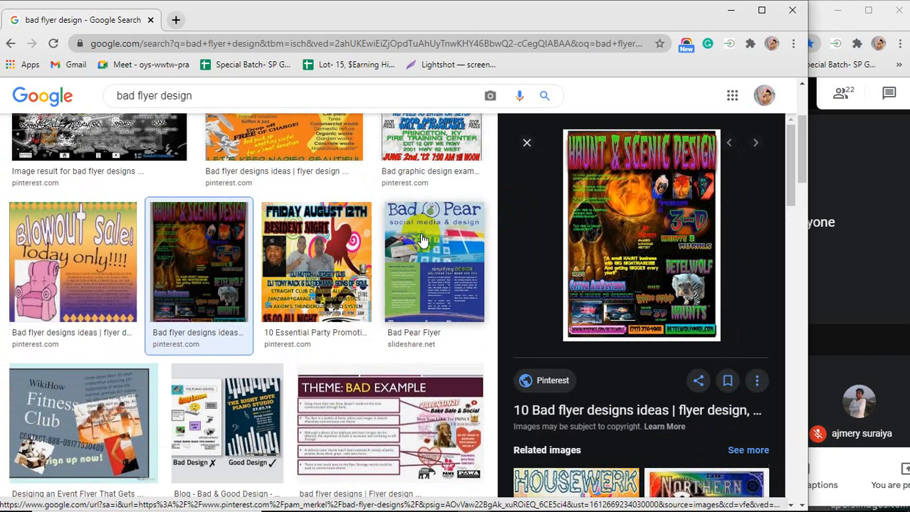
pyautogui.click(427, 202)
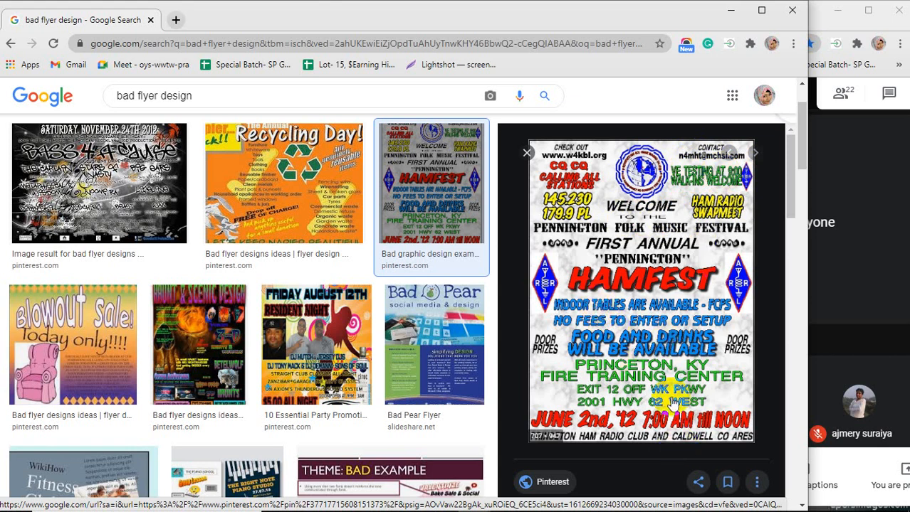
# Scroll through the Hamfest flyer's related images and preview the Housewerk flyer and its related images
pyautogui.scroll(-5, 672, 384)
pyautogui.scroll(-1, 672, 385)
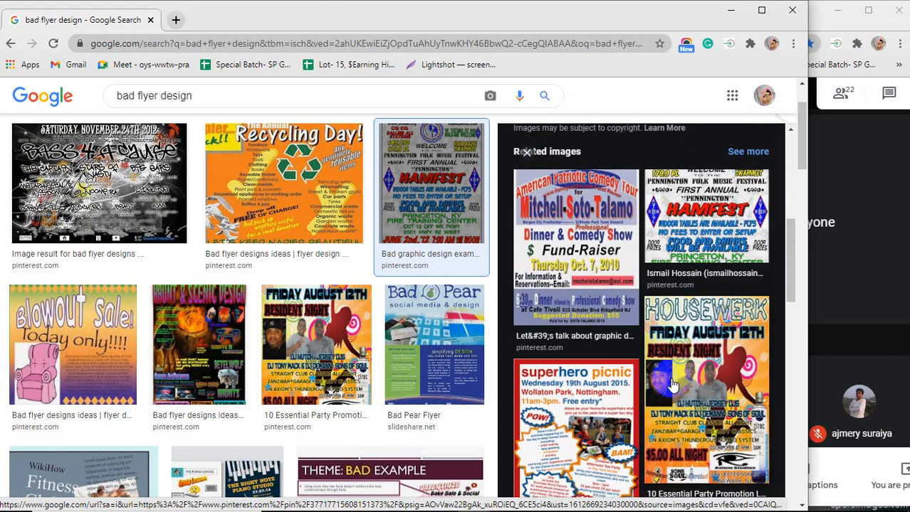
pyautogui.click(672, 384)
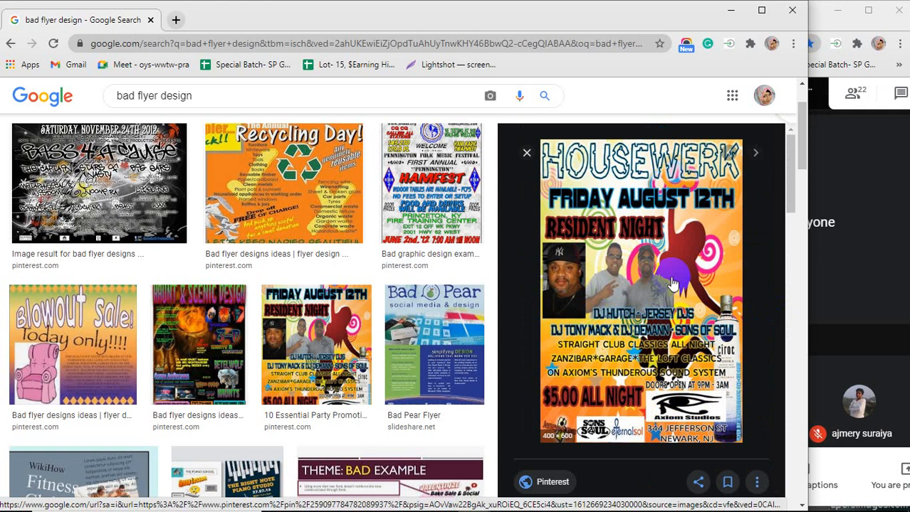
pyautogui.scroll(-5, 672, 283)
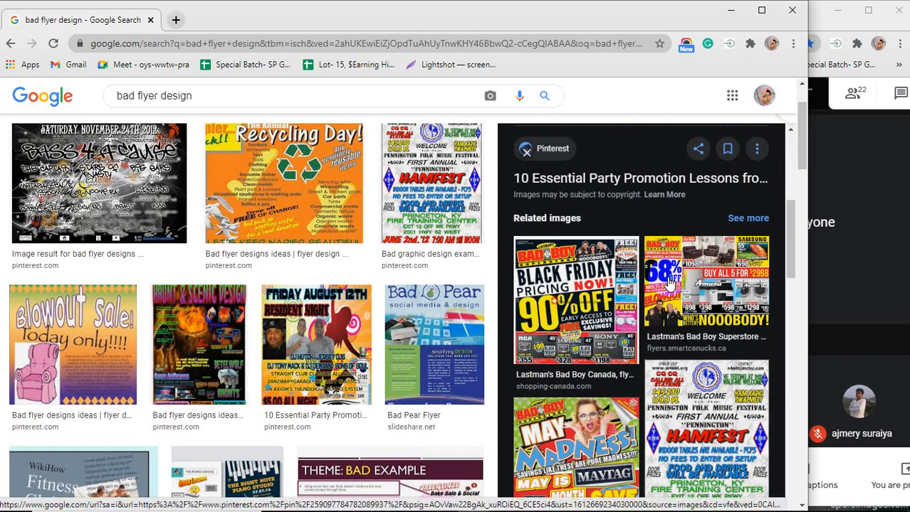
pyautogui.scroll(-3, 662, 298)
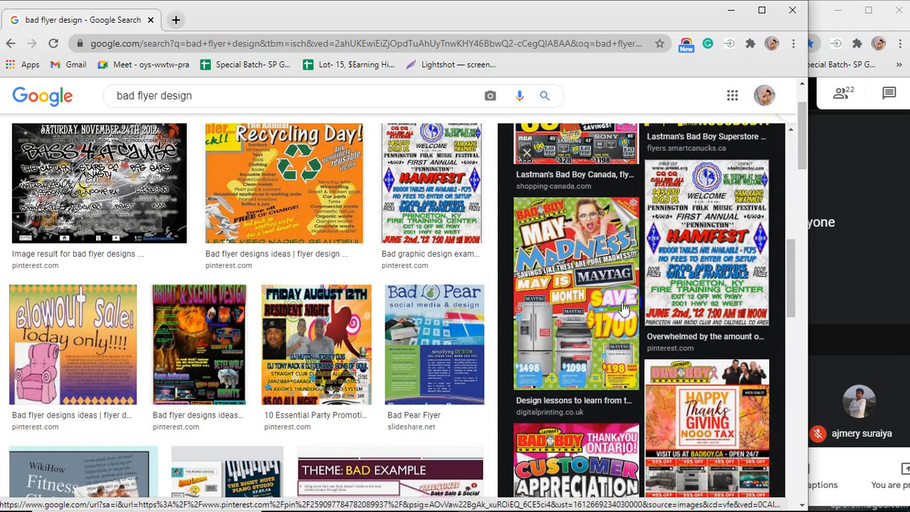
pyautogui.scroll(-2, 610, 308)
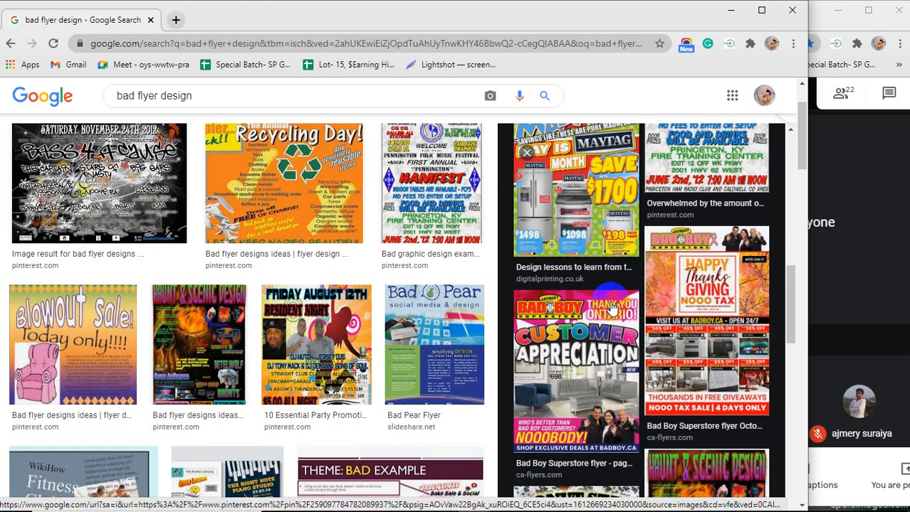
# Preview the Bad Boy Customer Appreciation flyer and then its Boxing Week Sale related flyer
pyautogui.click(610, 307)
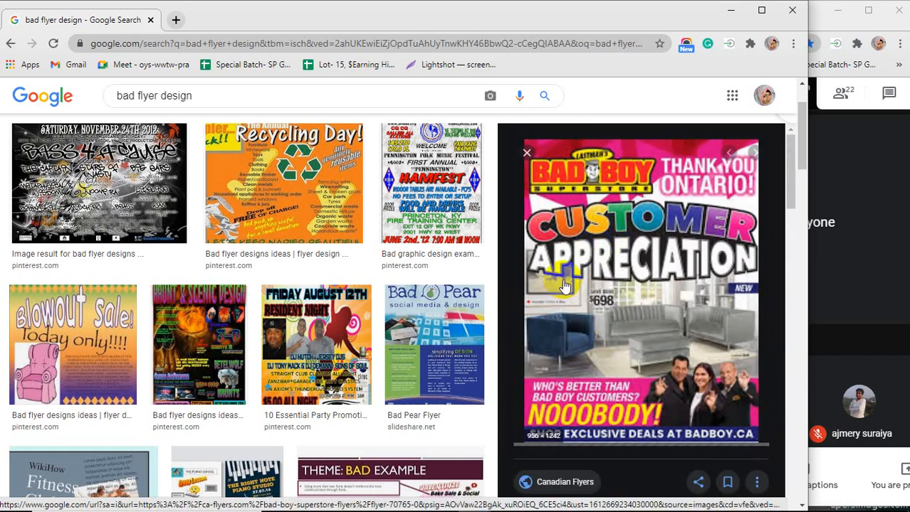
pyautogui.scroll(-5, 566, 285)
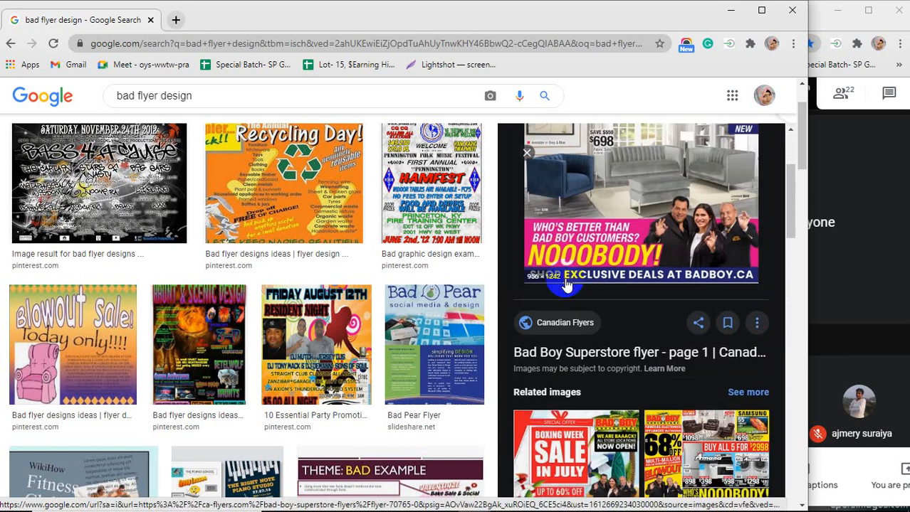
pyautogui.click(567, 285)
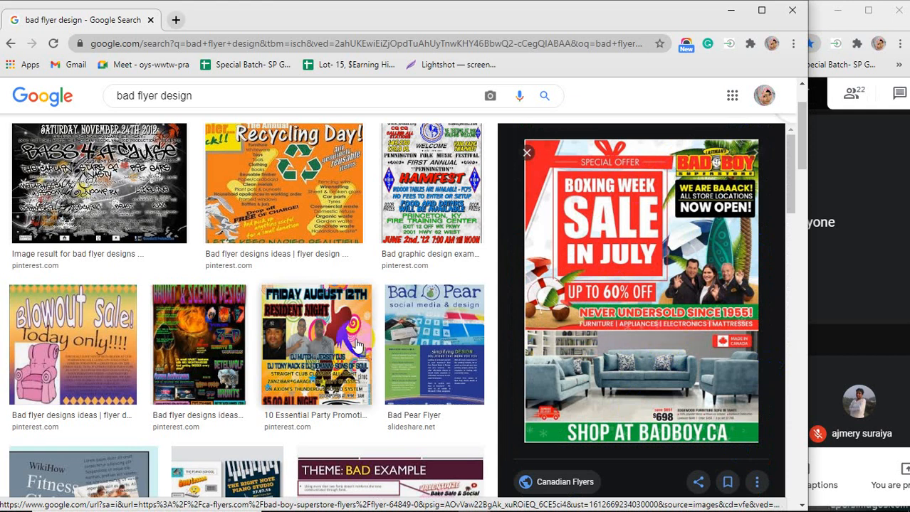
# Scroll further down the bad flyer results and preview the Go Green Save Energy flyer
pyautogui.scroll(-5, 356, 341)
pyautogui.scroll(-5, 356, 344)
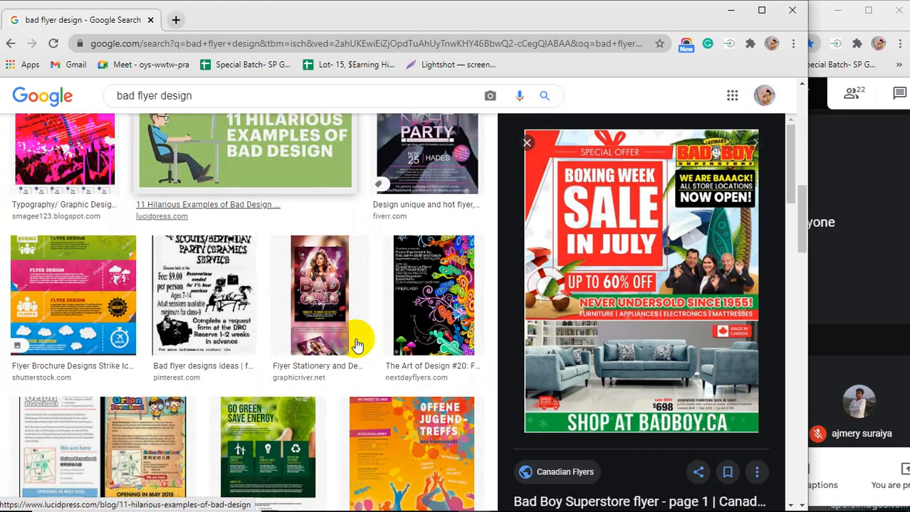
pyautogui.scroll(-1, 357, 346)
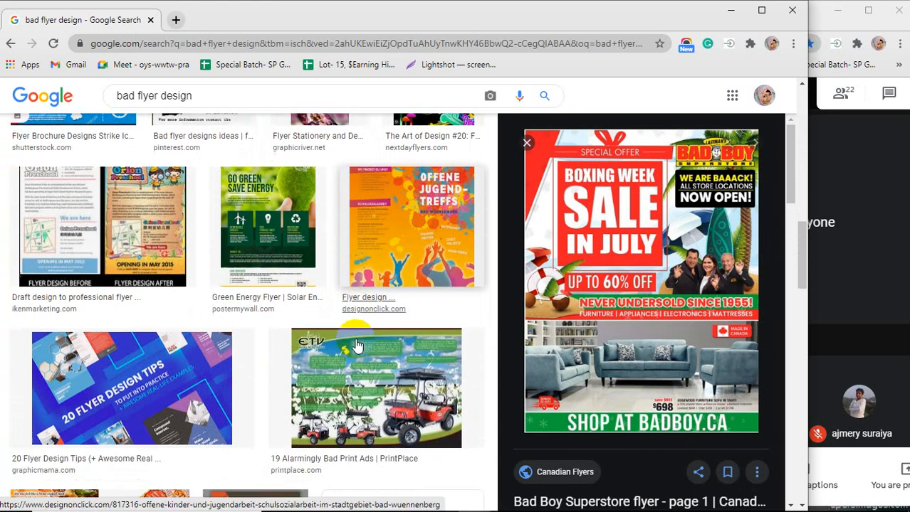
pyautogui.click(327, 254)
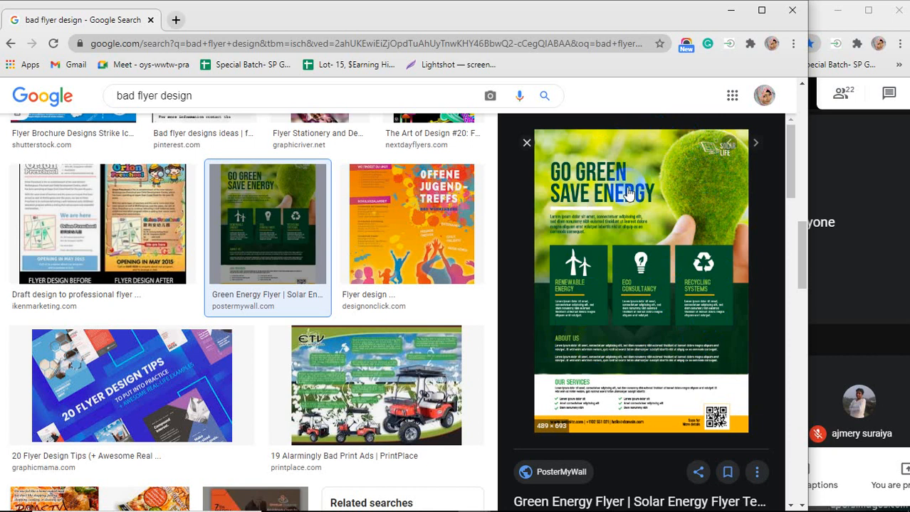
pyautogui.scroll(-5, 626, 198)
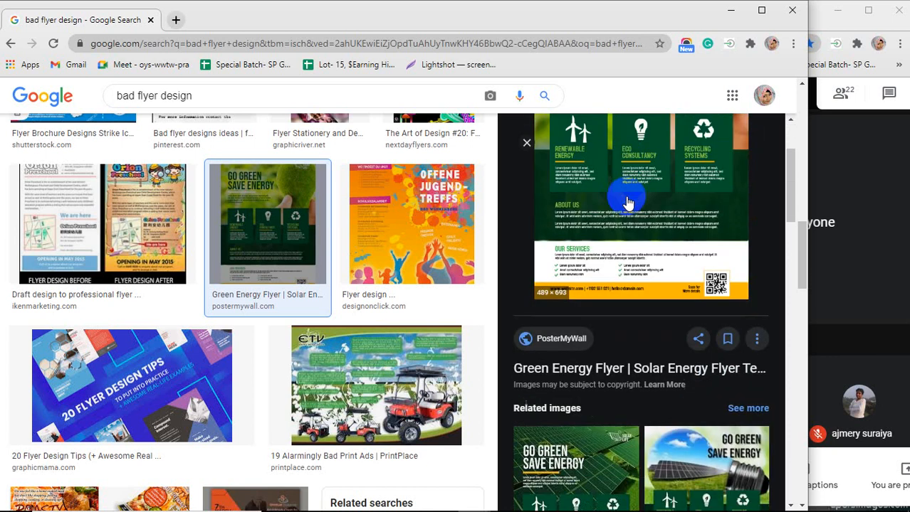
pyautogui.scroll(-3, 318, 290)
pyautogui.scroll(-3, 318, 290)
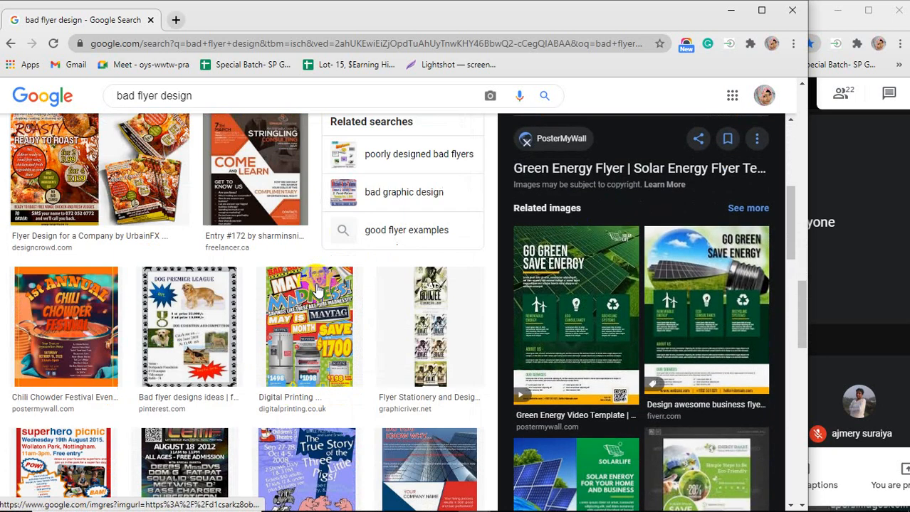
# Preview the Roasty Ready to Roast flyer and scroll further through the bad flyer results
pyautogui.click(98, 226)
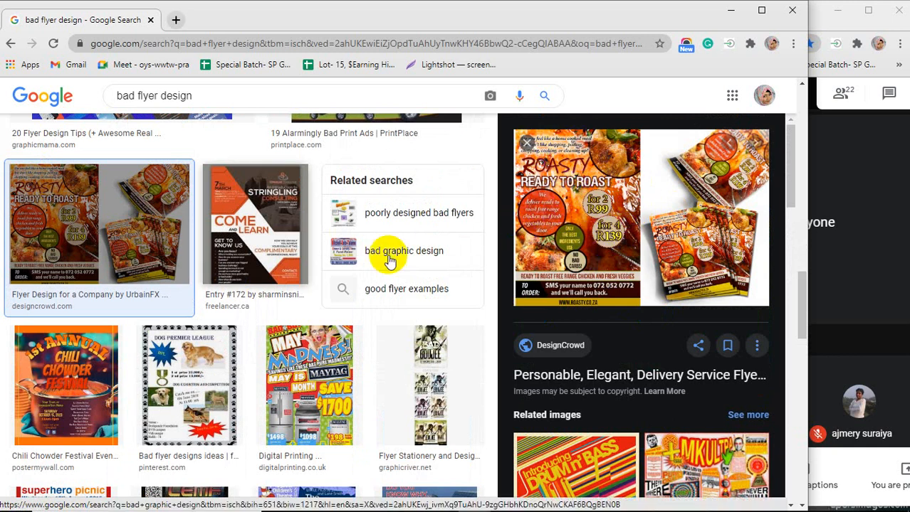
pyautogui.scroll(-5, 284, 252)
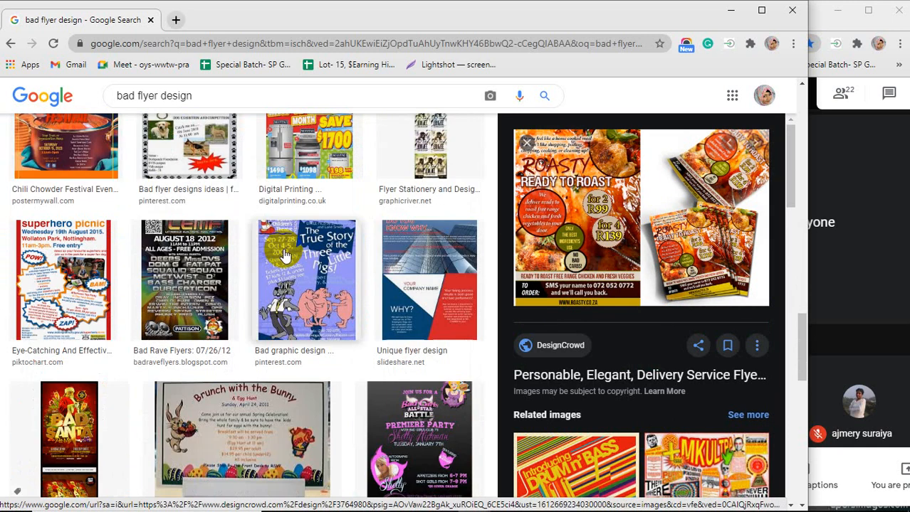
pyautogui.scroll(-3, 283, 248)
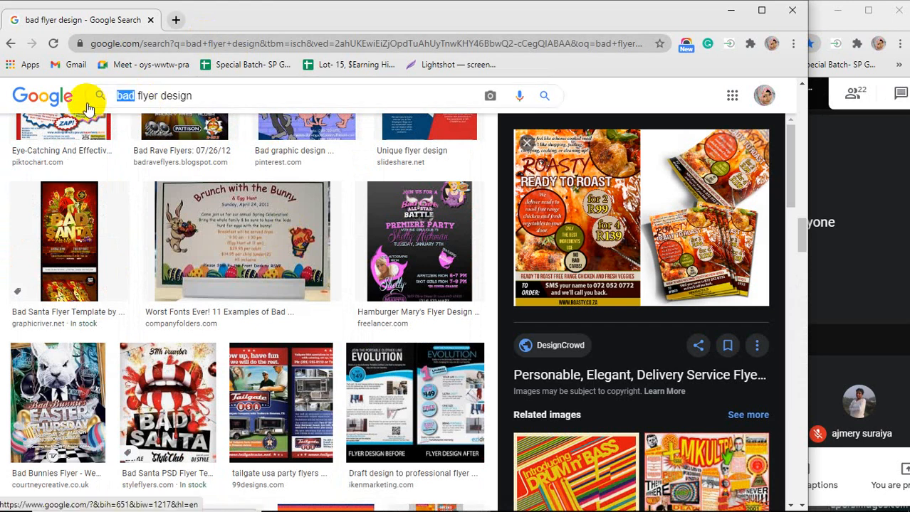
# Search images for flyer design instead and scroll through the results
pyautogui.press('BackSpace')
pyautogui.press('Return')
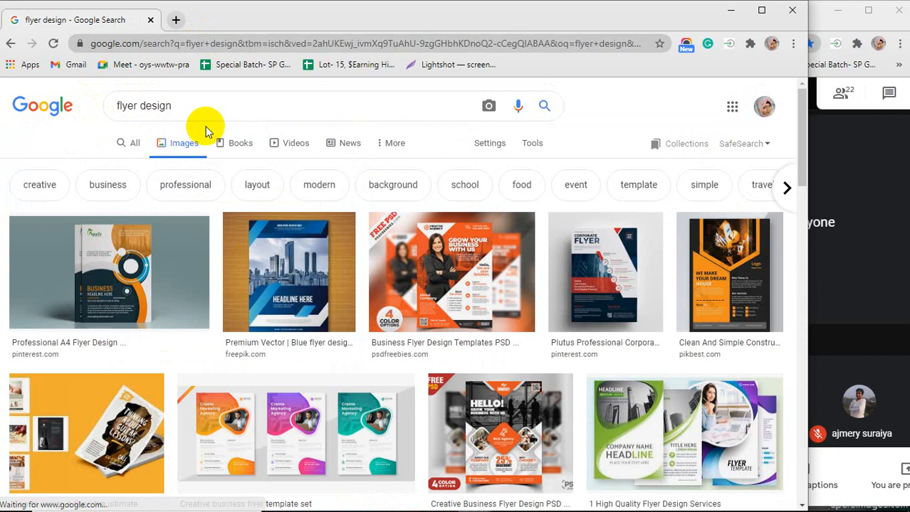
pyautogui.scroll(-5, 321, 260)
pyautogui.scroll(-10, 321, 268)
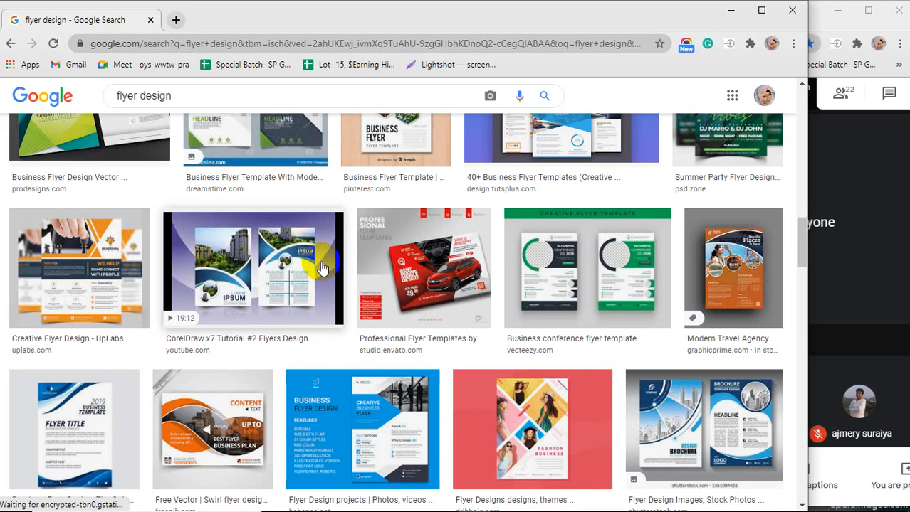
pyautogui.scroll(4, 364, 359)
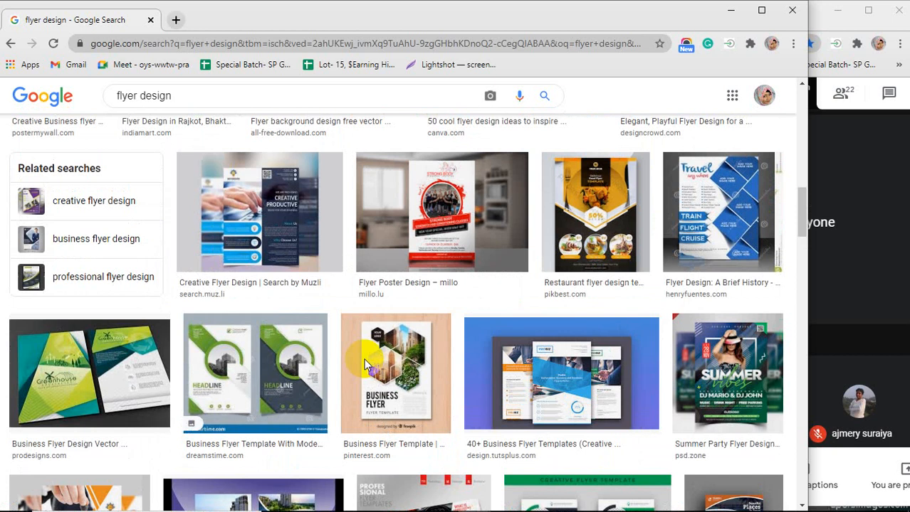
pyautogui.scroll(4, 363, 362)
# Switch to the Photoshop document, choose the Rectangle Tool and open and reposition the Layers panel
pyautogui.click(730, 10)
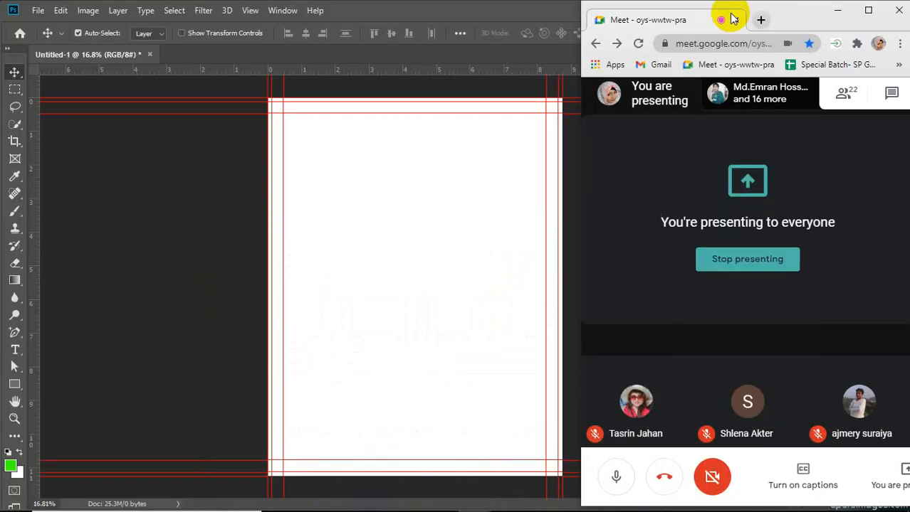
pyautogui.click(349, 213)
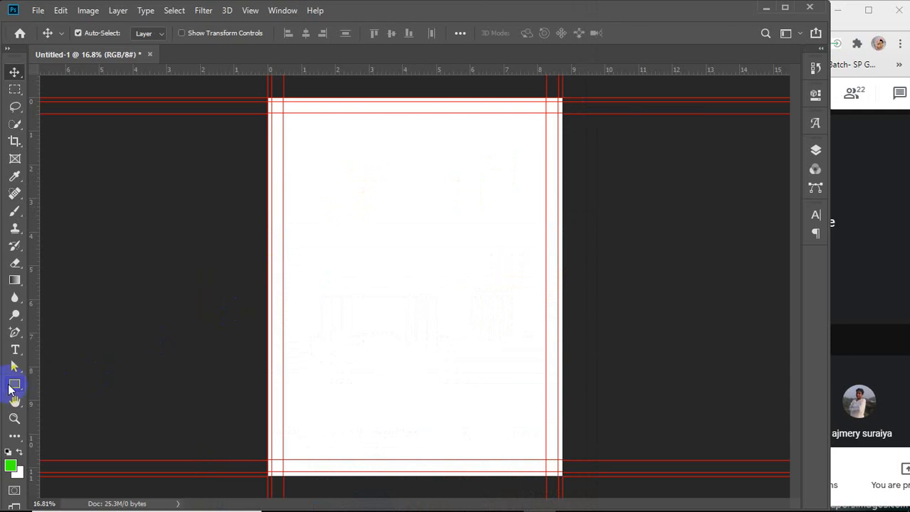
pyautogui.click(13, 385)
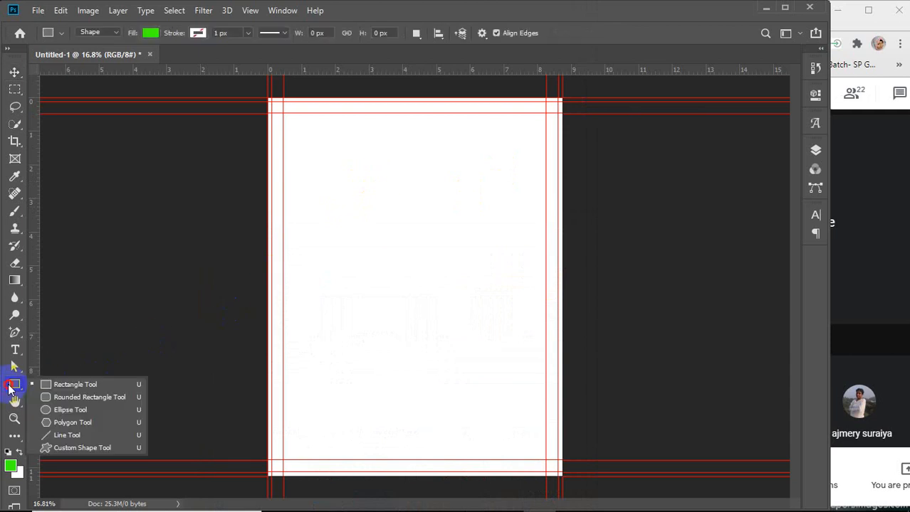
pyautogui.click(112, 383)
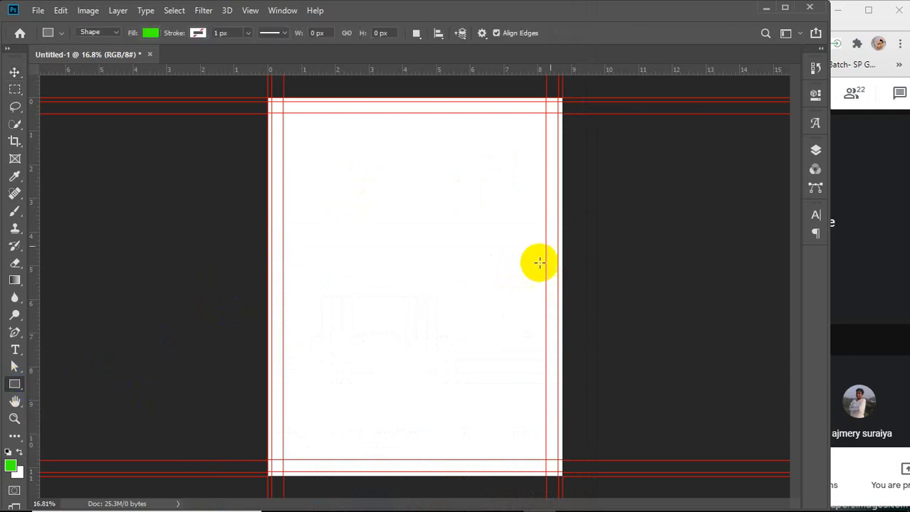
pyautogui.click(815, 151)
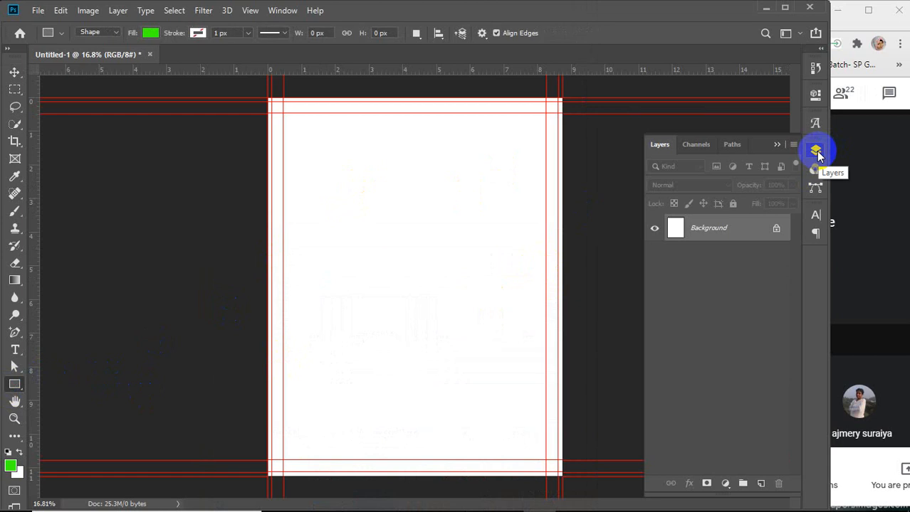
pyautogui.moveTo(830, 254); pyautogui.dragTo(836, 251)
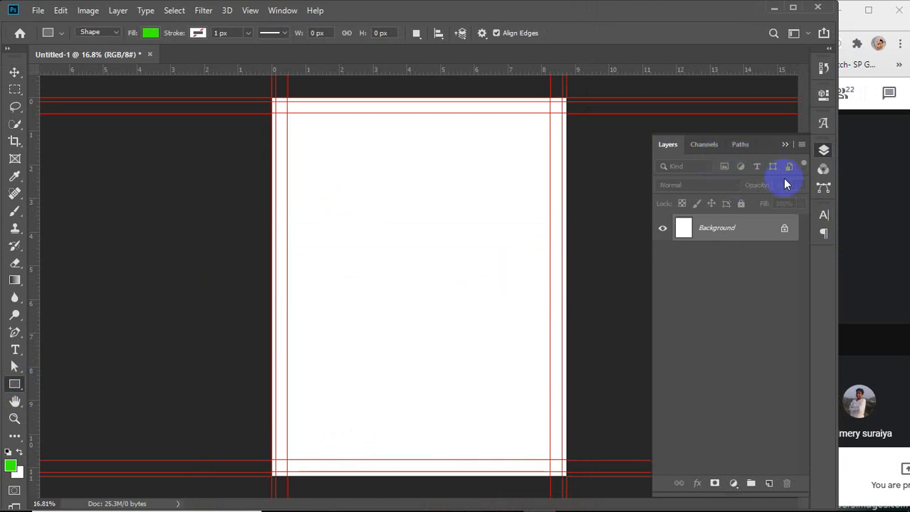
pyautogui.moveTo(768, 132); pyautogui.dragTo(767, 50)
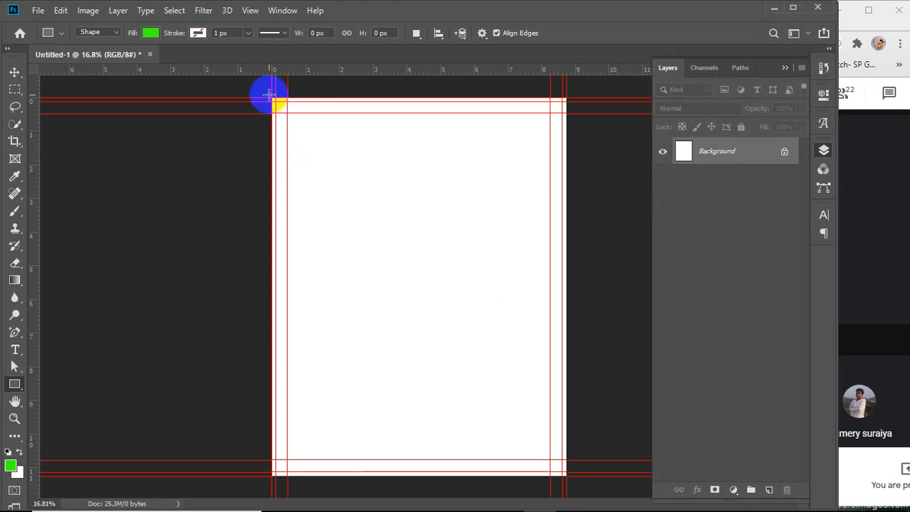
# Draw a rectangle covering the whole canvas, 2625 × 3375 px, and fill it magenta
pyautogui.moveTo(273, 98); pyautogui.dragTo(564, 476)
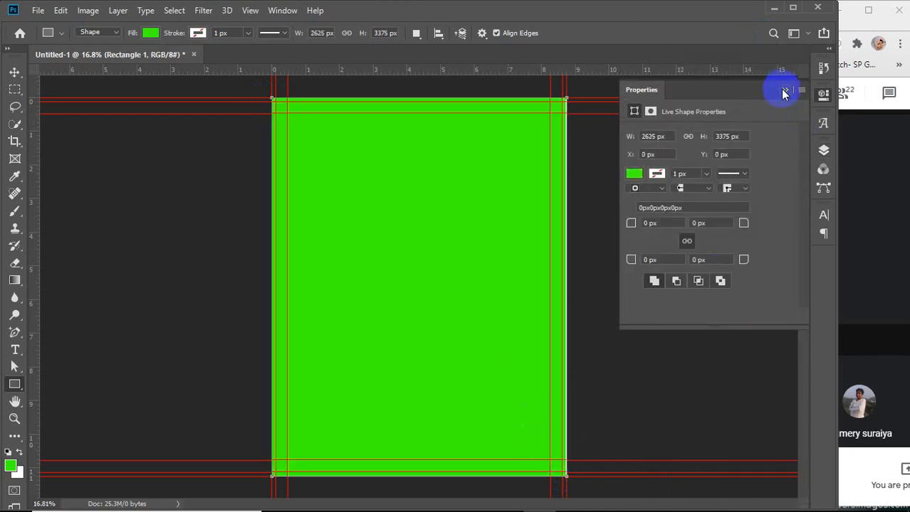
pyautogui.click(783, 92)
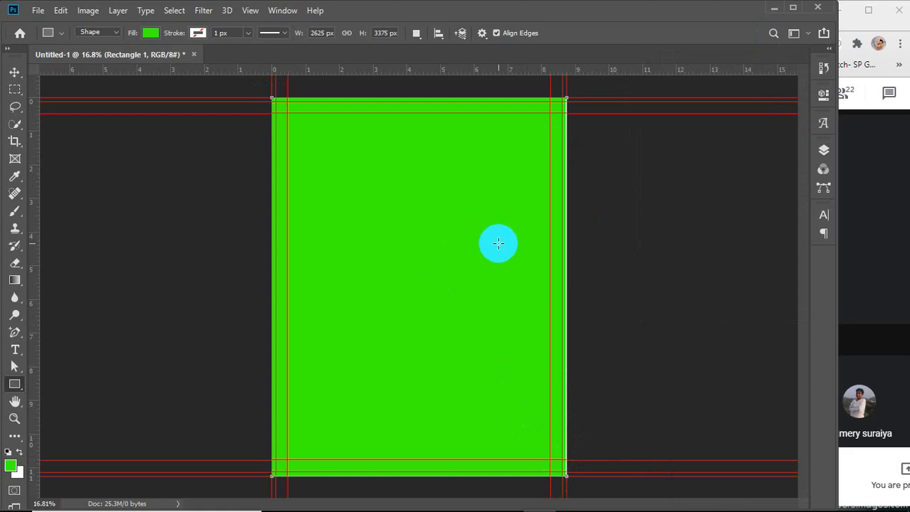
pyautogui.click(148, 33)
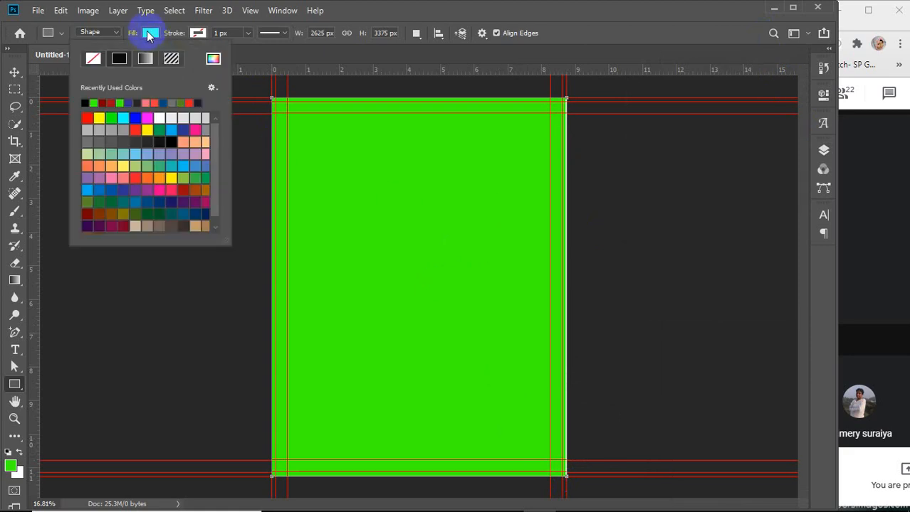
pyautogui.click(147, 116)
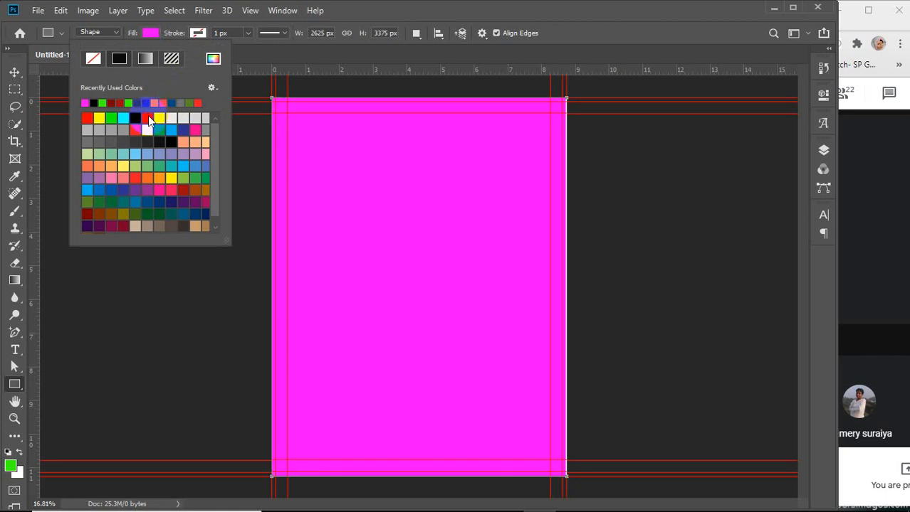
pyautogui.click(148, 119)
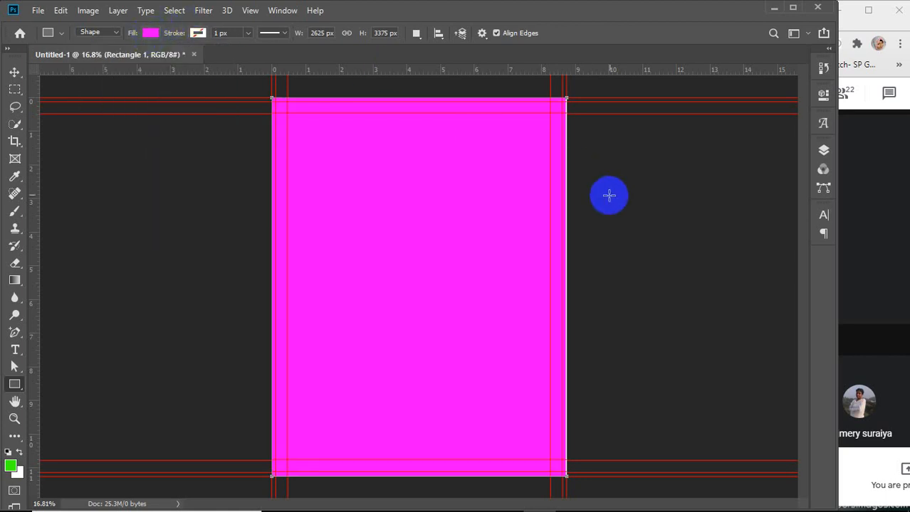
# Rename the magenta rectangle layer to bleed
pyautogui.press('v')
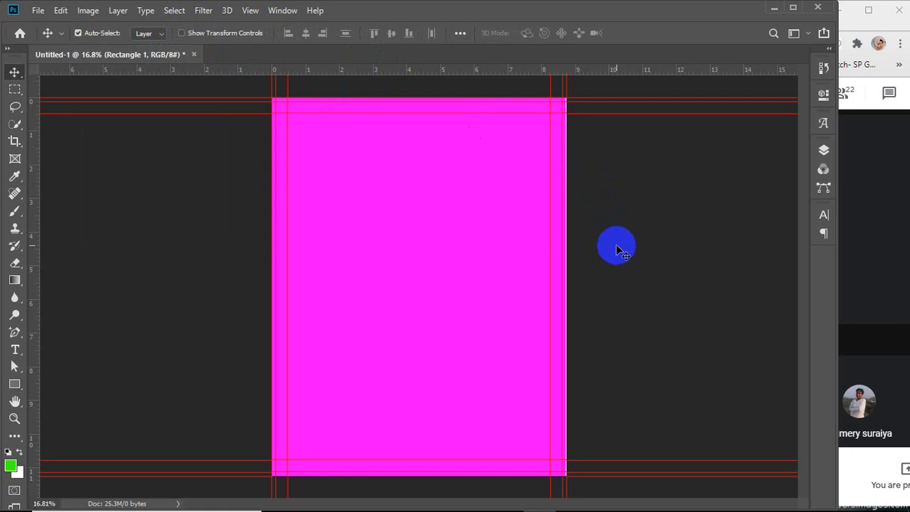
pyautogui.scroll(5, 595, 262)
pyautogui.scroll(-4, 589, 266)
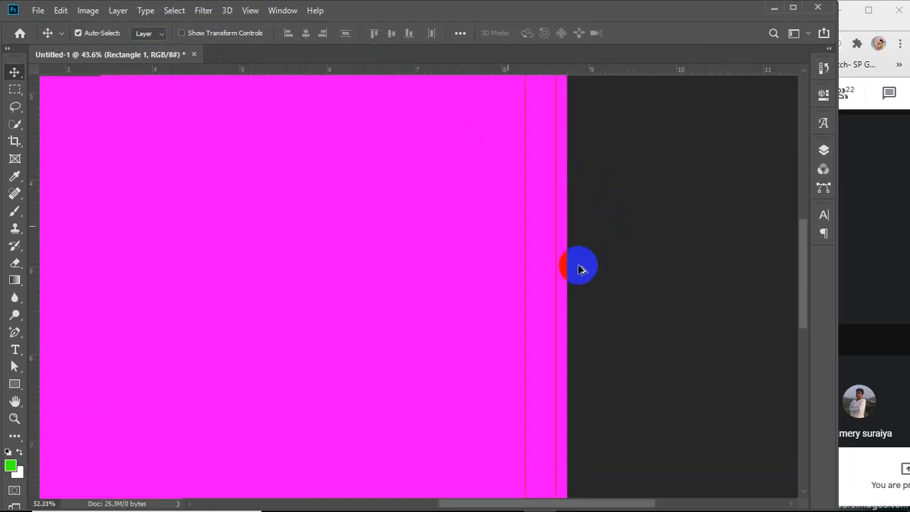
pyautogui.scroll(-3, 579, 269)
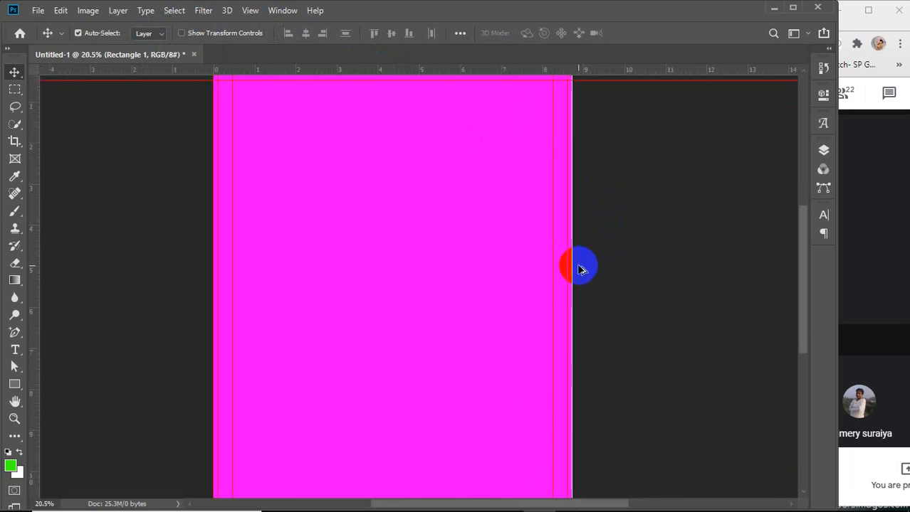
pyautogui.click(822, 151)
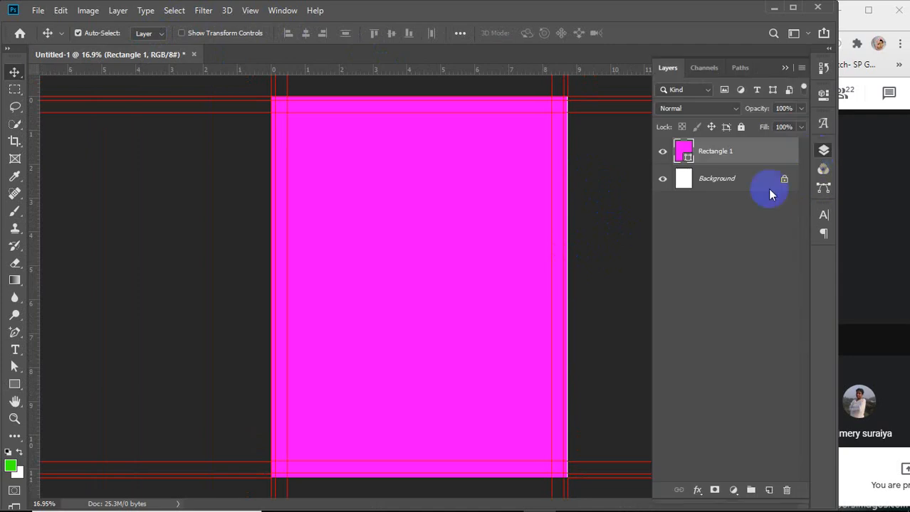
pyautogui.doubleClick(716, 151)
pyautogui.write('b')
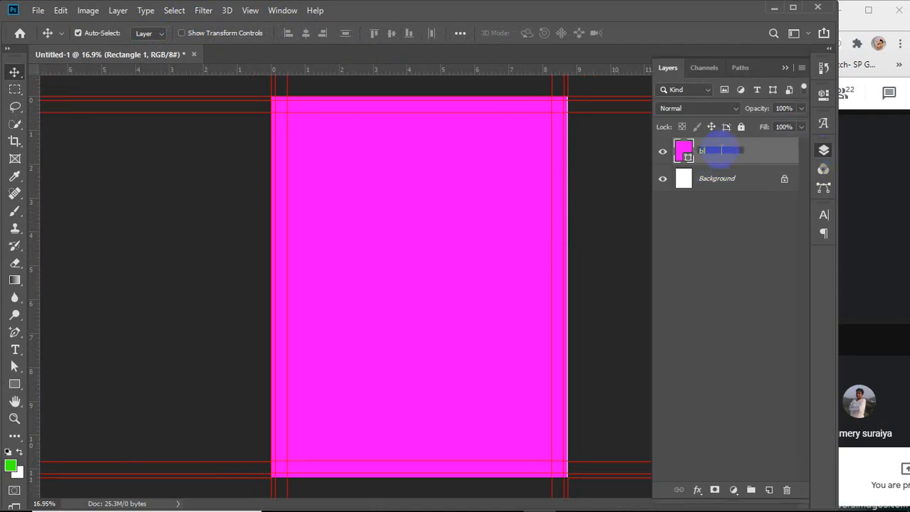
pyautogui.write('leed')
pyautogui.press('Return')
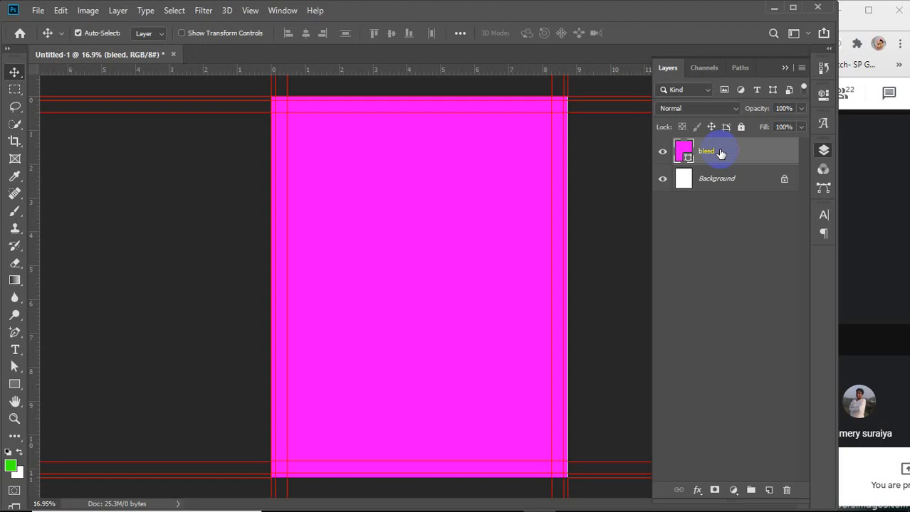
# Delete the Background layer and lock the bleed layer
pyautogui.click(744, 182)
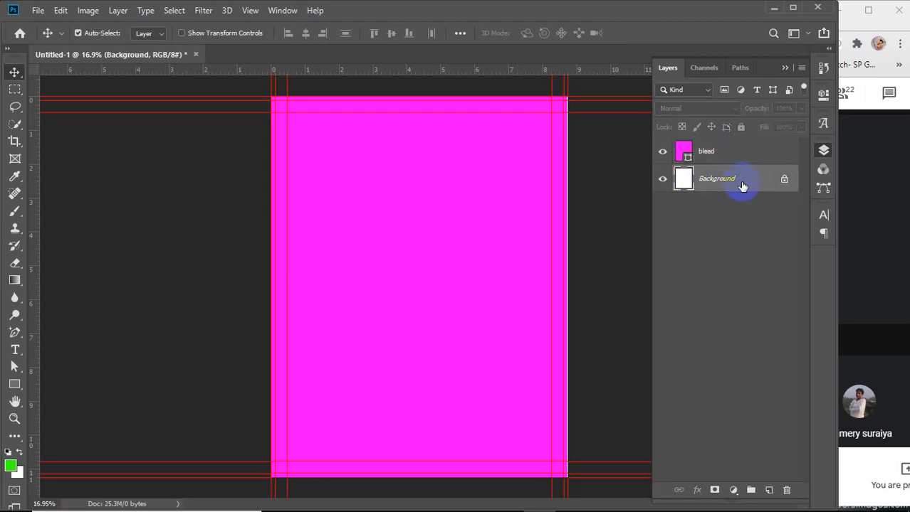
pyautogui.press('Delete')
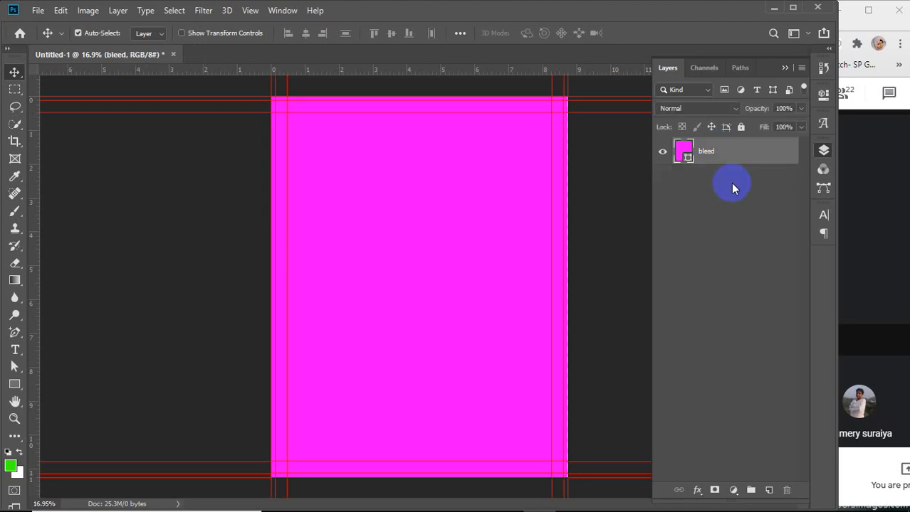
pyautogui.click(741, 130)
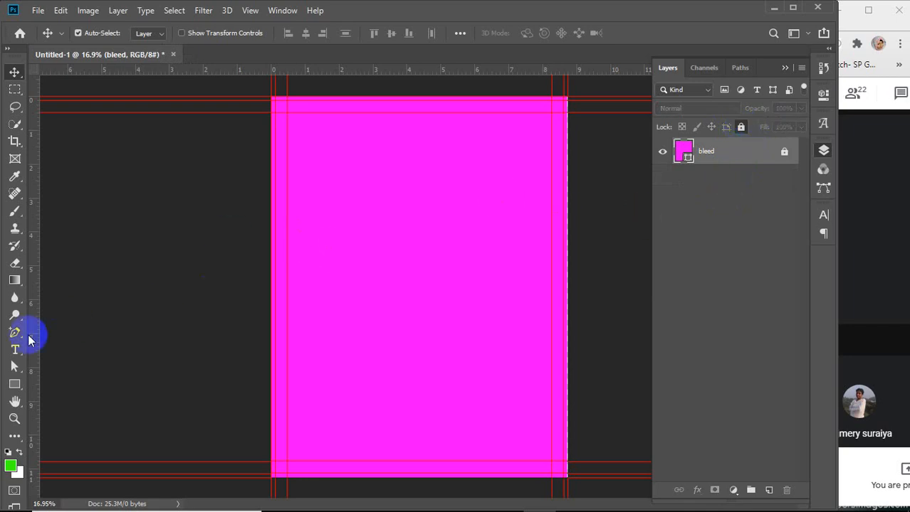
# Draw a 2550 × 3300 px rectangle at 37 px, 37 px inside the bleed and fill it white
pyautogui.click(13, 385)
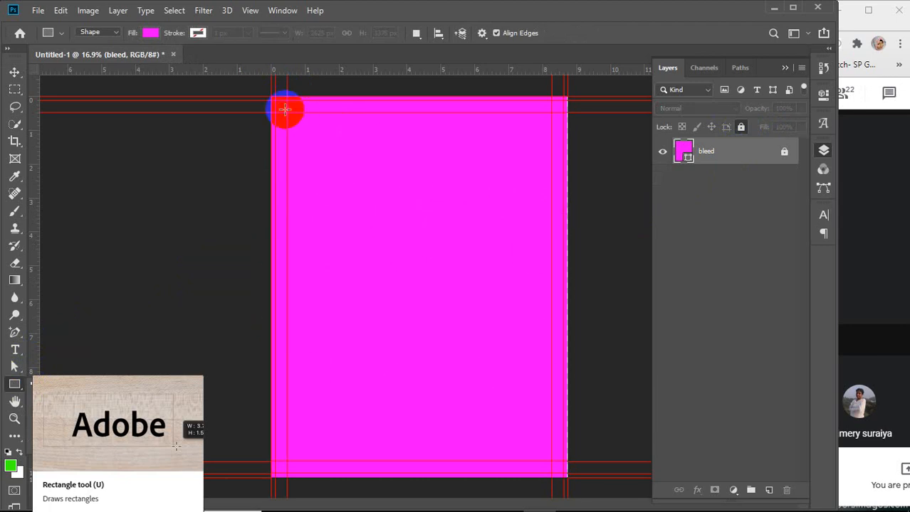
pyautogui.moveTo(274, 100); pyautogui.dragTo(559, 473)
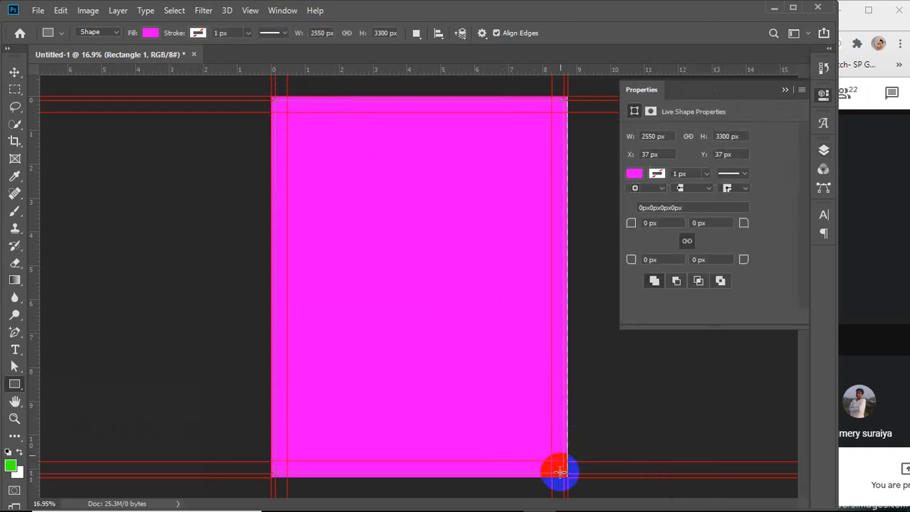
pyautogui.click(633, 175)
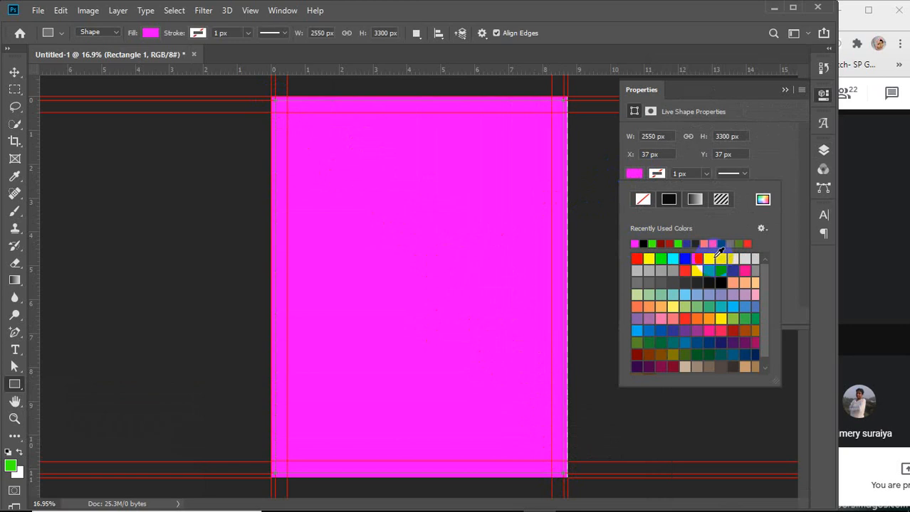
pyautogui.click(710, 259)
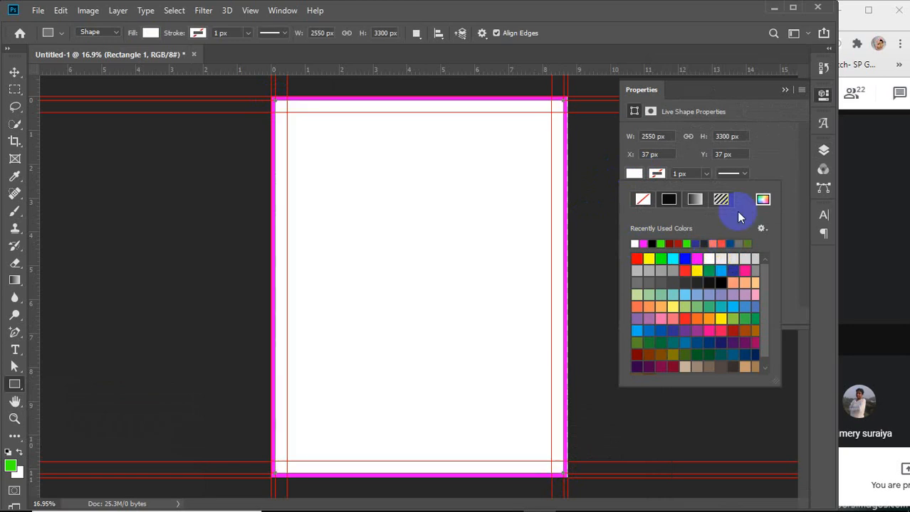
pyautogui.click(784, 89)
pyautogui.click(784, 89)
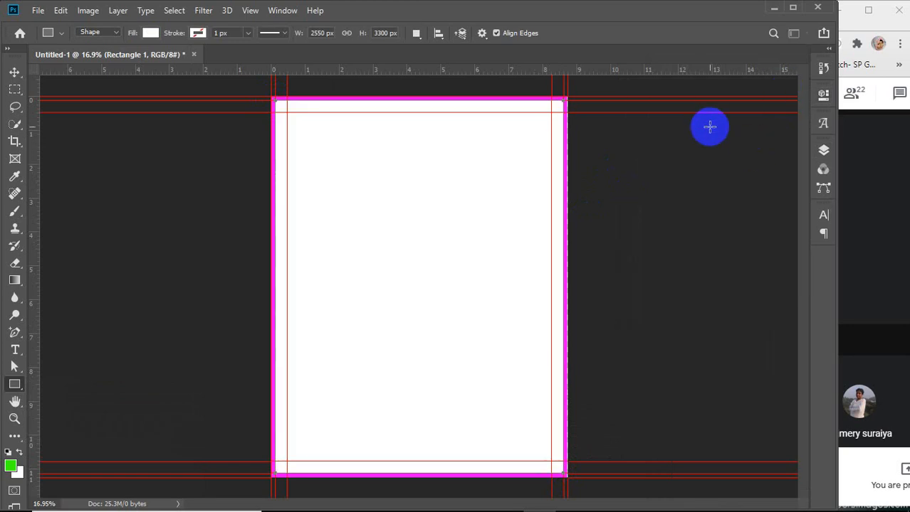
# Rename the white rectangle layer to BG and lock it
pyautogui.click(822, 152)
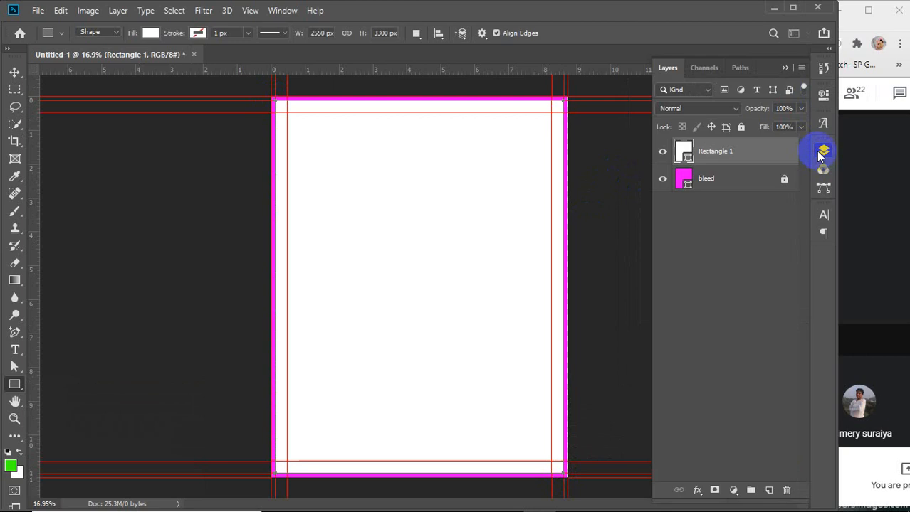
pyautogui.doubleClick(713, 151)
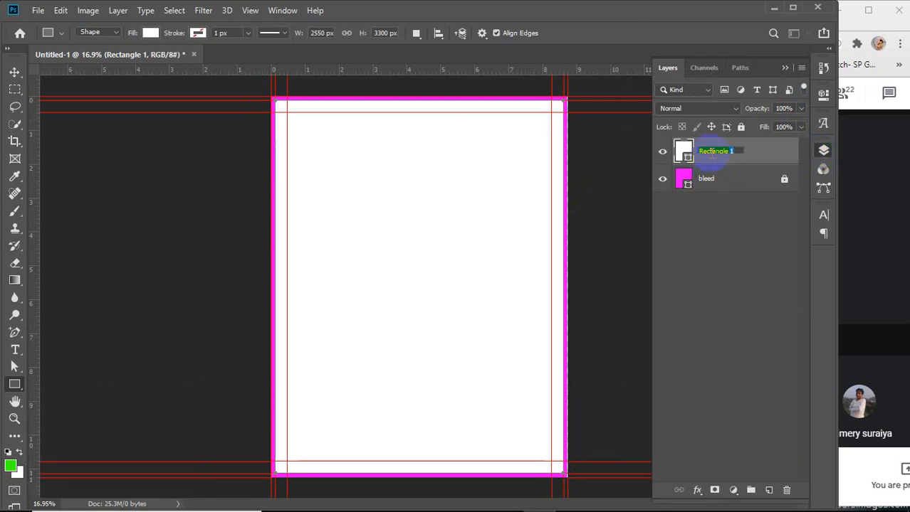
pyautogui.write('BG')
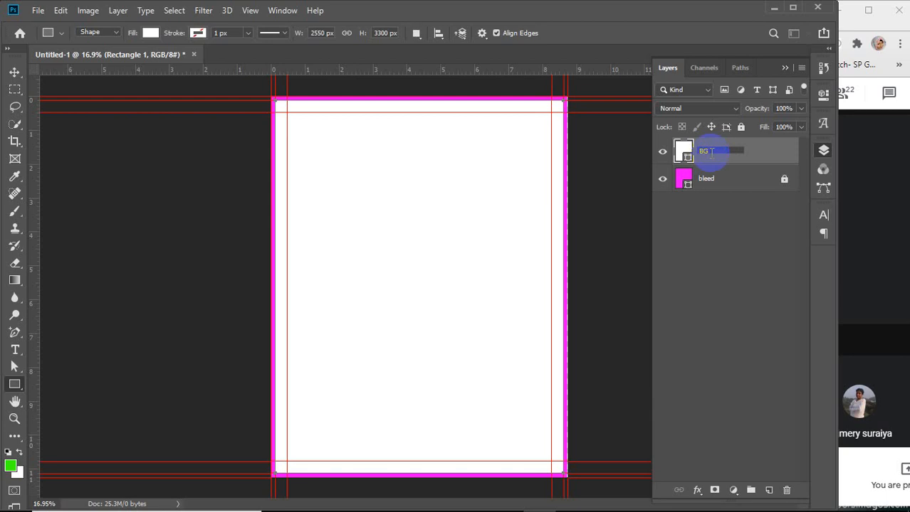
pyautogui.click(740, 127)
pyautogui.click(740, 126)
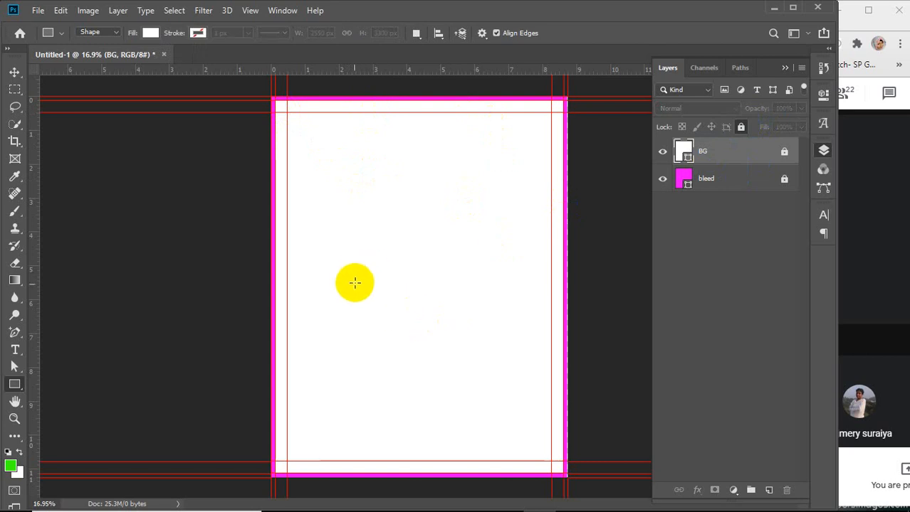
# Unlock the BG layer and duplicate it
pyautogui.click(14, 72)
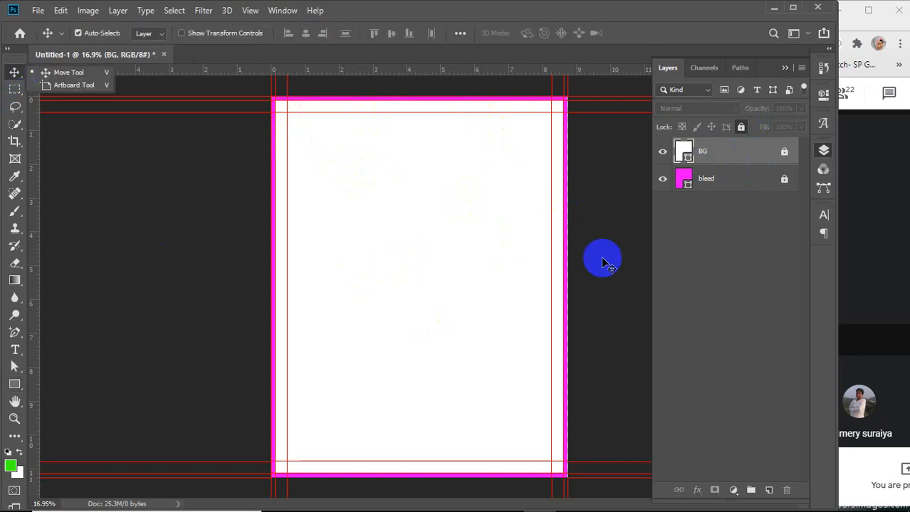
pyautogui.click(602, 258)
pyautogui.click(767, 157)
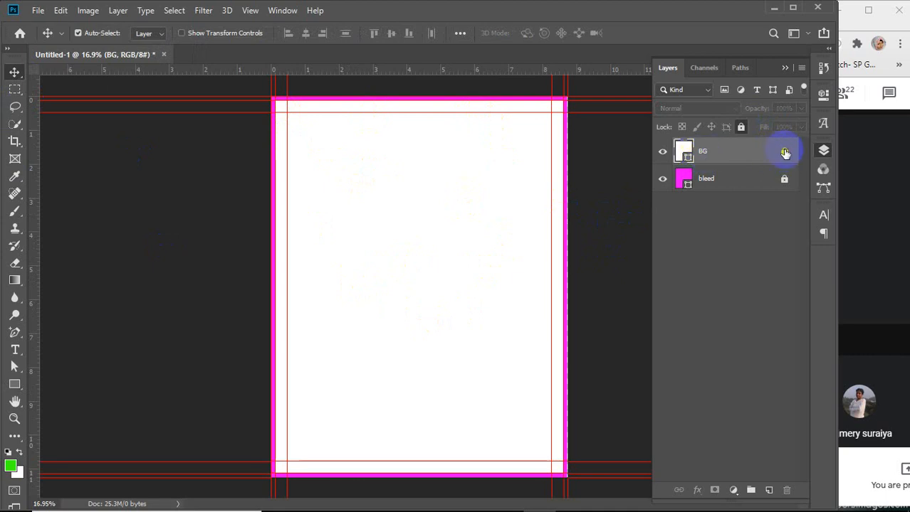
pyautogui.click(785, 152)
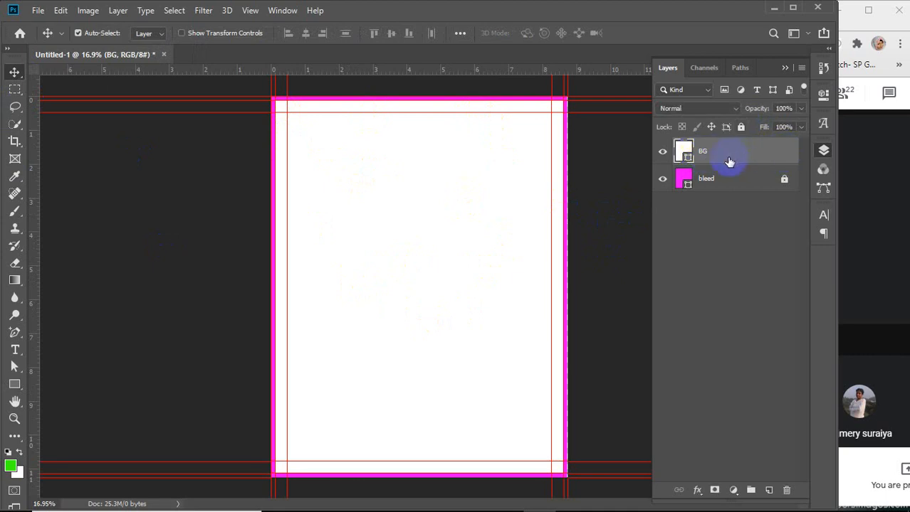
pyautogui.hotkey('ctrl', 'j')
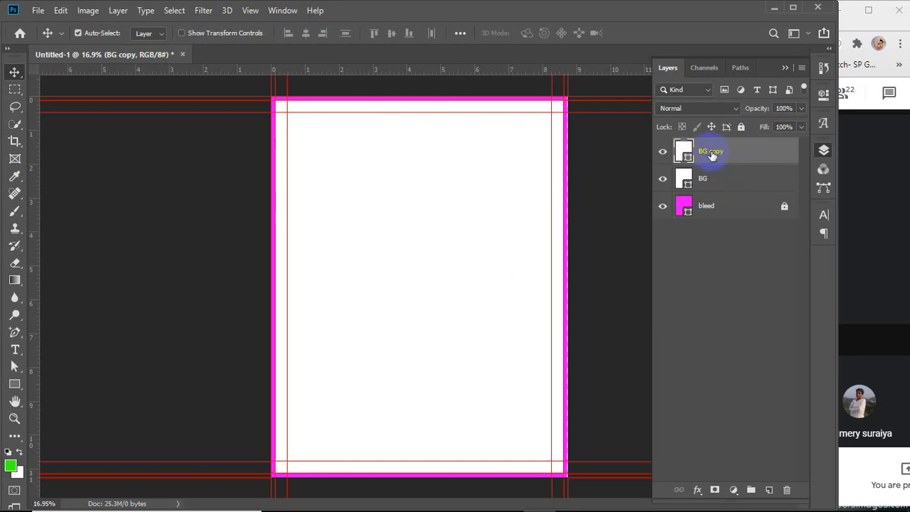
# Rename the duplicated layer to diy cut
pyautogui.doubleClick(711, 151)
pyautogui.write('diy cut')
pyautogui.press('Return')
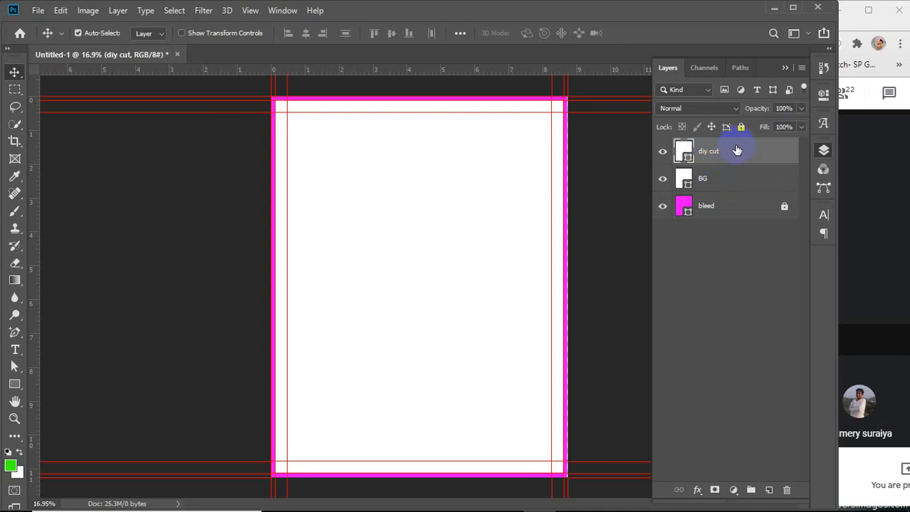
# Give the diy cut rectangle no fill and a black 5 px stroke
pyautogui.click(14, 384)
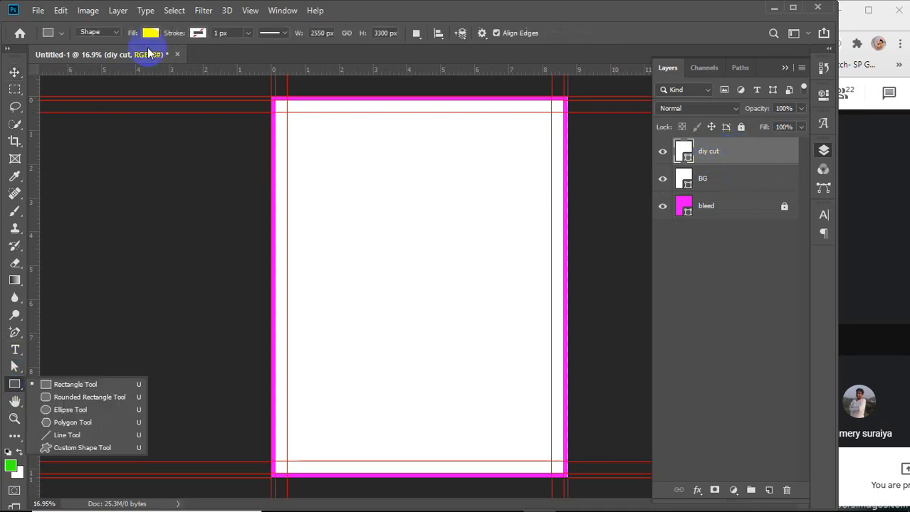
pyautogui.click(148, 32)
pyautogui.click(94, 58)
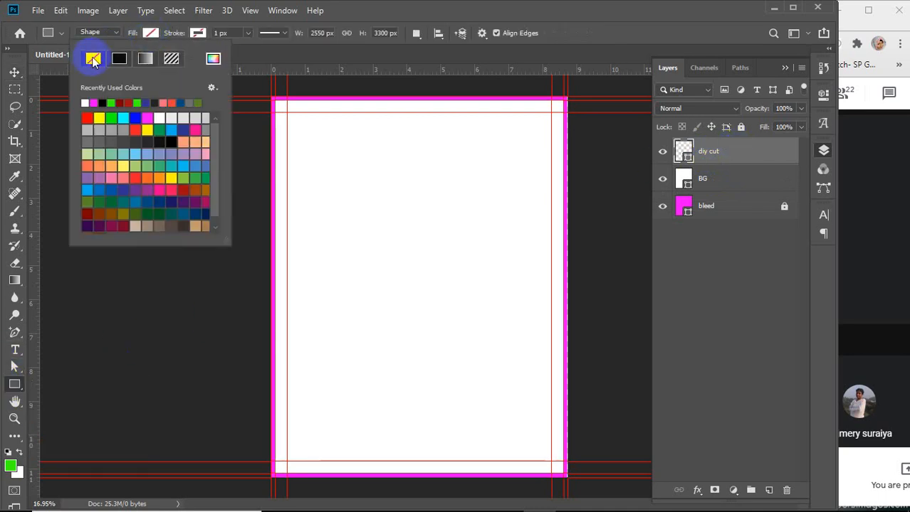
pyautogui.click(197, 33)
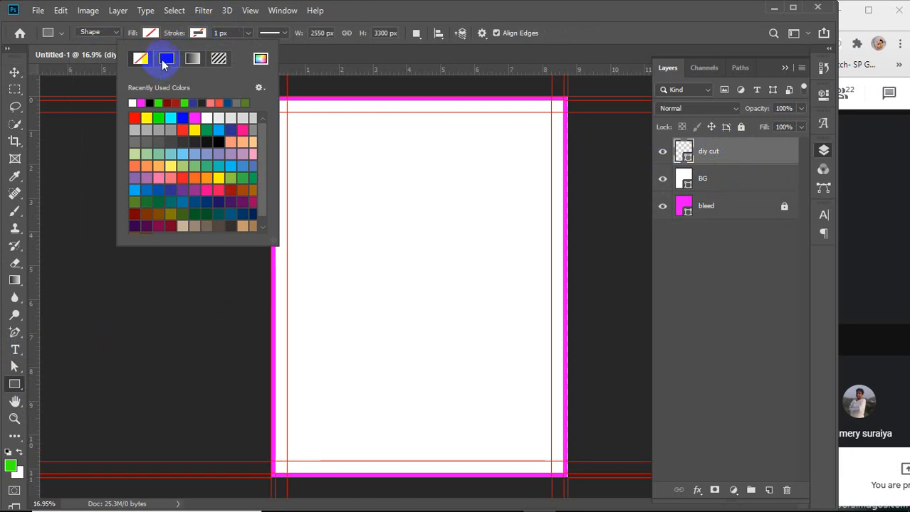
pyautogui.click(165, 62)
pyautogui.click(150, 102)
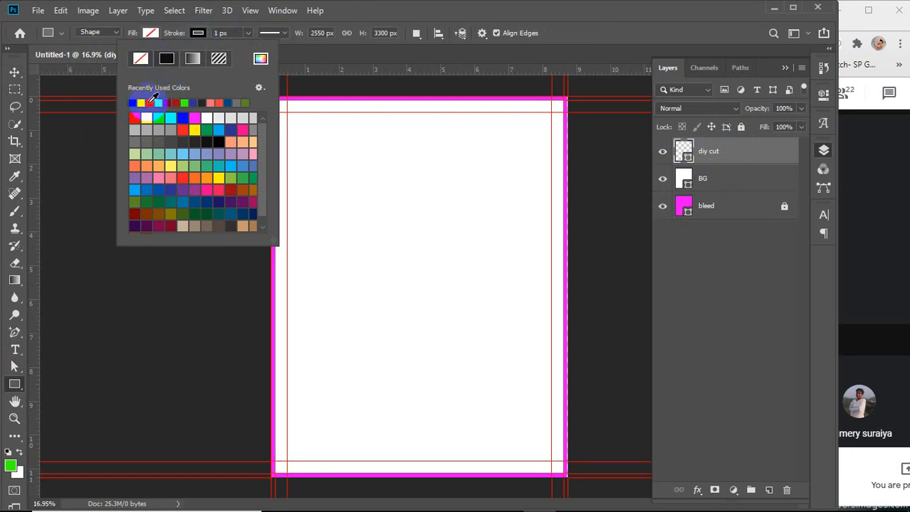
pyautogui.click(221, 33)
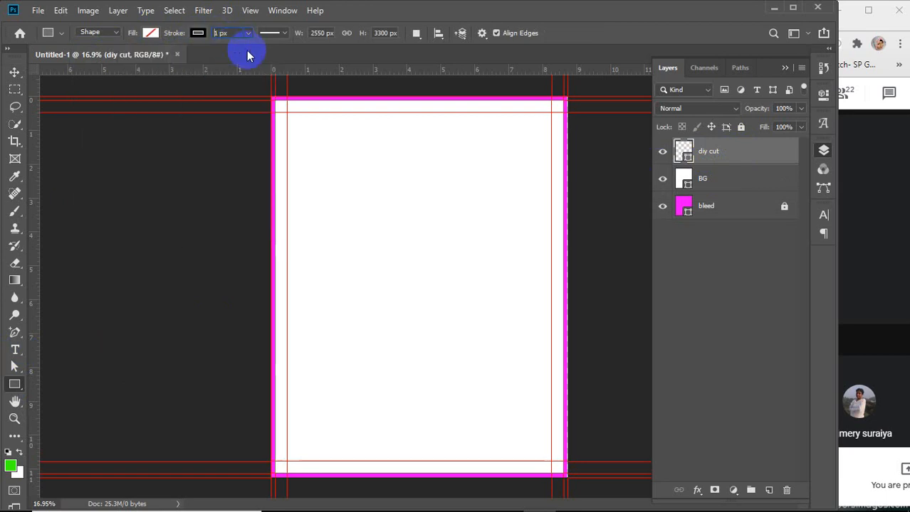
pyautogui.press('BackSpace')
pyautogui.write('5')
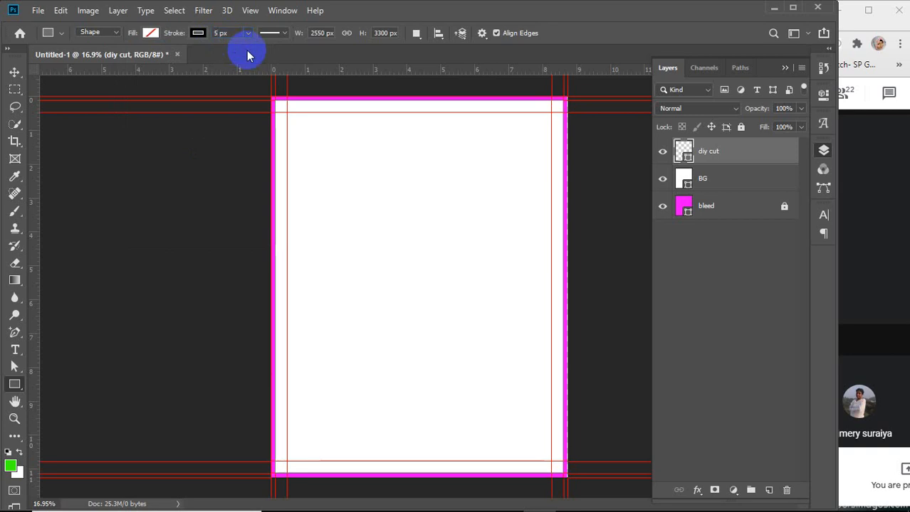
# Lock the diy cut layer
pyautogui.click(740, 127)
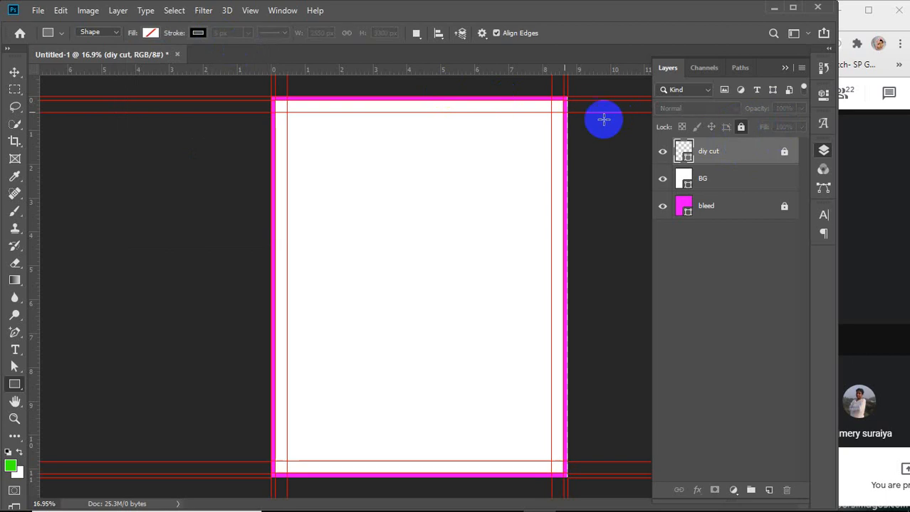
pyautogui.press('v')
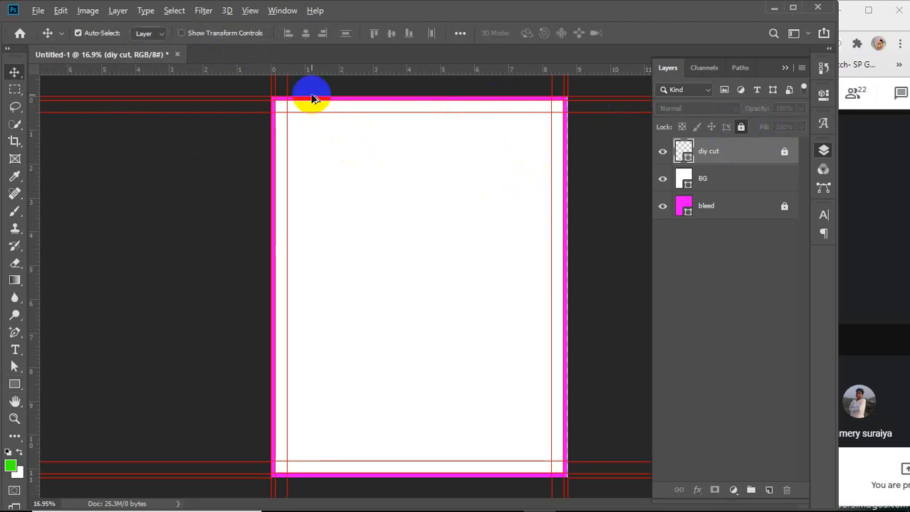
pyautogui.scroll(2, 312, 98)
pyautogui.scroll(4, 242, 142)
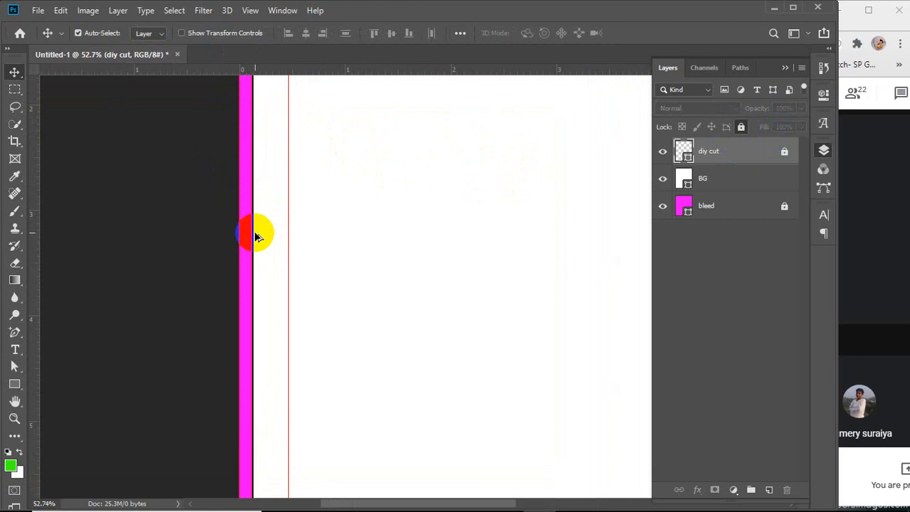
# Inspect the cut line against the bleed edge by zooming the canvas and toggling the bleed layer's visibility
pyautogui.scroll(7, 256, 235)
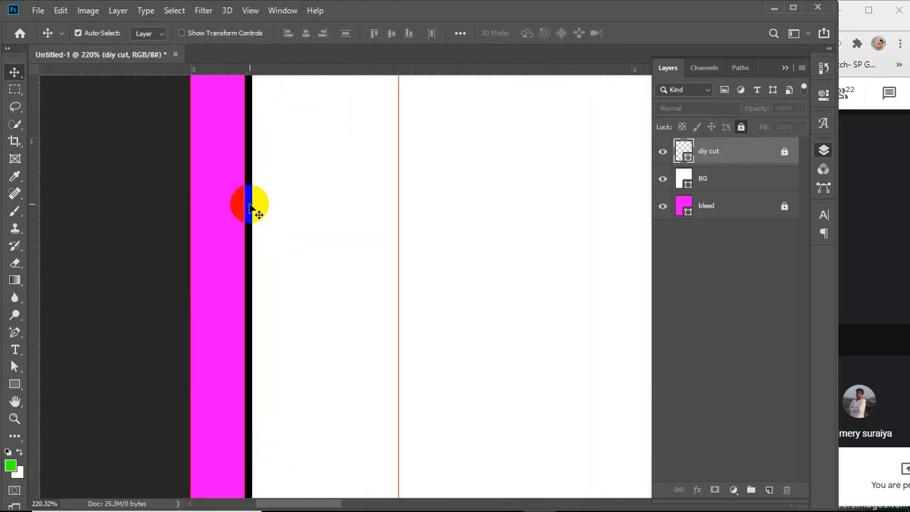
pyautogui.scroll(-2, 249, 366)
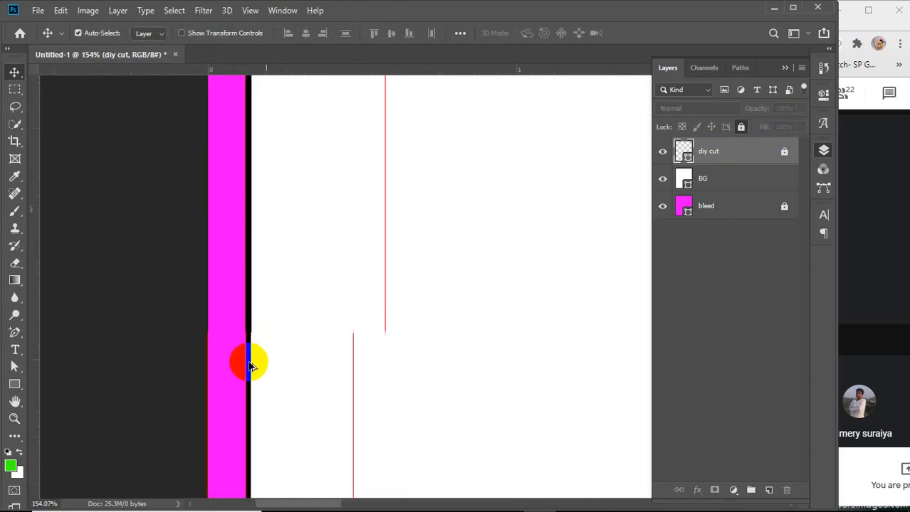
pyautogui.scroll(-8, 250, 366)
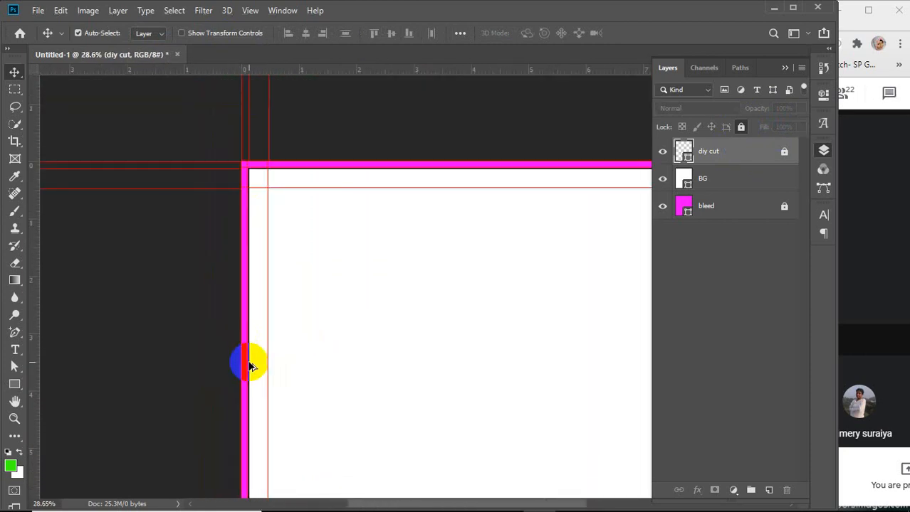
pyautogui.scroll(-3, 249, 366)
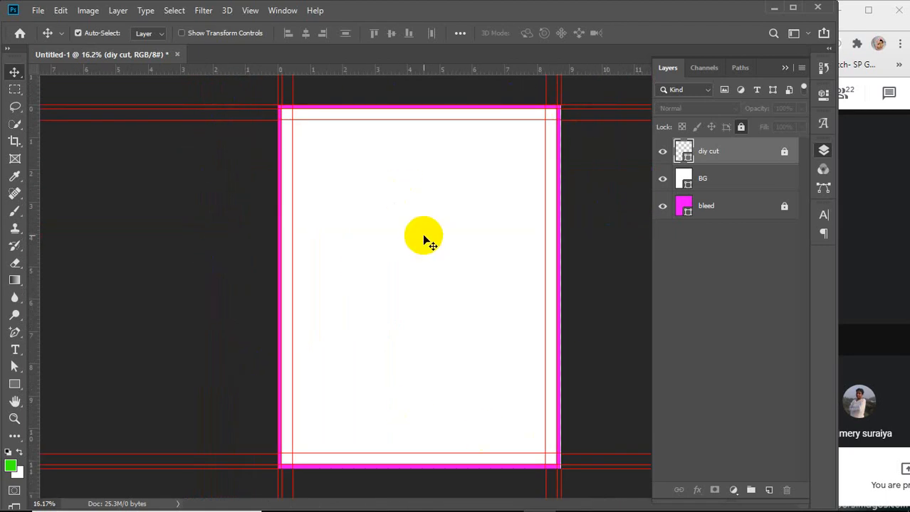
pyautogui.click(662, 208)
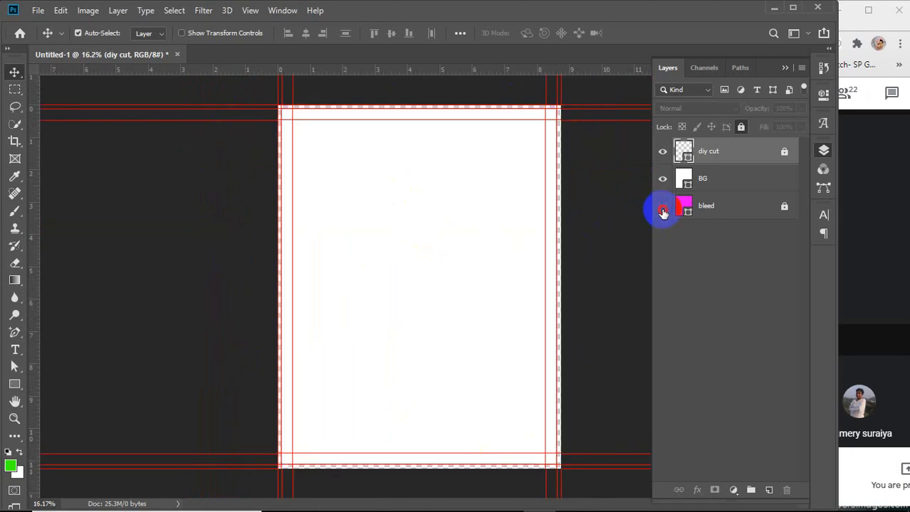
pyautogui.click(662, 209)
pyautogui.click(662, 209)
pyautogui.click(662, 211)
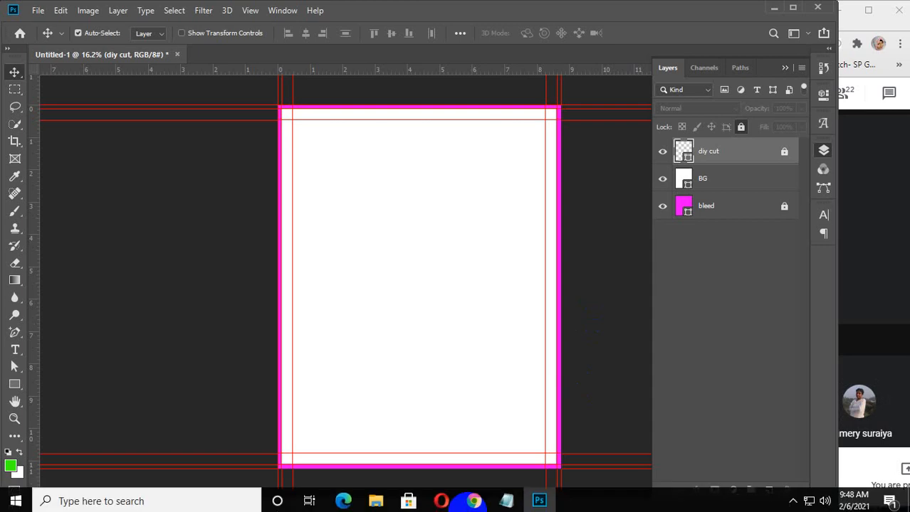
# Switch to the Chrome browser and open a new tab
pyautogui.moveTo(473, 494)
pyautogui.click(553, 464)
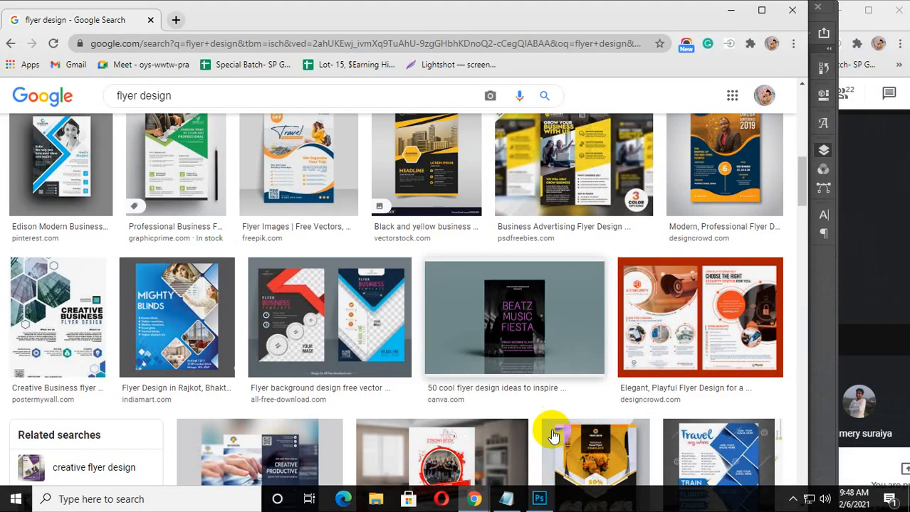
pyautogui.click(179, 20)
pyautogui.click(150, 20)
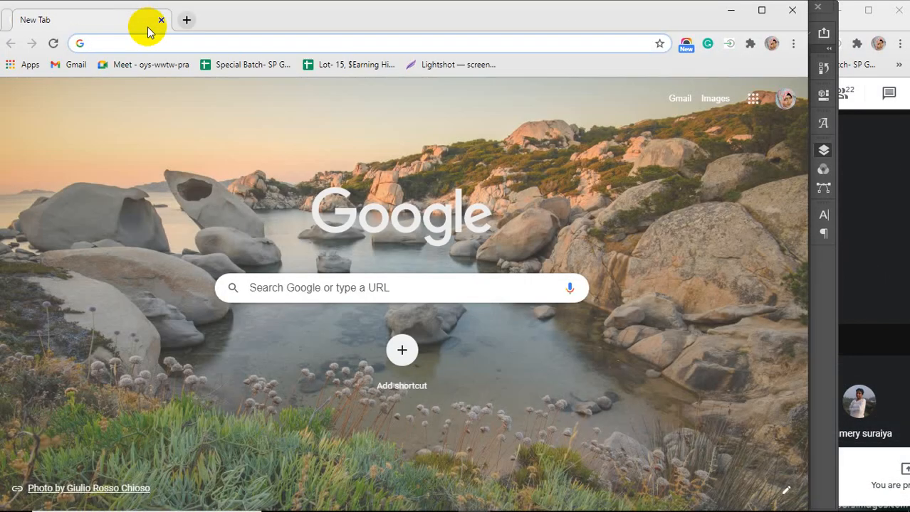
pyautogui.click(120, 42)
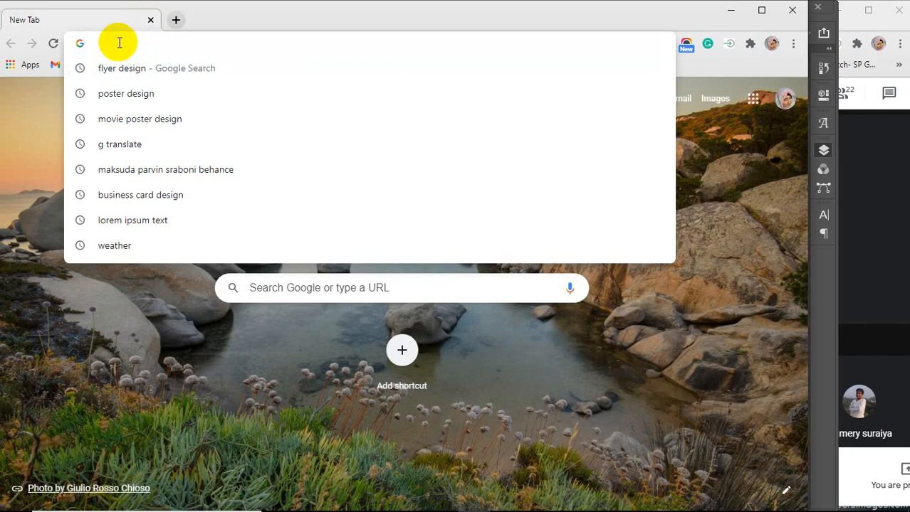
pyautogui.write('fa')
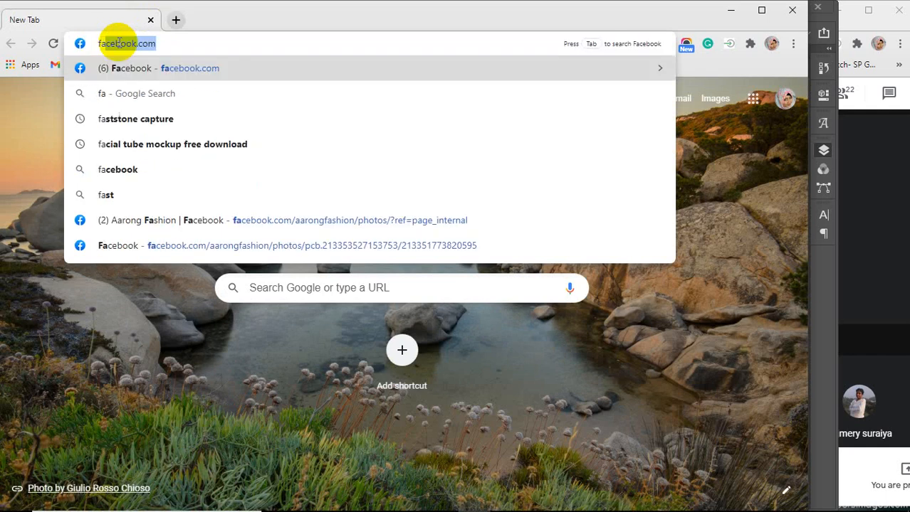
pyautogui.write('shion')
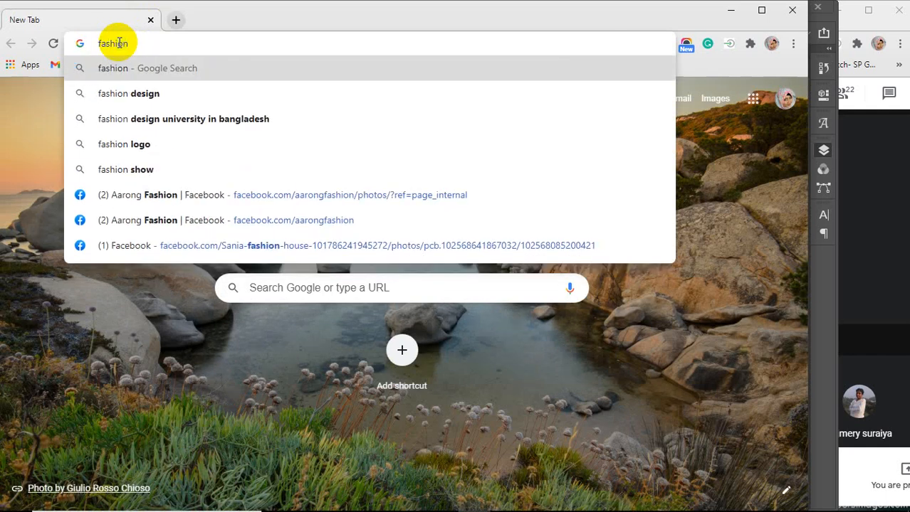
pyautogui.press('BackSpace')
pyautogui.press('BackSpace')
pyautogui.press('BackSpace')
pyautogui.press('BackSpace')
pyautogui.press('BackSpace')
pyautogui.press('BackSpace')
pyautogui.press('BackSpace')
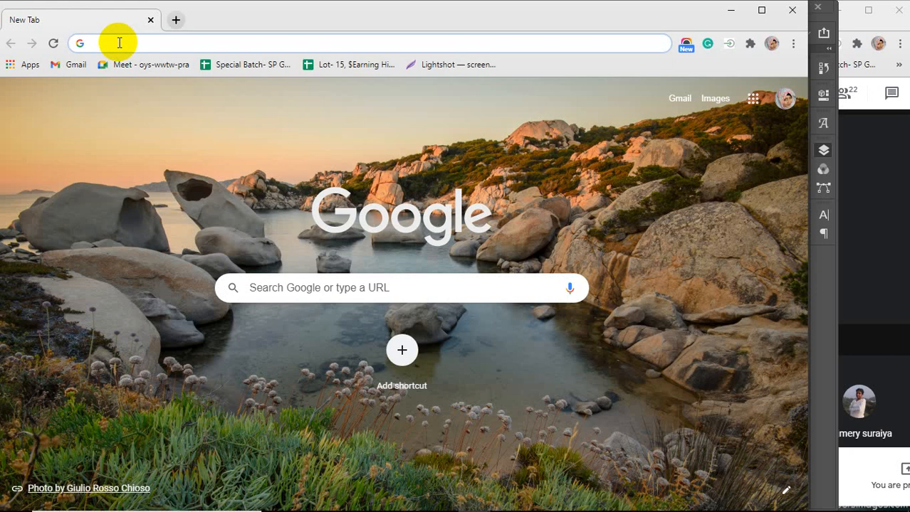
# Search Google Images for hyderabadi biryani
pyautogui.write('hay')
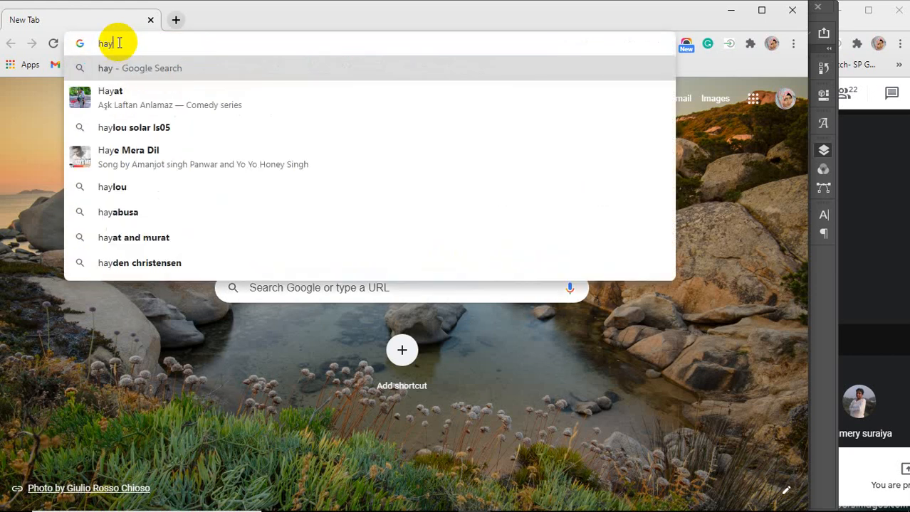
pyautogui.write('dra')
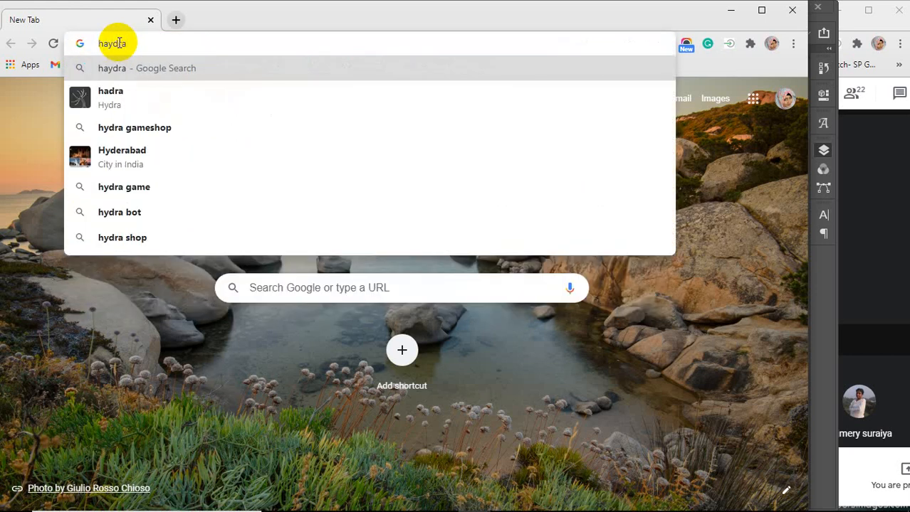
pyautogui.write('bad')
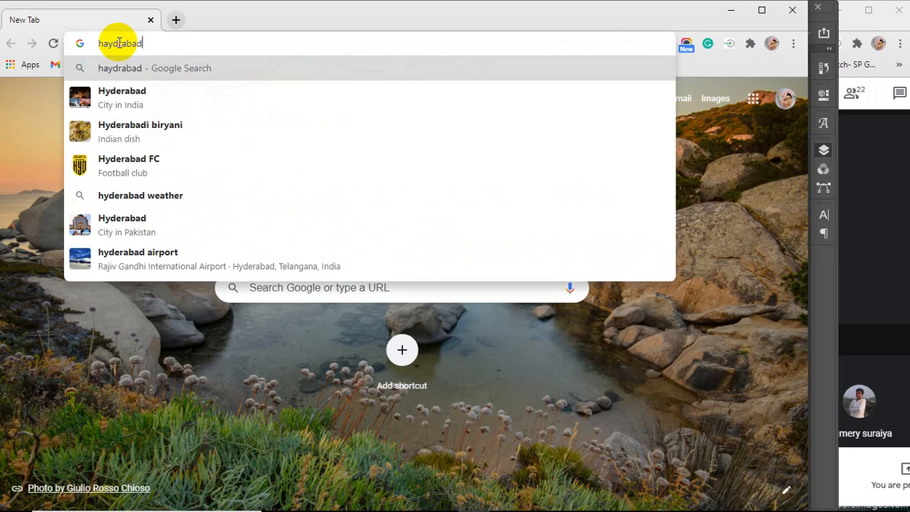
pyautogui.write('i bir')
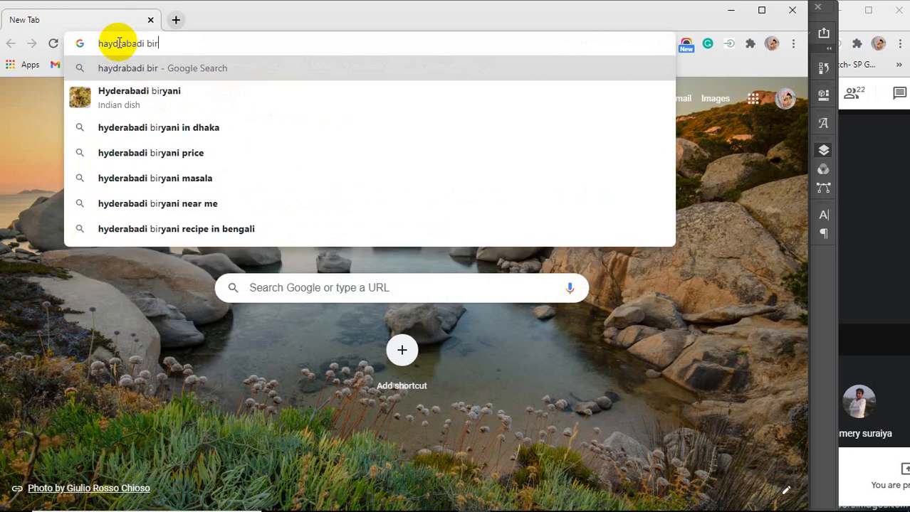
pyautogui.write('yani')
pyautogui.press('Return')
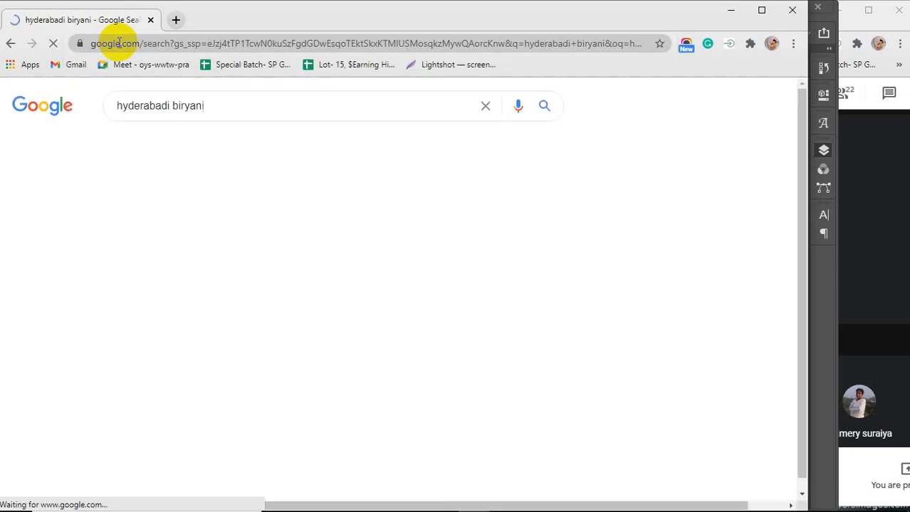
pyautogui.click(180, 146)
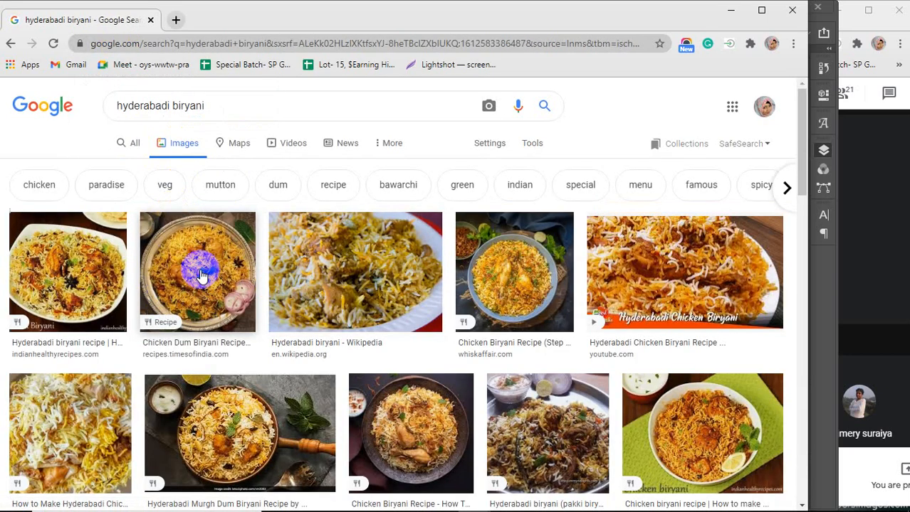
# Browse the biryani image results and preview a couple of the photos
pyautogui.scroll(-1, 202, 275)
pyautogui.scroll(-1, 201, 275)
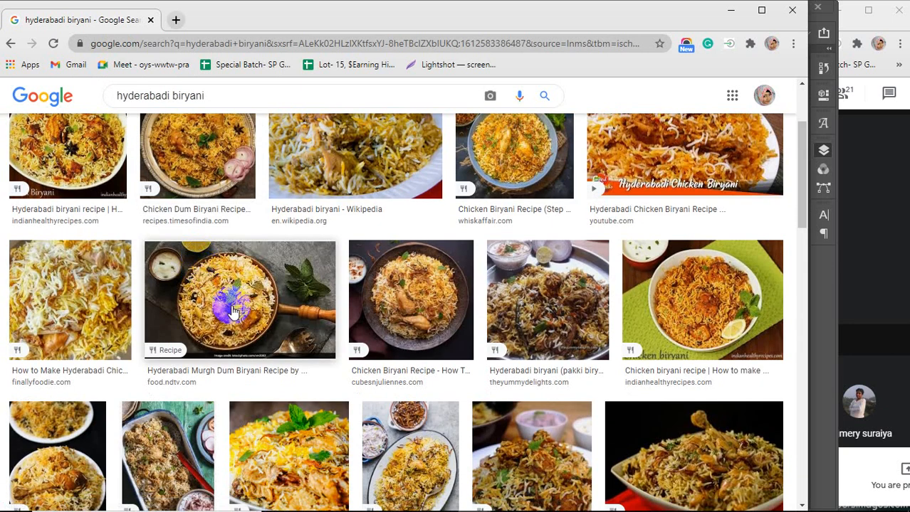
pyautogui.scroll(-3, 234, 311)
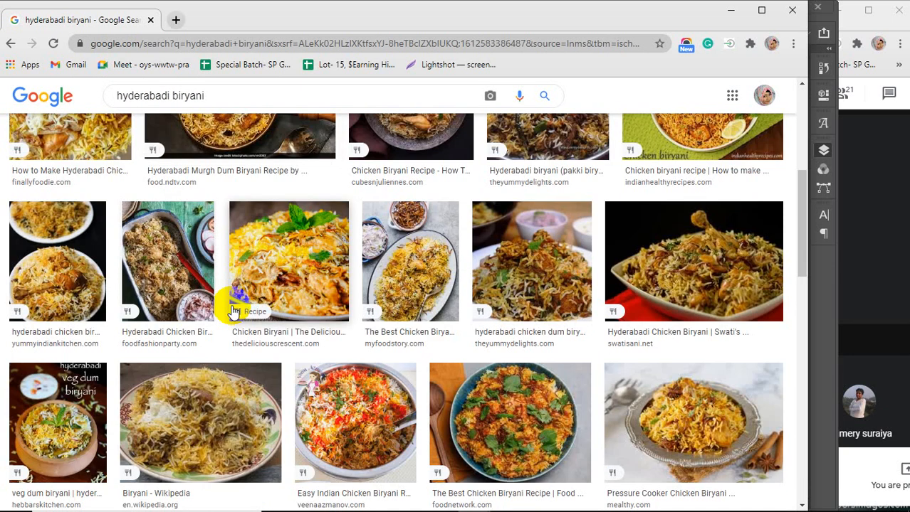
pyautogui.scroll(1, 234, 311)
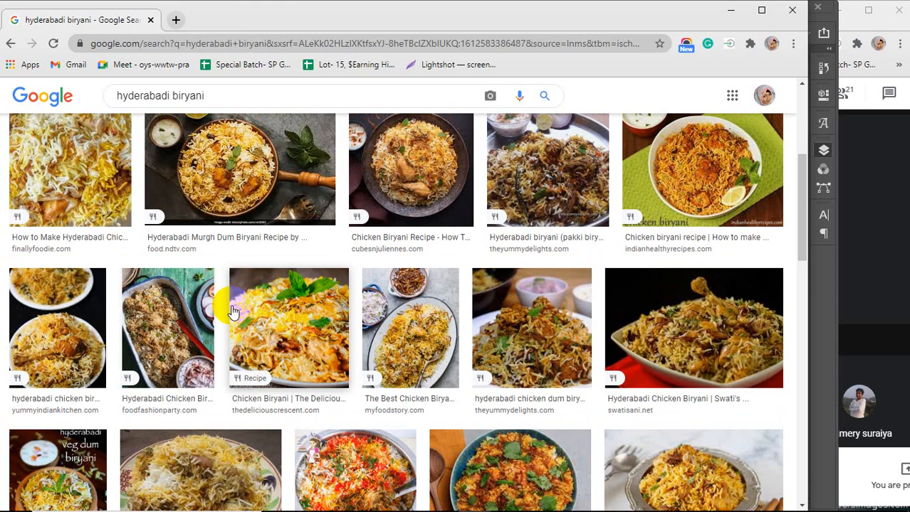
pyautogui.scroll(-1, 463, 333)
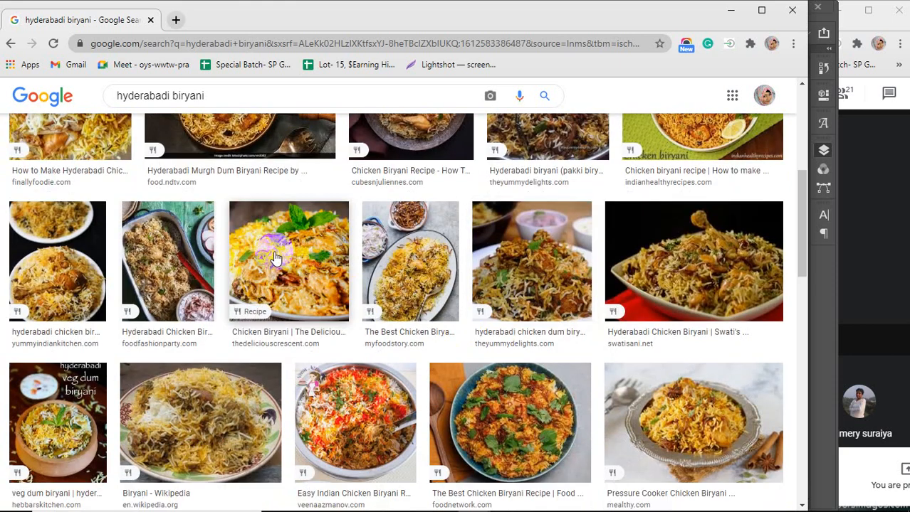
pyautogui.click(411, 263)
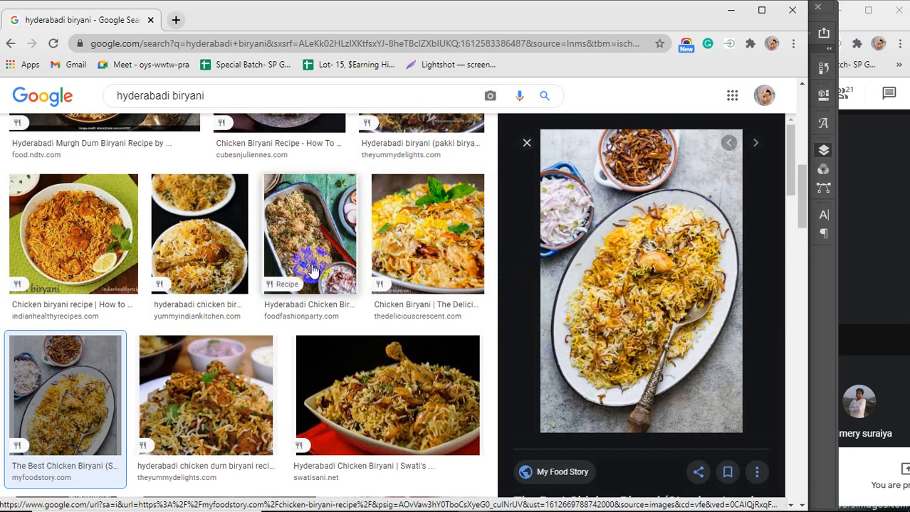
pyautogui.click(75, 230)
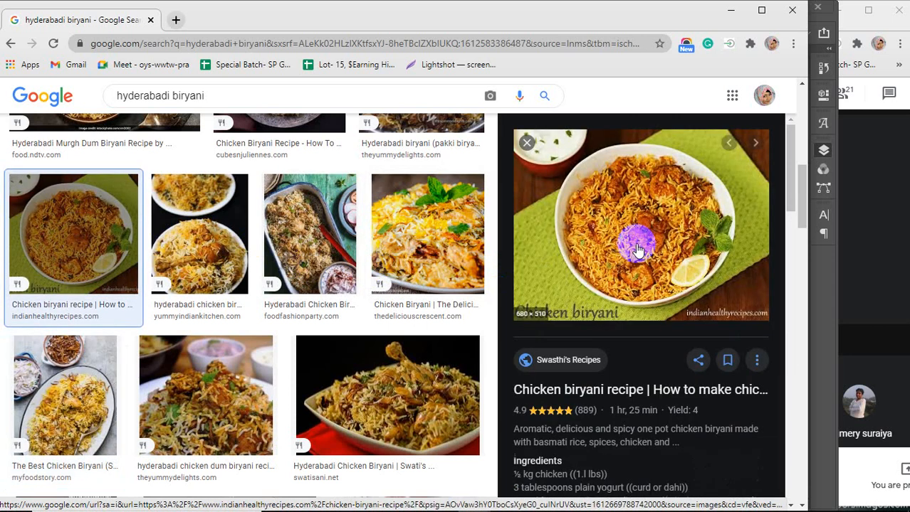
pyautogui.scroll(-4, 420, 278)
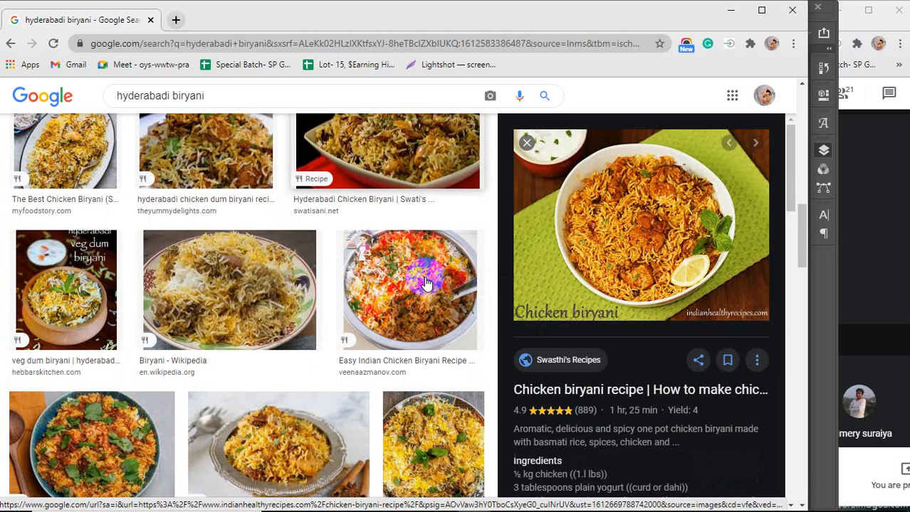
pyautogui.scroll(4, 425, 283)
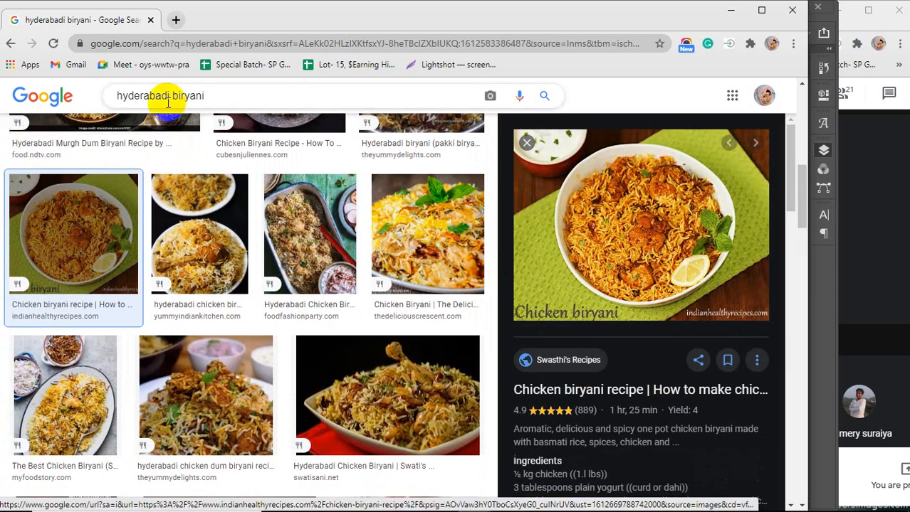
# Replace the search with the suggested query chicken fry in black background
pyautogui.tripleClick(207, 95)
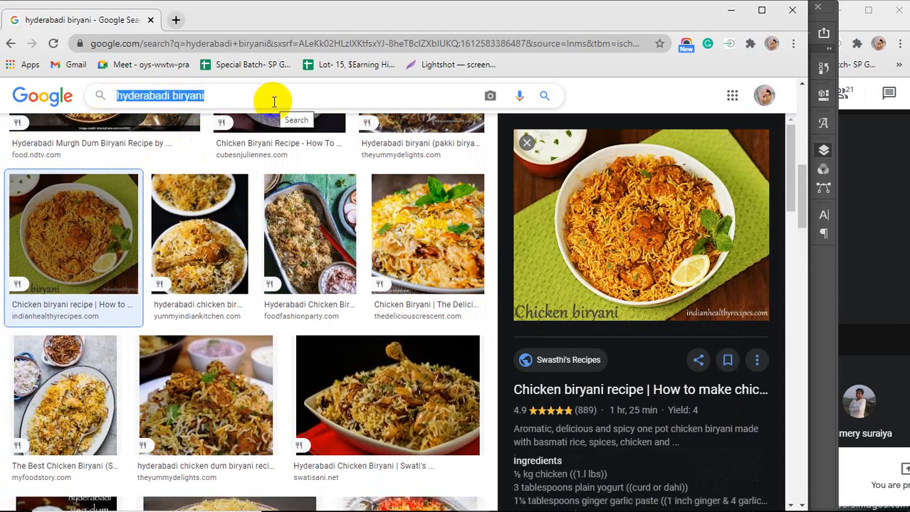
pyautogui.write('c')
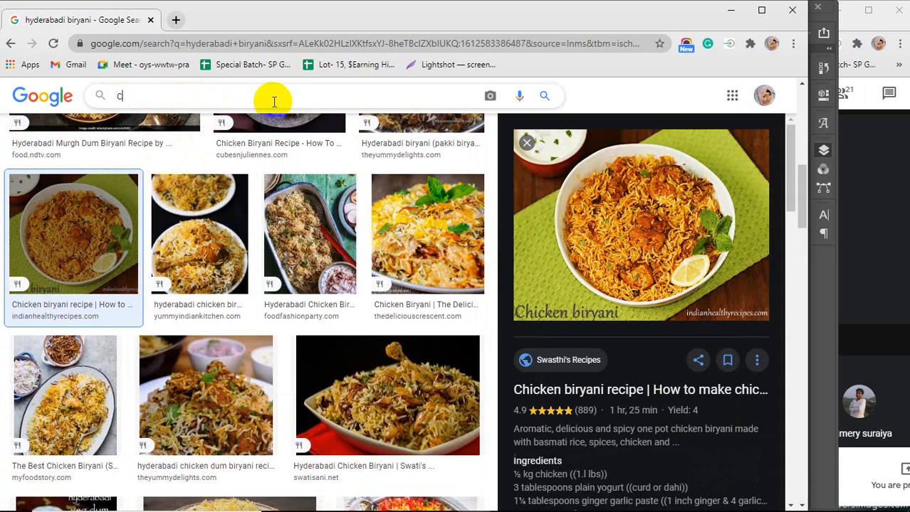
pyautogui.write('hic')
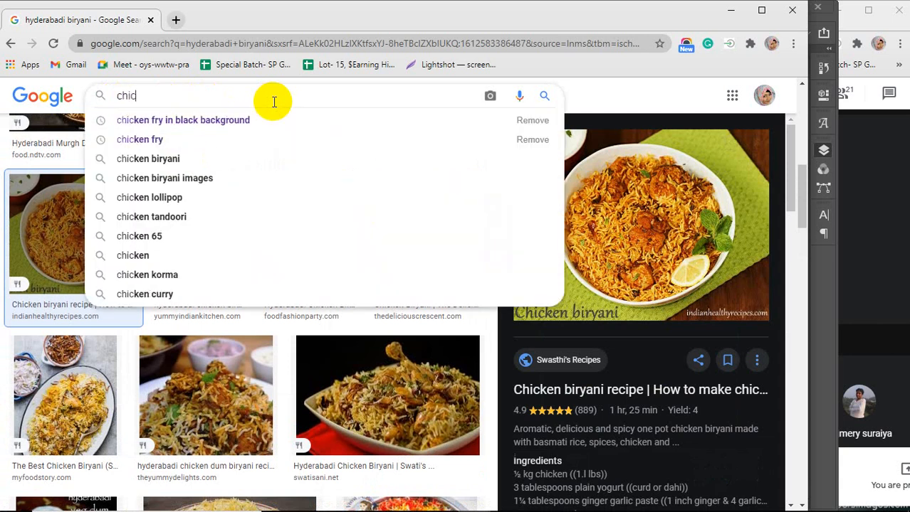
pyautogui.press('Down')
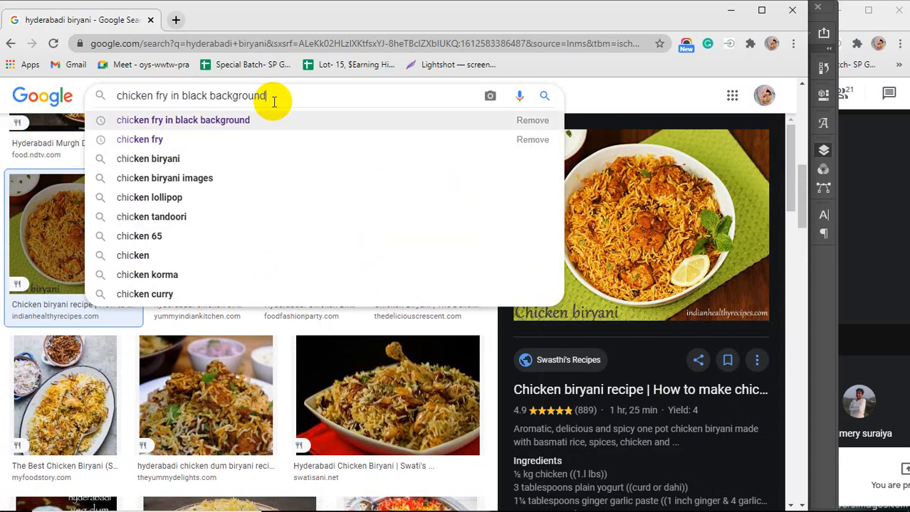
pyautogui.press('Return')
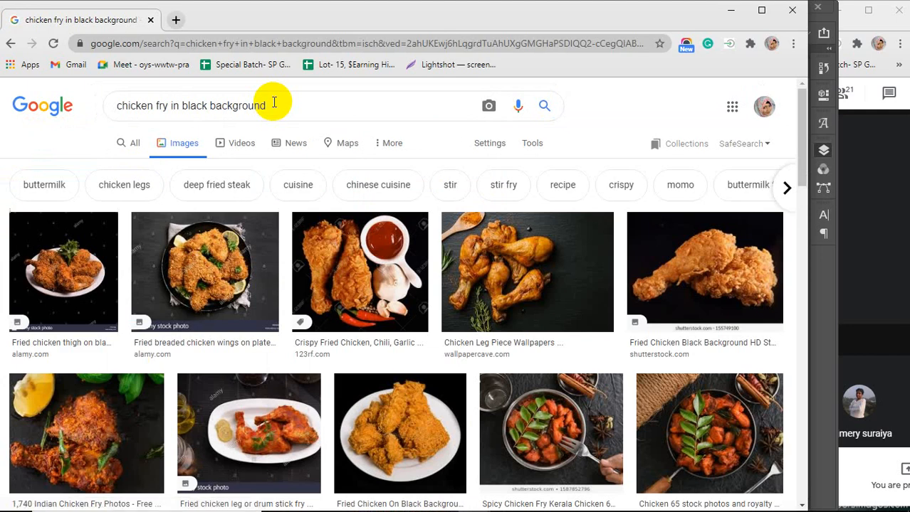
# Browse the chicken fry results and preview a photo along with its related images
pyautogui.scroll(-2, 384, 235)
pyautogui.click(381, 265)
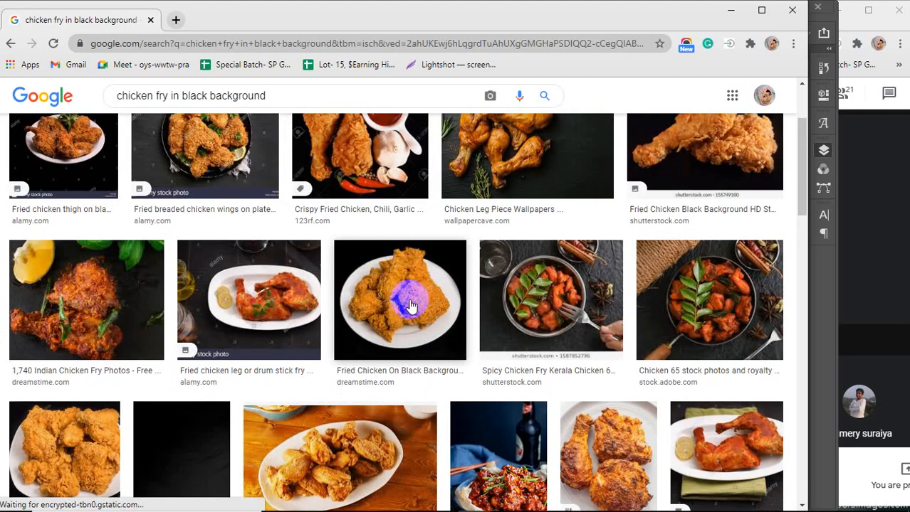
pyautogui.scroll(2, 410, 305)
pyautogui.click(550, 271)
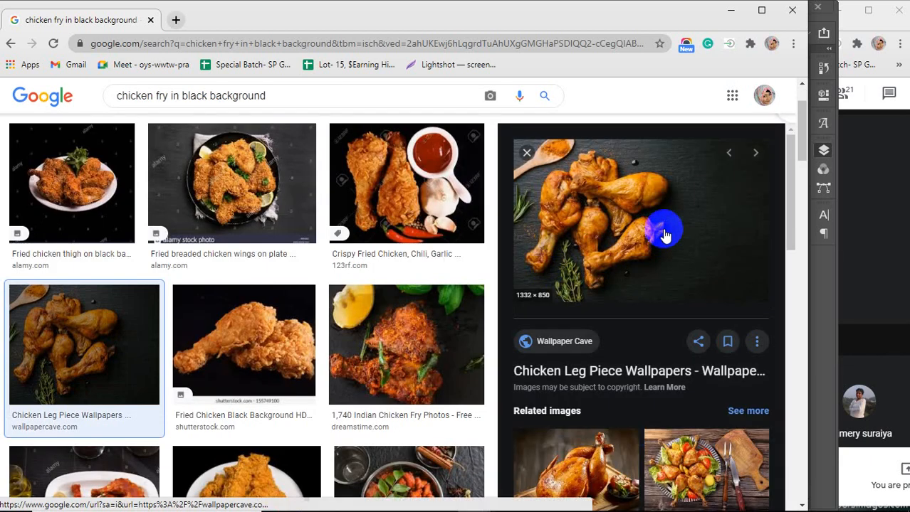
pyautogui.scroll(-3, 663, 234)
pyautogui.scroll(-5, 663, 233)
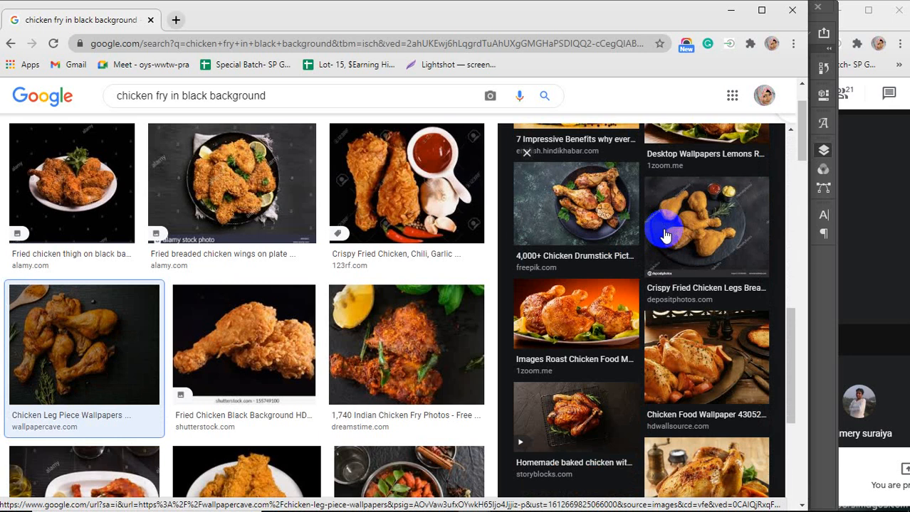
pyautogui.scroll(5, 664, 235)
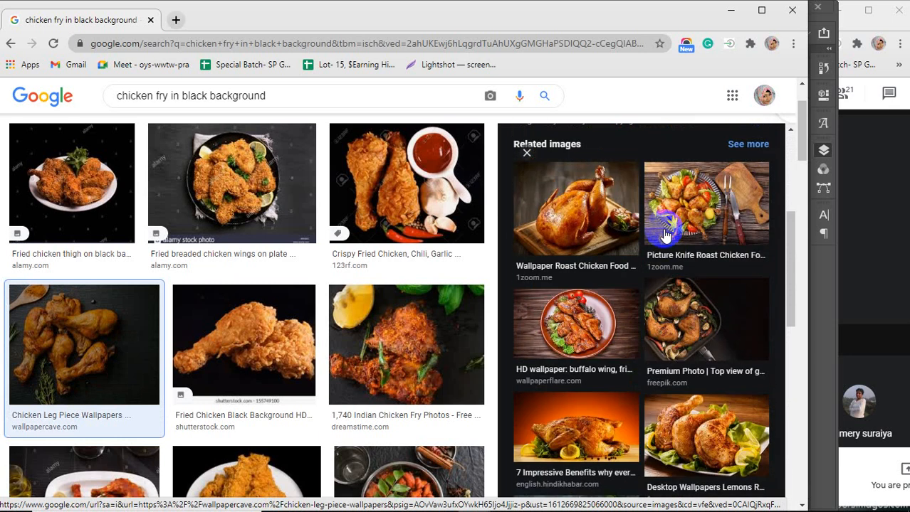
# Copy the Chicken Leg Piece Wallpapers photo from the image results and return to the document
pyautogui.scroll(4, 664, 234)
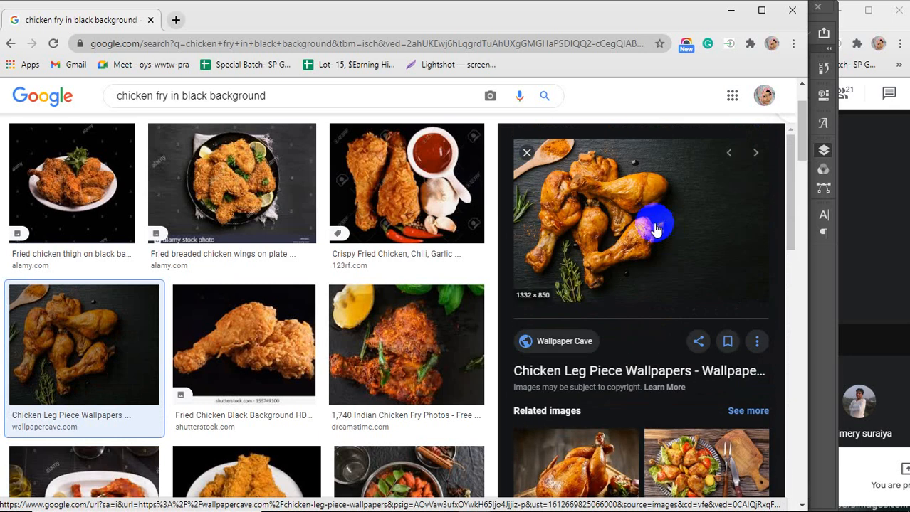
pyautogui.scroll(-8, 663, 234)
pyautogui.click(569, 313)
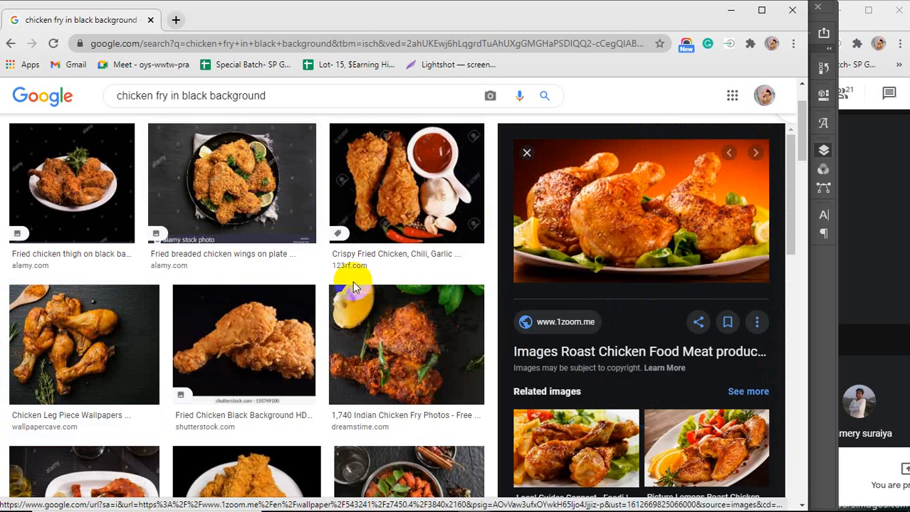
pyautogui.click(103, 342)
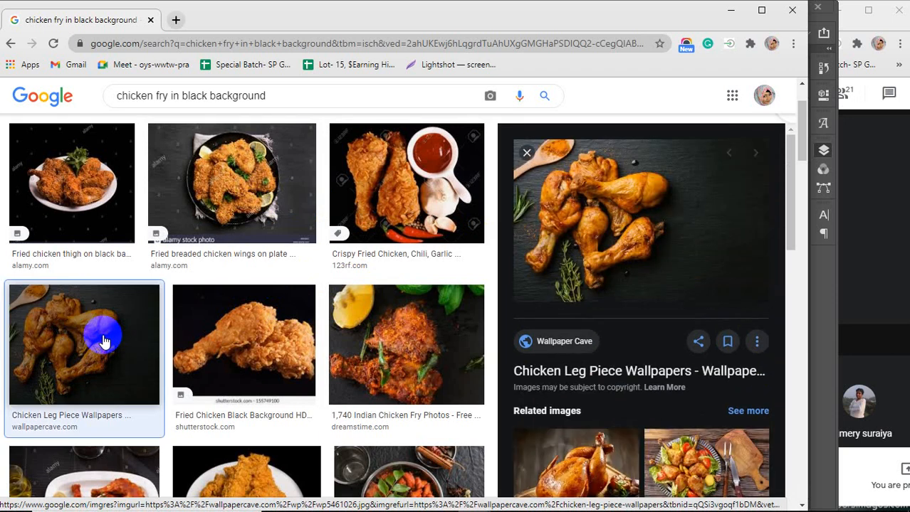
pyautogui.rightClick(647, 210)
pyautogui.click(683, 363)
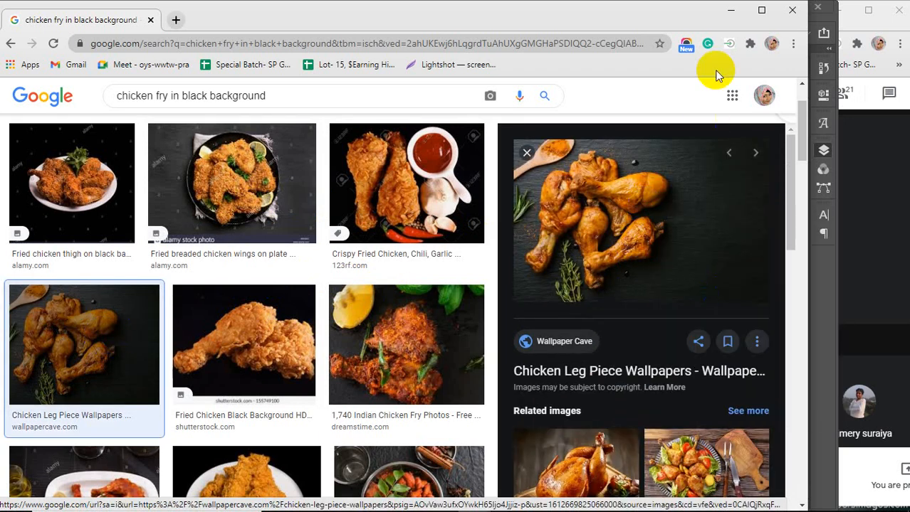
pyautogui.click(733, 12)
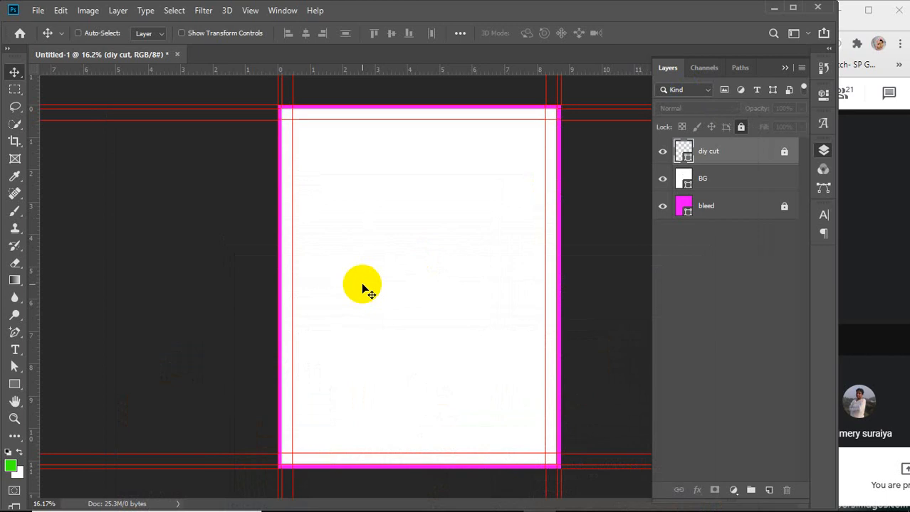
# Paste the chicken photo into the flyer, move it to the top-left corner and scale it to about 191%
pyautogui.hotkey('ctrl', 'v')
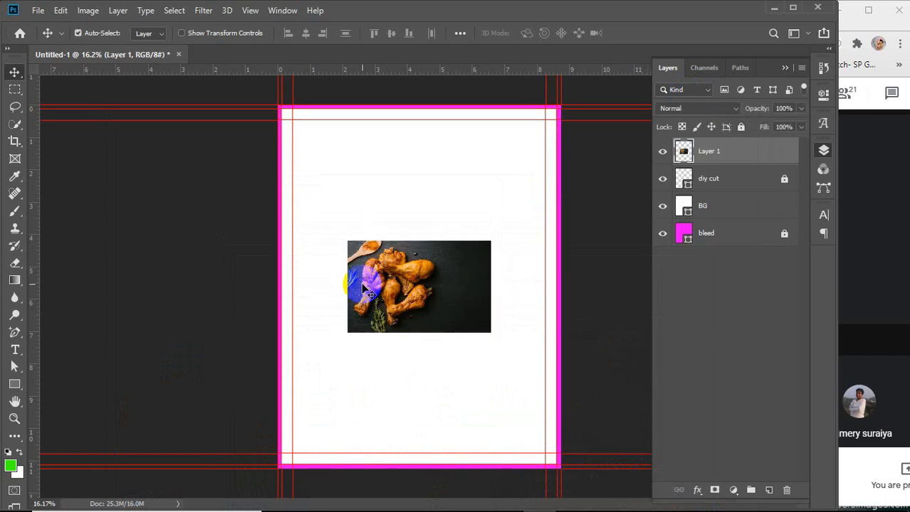
pyautogui.moveTo(441, 304); pyautogui.dragTo(379, 178)
pyautogui.hotkey('ctrl', 't')
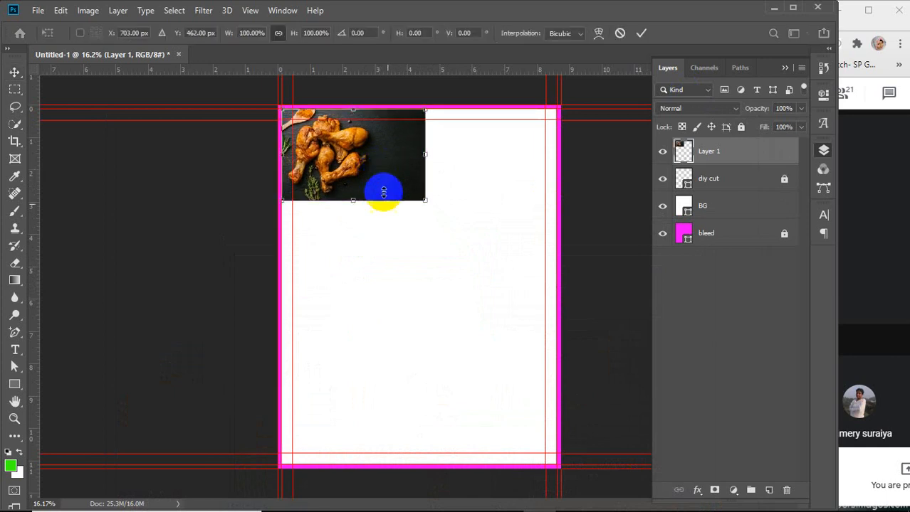
pyautogui.moveTo(425, 200); pyautogui.dragTo(546, 304)
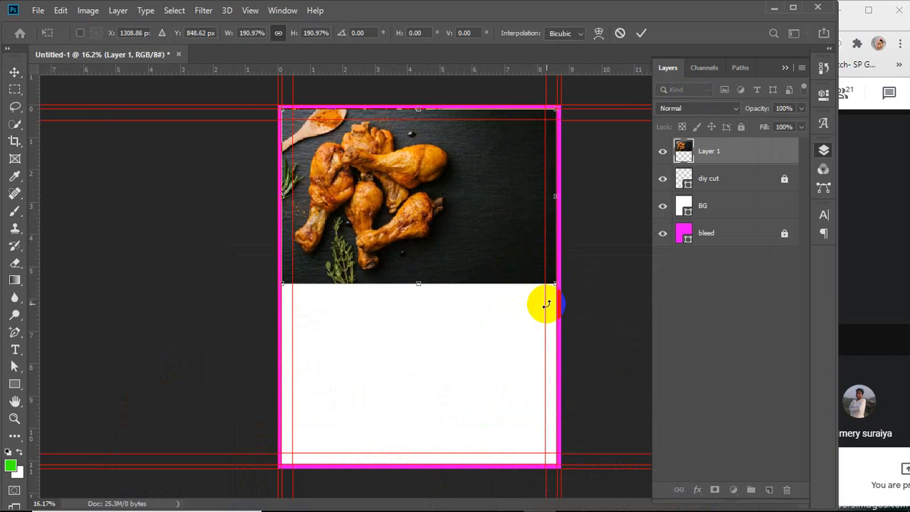
pyautogui.press('Up')
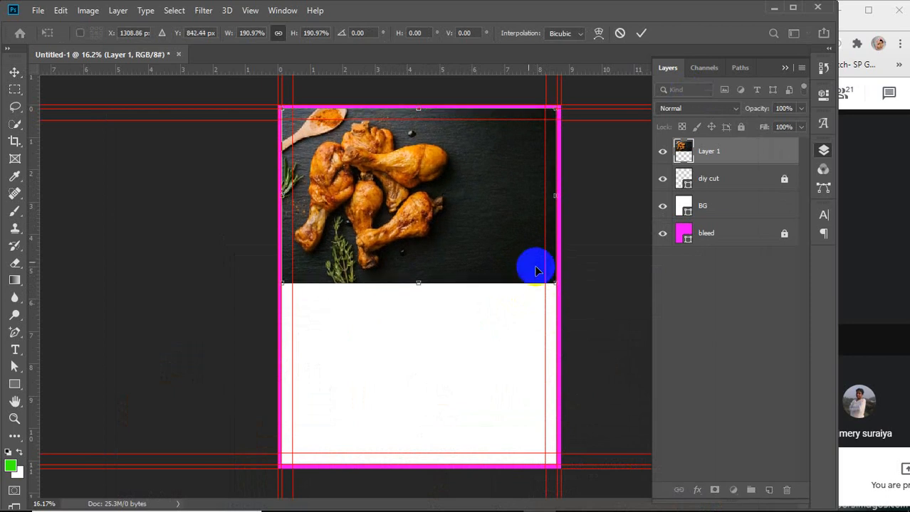
pyautogui.click(640, 33)
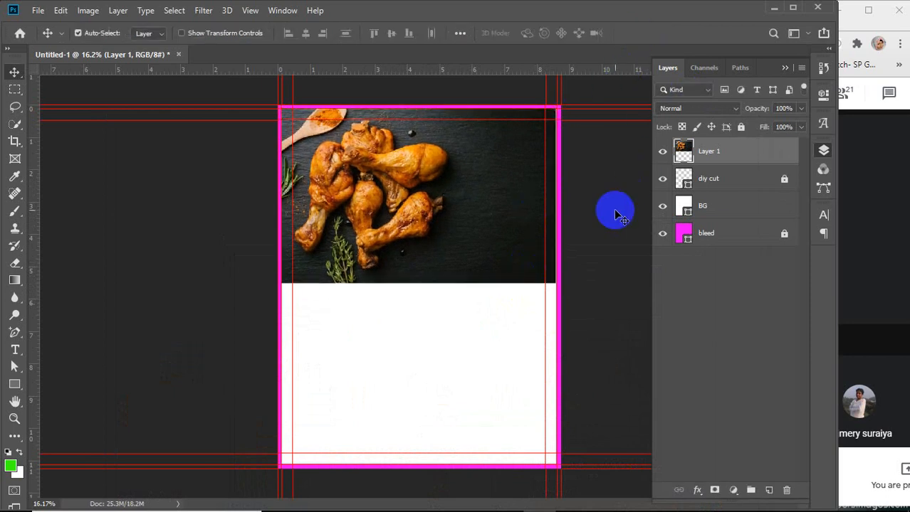
# Stretch the photo's right edge slightly, to about 100.05% width, so it reaches the bleed edge
pyautogui.scroll(1, 565, 137)
pyautogui.scroll(4, 580, 203)
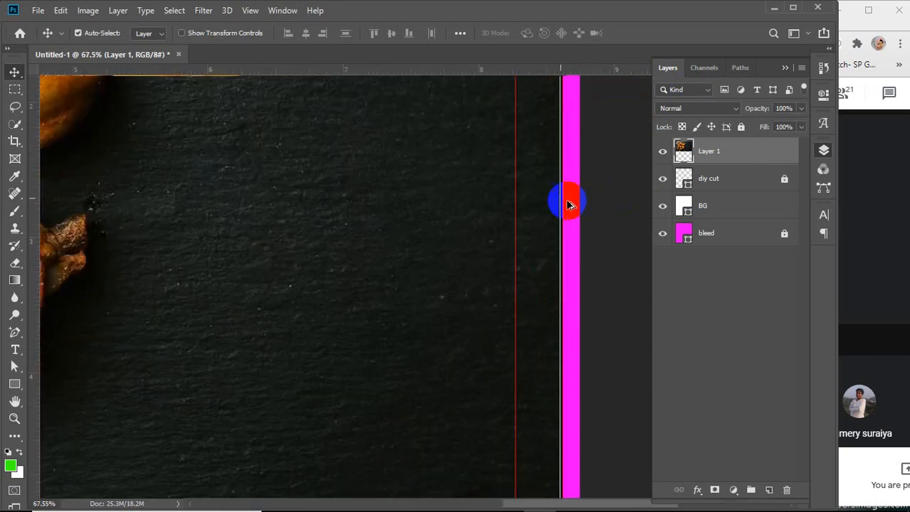
pyautogui.scroll(3, 576, 203)
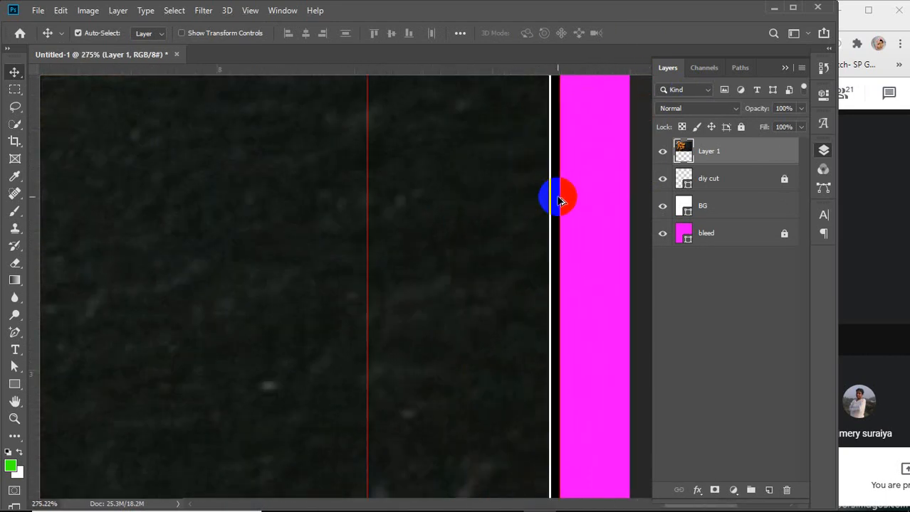
pyautogui.scroll(1, 568, 194)
pyautogui.scroll(1, 552, 202)
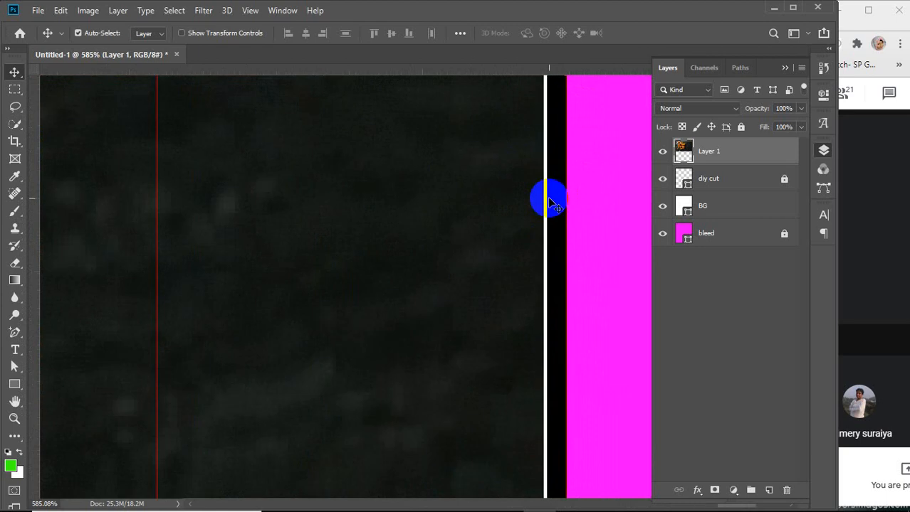
pyautogui.press('ctrl')
pyautogui.hotkey('ctrl', 't')
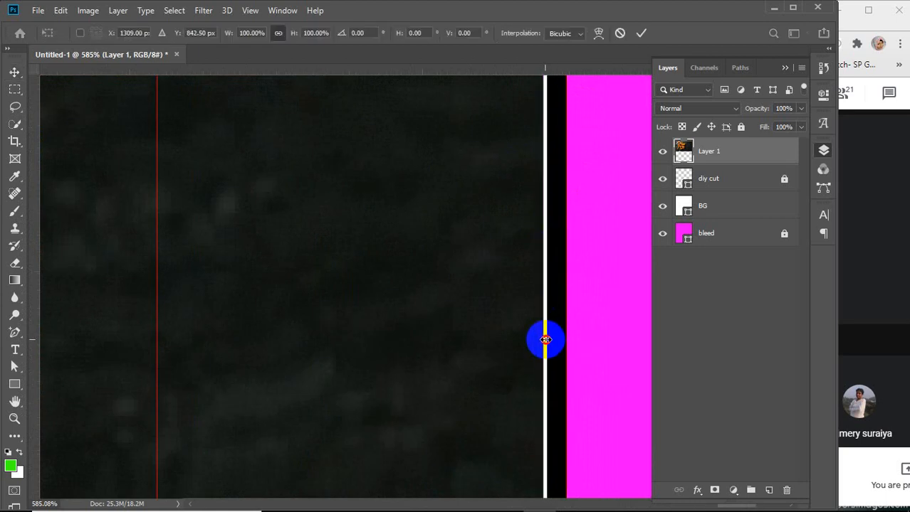
pyautogui.moveTo(545, 340); pyautogui.dragTo(549, 341)
pyautogui.scroll(-6, 549, 340)
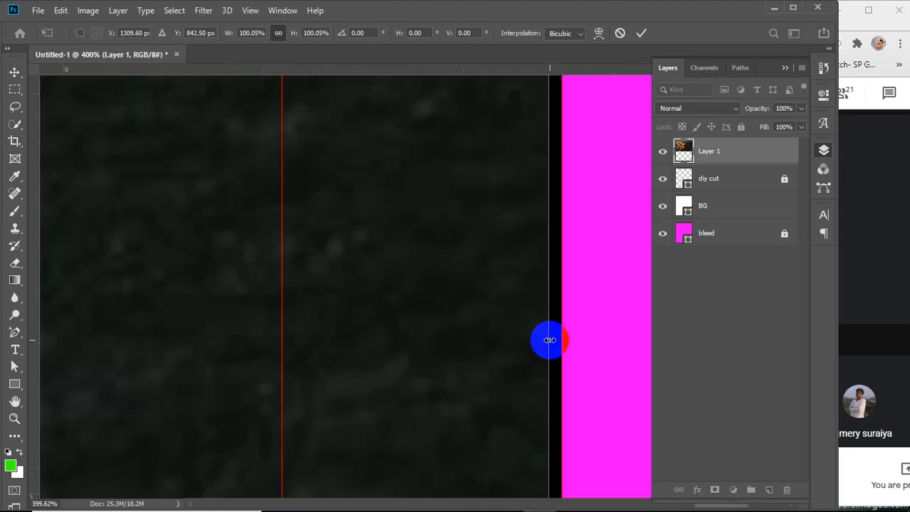
pyautogui.scroll(-6, 549, 340)
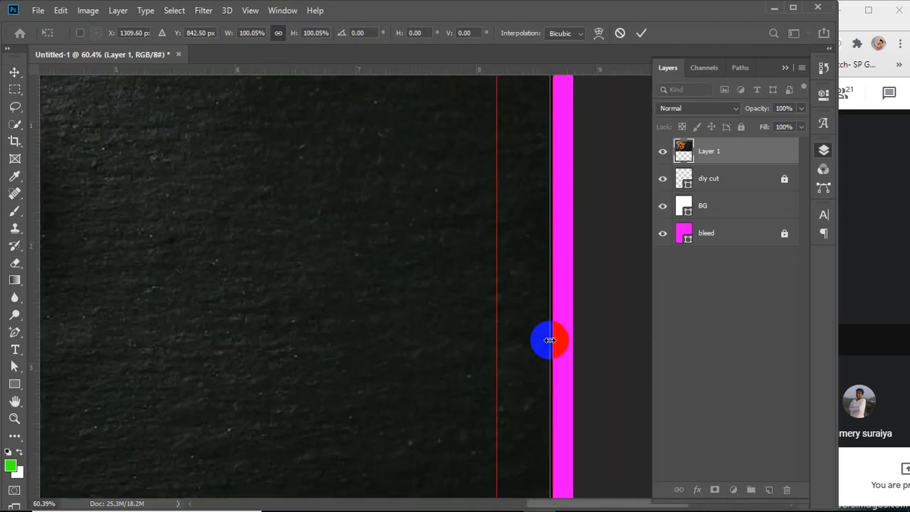
pyautogui.scroll(-1, 549, 341)
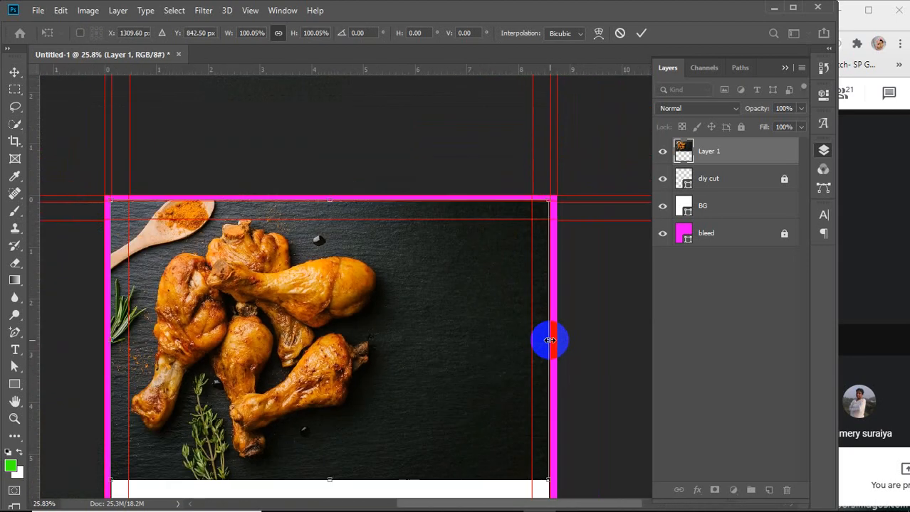
pyautogui.scroll(-1, 549, 340)
pyautogui.moveTo(474, 345); pyautogui.dragTo(487, 290)
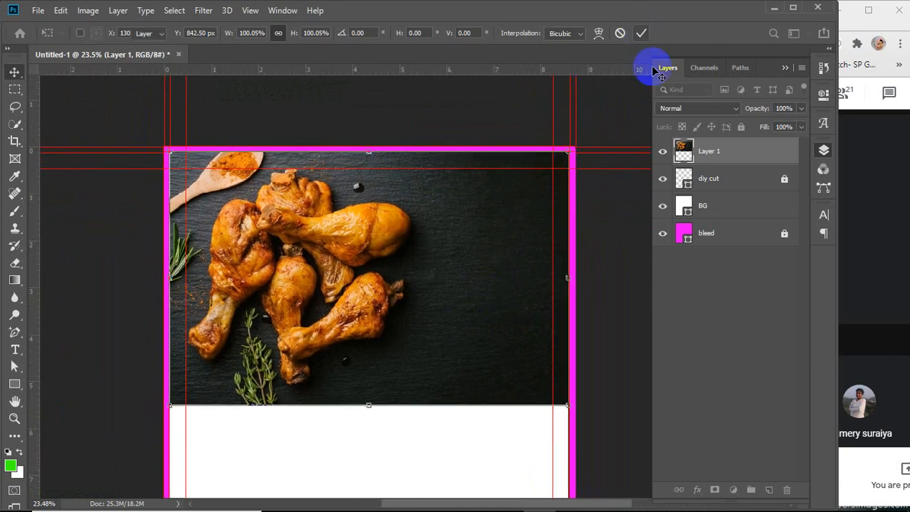
pyautogui.press('Return')
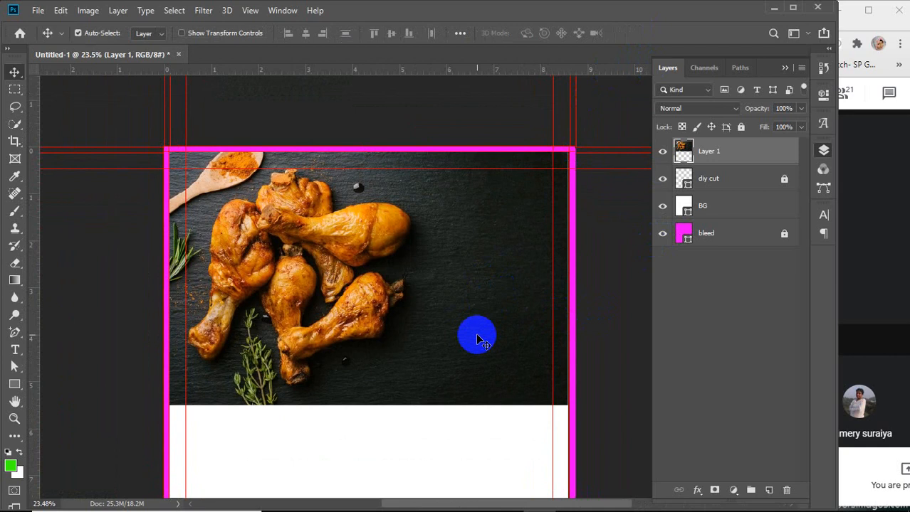
# Start a Pen-tool shape with an anchor on the left edge where the photo ends
pyautogui.scroll(-2, 477, 338)
pyautogui.scroll(-1, 477, 338)
pyautogui.scroll(-1, 475, 334)
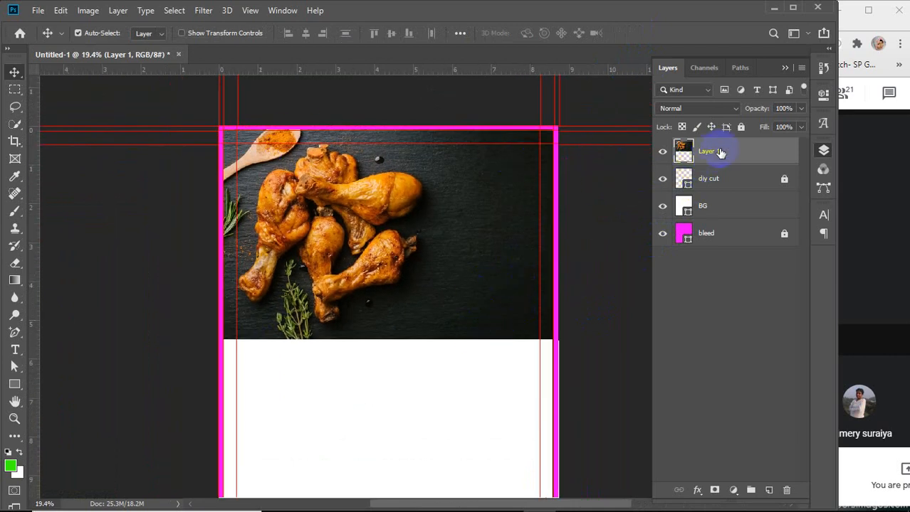
pyautogui.moveTo(14, 333); pyautogui.dragTo(67, 332)
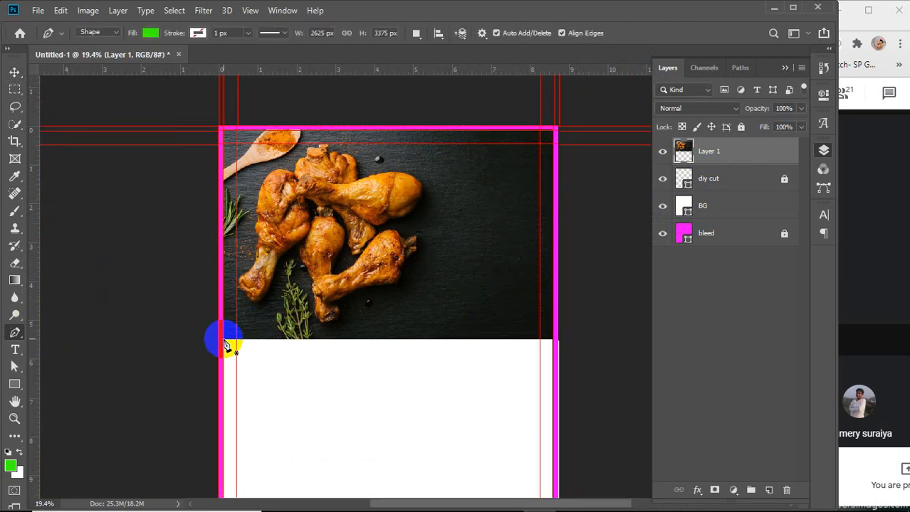
pyautogui.click(225, 343)
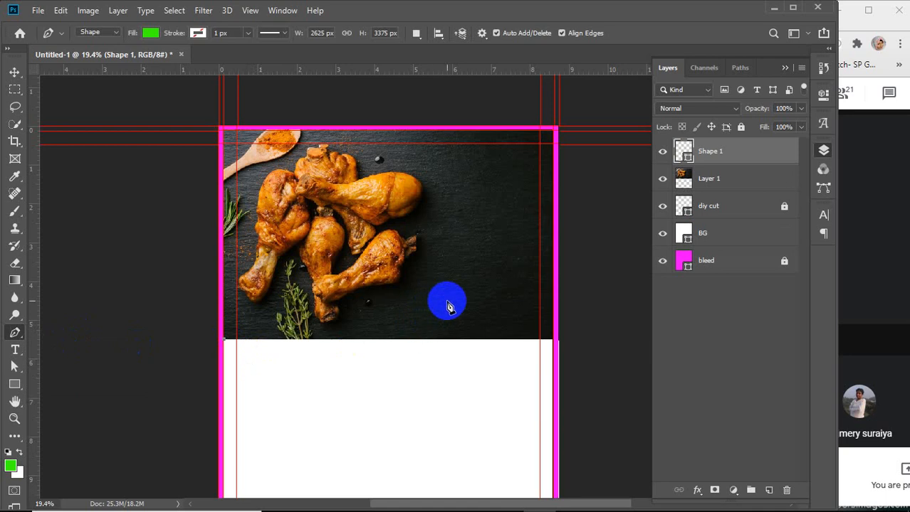
pyautogui.moveTo(451, 296); pyautogui.dragTo(525, 257)
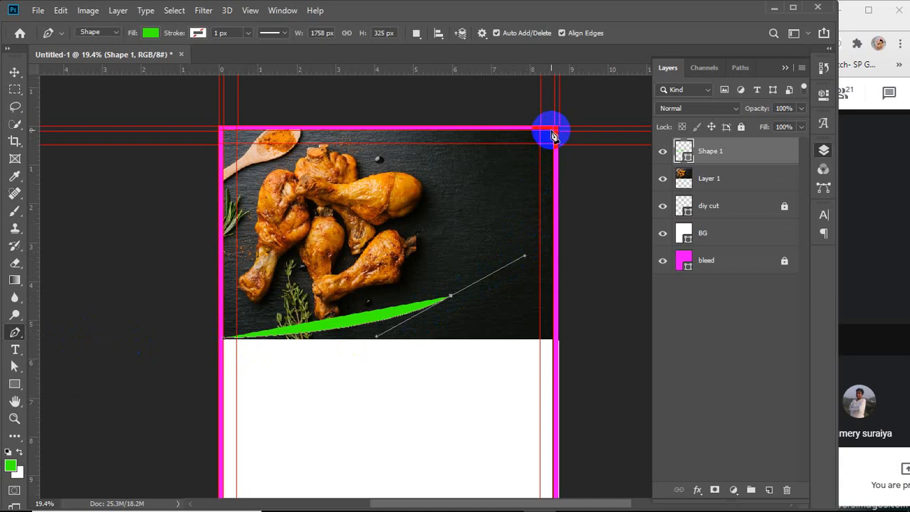
pyautogui.click(553, 135)
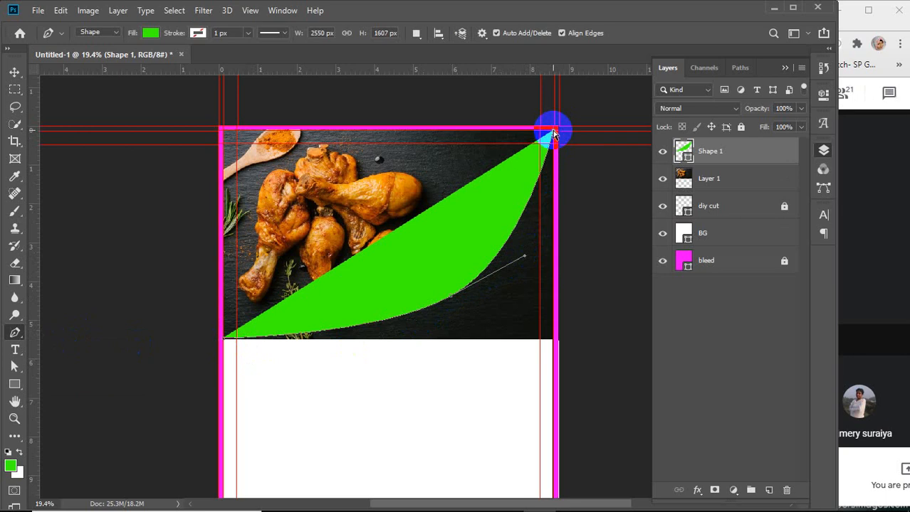
pyautogui.hotkey('ctrl', 'z')
pyautogui.hotkey('ctrl', 'z')
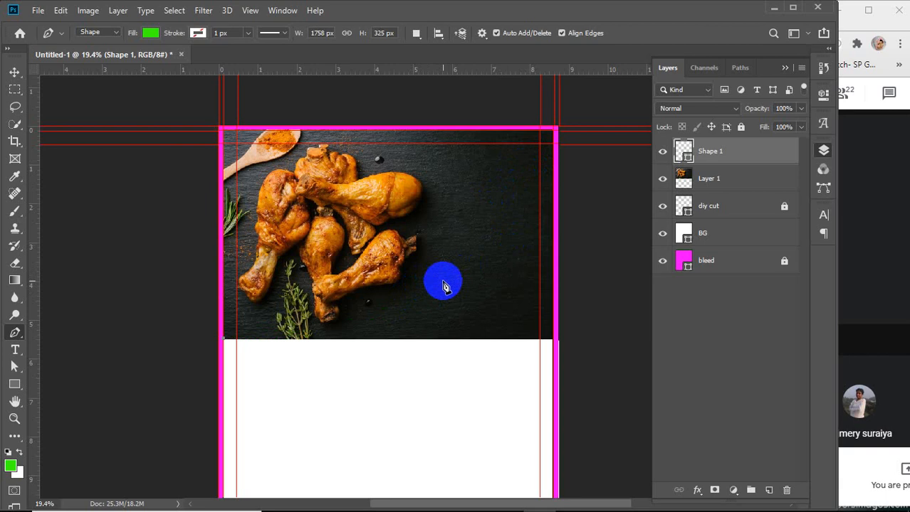
pyautogui.moveTo(442, 284); pyautogui.dragTo(539, 220)
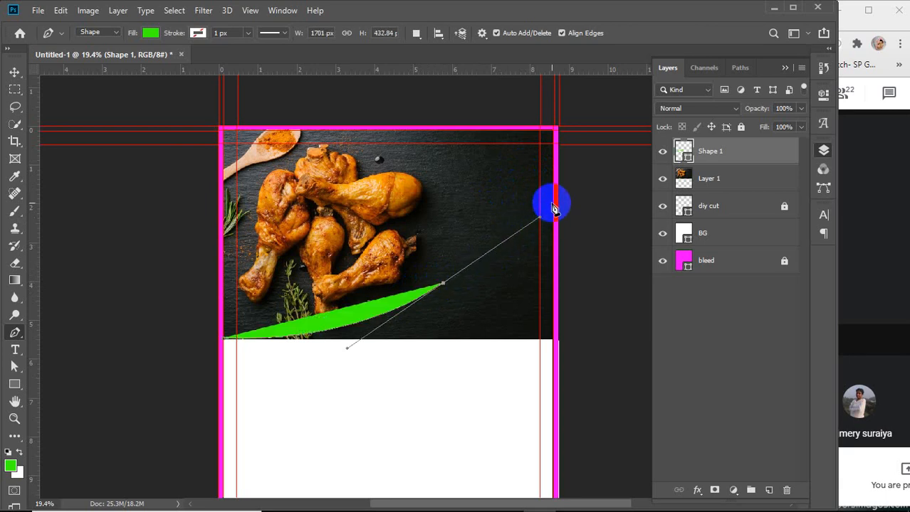
pyautogui.click(554, 206)
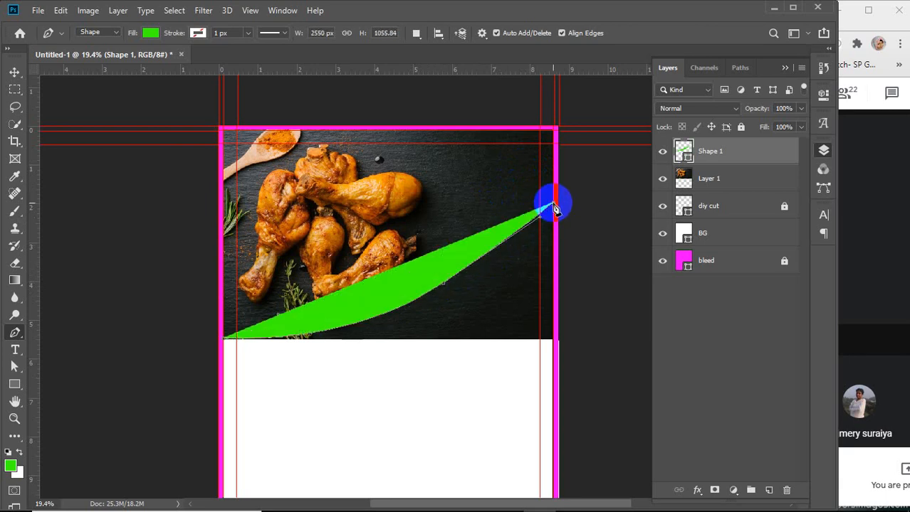
pyautogui.hotkey('ctrl', 'z')
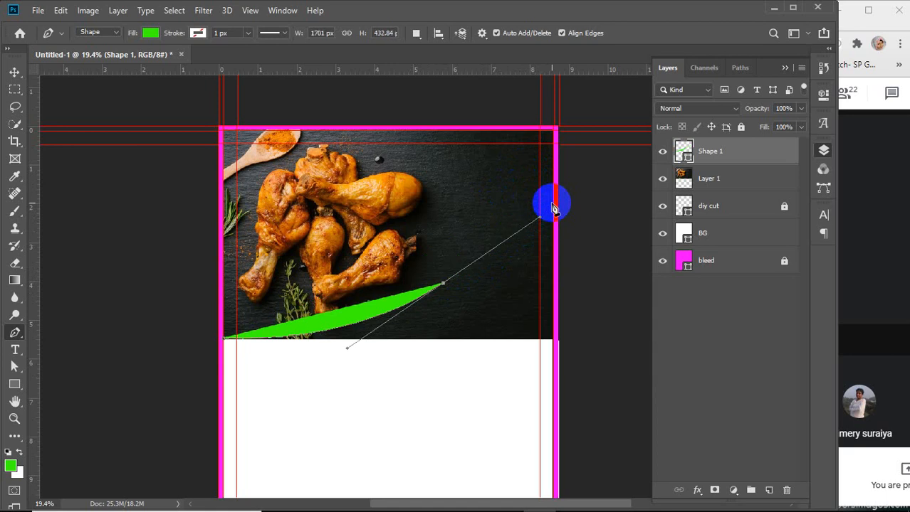
pyautogui.hotkey('ctrl', 'z')
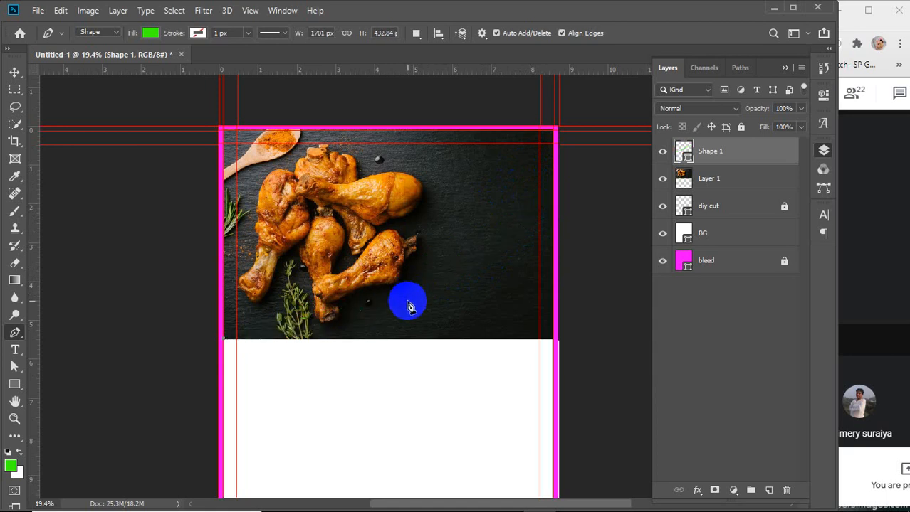
# Curve the shape up to the right edge and end it at the page's top-right corner
pyautogui.moveTo(407, 301); pyautogui.dragTo(496, 264)
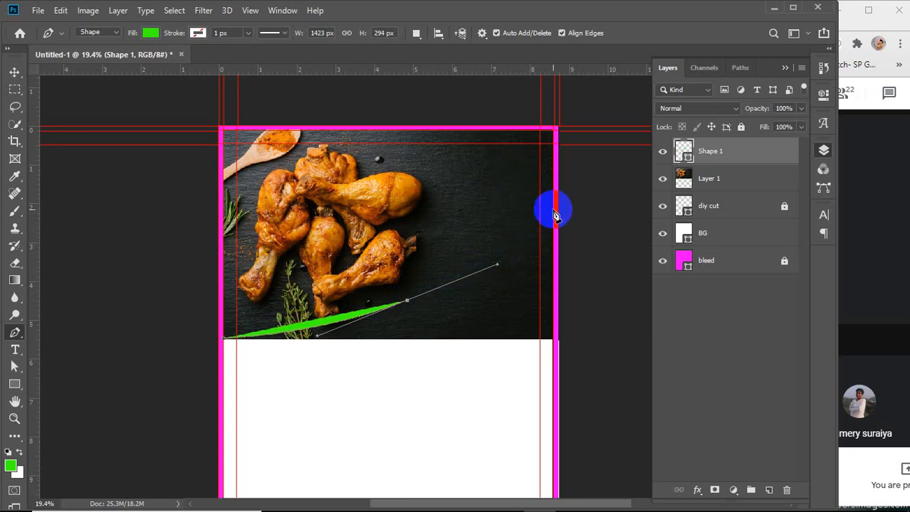
pyautogui.moveTo(555, 213); pyautogui.dragTo(581, 204)
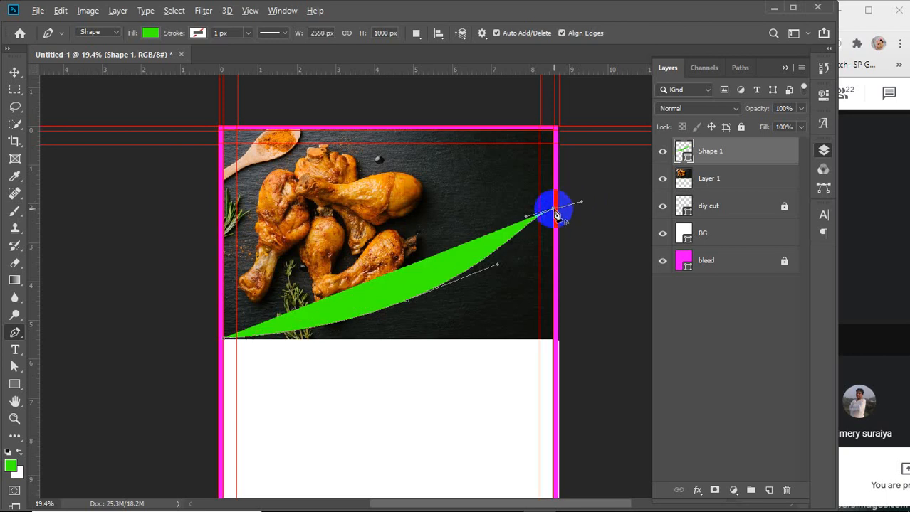
pyautogui.click(555, 132)
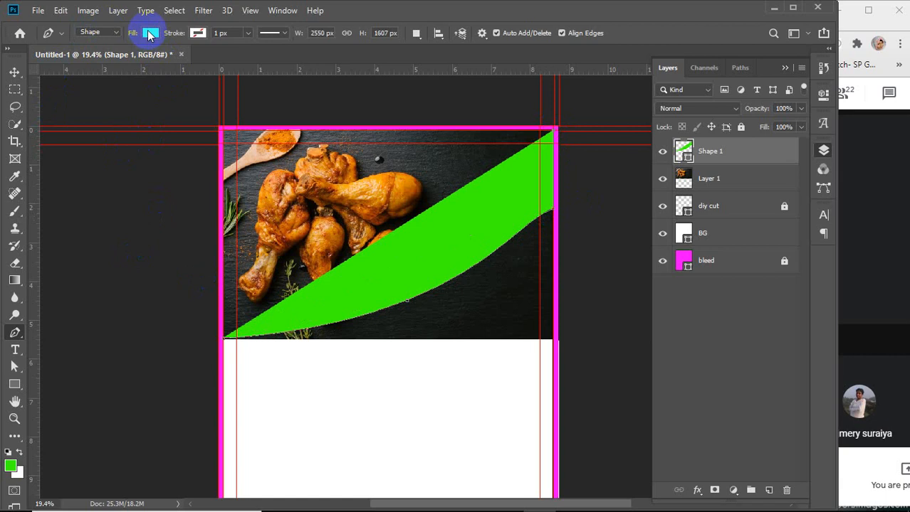
# Try out several fill colours for the curved shape from the recently used swatches
pyautogui.click(93, 32)
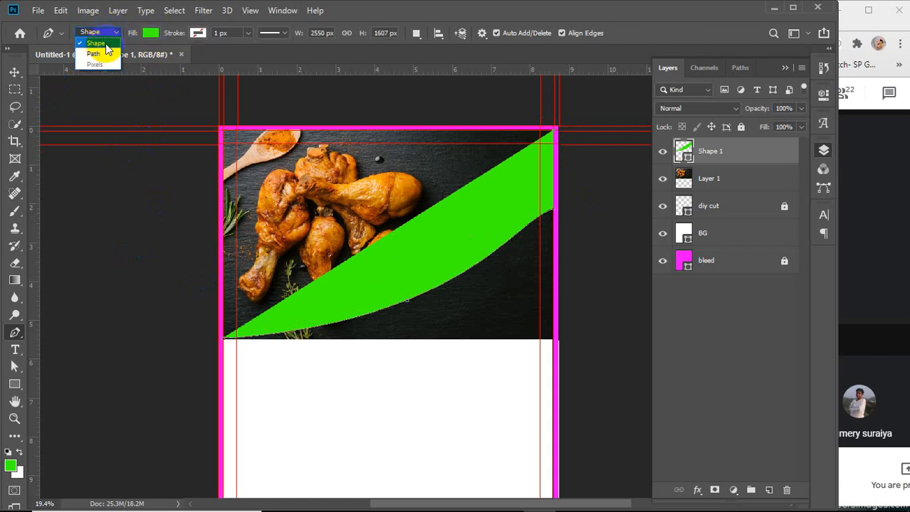
pyautogui.click(147, 32)
pyautogui.click(147, 33)
pyautogui.click(93, 60)
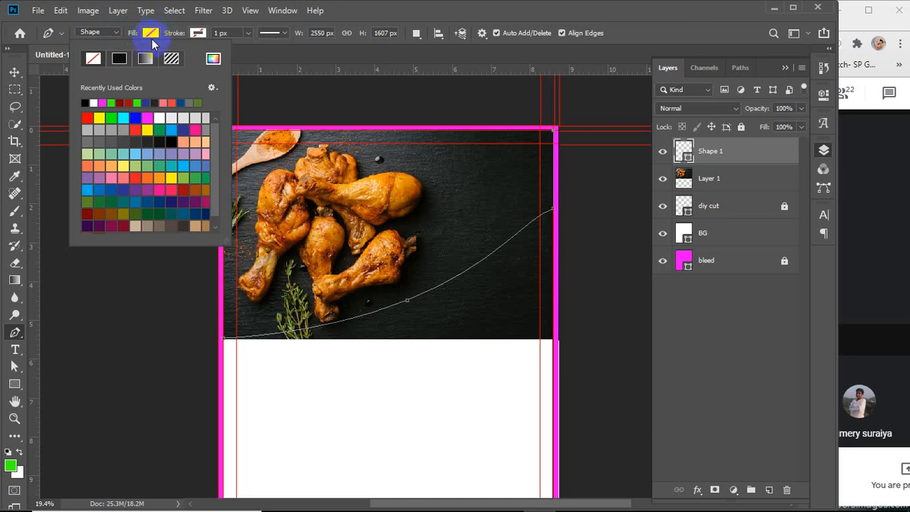
pyautogui.click(111, 104)
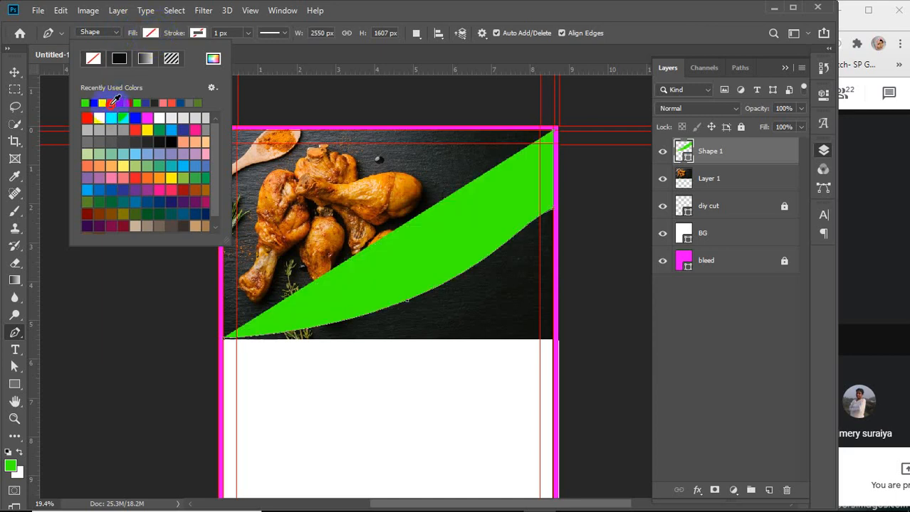
pyautogui.click(103, 116)
pyautogui.click(114, 130)
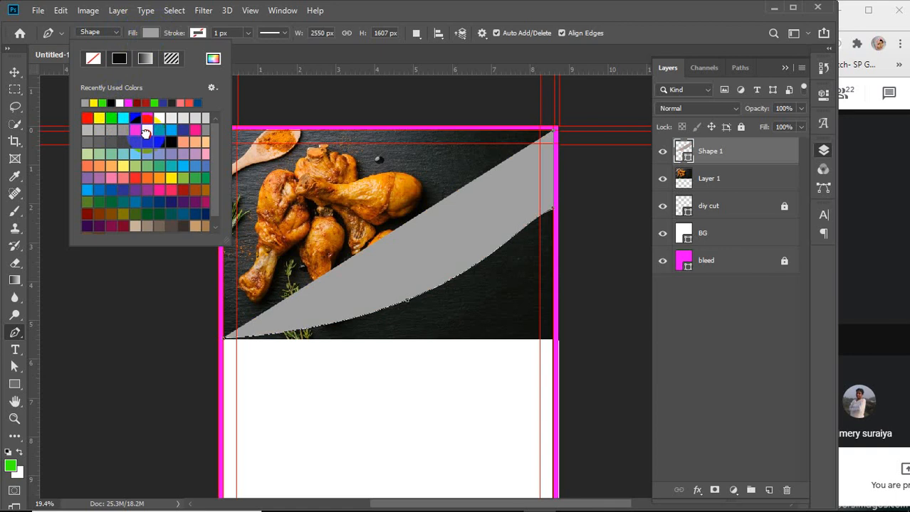
pyautogui.click(145, 132)
pyautogui.click(159, 117)
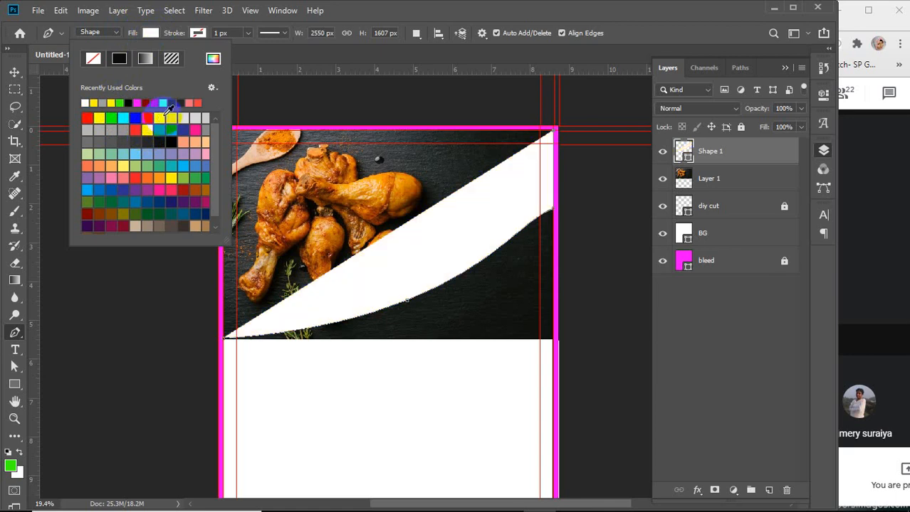
# Set the curved shape's fill to a salmon-pink swatch
pyautogui.click(152, 34)
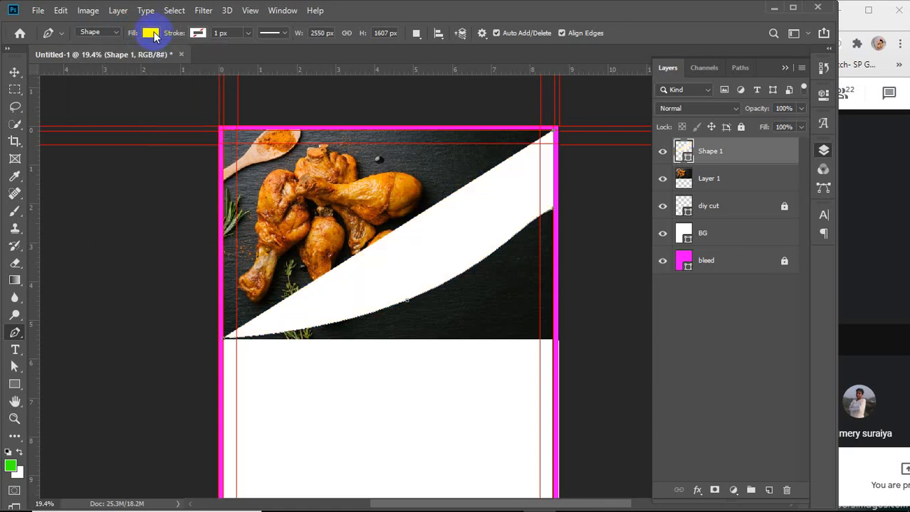
pyautogui.click(151, 33)
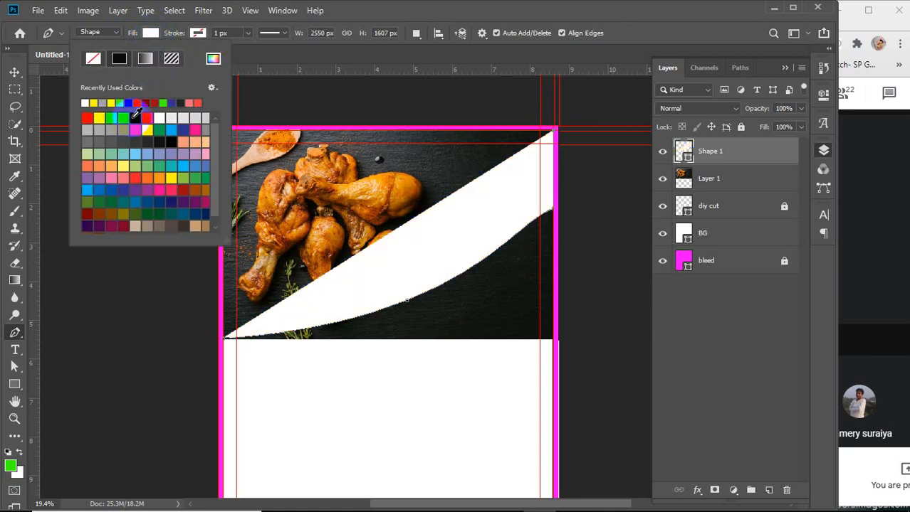
pyautogui.click(151, 102)
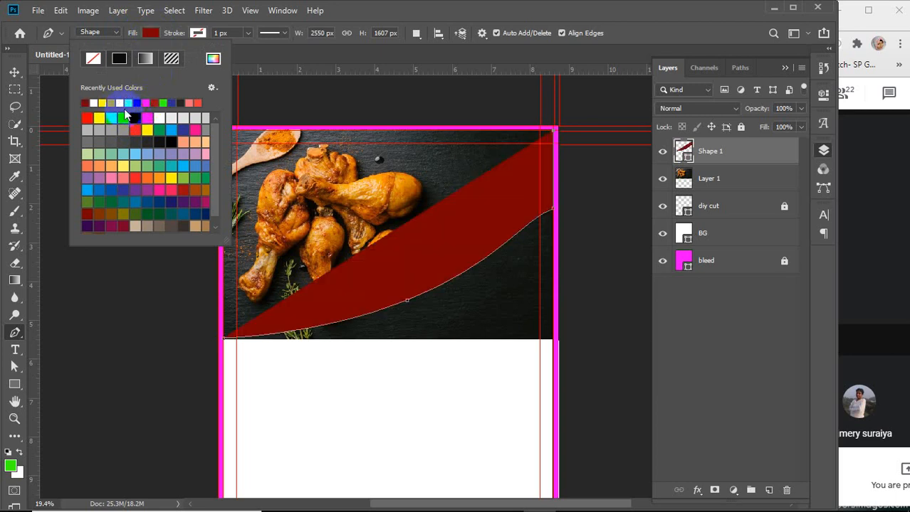
pyautogui.click(197, 102)
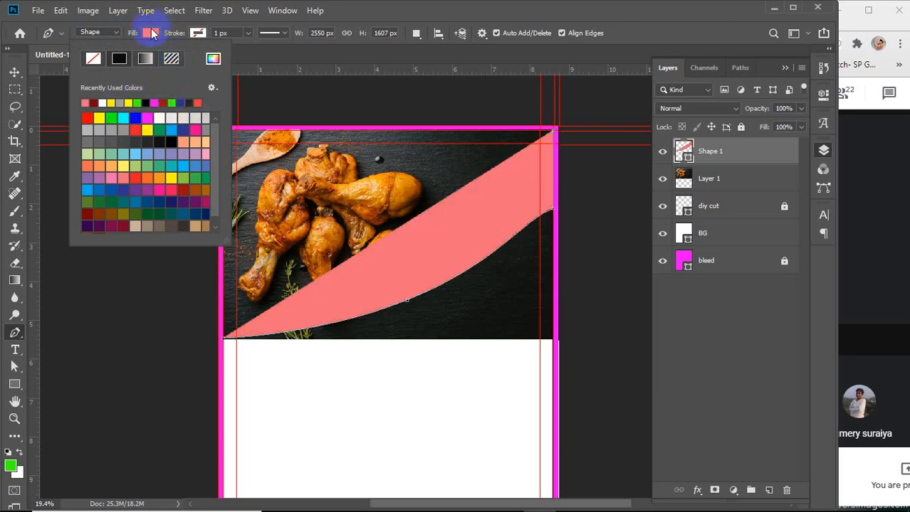
pyautogui.click(150, 33)
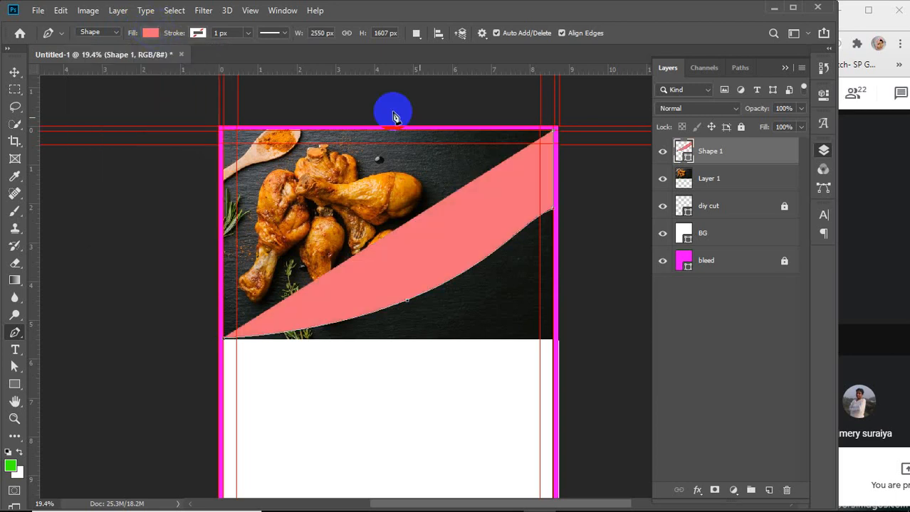
# Extend the shape with an anchor at the page's top-left corner and close it at its starting point
pyautogui.click(224, 132)
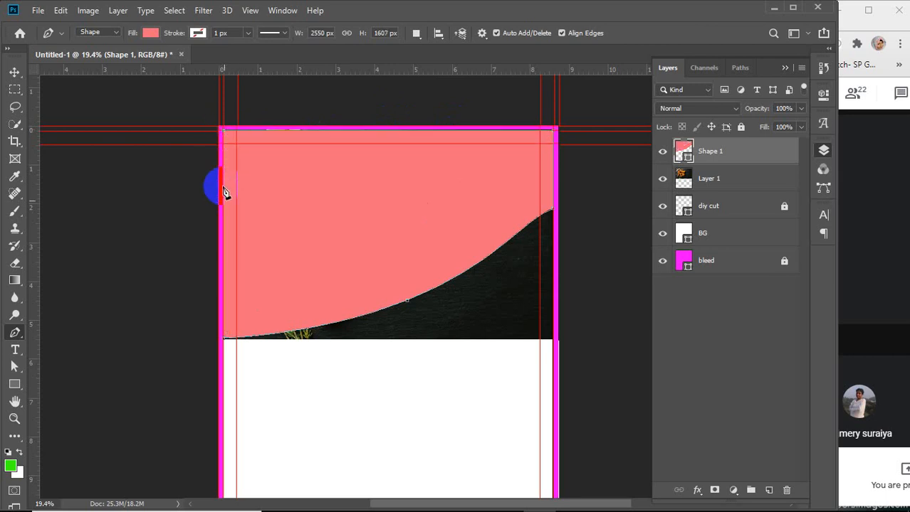
pyautogui.click(225, 340)
pyautogui.press('v')
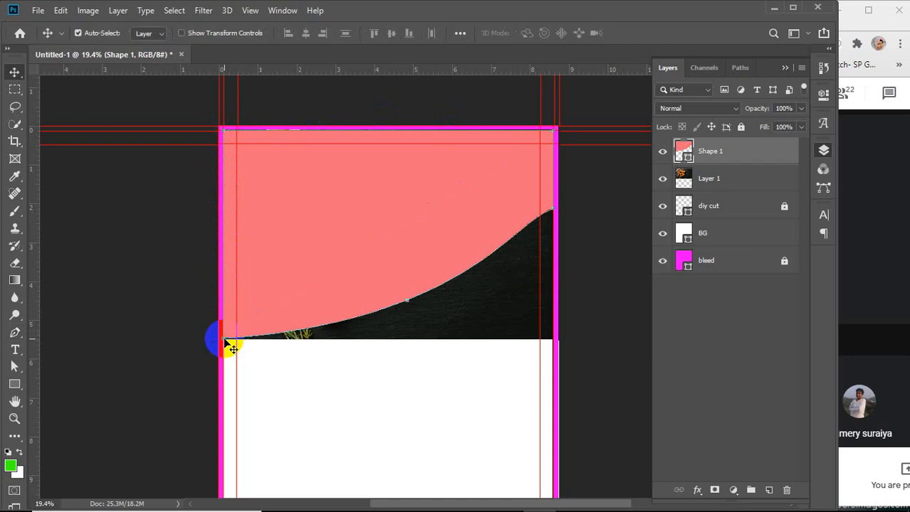
pyautogui.press('Return')
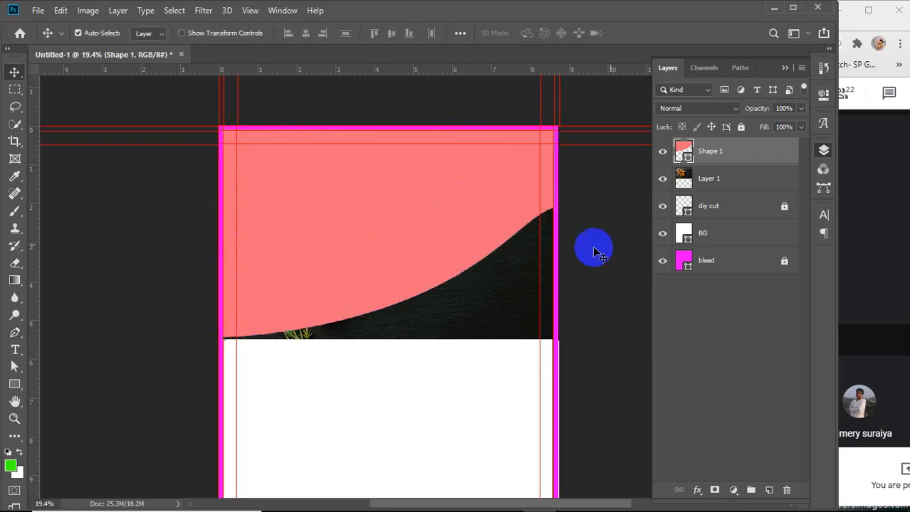
# Place the shape layer below the photo layer and clip the photo into the shape
pyautogui.moveTo(747, 153); pyautogui.dragTo(743, 195)
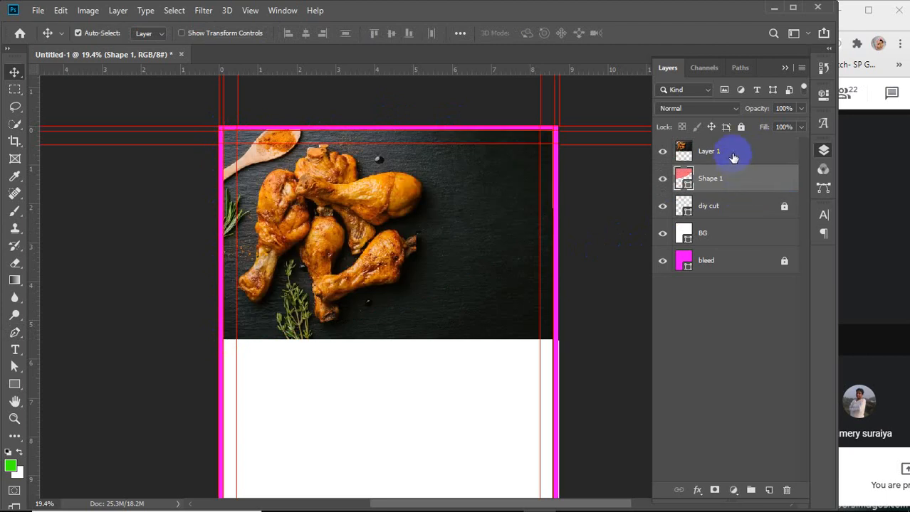
pyautogui.click(733, 152)
pyautogui.moveTo(733, 152)
pyautogui.mouseDown()
pyautogui.moveTo(745, 170)
pyautogui.moveTo(742, 161)
pyautogui.mouseUp()
pyautogui.keyDown('alt'); pyautogui.click(742, 163); pyautogui.keyUp('alt')
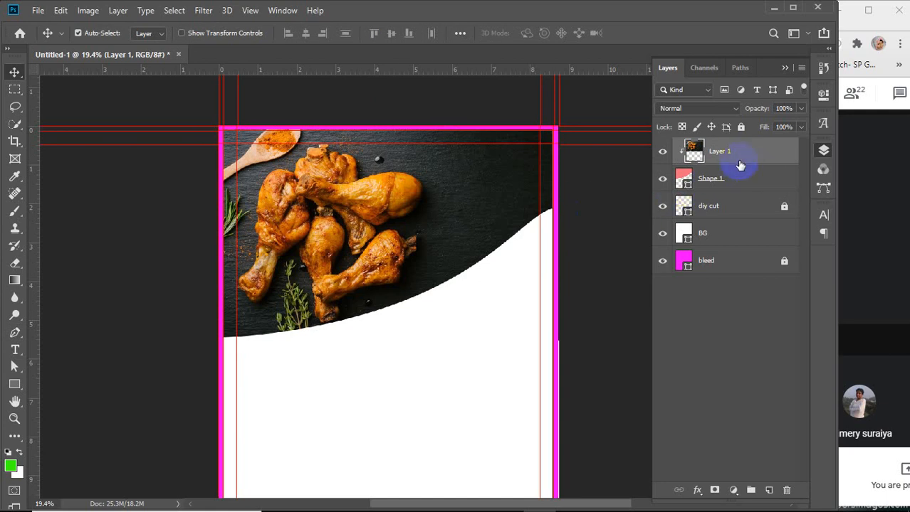
pyautogui.press('Down')
pyautogui.press('Down')
pyautogui.press('Down')
pyautogui.press('Down')
pyautogui.press('Down')
pyautogui.press('Down')
pyautogui.press('Down')
pyautogui.press('Down')
pyautogui.press('Down')
pyautogui.press('Down')
pyautogui.press('Down')
pyautogui.press('Down')
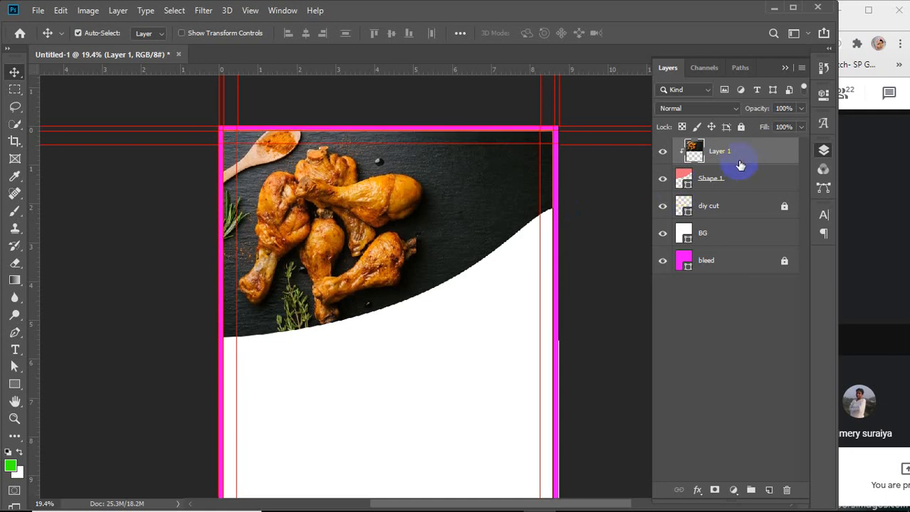
pyautogui.press('Up')
pyautogui.press('Up')
pyautogui.press('Up')
pyautogui.press('Up')
pyautogui.press('Up')
pyautogui.press('Up')
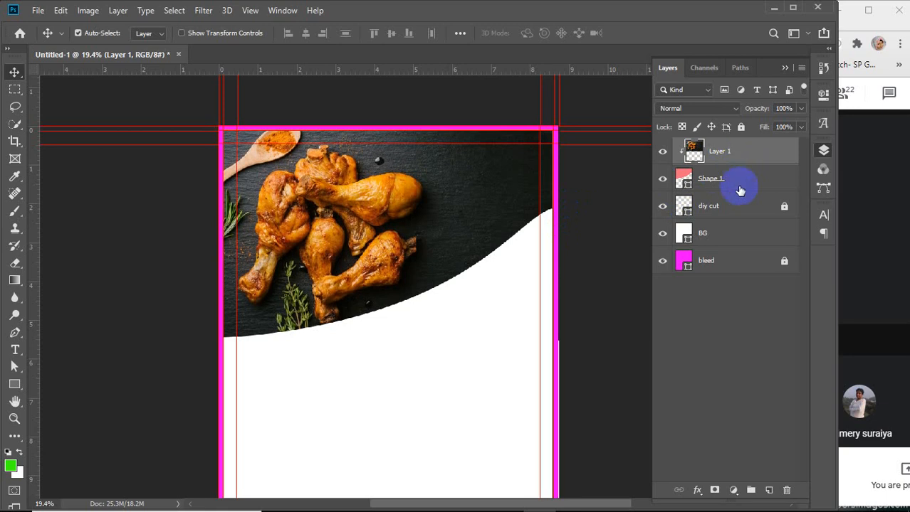
# Group the photo layer and the shape layer together
pyautogui.click(726, 349)
pyautogui.click(740, 161)
pyautogui.keyDown('shift'); pyautogui.click(734, 185); pyautogui.keyUp('shift')
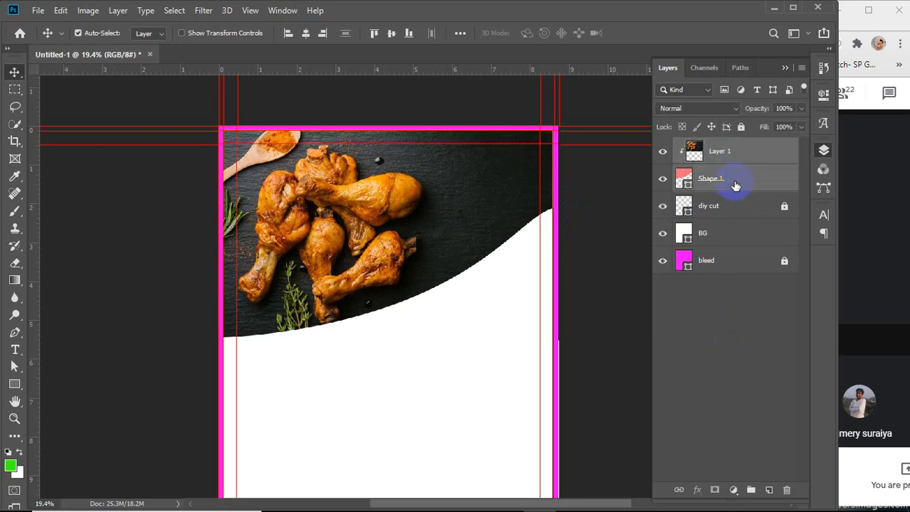
pyautogui.press('ctrl')
pyautogui.hotkey('ctrl', 'g')
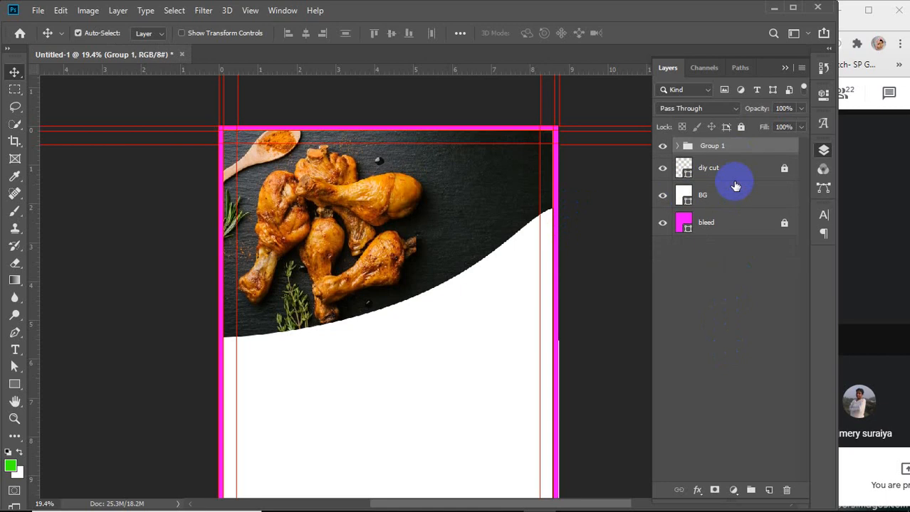
# Rename the new group as image 1
pyautogui.doubleClick(711, 146)
pyautogui.doubleClick(712, 146)
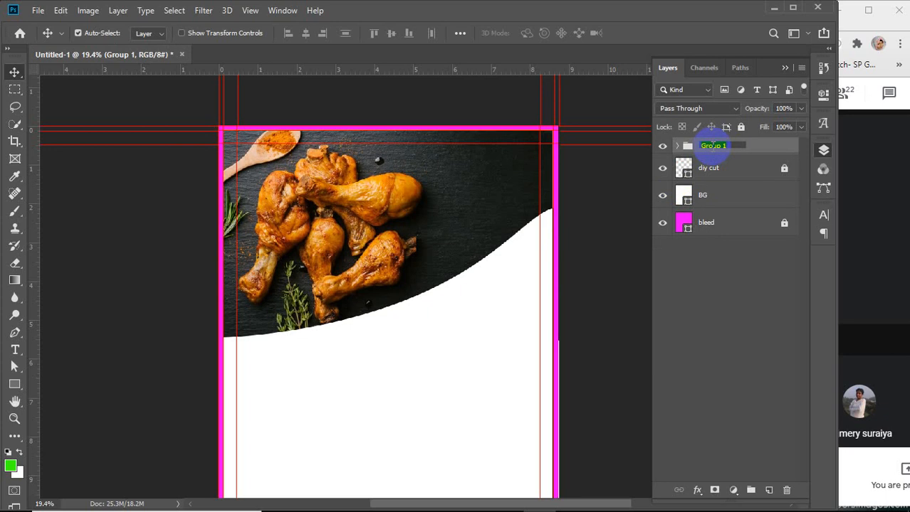
pyautogui.write('mm')
pyautogui.write('in')
pyautogui.write(' image')
pyautogui.press('BackSpace')
pyautogui.press('BackSpace')
pyautogui.press('BackSpace')
pyautogui.press('BackSpace')
pyautogui.press('BackSpace')
pyautogui.press('BackSpace')
pyautogui.press('BackSpace')
pyautogui.press('BackSpace')
pyautogui.press('BackSpace')
pyautogui.press('BackSpace')
pyautogui.write('image 1')
pyautogui.press('Return')
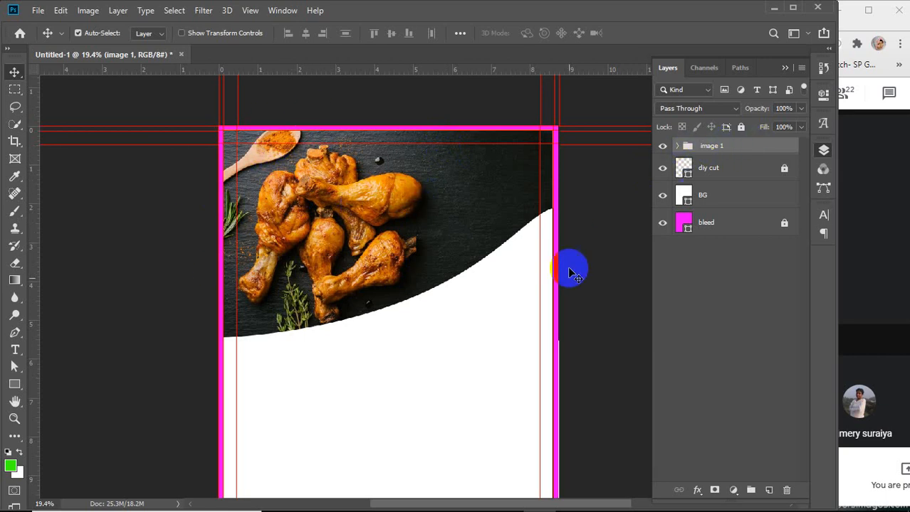
pyautogui.click(504, 188)
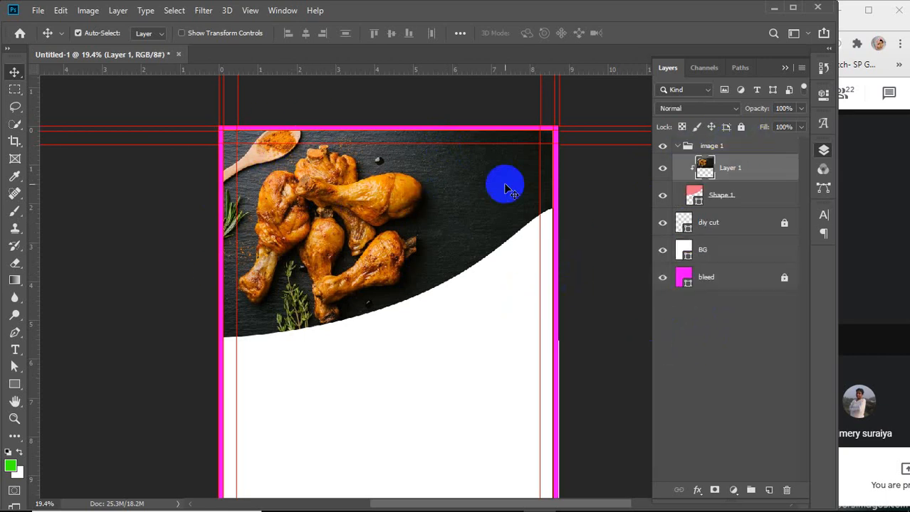
pyautogui.click(677, 147)
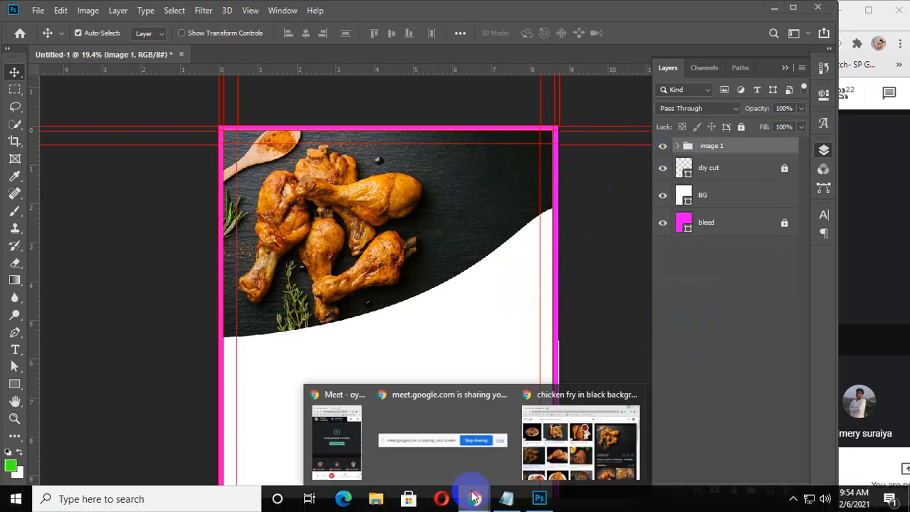
# Switch to Chrome and search Google in a new tab for fastfood logo
pyautogui.hotkey('alt', 'Tab')
pyautogui.click(178, 17)
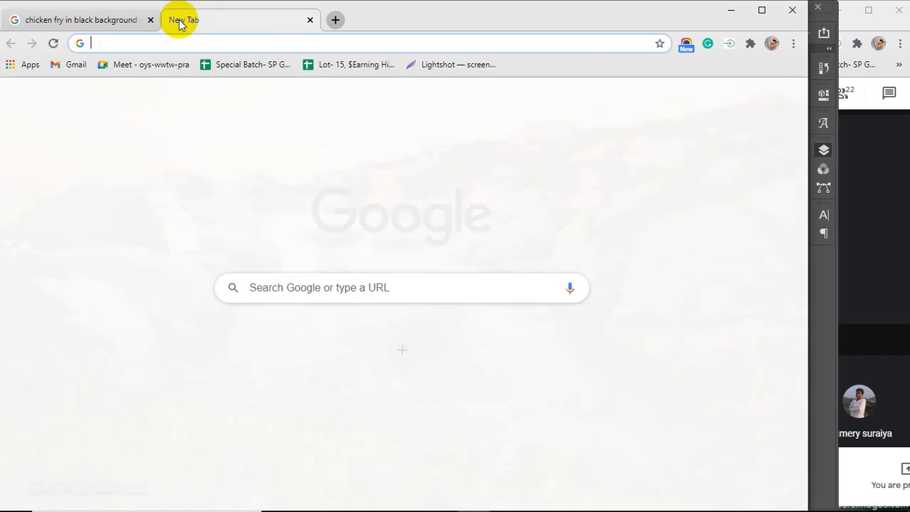
pyautogui.write('fastf')
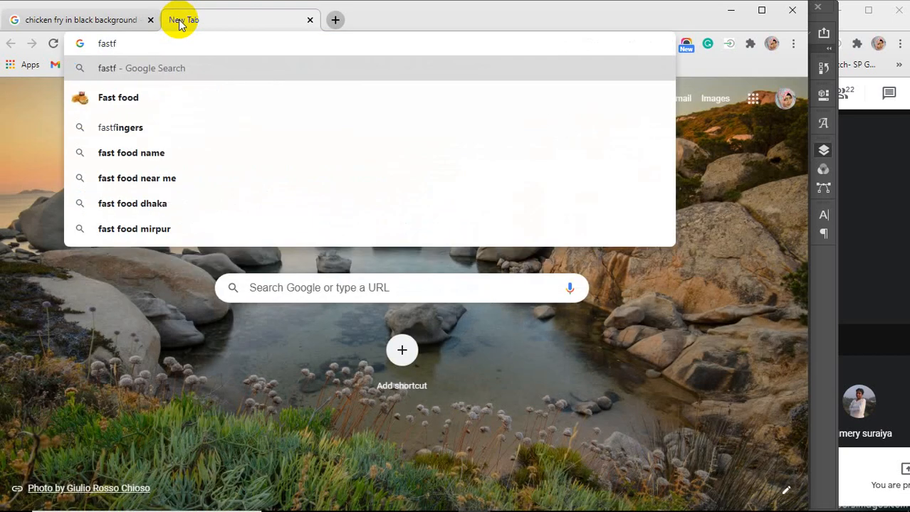
pyautogui.write('ood logo')
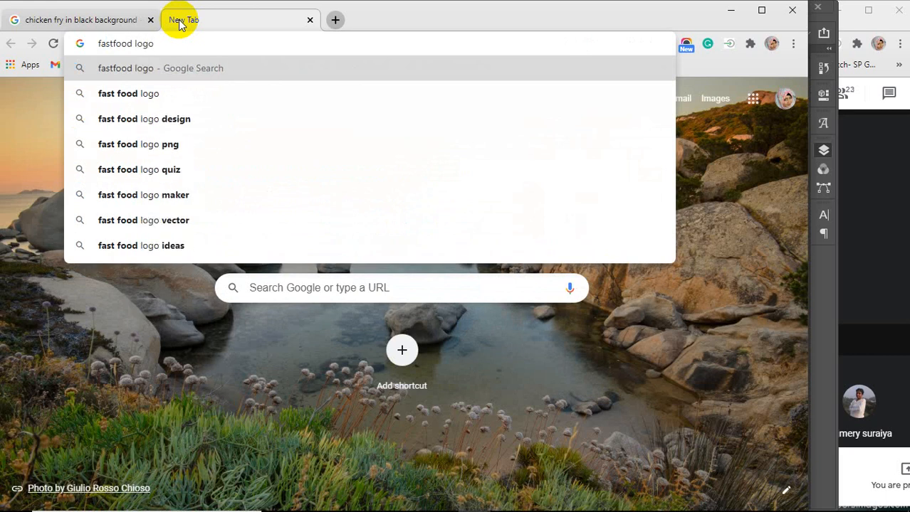
pyautogui.press('Return')
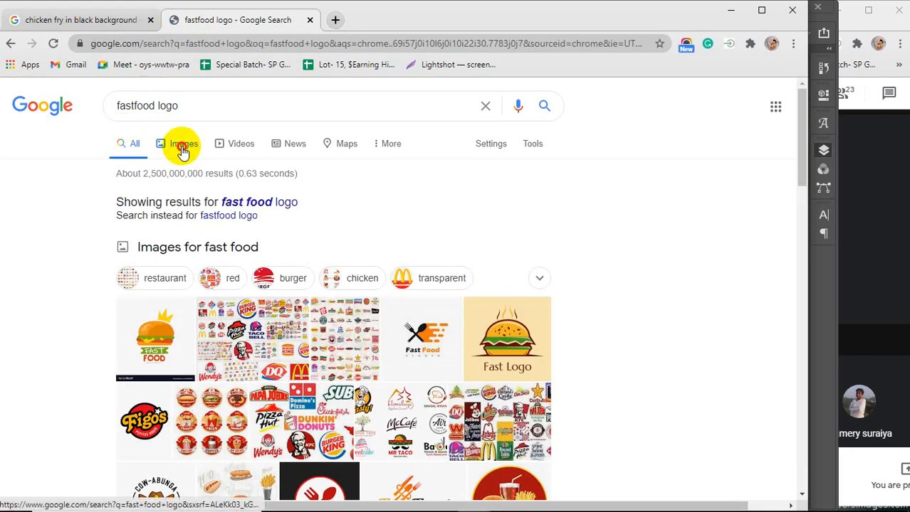
# Browse the Google Images results for fast food logos and copy the Pommes Special fries logo image
pyautogui.click(183, 144)
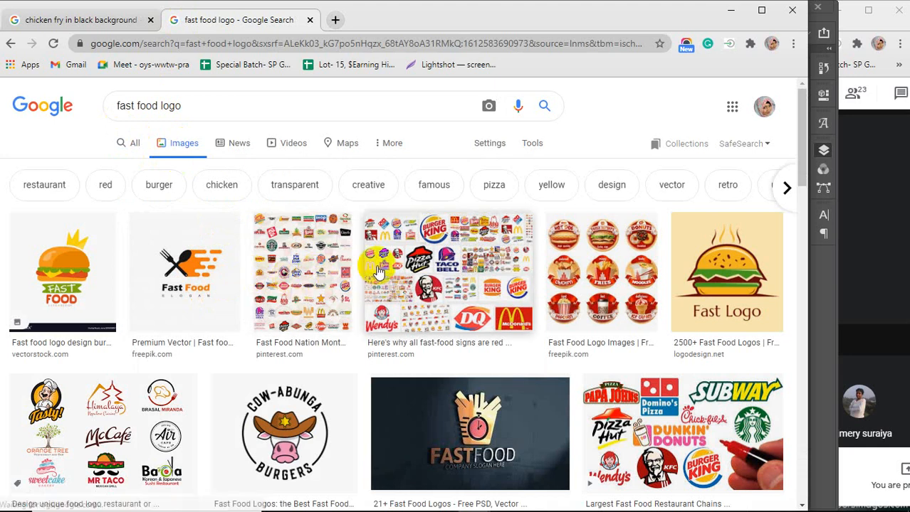
pyautogui.scroll(-1, 378, 273)
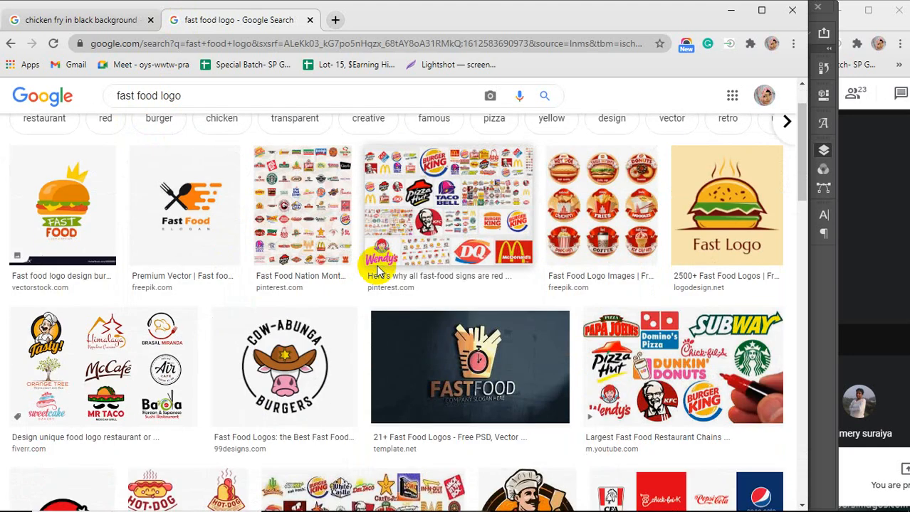
pyautogui.scroll(-2, 379, 270)
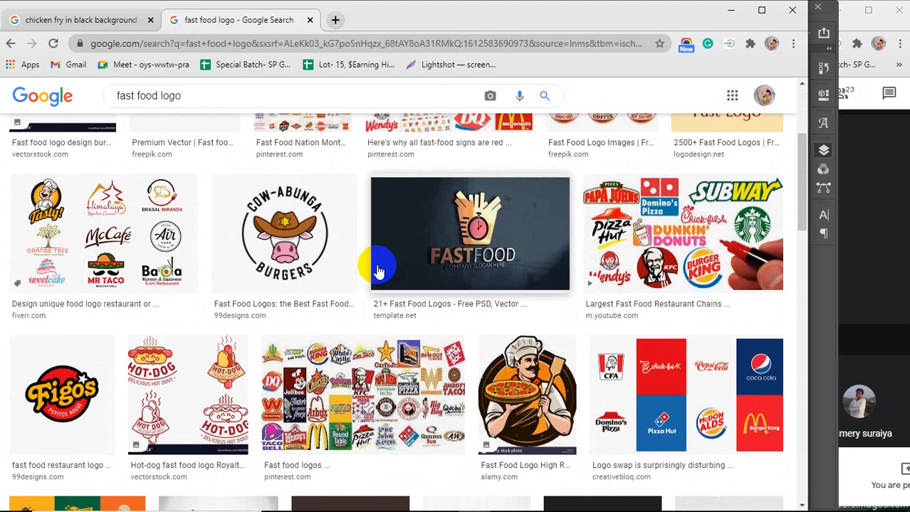
pyautogui.click(60, 390)
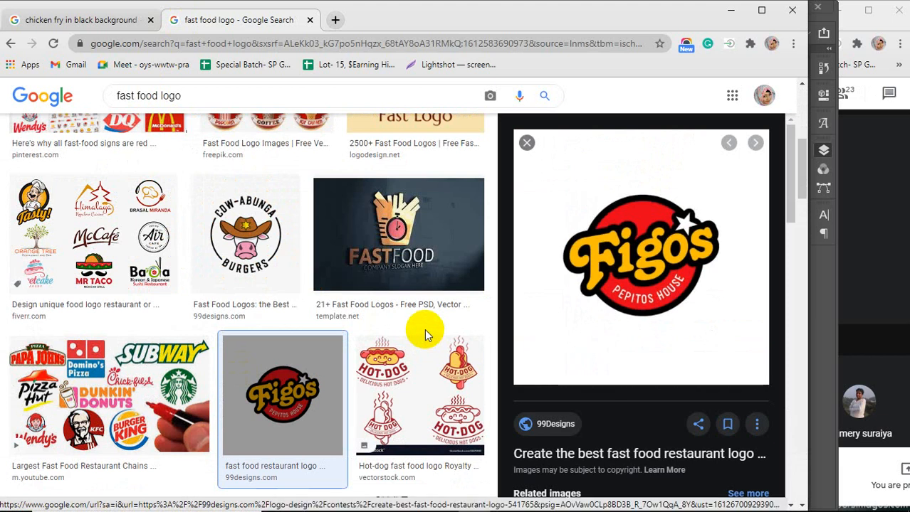
pyautogui.scroll(-5, 660, 291)
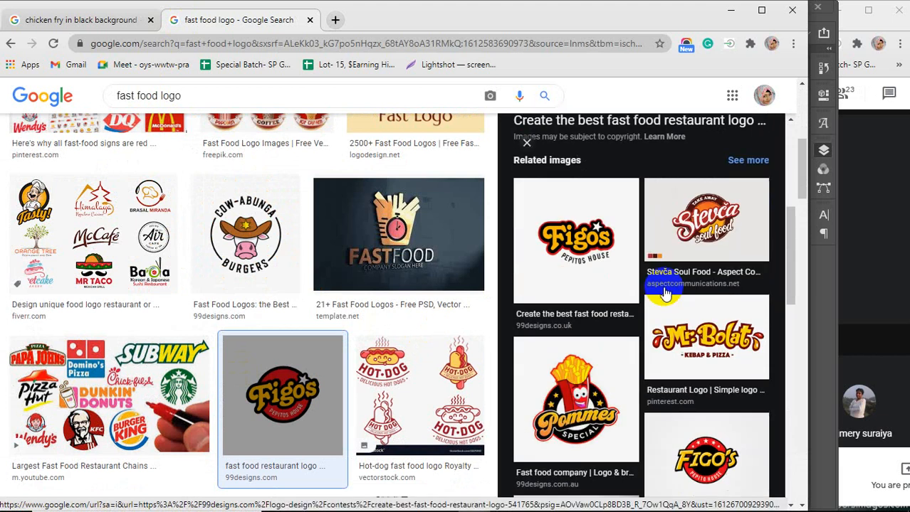
pyautogui.scroll(-1, 642, 269)
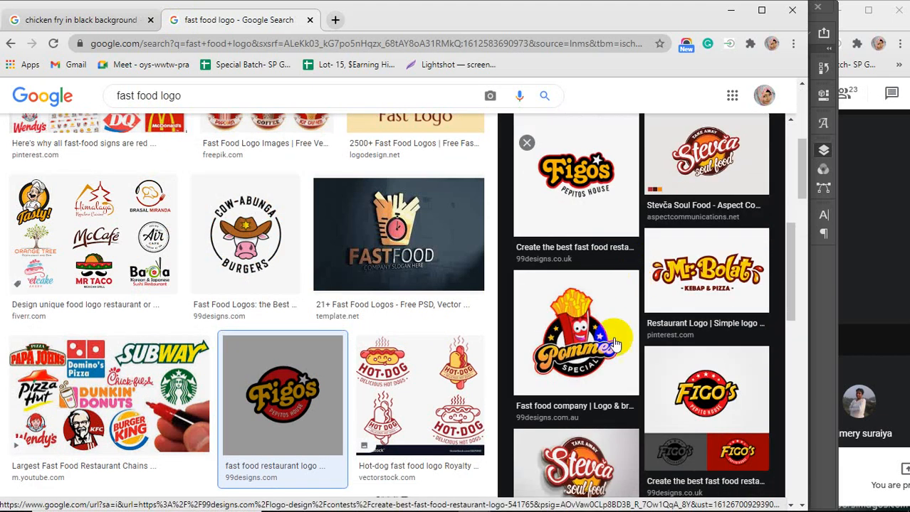
pyautogui.click(569, 329)
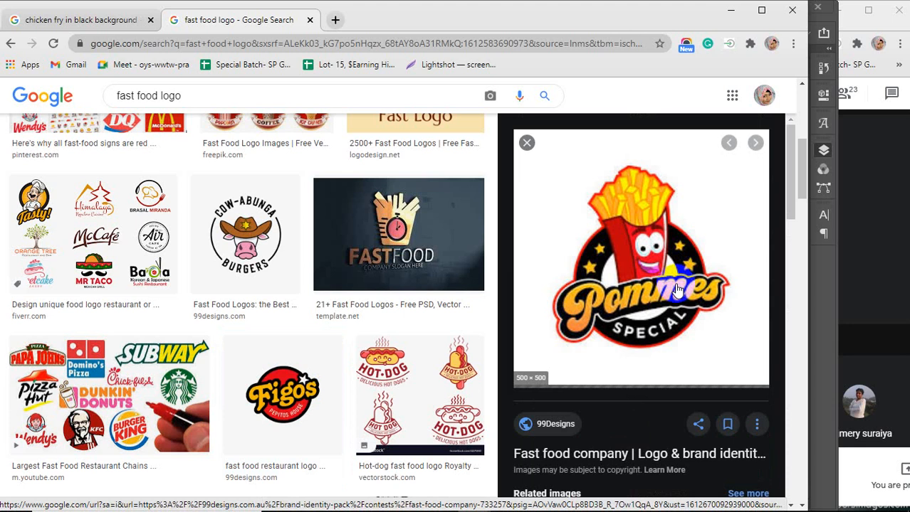
pyautogui.scroll(-3, 660, 285)
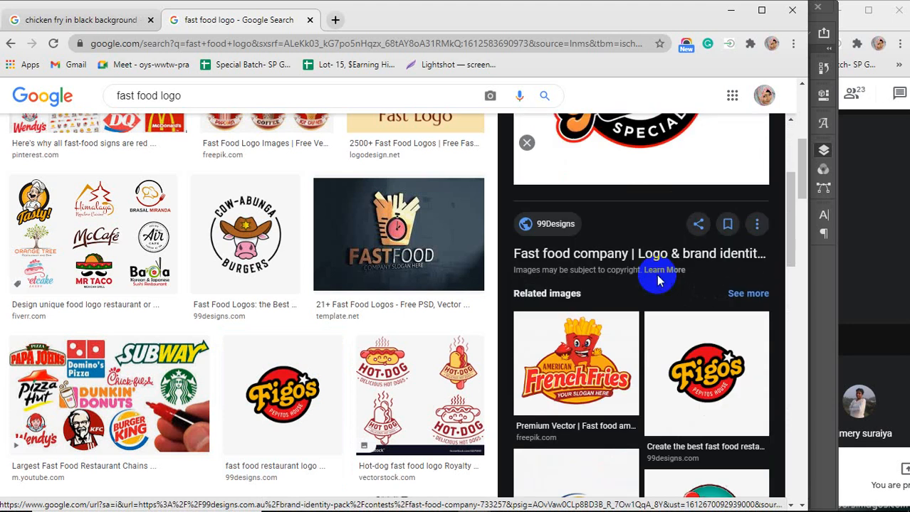
pyautogui.scroll(3, 658, 281)
pyautogui.rightClick(650, 241)
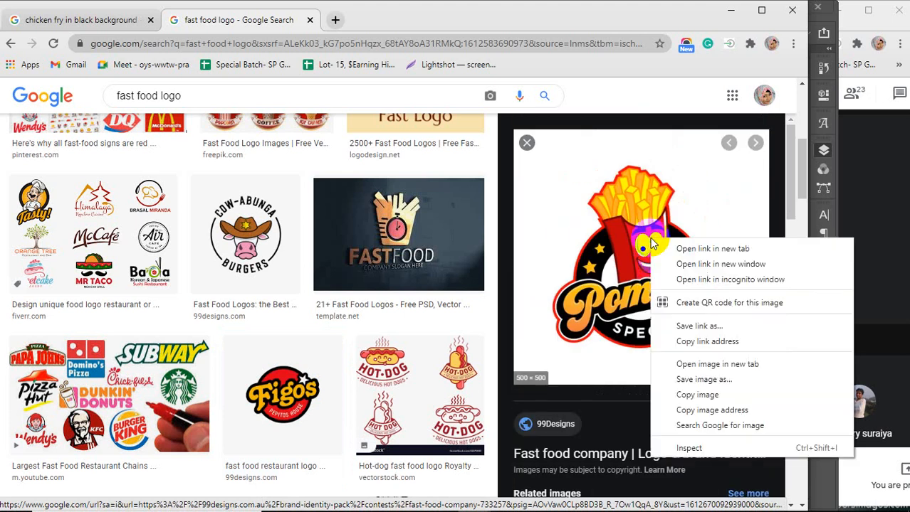
pyautogui.click(685, 395)
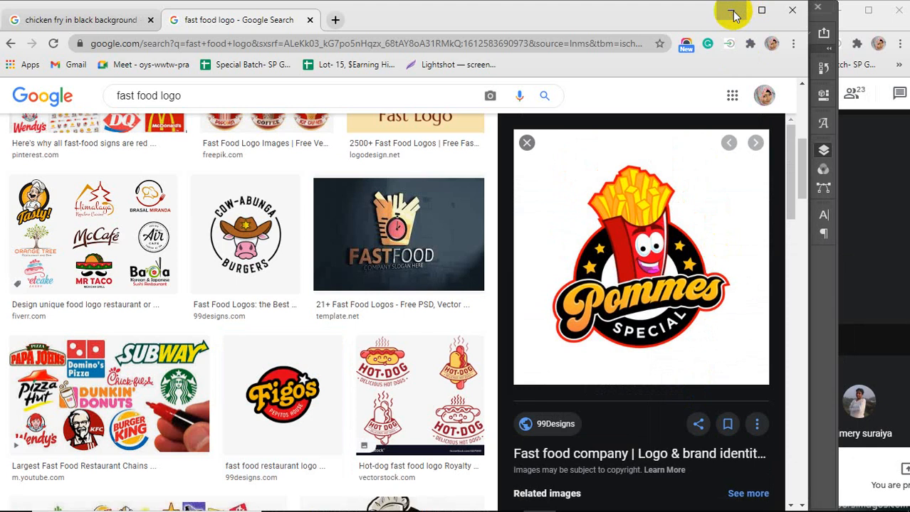
pyautogui.click(731, 10)
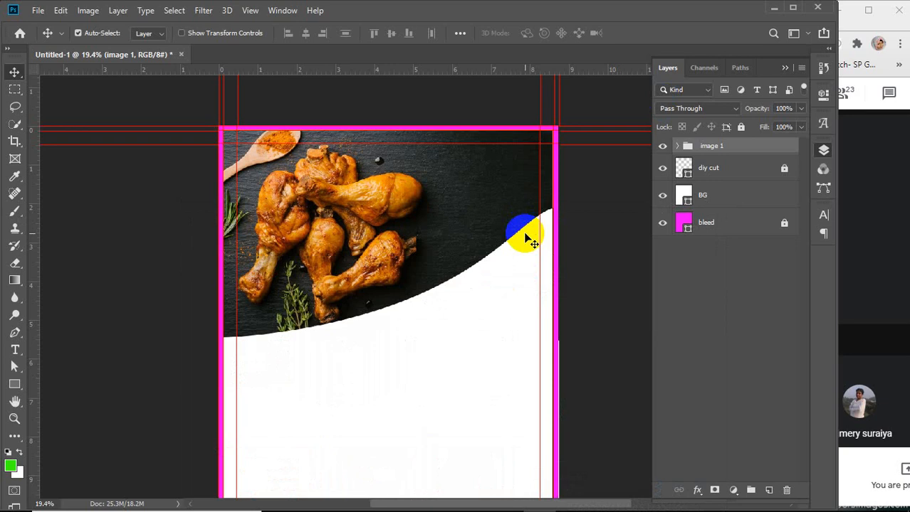
pyautogui.scroll(-1, 355, 193)
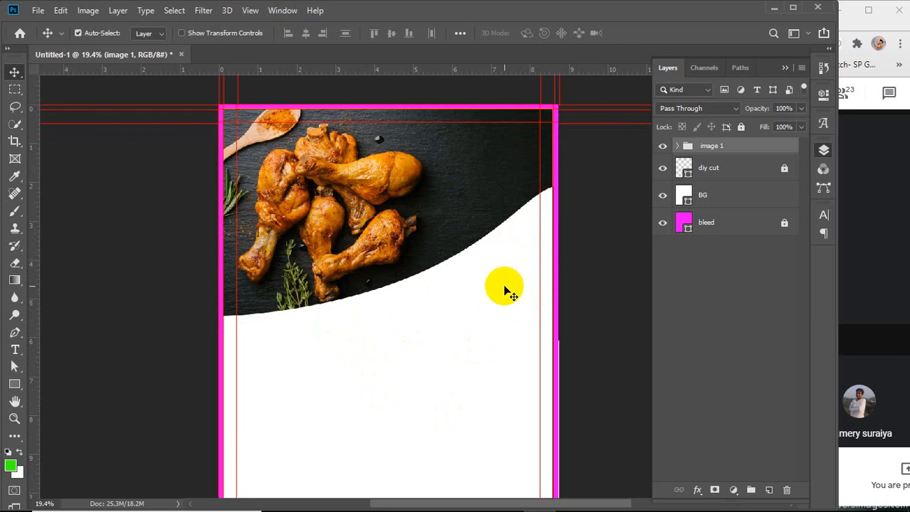
pyautogui.moveTo(351, 179)
pyautogui.mouseDown()
pyautogui.moveTo(385, 268)
pyautogui.moveTo(420, 249)
pyautogui.moveTo(367, 234)
pyautogui.moveTo(415, 287)
pyautogui.mouseUp()
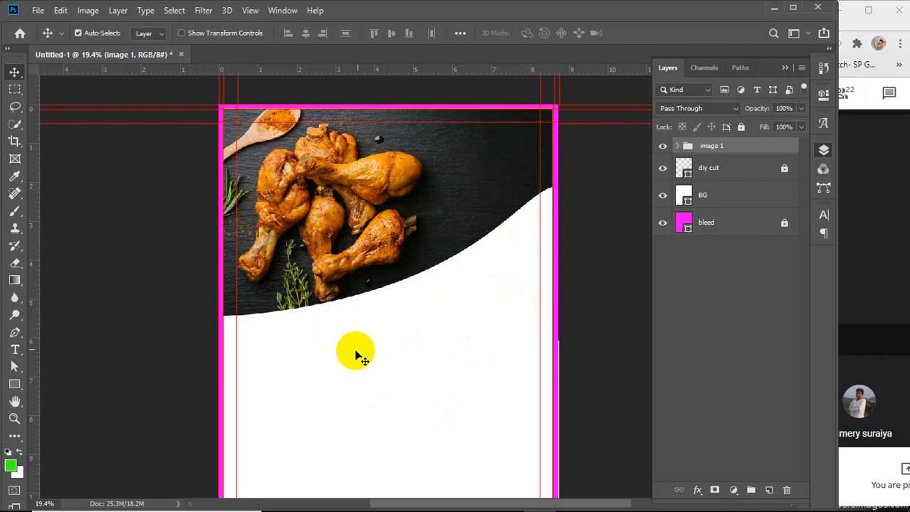
pyautogui.moveTo(498, 510)
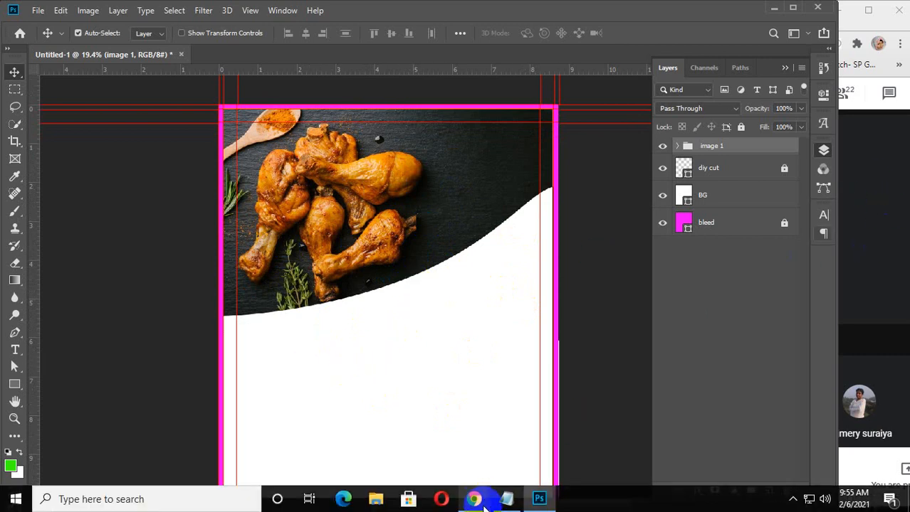
pyautogui.moveTo(407, 198); pyautogui.dragTo(418, 252)
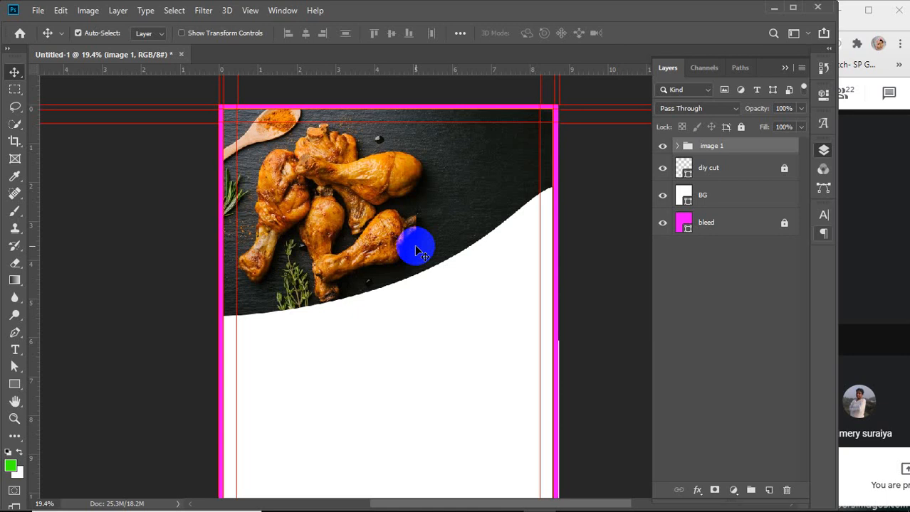
pyautogui.moveTo(609, 499)
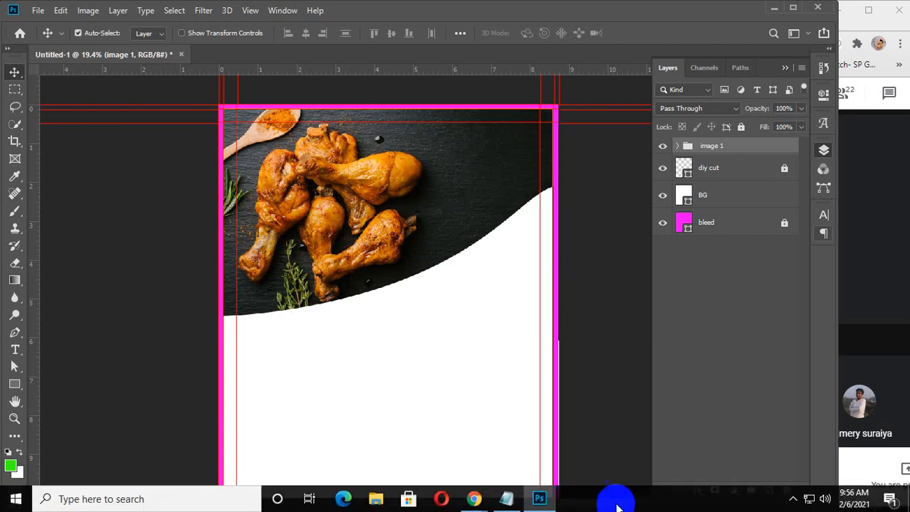
pyautogui.moveTo(473, 502)
pyautogui.click(530, 456)
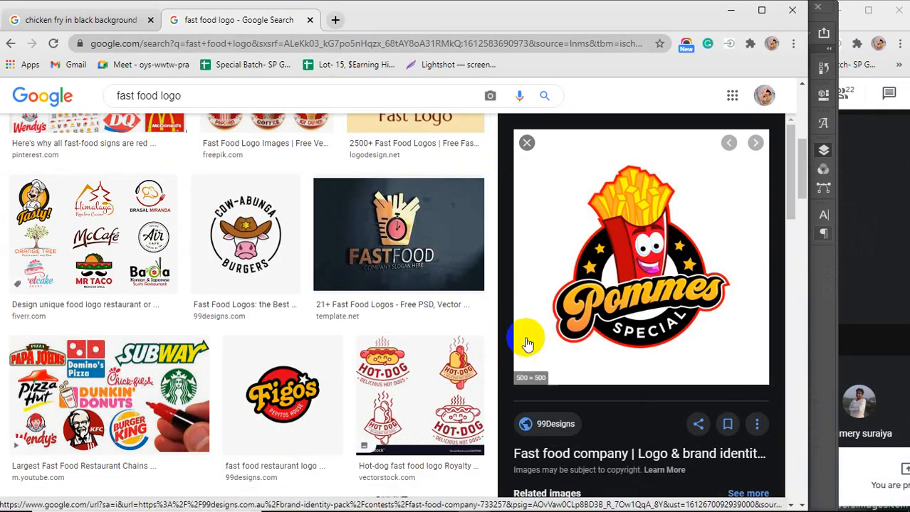
# Browse more fast food logo results and their related images
pyautogui.scroll(-1, 664, 275)
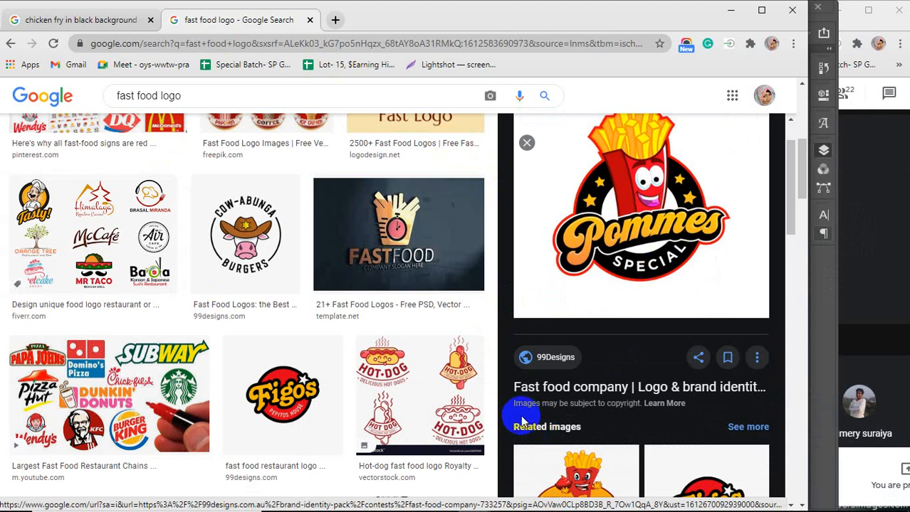
pyautogui.moveTo(515, 406); pyautogui.dragTo(641, 401)
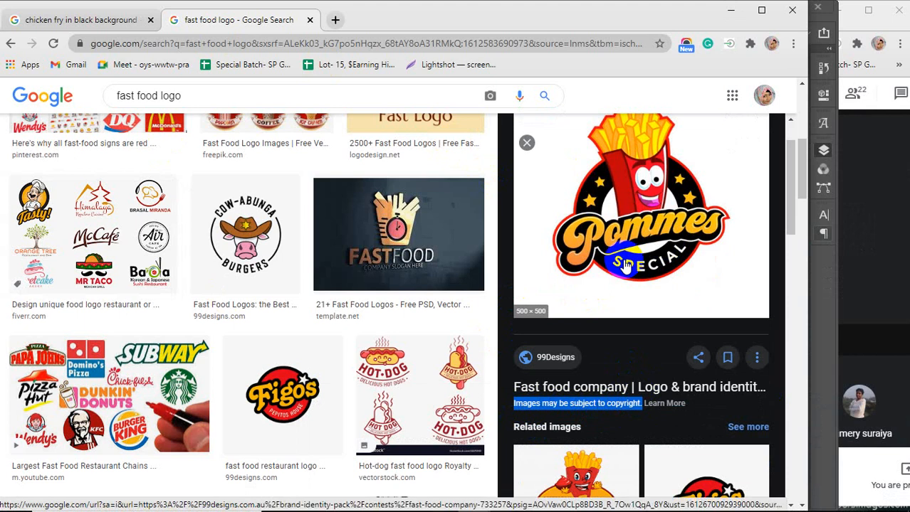
pyautogui.click(662, 427)
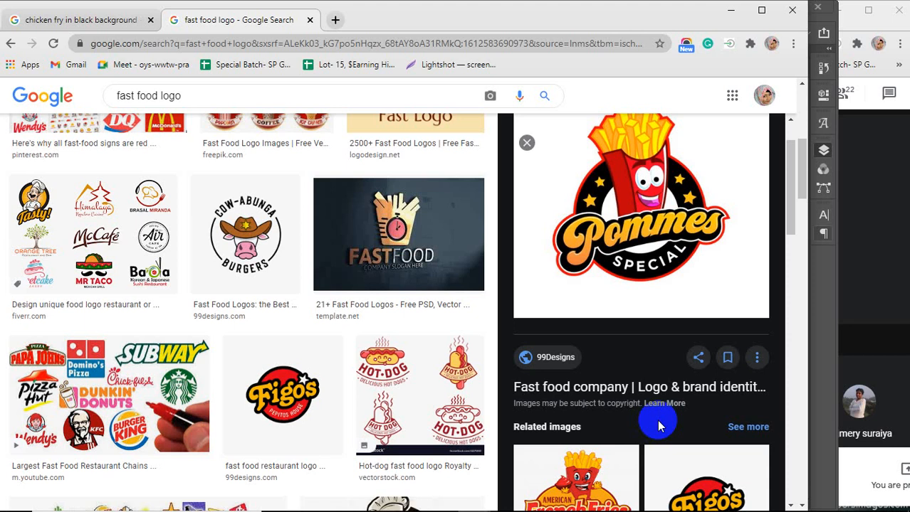
pyautogui.scroll(-2, 658, 425)
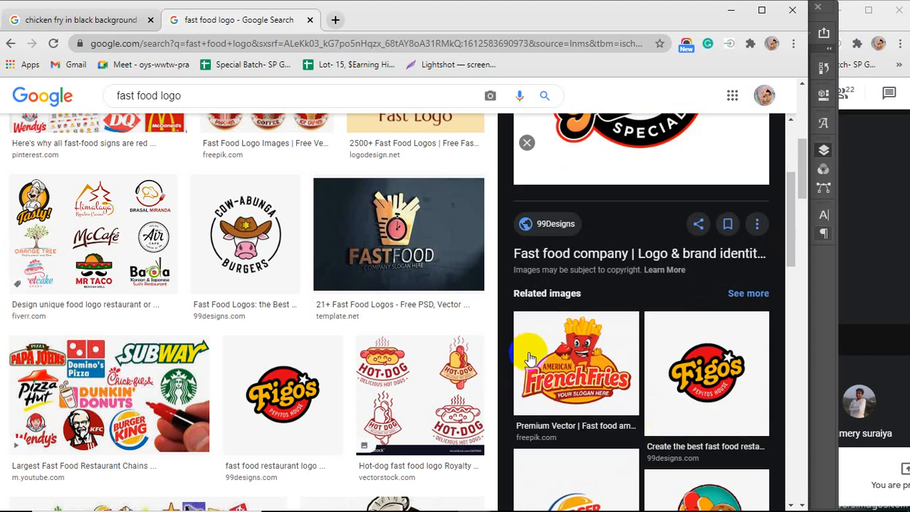
pyautogui.scroll(-5, 309, 343)
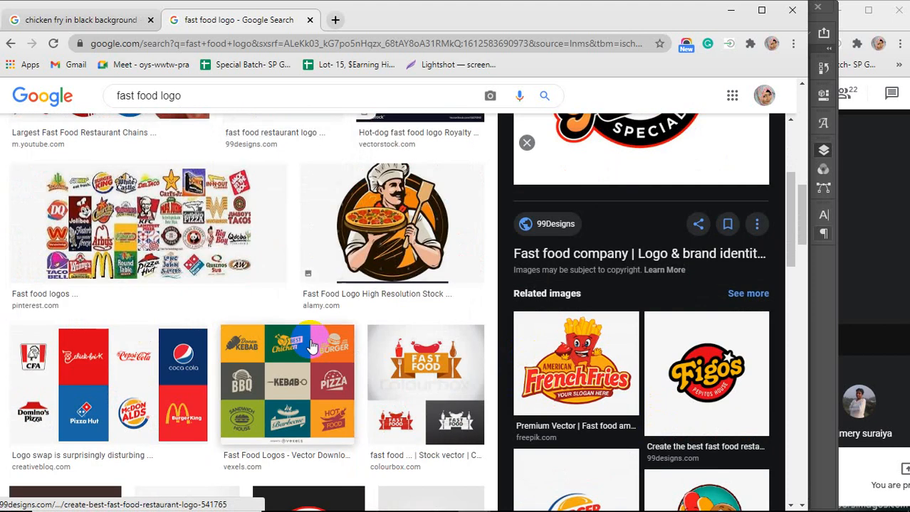
pyautogui.scroll(-1, 601, 405)
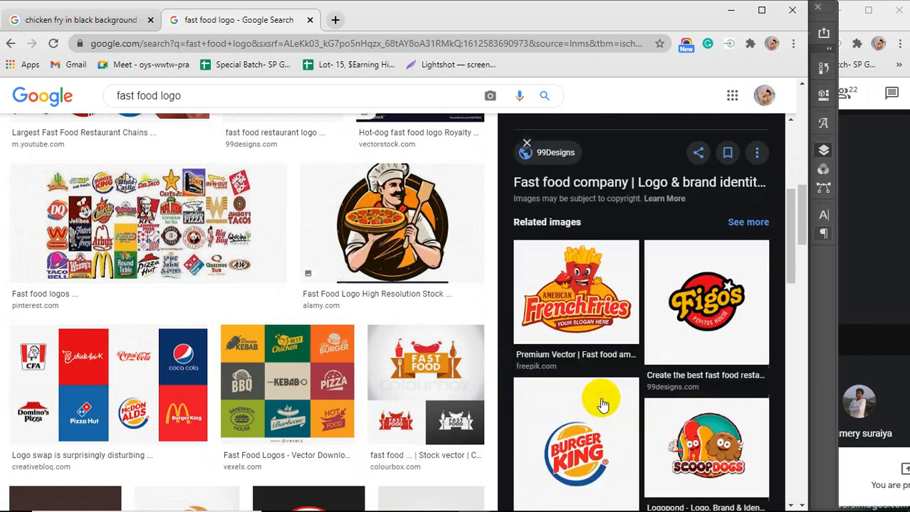
pyautogui.scroll(-2, 601, 404)
pyautogui.scroll(-2, 427, 381)
pyautogui.scroll(-2, 573, 381)
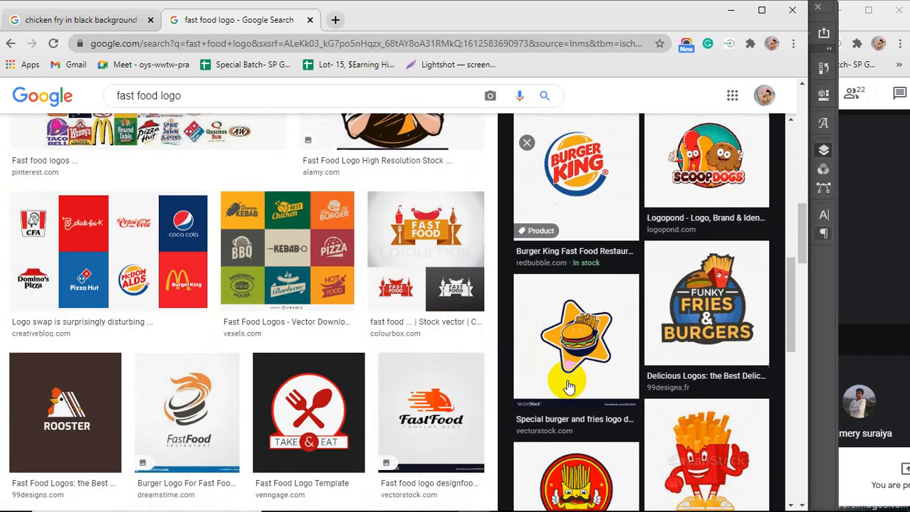
pyautogui.scroll(-3, 569, 386)
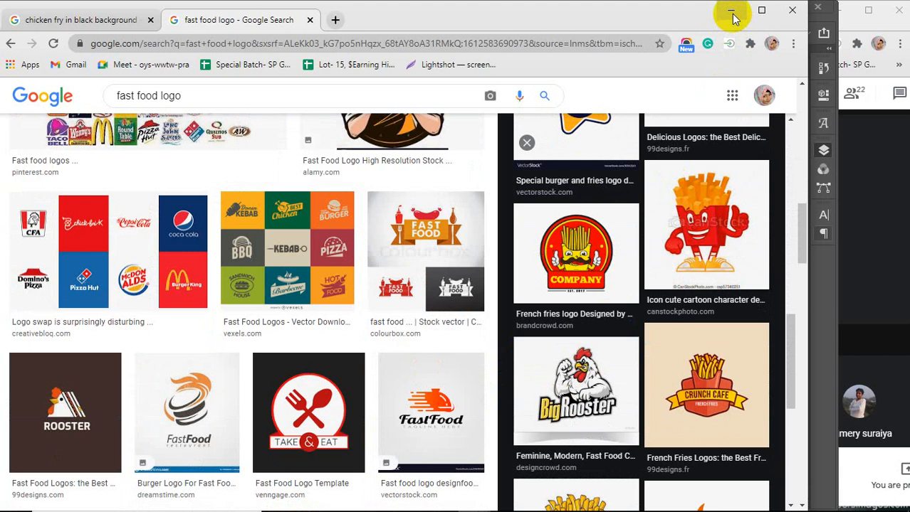
pyautogui.scroll(-2, 590, 384)
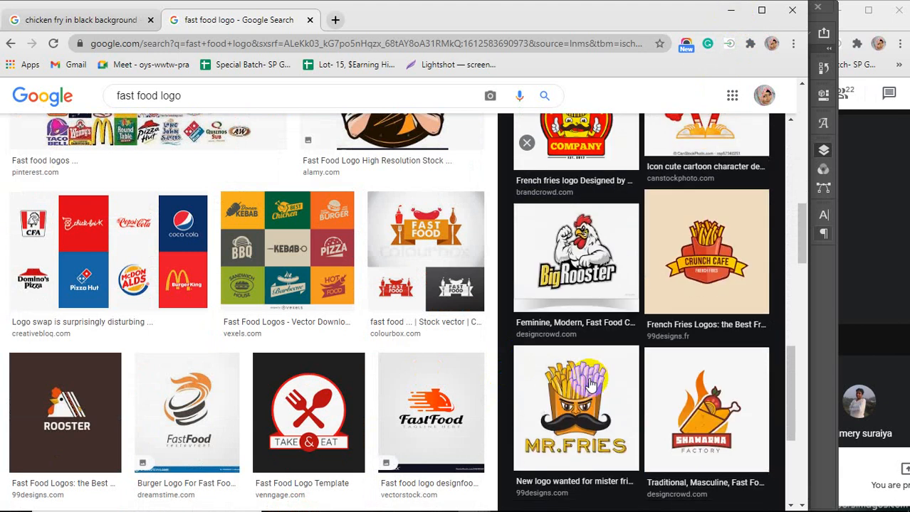
pyautogui.click(575, 239)
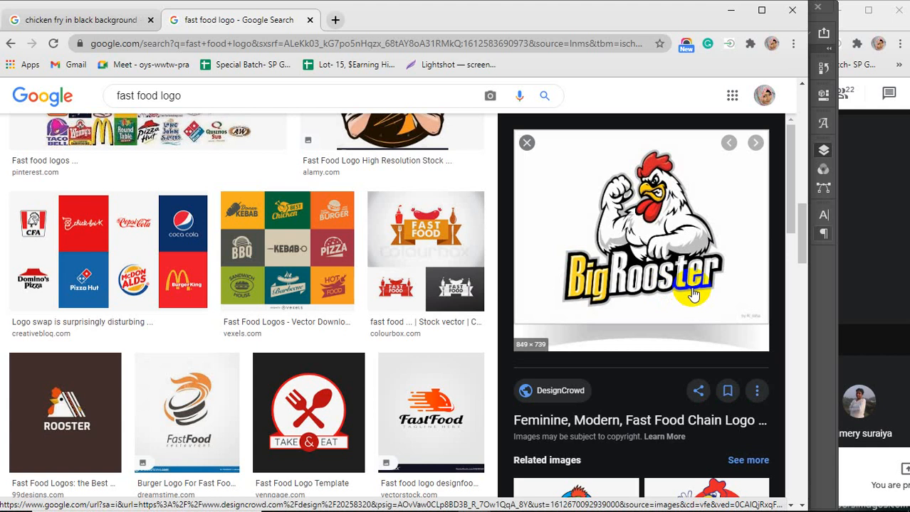
pyautogui.scroll(-5, 694, 296)
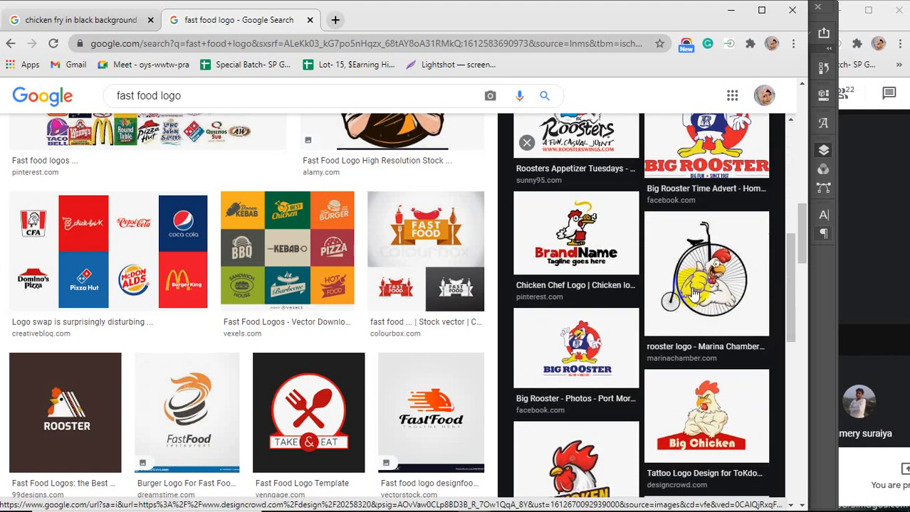
pyautogui.scroll(-2, 694, 292)
pyautogui.scroll(2, 694, 294)
pyautogui.scroll(-4, 694, 294)
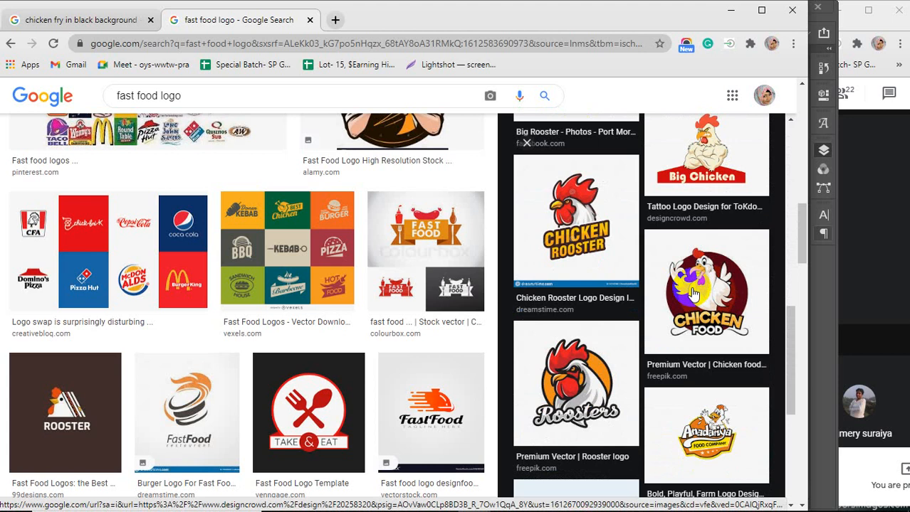
pyautogui.click(694, 334)
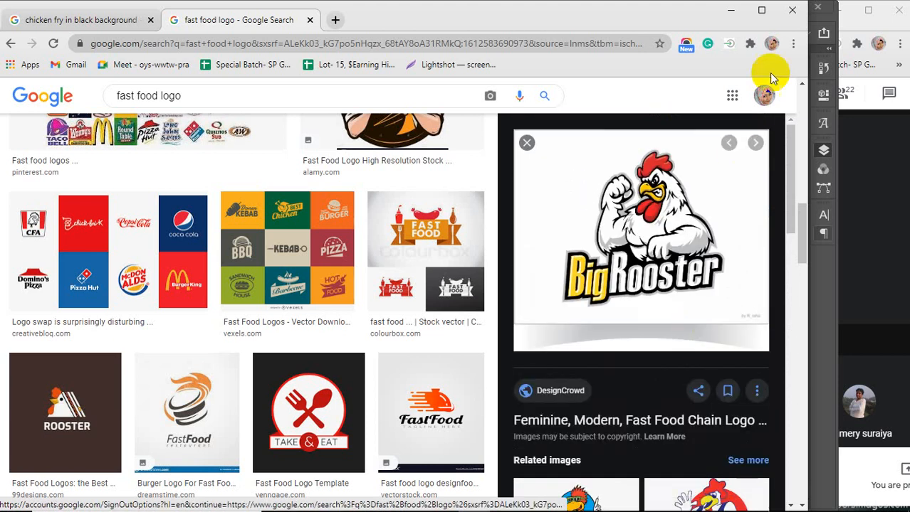
# Paste the copied logo into the flyer and move it onto the white area just below the curved edge
pyautogui.click(729, 10)
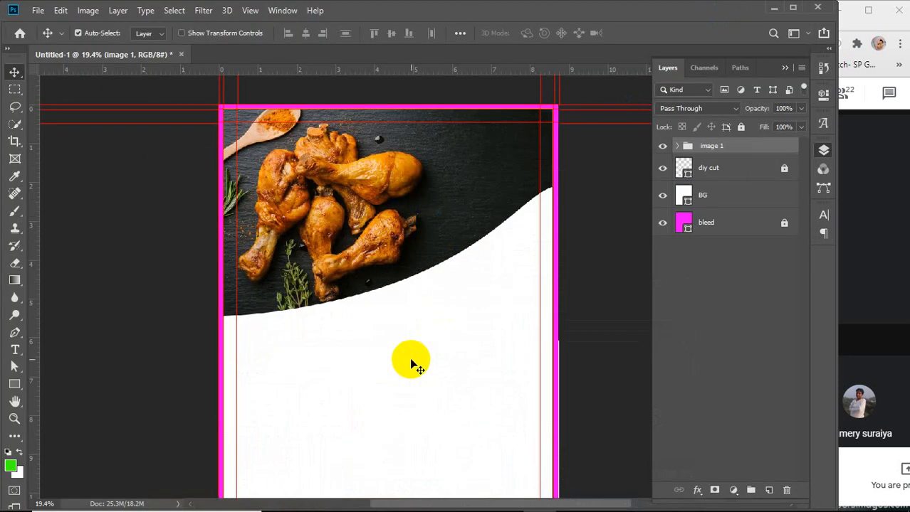
pyautogui.hotkey('ctrl', 'v')
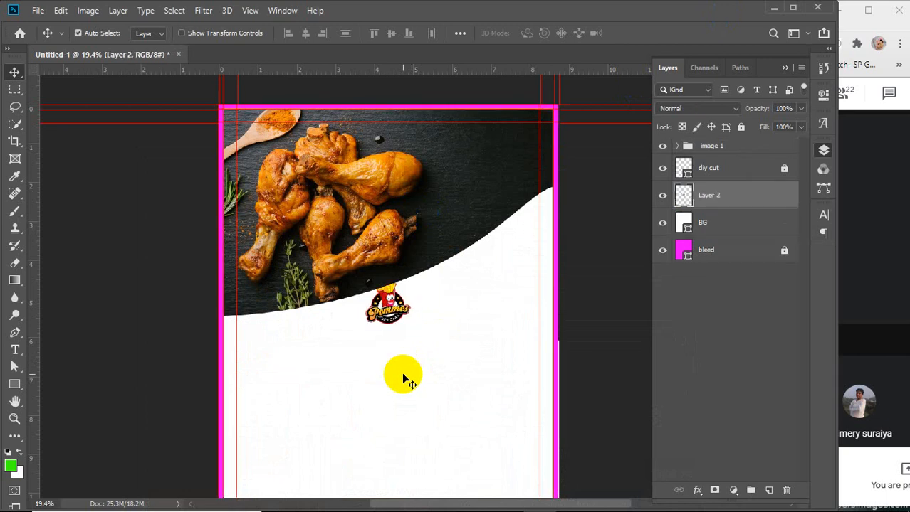
pyautogui.moveTo(387, 310); pyautogui.dragTo(499, 282)
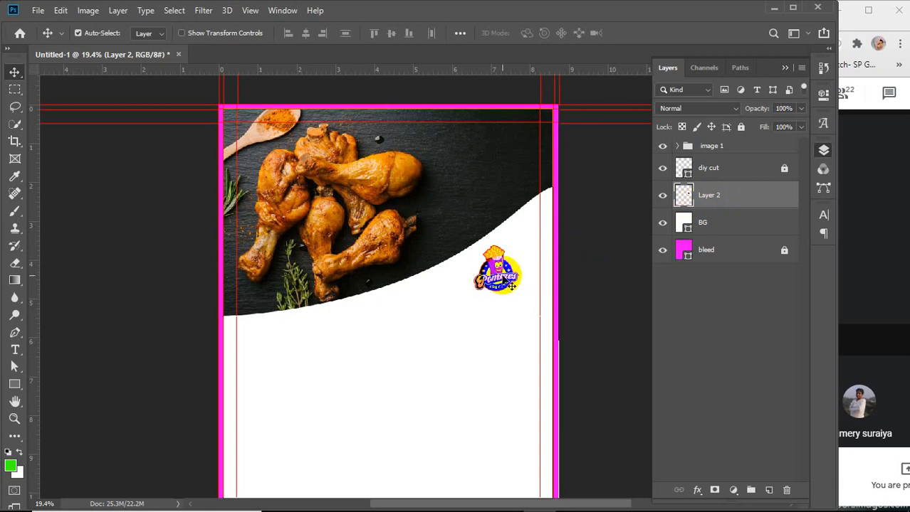
pyautogui.moveTo(495, 267); pyautogui.dragTo(497, 249)
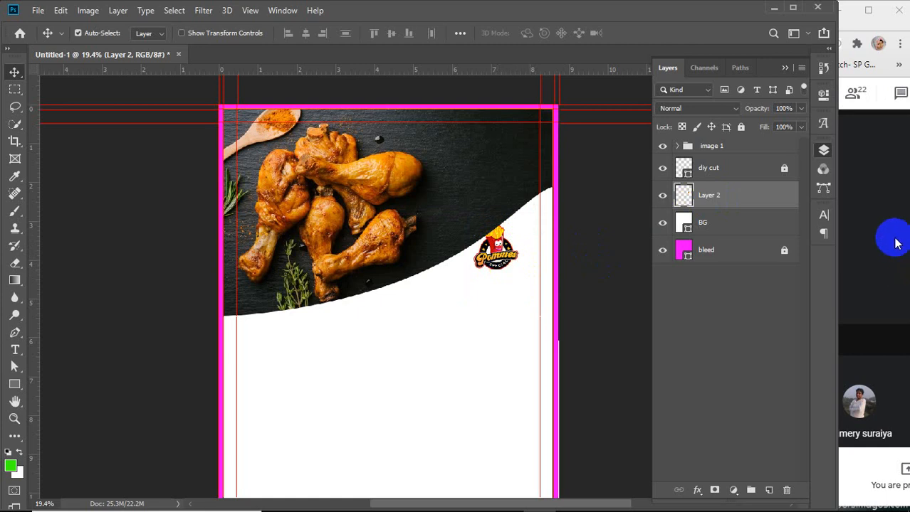
pyautogui.click(892, 240)
pyautogui.click(497, 246)
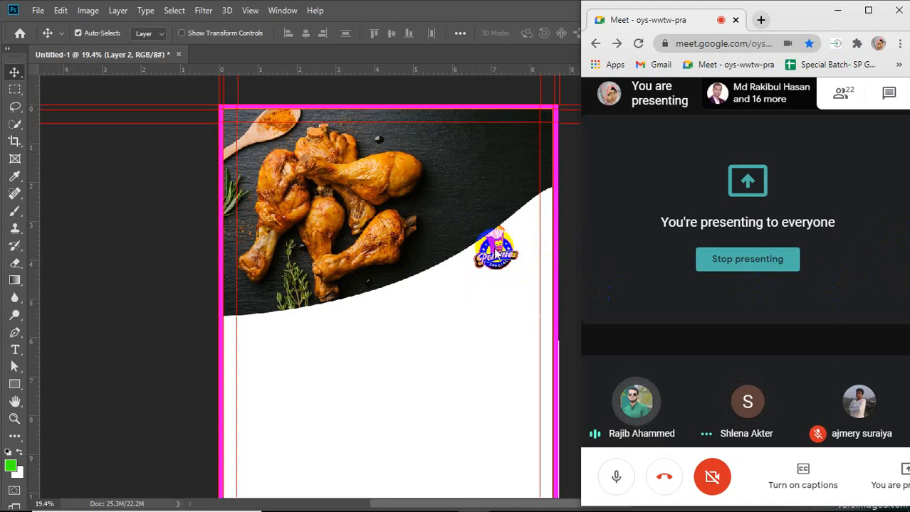
pyautogui.click(494, 248)
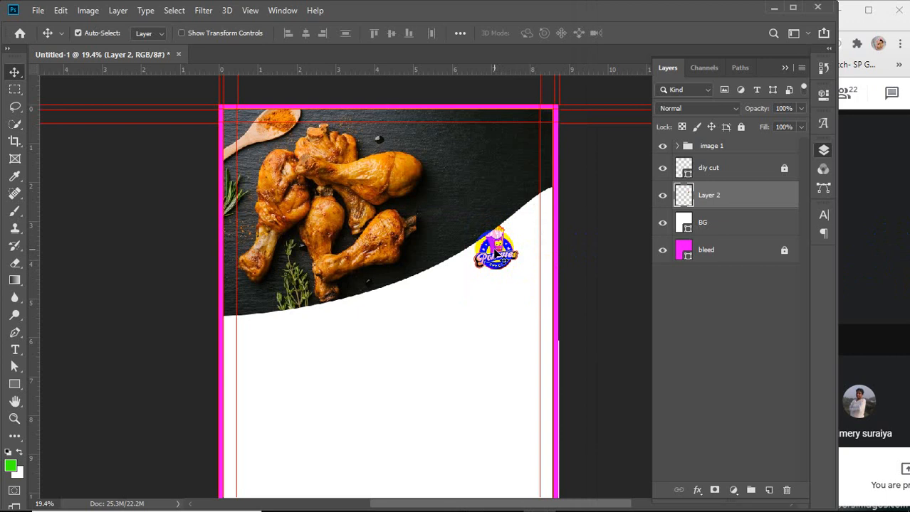
pyautogui.click(883, 286)
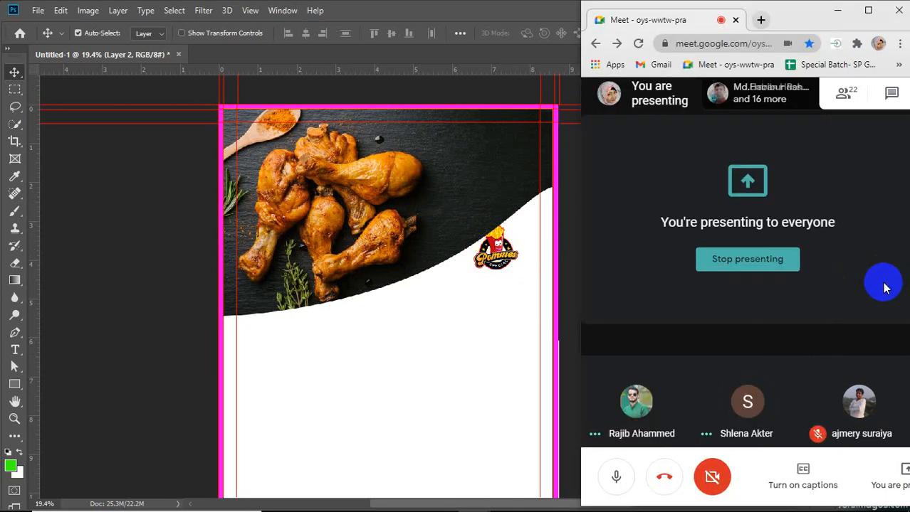
pyautogui.click(496, 249)
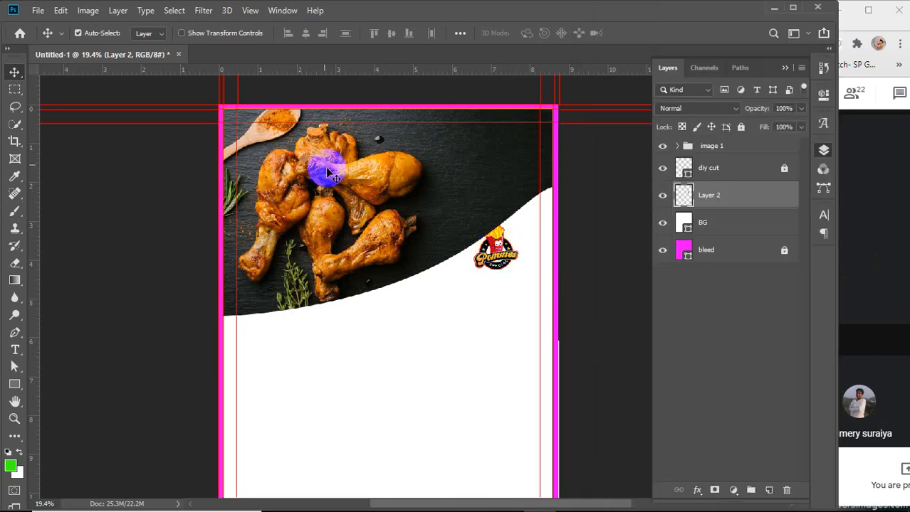
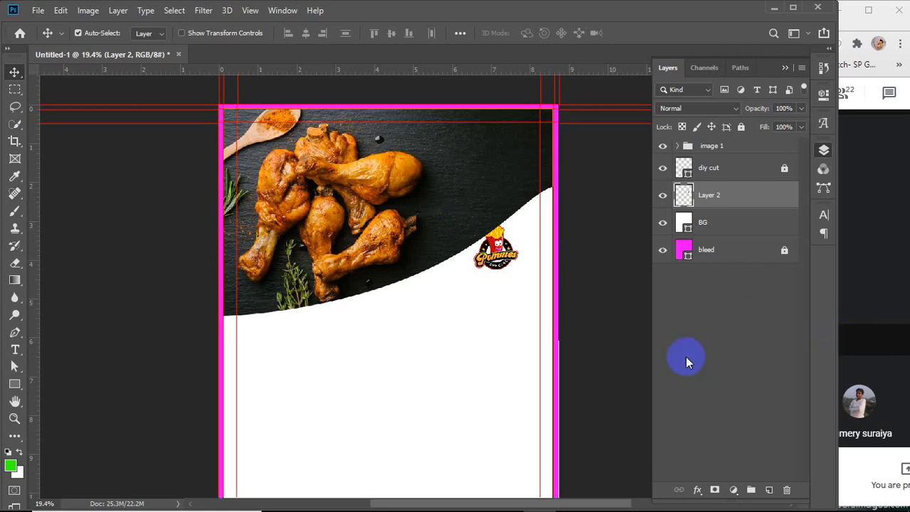
# Move the logo layer above the image group and place the logo on the photo's upper-right area
pyautogui.click(868, 295)
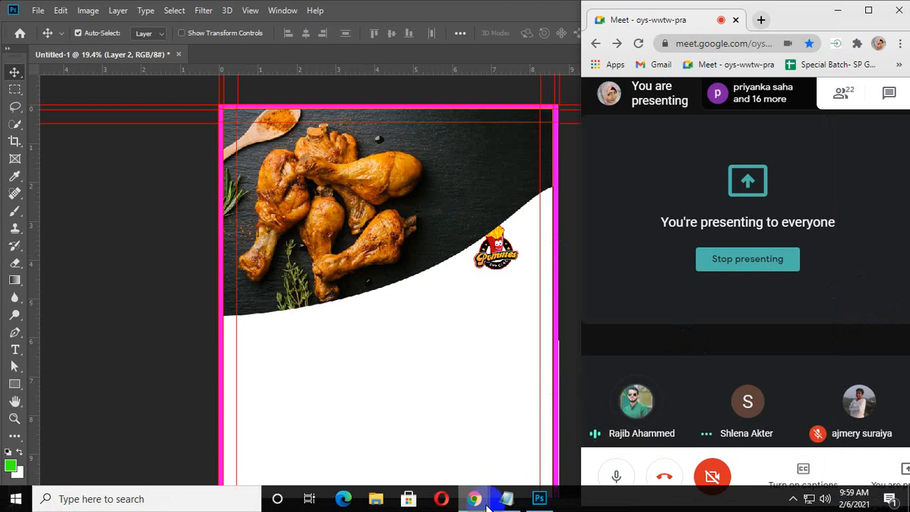
pyautogui.moveTo(479, 504)
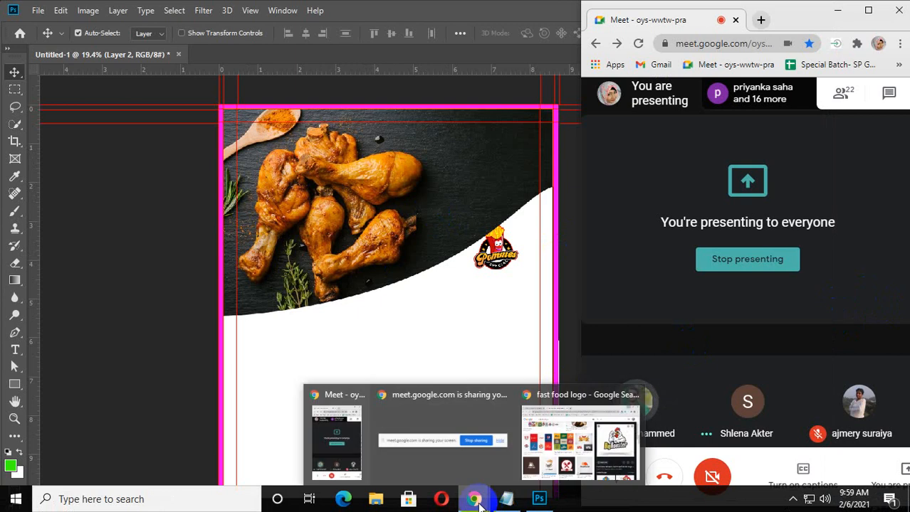
pyautogui.click(386, 237)
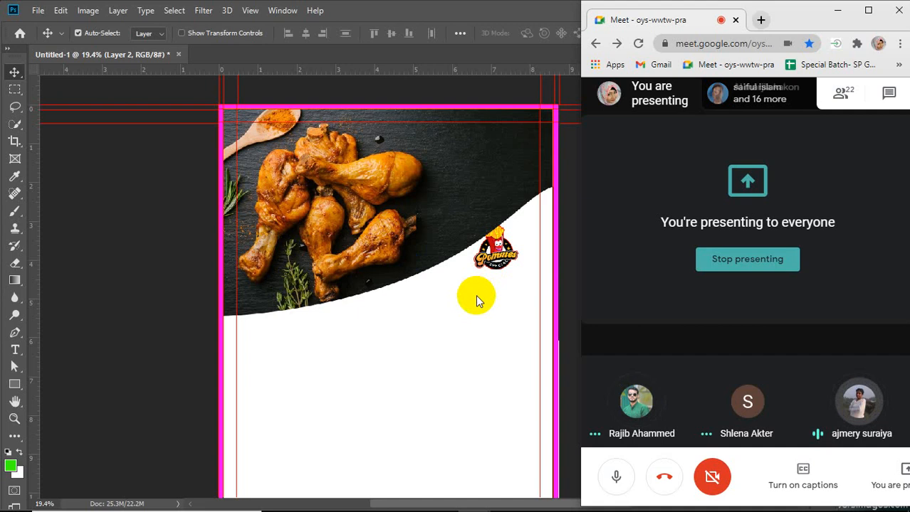
pyautogui.moveTo(727, 205); pyautogui.dragTo(733, 138)
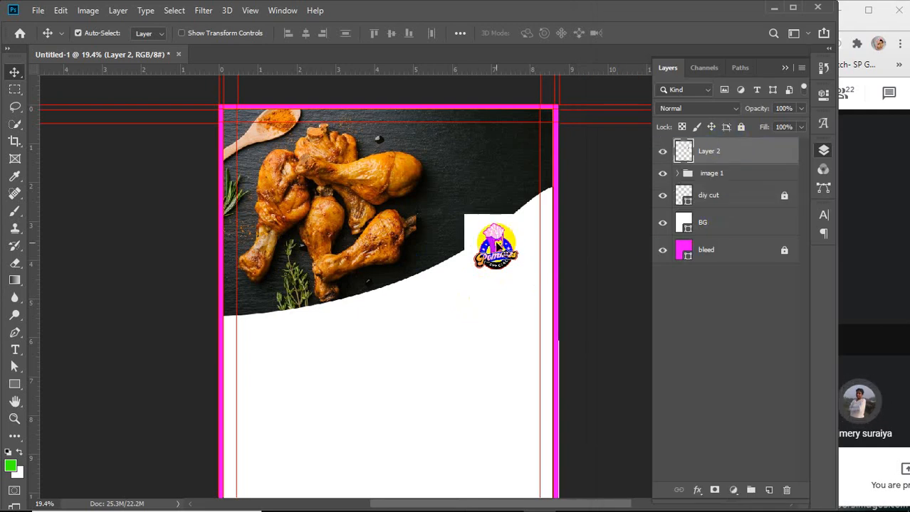
pyautogui.moveTo(500, 245); pyautogui.dragTo(484, 160)
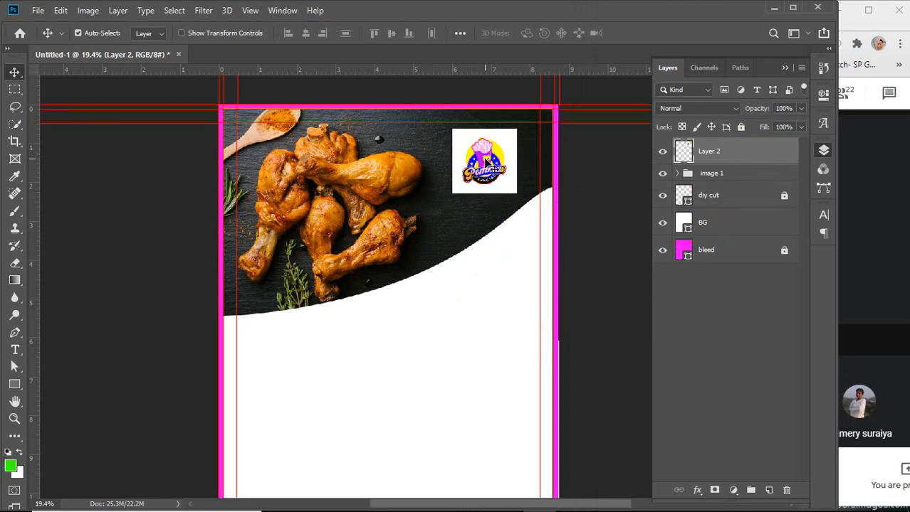
pyautogui.moveTo(256, 506)
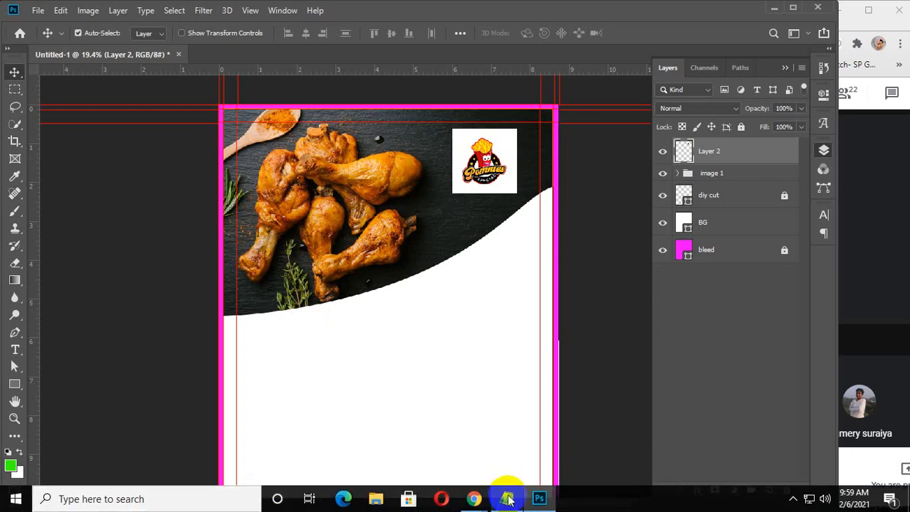
pyautogui.click(7, 503)
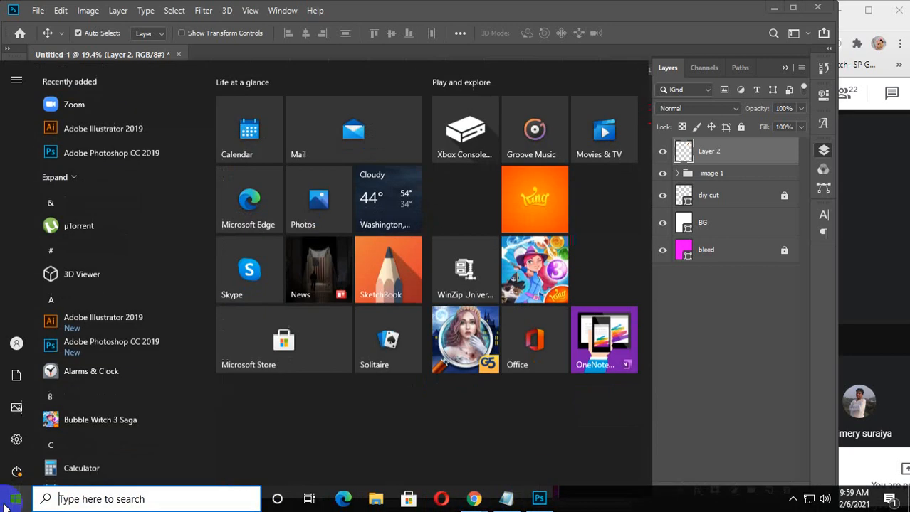
pyautogui.write('w')
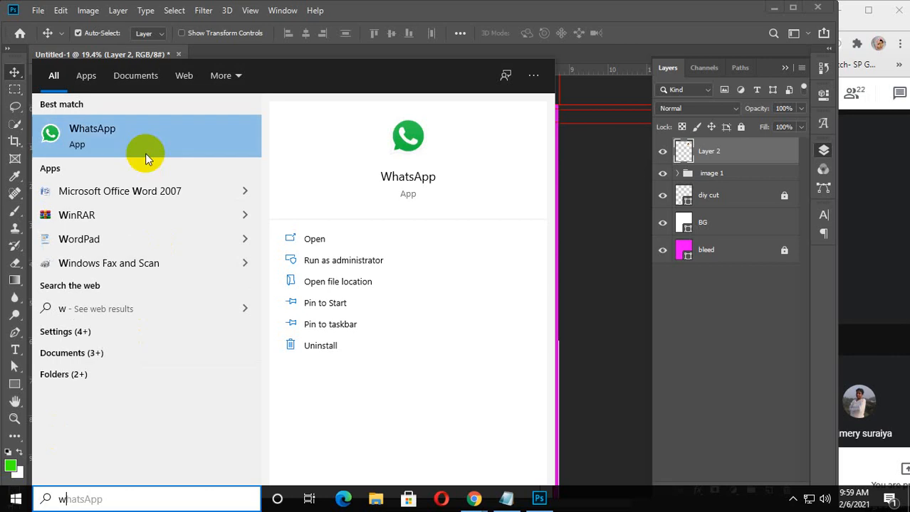
pyautogui.click(143, 147)
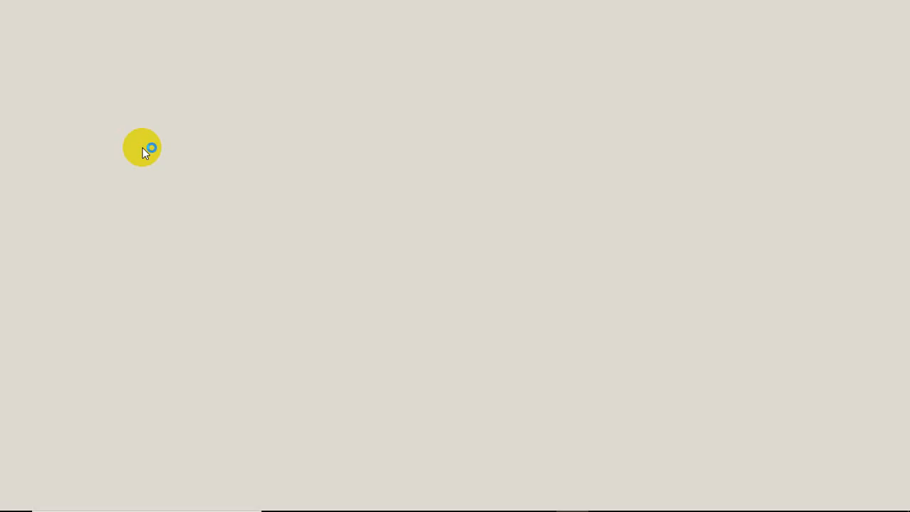
pyautogui.click(792, 499)
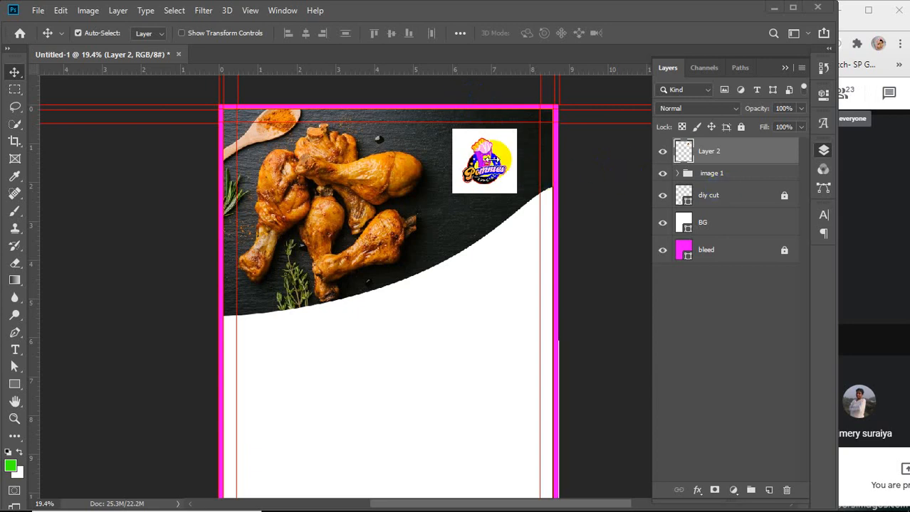
# Try removing the logo's white background with the Magic Eraser Tool
pyautogui.scroll(8, 489, 158)
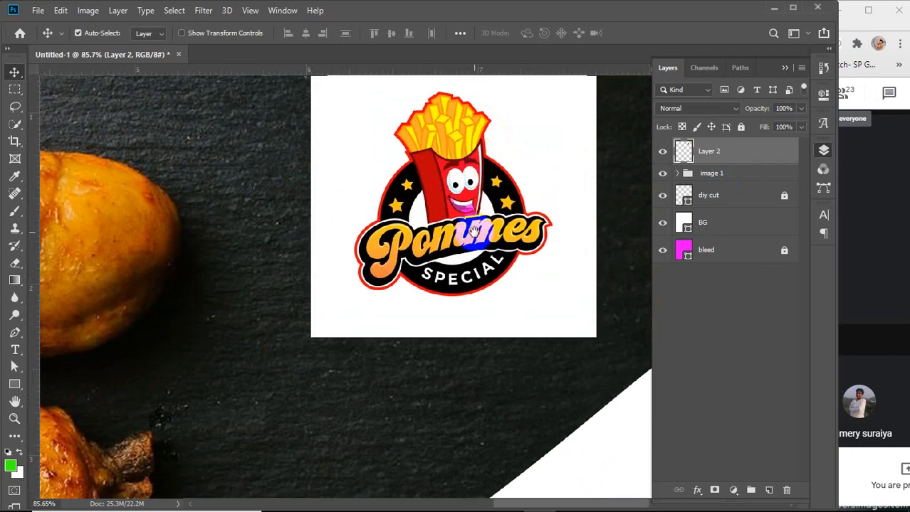
pyautogui.moveTo(483, 151); pyautogui.dragTo(468, 266)
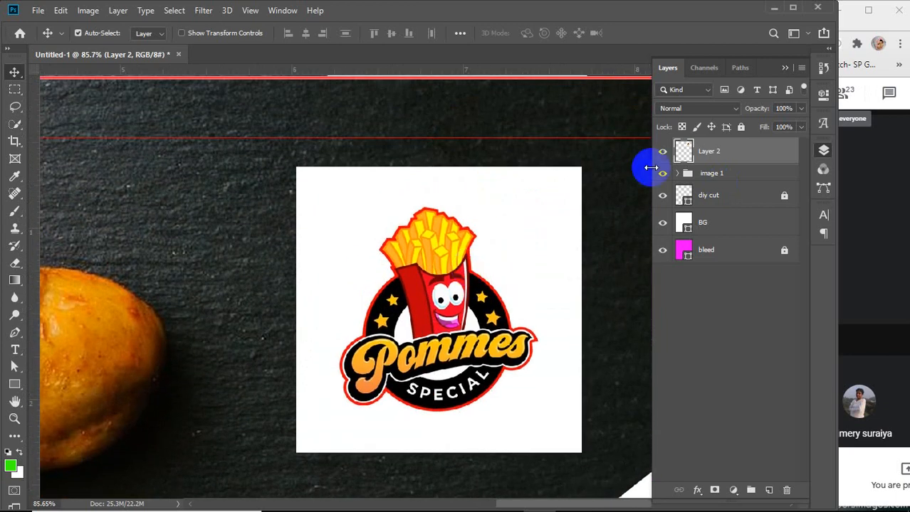
pyautogui.click(15, 262)
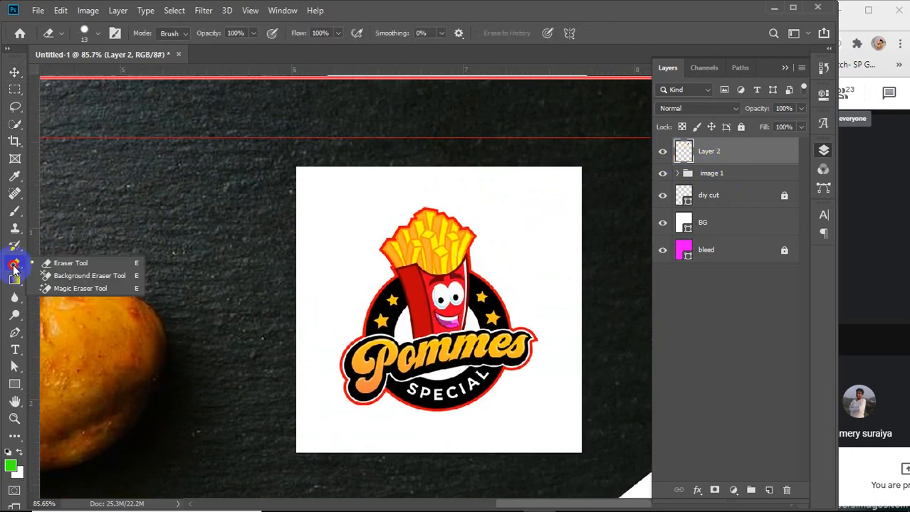
pyautogui.click(64, 288)
pyautogui.click(338, 214)
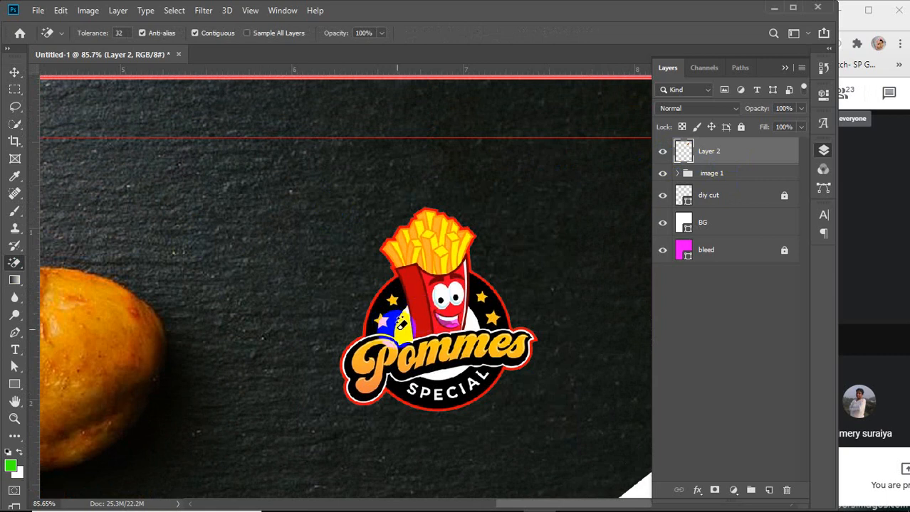
pyautogui.click(399, 332)
pyautogui.click(406, 308)
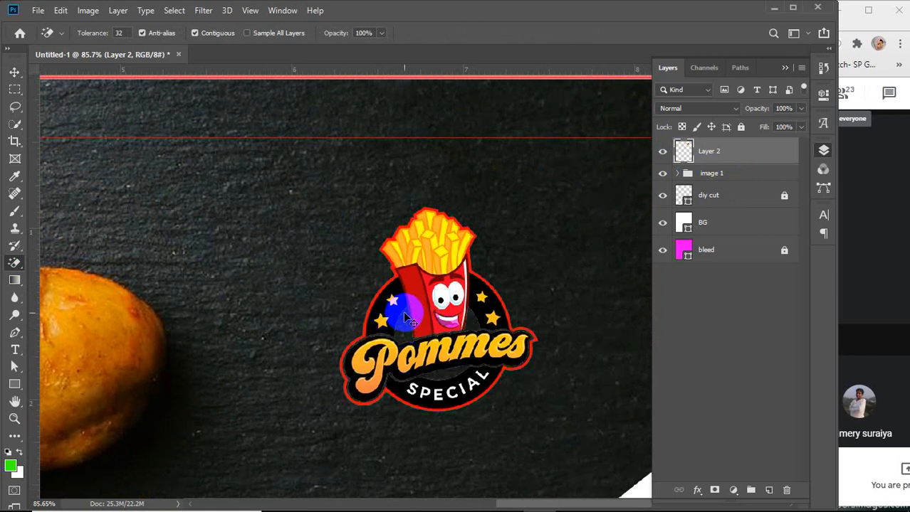
pyautogui.hotkey('ctrl', 'z')
# Try enlarging and shifting the logo with Free Transform, then undo the changes
pyautogui.click(15, 74)
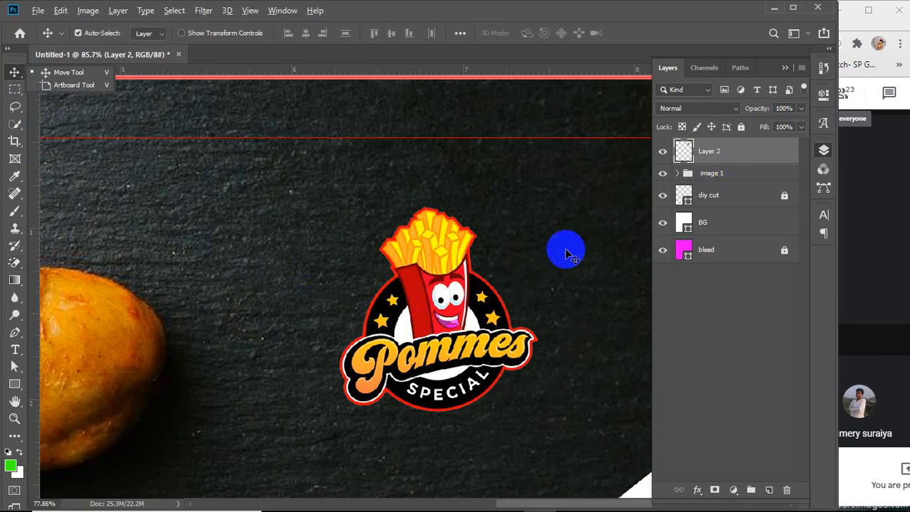
pyautogui.scroll(-4, 562, 250)
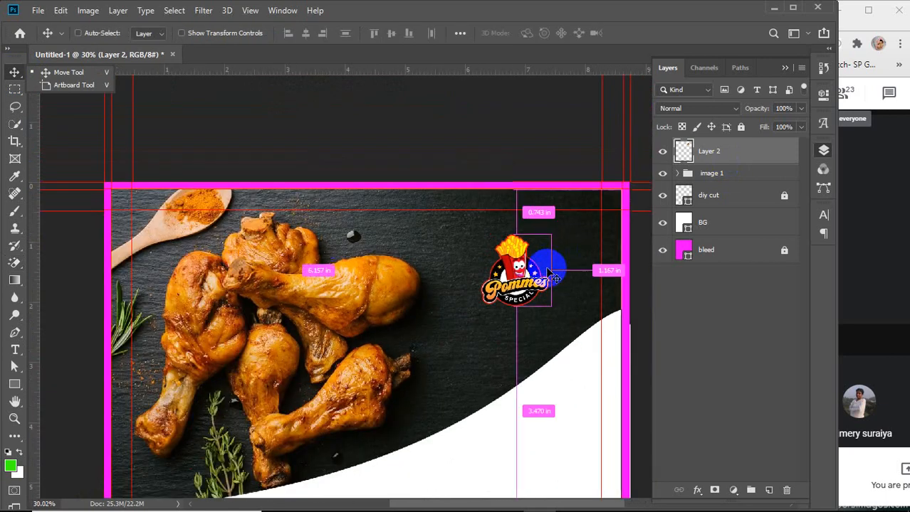
pyautogui.hotkey('ctrl', 't')
pyautogui.moveTo(553, 233); pyautogui.dragTo(586, 214)
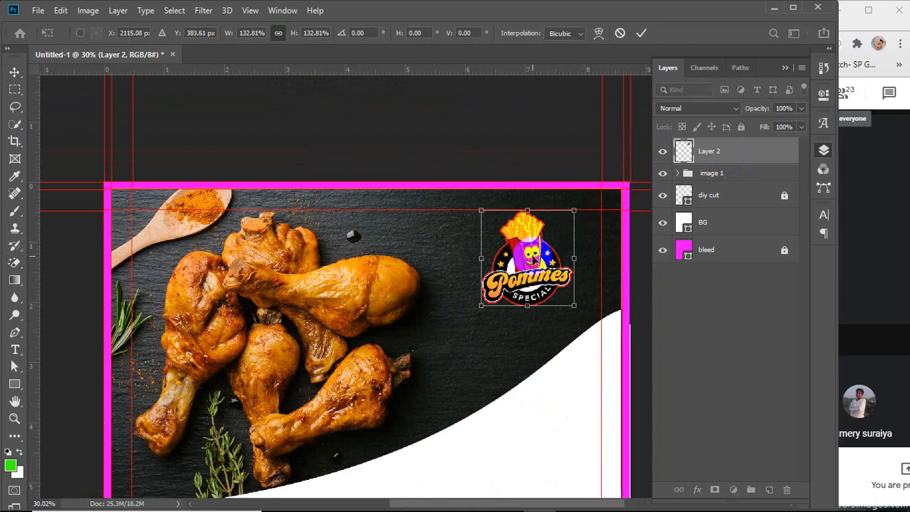
pyautogui.moveTo(529, 267); pyautogui.dragTo(555, 268)
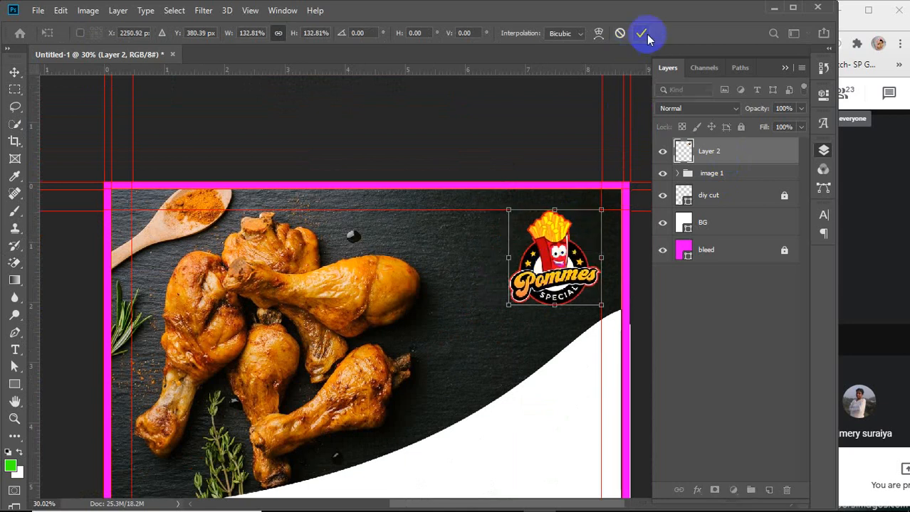
pyautogui.hotkey('ctrl', 'z')
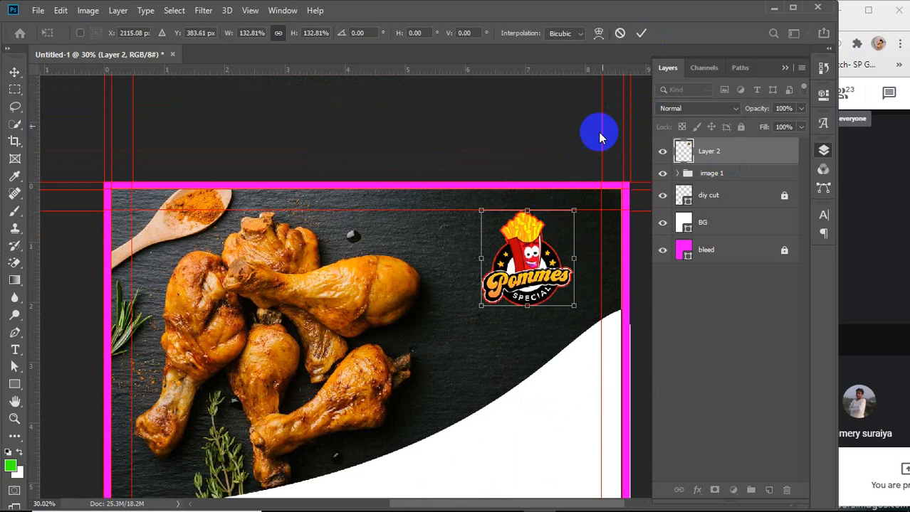
pyautogui.click(642, 34)
pyautogui.hotkey('ctrl', 'z')
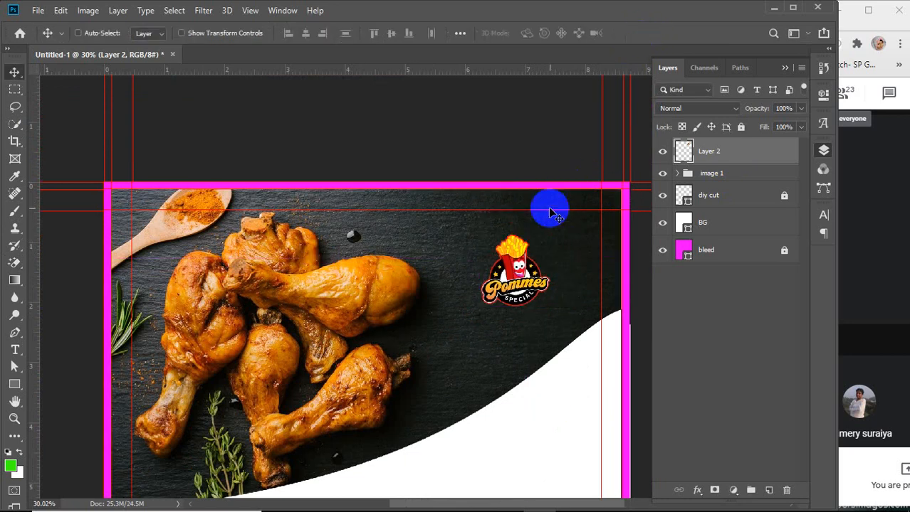
pyautogui.hotkey('ctrl', 'z')
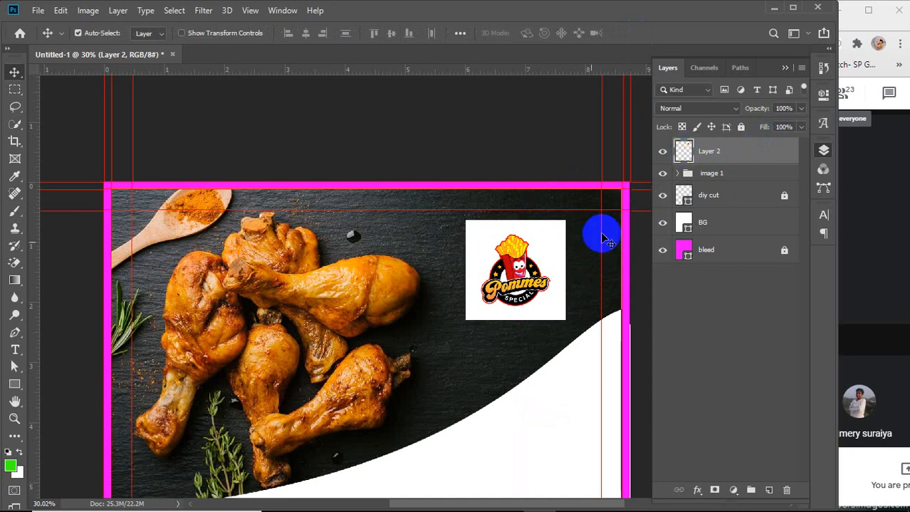
# Set the Magic Eraser tolerance to 5 and erase the logo's white background
pyautogui.click(14, 262)
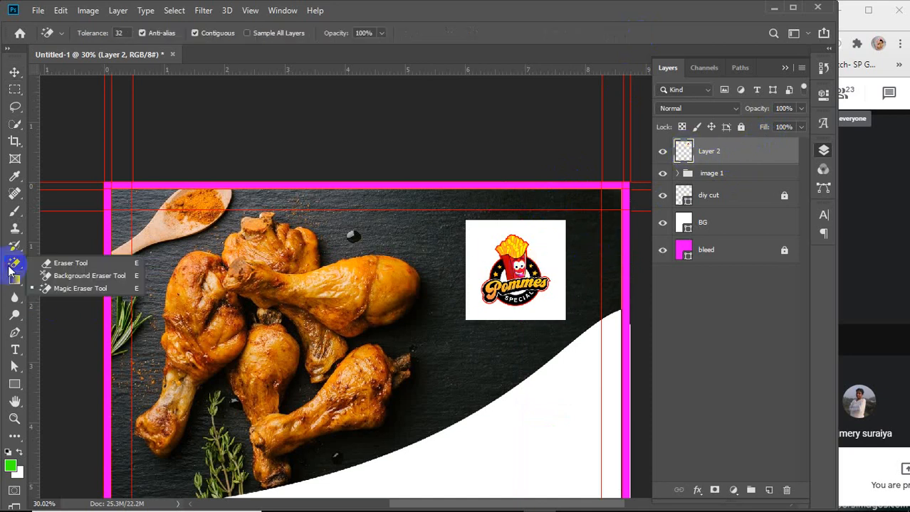
pyautogui.click(65, 295)
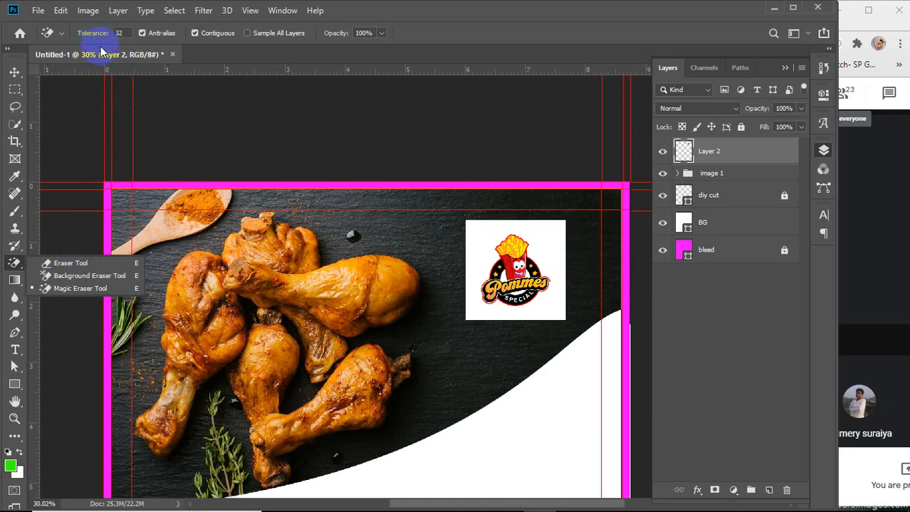
pyautogui.click(59, 289)
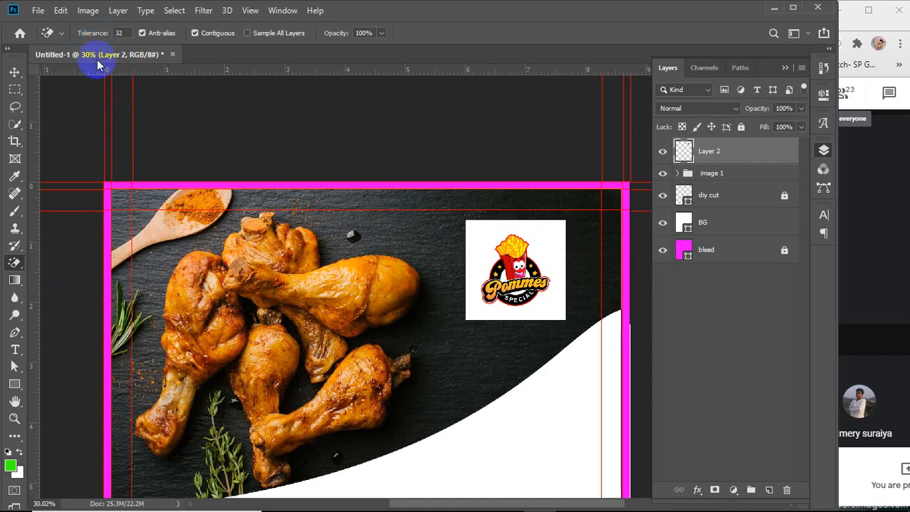
pyautogui.moveTo(81, 39); pyautogui.dragTo(77, 41)
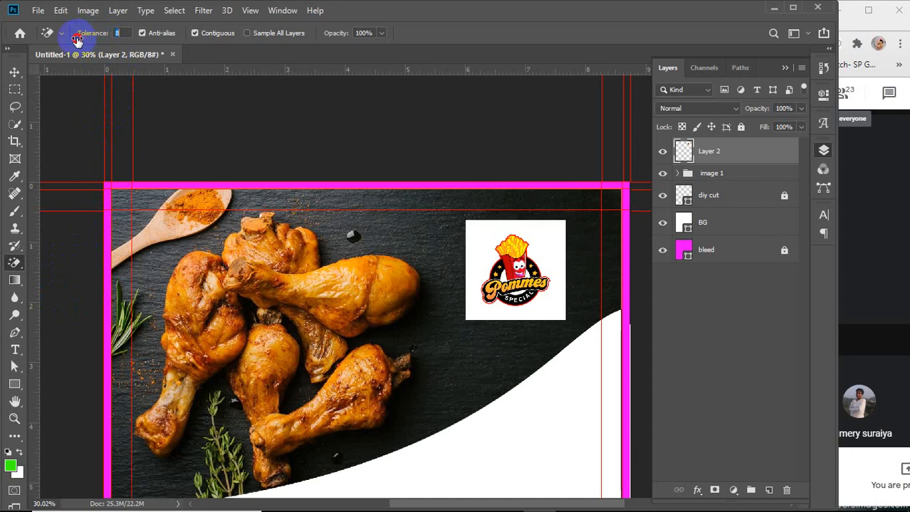
pyautogui.click(79, 42)
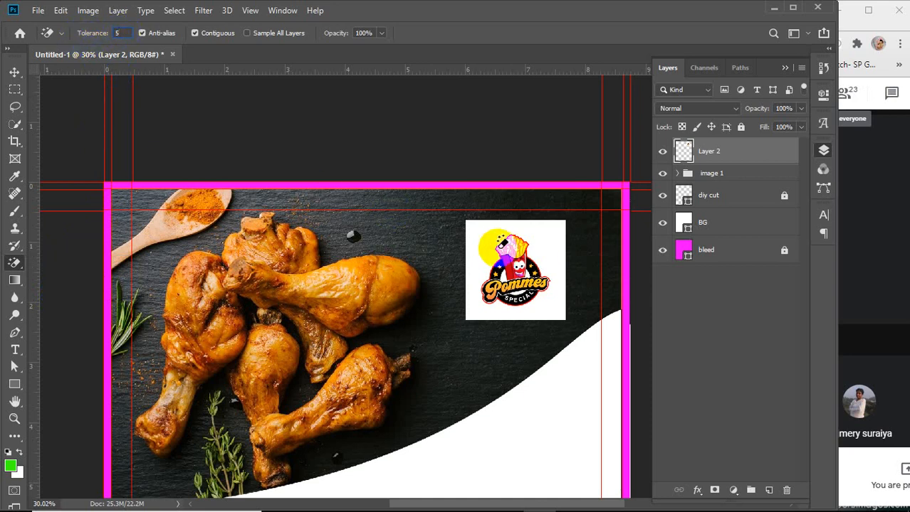
pyautogui.click(480, 235)
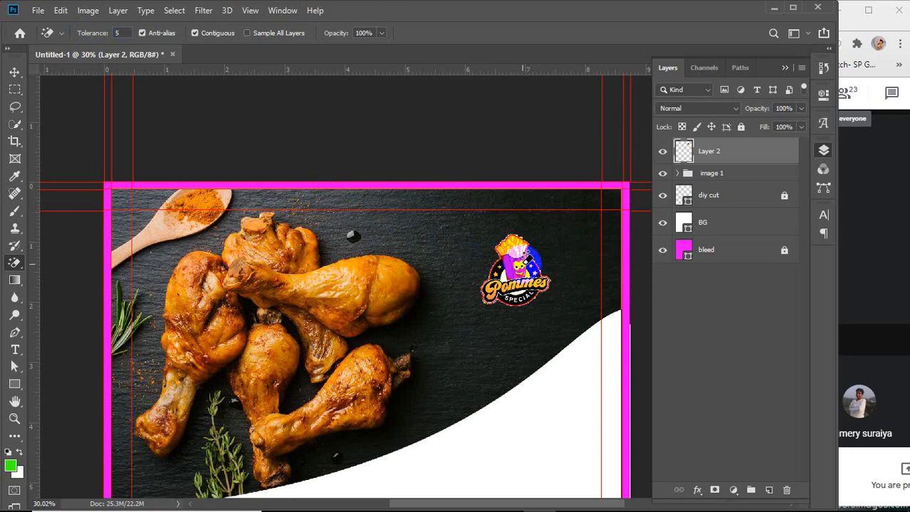
# Re-apply and undo the white background erase while inspecting the logo's edges up close
pyautogui.scroll(3, 527, 242)
pyautogui.scroll(2, 526, 242)
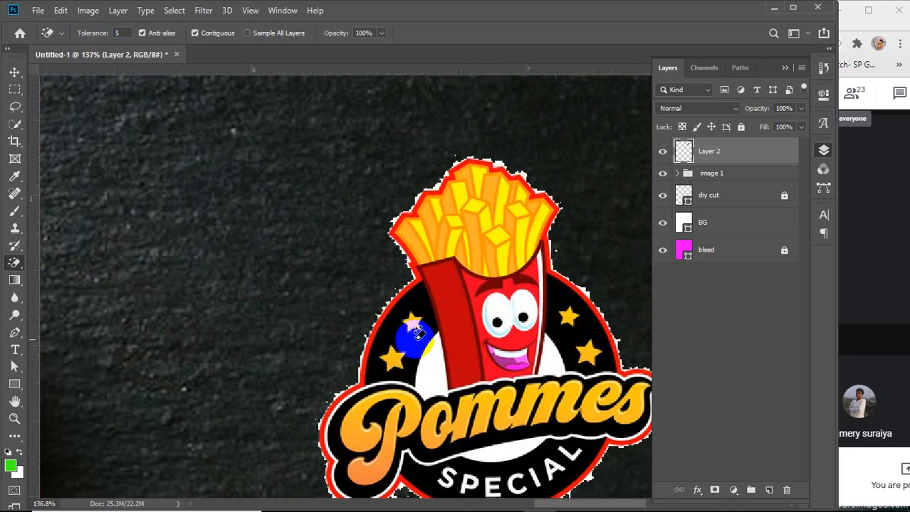
pyautogui.scroll(-1, 417, 333)
pyautogui.scroll(-2, 418, 333)
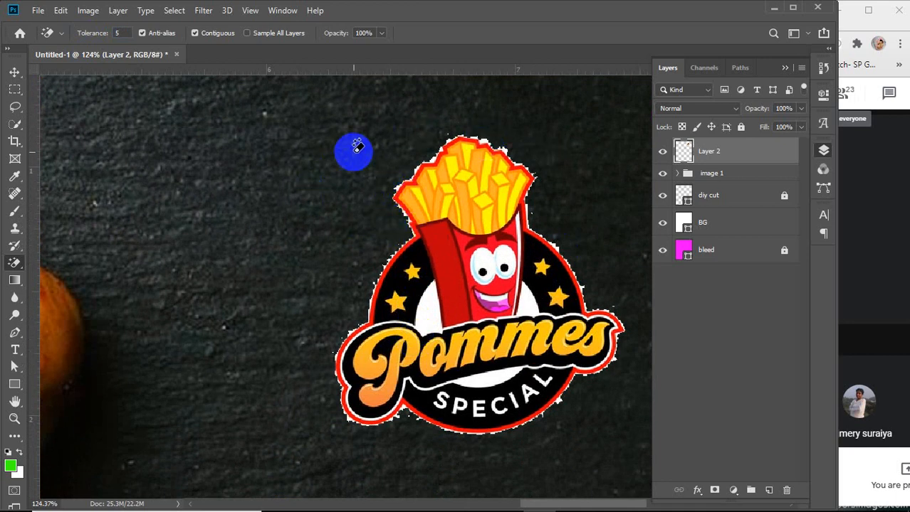
pyautogui.click(357, 147)
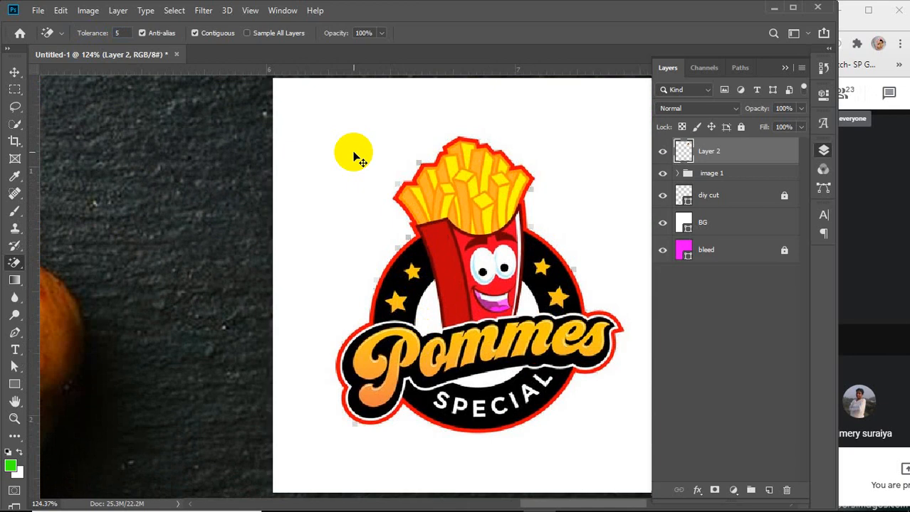
pyautogui.click(292, 107)
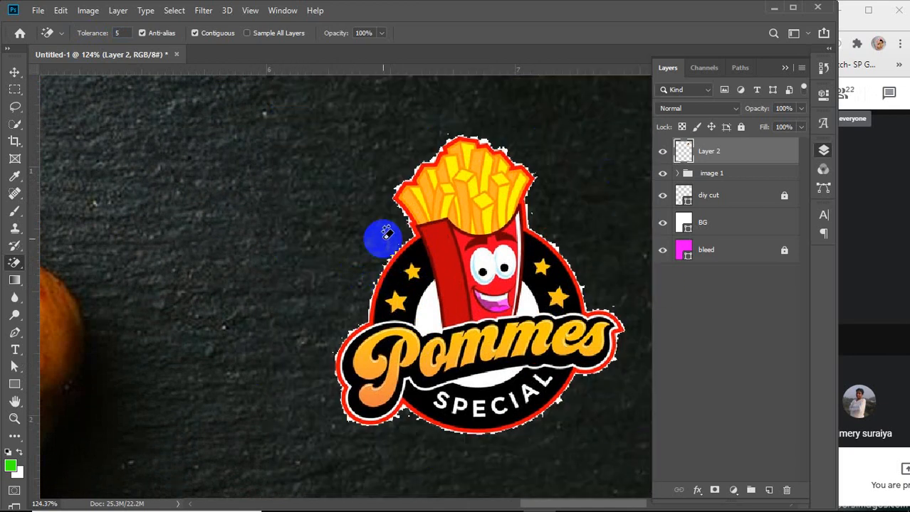
pyautogui.click(385, 235)
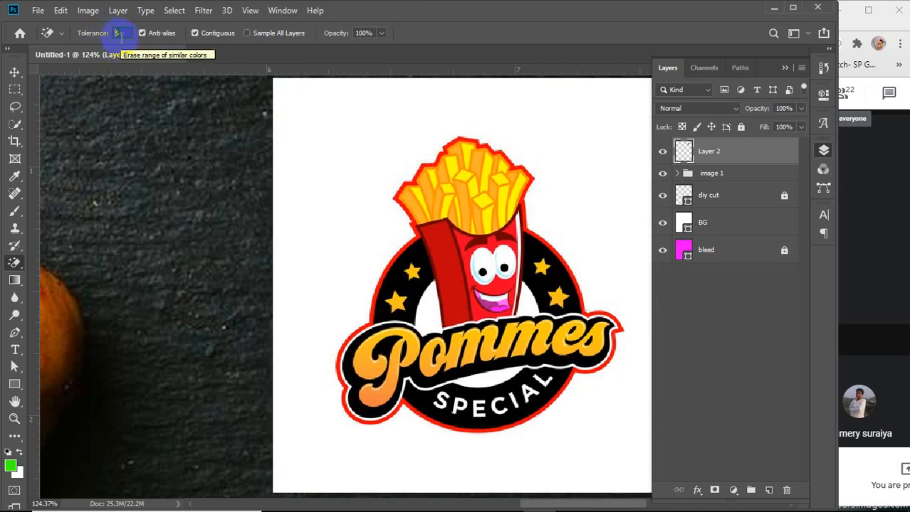
# Set the Magic Eraser tolerance to 100 and erase the logo's white background
pyautogui.write('100')
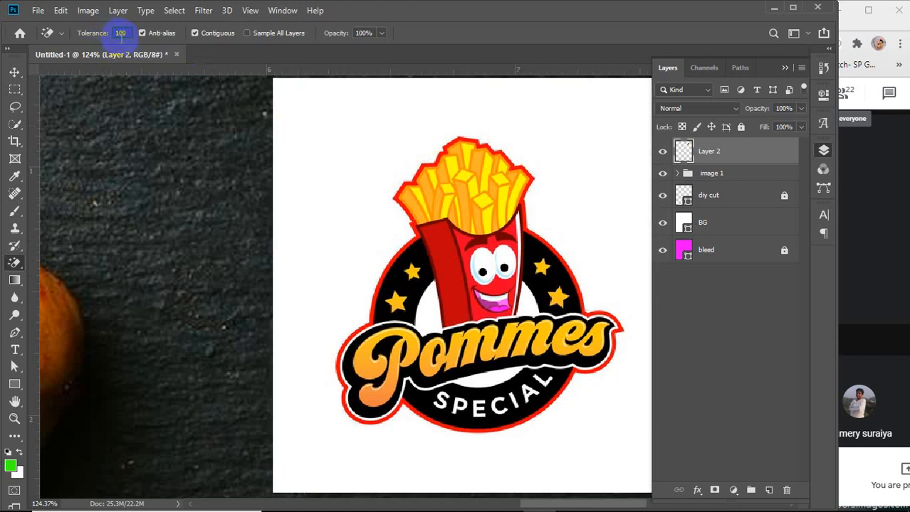
pyautogui.click(313, 135)
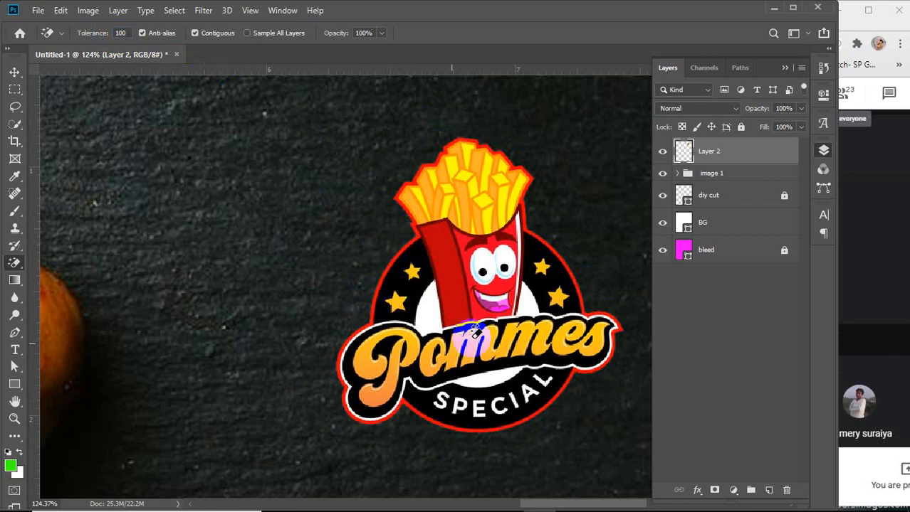
# Undo the last erase, set the Magic Eraser tolerance to 35 and erase the logo's white background again
pyautogui.hotkey('ctrl', 'z')
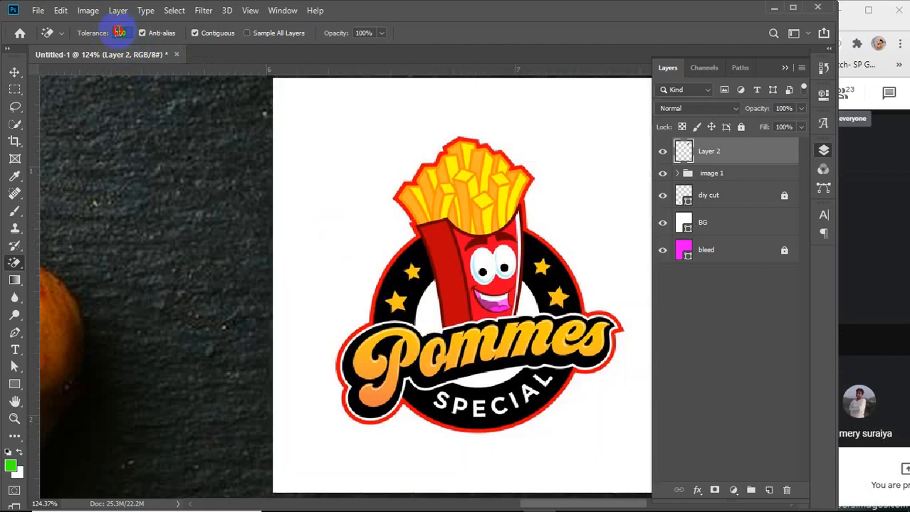
pyautogui.click(119, 32)
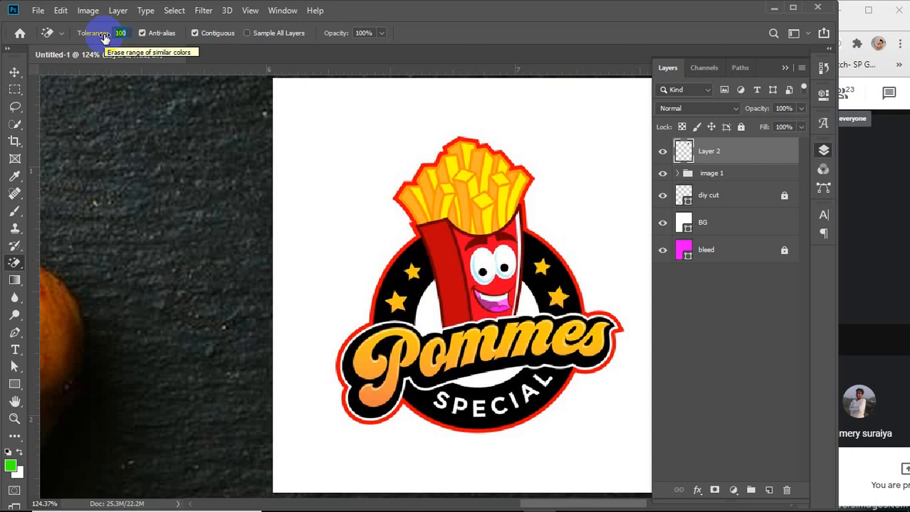
pyautogui.write('35')
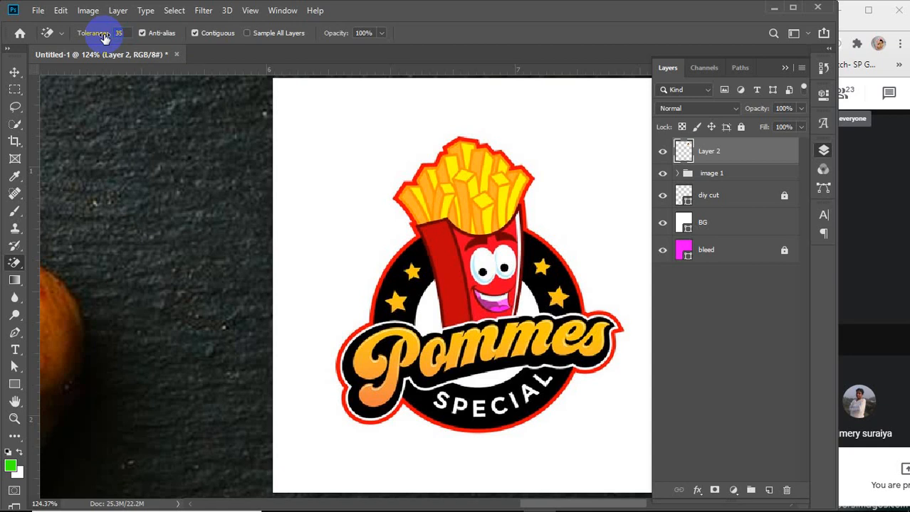
pyautogui.click(322, 171)
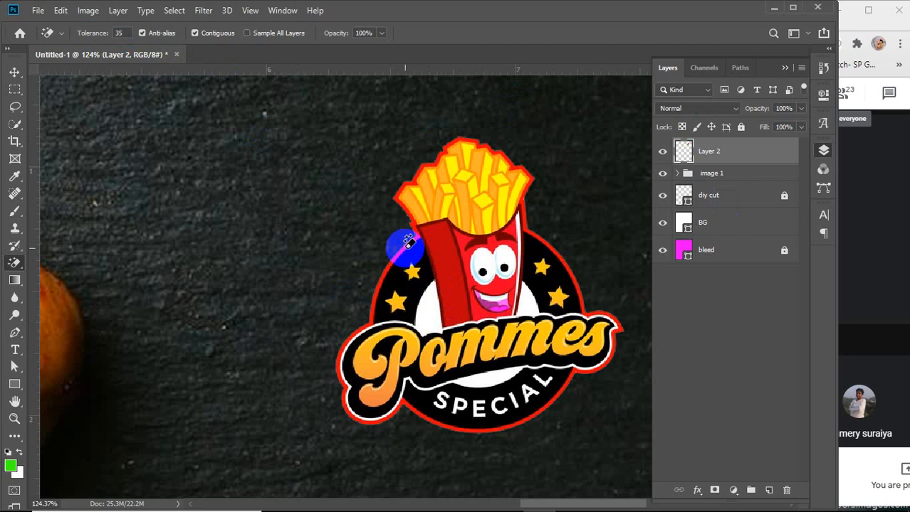
# Inspect the logo's edges up close, then move the logo slightly right within the photo area
pyautogui.scroll(6, 406, 244)
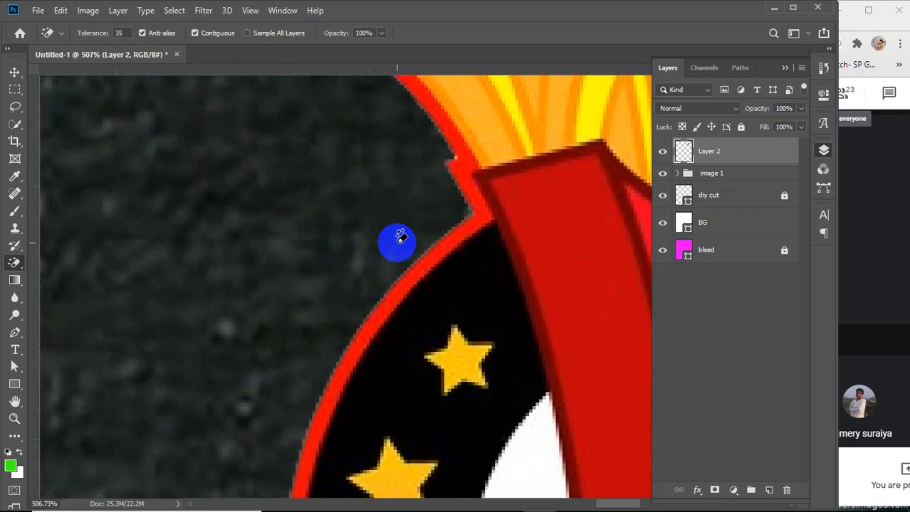
pyautogui.scroll(4, 398, 240)
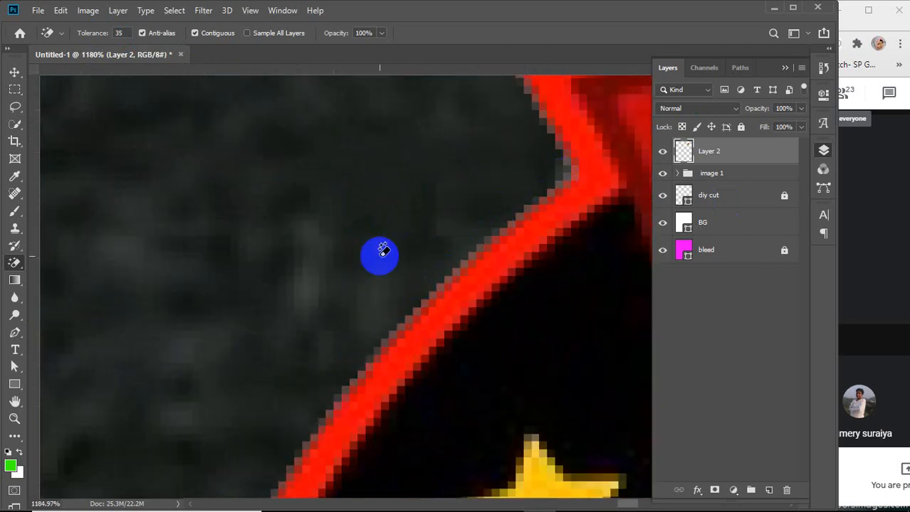
pyautogui.scroll(-10, 383, 249)
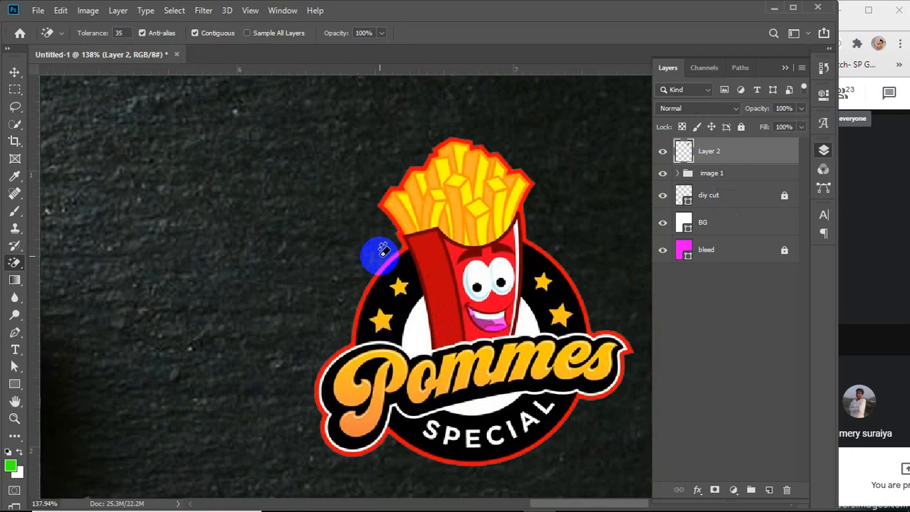
pyautogui.scroll(-1, 383, 249)
pyautogui.scroll(-1, 383, 249)
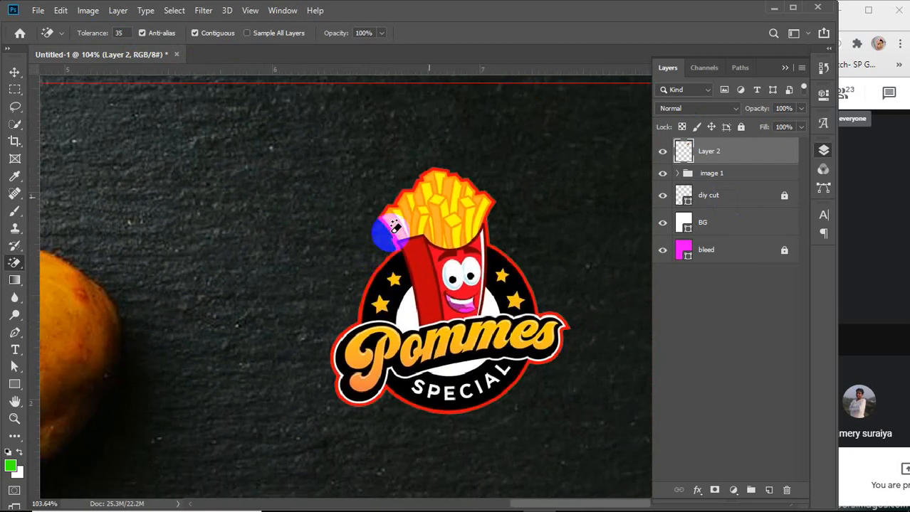
pyautogui.click(14, 72)
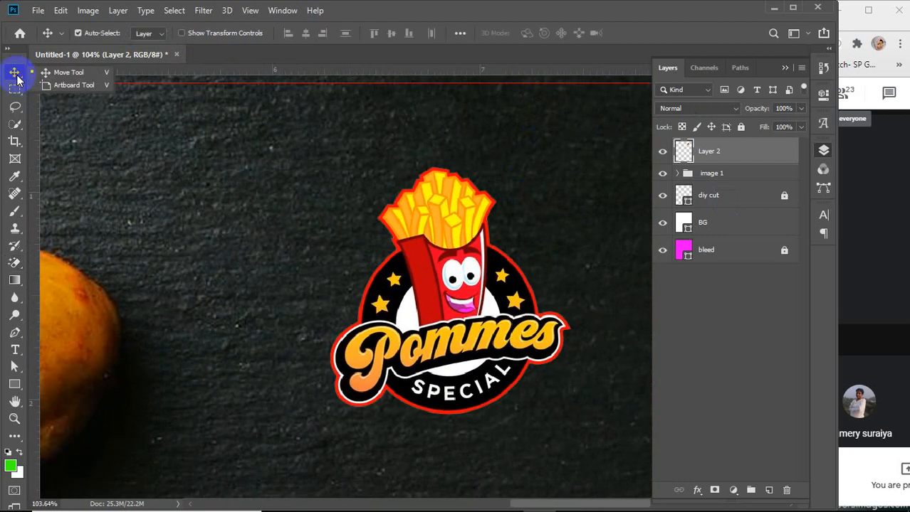
pyautogui.scroll(-6, 484, 273)
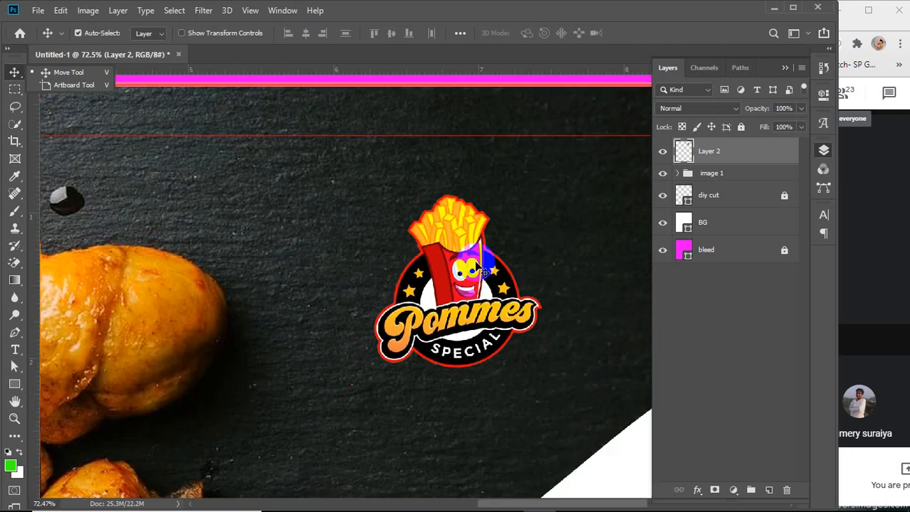
pyautogui.scroll(-1, 484, 273)
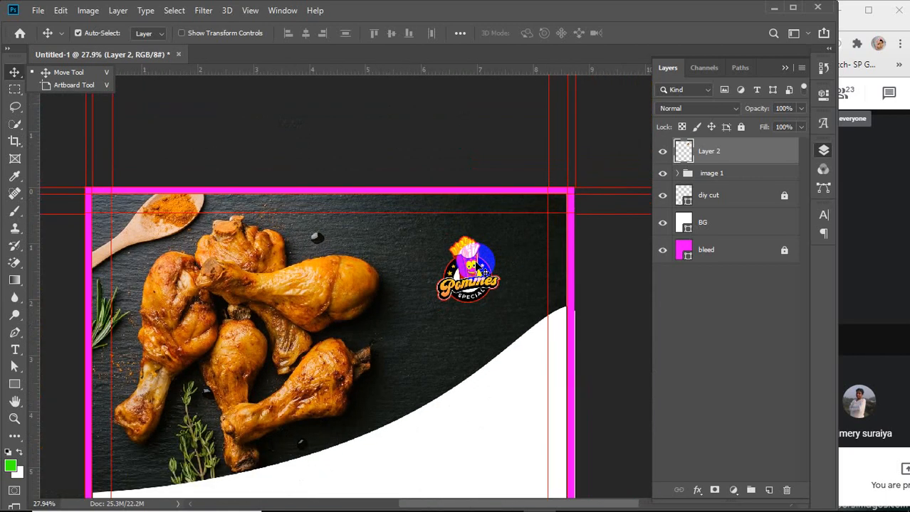
pyautogui.moveTo(461, 269); pyautogui.dragTo(478, 268)
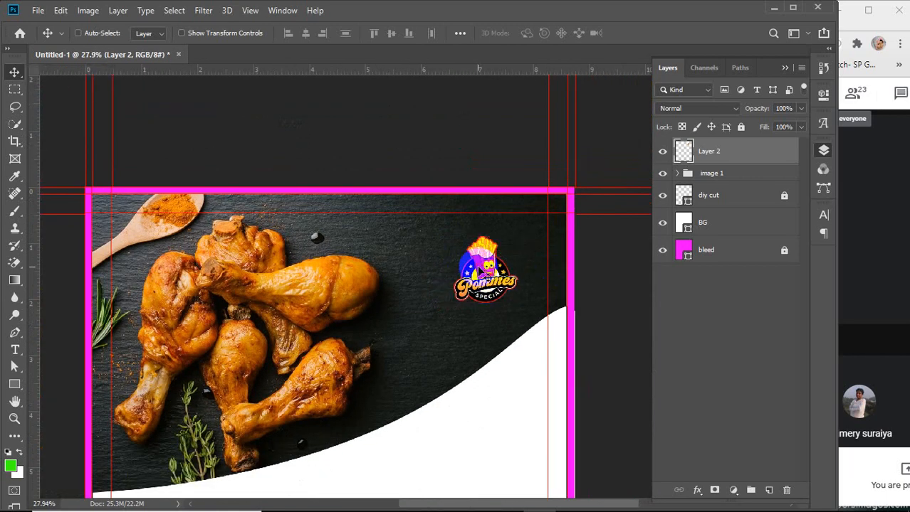
# Scale the logo up to about 139% with Free Transform and place it near the photo's top right corner
pyautogui.hotkey('ctrl', 't')
pyautogui.moveTo(520, 238); pyautogui.dragTo(547, 223)
pyautogui.moveTo(492, 236); pyautogui.dragTo(496, 245)
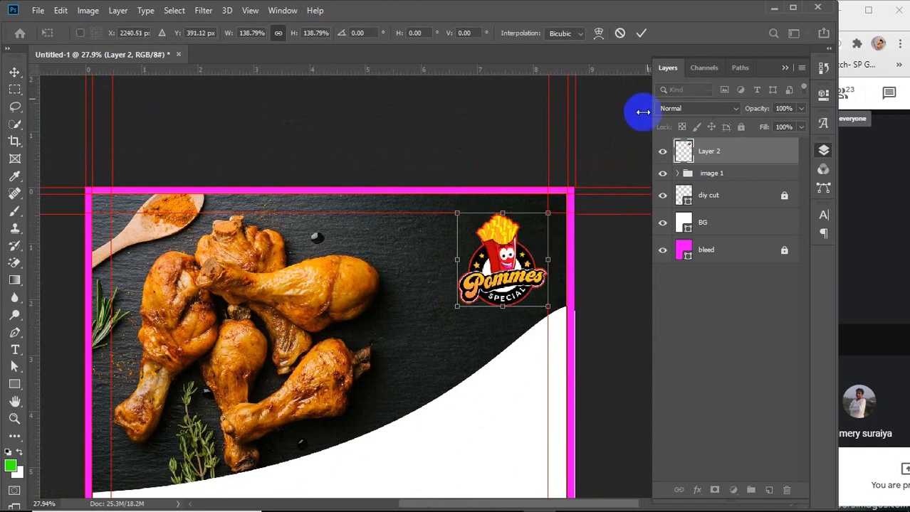
pyautogui.click(640, 33)
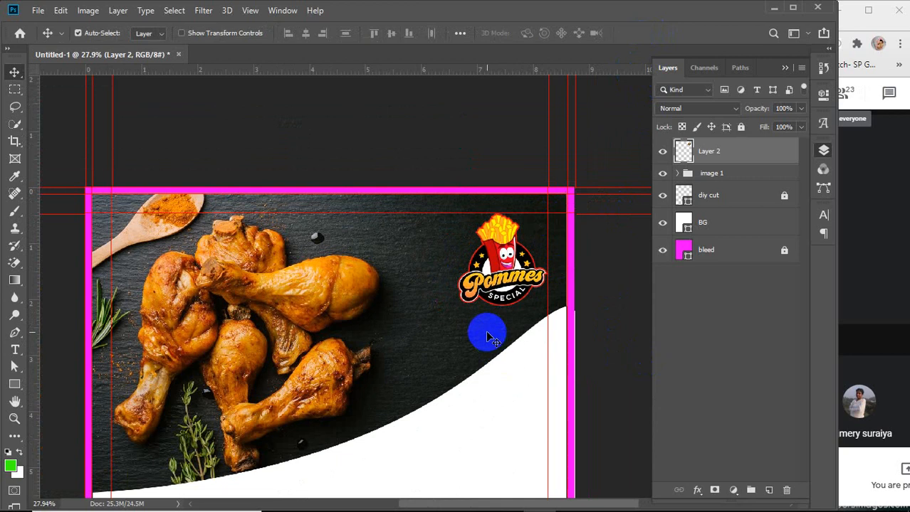
# Rename the logo layer as logo
pyautogui.scroll(-2, 486, 330)
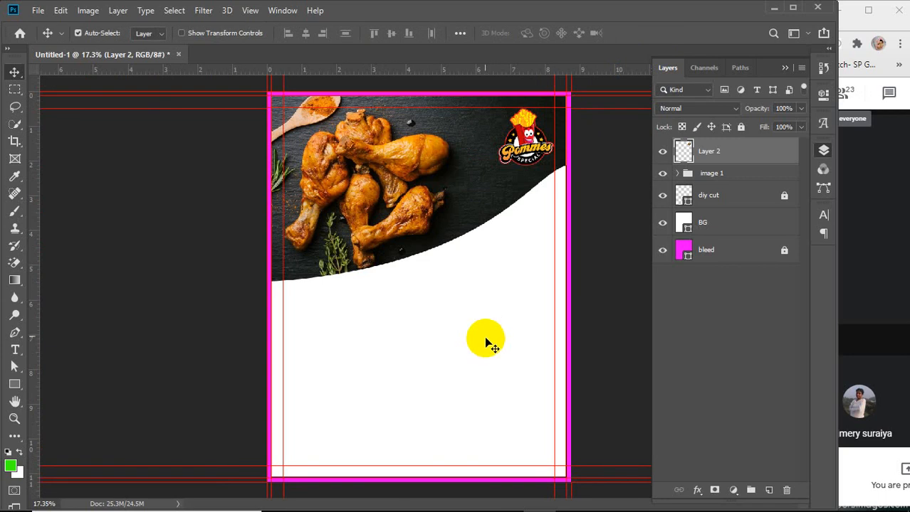
pyautogui.click(678, 174)
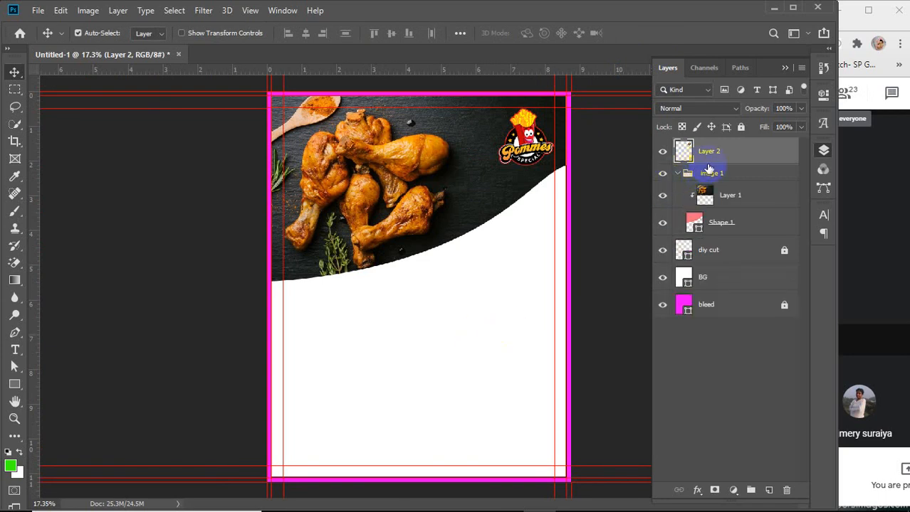
pyautogui.doubleClick(705, 152)
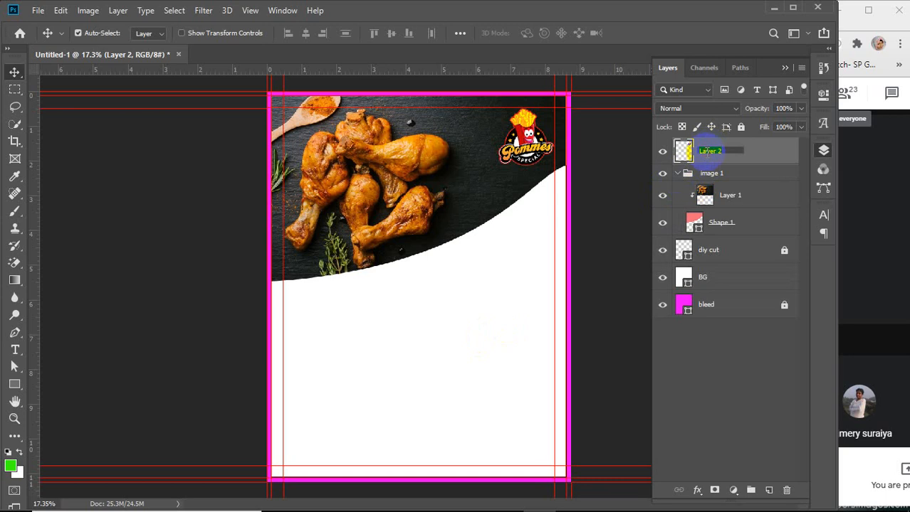
pyautogui.write('logo')
pyautogui.press('Return')
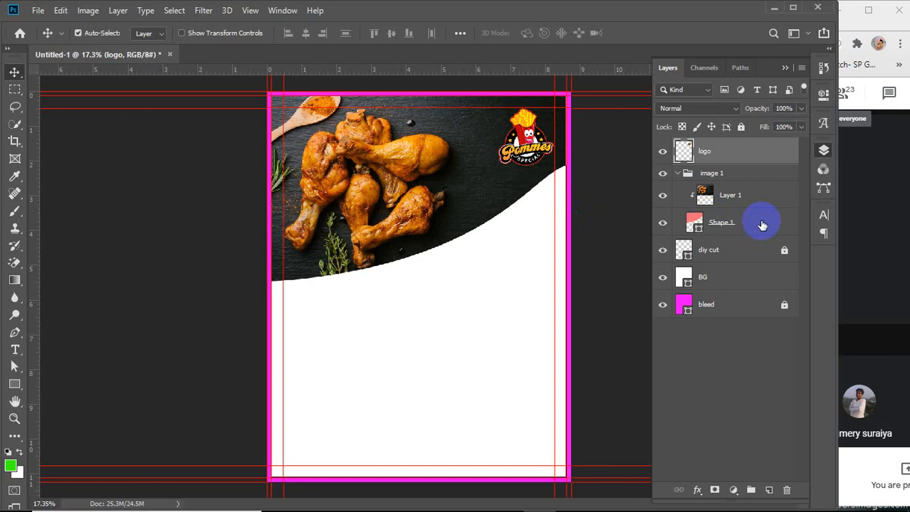
# Toggle the curved shape's visibility off and on, then try setting the shape's fill to none
pyautogui.click(662, 223)
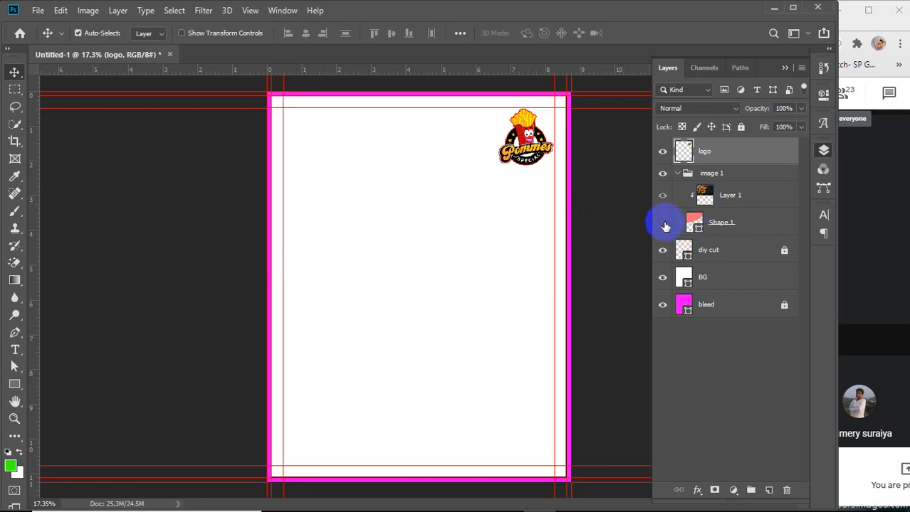
pyautogui.click(662, 224)
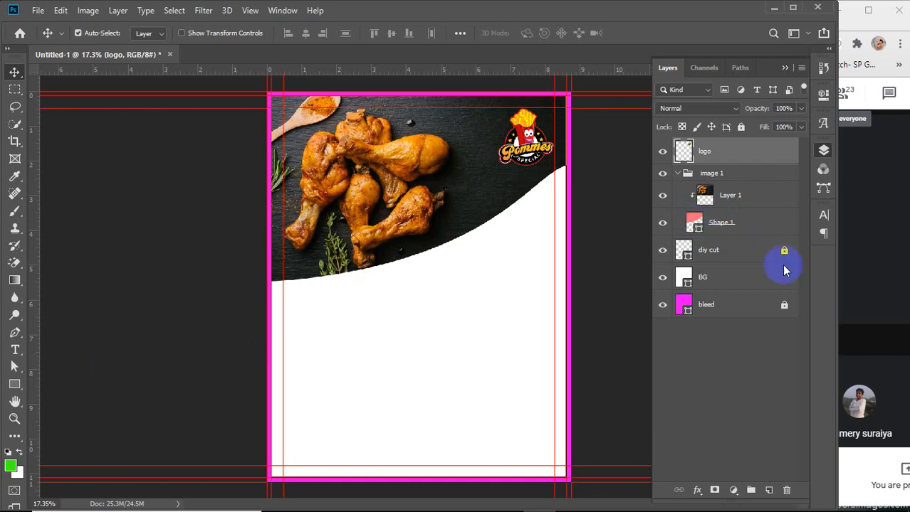
pyautogui.click(349, 359)
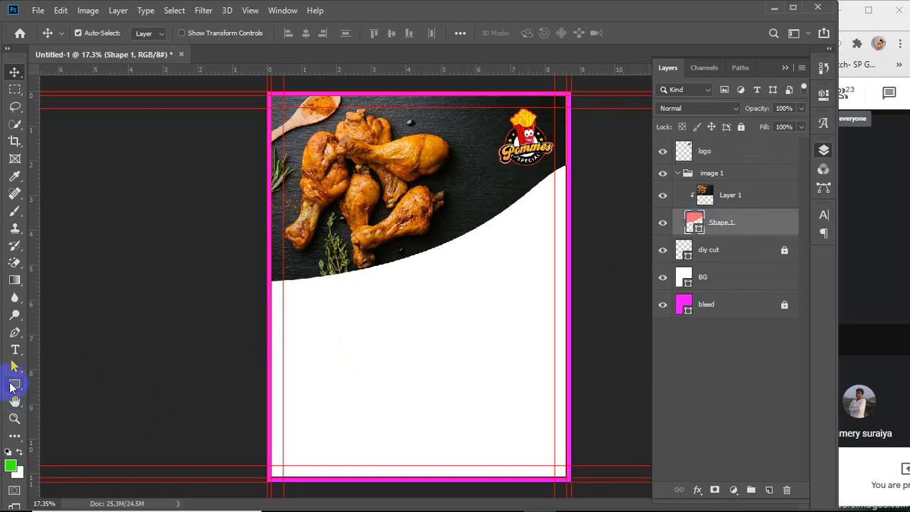
pyautogui.click(15, 384)
pyautogui.click(150, 33)
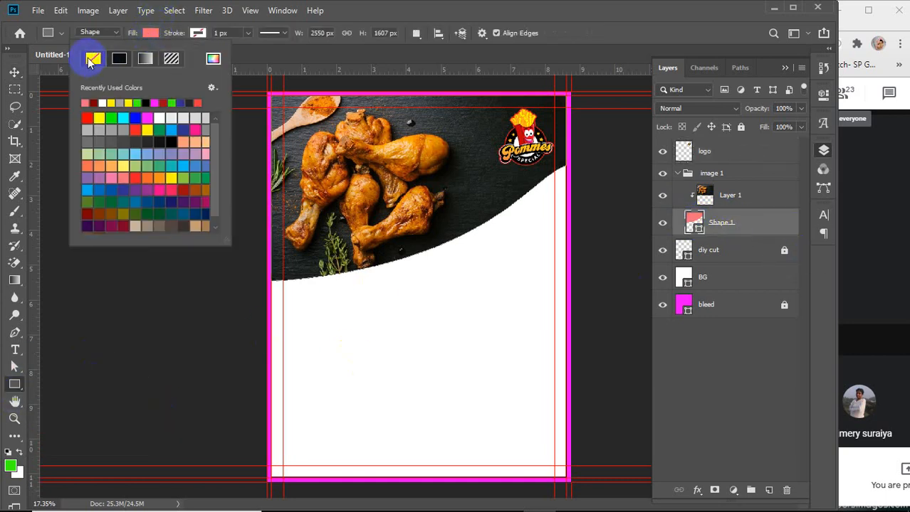
pyautogui.click(91, 62)
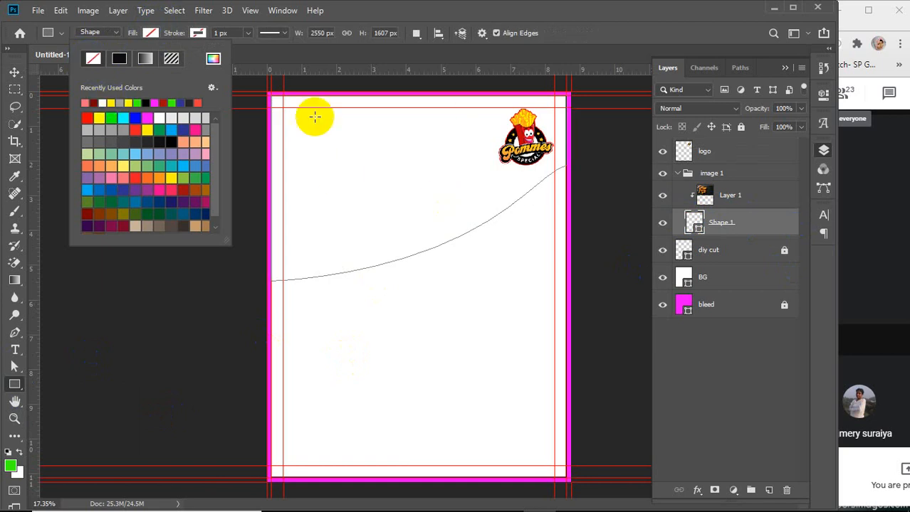
pyautogui.click(151, 34)
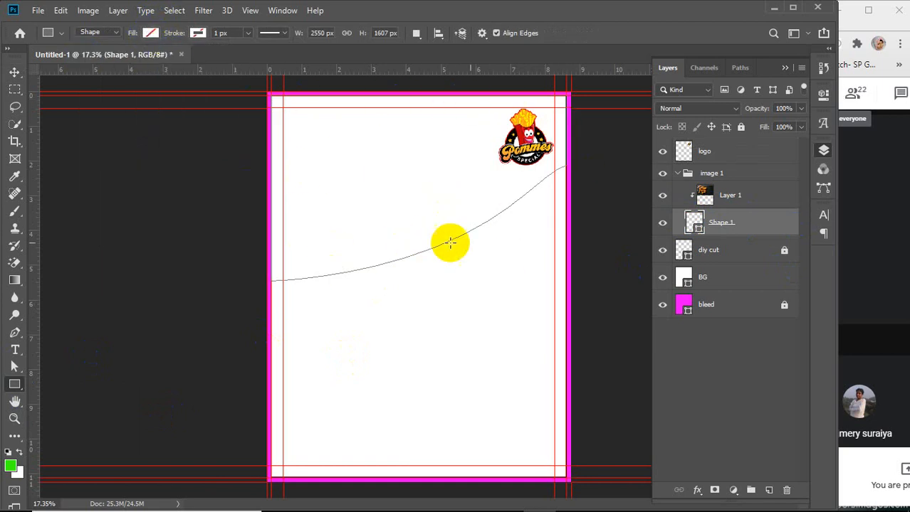
pyautogui.click(740, 197)
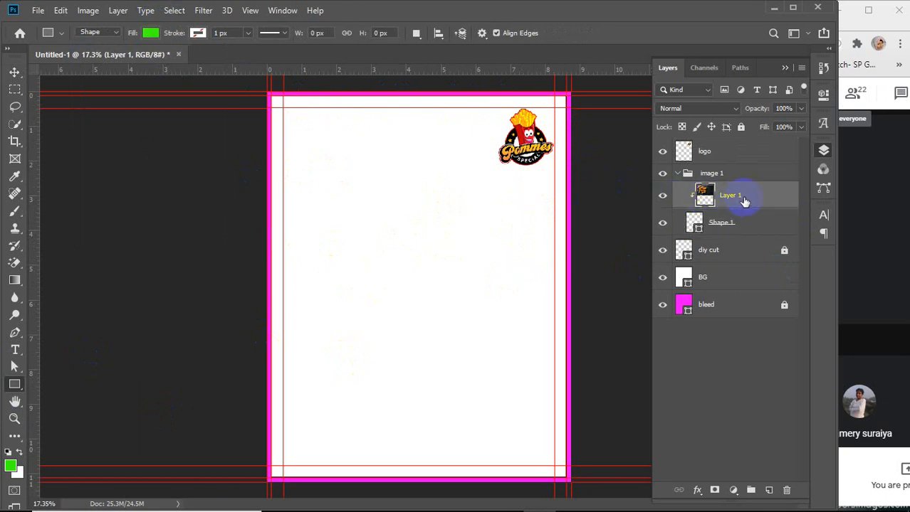
pyautogui.click(720, 225)
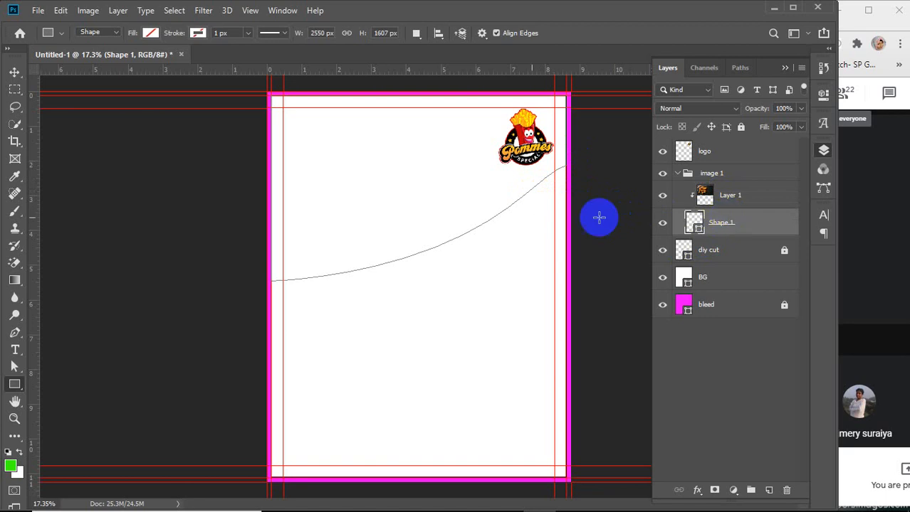
pyautogui.click(740, 191)
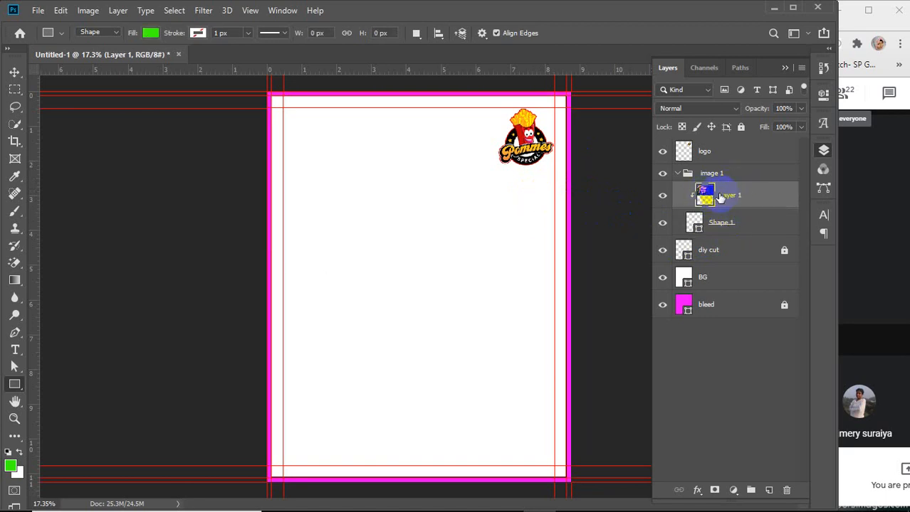
pyautogui.moveTo(702, 194); pyautogui.dragTo(719, 225)
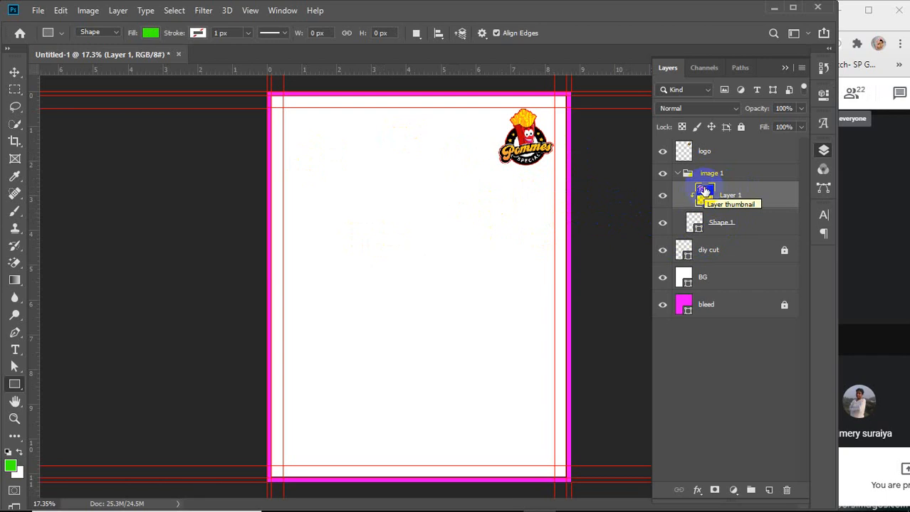
# Change the curved shape's fill to a dark blue swatch
pyautogui.click(692, 221)
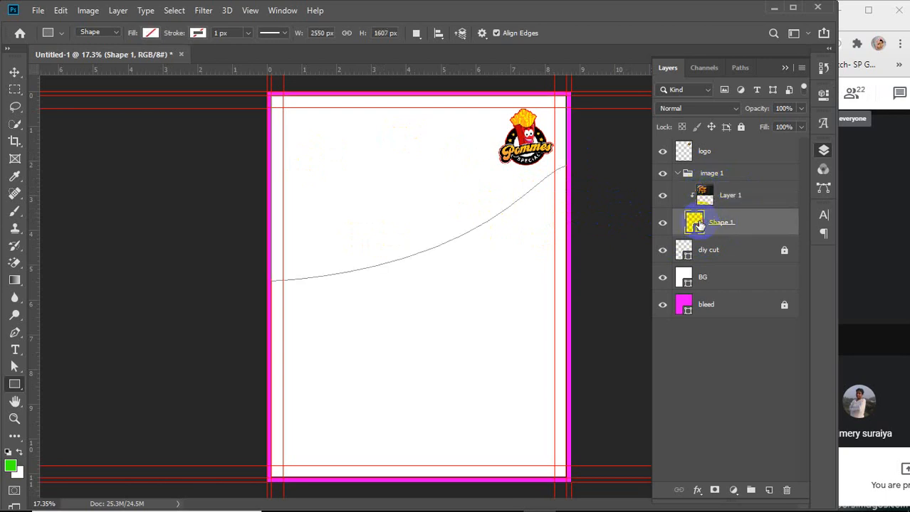
pyautogui.click(151, 33)
pyautogui.click(160, 141)
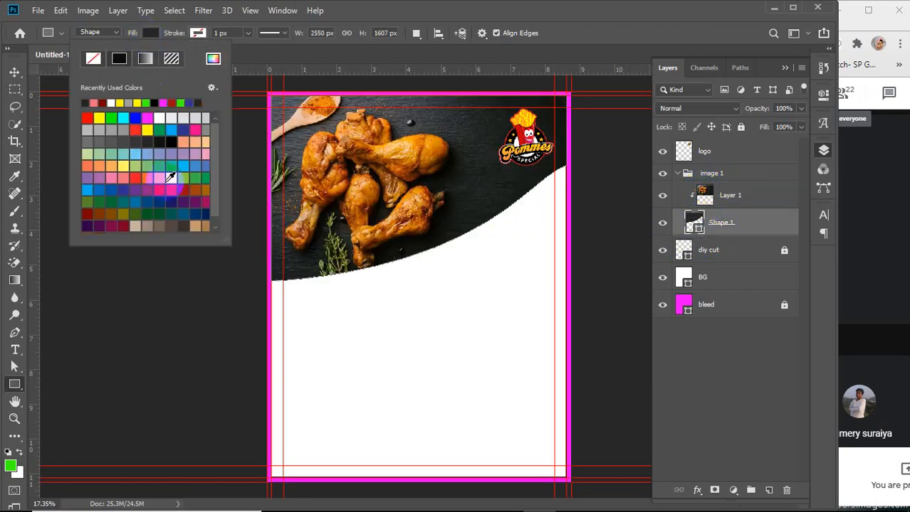
pyautogui.click(147, 198)
pyautogui.click(107, 189)
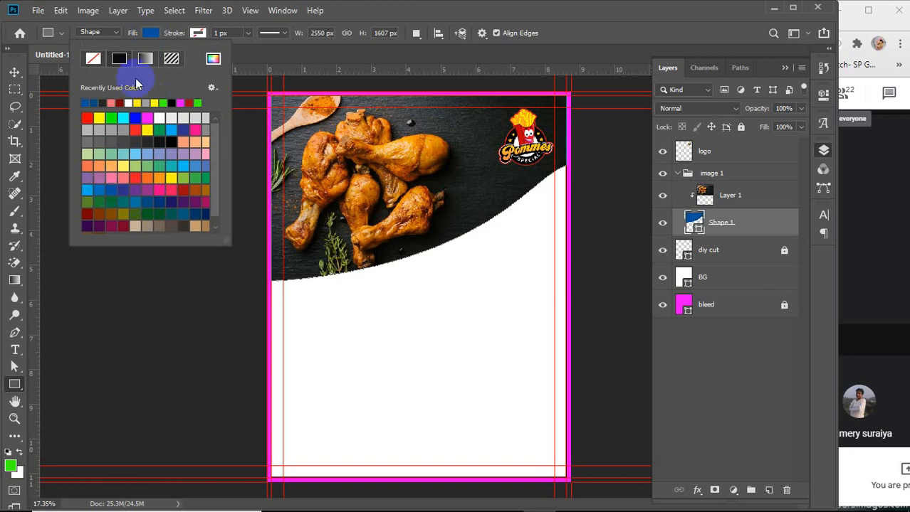
pyautogui.click(147, 37)
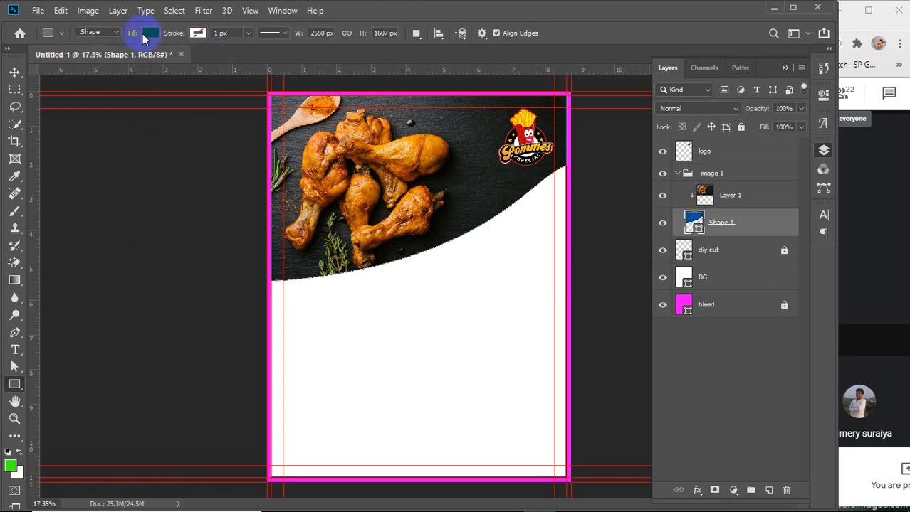
# Duplicate the curved shape layer
pyautogui.click(16, 73)
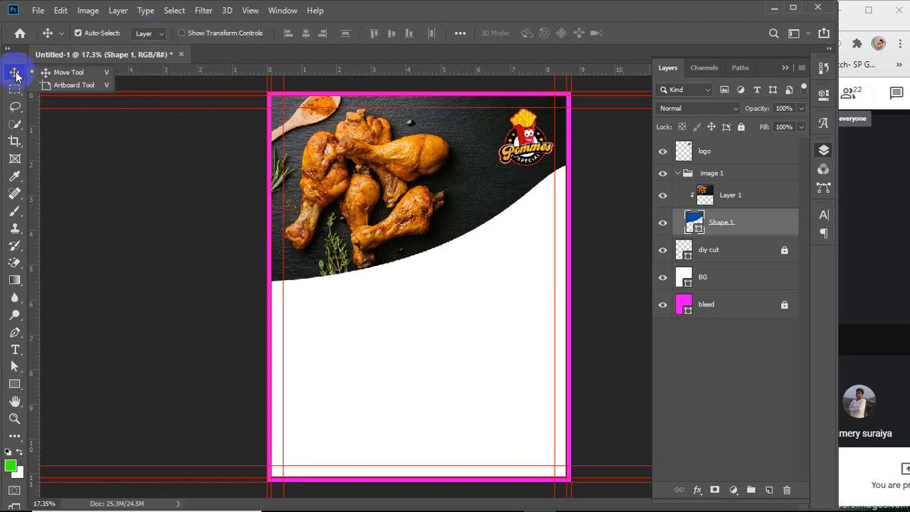
pyautogui.click(742, 229)
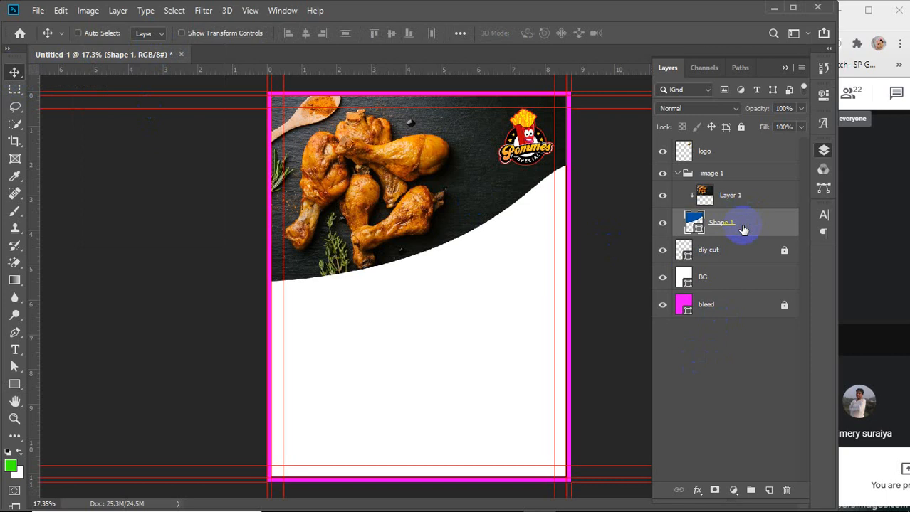
pyautogui.hotkey('ctrl', 'j')
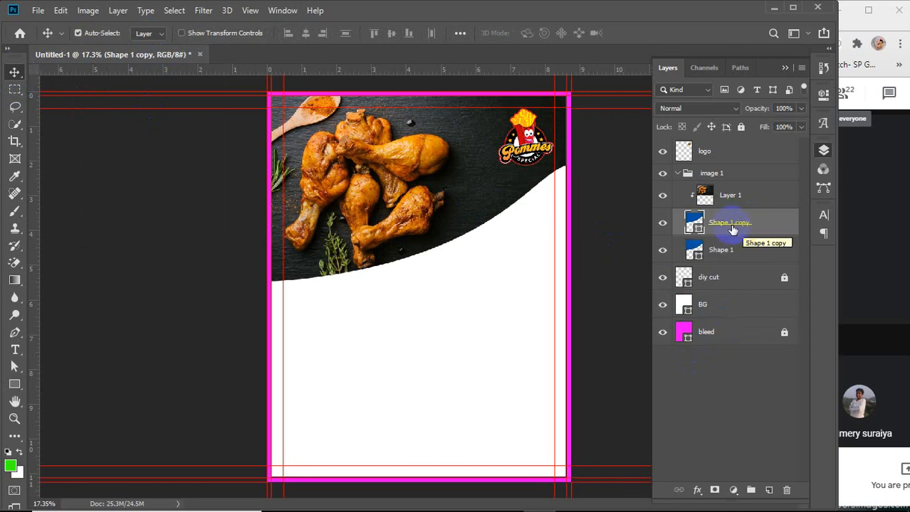
# Try stacking the shape copy above the logo and re-applying the photo's clipping mask inside the image group
pyautogui.moveTo(733, 229); pyautogui.dragTo(736, 149)
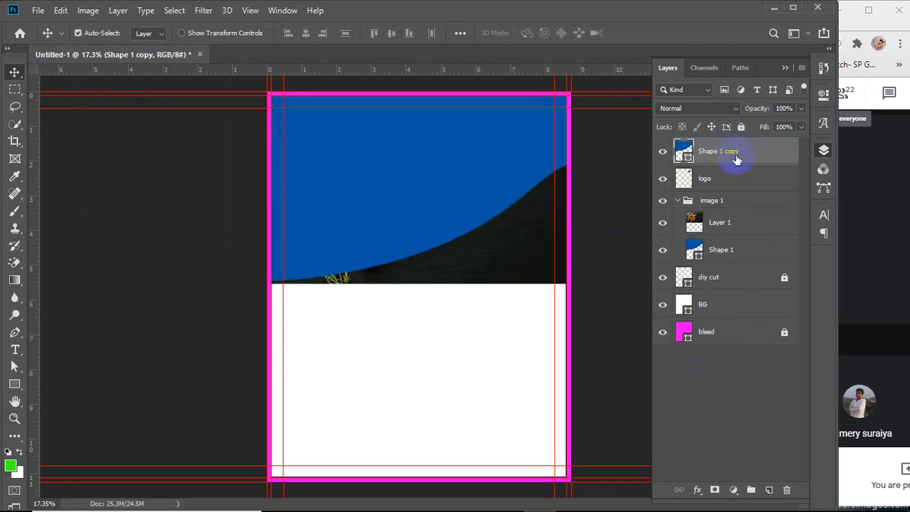
pyautogui.click(677, 202)
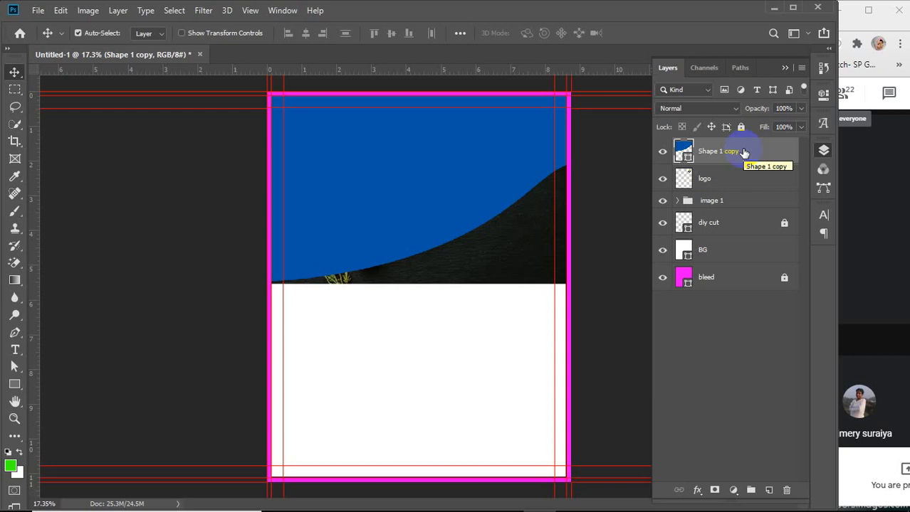
pyautogui.click(677, 200)
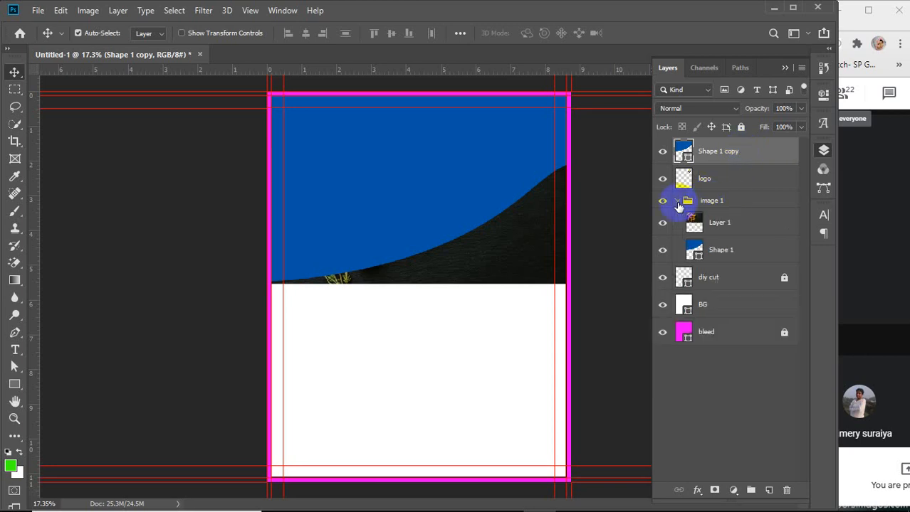
pyautogui.click(730, 225)
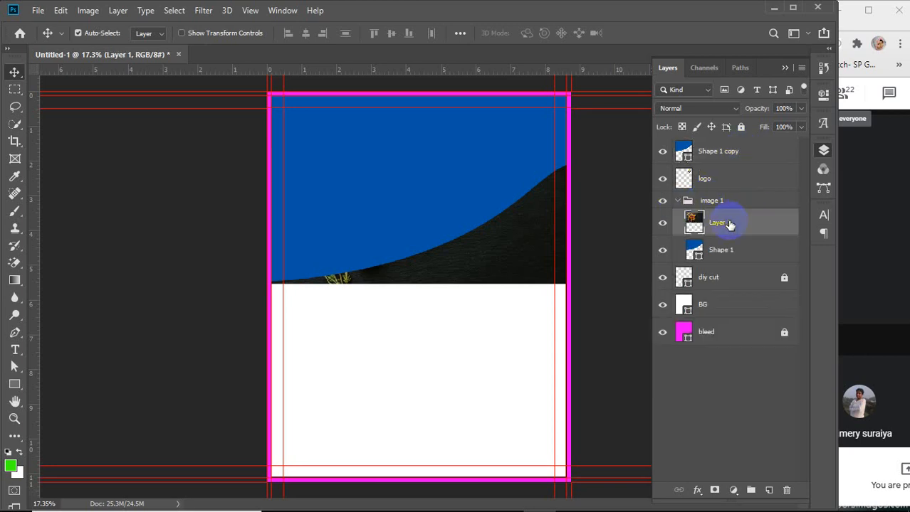
pyautogui.rightClick(737, 225)
pyautogui.click(636, 255)
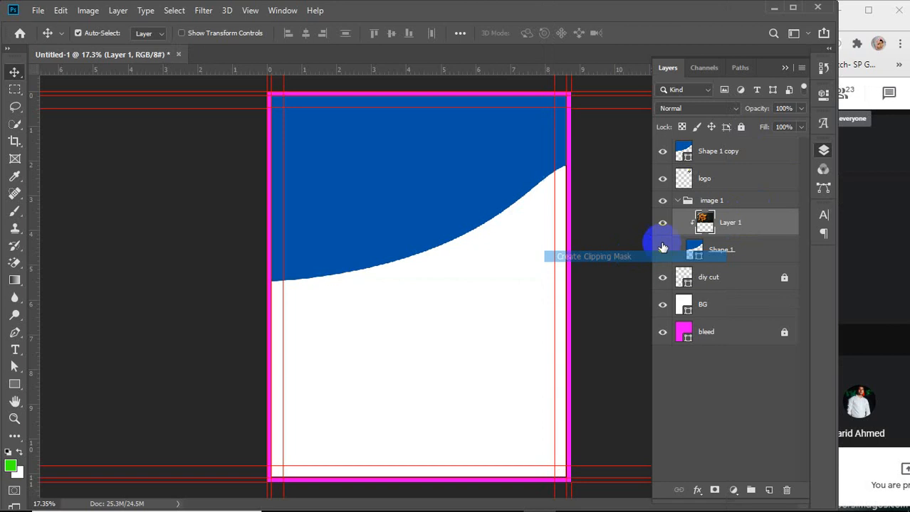
pyautogui.click(676, 201)
pyautogui.click(726, 152)
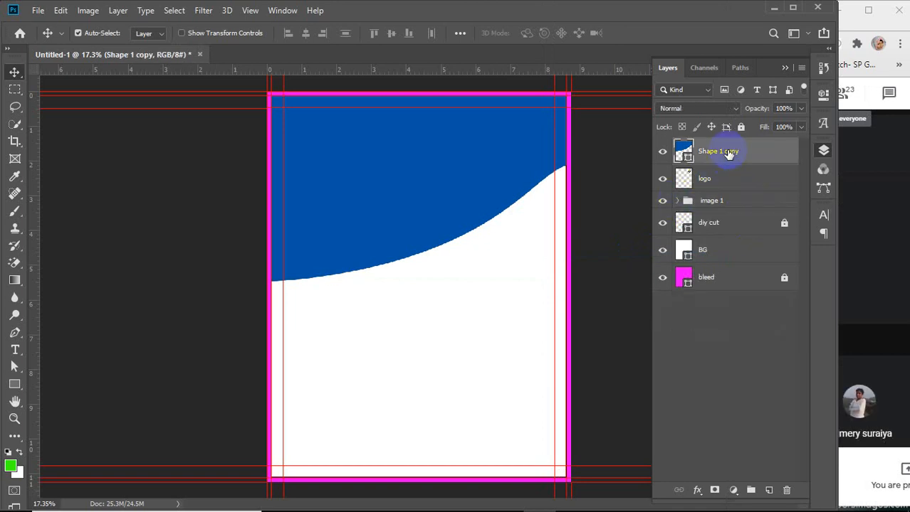
# Move the shape copy layer down beneath the image 1 group
pyautogui.click(14, 385)
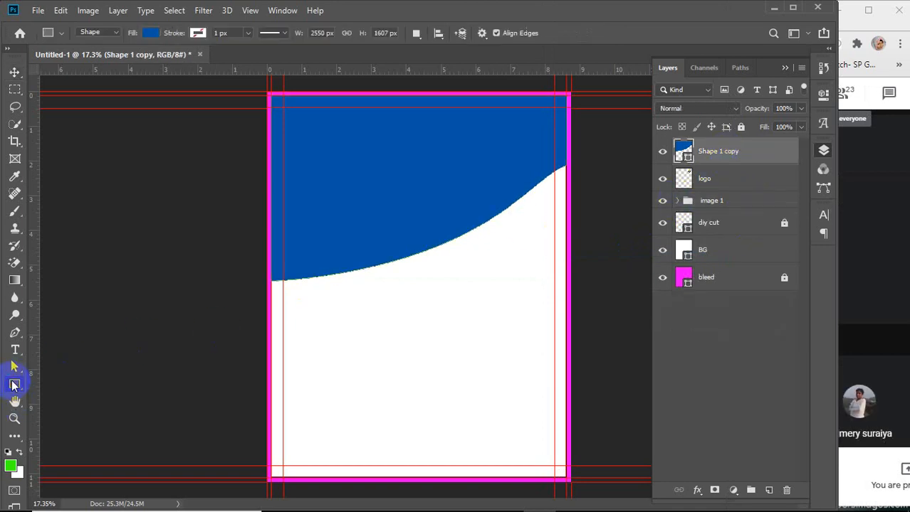
pyautogui.rightClick(15, 385)
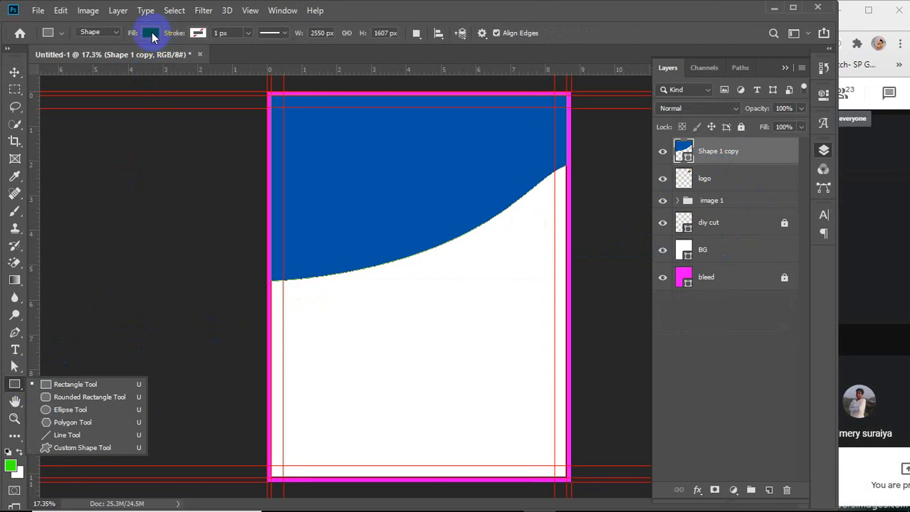
pyautogui.click(734, 153)
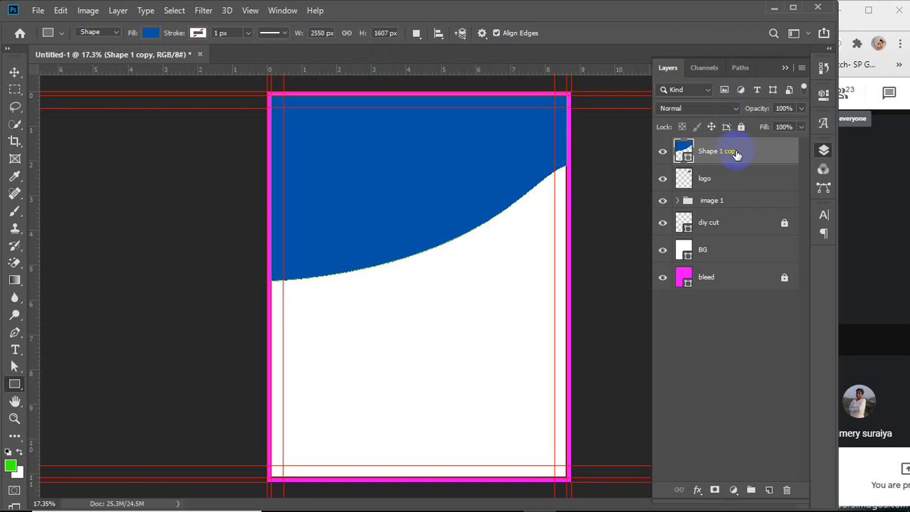
pyautogui.moveTo(736, 155); pyautogui.dragTo(738, 213)
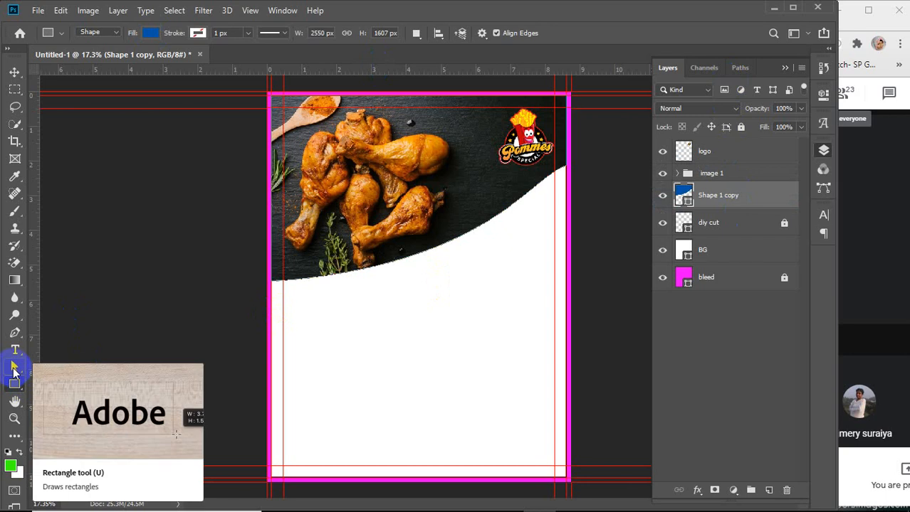
# With the Direct Selection tool, lower the shape copy's left anchor point so a blue edge shows below the photo
pyautogui.rightClick(14, 368)
pyautogui.click(76, 381)
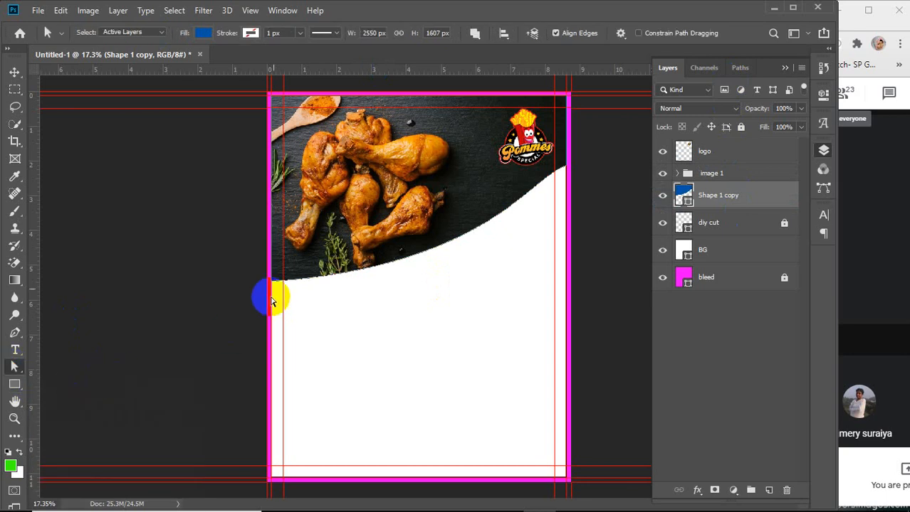
pyautogui.scroll(5, 270, 302)
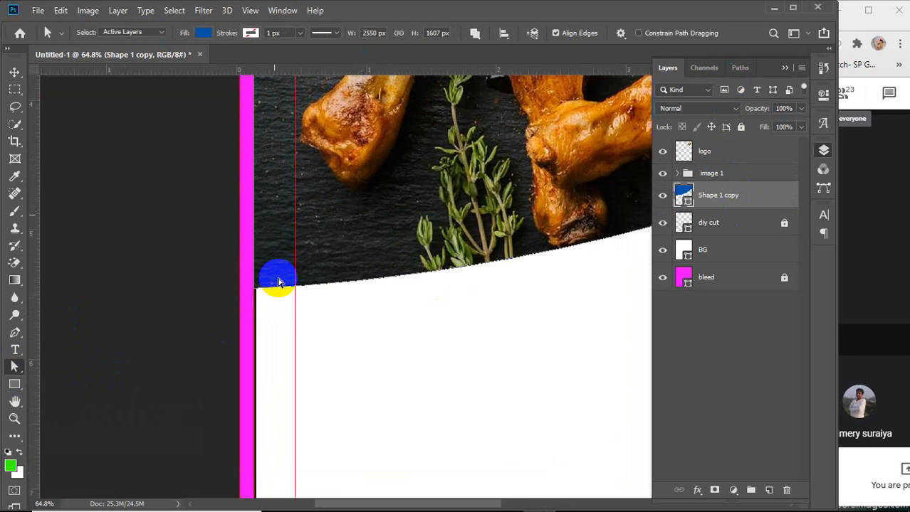
pyautogui.scroll(3, 278, 283)
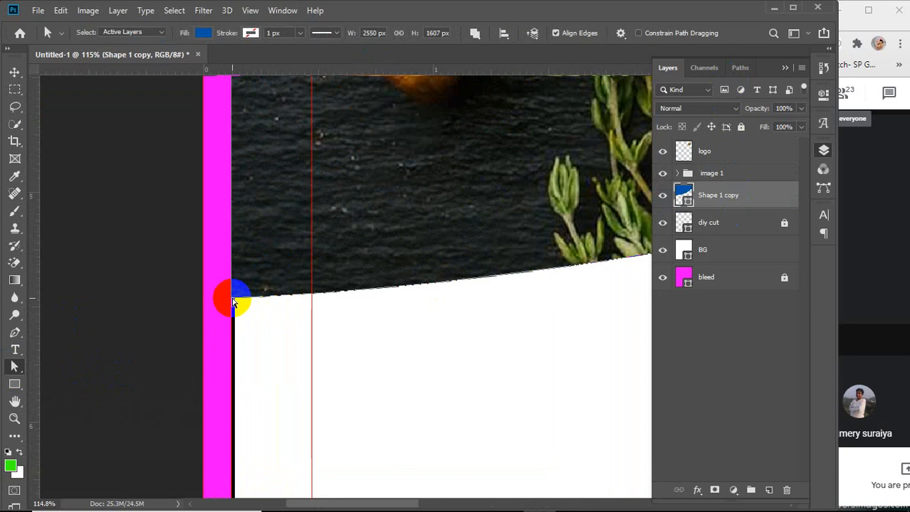
pyautogui.moveTo(232, 302); pyautogui.dragTo(239, 328)
pyautogui.scroll(-10, 324, 336)
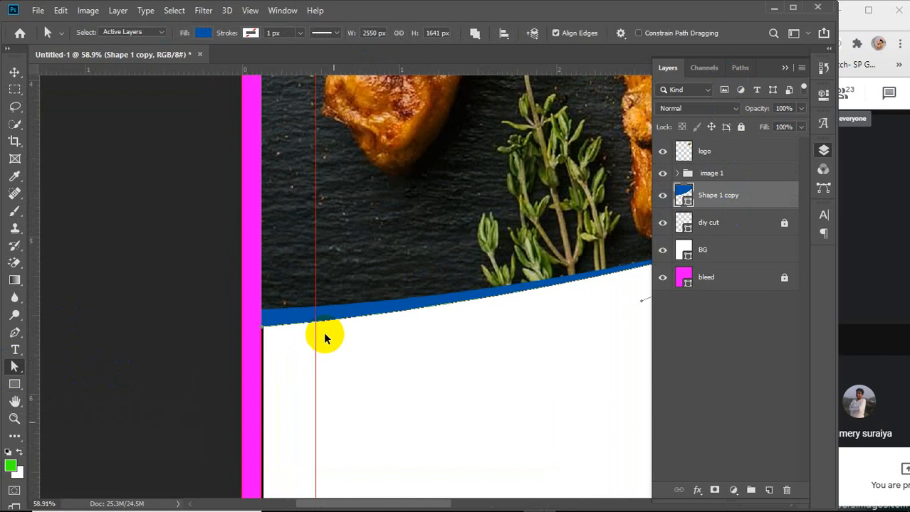
# Adjust the copy's middle anchor and direction handles so the blue band runs evenly along the curve
pyautogui.moveTo(479, 348); pyautogui.dragTo(321, 374)
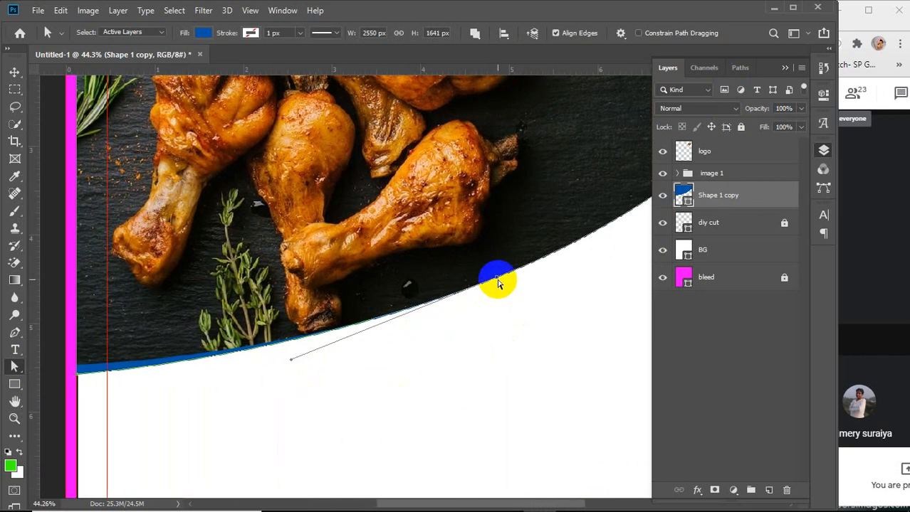
pyautogui.moveTo(497, 283); pyautogui.dragTo(500, 288)
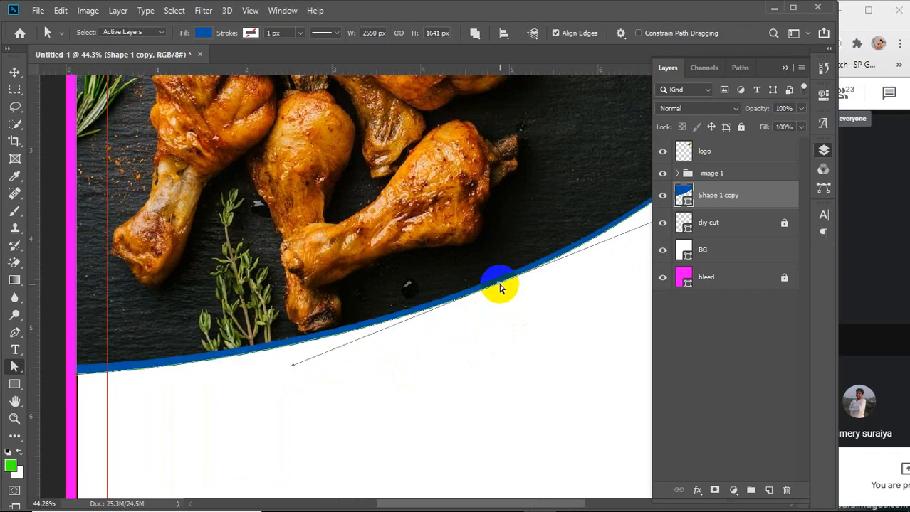
pyautogui.scroll(-5, 501, 288)
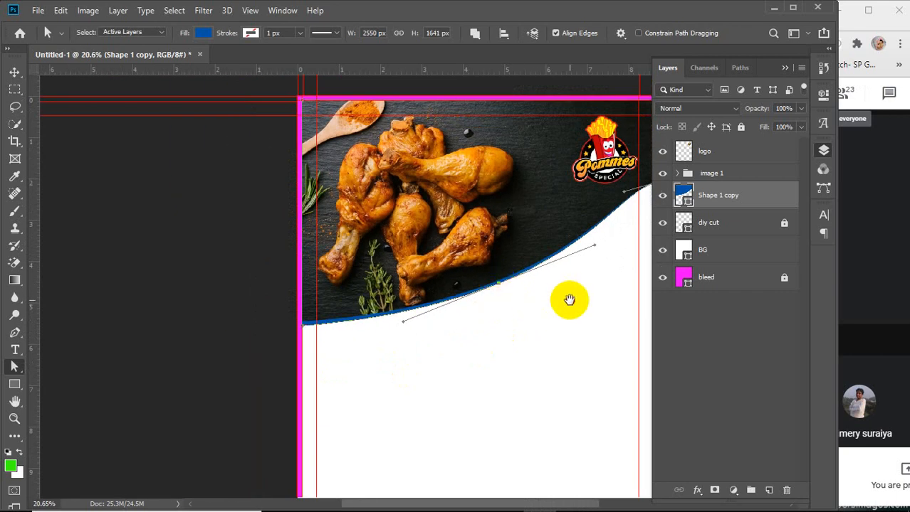
pyautogui.moveTo(569, 299); pyautogui.dragTo(428, 335)
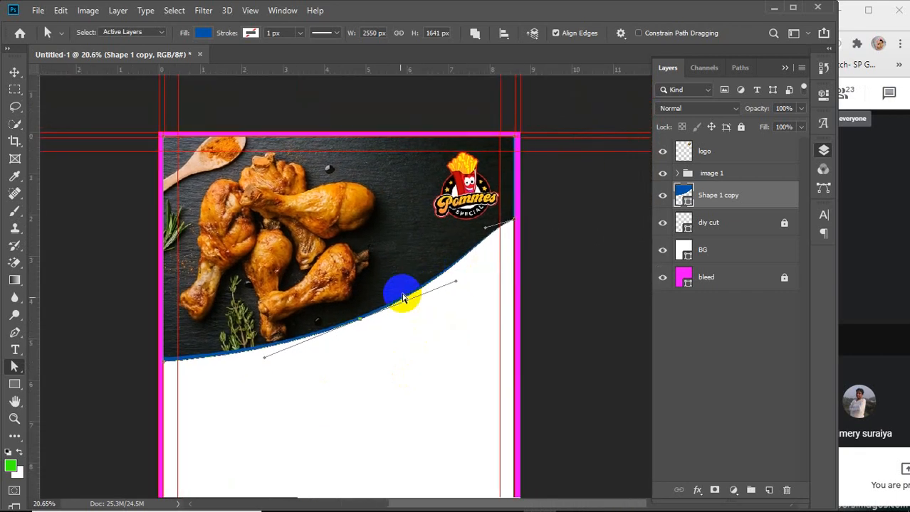
pyautogui.scroll(4, 402, 297)
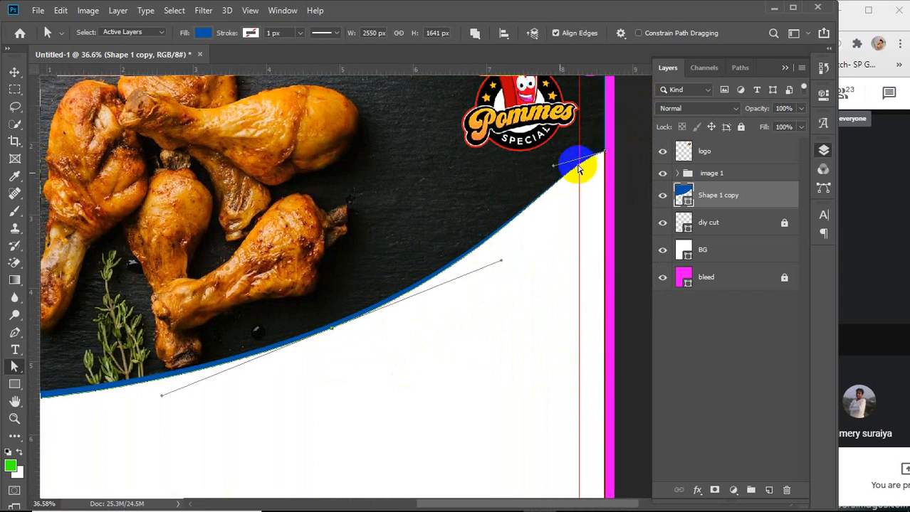
pyautogui.moveTo(324, 364); pyautogui.dragTo(439, 352)
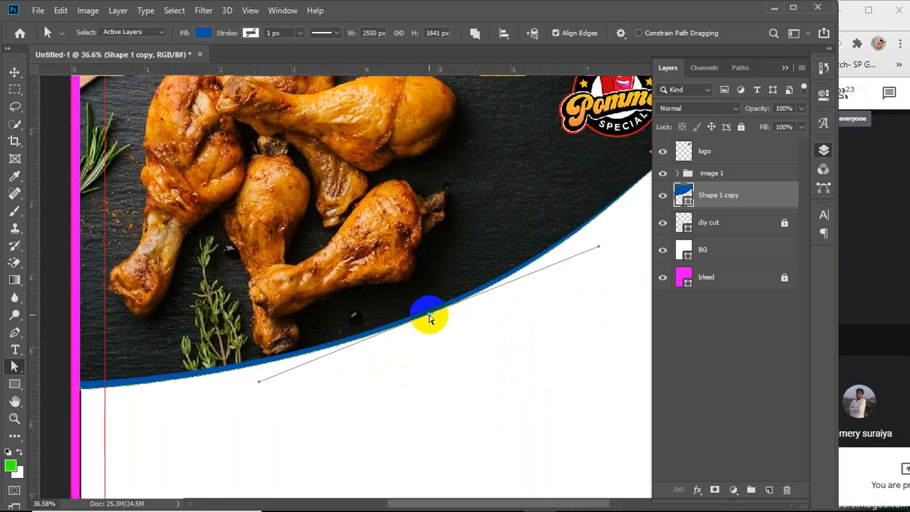
pyautogui.moveTo(427, 318); pyautogui.dragTo(431, 319)
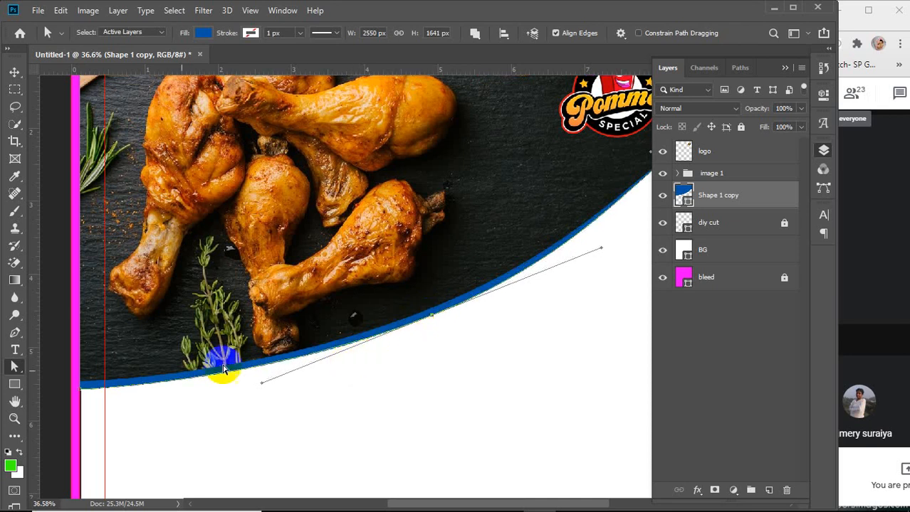
# Examine the blue band along the curve close up at the page's left edge
pyautogui.rightClick(12, 367)
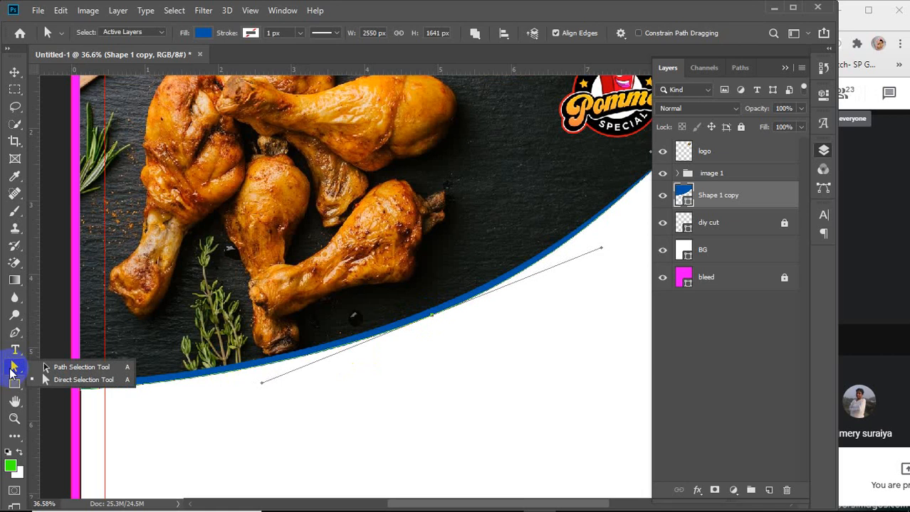
pyautogui.press('v')
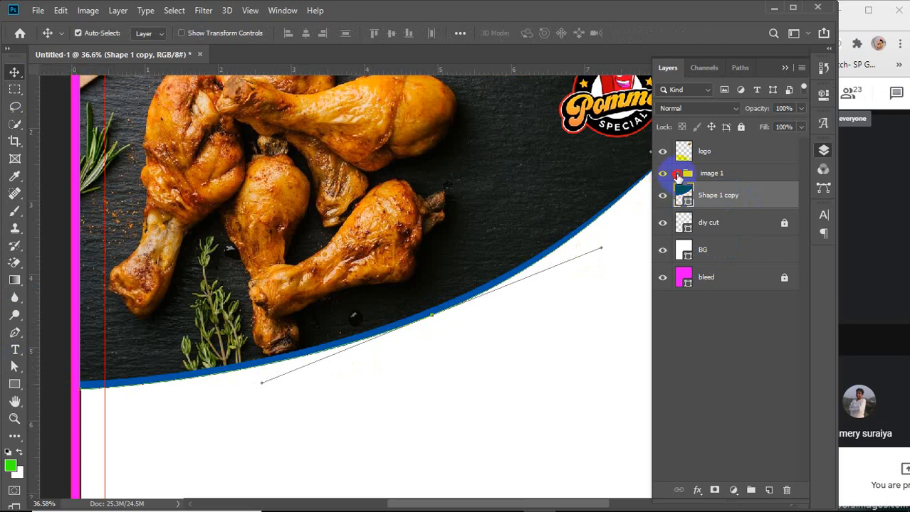
pyautogui.click(676, 173)
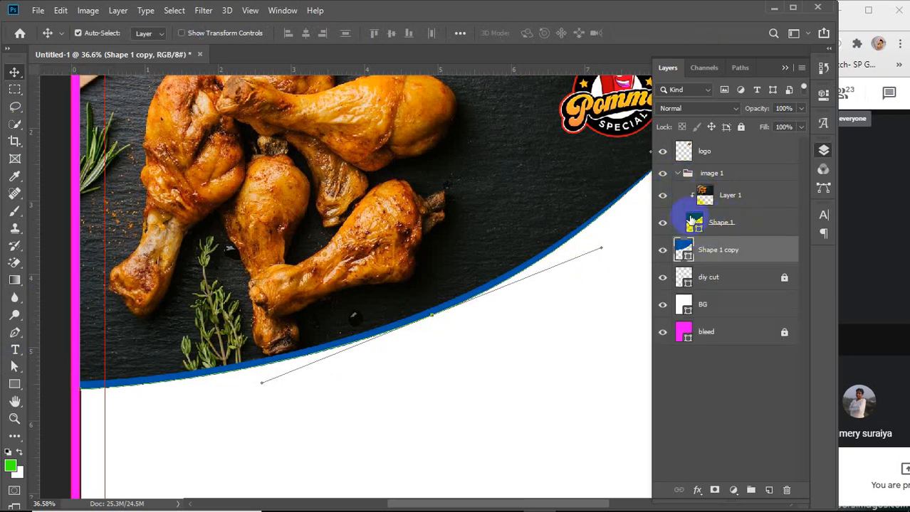
pyautogui.click(676, 173)
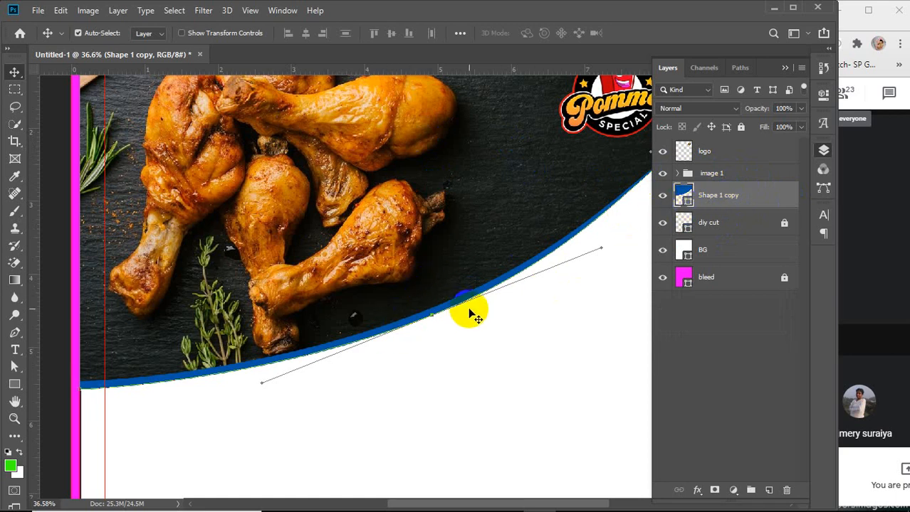
pyautogui.scroll(-1, 324, 213)
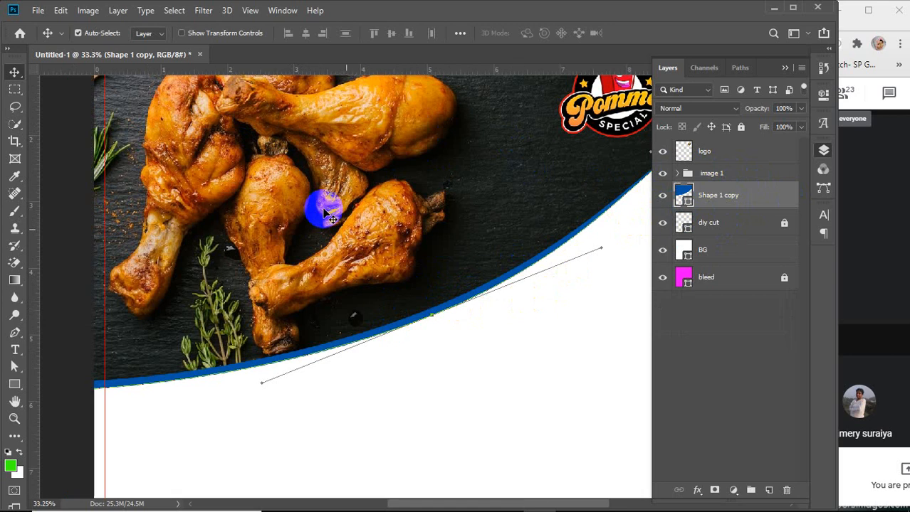
pyautogui.scroll(-3, 324, 213)
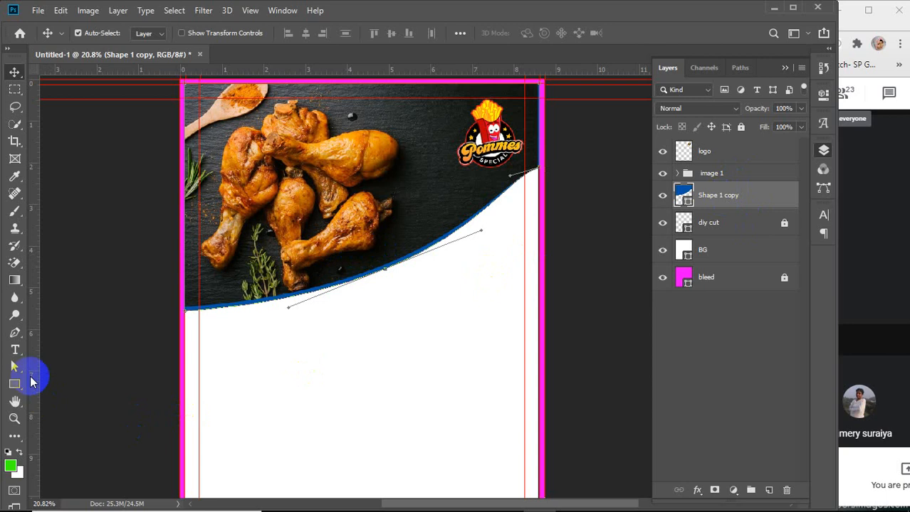
pyautogui.click(363, 286)
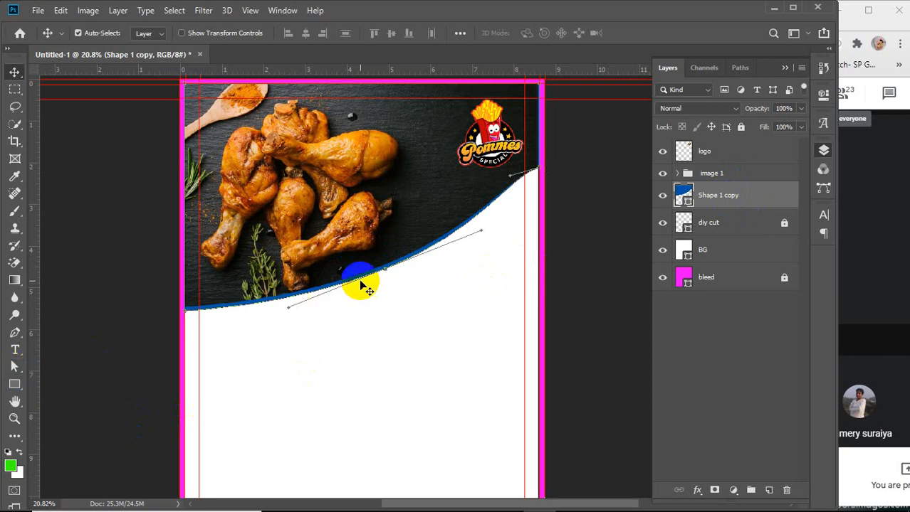
pyautogui.click(193, 321)
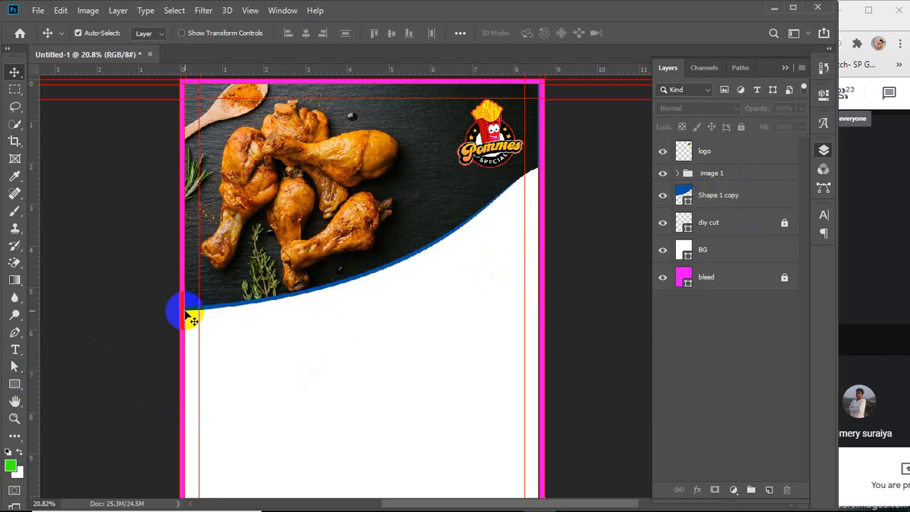
pyautogui.scroll(3, 193, 320)
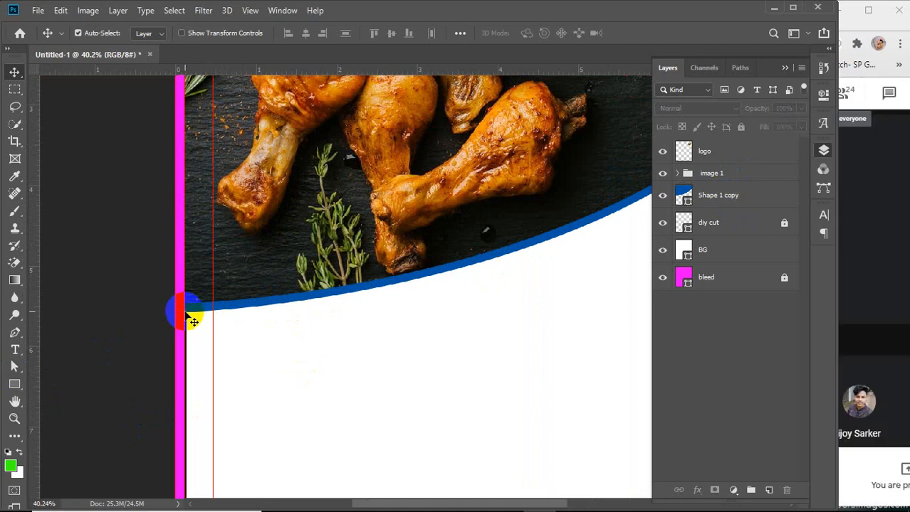
pyautogui.click(743, 197)
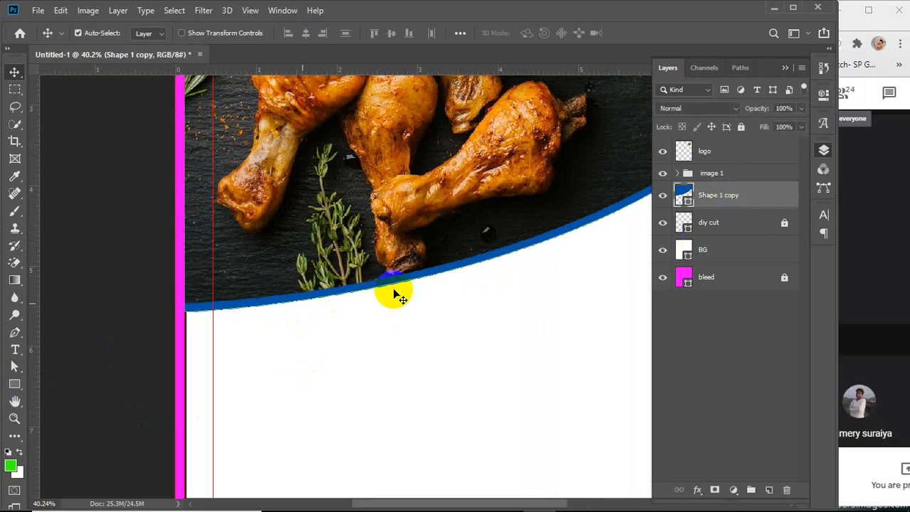
pyautogui.click(194, 322)
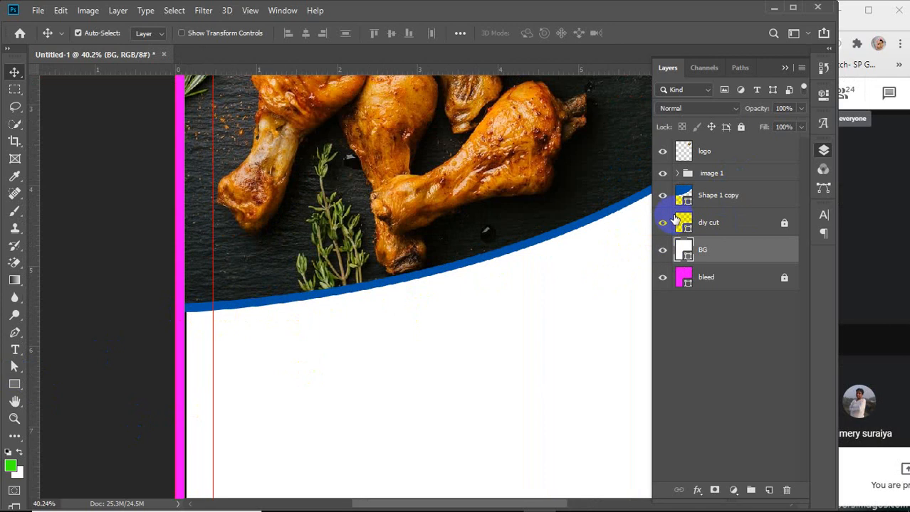
pyautogui.click(731, 197)
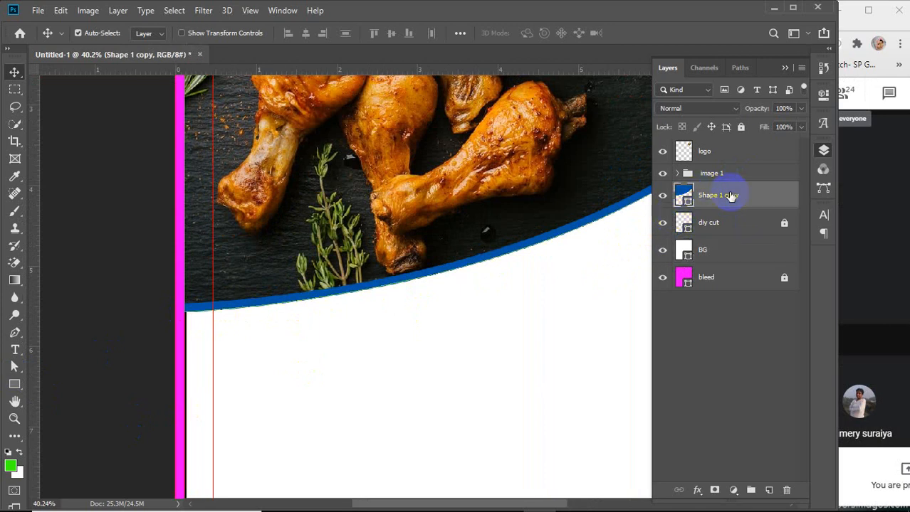
pyautogui.scroll(5, 195, 314)
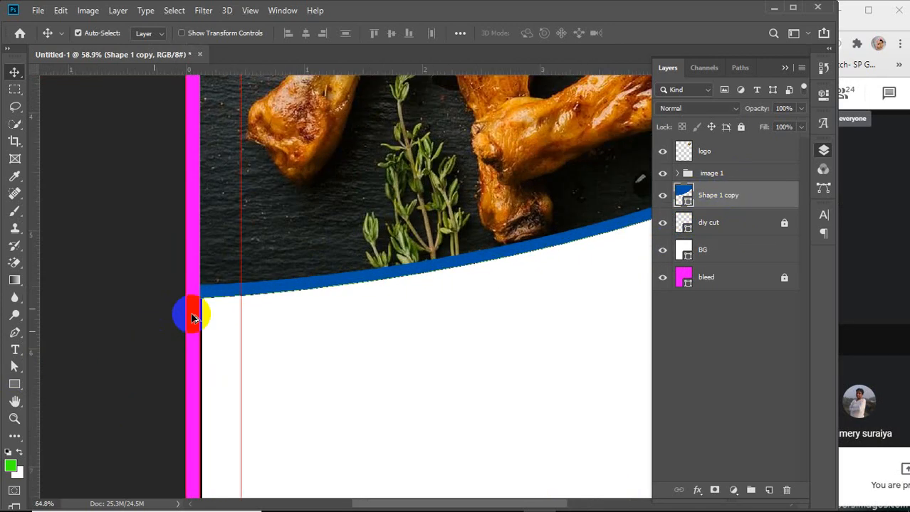
pyautogui.click(202, 293)
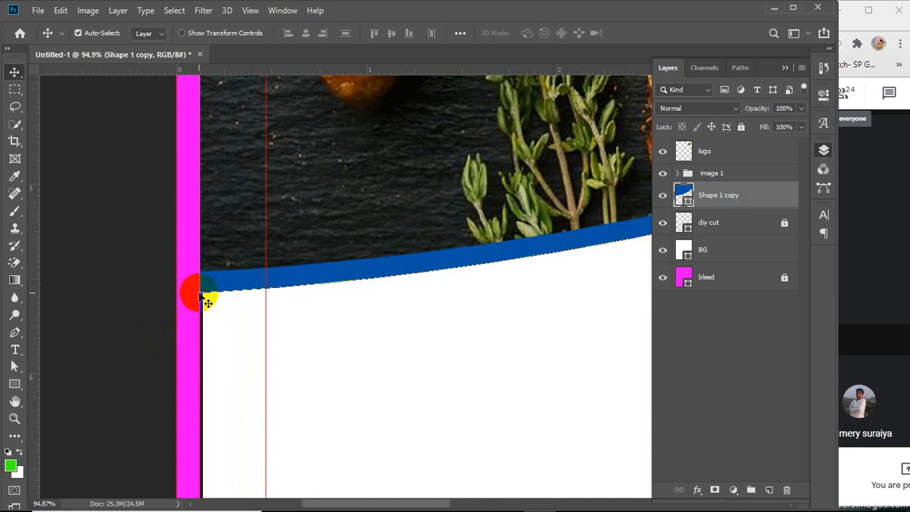
# Reselect the Shape 1 copy layer and, with the Direct Selection tool, lower its left anchor point a little further
pyautogui.click(208, 302)
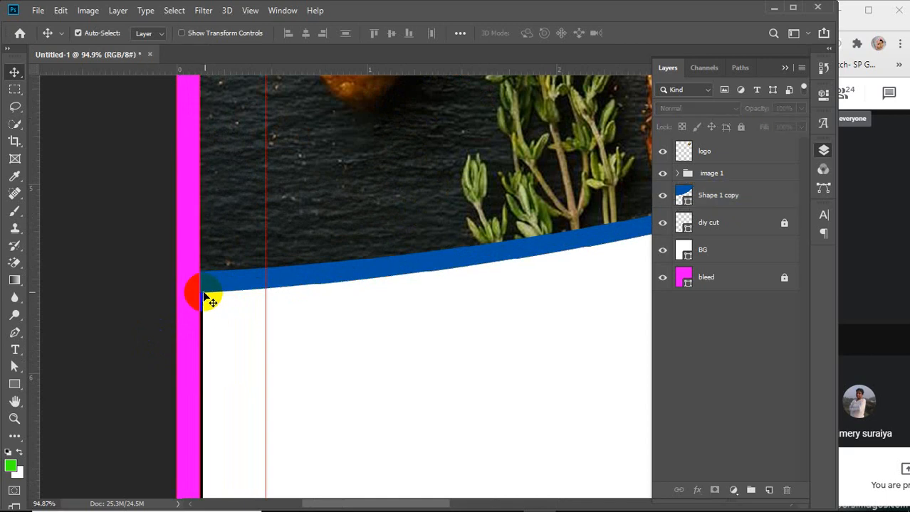
pyautogui.click(740, 200)
pyautogui.scroll(2, 213, 288)
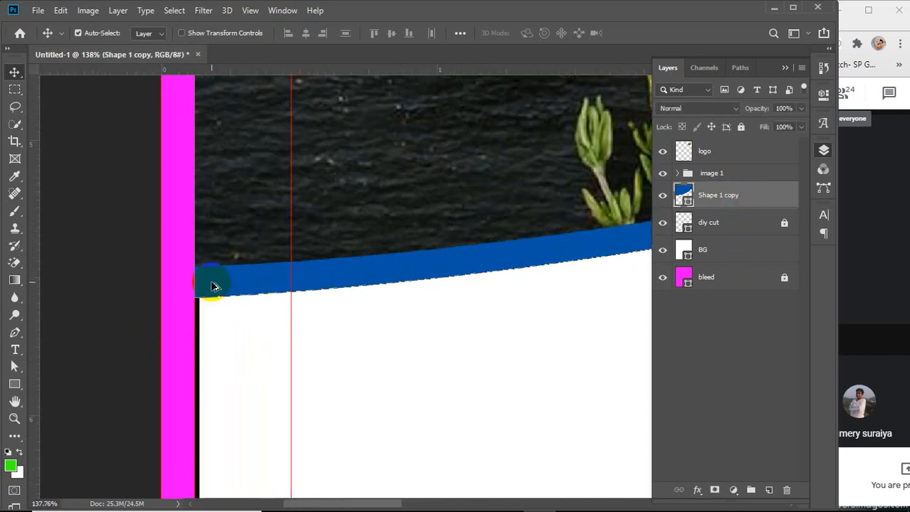
pyautogui.scroll(2, 212, 286)
pyautogui.click(192, 307)
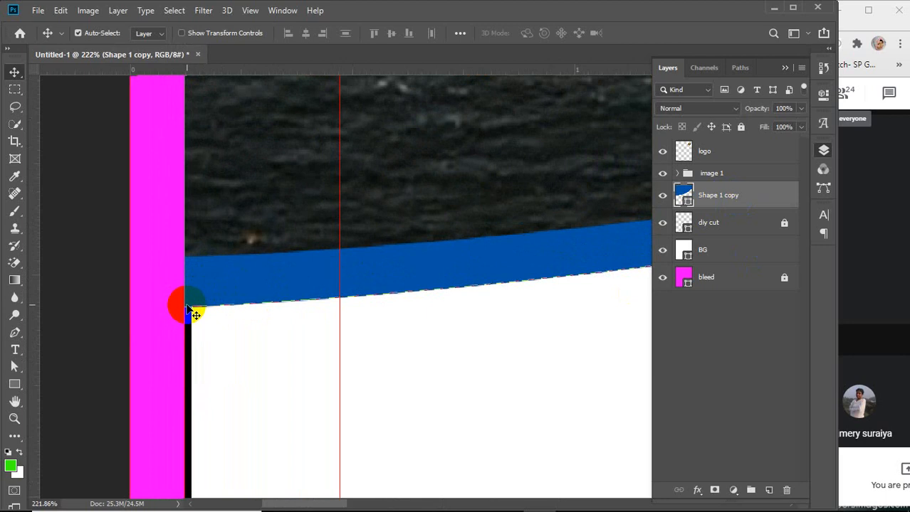
pyautogui.press('Right')
pyautogui.click(187, 309)
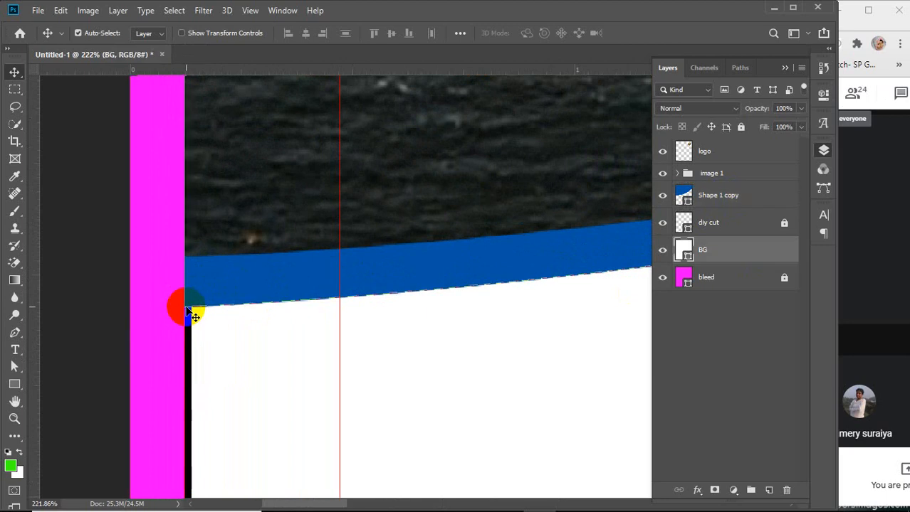
pyautogui.click(186, 307)
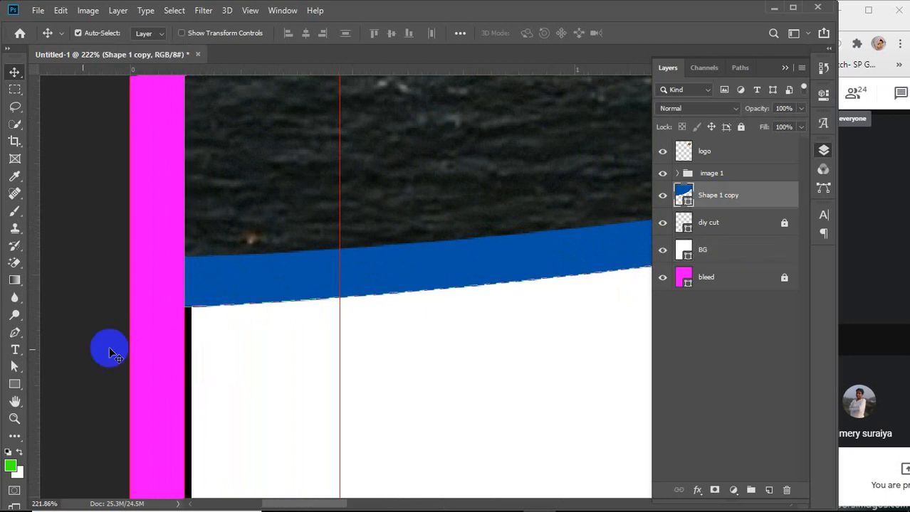
pyautogui.click(15, 366)
pyautogui.click(71, 381)
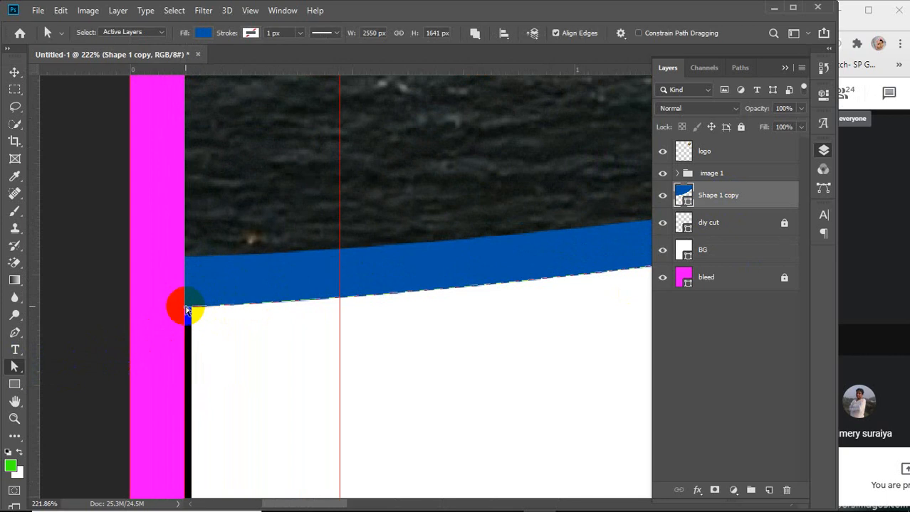
pyautogui.moveTo(187, 311); pyautogui.dragTo(187, 329)
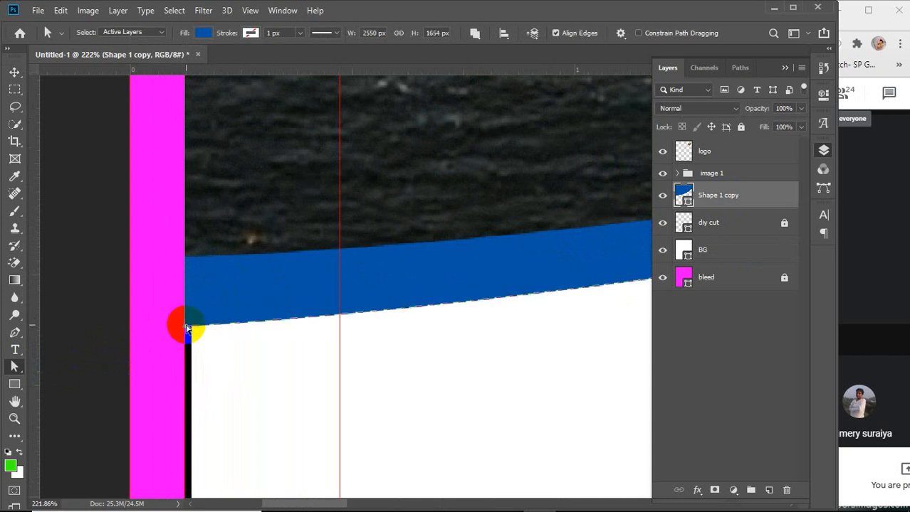
# Adjust the copy's direction handles so the band runs evenly along the curve
pyautogui.scroll(-6, 386, 352)
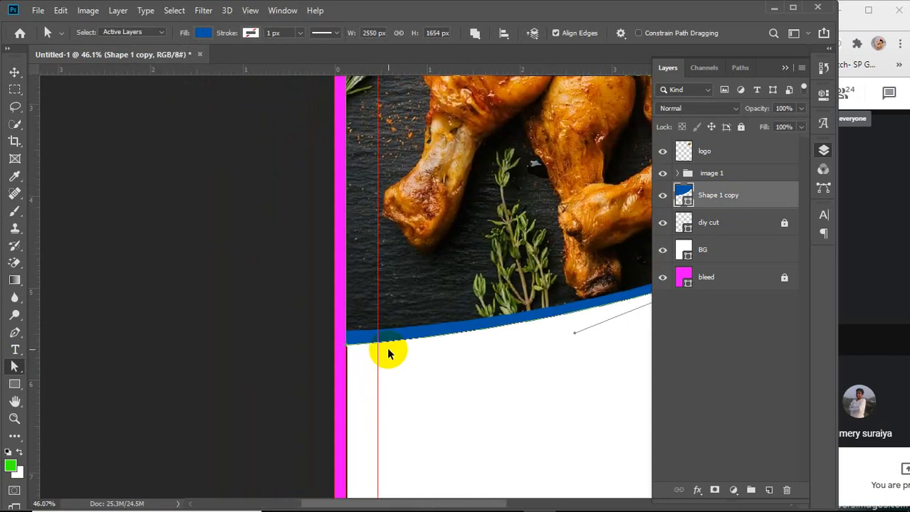
pyautogui.scroll(-3, 386, 352)
pyautogui.moveTo(569, 359); pyautogui.dragTo(395, 378)
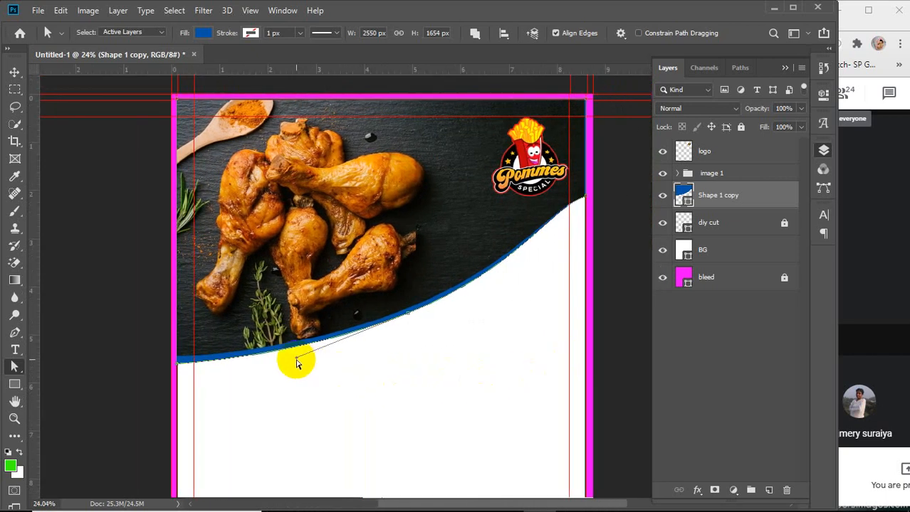
pyautogui.moveTo(298, 362); pyautogui.dragTo(291, 362)
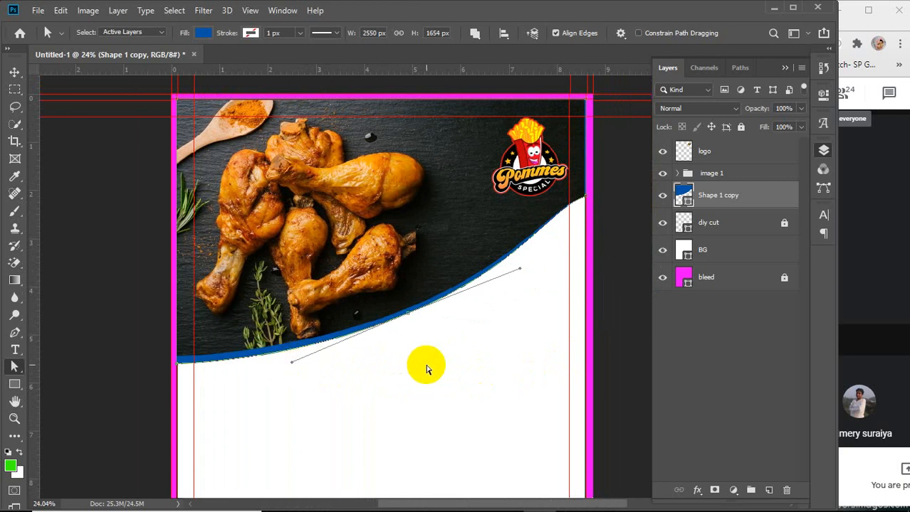
# Change the Shape 1 copy band's fill colour to orange ff8a00
pyautogui.doubleClick(683, 197)
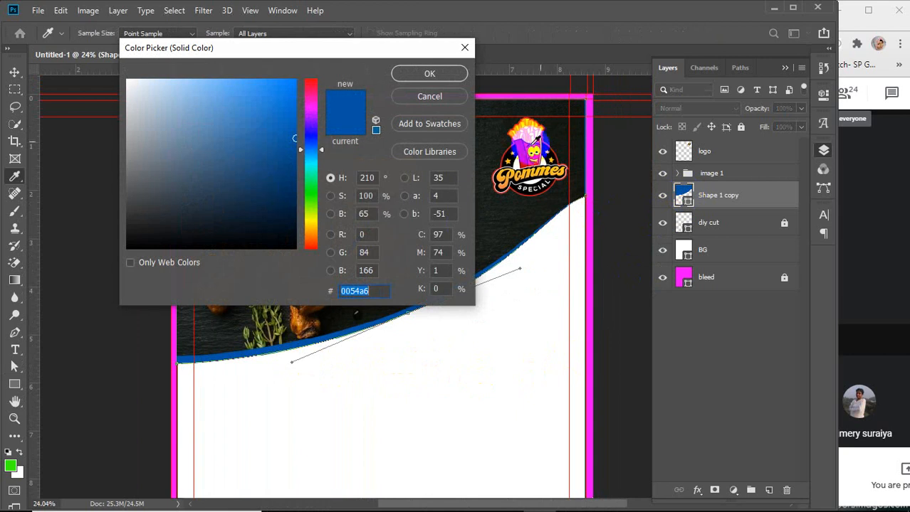
pyautogui.click(540, 128)
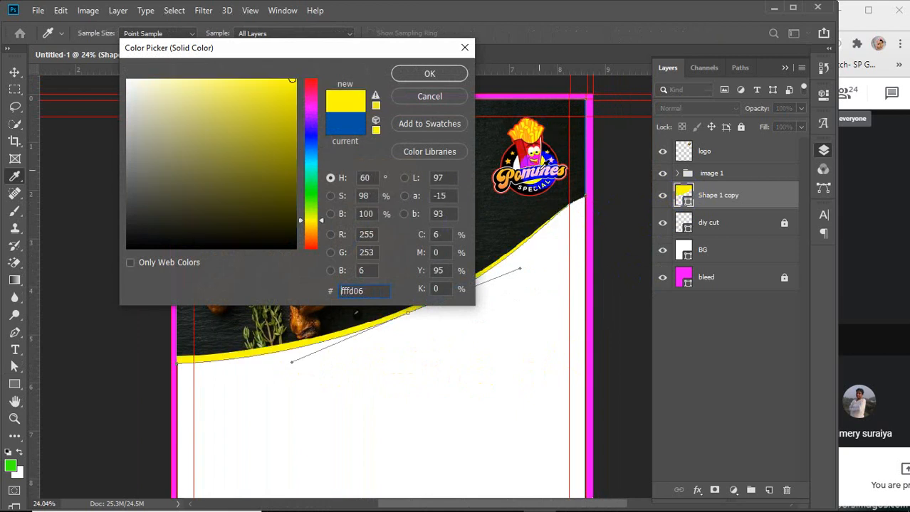
pyautogui.click(533, 171)
pyautogui.click(525, 155)
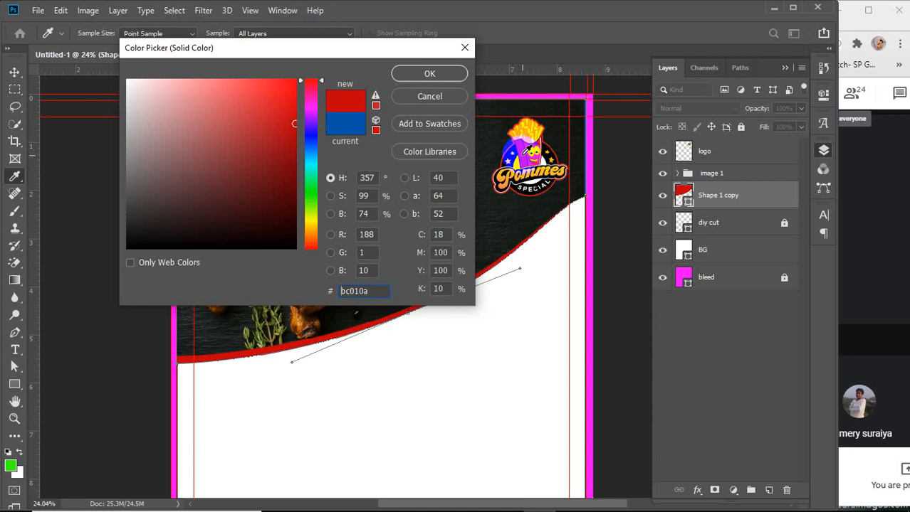
pyautogui.click(522, 136)
pyautogui.click(518, 135)
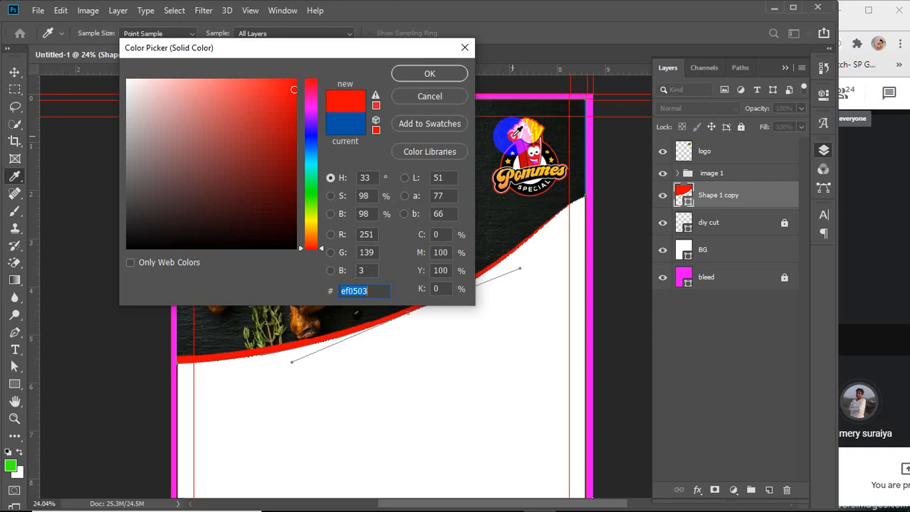
pyautogui.click(520, 134)
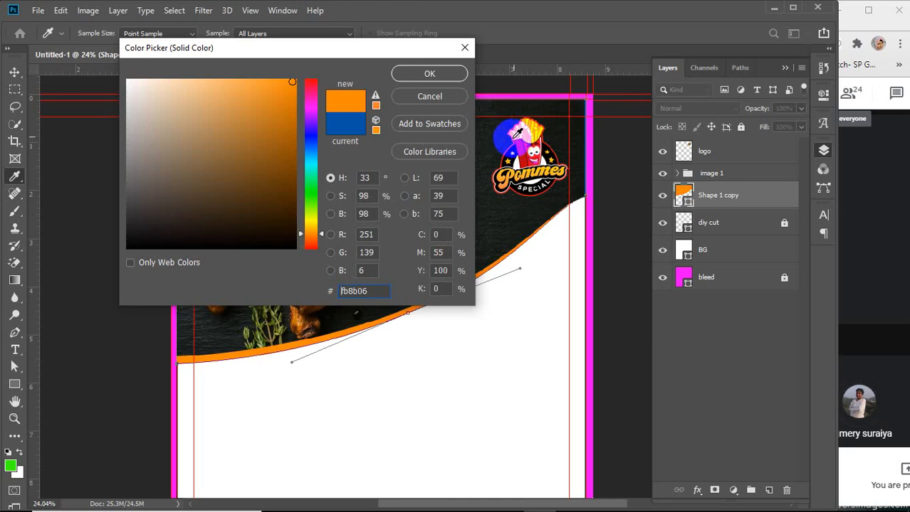
pyautogui.click(519, 132)
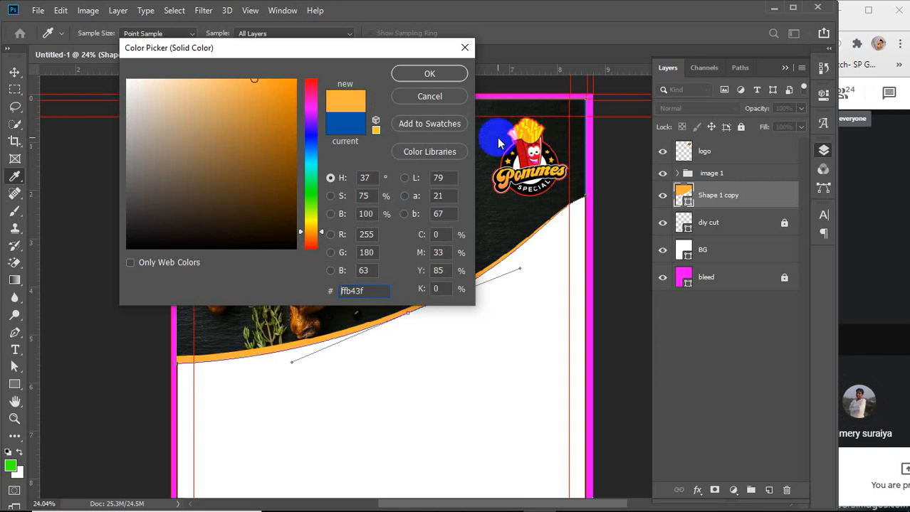
pyautogui.moveTo(228, 132); pyautogui.dragTo(303, 72)
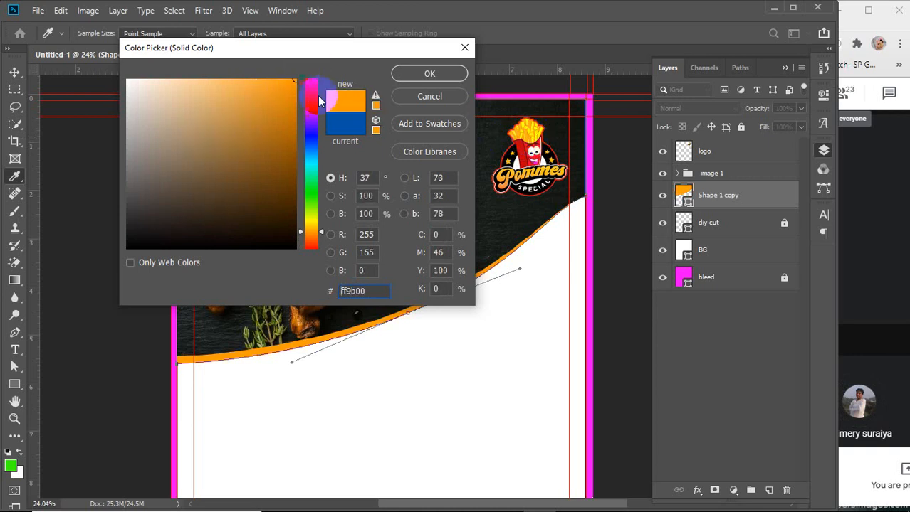
pyautogui.click(310, 233)
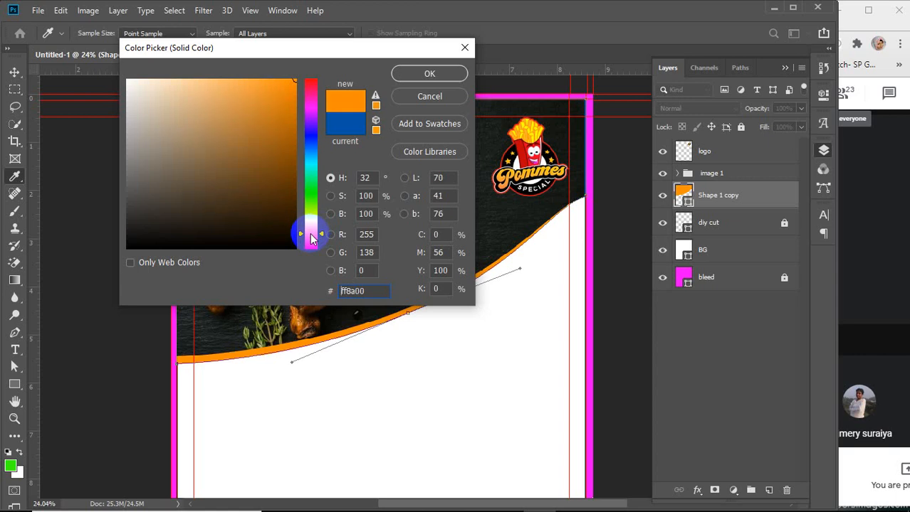
pyautogui.click(430, 75)
# Switch to the Move tool, deselect the layer and hide the rulers
pyautogui.press('v')
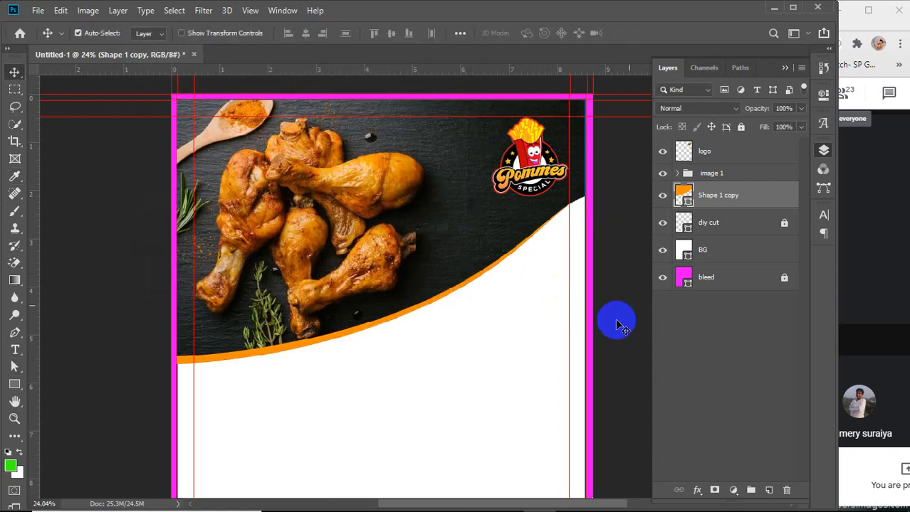
pyautogui.click(626, 292)
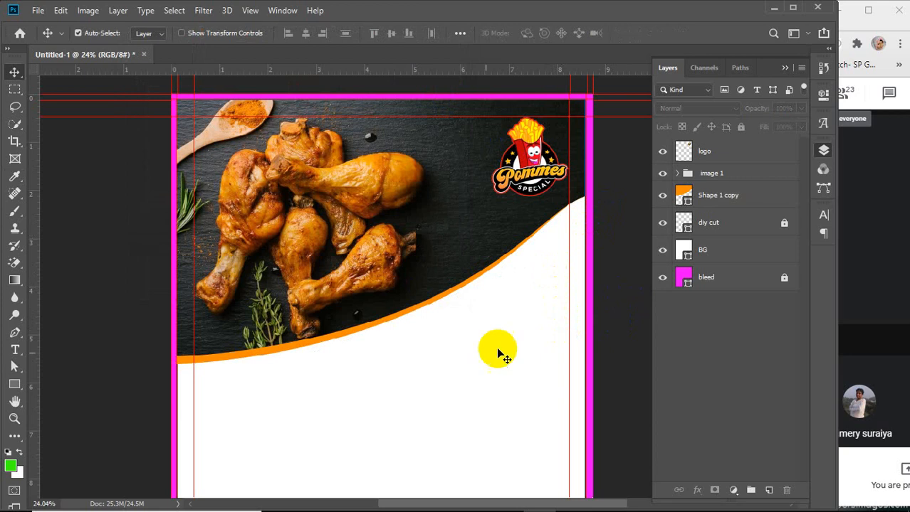
pyautogui.scroll(-3, 385, 366)
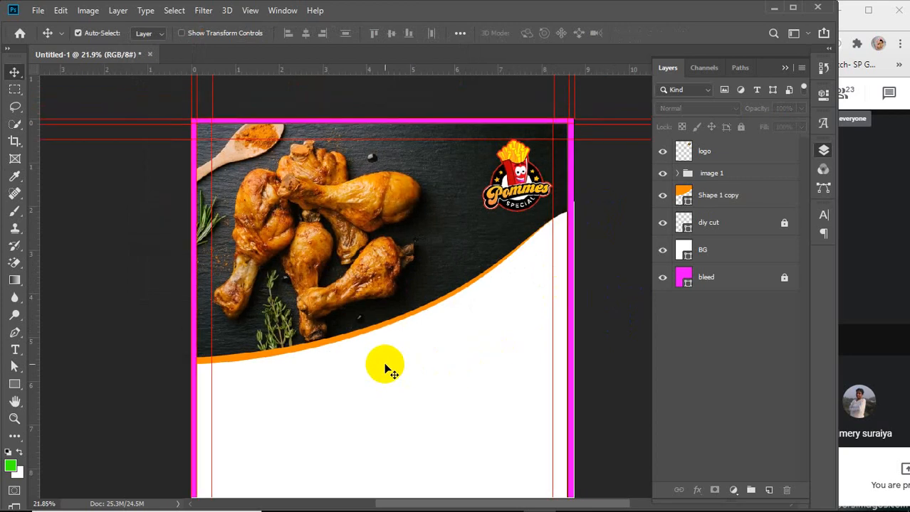
pyautogui.hotkey('ctrl', 'r')
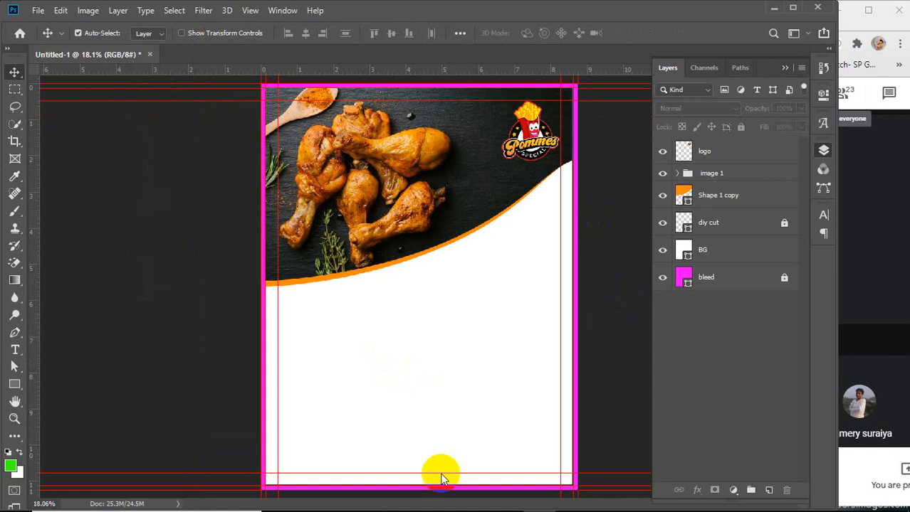
# Switch to the browser and browse the chicken fry image search results for a second photo
pyautogui.moveTo(475, 507)
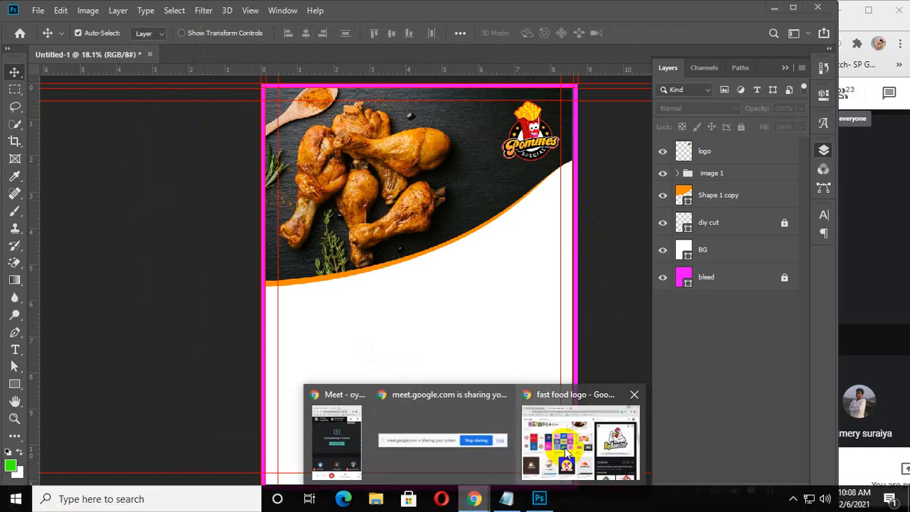
pyautogui.click(564, 446)
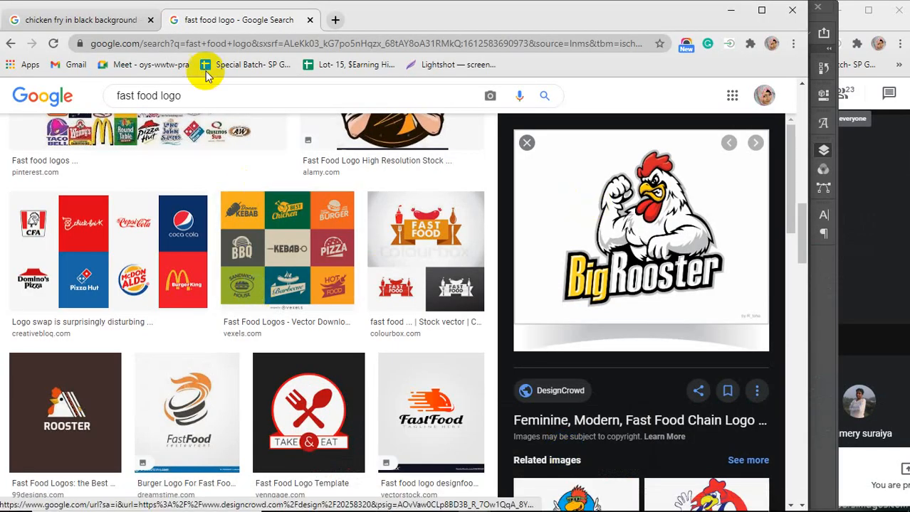
pyautogui.click(310, 20)
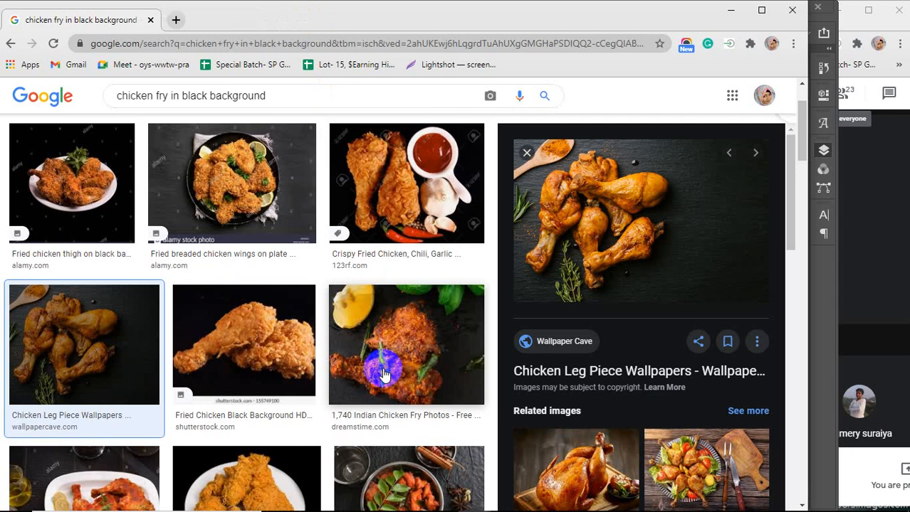
pyautogui.scroll(-4, 373, 364)
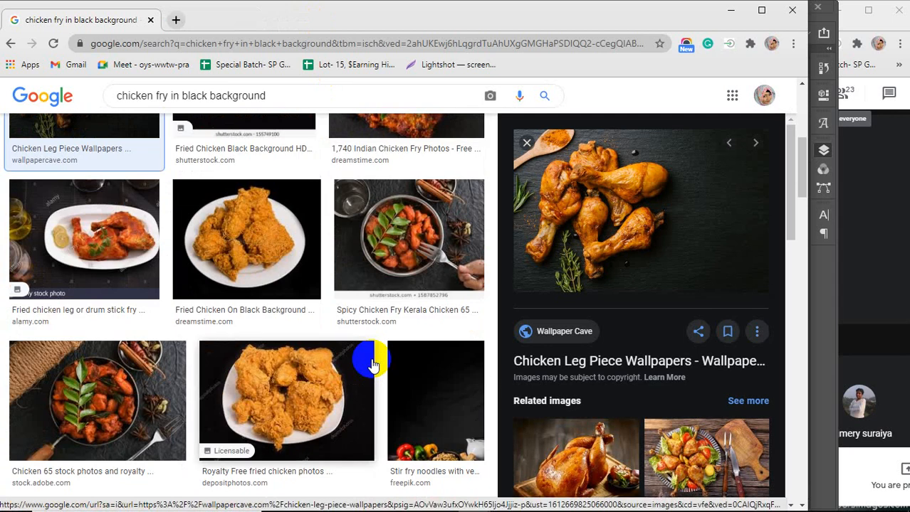
pyautogui.scroll(-3, 371, 365)
pyautogui.scroll(-1, 371, 364)
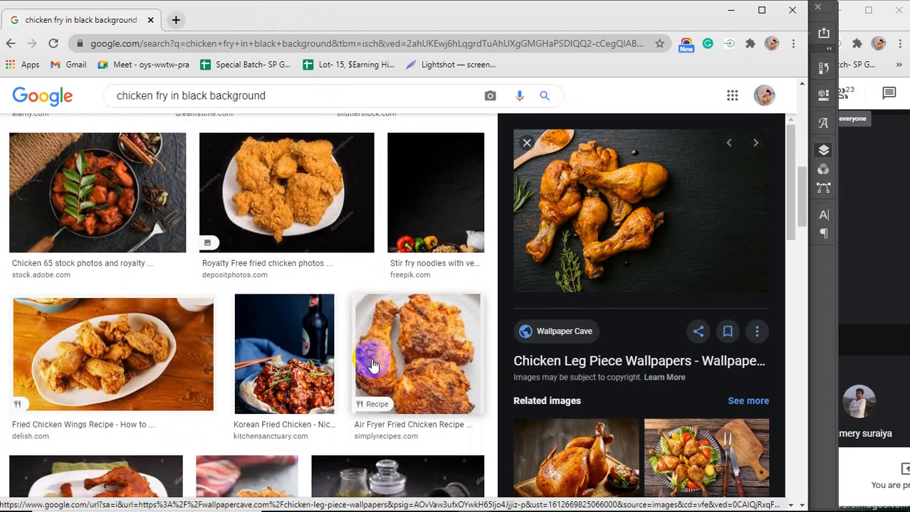
pyautogui.click(306, 306)
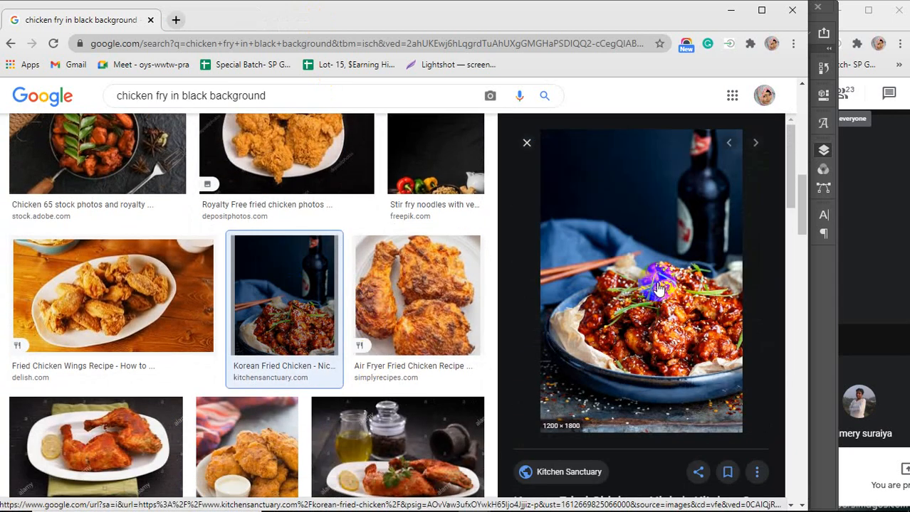
pyautogui.scroll(-5, 661, 288)
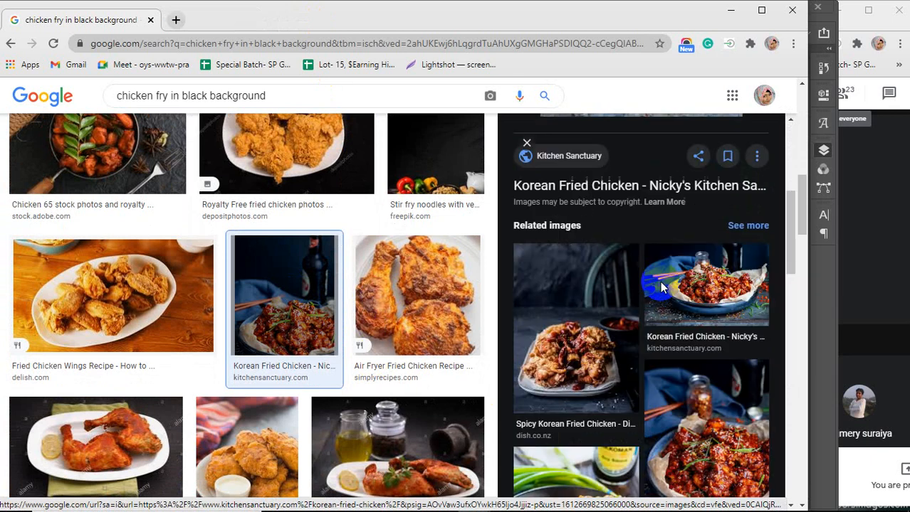
pyautogui.scroll(-2, 662, 288)
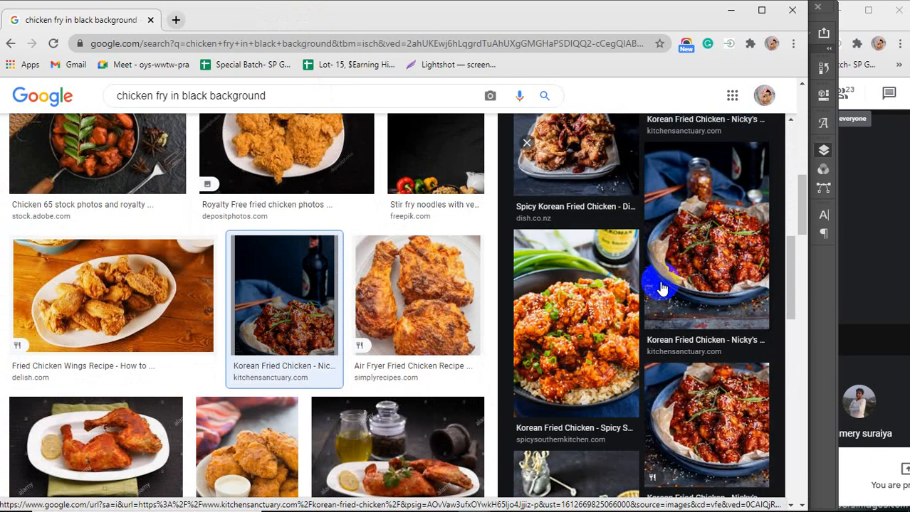
pyautogui.scroll(3, 661, 288)
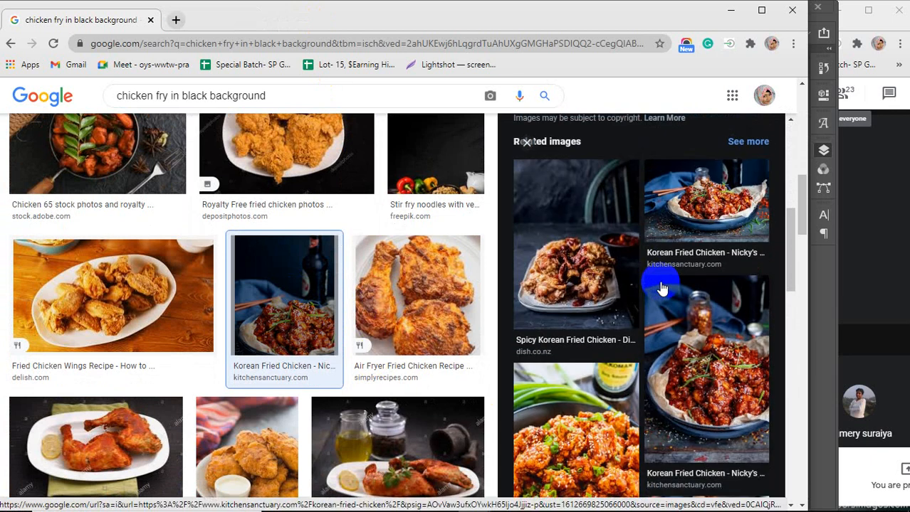
# Copy the Korean fried chicken photo and paste it into the flyer, moving it below the curve
pyautogui.click(661, 289)
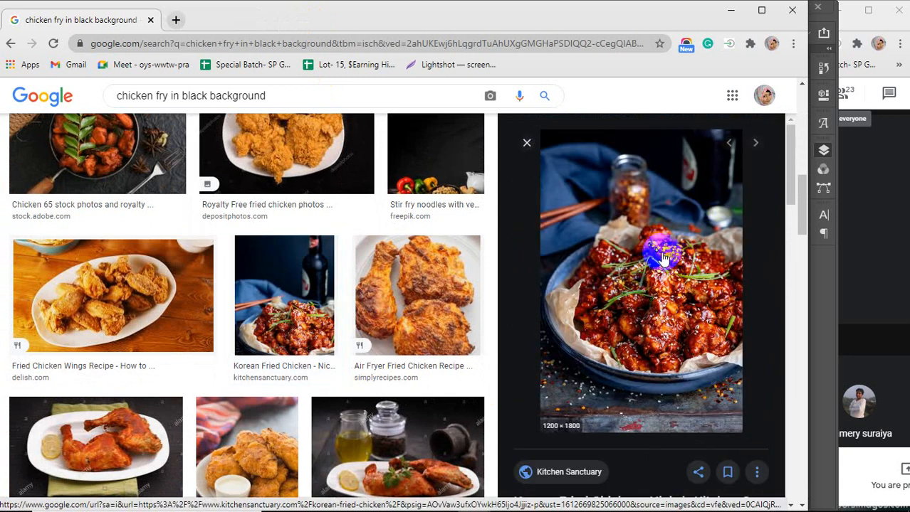
pyautogui.rightClick(651, 239)
pyautogui.click(694, 395)
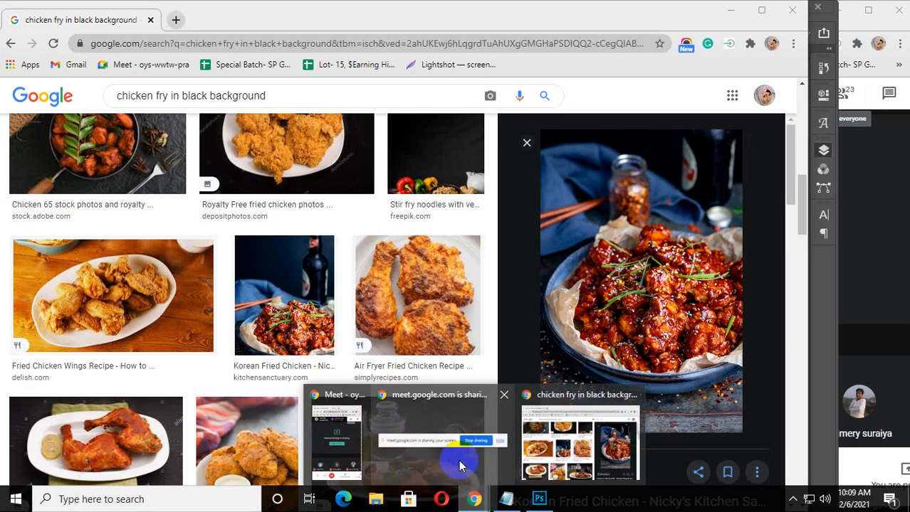
pyautogui.click(539, 499)
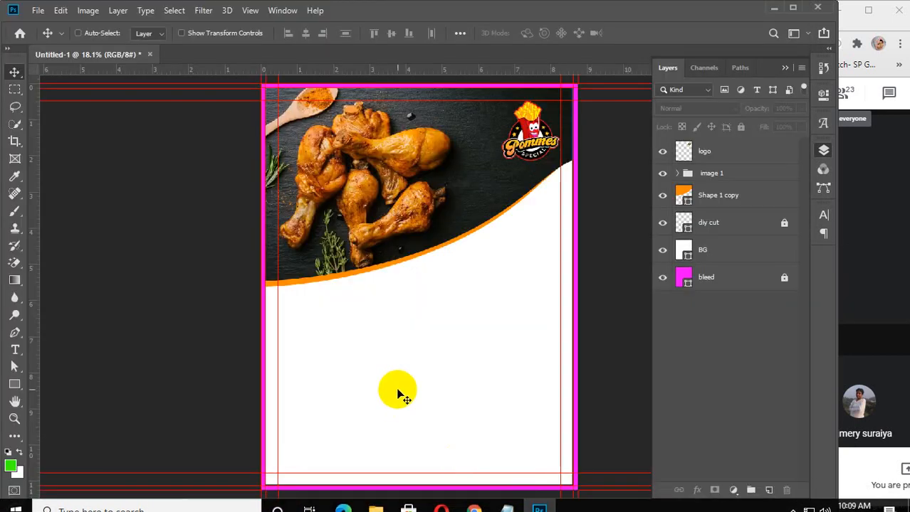
pyautogui.hotkey('ctrl', 'v')
pyautogui.moveTo(408, 290); pyautogui.dragTo(440, 365)
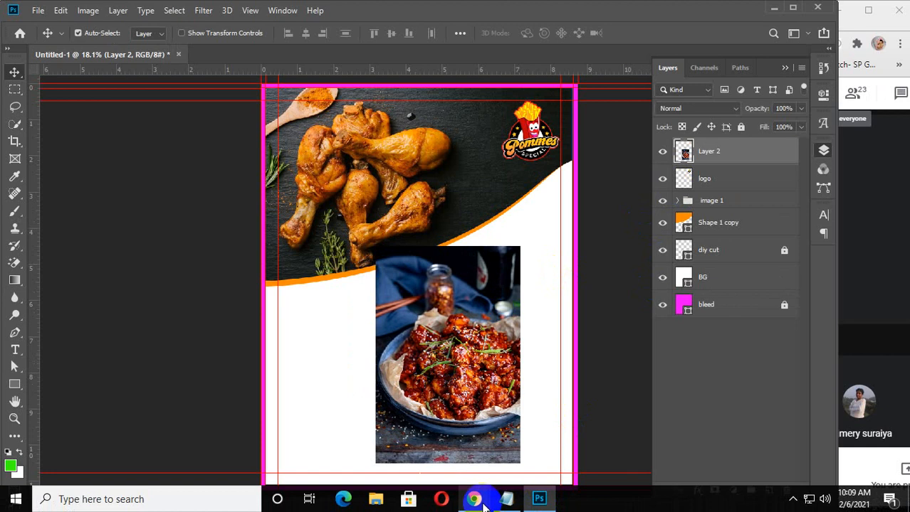
# Switch to the browser and browse further through the chicken fry image results
pyautogui.moveTo(473, 499)
pyautogui.click(588, 434)
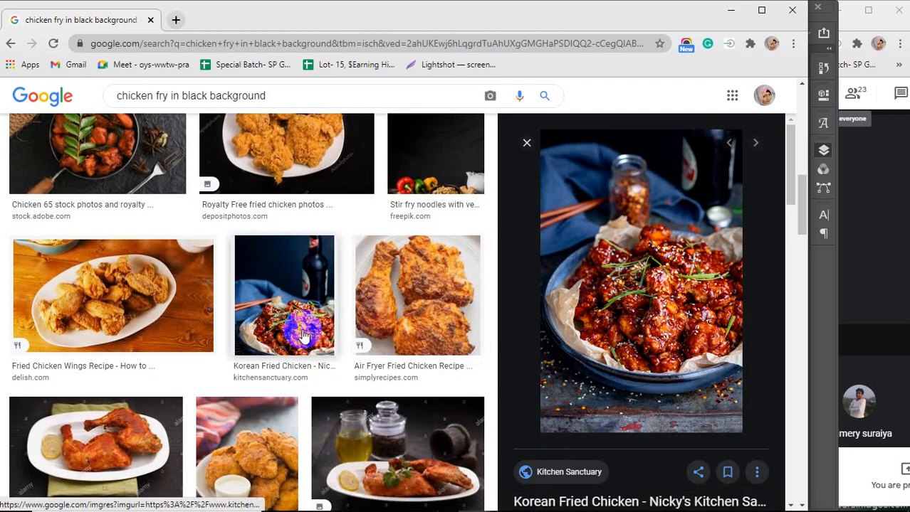
pyautogui.scroll(-5, 302, 334)
pyautogui.scroll(-5, 303, 334)
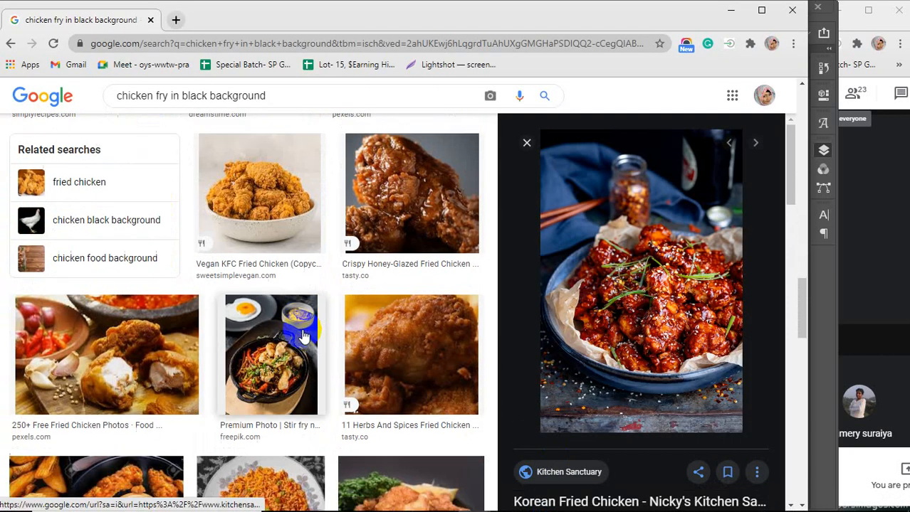
pyautogui.scroll(-3, 302, 334)
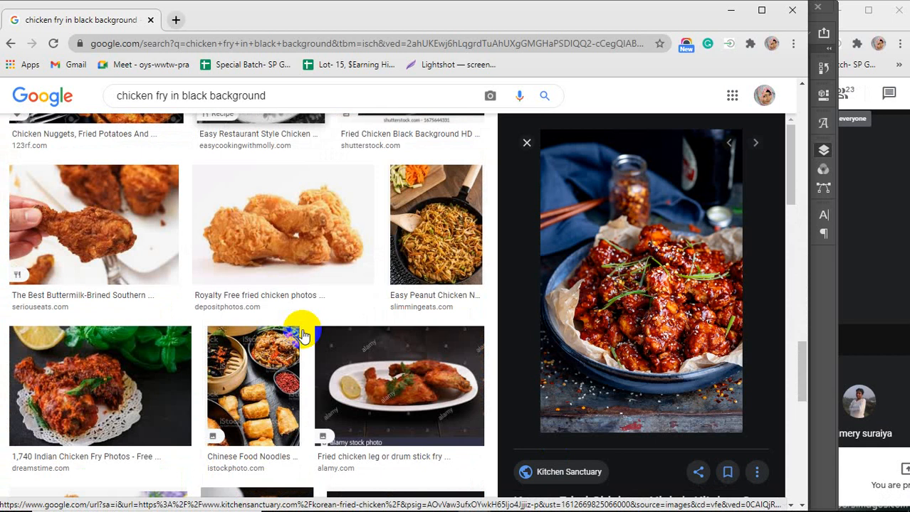
pyautogui.scroll(-3, 277, 340)
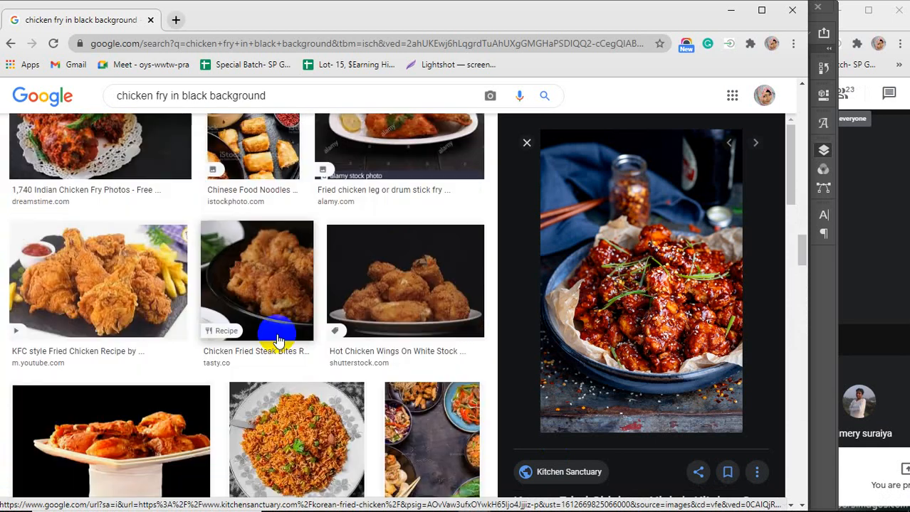
pyautogui.scroll(-3, 278, 341)
pyautogui.scroll(-4, 277, 339)
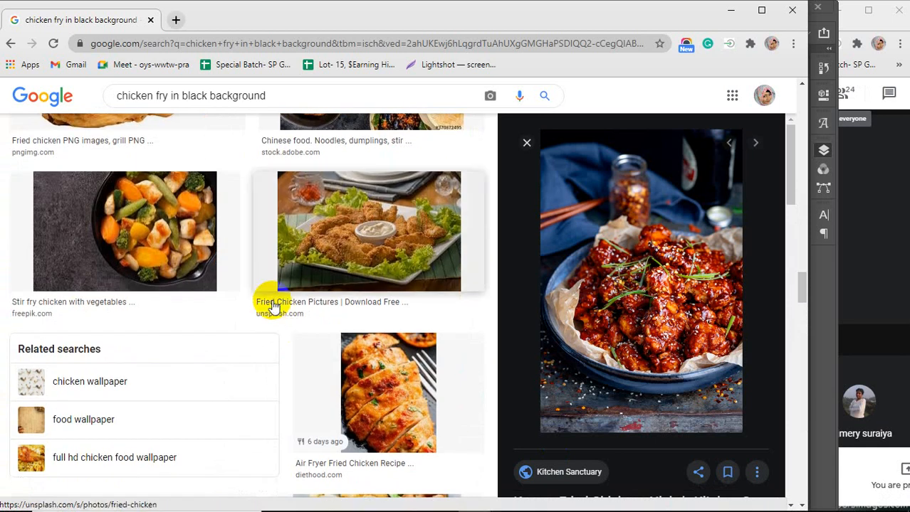
pyautogui.moveTo(280, 95); pyautogui.dragTo(119, 95)
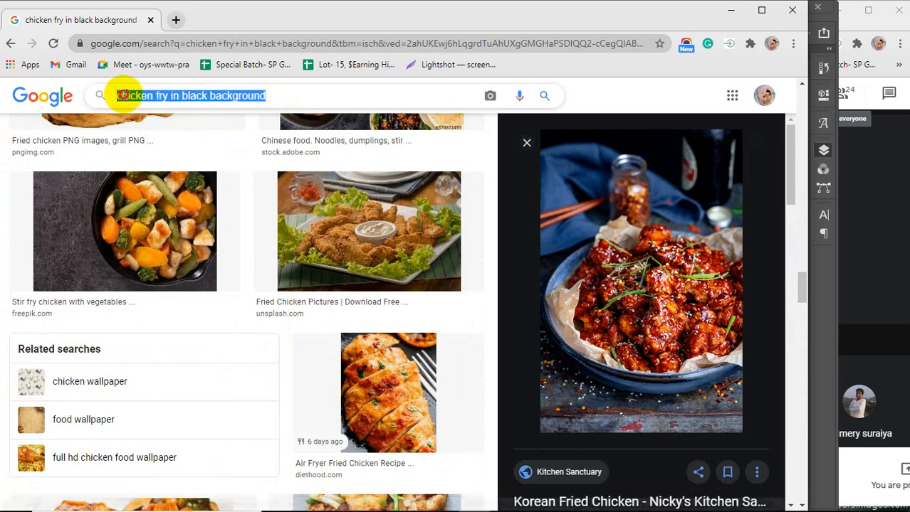
pyautogui.scroll(-6, 284, 356)
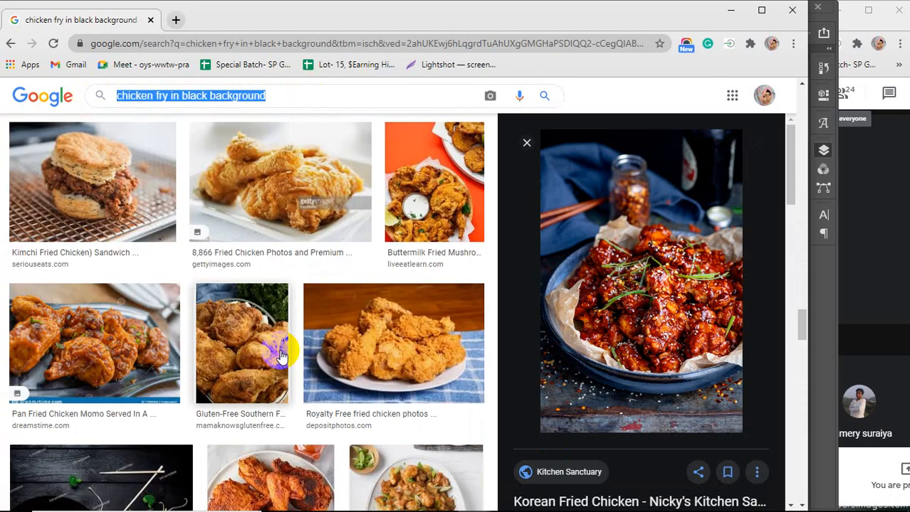
pyautogui.scroll(-4, 280, 356)
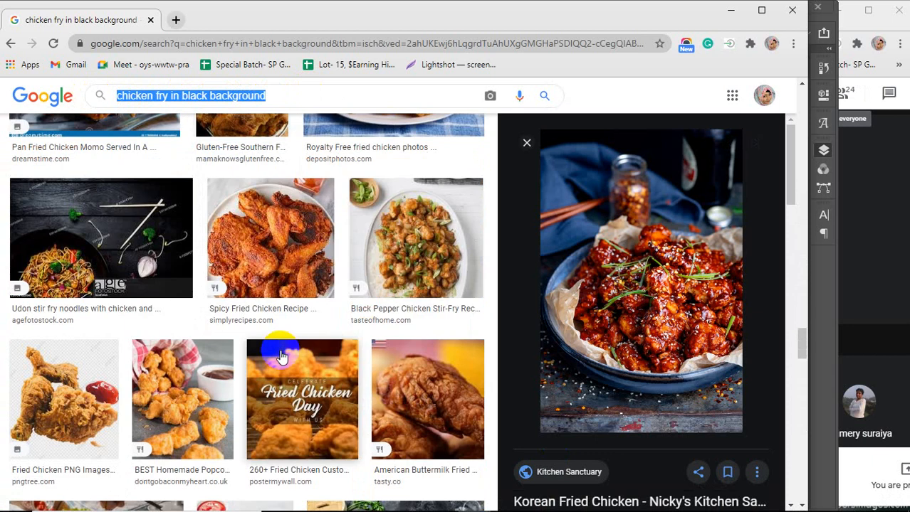
pyautogui.scroll(-4, 280, 356)
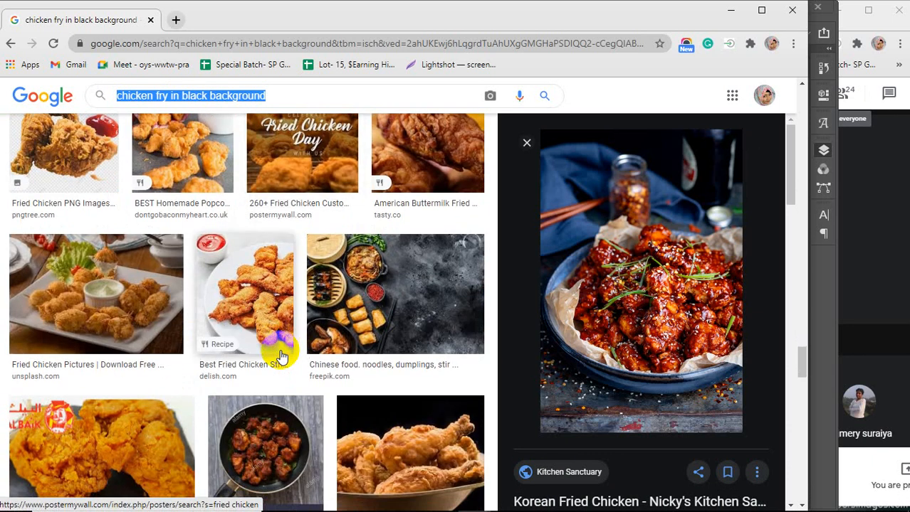
pyautogui.scroll(-3, 281, 356)
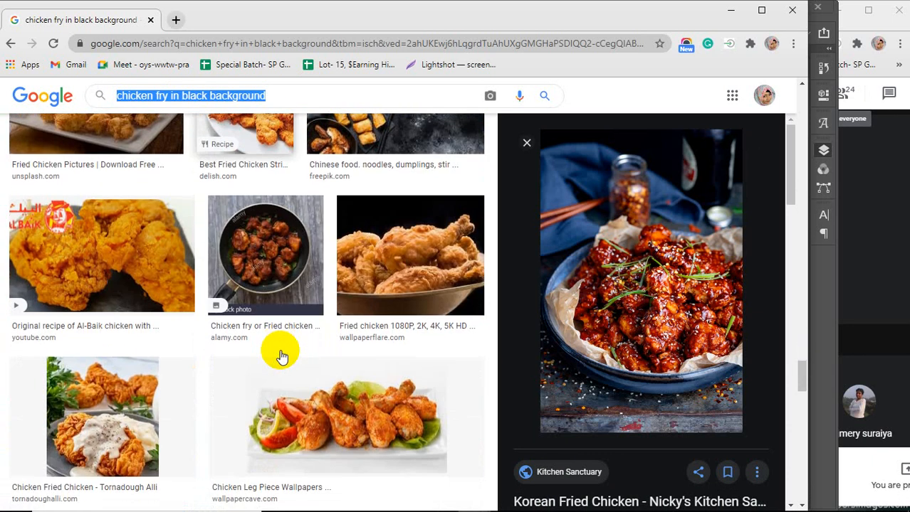
pyautogui.scroll(-3, 280, 356)
pyautogui.scroll(-4, 600, 363)
pyautogui.scroll(-4, 600, 363)
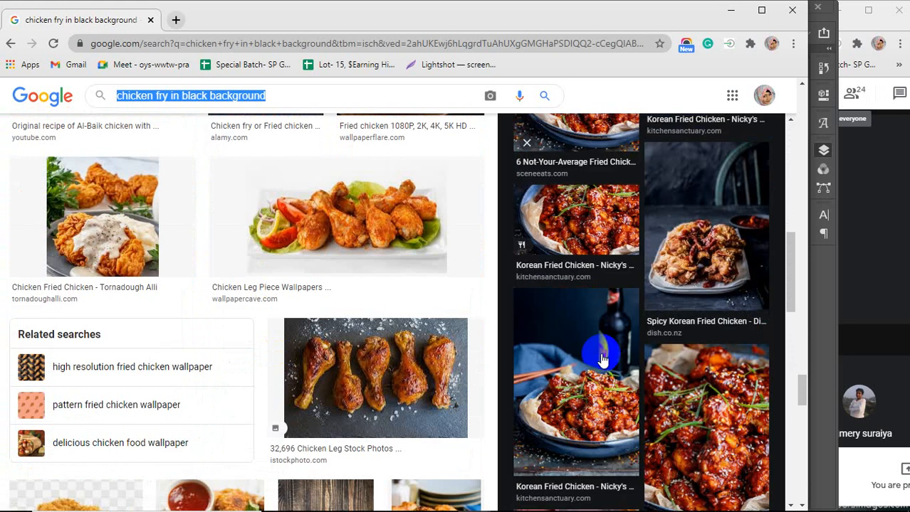
pyautogui.scroll(-6, 601, 359)
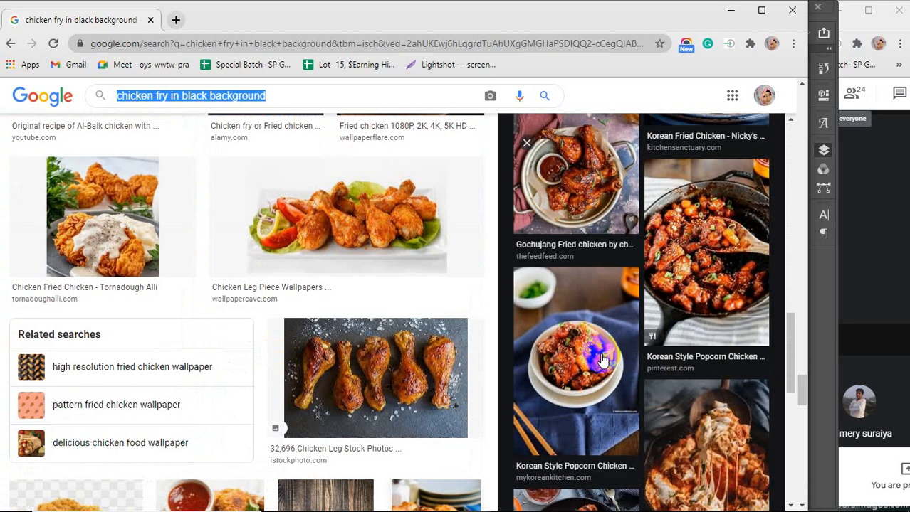
pyautogui.scroll(-4, 654, 350)
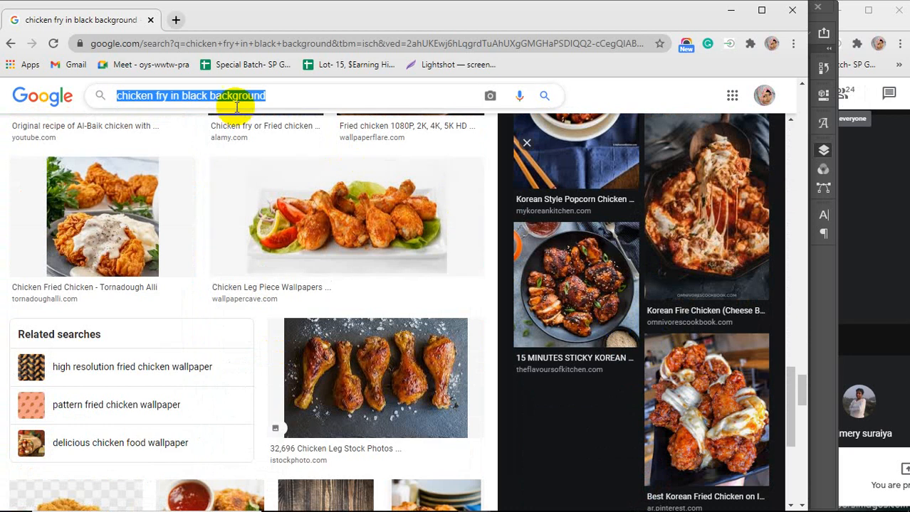
# Replace the image search query with french fry and run the search
pyautogui.click(298, 92)
pyautogui.moveTo(298, 91); pyautogui.dragTo(89, 99)
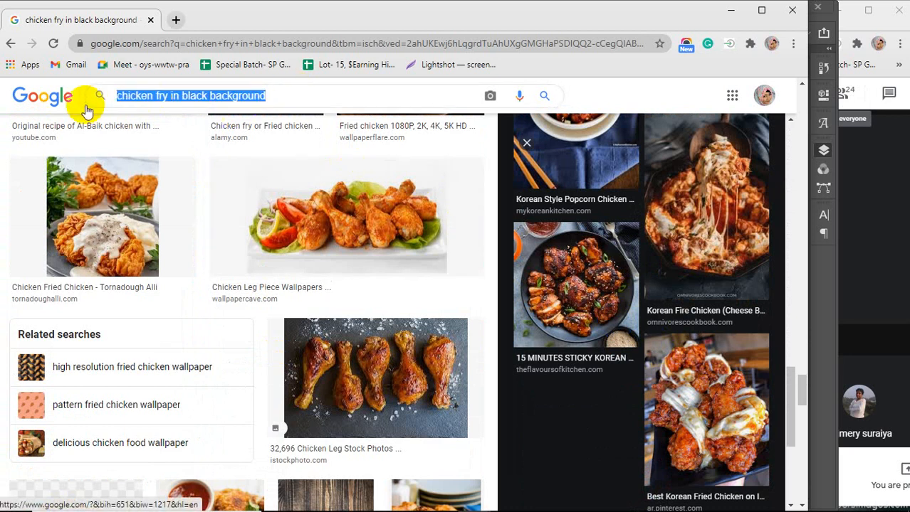
pyautogui.write('frenc')
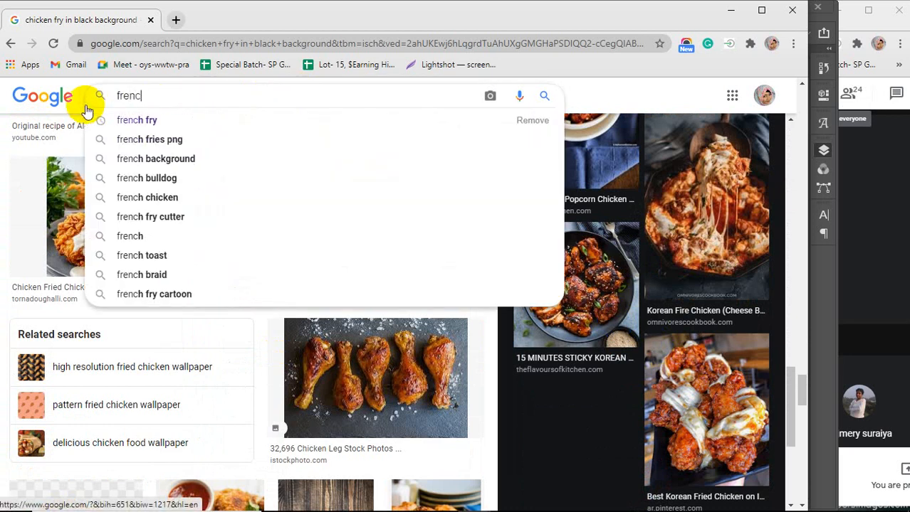
pyautogui.write('h fry')
pyautogui.press('Return')
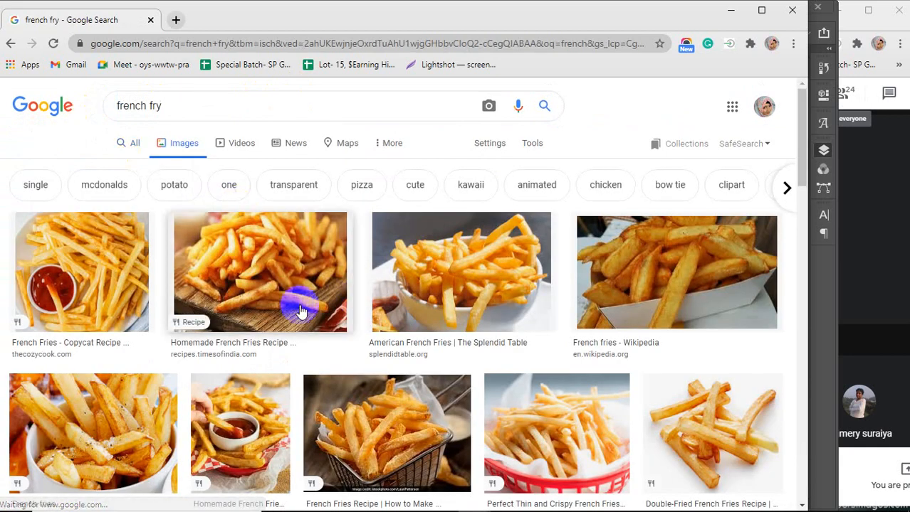
# Browse the french fry image results and open a photo of fries with ketchup on a plate
pyautogui.scroll(-3, 300, 306)
pyautogui.scroll(-6, 300, 310)
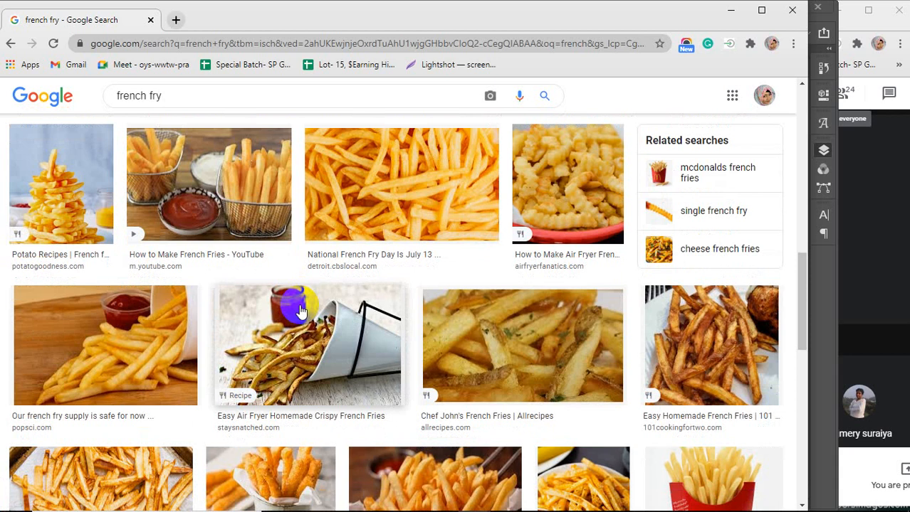
pyautogui.scroll(-1, 301, 311)
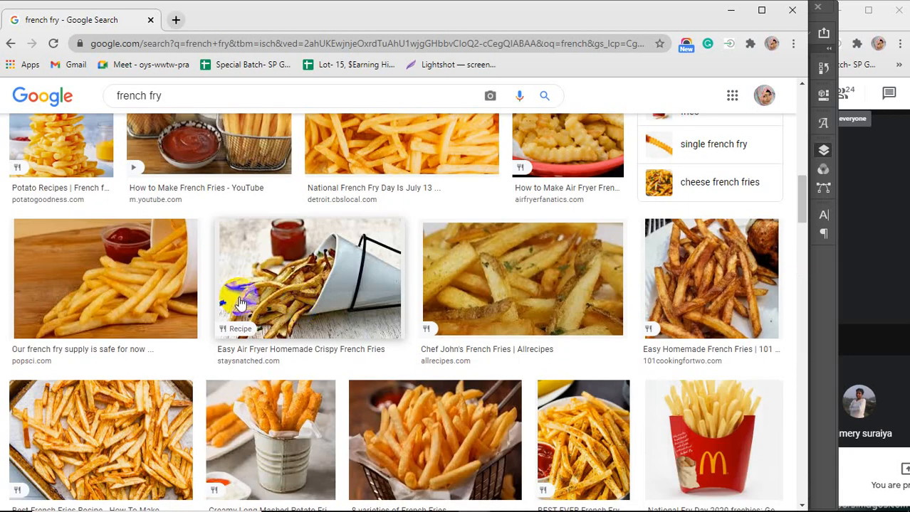
pyautogui.click(137, 262)
pyautogui.scroll(-3, 659, 284)
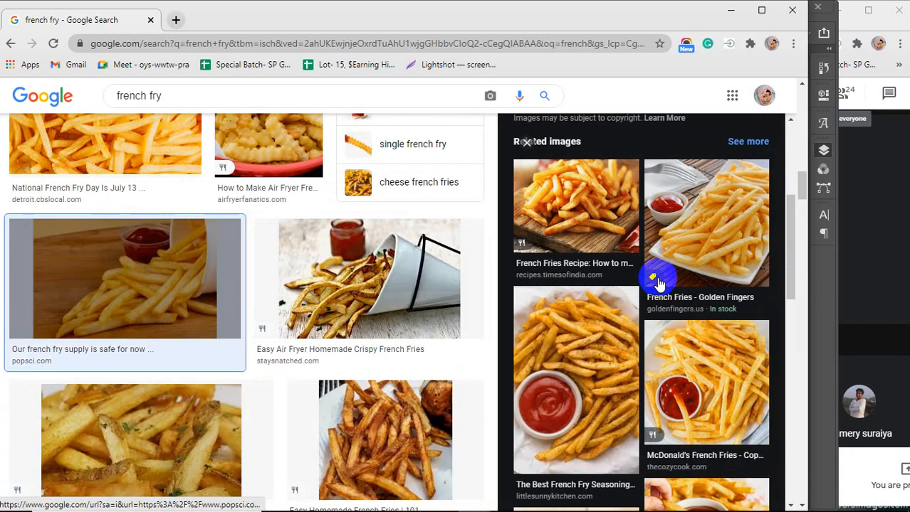
pyautogui.scroll(-1, 659, 283)
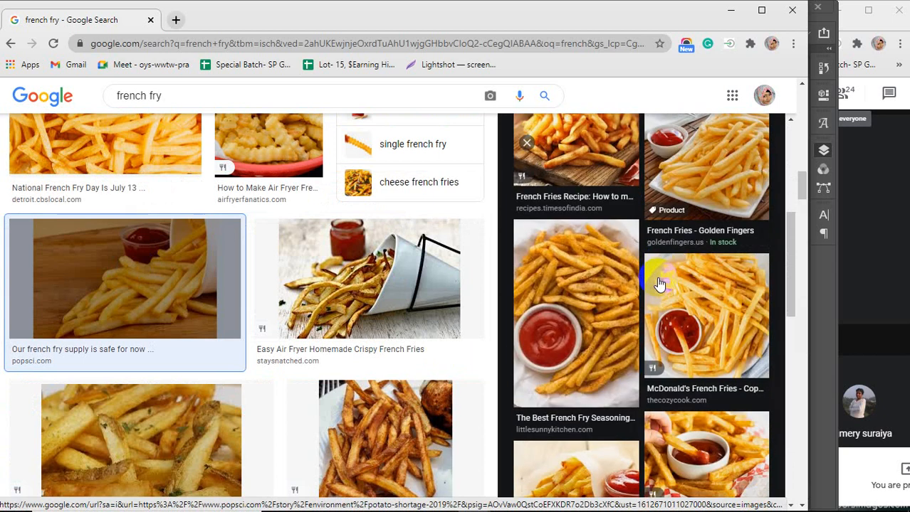
pyautogui.scroll(-3, 659, 283)
pyautogui.scroll(-2, 659, 283)
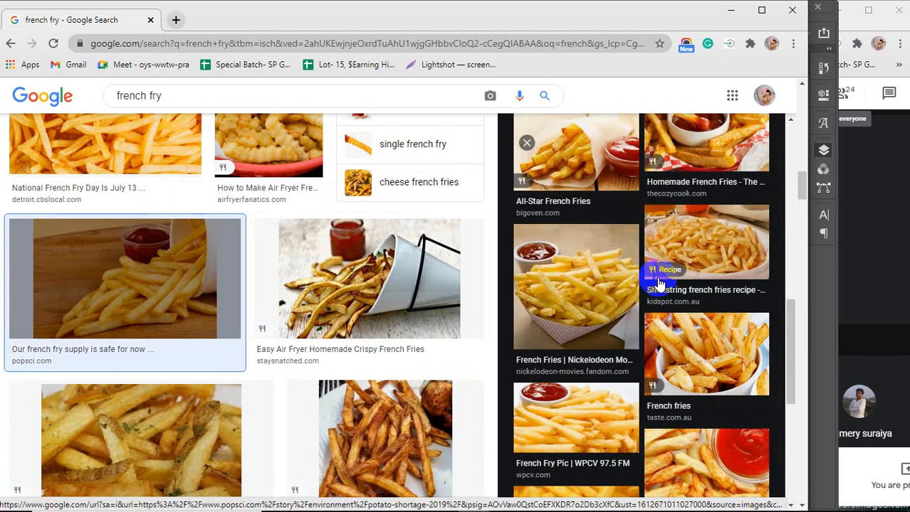
pyautogui.scroll(-4, 659, 283)
pyautogui.scroll(-4, 315, 285)
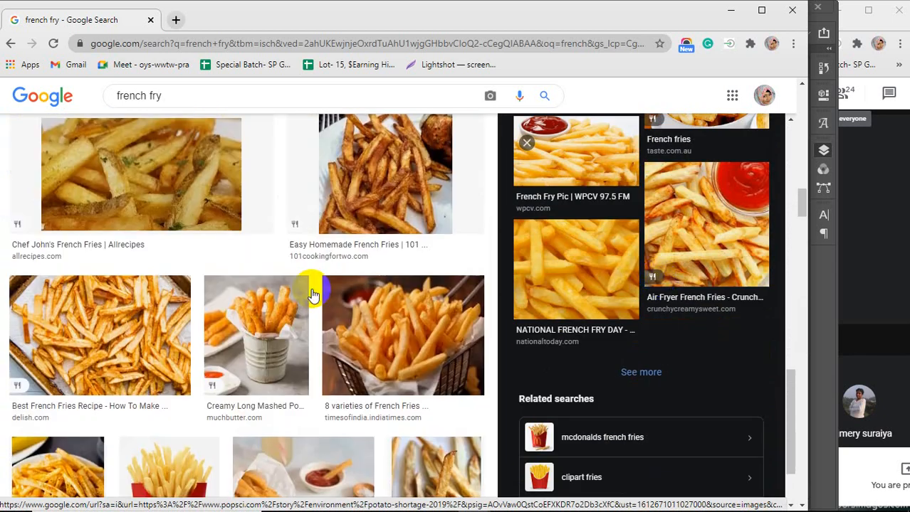
pyautogui.scroll(-4, 311, 289)
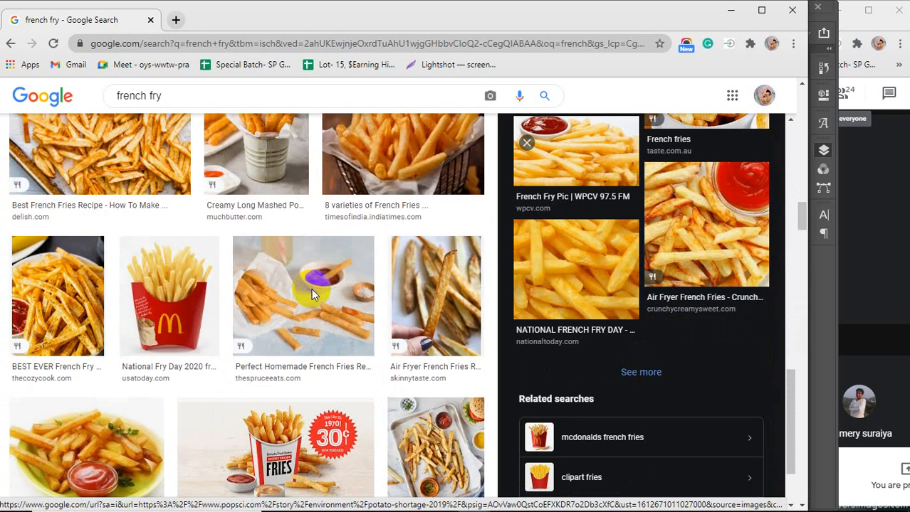
pyautogui.scroll(-2, 313, 295)
pyautogui.scroll(-6, 313, 296)
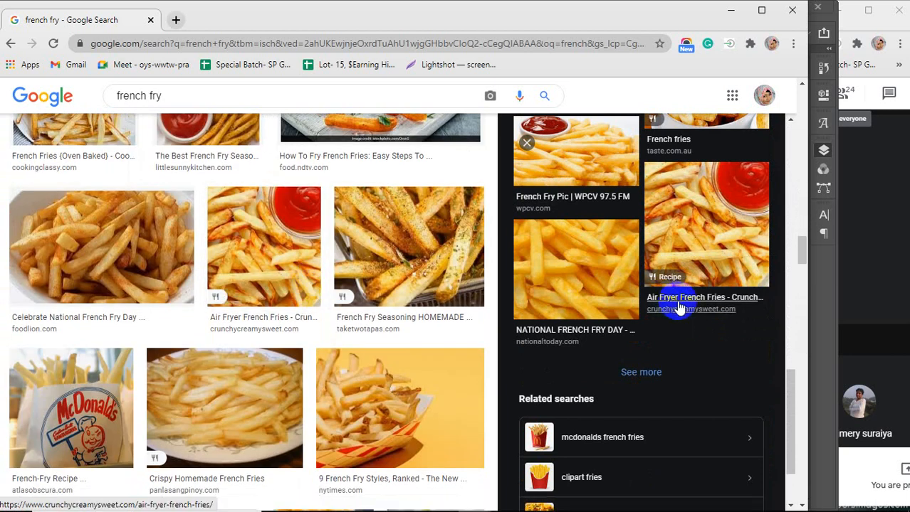
pyautogui.scroll(4, 677, 285)
pyautogui.click(594, 427)
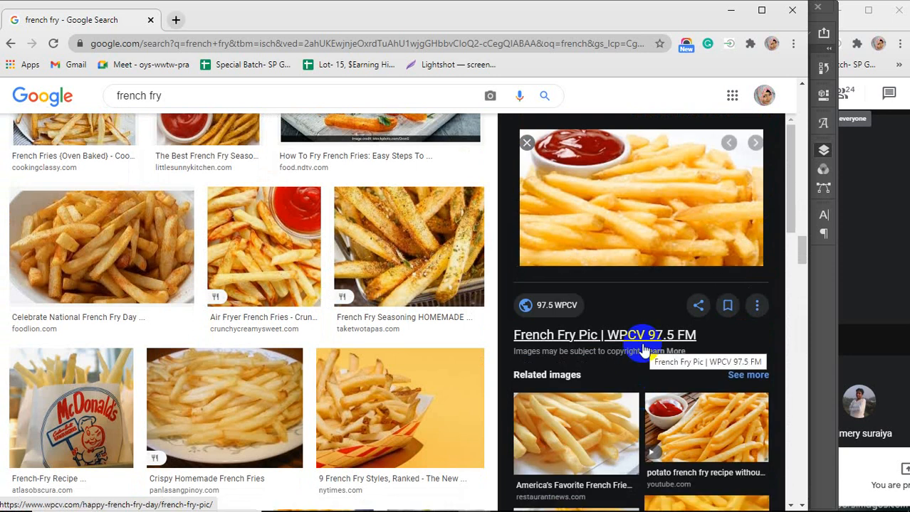
pyautogui.scroll(-3, 643, 349)
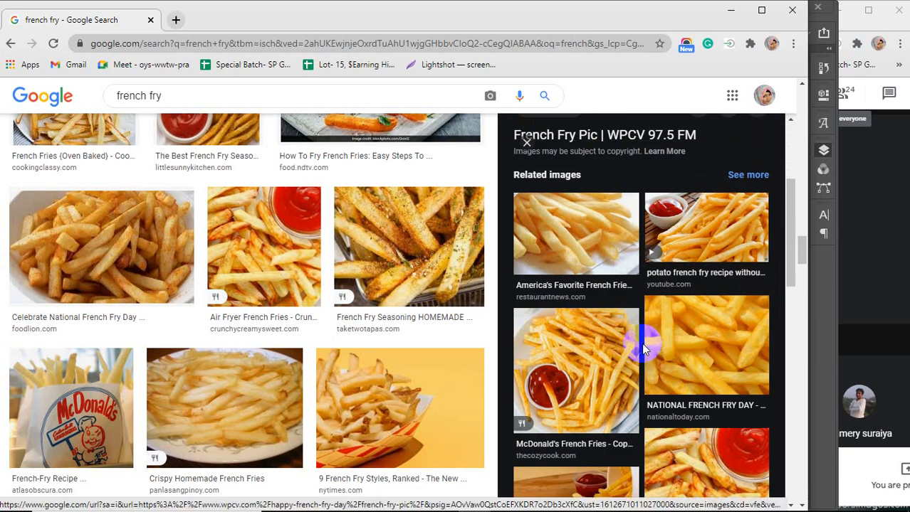
pyautogui.scroll(-1, 642, 349)
pyautogui.scroll(-5, 641, 343)
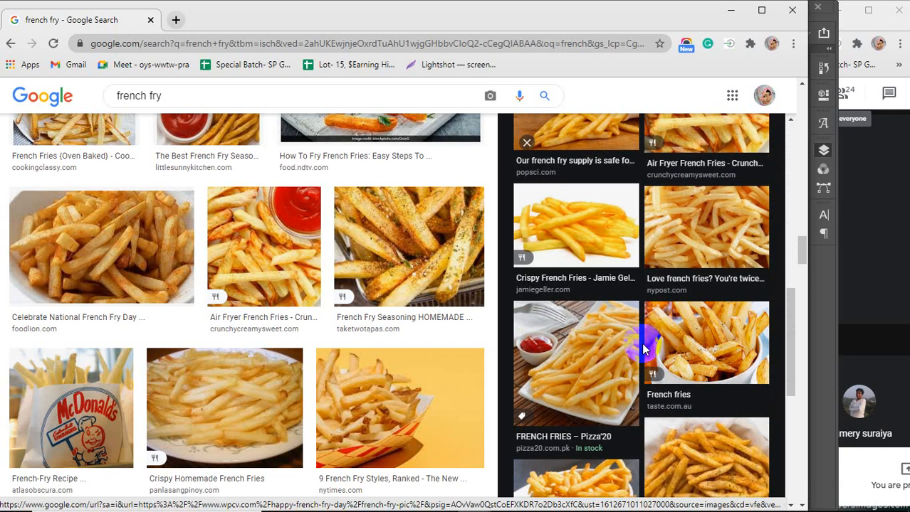
pyautogui.click(555, 361)
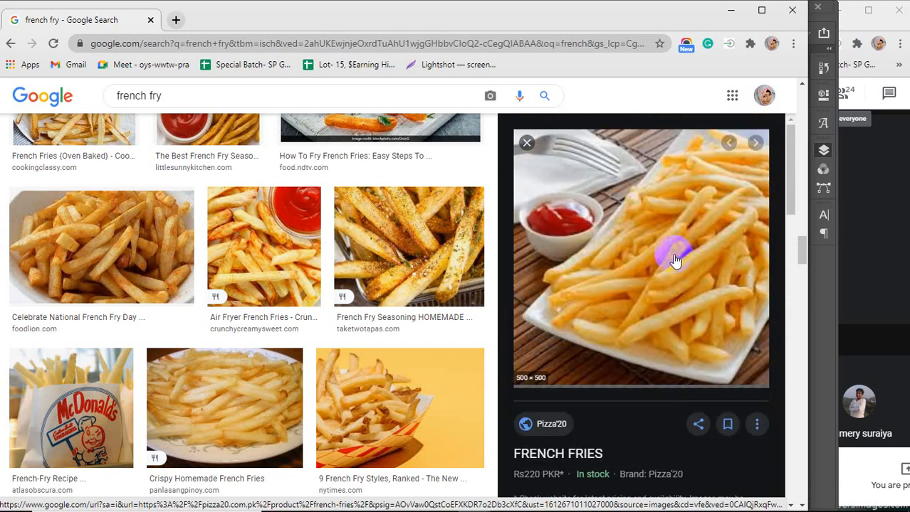
pyautogui.scroll(-5, 671, 257)
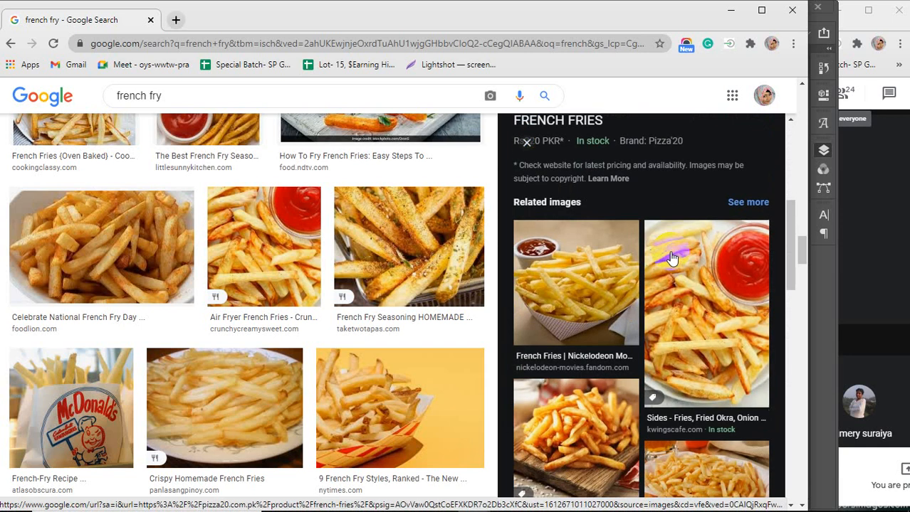
pyautogui.scroll(-4, 671, 258)
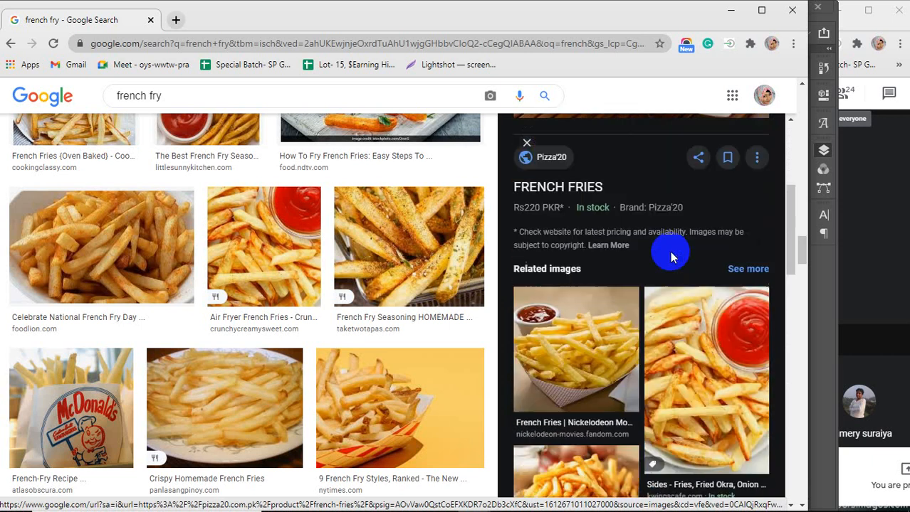
# Copy the French Fries photo and paste it into the flyer, moving it to the lower left of the page
pyautogui.rightClick(645, 236)
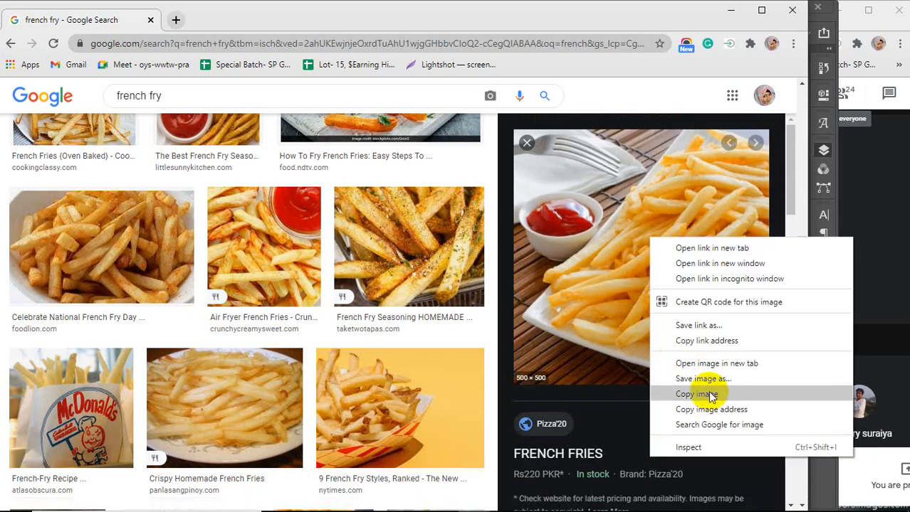
pyautogui.click(696, 394)
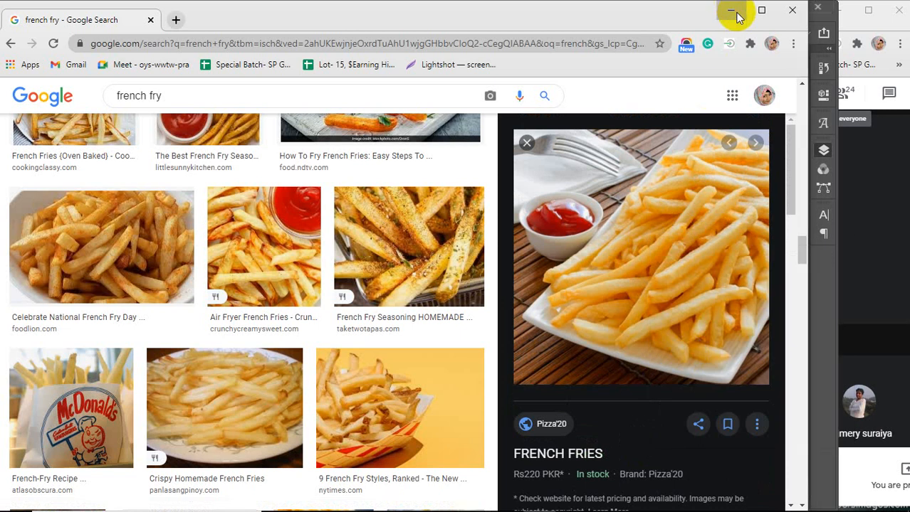
pyautogui.click(734, 9)
pyautogui.hotkey('ctrl', 'v')
pyautogui.moveTo(442, 248); pyautogui.dragTo(351, 381)
# Switch to the browser and run an image search for burger
pyautogui.moveTo(413, 507)
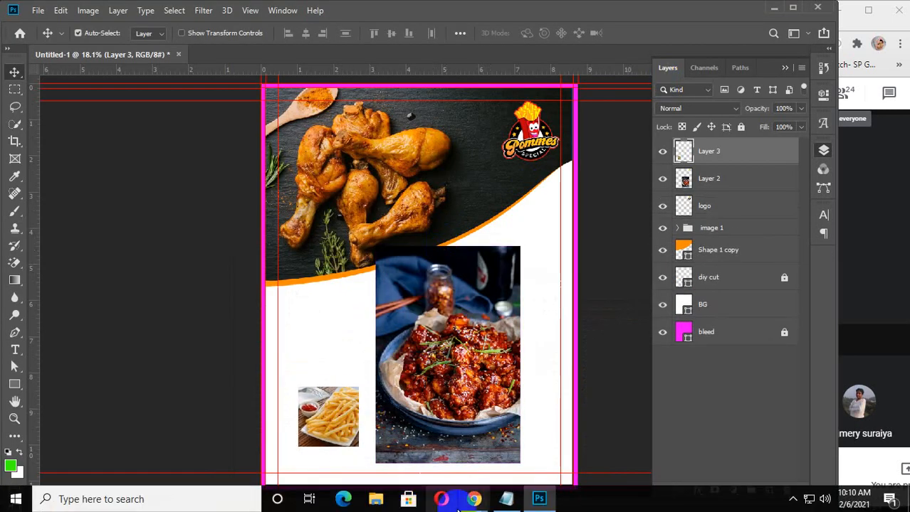
pyautogui.click(539, 420)
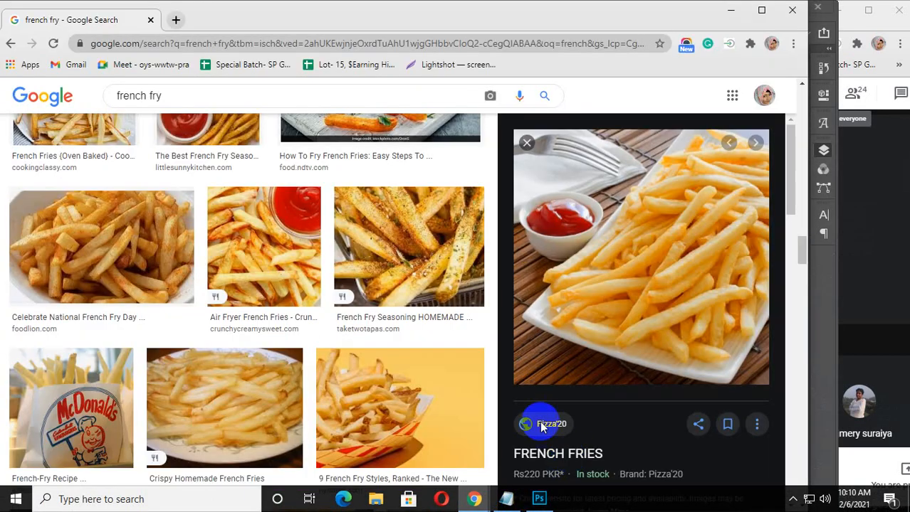
pyautogui.click(100, 97)
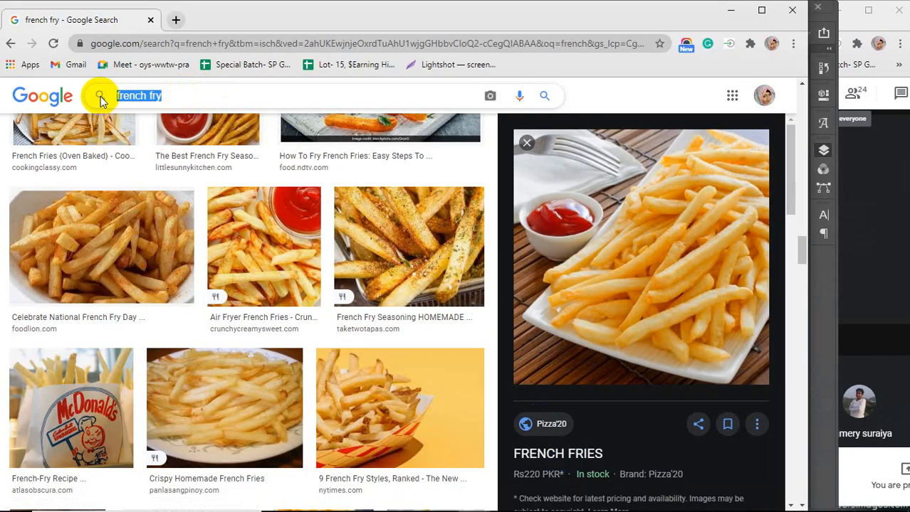
pyautogui.write('bur')
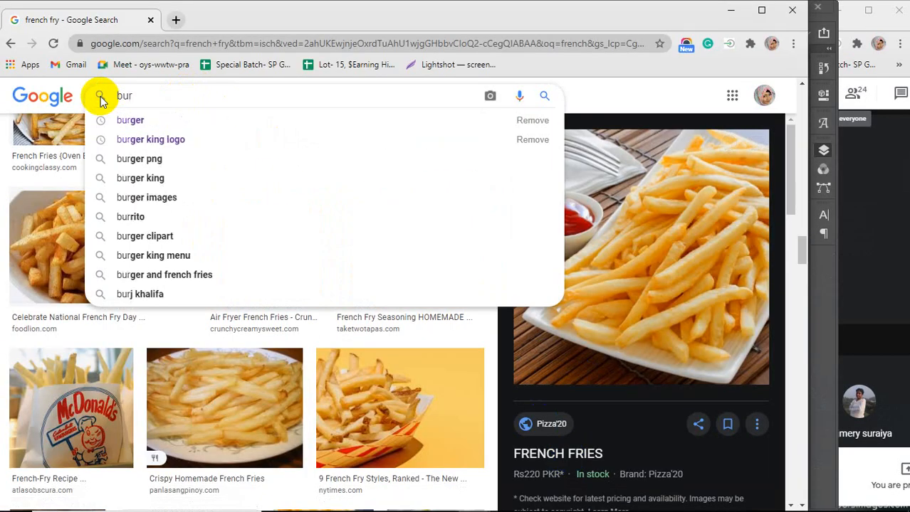
pyautogui.press('Down')
pyautogui.press('Return')
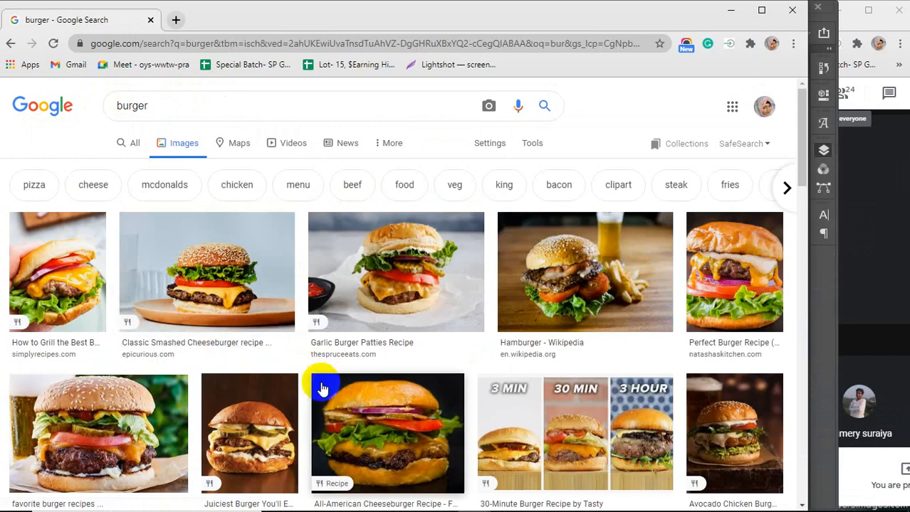
# Open the Classic Smashed Cheeseburger photo, copy the image, and return to Photoshop
pyautogui.click(204, 276)
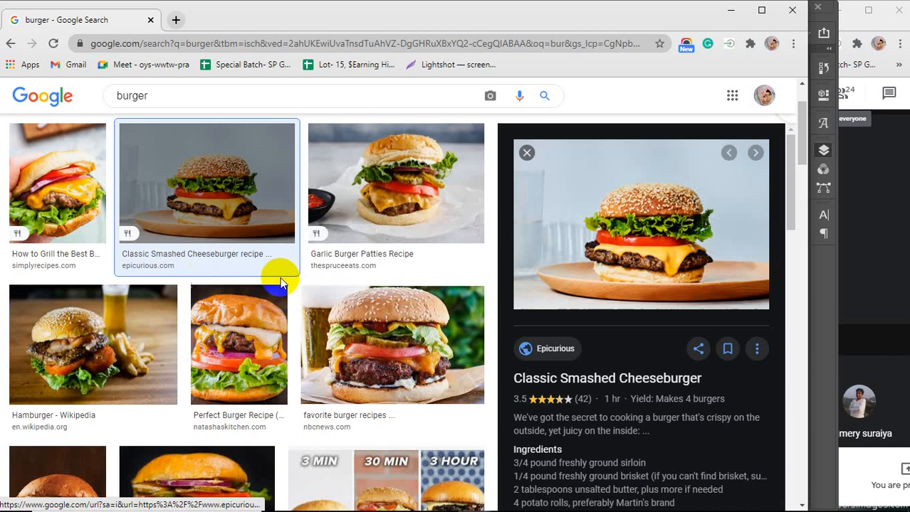
pyautogui.rightClick(627, 196)
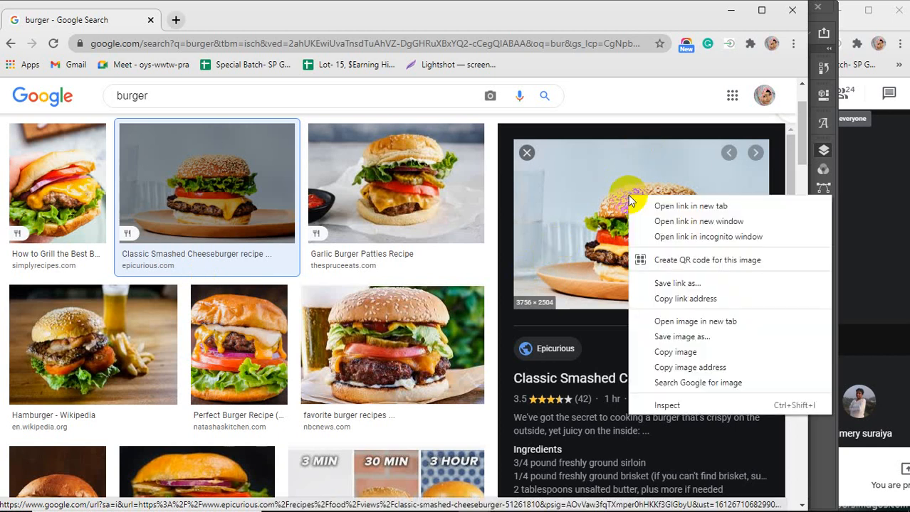
pyautogui.click(672, 353)
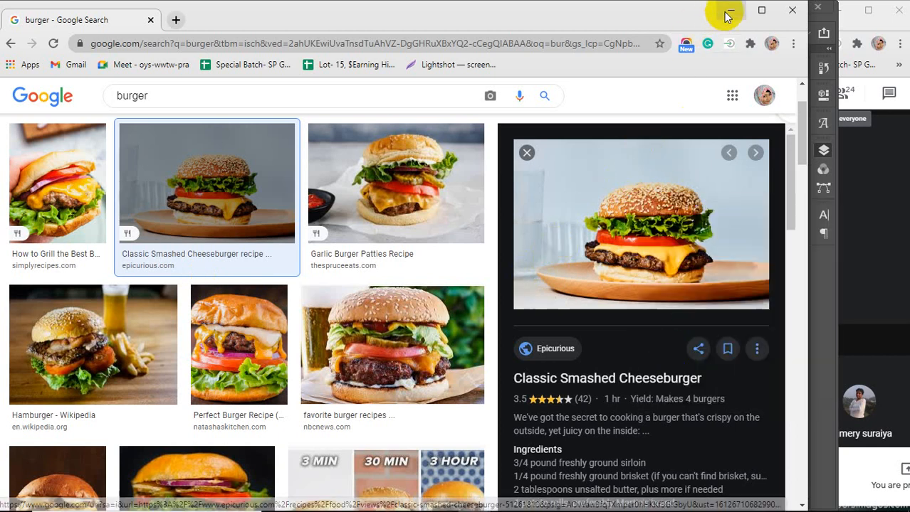
pyautogui.click(729, 15)
# Paste the burger photo into the flyer and scale it down into the lower left area of the page
pyautogui.hotkey('ctrl', 'v')
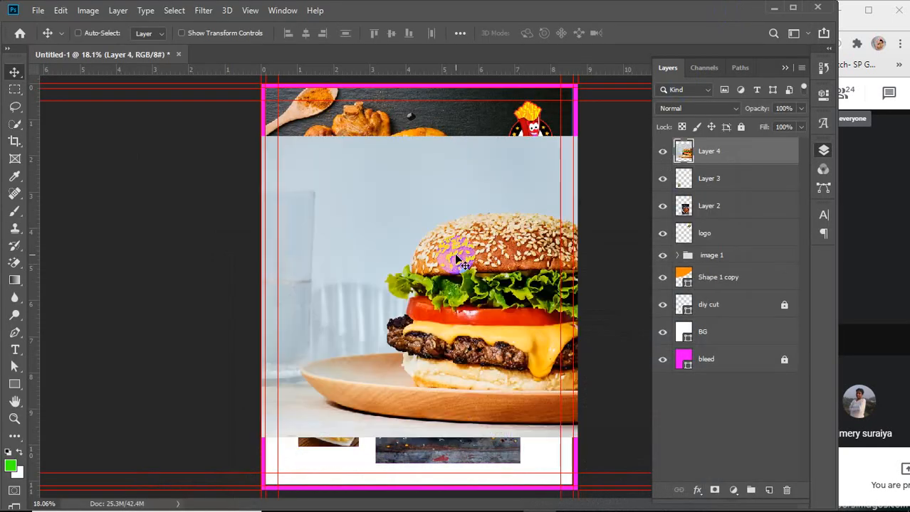
pyautogui.hotkey('ctrl', 't')
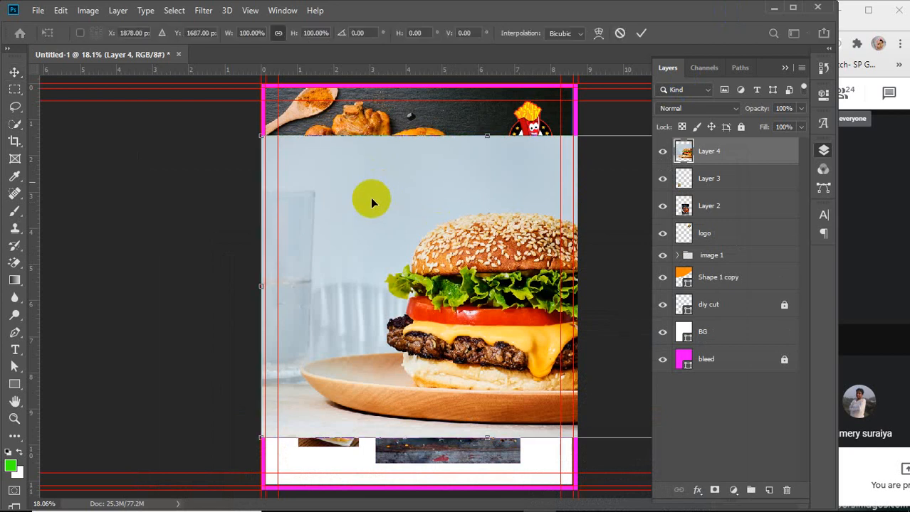
pyautogui.moveTo(263, 139); pyautogui.dragTo(445, 259)
pyautogui.moveTo(534, 326); pyautogui.dragTo(359, 335)
pyautogui.moveTo(535, 268); pyautogui.dragTo(429, 336)
pyautogui.moveTo(380, 375); pyautogui.dragTo(408, 395)
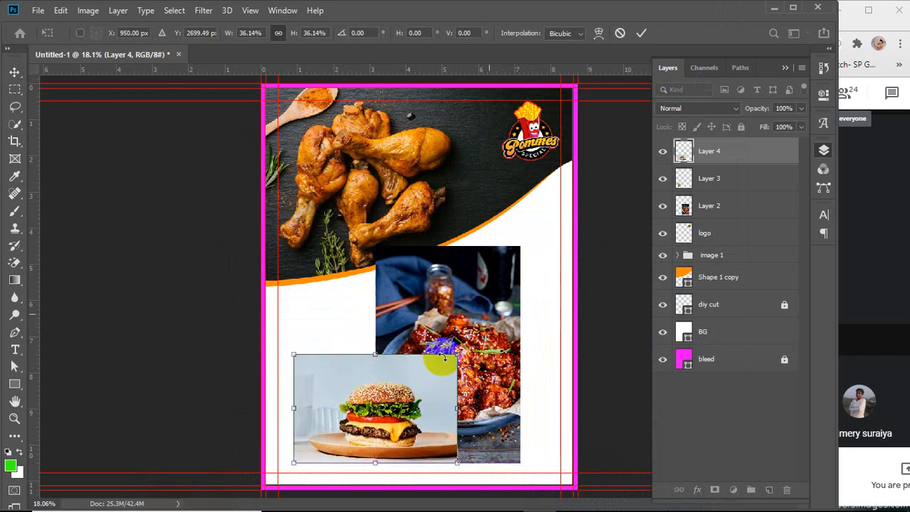
pyautogui.click(640, 33)
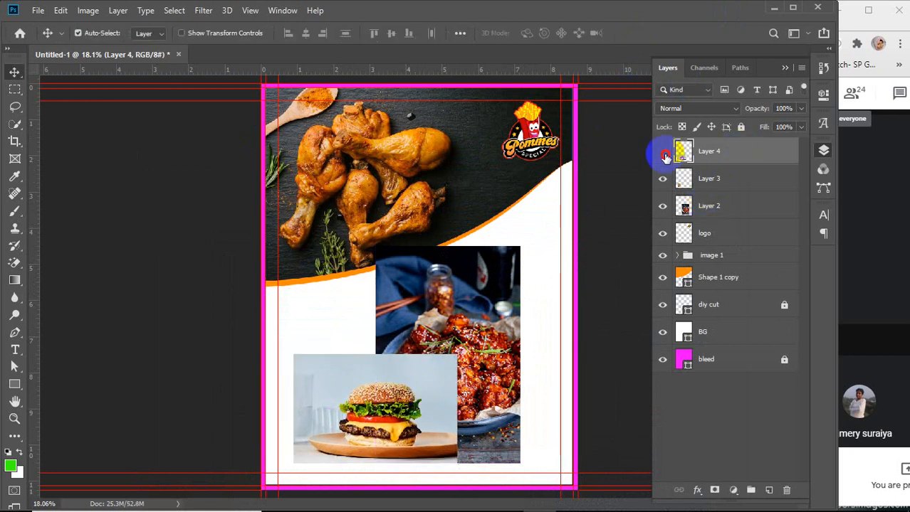
# Hide the three pasted food photo layers
pyautogui.click(662, 151)
pyautogui.click(662, 179)
pyautogui.click(663, 205)
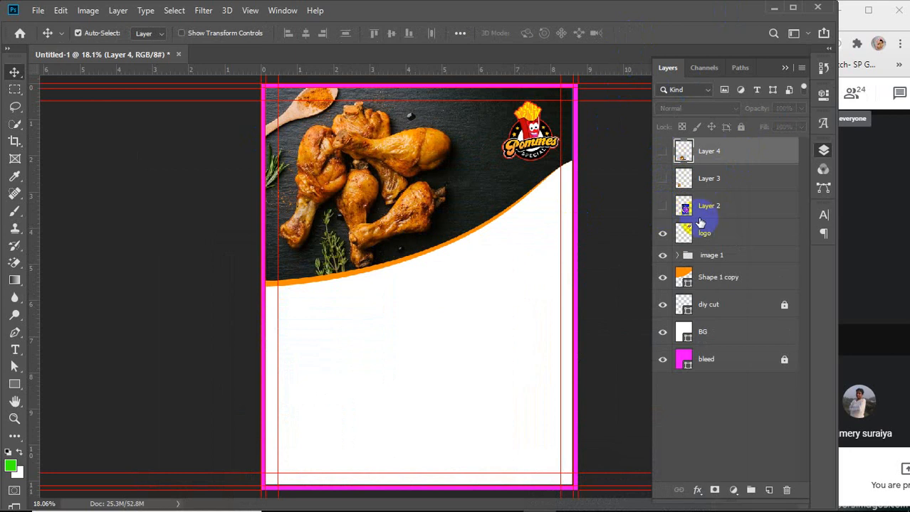
# Put the logo layer into a group named LOGO and collapse the group
pyautogui.click(734, 237)
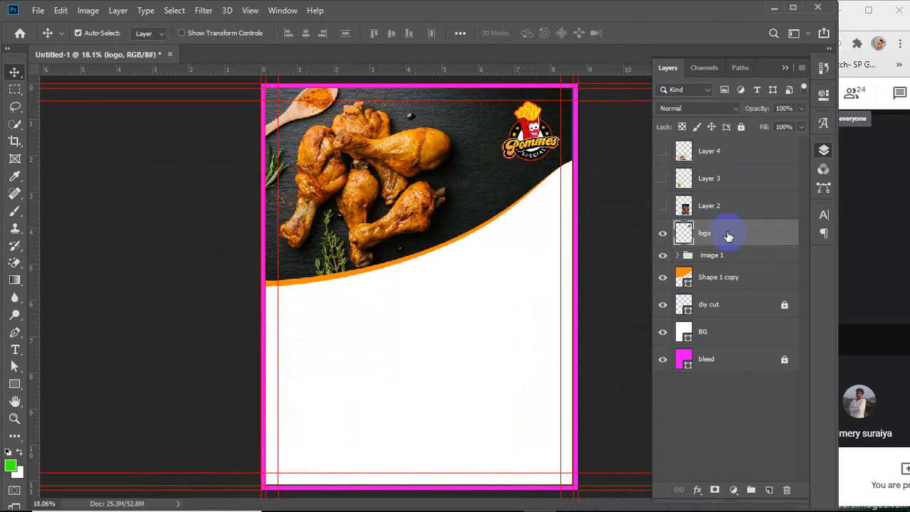
pyautogui.hotkey('ctrl', 'g')
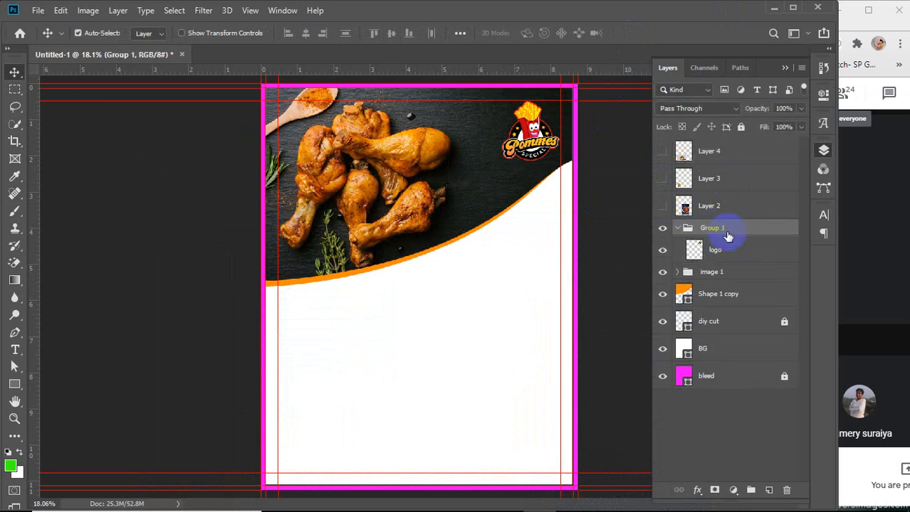
pyautogui.click(679, 229)
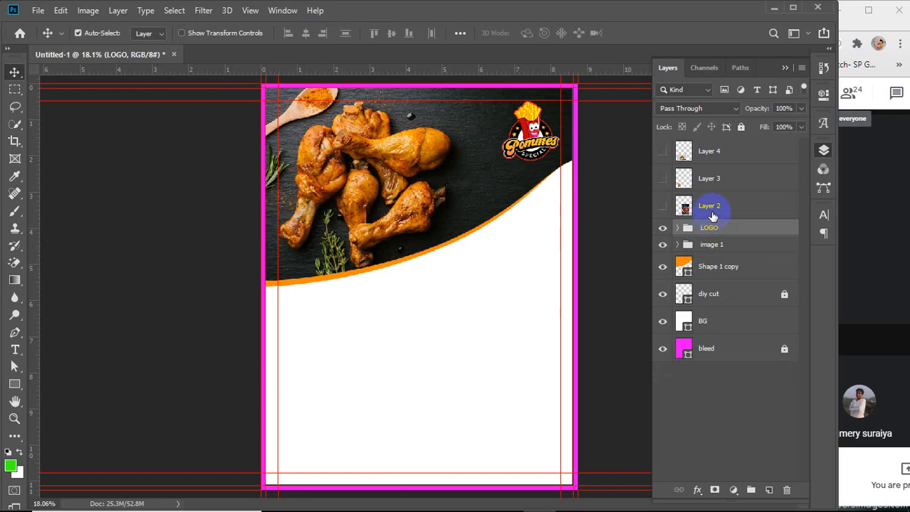
# Draw a green circle about 620 px wide near the right edge below the curve with the Ellipse Tool
pyautogui.click(743, 151)
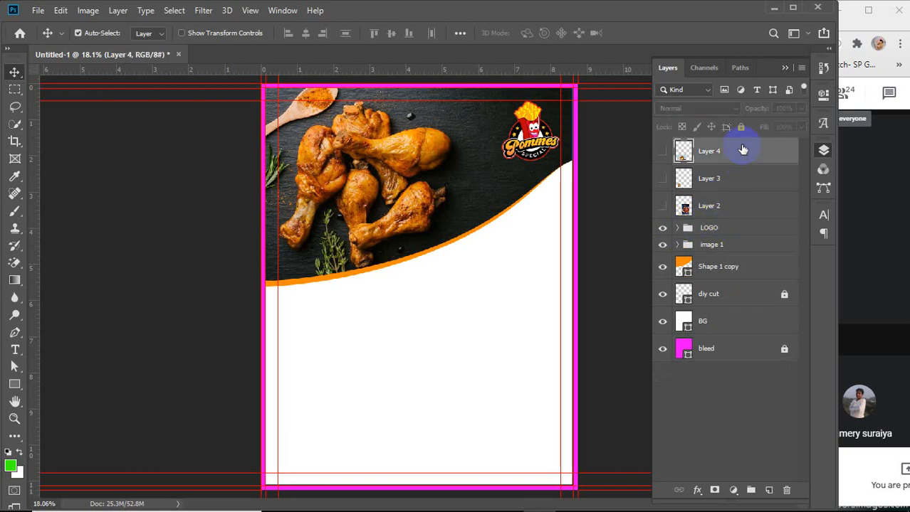
pyautogui.rightClick(14, 384)
pyautogui.click(64, 406)
pyautogui.moveTo(413, 280); pyautogui.dragTo(580, 329)
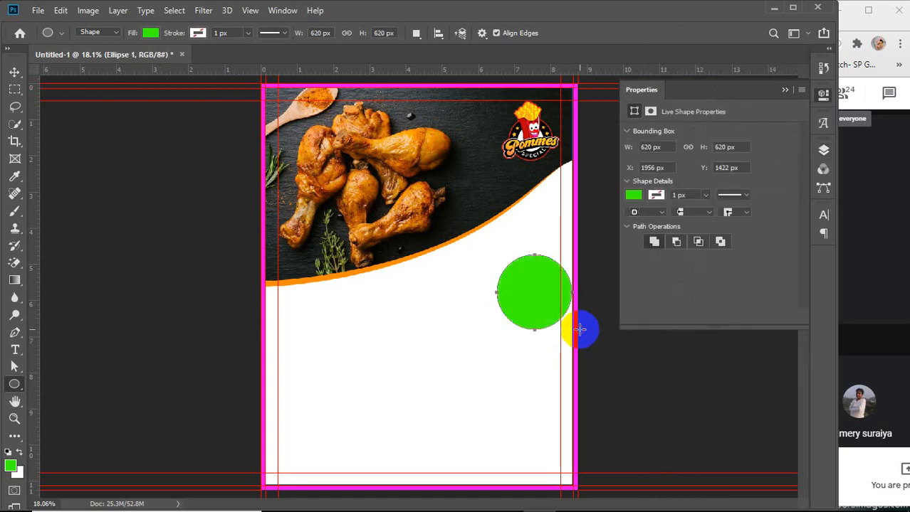
pyautogui.click(784, 89)
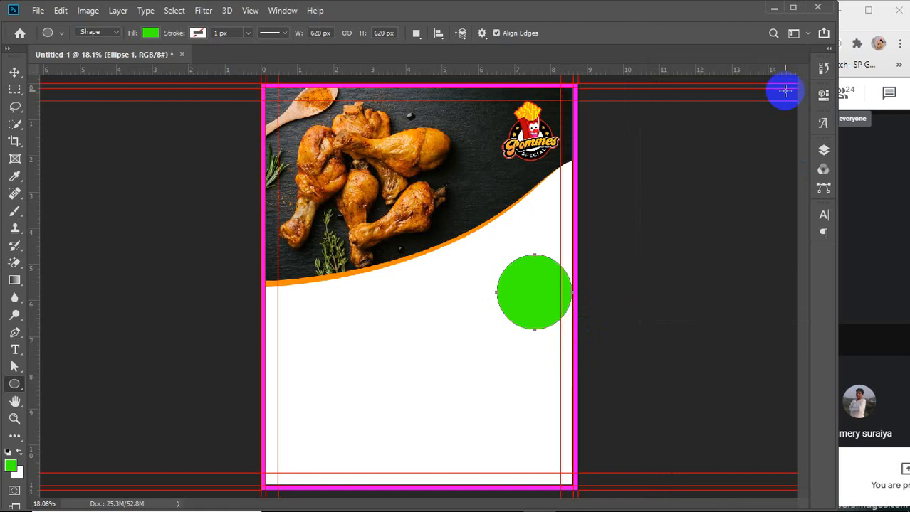
# Duplicate the circle into a vertical column of three circles along the right edge
pyautogui.press('v')
pyautogui.moveTo(554, 285); pyautogui.dragTo(547, 442)
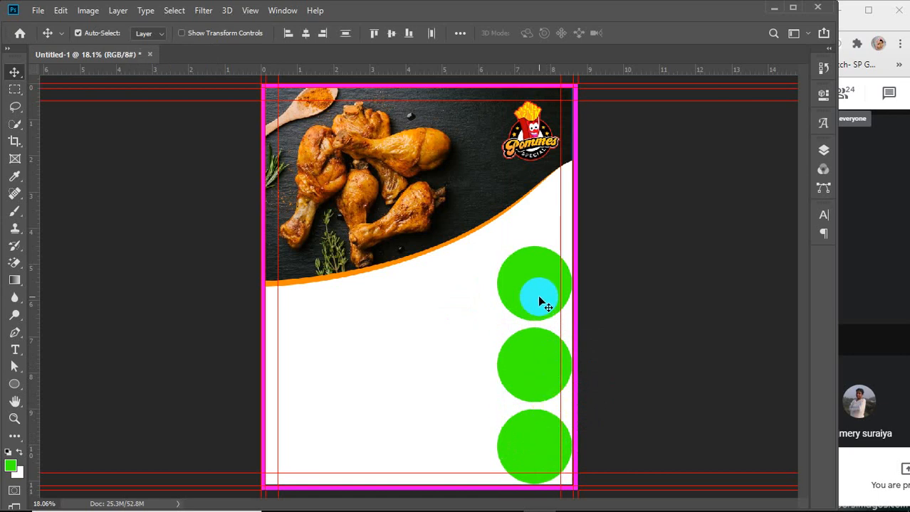
pyautogui.moveTo(539, 298); pyautogui.dragTo(539, 285)
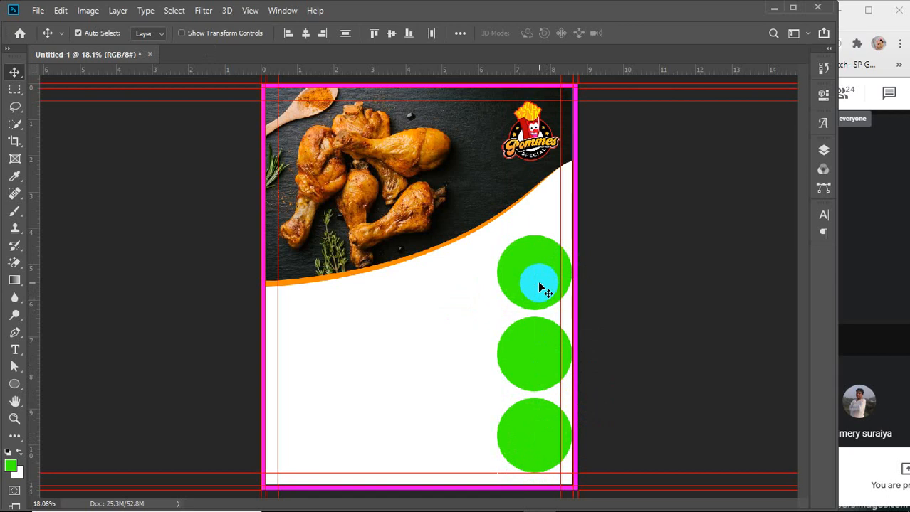
# Scale the three circles up slightly, to about 102%, so they fit below the curve
pyautogui.hotkey('ctrl', 't')
pyautogui.click(497, 235)
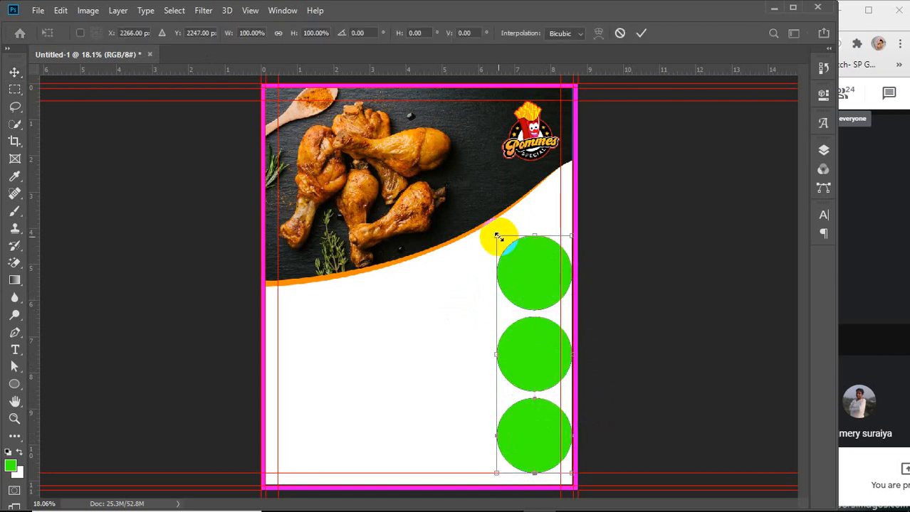
pyautogui.moveTo(498, 237); pyautogui.dragTo(490, 217)
pyautogui.hotkey('ctrl', 'z')
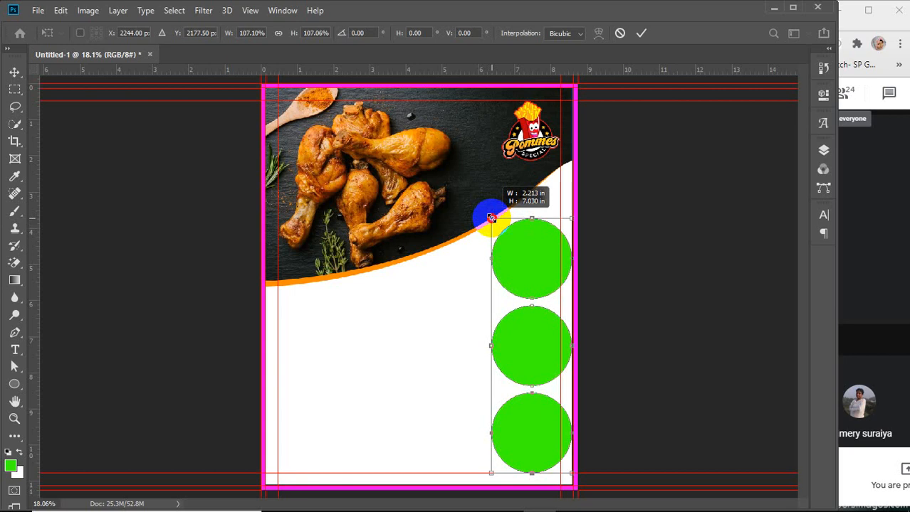
pyautogui.moveTo(491, 218); pyautogui.dragTo(495, 229)
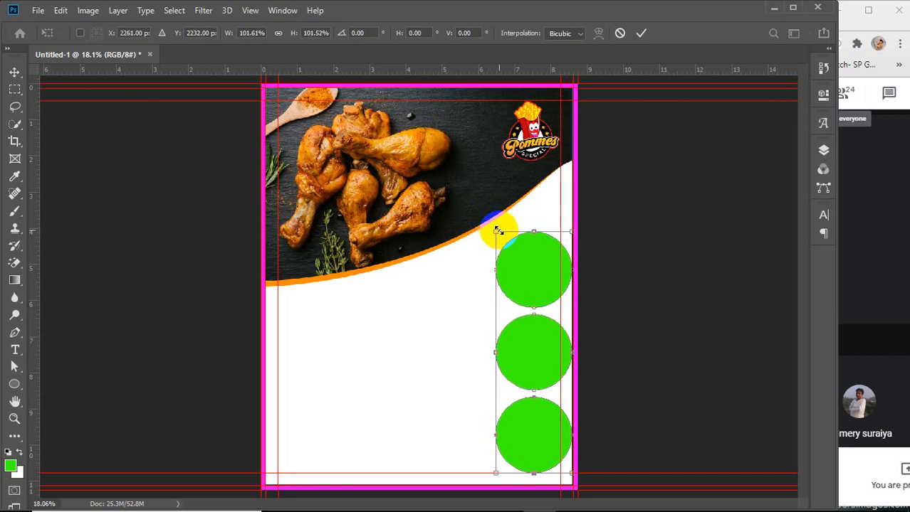
pyautogui.click(640, 32)
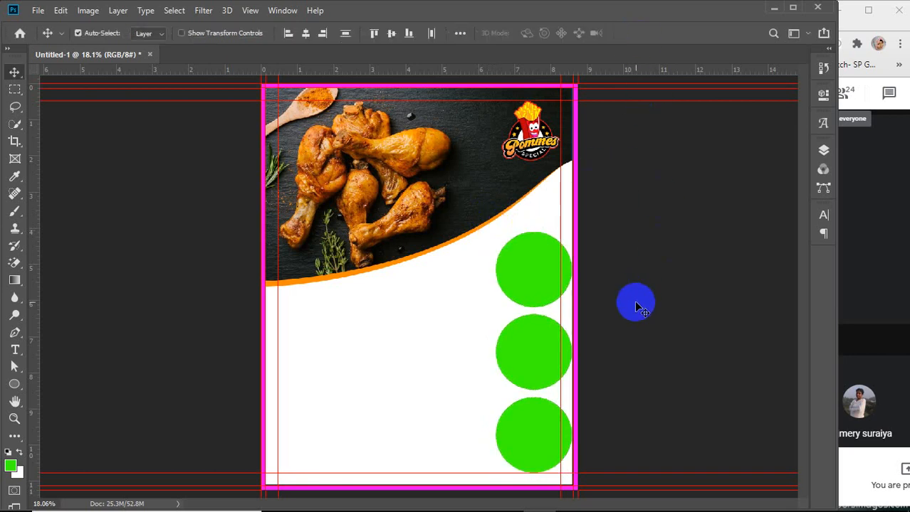
# Show the burger, french fries and chicken photo layers again
pyautogui.click(823, 150)
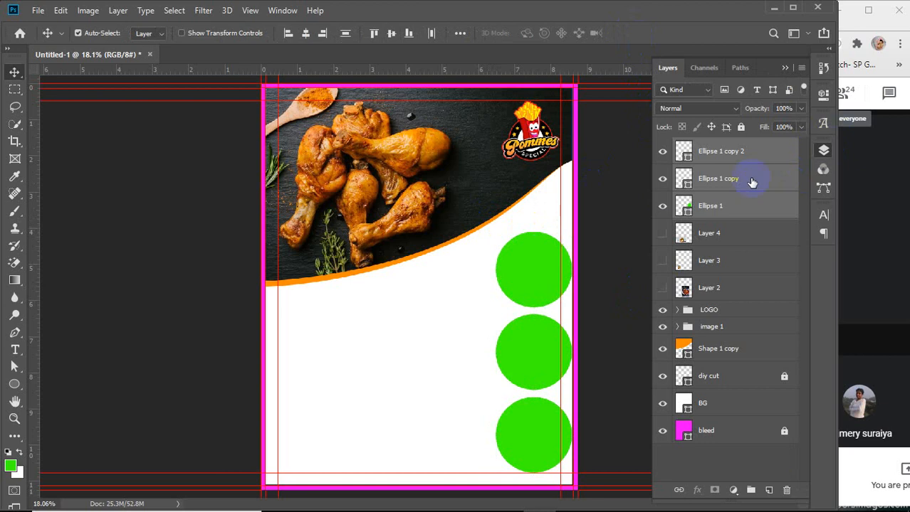
pyautogui.click(748, 180)
pyautogui.click(662, 152)
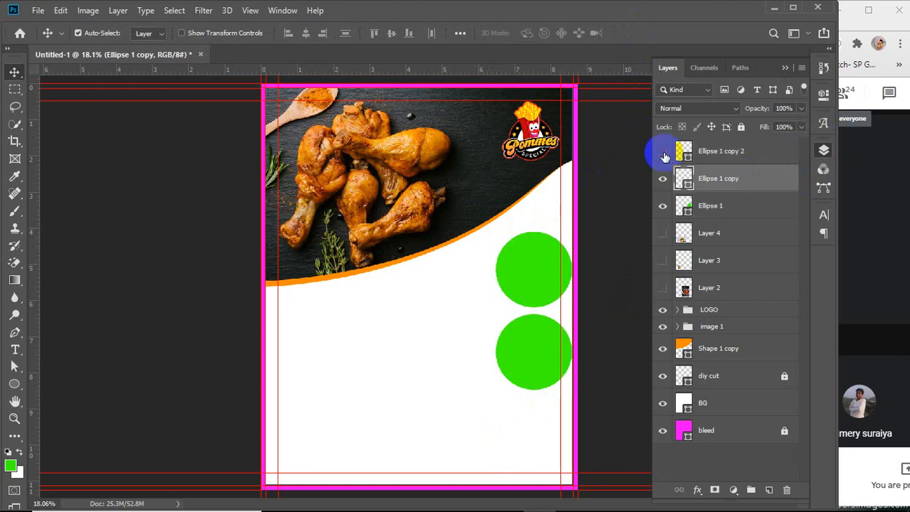
pyautogui.click(663, 152)
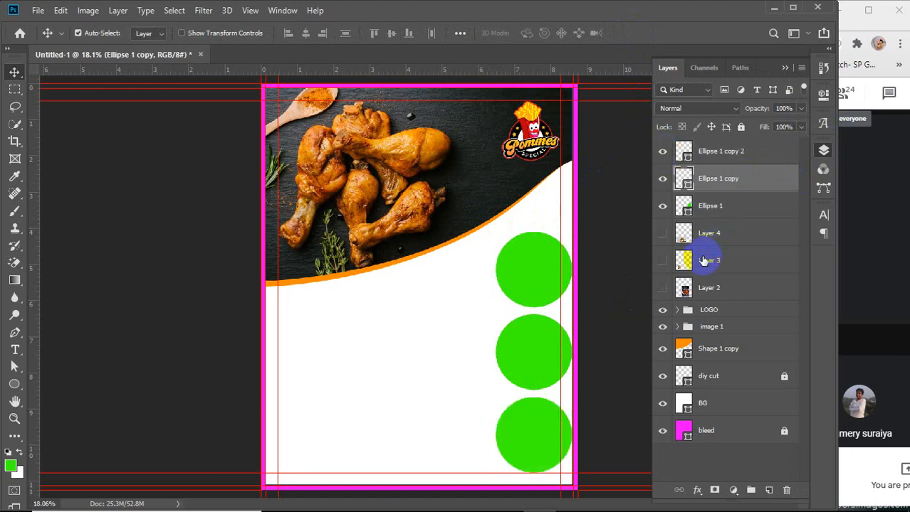
pyautogui.click(663, 260)
pyautogui.click(663, 233)
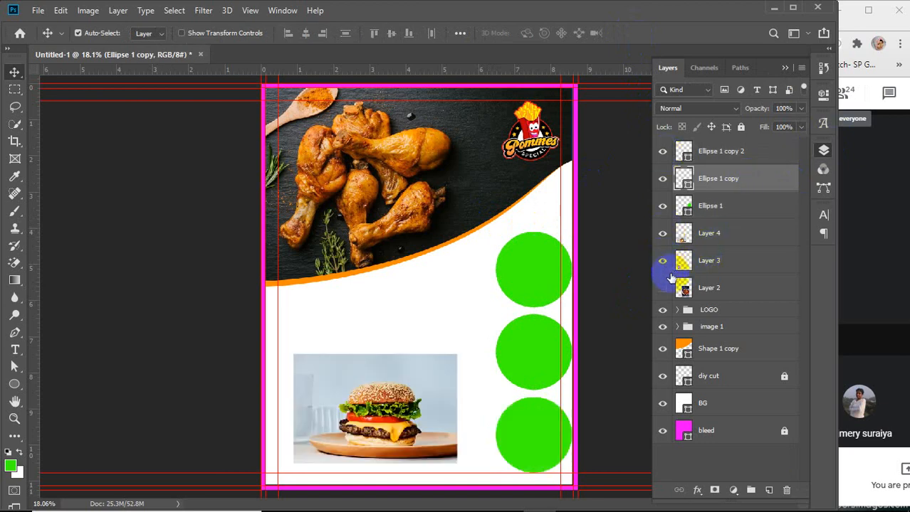
pyautogui.click(663, 288)
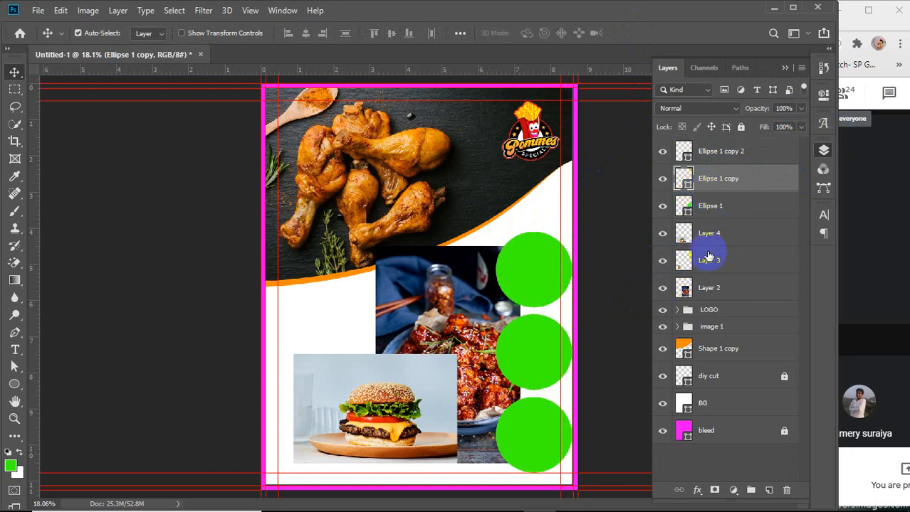
# Toggle the visibility of each circle layer to identify which circle belongs to which layer
pyautogui.click(725, 206)
pyautogui.click(663, 207)
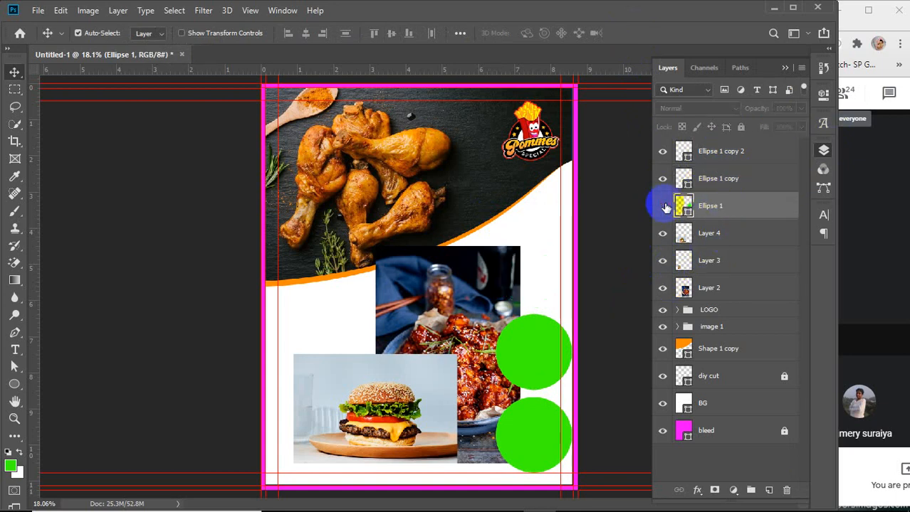
pyautogui.click(663, 207)
pyautogui.click(662, 179)
pyautogui.click(663, 180)
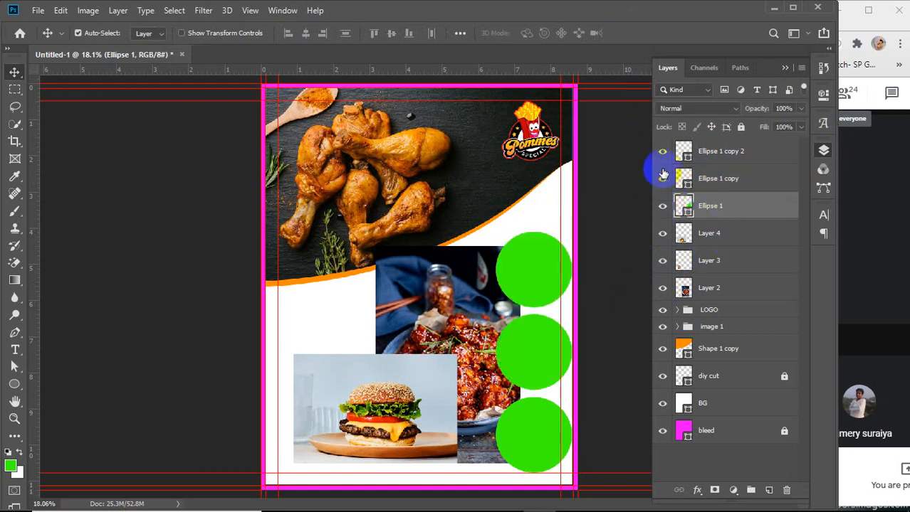
pyautogui.click(662, 153)
pyautogui.click(662, 152)
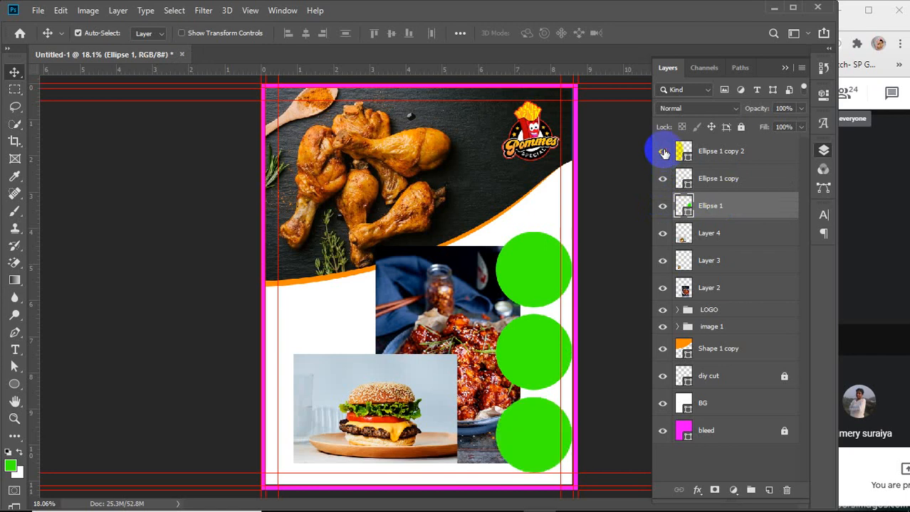
pyautogui.click(663, 207)
pyautogui.click(662, 206)
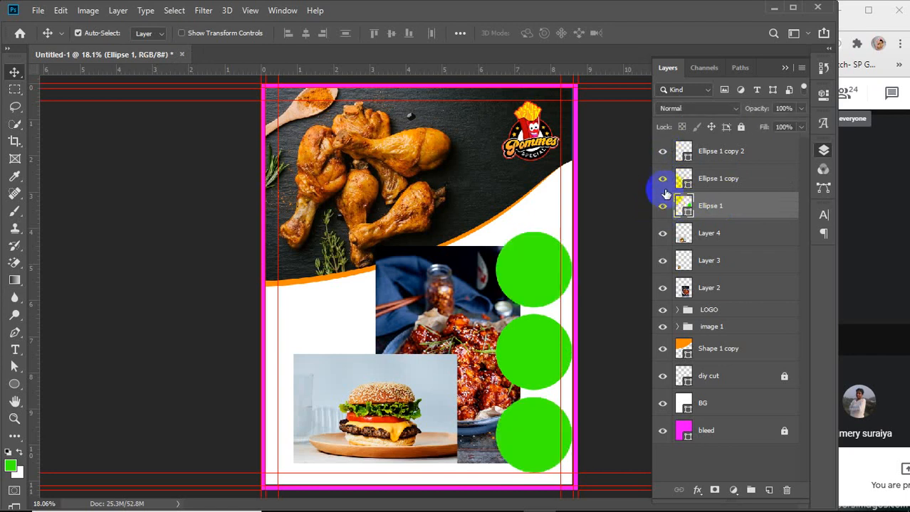
pyautogui.click(662, 178)
pyautogui.click(662, 179)
pyautogui.click(662, 152)
pyautogui.click(662, 152)
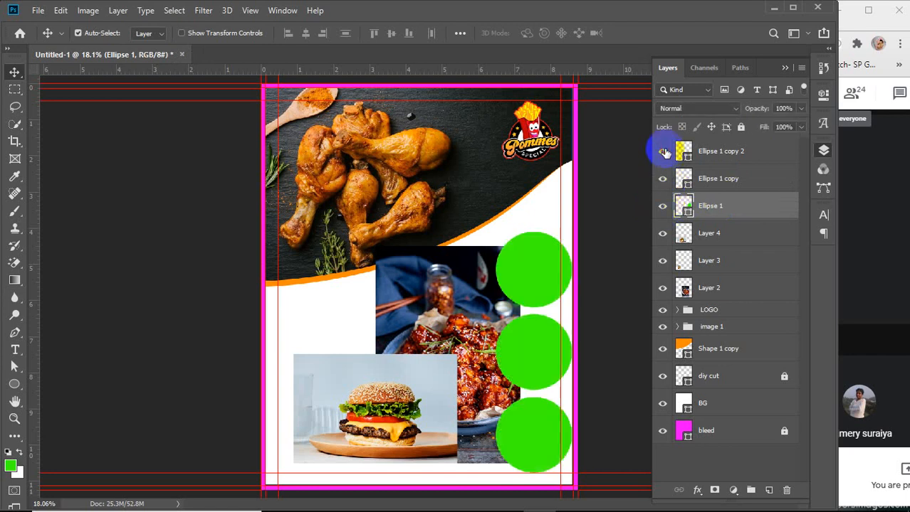
# Toggle the visibility of the circle and photo layers to see which photo lies under which circle
pyautogui.click(662, 205)
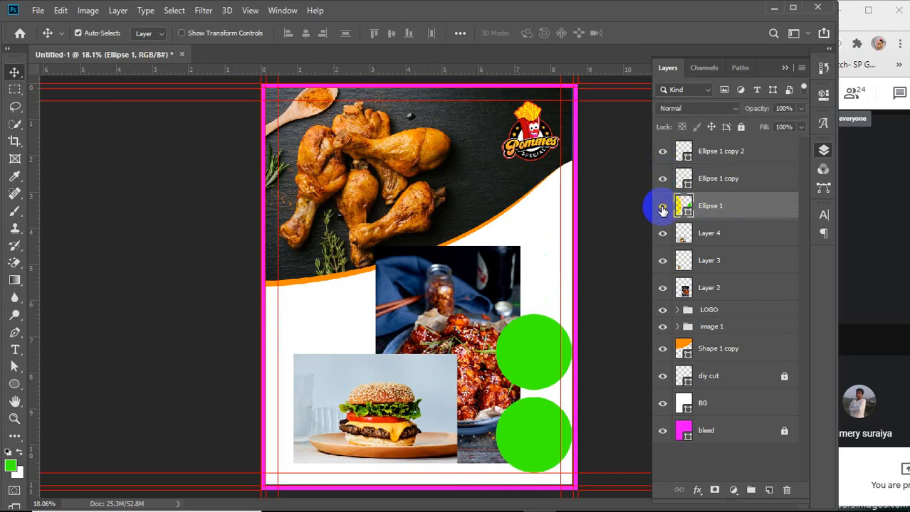
pyautogui.click(661, 205)
pyautogui.click(662, 179)
pyautogui.click(663, 178)
pyautogui.click(662, 151)
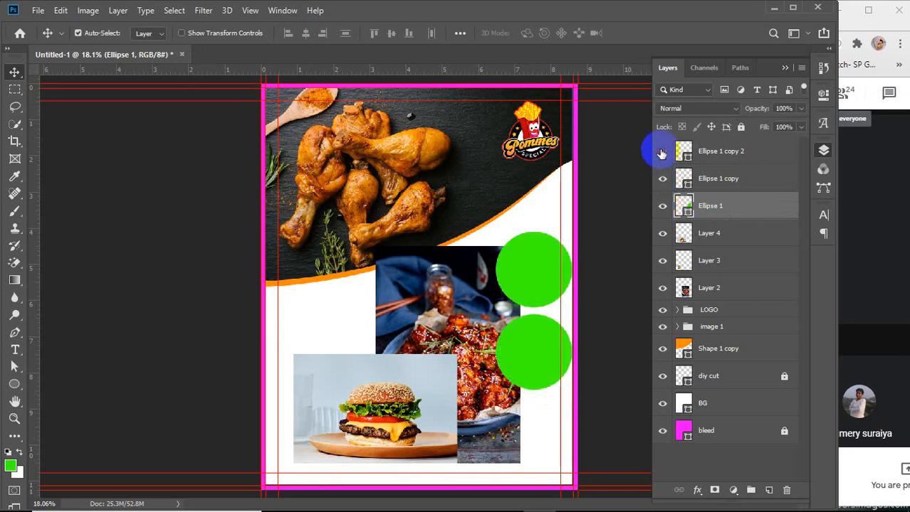
pyautogui.click(662, 151)
pyautogui.click(662, 234)
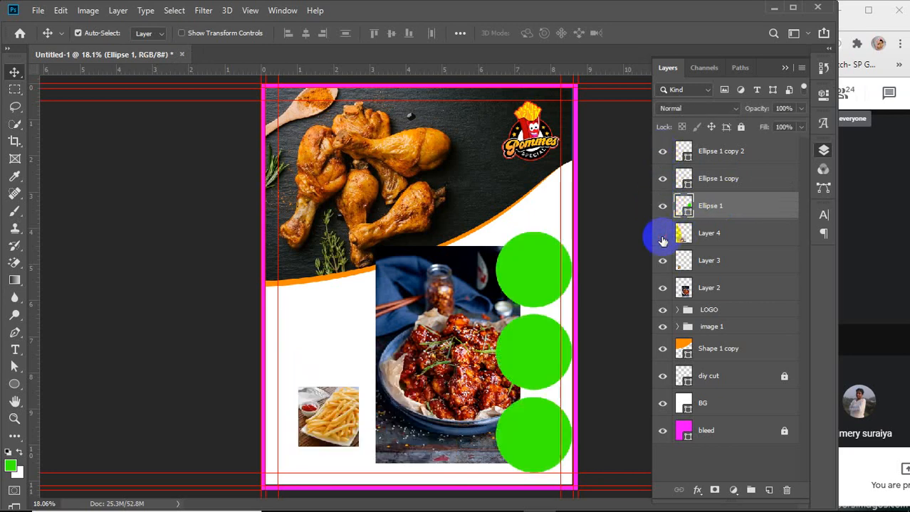
pyautogui.click(662, 234)
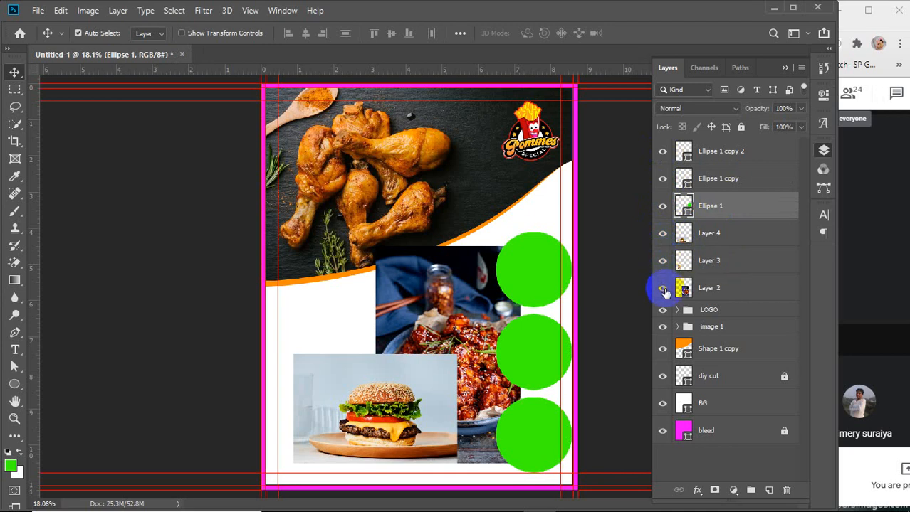
pyautogui.click(662, 289)
pyautogui.click(663, 288)
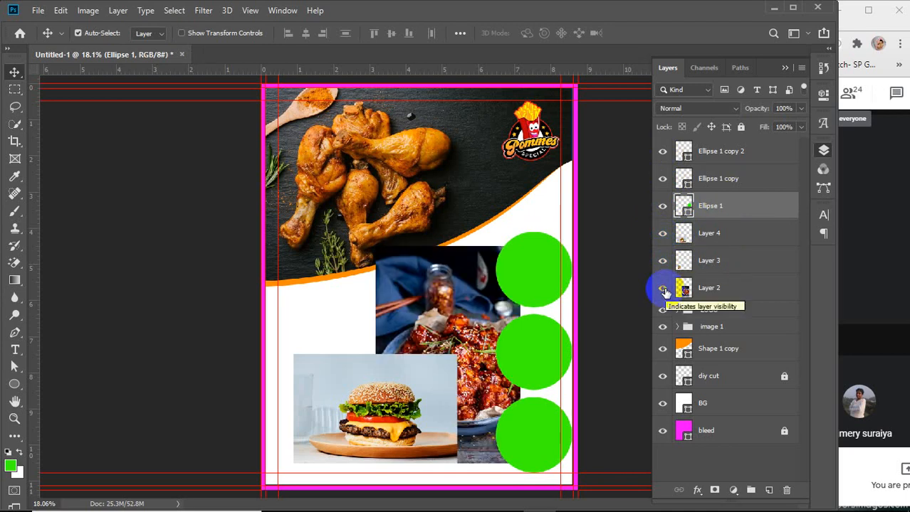
pyautogui.click(663, 234)
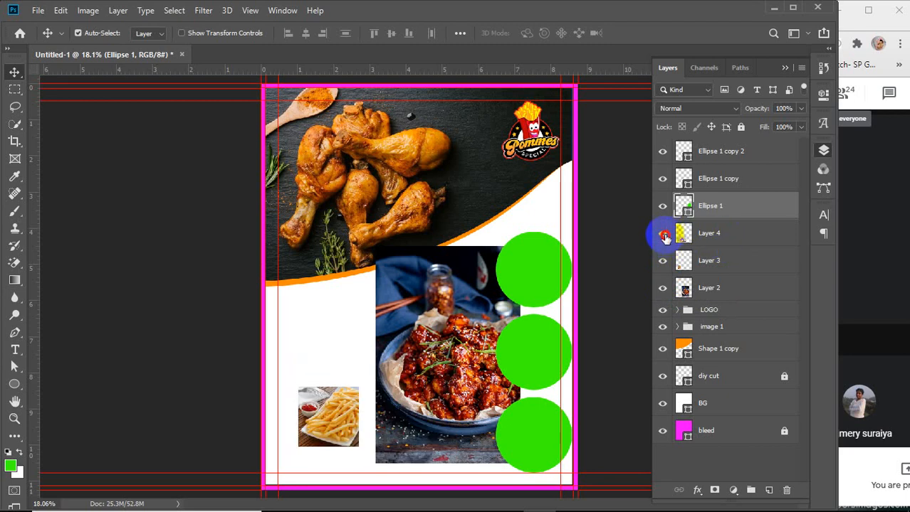
pyautogui.click(662, 236)
# Reorder the layers so Layer 4 and Layer 3 each sit directly above a circle layer
pyautogui.click(738, 237)
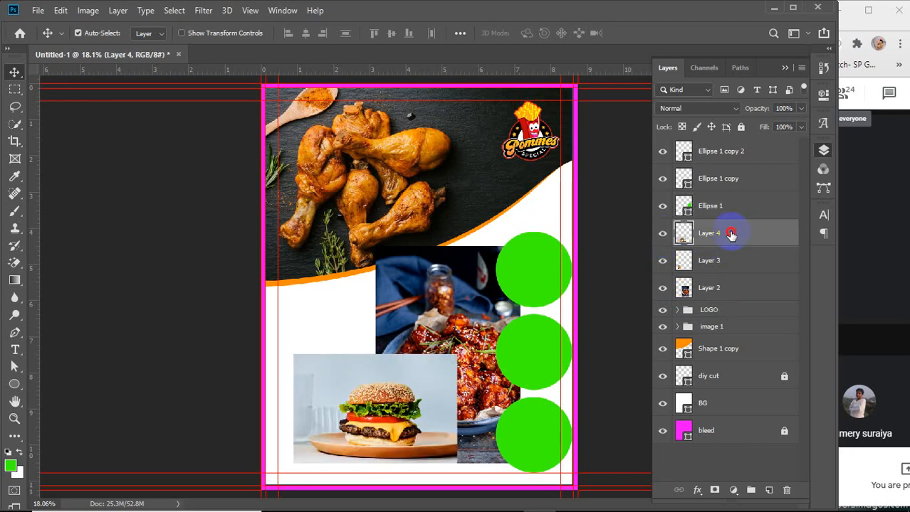
pyautogui.moveTo(731, 234); pyautogui.dragTo(740, 179)
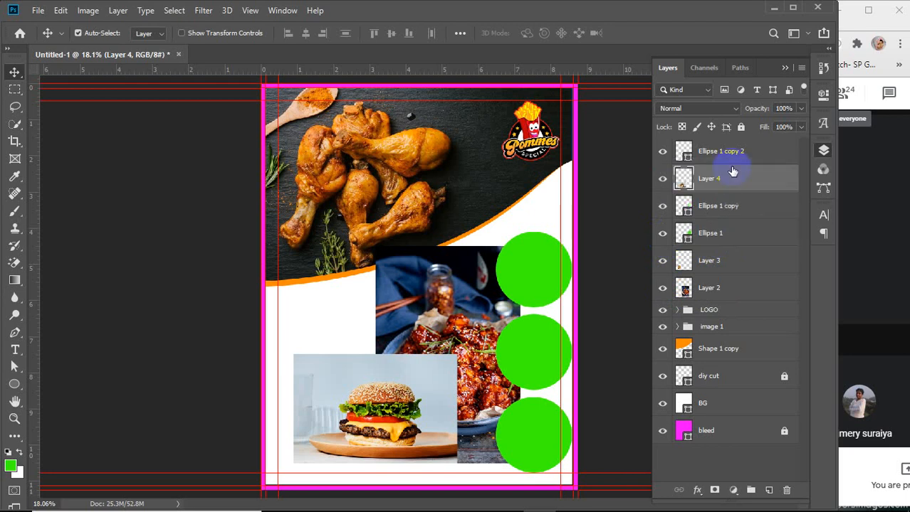
pyautogui.moveTo(715, 262); pyautogui.dragTo(714, 225)
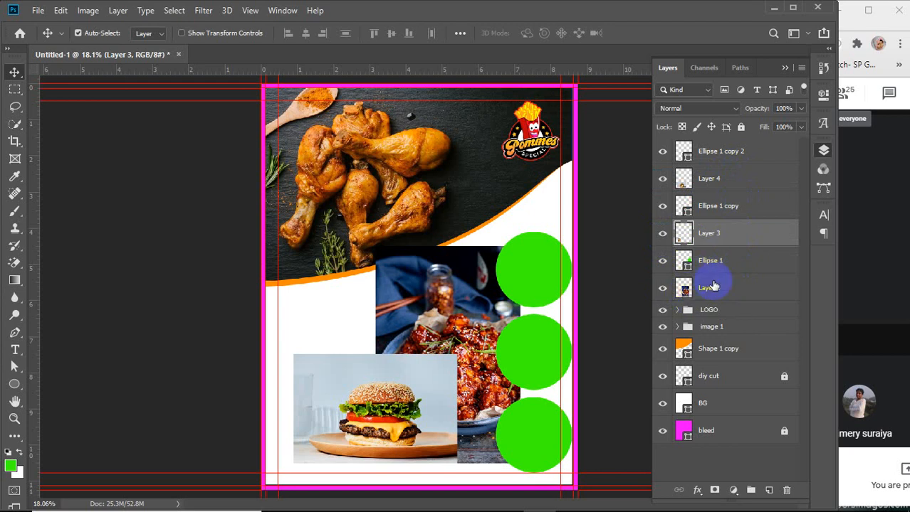
pyautogui.click(663, 262)
pyautogui.click(664, 262)
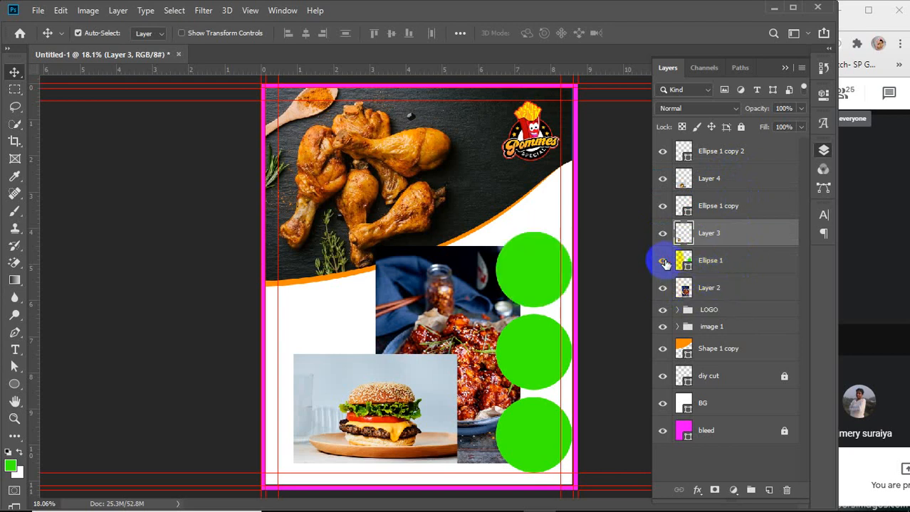
pyautogui.click(663, 288)
pyautogui.click(663, 288)
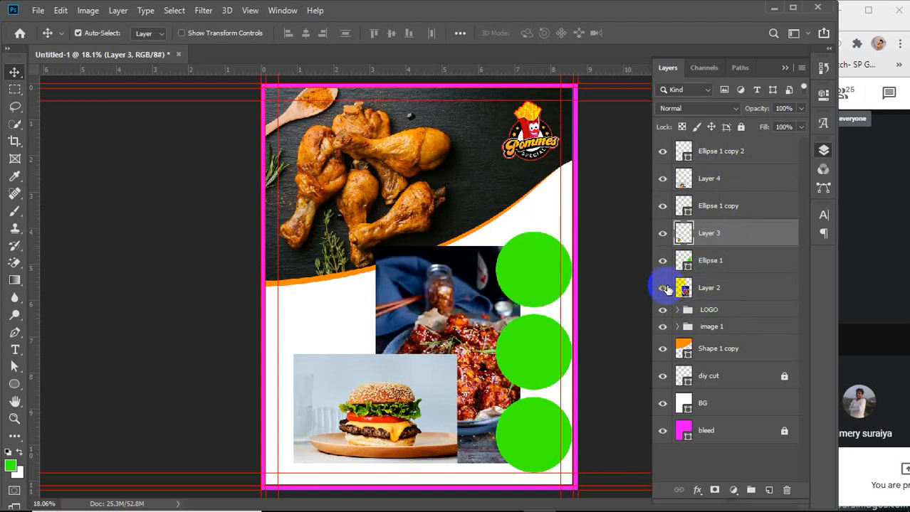
# Scale the chicken bowl photo (Layer 2) down to about 53% and position it over the top circle
pyautogui.click(736, 292)
pyautogui.hotkey('ctrl', 't')
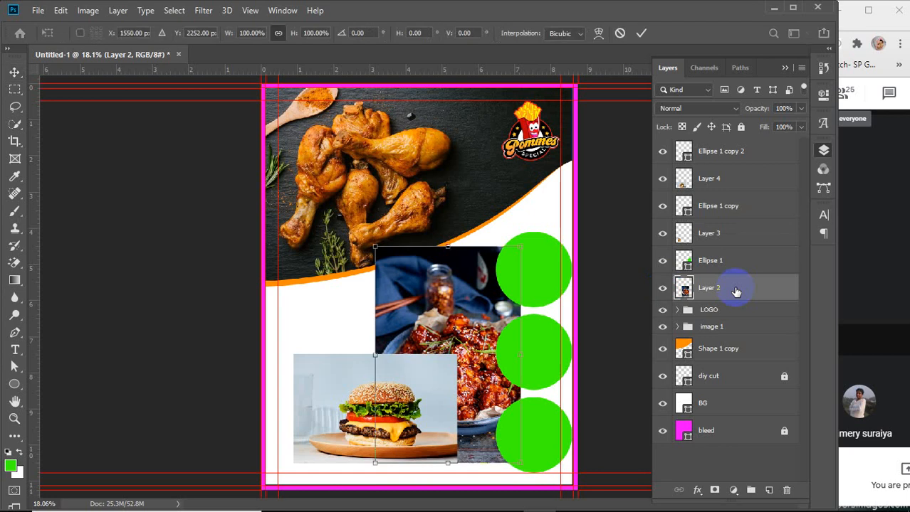
pyautogui.moveTo(373, 462); pyautogui.dragTo(432, 378)
pyautogui.moveTo(461, 324); pyautogui.dragTo(518, 275)
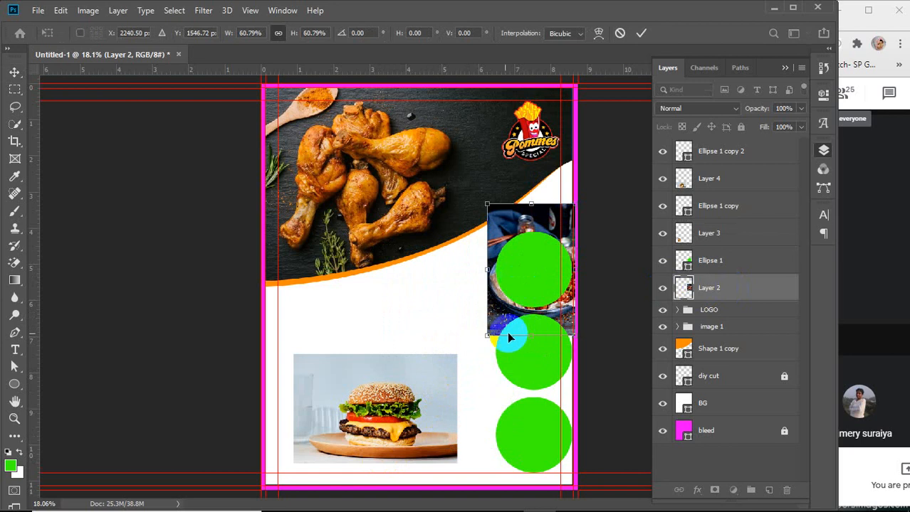
pyautogui.moveTo(486, 334); pyautogui.dragTo(481, 317)
pyautogui.moveTo(535, 223); pyautogui.dragTo(532, 221)
pyautogui.scroll(3, 554, 257)
pyautogui.scroll(4, 556, 263)
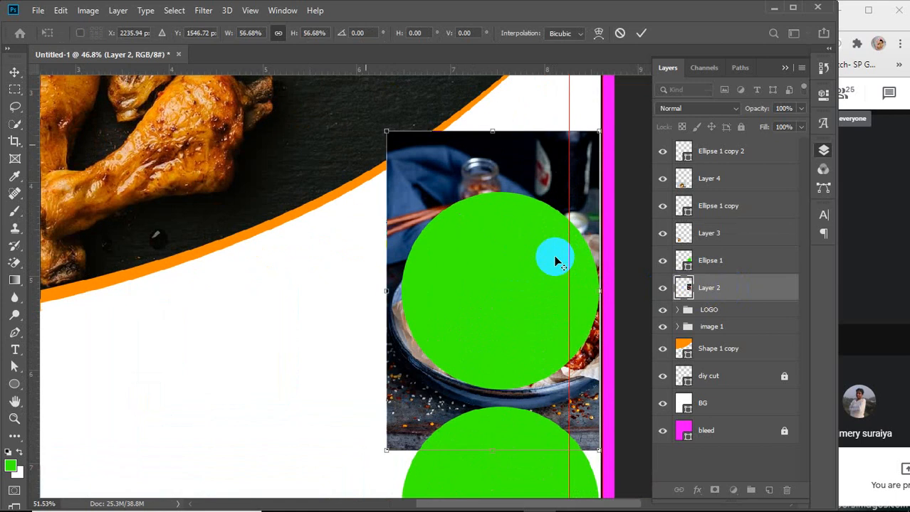
pyautogui.hotkey('alt', 'space')
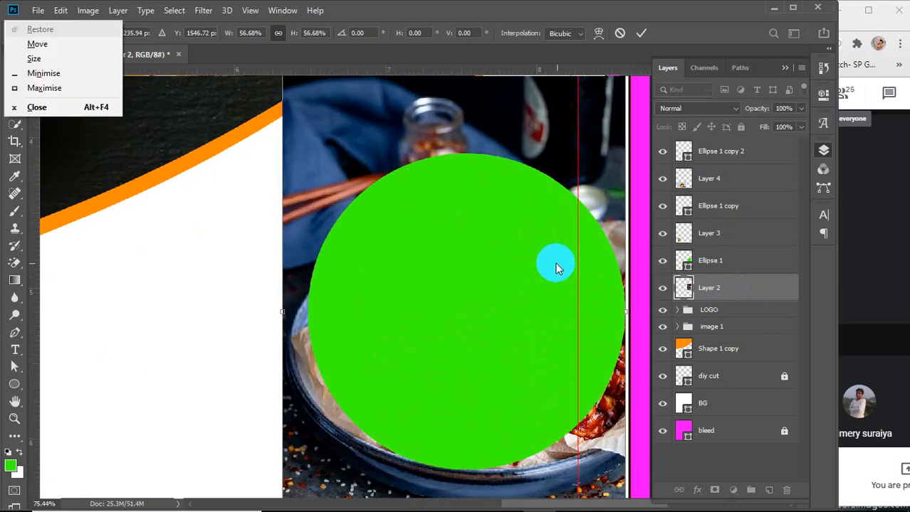
pyautogui.press('Escape')
pyautogui.moveTo(552, 260); pyautogui.dragTo(529, 237)
pyautogui.scroll(-1, 529, 238)
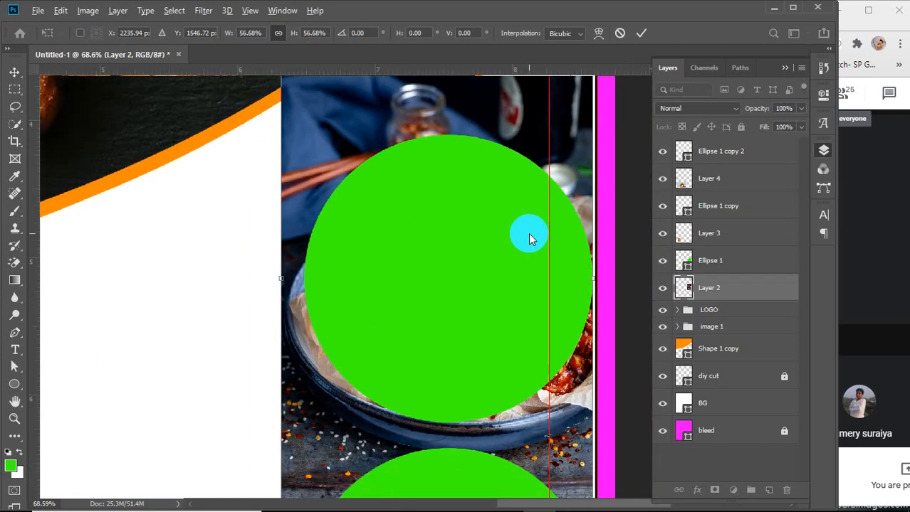
pyautogui.scroll(-1, 529, 238)
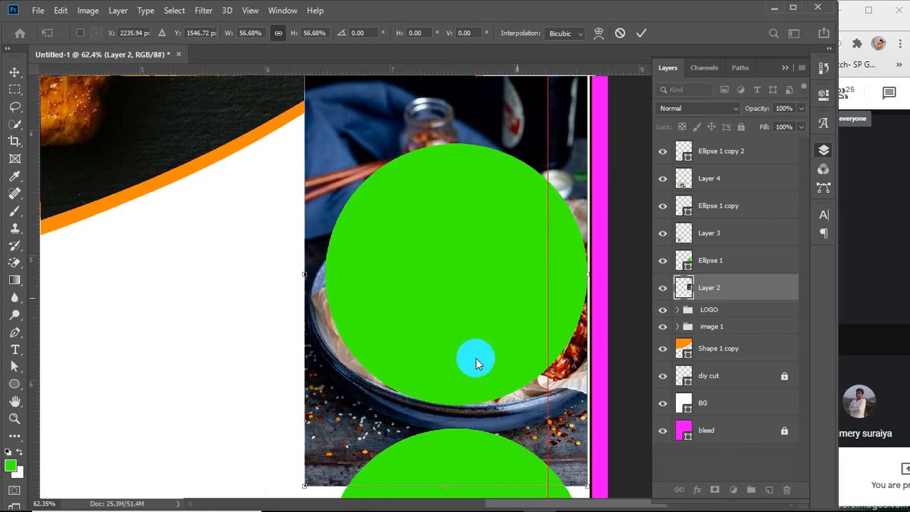
pyautogui.moveTo(304, 486); pyautogui.dragTo(330, 463)
pyautogui.scroll(1, 485, 311)
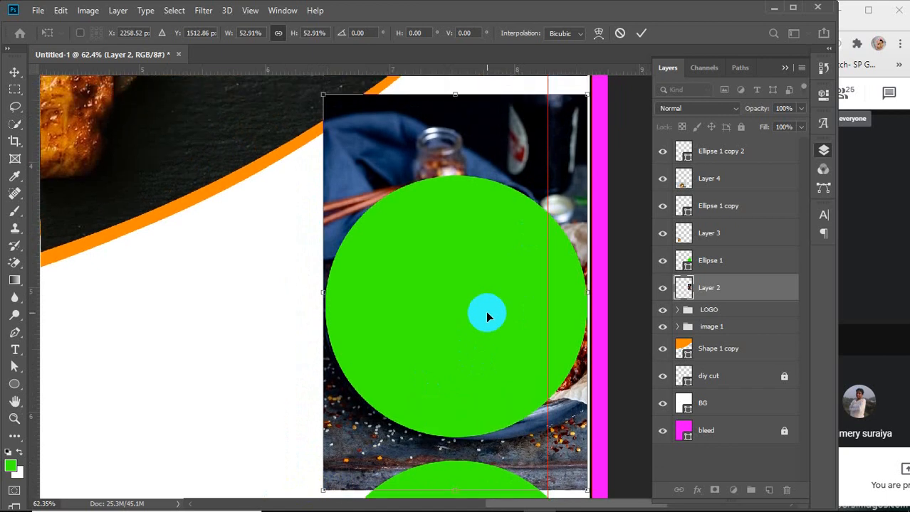
pyautogui.press('Right')
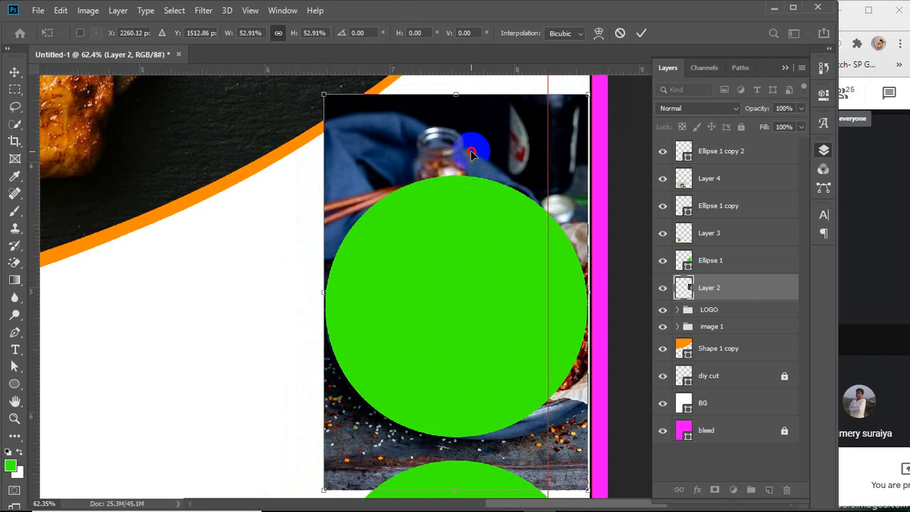
# Lower the top circle's opacity to 82% and nudge the chicken bowl photo to align within it
pyautogui.click(711, 260)
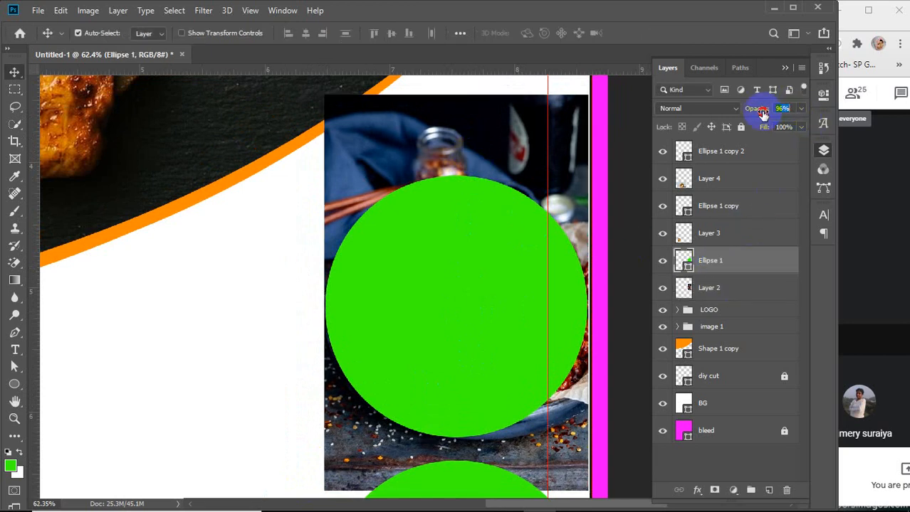
pyautogui.moveTo(762, 110); pyautogui.dragTo(752, 115)
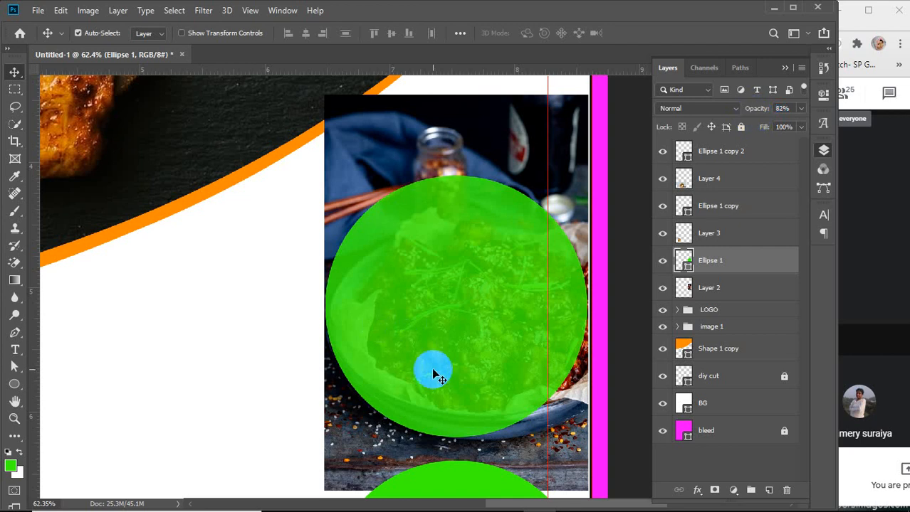
pyautogui.click(473, 141)
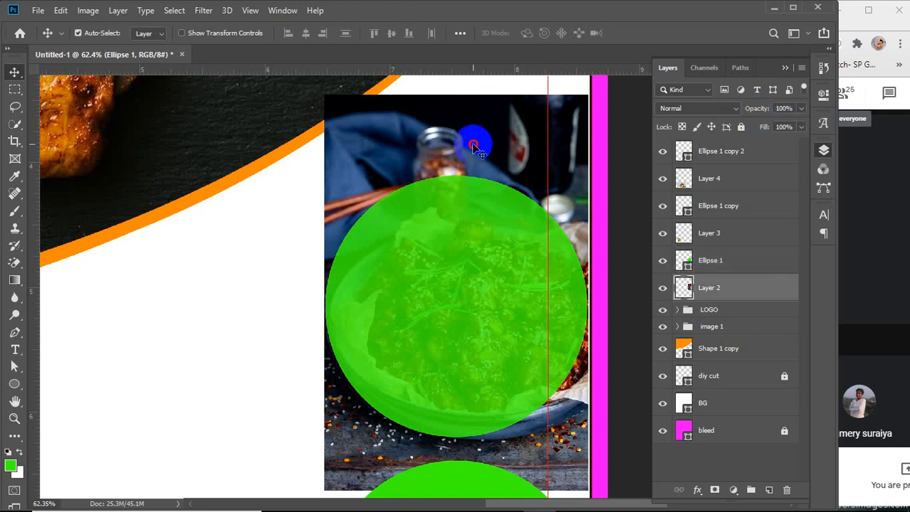
pyautogui.moveTo(471, 147); pyautogui.dragTo(473, 153)
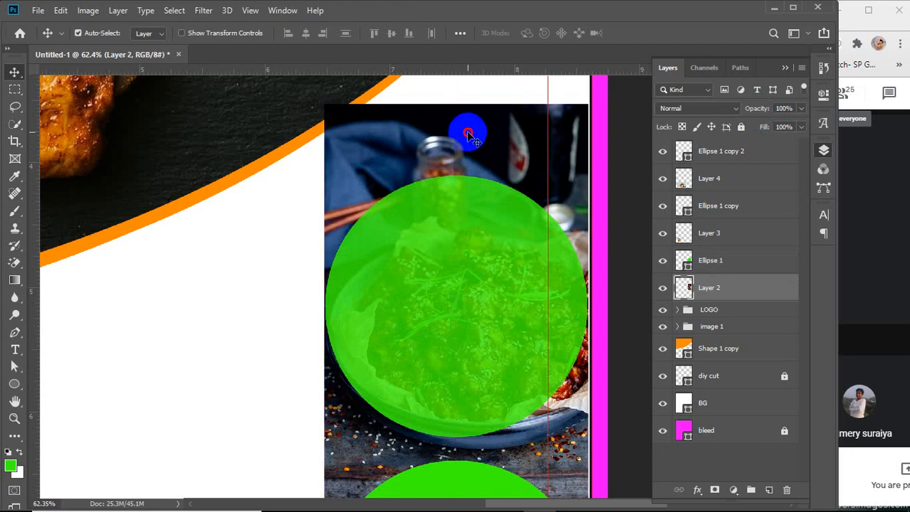
pyautogui.moveTo(467, 134); pyautogui.dragTo(469, 133)
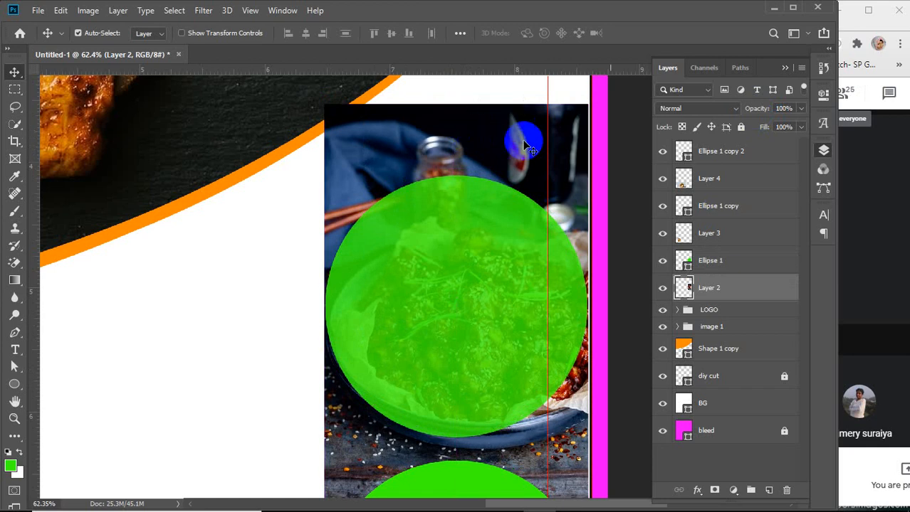
# Move the Ellipse 1 layer below Layer 2 and clip the chicken bowl photo into the top circle
pyautogui.click(746, 267)
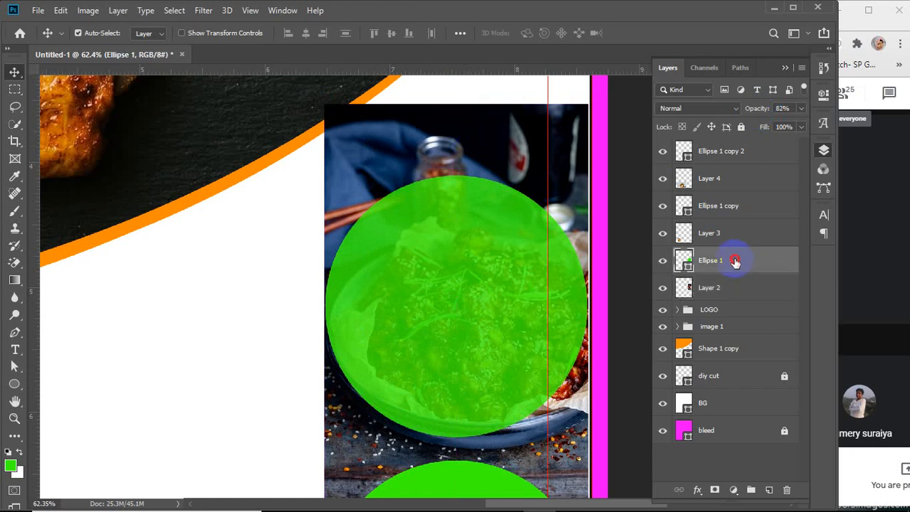
pyautogui.moveTo(737, 261); pyautogui.dragTo(732, 300)
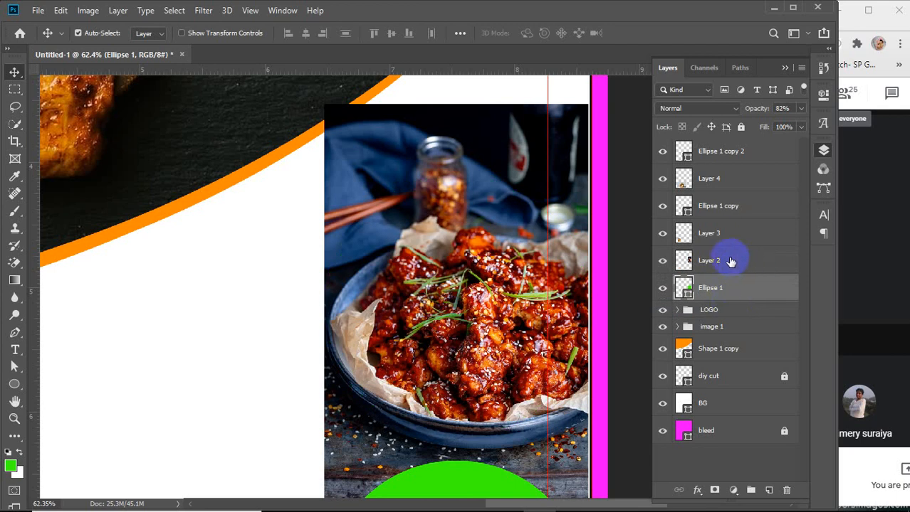
pyautogui.click(730, 261)
pyautogui.rightClick(730, 261)
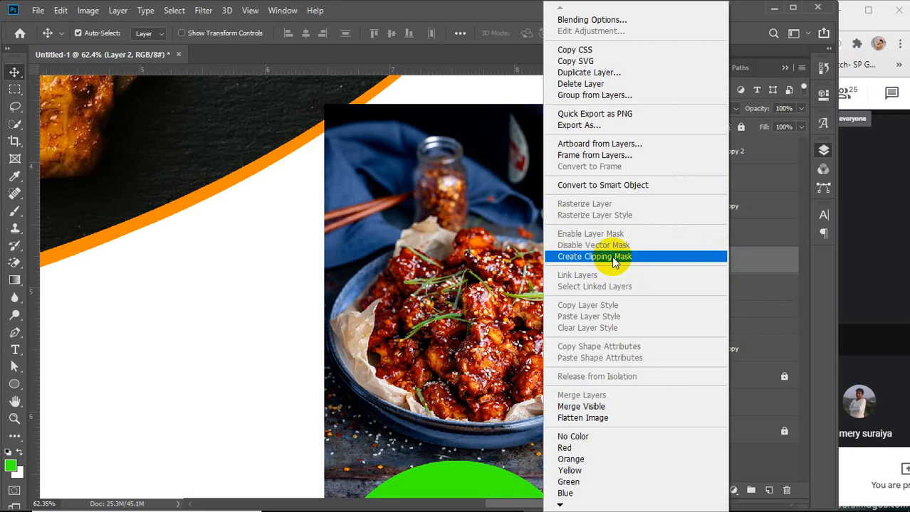
pyautogui.click(765, 256)
pyautogui.moveTo(766, 258); pyautogui.dragTo(744, 272)
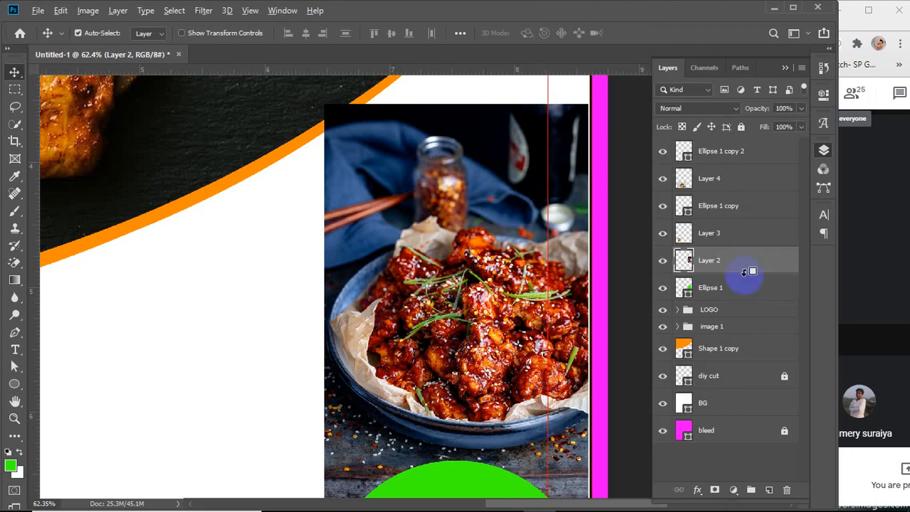
pyautogui.keyDown('alt'); pyautogui.click(744, 273); pyautogui.keyUp('alt')
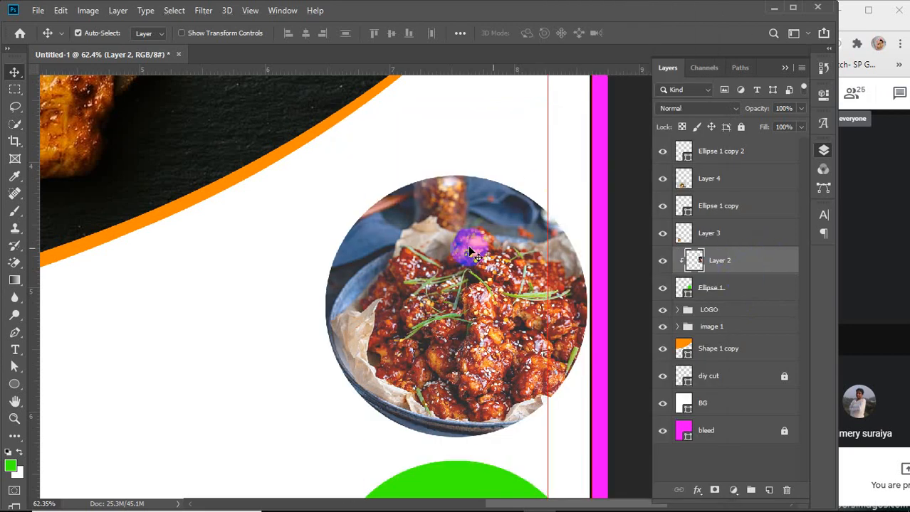
# Release the photo's clipping mask and restore the top circle's opacity to 100%
pyautogui.keyDown('alt'); pyautogui.click(761, 268); pyautogui.keyUp('alt')
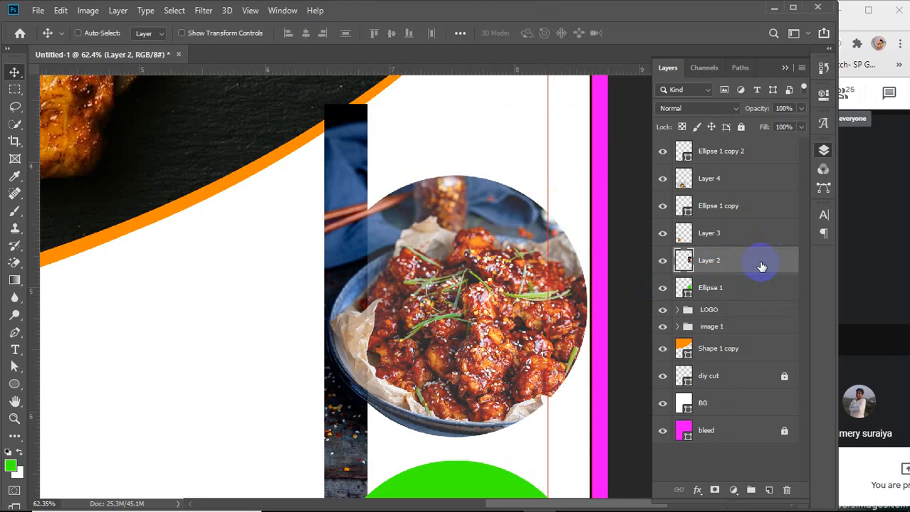
pyautogui.click(725, 293)
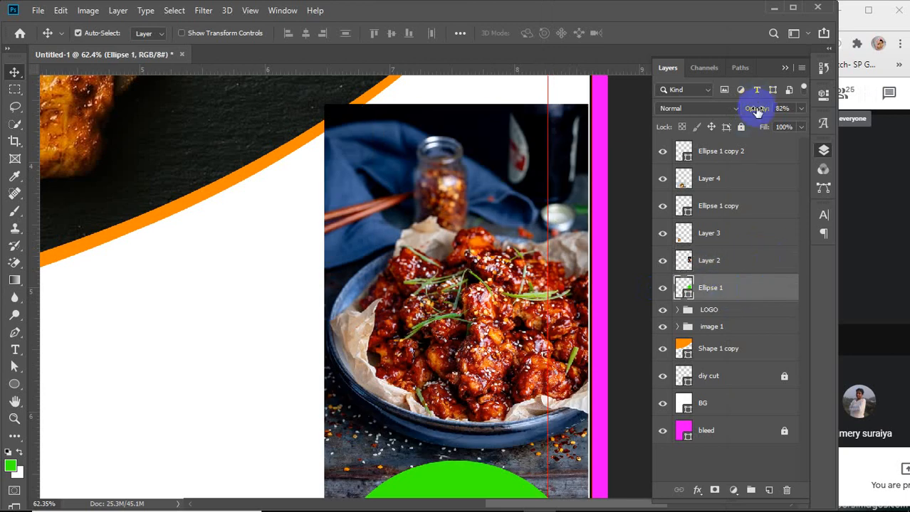
pyautogui.moveTo(738, 120); pyautogui.dragTo(822, 107)
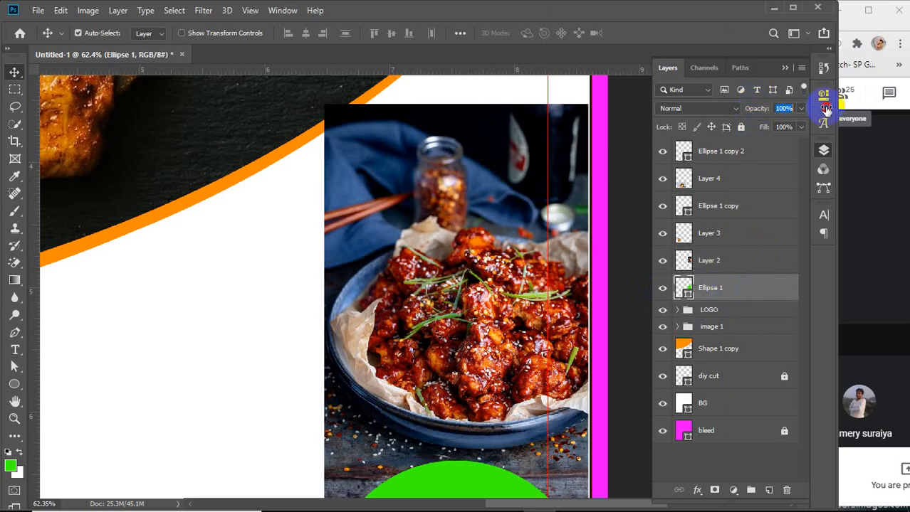
# Clip the chicken bowl photo into the top circle again, then release the clipping mask
pyautogui.click(747, 260)
pyautogui.rightClick(747, 260)
pyautogui.click(644, 258)
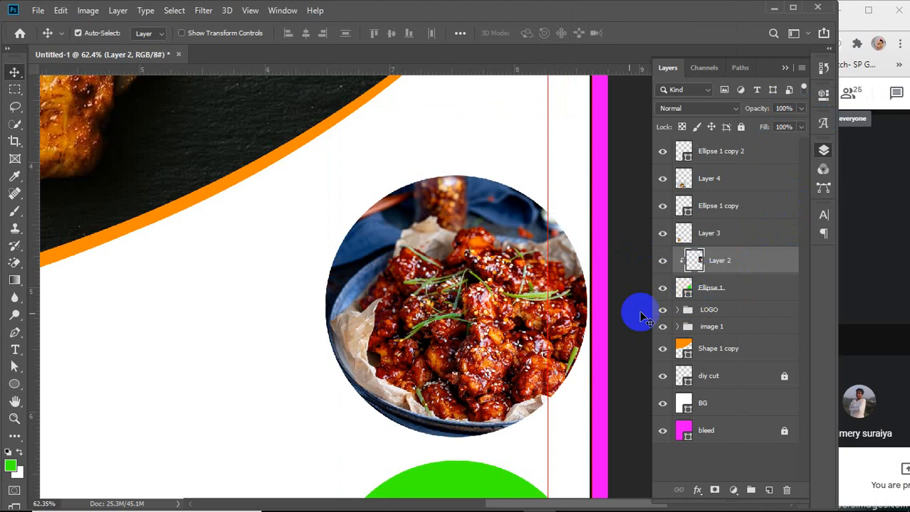
pyautogui.scroll(-6, 409, 313)
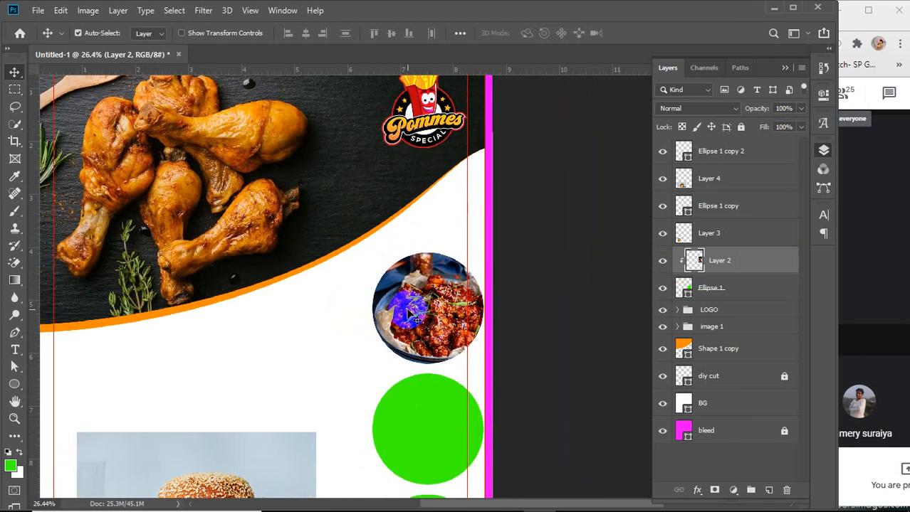
pyautogui.scroll(5, 409, 313)
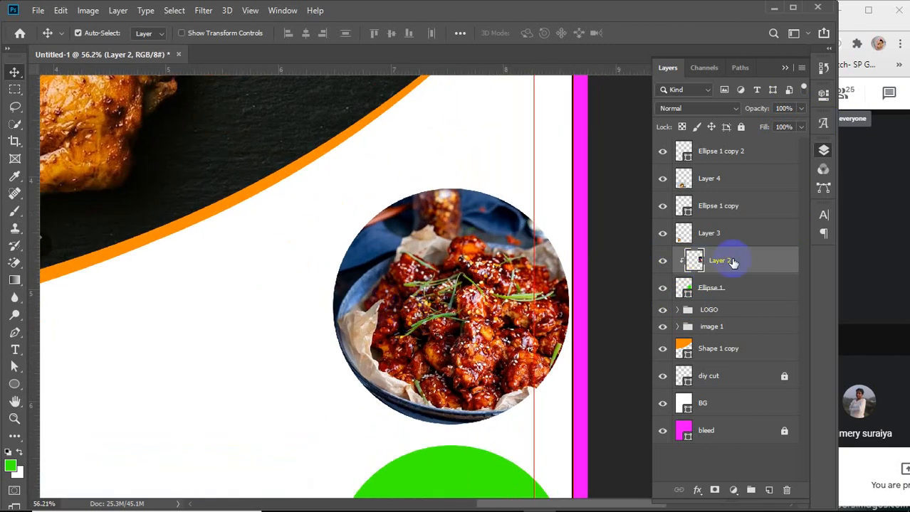
pyautogui.hotkey('ctrl', 'alt', 'g')
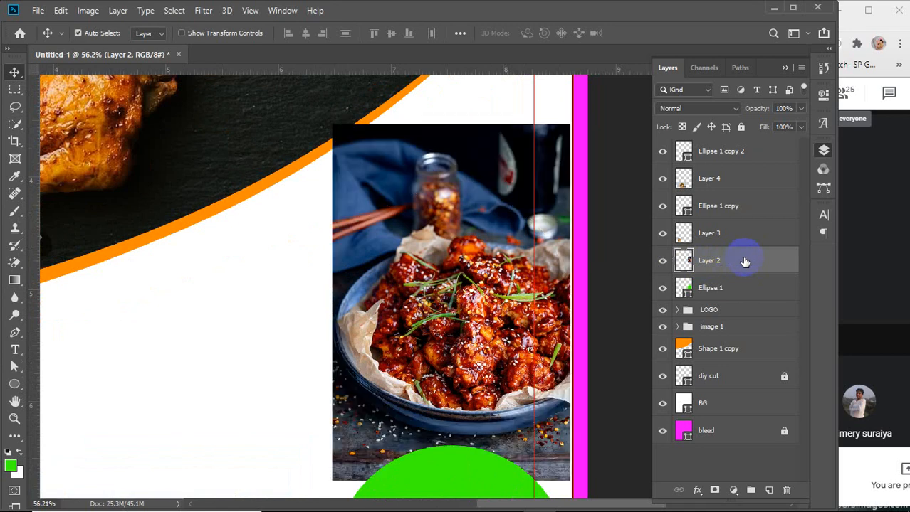
# Duplicate the top circle and clip the chicken bowl photo into the duplicate circle
pyautogui.click(724, 290)
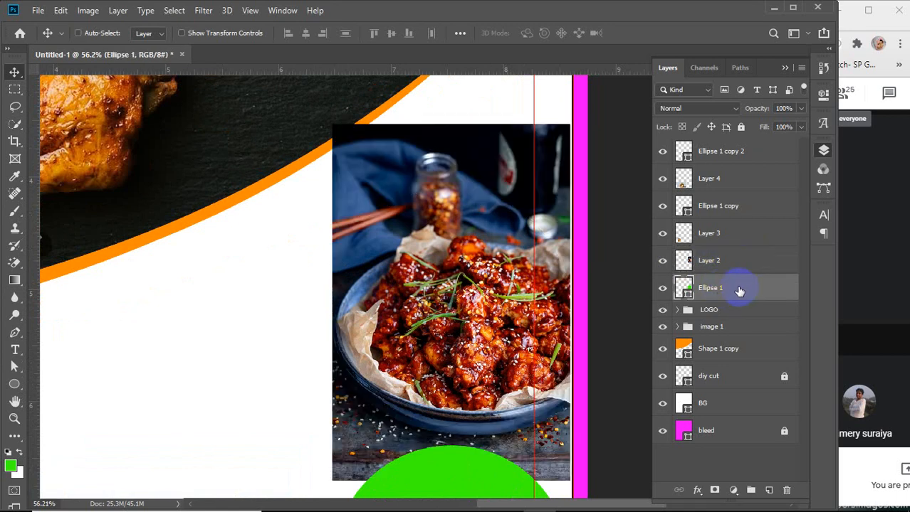
pyautogui.hotkey('ctrl', 'j')
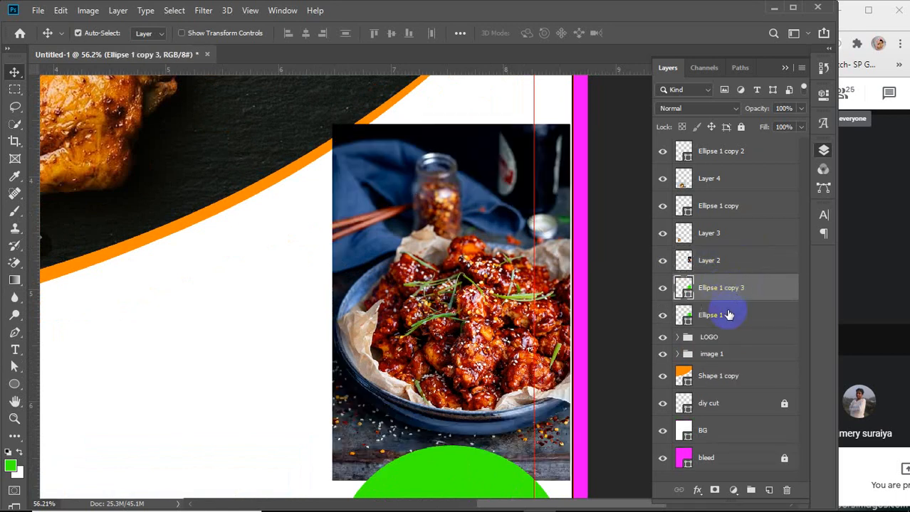
pyautogui.click(730, 262)
pyautogui.rightClick(730, 262)
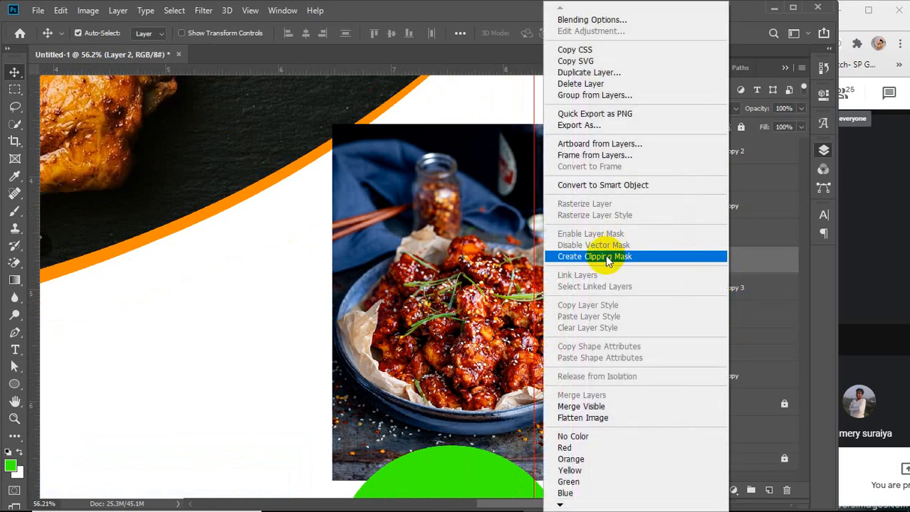
pyautogui.click(609, 257)
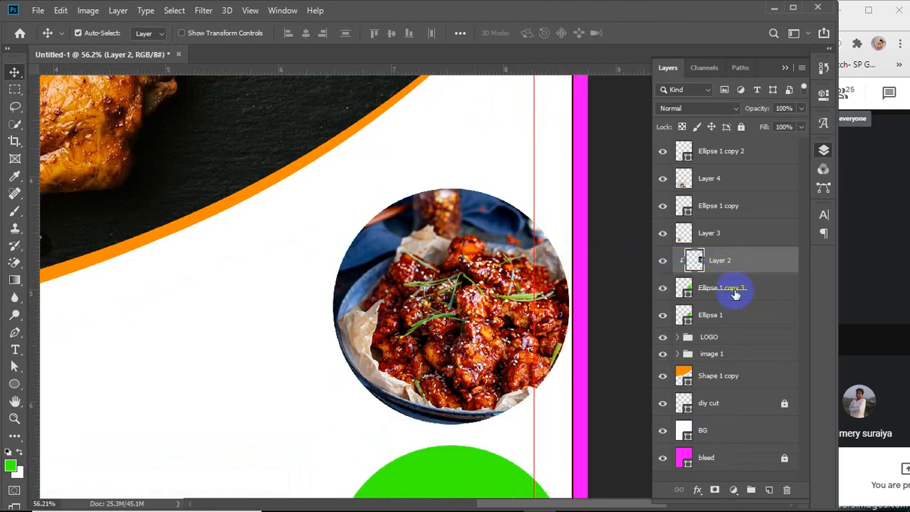
# Group the clipped photo with its circle and name the group "image 2"
pyautogui.keyDown('shift'); pyautogui.click(736, 288); pyautogui.keyUp('shift')
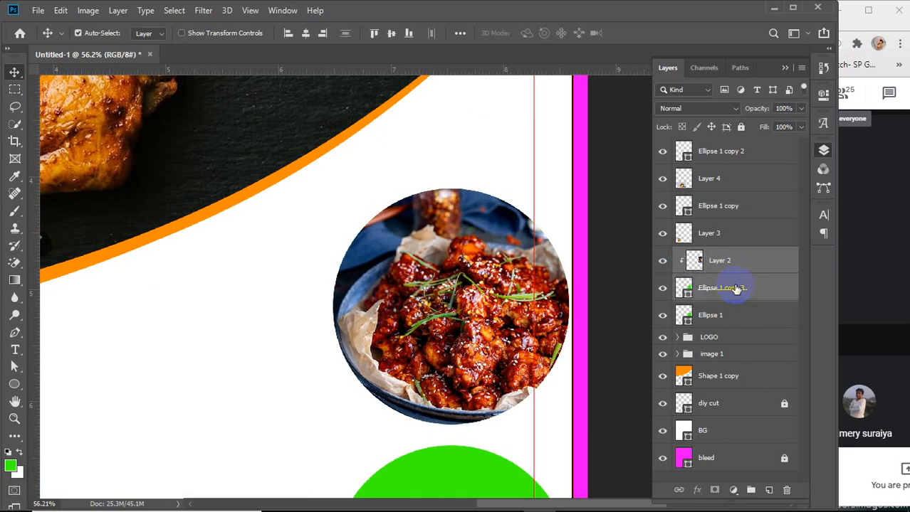
pyautogui.hotkey('ctrl', 'g')
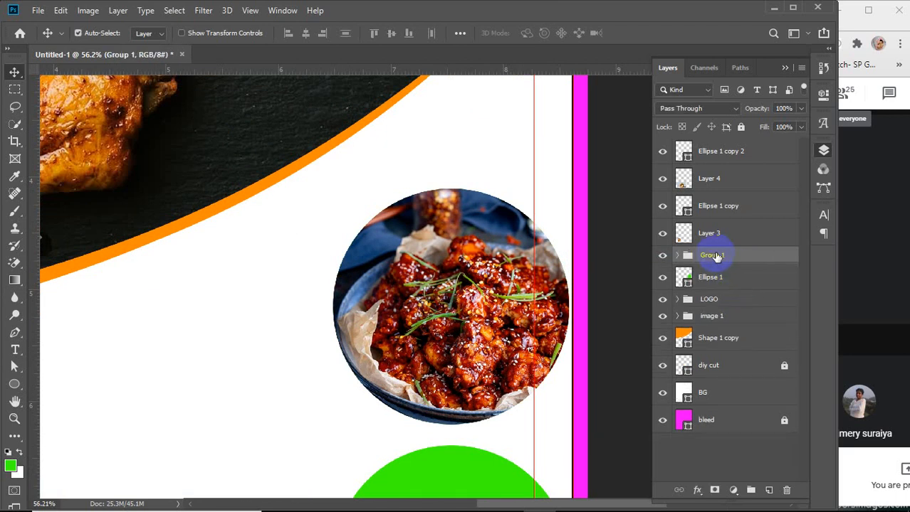
pyautogui.doubleClick(710, 256)
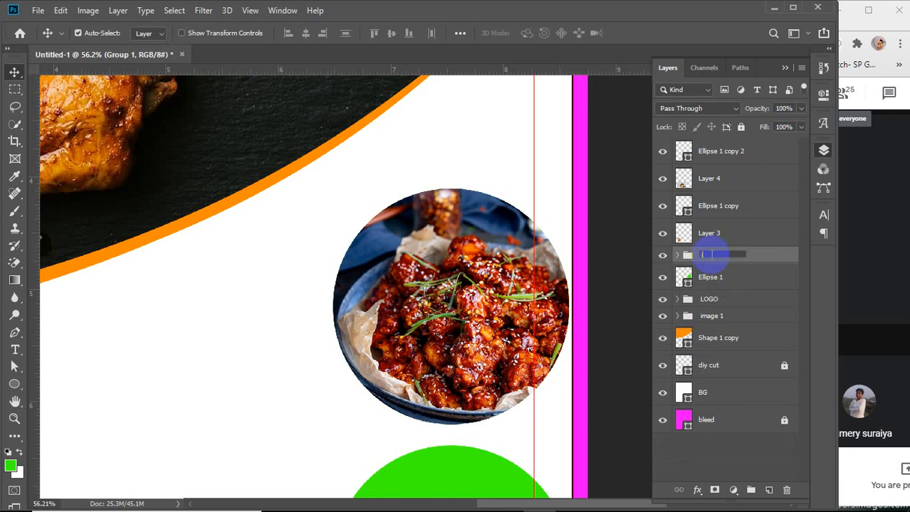
pyautogui.write('image 2')
pyautogui.press('Return')
# Scale the original Ellipse 1 circle up to about 105% so it forms a ring around the photo
pyautogui.click(711, 278)
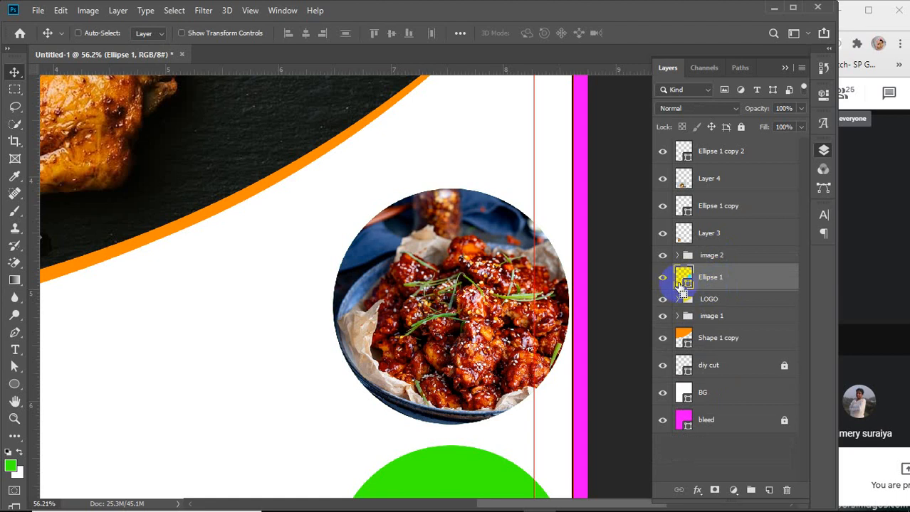
pyautogui.hotkey('ctrl', 't')
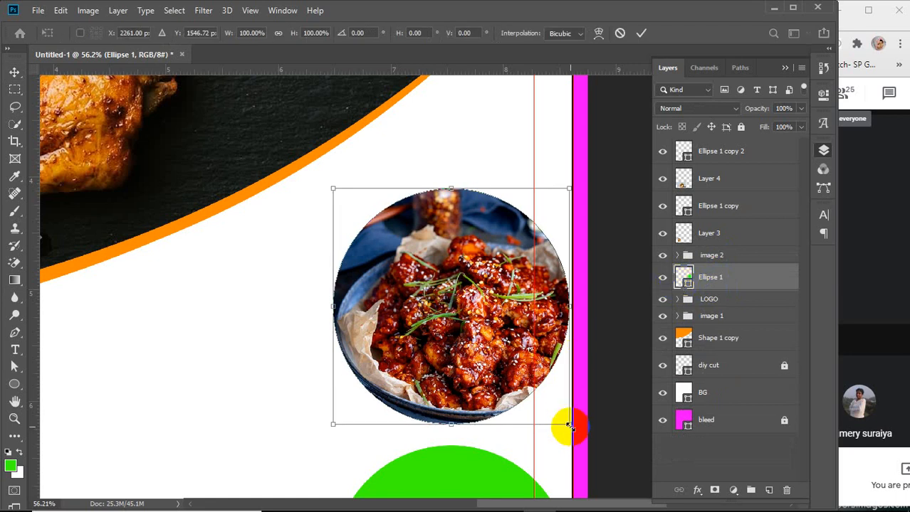
pyautogui.moveTo(570, 427); pyautogui.dragTo(574, 431)
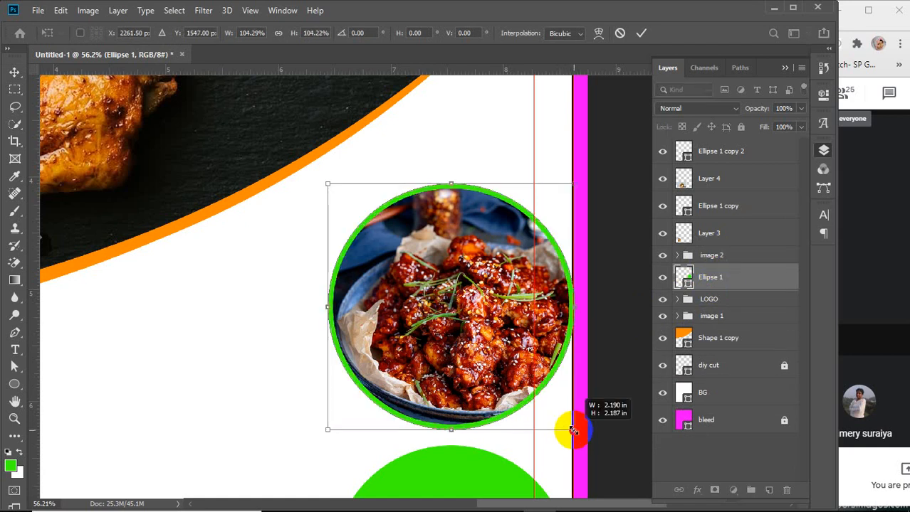
pyautogui.moveTo(574, 431); pyautogui.dragTo(576, 432)
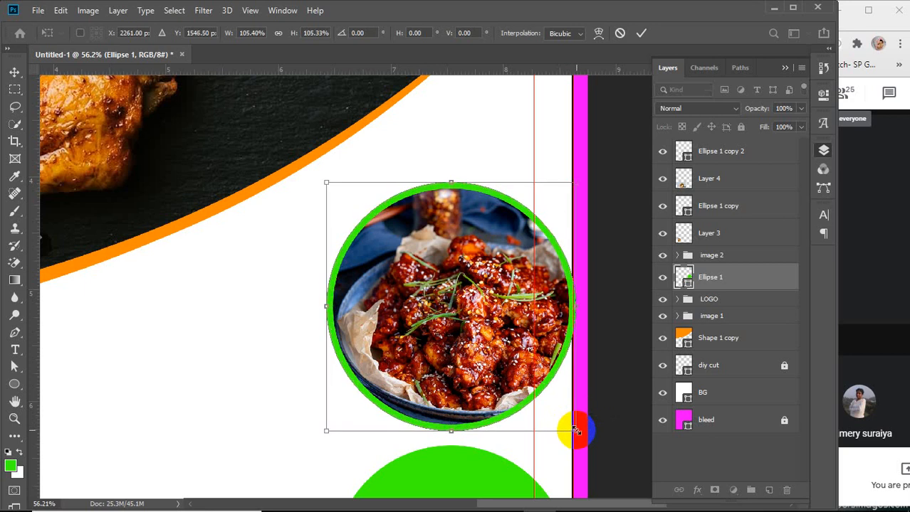
# Set the ring circle's fill colour to orange ff8a00, sampled from the curved accent band
pyautogui.doubleClick(683, 278)
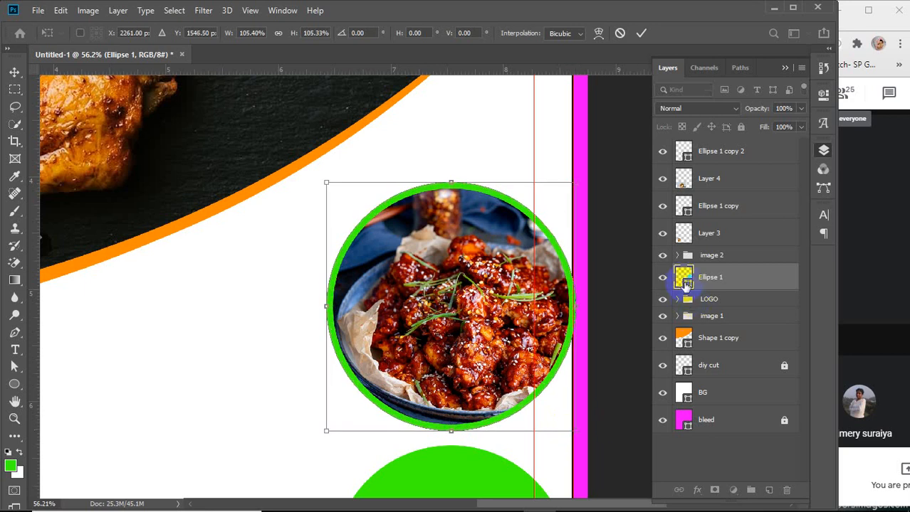
pyautogui.moveTo(260, 210); pyautogui.dragTo(90, 263)
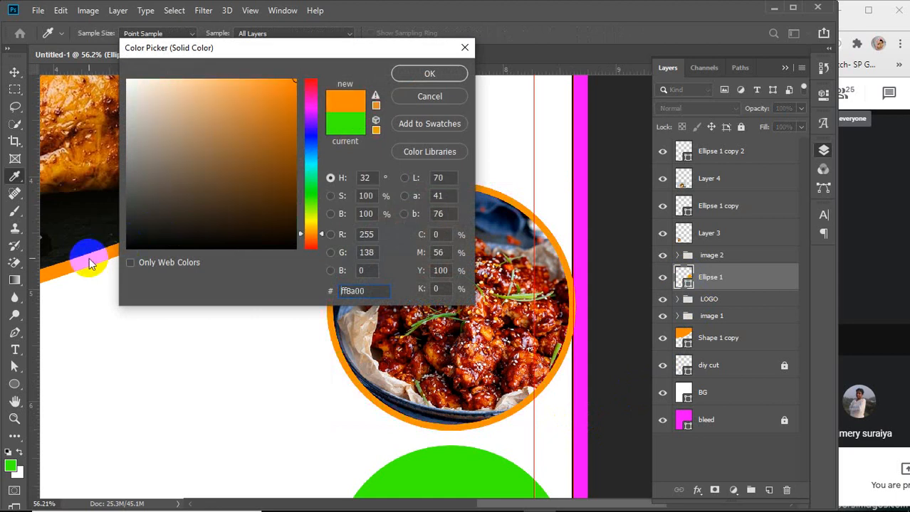
pyautogui.click(429, 74)
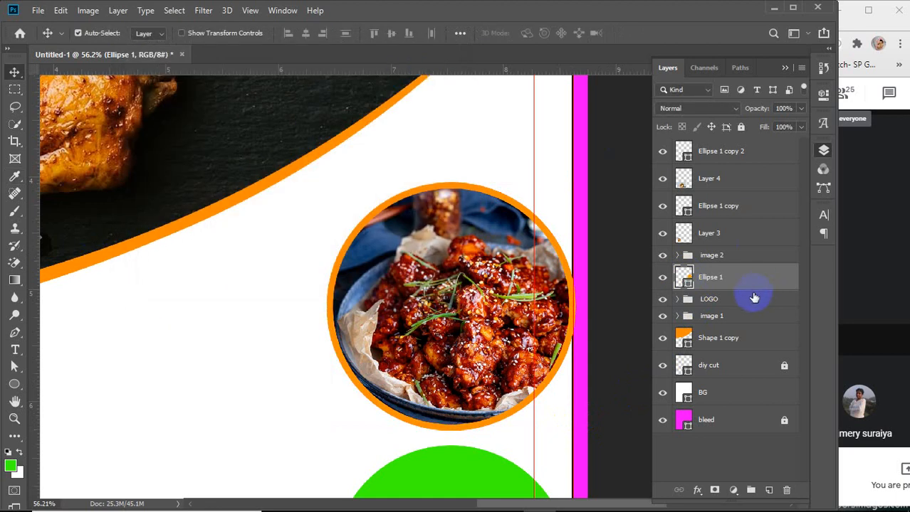
# Group the ring circle with the image 2 group and name the new group "IMAGE 3"
pyautogui.click(738, 257)
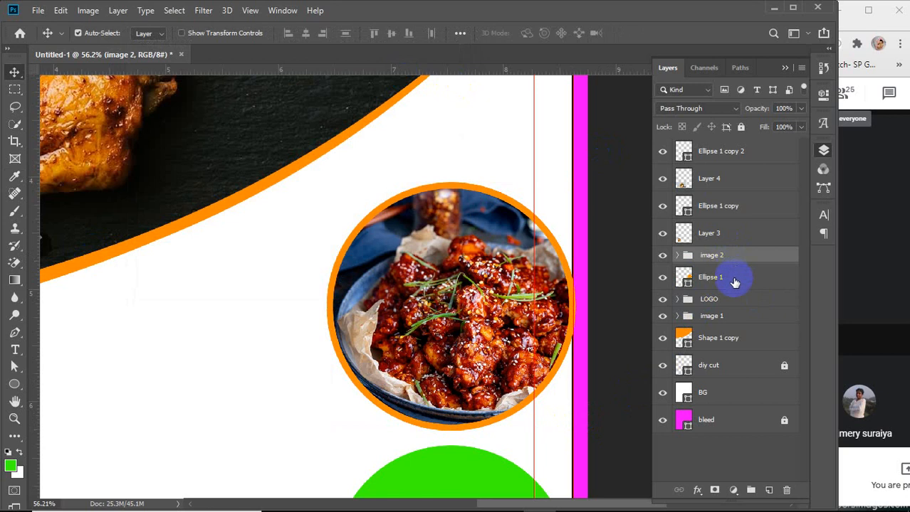
pyautogui.keyDown('shift'); pyautogui.click(734, 283); pyautogui.keyUp('shift')
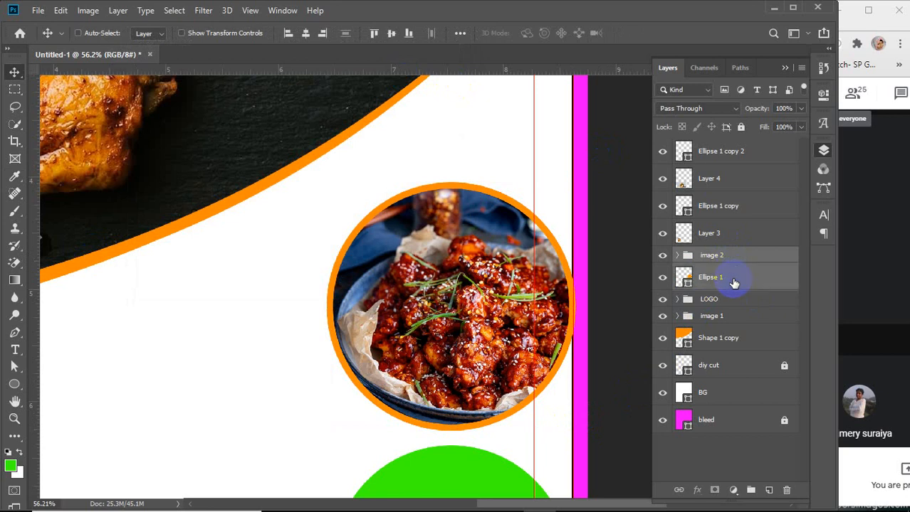
pyautogui.hotkey('ctrl', 'g')
pyautogui.doubleClick(711, 255)
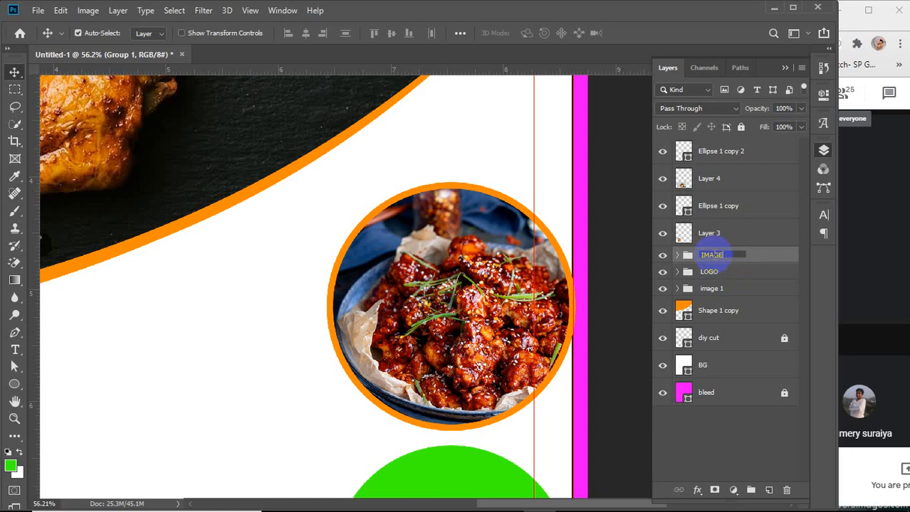
pyautogui.press('Return')
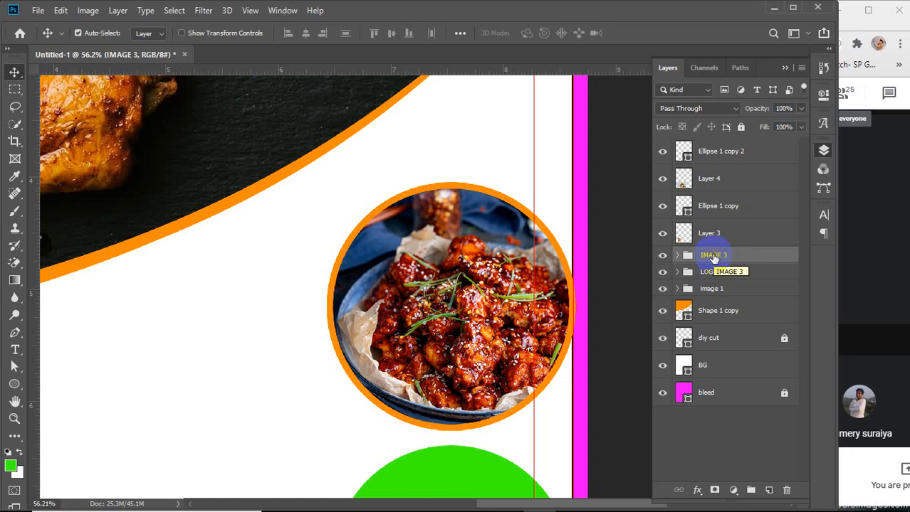
# Toggle the visibility of the middle circle and the photo layer below it to inspect them
pyautogui.click(718, 213)
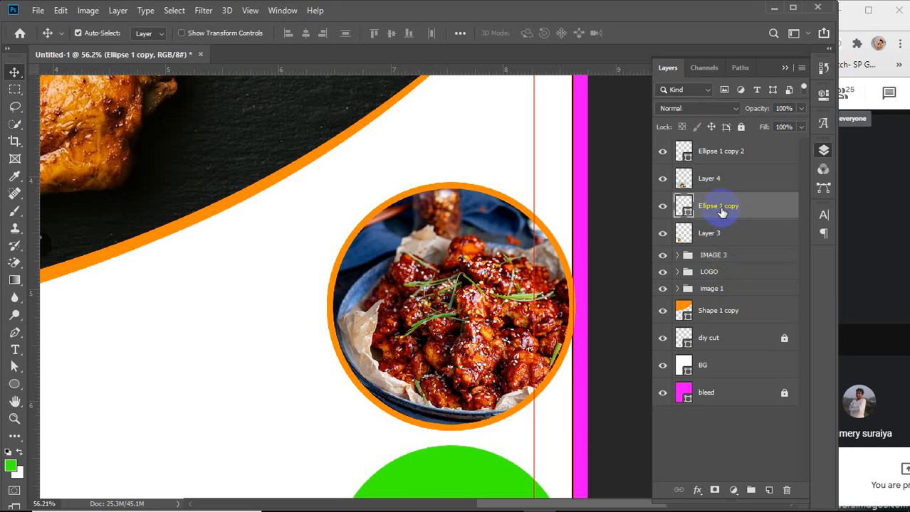
pyautogui.scroll(-4, 349, 372)
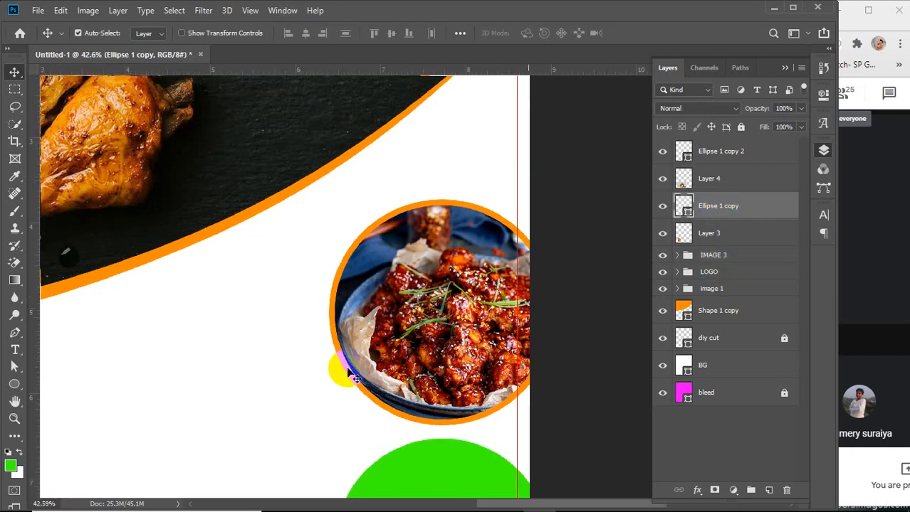
pyautogui.scroll(-1, 349, 372)
pyautogui.moveTo(463, 422); pyautogui.dragTo(527, 272)
pyautogui.click(663, 206)
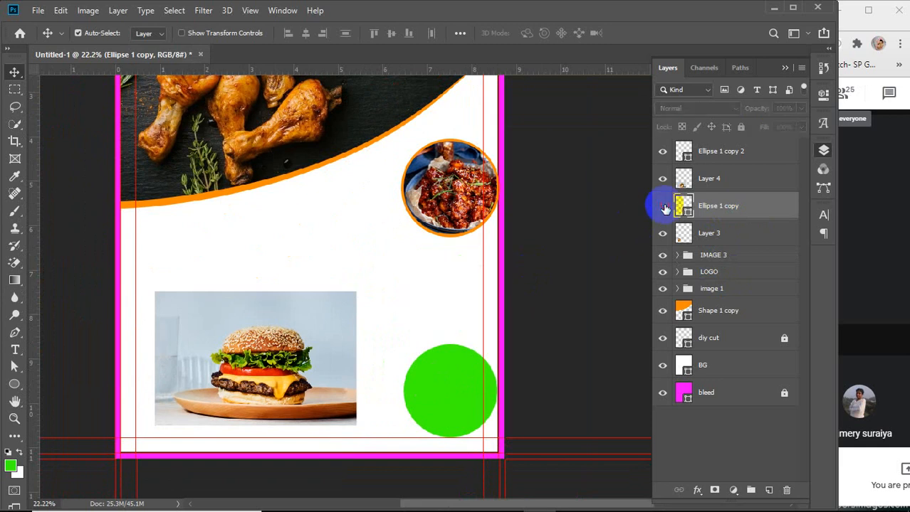
pyautogui.click(663, 207)
pyautogui.click(663, 207)
pyautogui.click(662, 206)
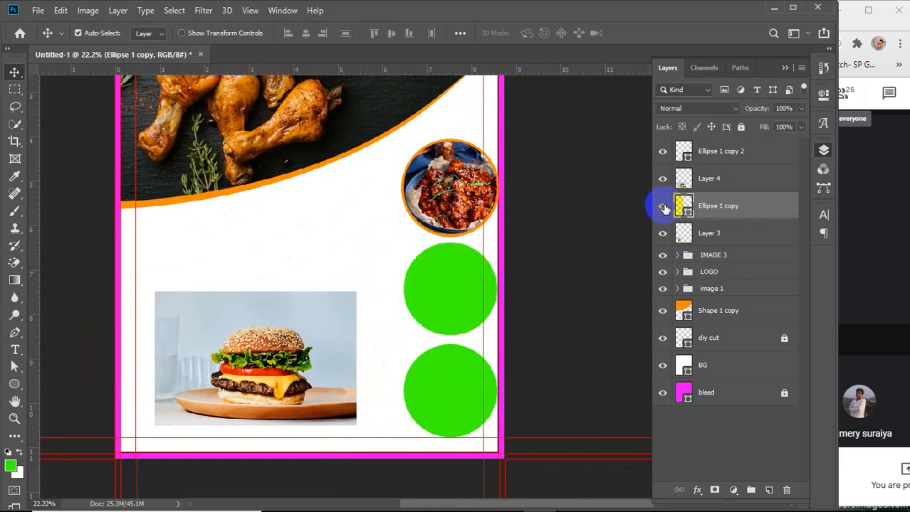
pyautogui.click(662, 234)
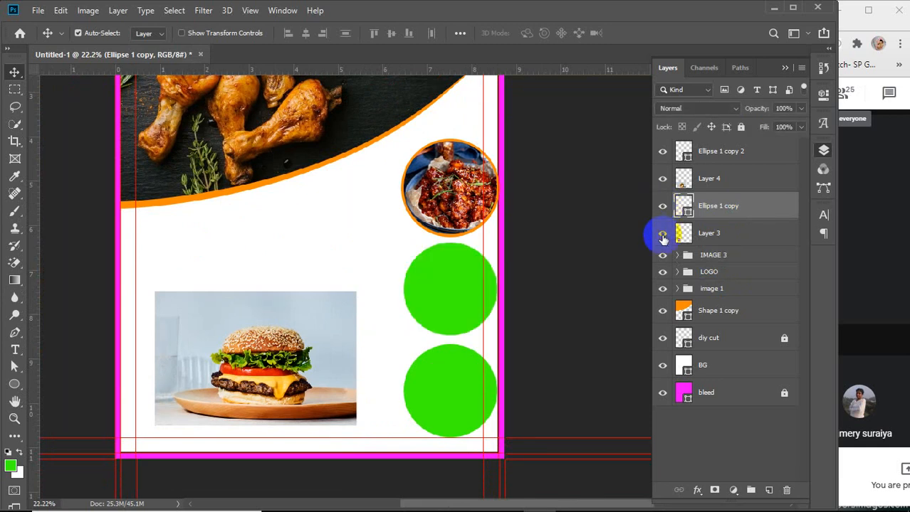
# Move the burger photo upward and place the fries photo over the middle green circle
pyautogui.moveTo(262, 364); pyautogui.dragTo(243, 258)
pyautogui.moveTo(207, 383); pyautogui.dragTo(425, 300)
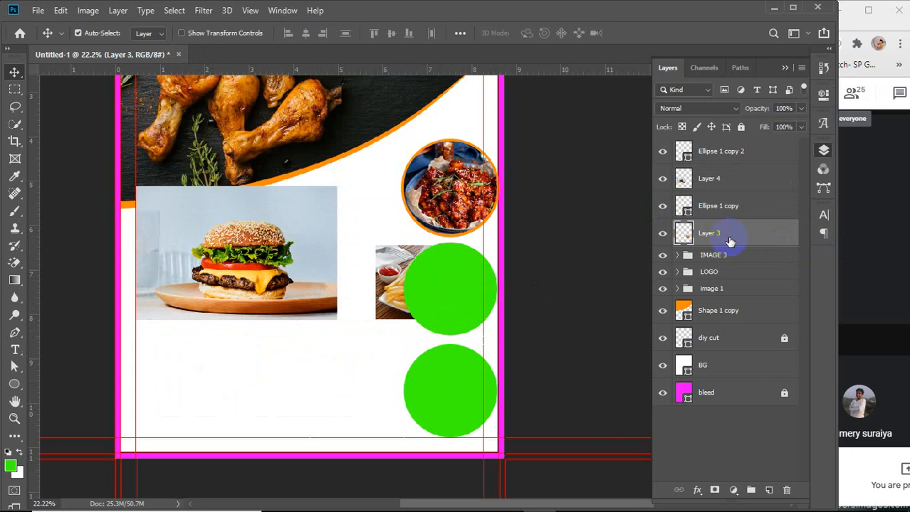
# Move the fries photo layer above the middle circle layer
pyautogui.moveTo(735, 232); pyautogui.dragTo(738, 201)
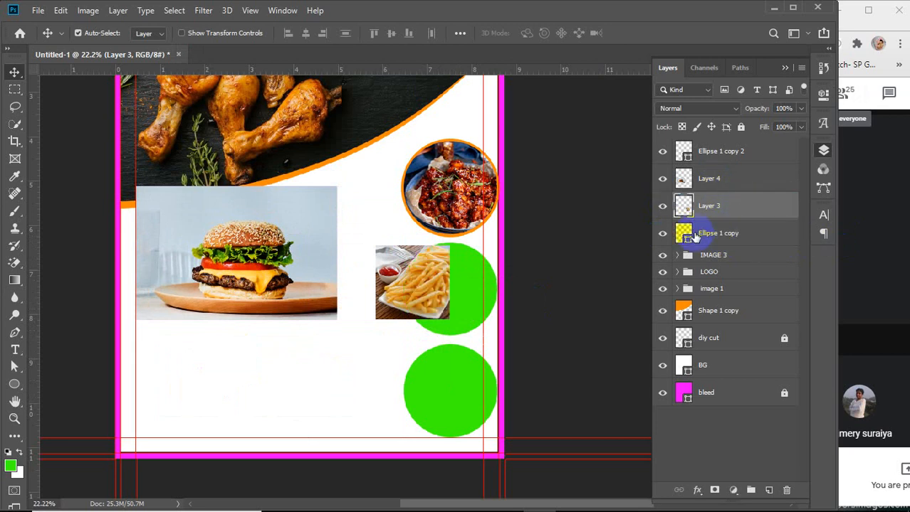
pyautogui.click(661, 235)
pyautogui.click(661, 235)
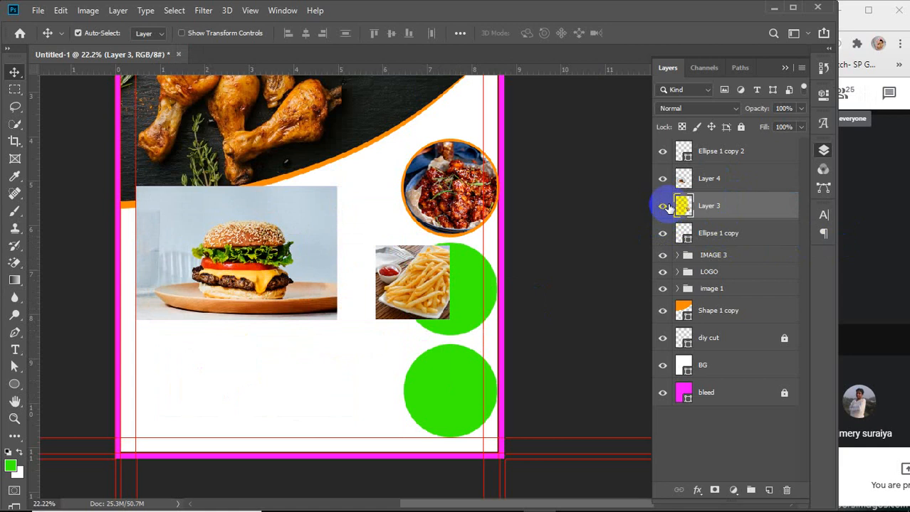
pyautogui.click(663, 206)
pyautogui.click(663, 206)
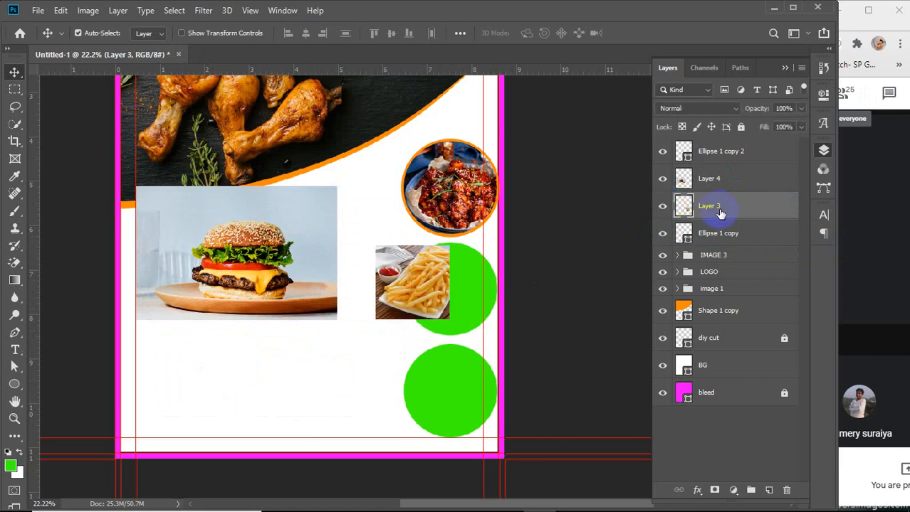
# Scale the fries photo up to about 147% over the middle circle and lower its opacity to 61%
pyautogui.hotkey('ctrl', 't')
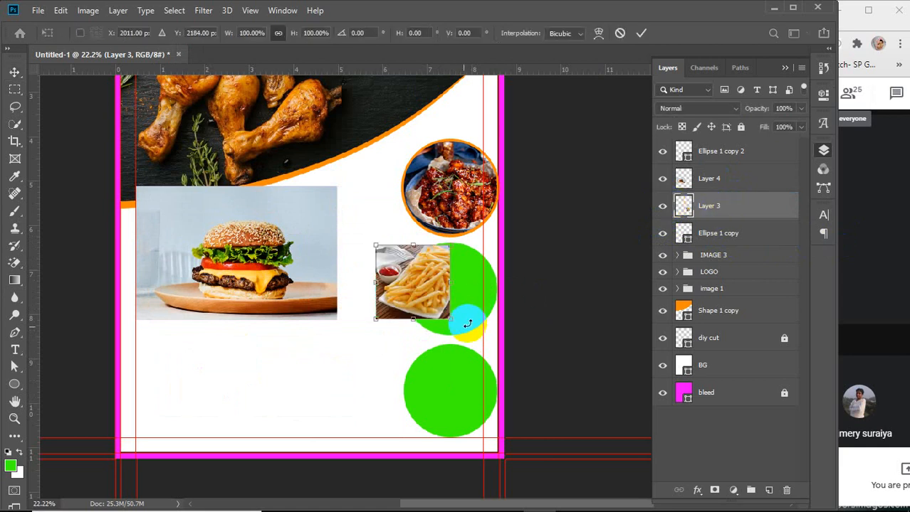
pyautogui.moveTo(450, 320); pyautogui.dragTo(485, 353)
pyautogui.moveTo(448, 302); pyautogui.dragTo(463, 287)
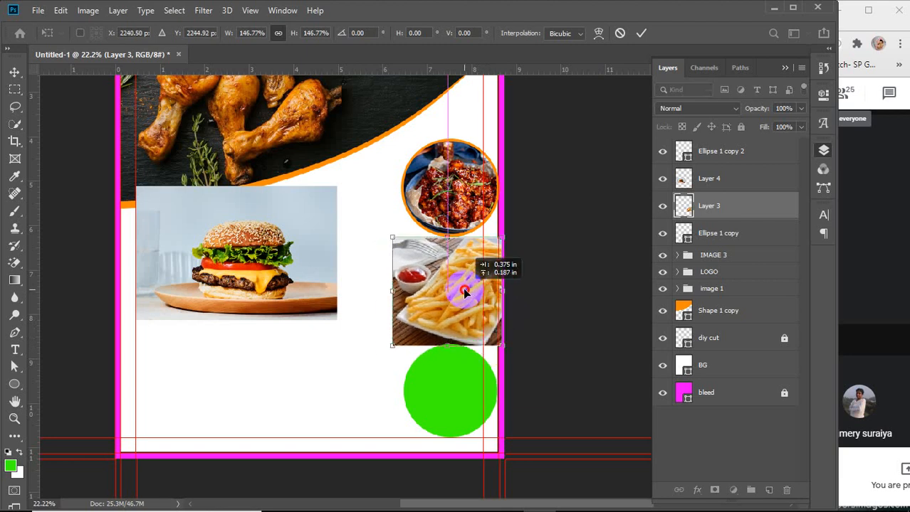
pyautogui.moveTo(760, 110); pyautogui.dragTo(733, 118)
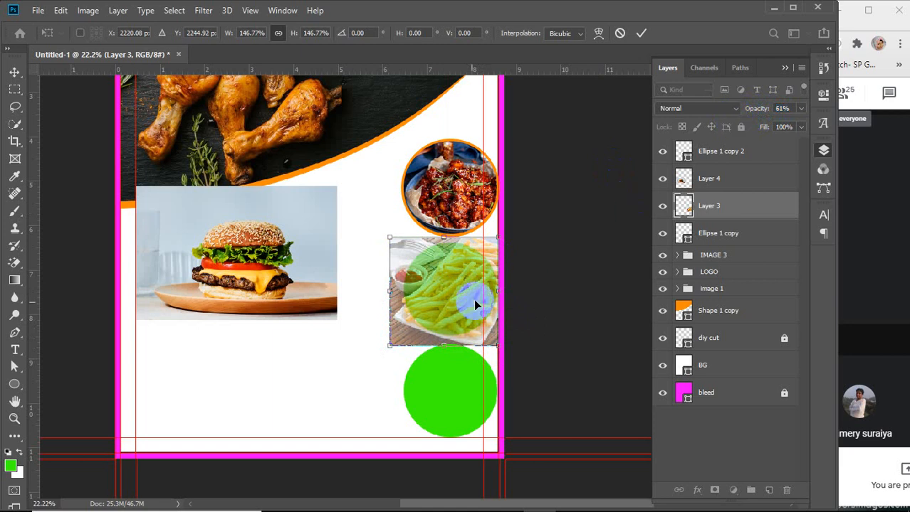
# Resize the fries photo to about 129% and nudge it upward to fit over the middle circle
pyautogui.scroll(3, 463, 304)
pyautogui.scroll(1, 461, 304)
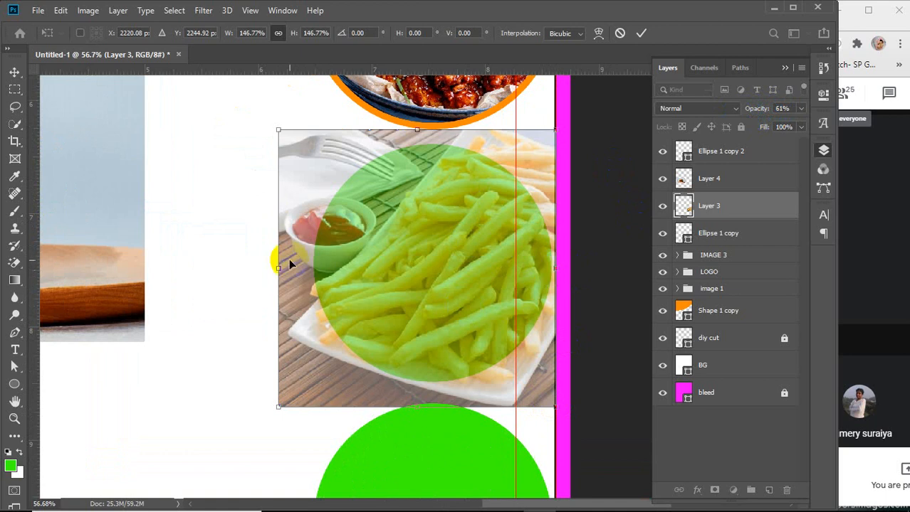
pyautogui.moveTo(279, 269); pyautogui.dragTo(315, 265)
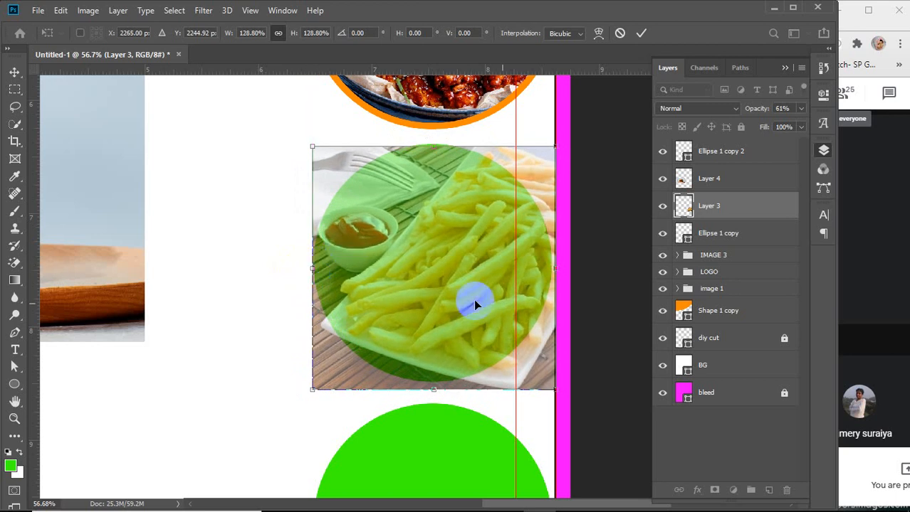
pyautogui.press('Up')
pyautogui.press('Up')
pyautogui.press('Up')
pyautogui.press('Up')
pyautogui.press('Up')
pyautogui.press('Up')
pyautogui.press('Up')
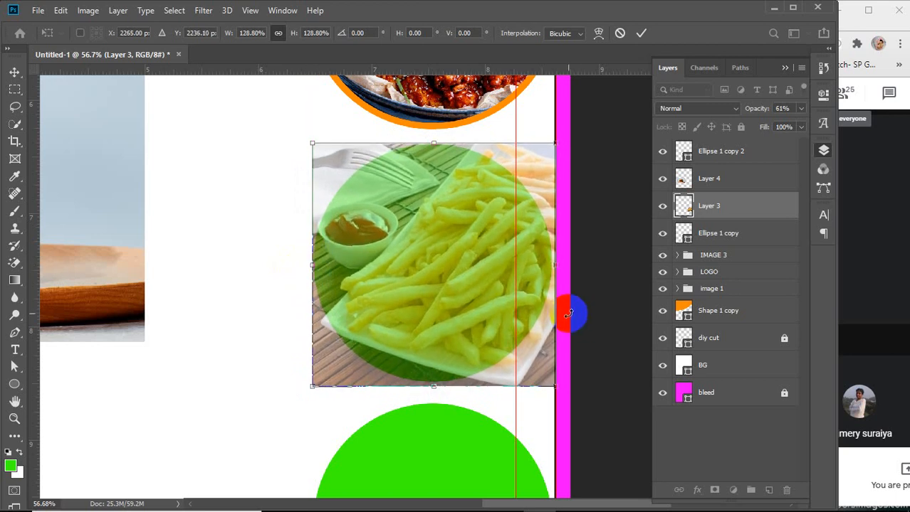
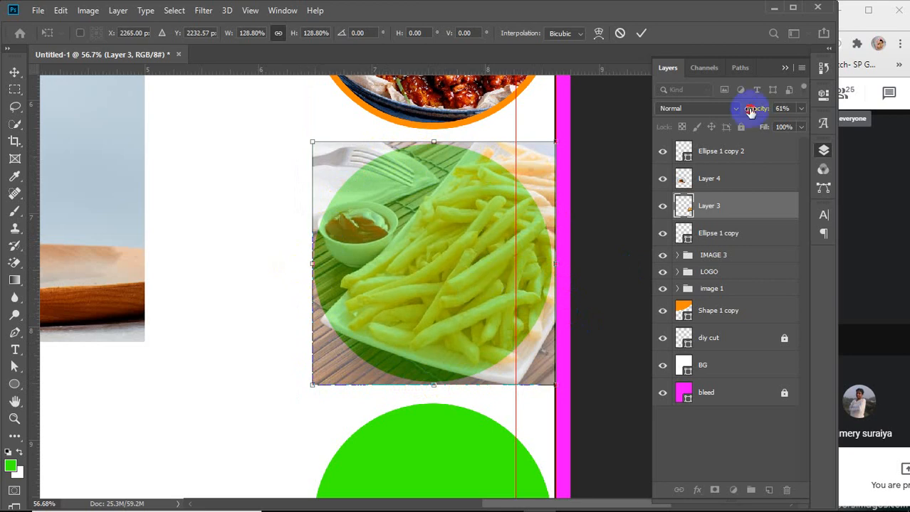
# Restore the fries photo's opacity to 100% and duplicate the middle circle layer
pyautogui.moveTo(750, 111); pyautogui.dragTo(807, 126)
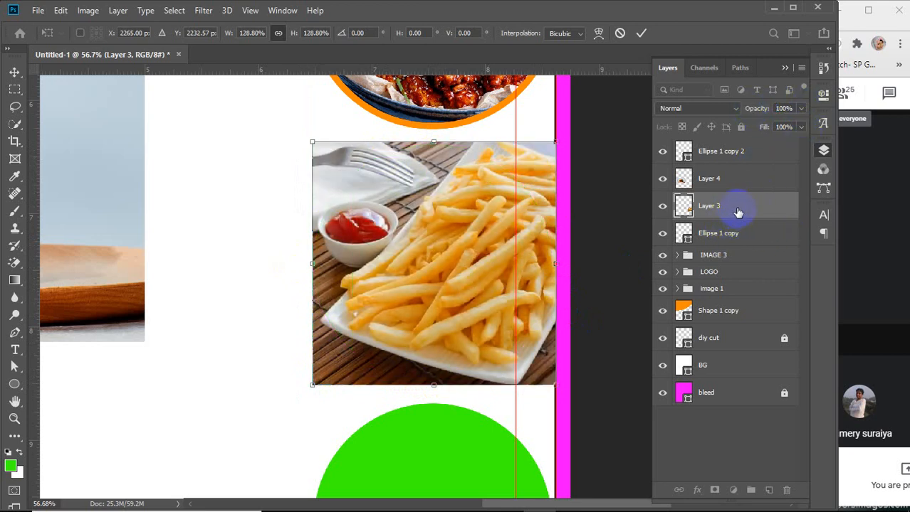
pyautogui.click(722, 235)
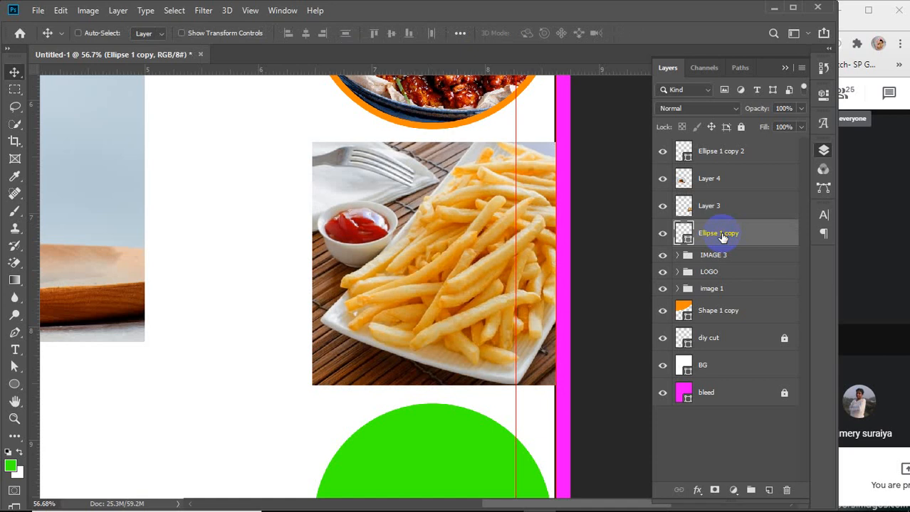
pyautogui.hotkey('ctrl', 'j')
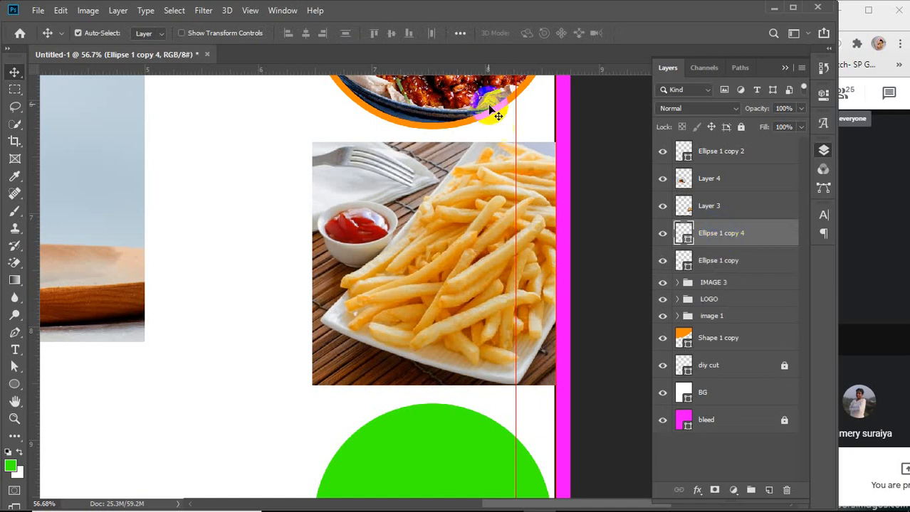
# Clip the fries photo layer into the duplicated circle with a clipping mask
pyautogui.click(722, 209)
pyautogui.rightClick(723, 209)
pyautogui.click(770, 256)
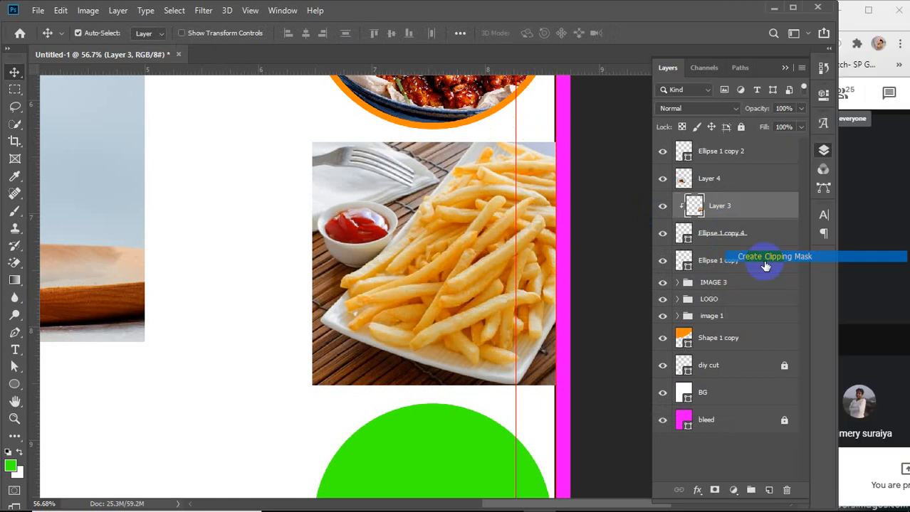
# Group the clipped fries photo with its circle and name the group image 3
pyautogui.keyDown('shift'); pyautogui.click(736, 234); pyautogui.keyUp('shift')
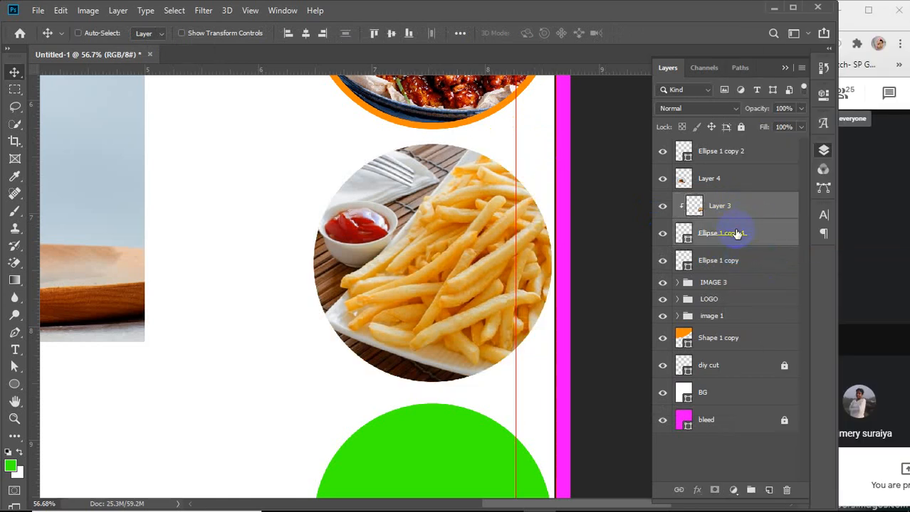
pyautogui.hotkey('ctrl', 'g')
pyautogui.doubleClick(711, 203)
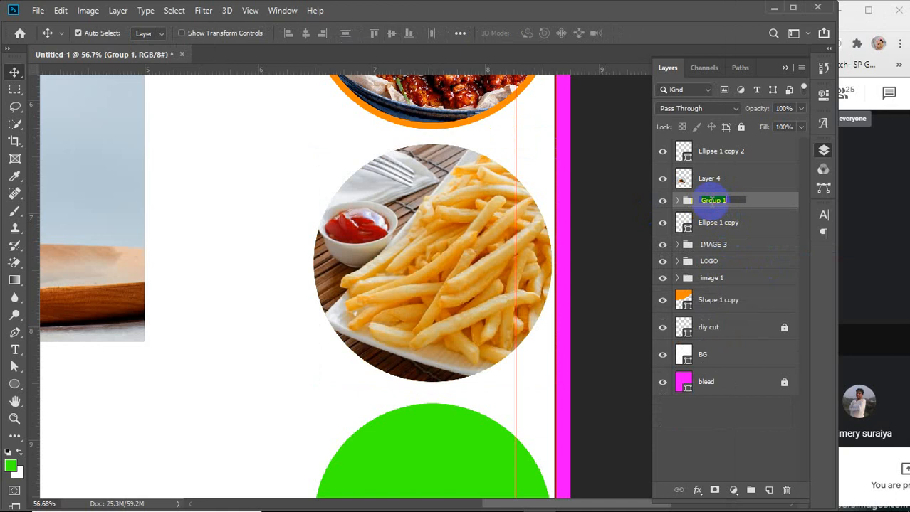
pyautogui.press('BackSpace')
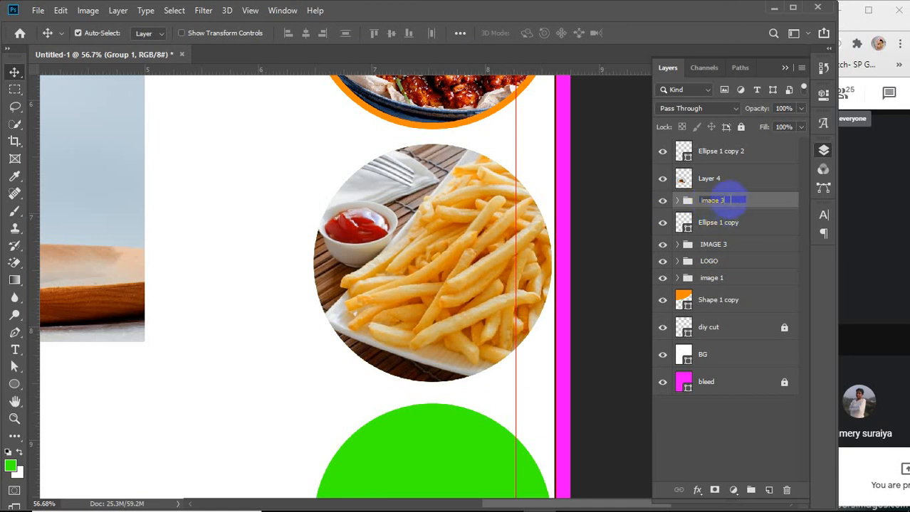
pyautogui.press('Return')
# Rename the existing IMAGE 3 group to IMAGE 2
pyautogui.click(713, 245)
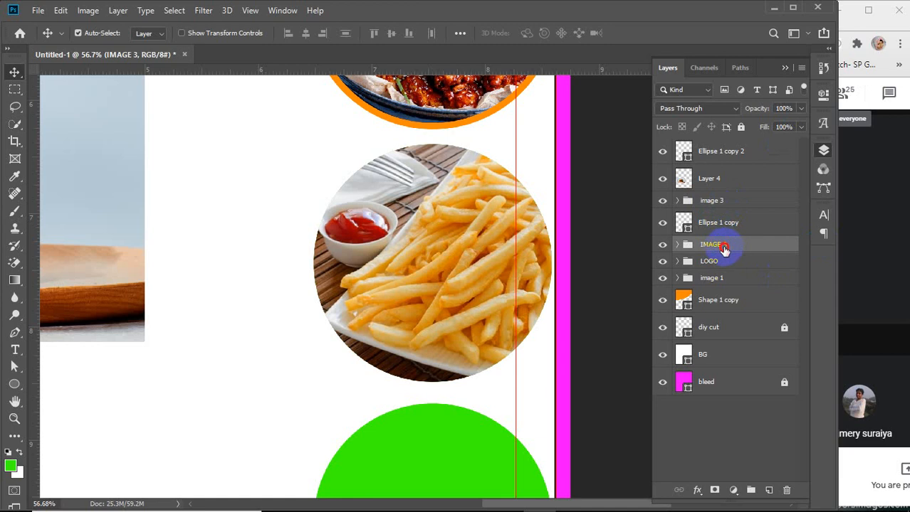
pyautogui.doubleClick(726, 246)
pyautogui.write('IMAGE 2')
pyautogui.press('Return')
pyautogui.click(677, 244)
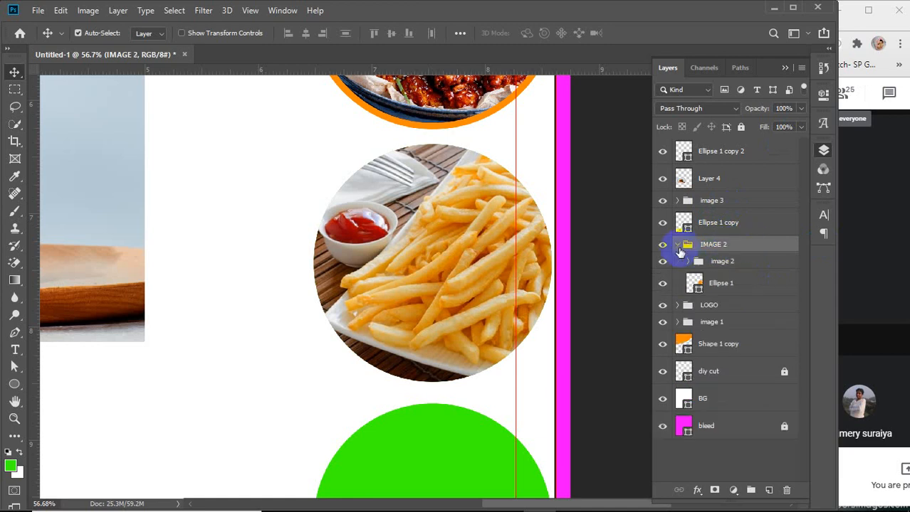
pyautogui.click(677, 245)
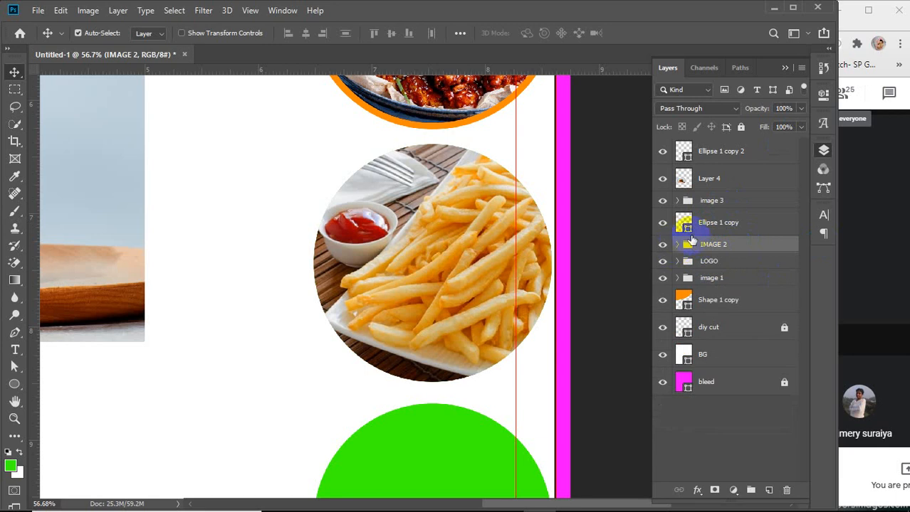
# Scale the original middle circle to about 106% so it forms a ring behind the fries photo
pyautogui.click(736, 201)
pyautogui.click(733, 224)
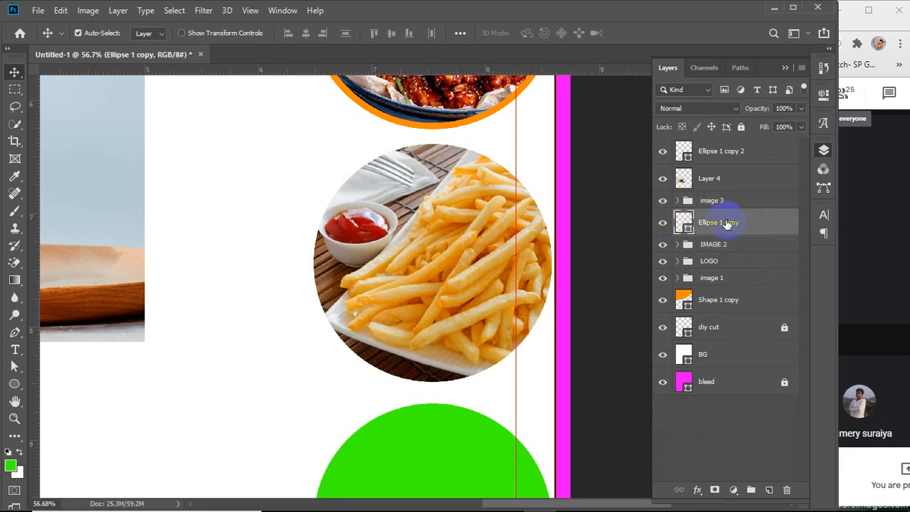
pyautogui.hotkey('ctrl', 't')
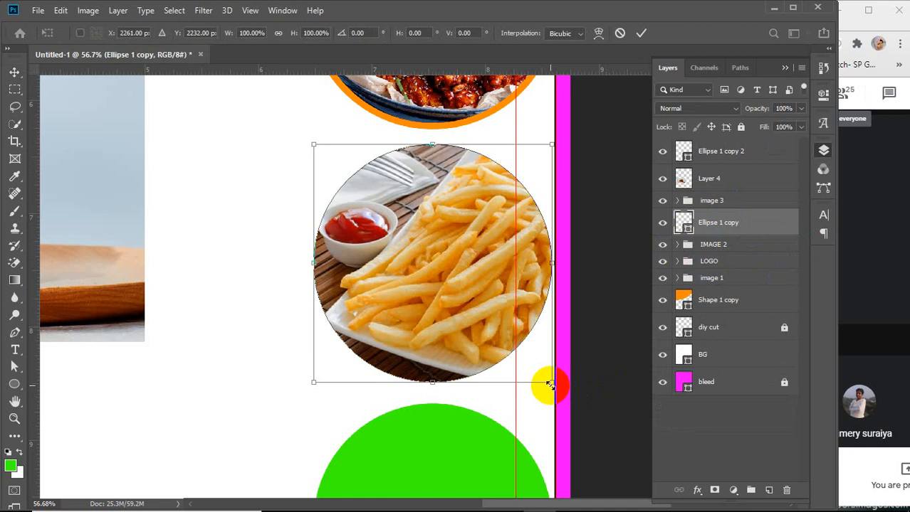
pyautogui.moveTo(549, 384); pyautogui.dragTo(558, 395)
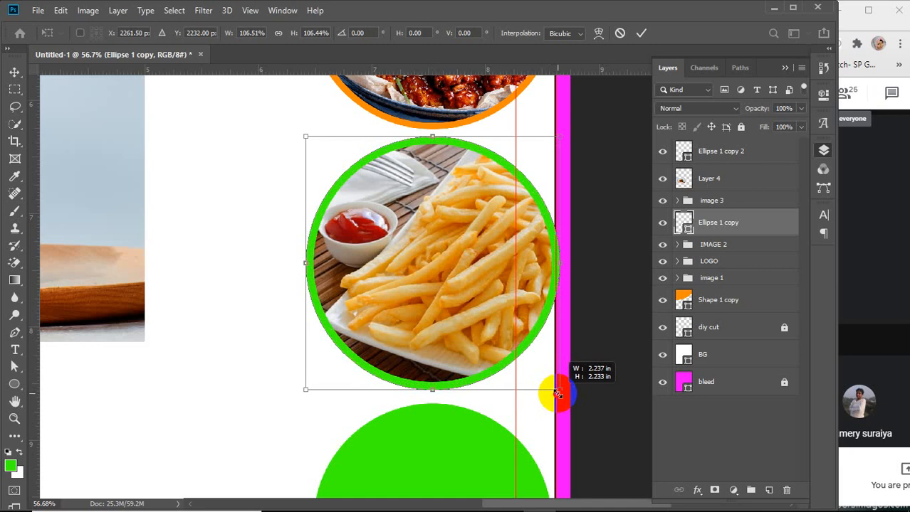
pyautogui.moveTo(558, 394); pyautogui.dragTo(558, 394)
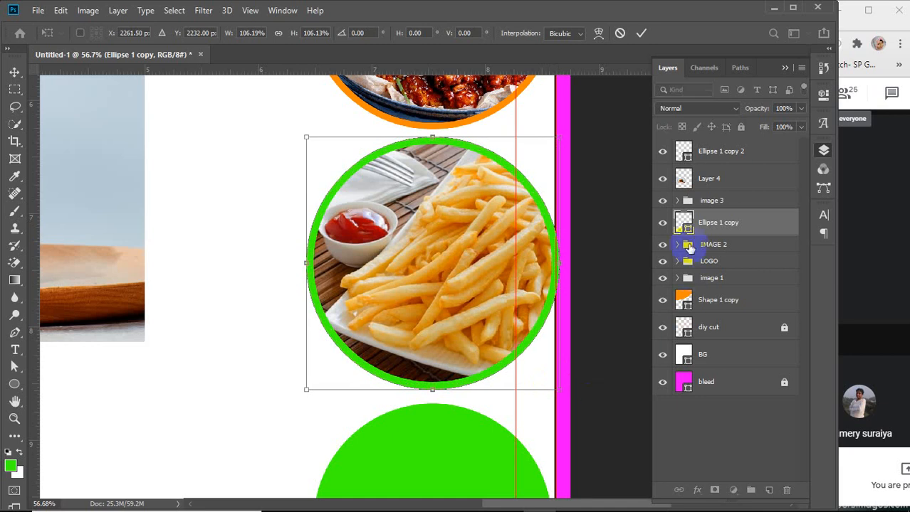
# Recolor the middle ring orange by sampling the orange ring of the top circle
pyautogui.click(683, 224)
pyautogui.doubleClick(683, 223)
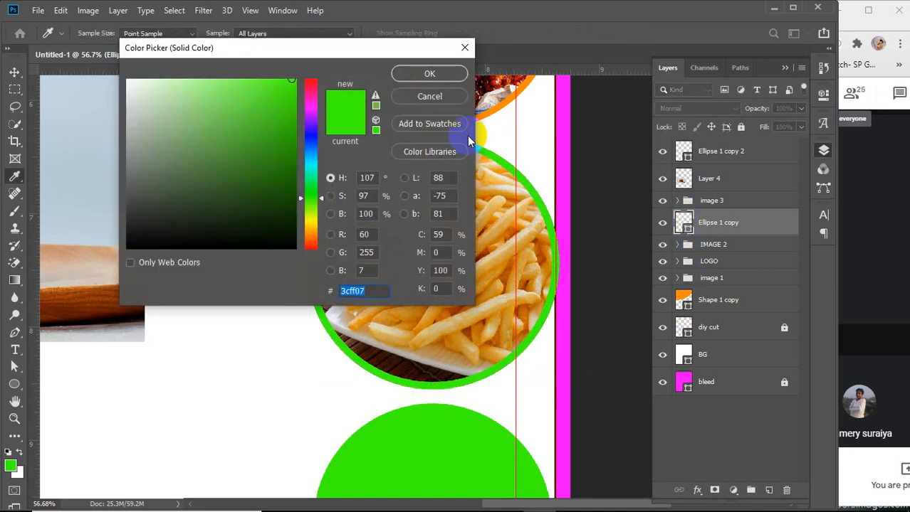
pyautogui.click(484, 115)
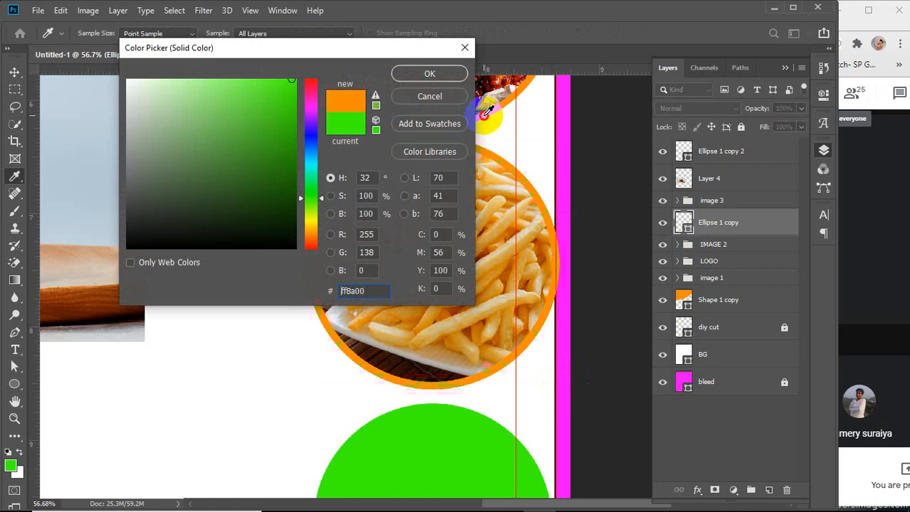
pyautogui.click(429, 72)
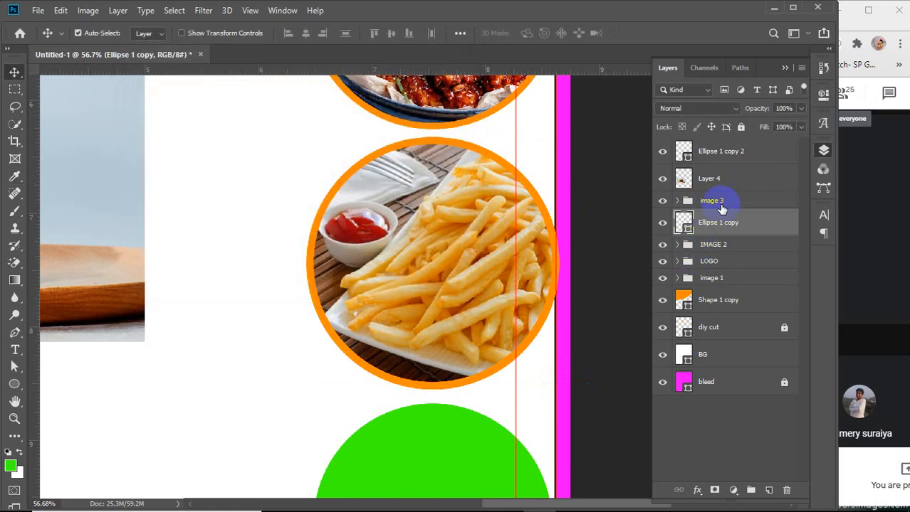
# Group the orange ring with the image 3 group and name the new group IMAGE 3
pyautogui.click(724, 202)
pyautogui.keyDown('shift'); pyautogui.click(729, 223); pyautogui.keyUp('shift')
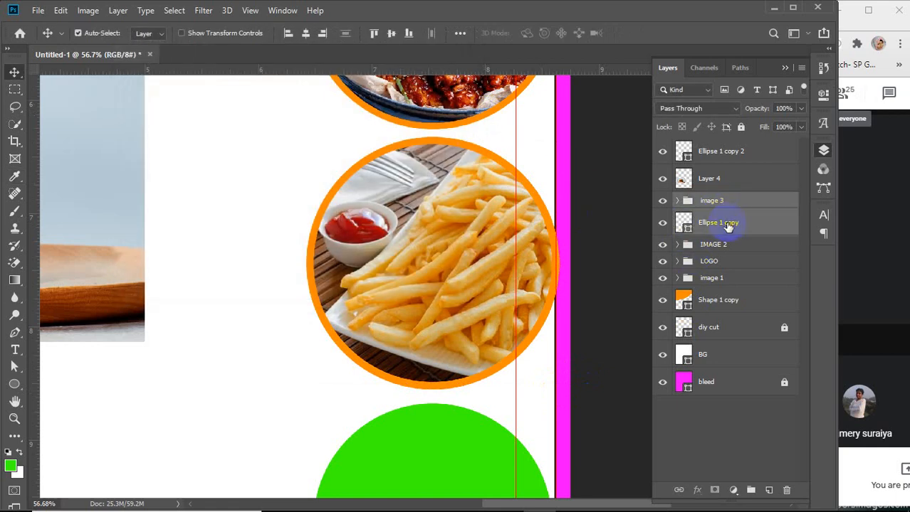
pyautogui.hotkey('ctrl', 'g')
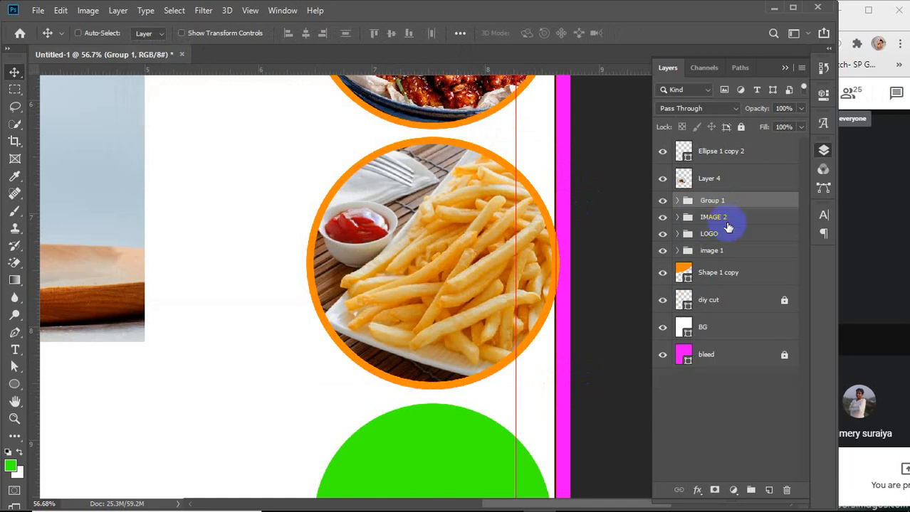
pyautogui.doubleClick(714, 200)
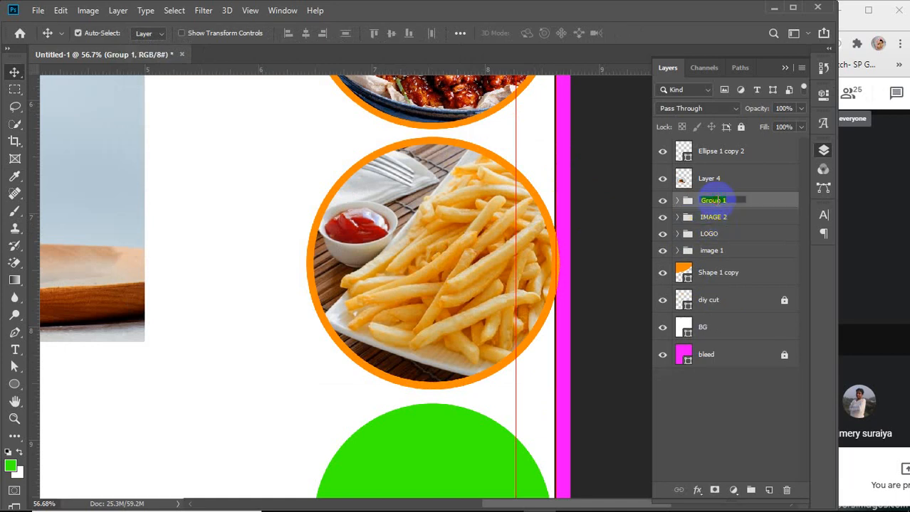
pyautogui.write('IMAGE 3')
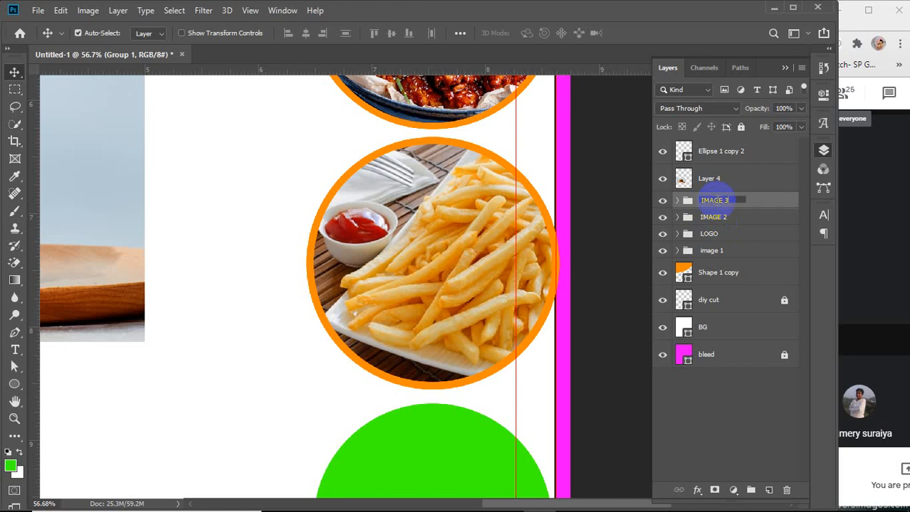
pyautogui.click(714, 202)
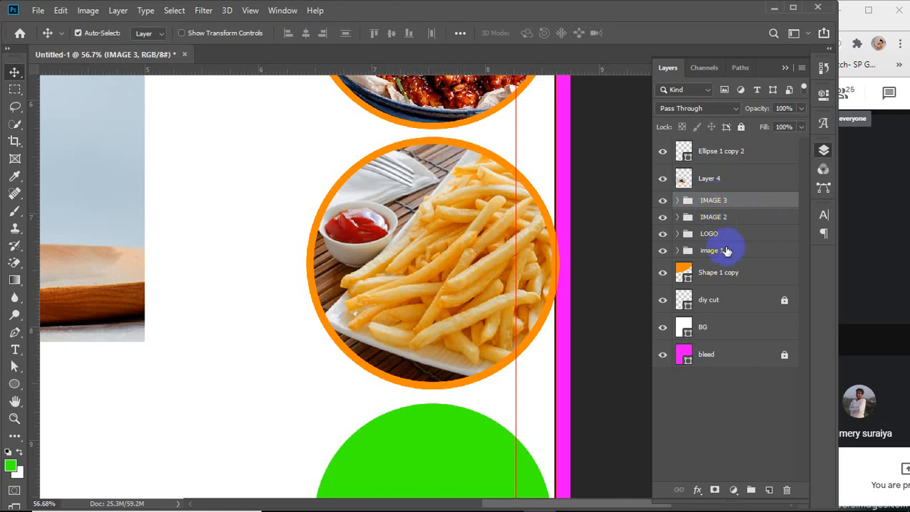
# Move the bottom circle layer below the burger photo layer and duplicate it
pyautogui.keyDown('alt'); pyautogui.scroll(-5, 494, 282); pyautogui.keyUp('alt')
pyautogui.keyDown('alt'); pyautogui.scroll(-1, 491, 282); pyautogui.keyUp('alt')
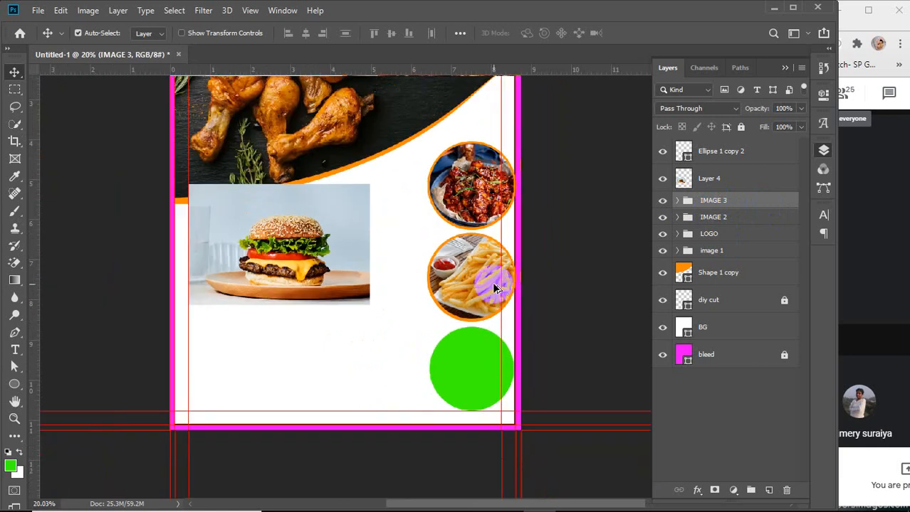
pyautogui.click(662, 152)
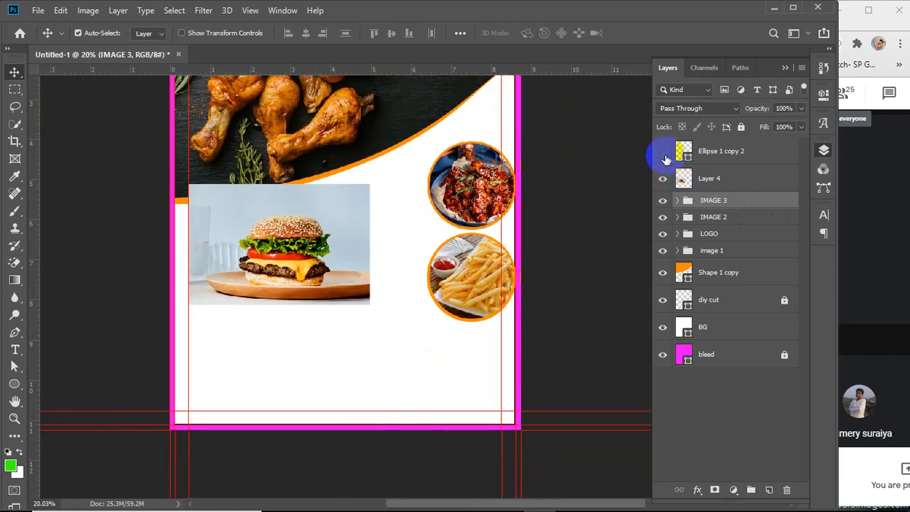
pyautogui.click(662, 152)
pyautogui.click(662, 179)
pyautogui.click(662, 179)
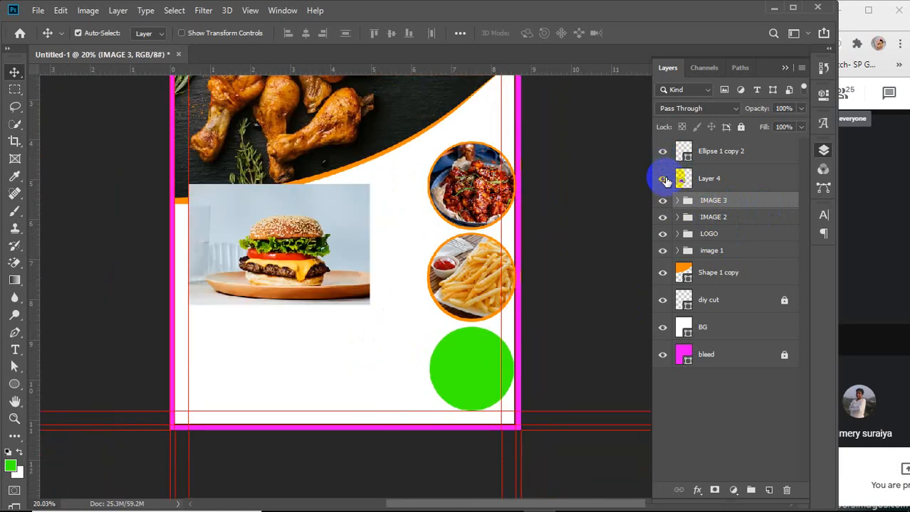
pyautogui.moveTo(746, 158); pyautogui.dragTo(737, 190)
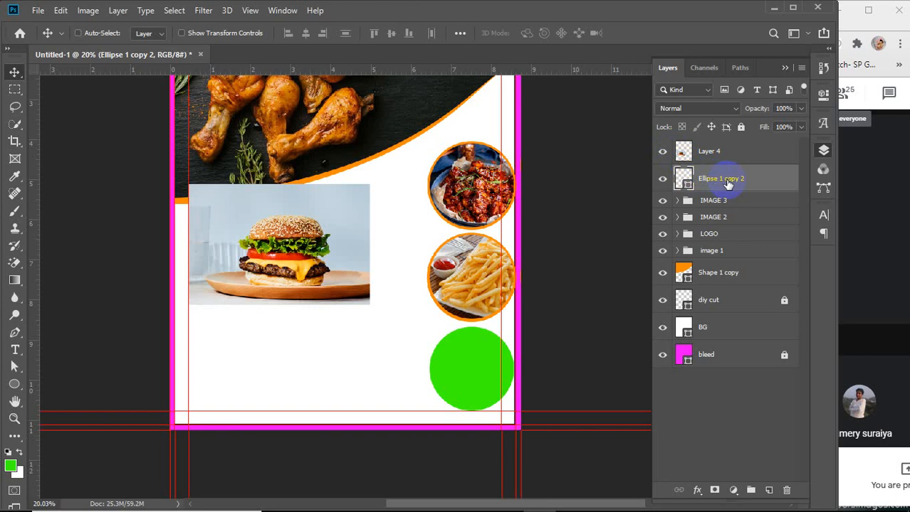
pyautogui.hotkey('ctrl', 'j')
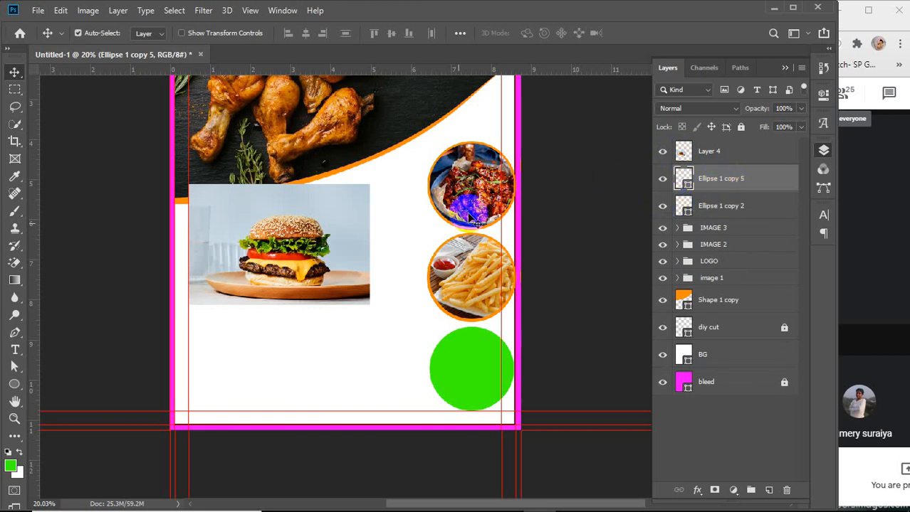
# Move the burger photo onto the bottom circle and scale it to about 55%
pyautogui.moveTo(286, 246); pyautogui.dragTo(432, 354)
pyautogui.scroll(1, 475, 399)
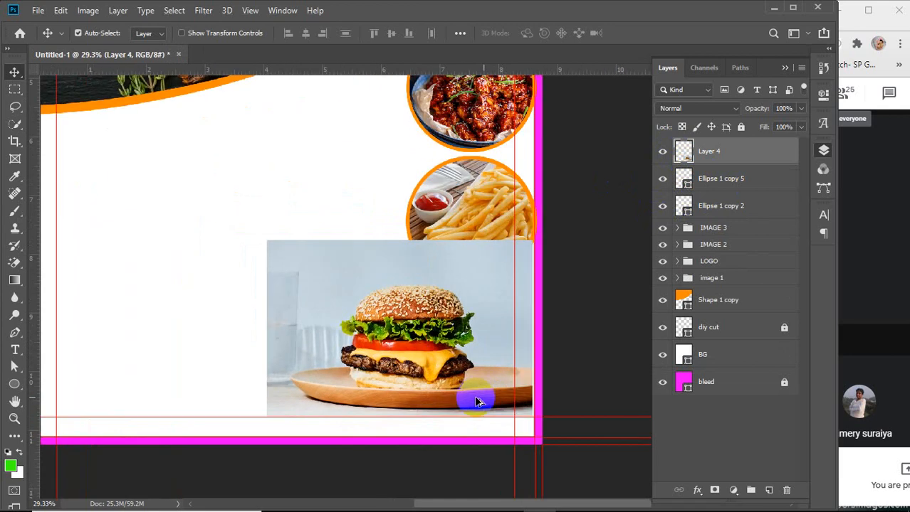
pyautogui.scroll(1, 477, 402)
pyautogui.hotkey('ctrl', 't')
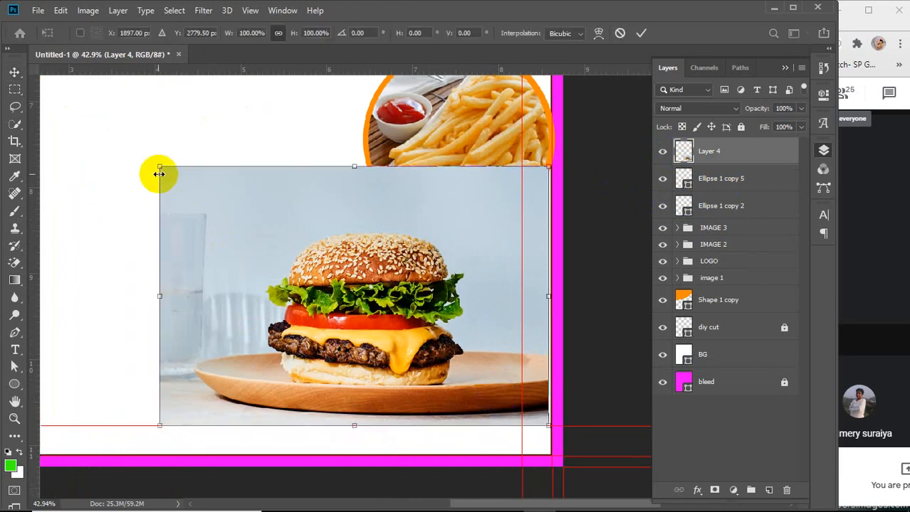
pyautogui.moveTo(158, 174); pyautogui.dragTo(337, 277)
pyautogui.moveTo(463, 338); pyautogui.dragTo(462, 319)
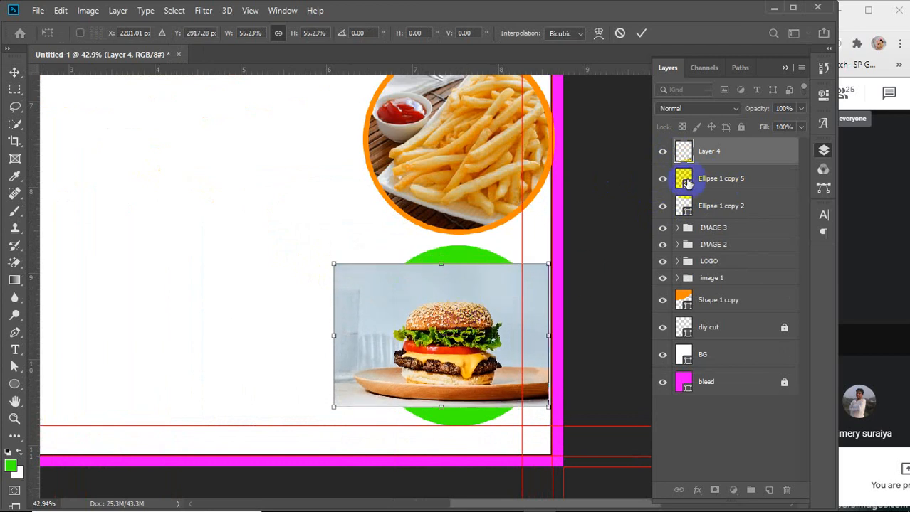
# Lower the burger photo's opacity to 50% and move it up over the bottom circle
pyautogui.moveTo(760, 107); pyautogui.dragTo(729, 122)
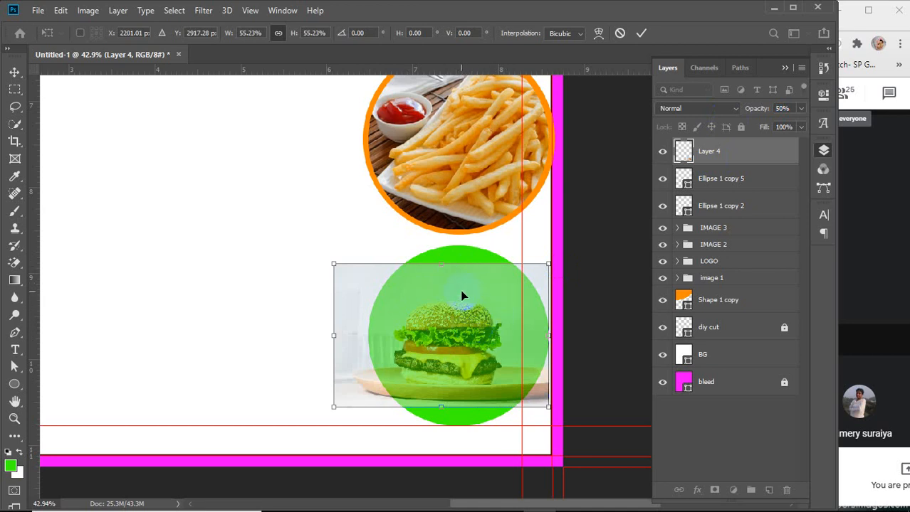
pyautogui.moveTo(461, 296); pyautogui.dragTo(471, 270)
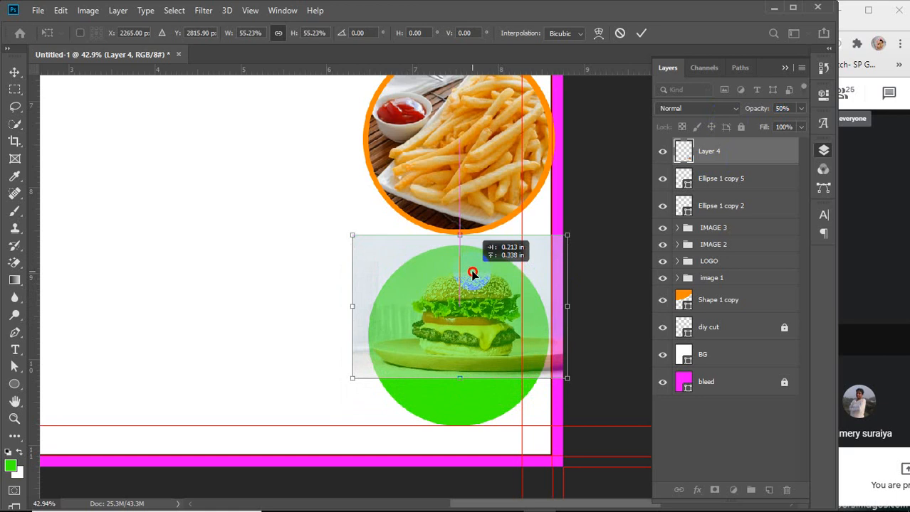
pyautogui.moveTo(471, 274); pyautogui.dragTo(471, 274)
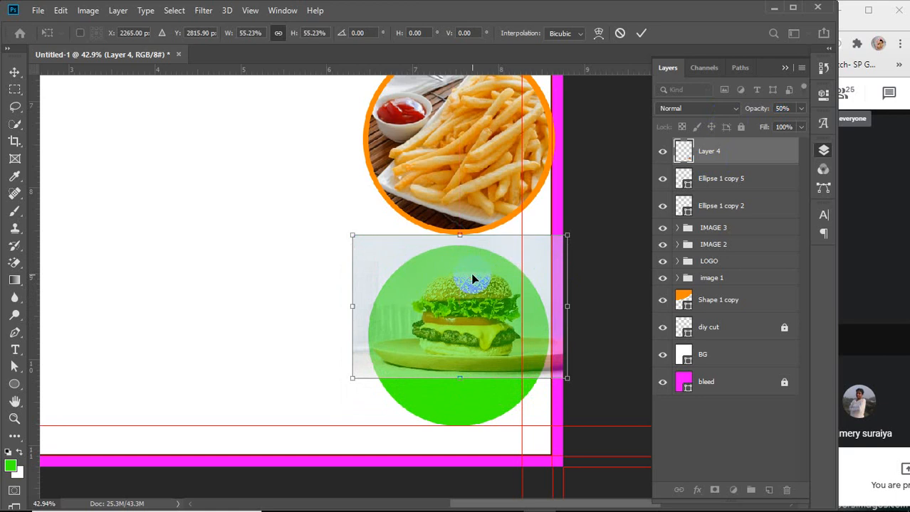
# Scale the burger photo to about 77% and position it over the bottom circle, restoring its opacity to 100%
pyautogui.moveTo(566, 378); pyautogui.dragTo(627, 417)
pyautogui.moveTo(595, 331); pyautogui.dragTo(596, 340)
pyautogui.press('Down')
pyautogui.press('Down')
pyautogui.press('Down')
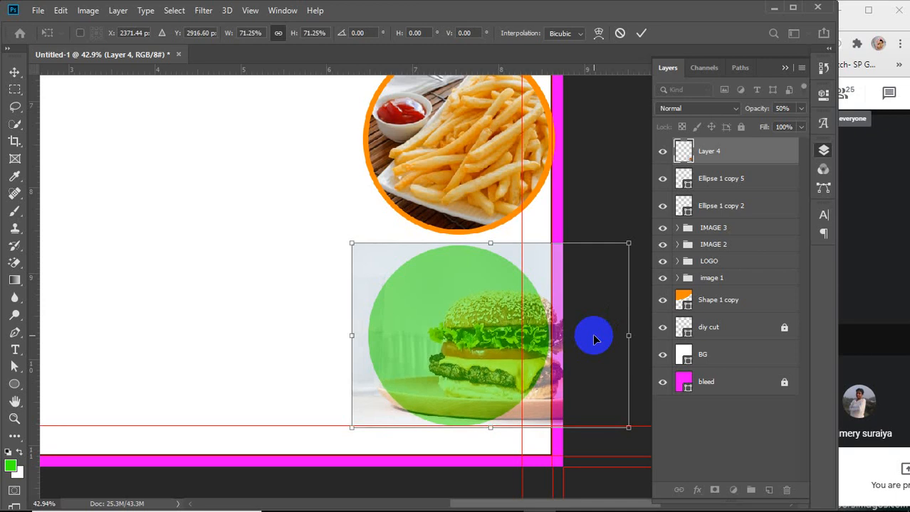
pyautogui.moveTo(594, 339); pyautogui.dragTo(550, 348)
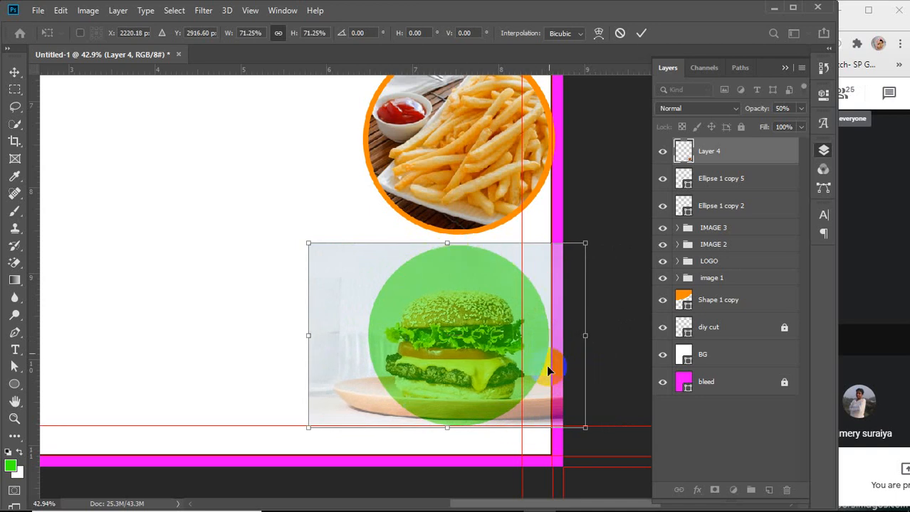
pyautogui.moveTo(585, 244); pyautogui.dragTo(603, 219)
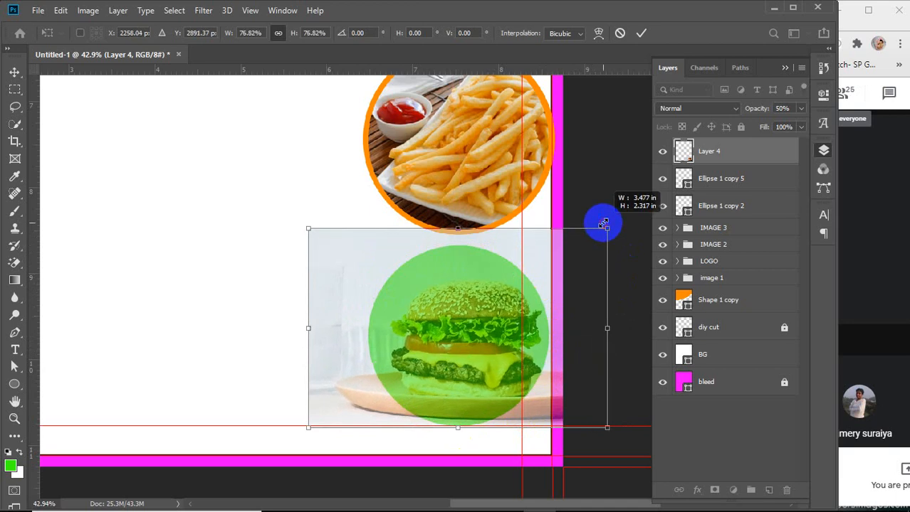
pyautogui.moveTo(586, 276); pyautogui.dragTo(581, 276)
pyautogui.moveTo(754, 108); pyautogui.dragTo(839, 109)
pyautogui.press('Return')
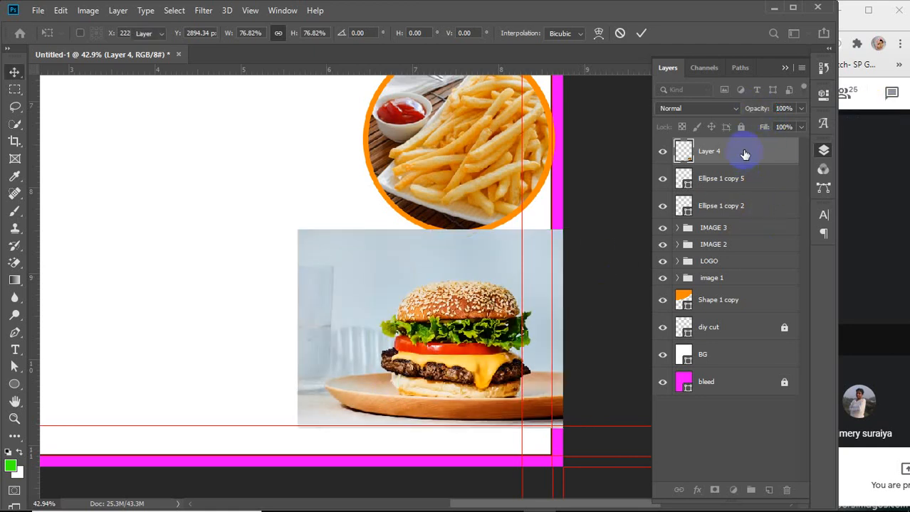
# Clip the burger photo to the bottom circle and group the pair as image 4
pyautogui.rightClick(744, 155)
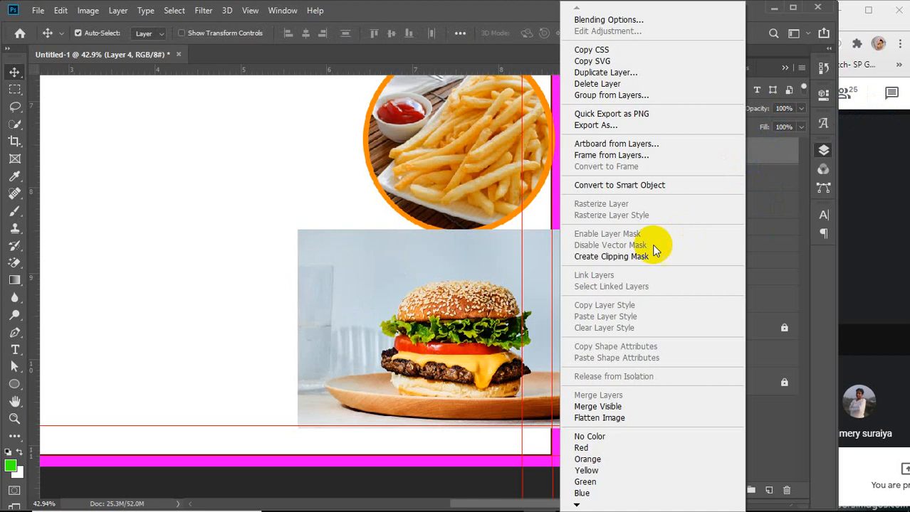
pyautogui.click(605, 257)
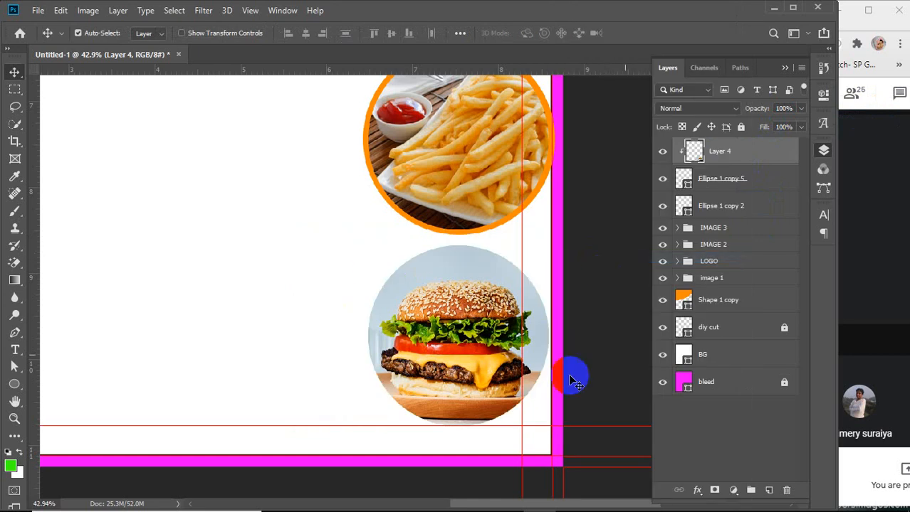
pyautogui.keyDown('shift'); pyautogui.click(739, 182); pyautogui.keyUp('shift')
pyautogui.hotkey('ctrl', 'g')
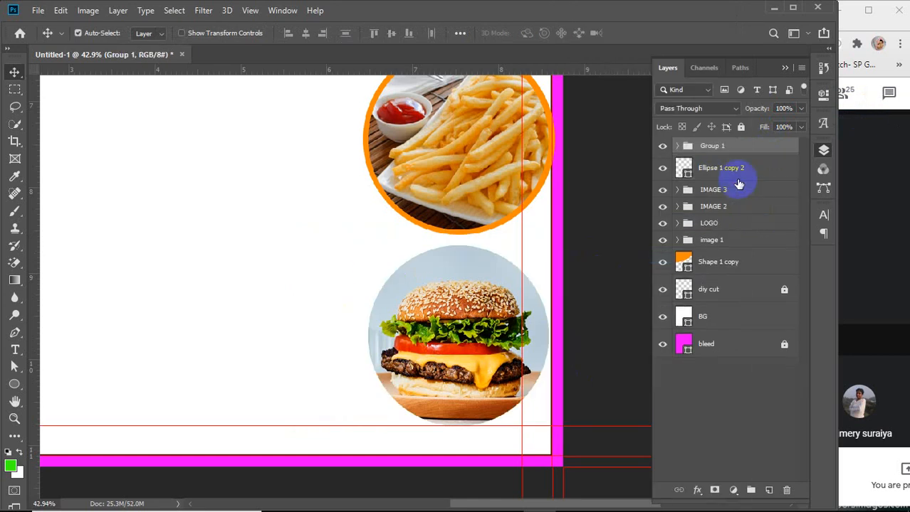
pyautogui.doubleClick(713, 145)
pyautogui.write('I')
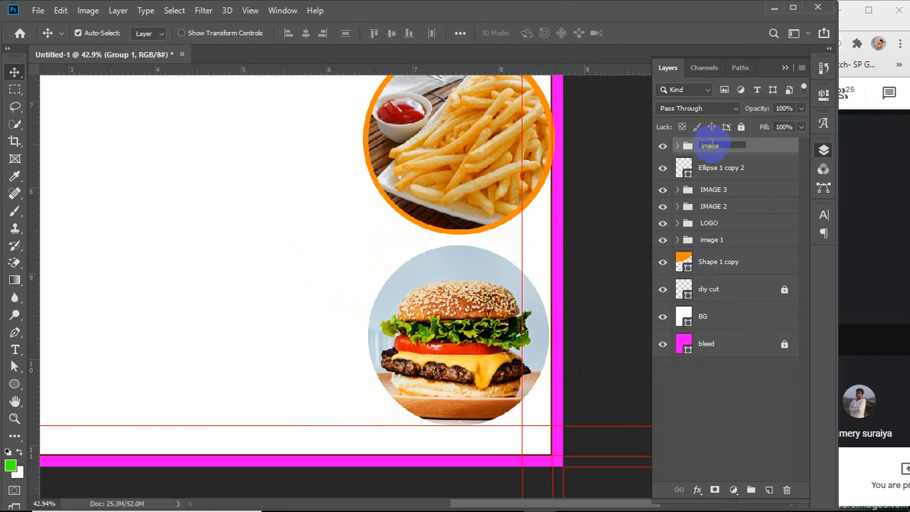
# Scale the remaining circle to about 107% as a ring and fill it with orange ff8a00 sampled from the fries ring
pyautogui.click(716, 171)
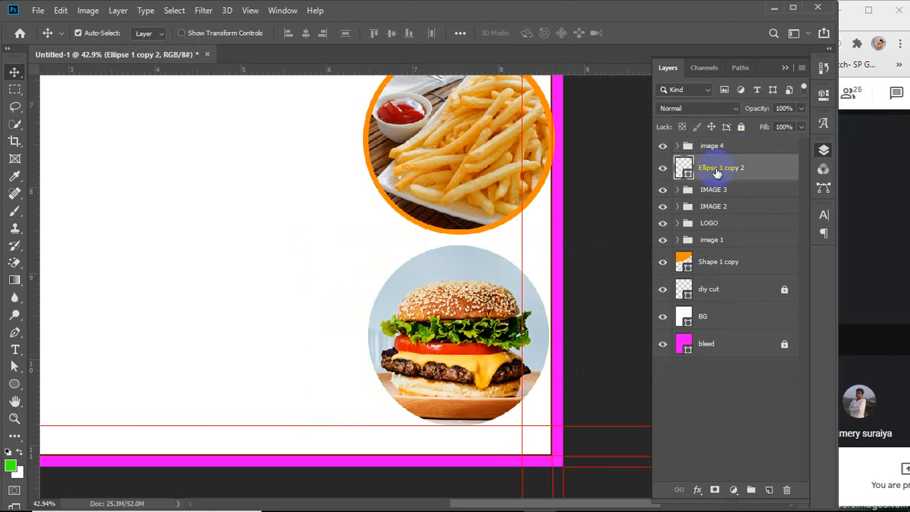
pyautogui.hotkey('ctrl', 't')
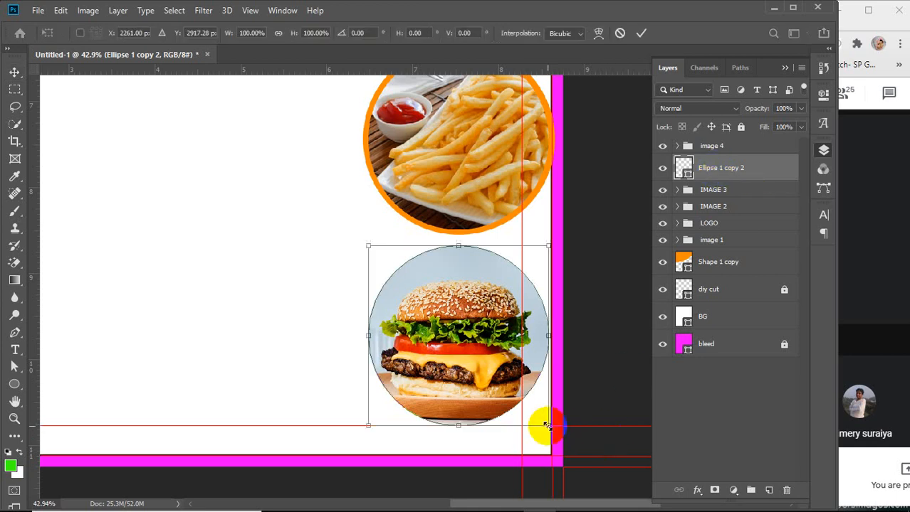
pyautogui.moveTo(545, 425); pyautogui.dragTo(549, 437)
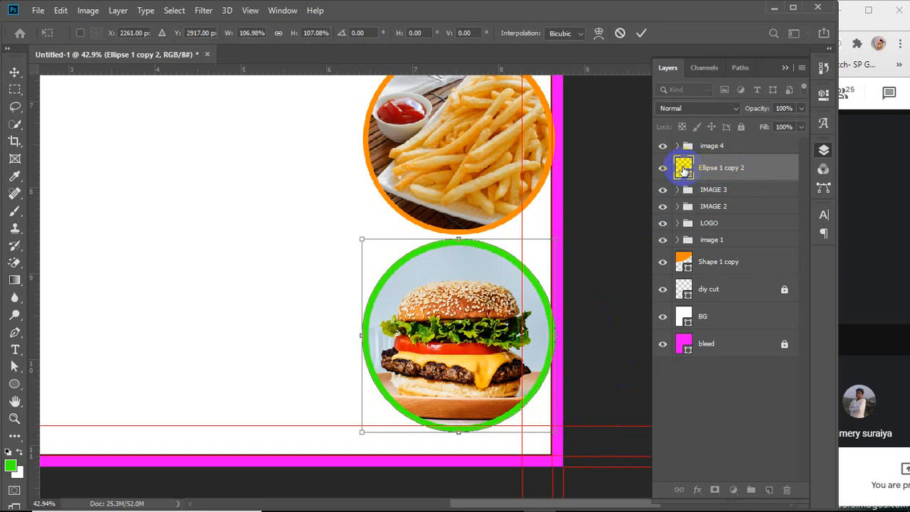
pyautogui.doubleClick(681, 170)
pyautogui.click(527, 208)
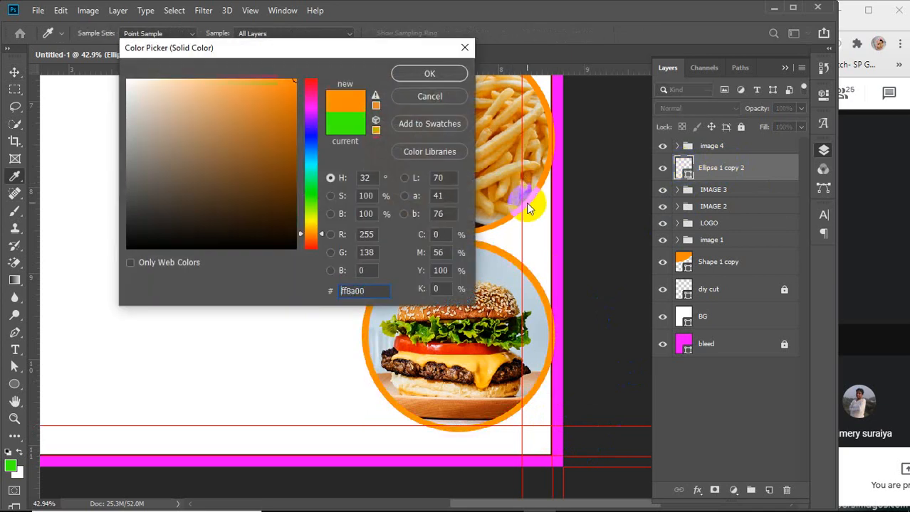
pyautogui.click(424, 73)
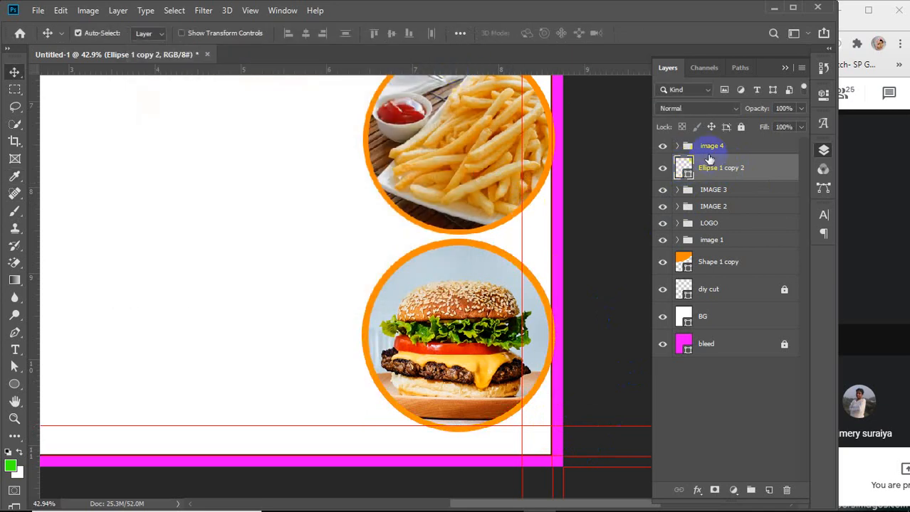
# Group the orange ring with the image 4 group and name the new group IMAGE 4
pyautogui.keyDown('ctrl'); pyautogui.click(729, 147); pyautogui.keyUp('ctrl')
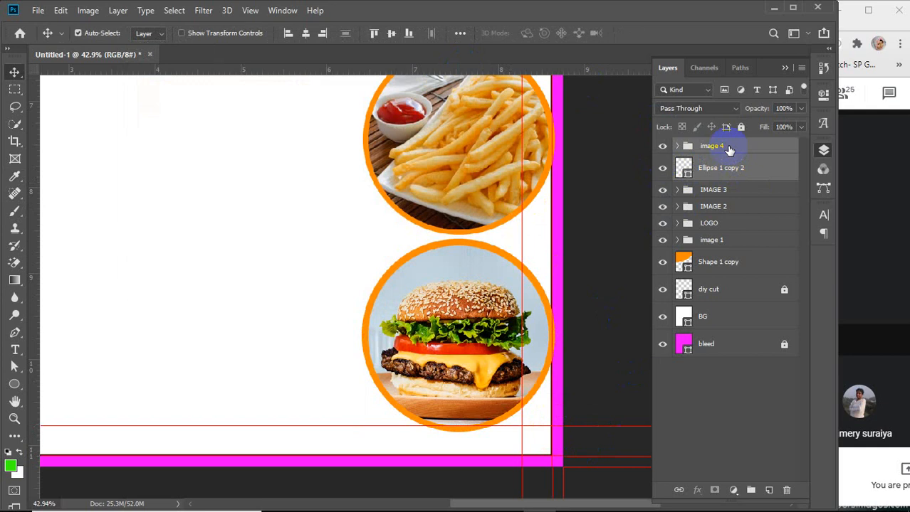
pyautogui.hotkey('ctrl', 'g')
pyautogui.doubleClick(708, 146)
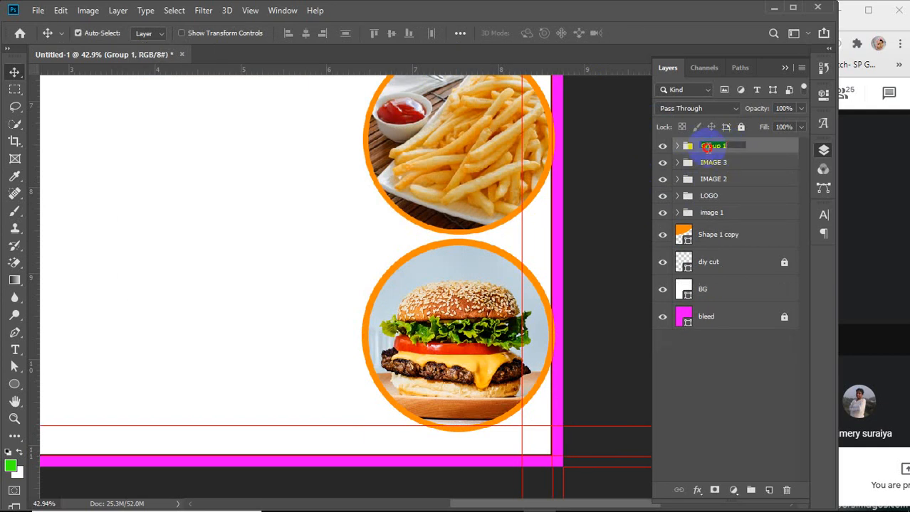
pyautogui.write('IMAGE 4')
pyautogui.press('Return')
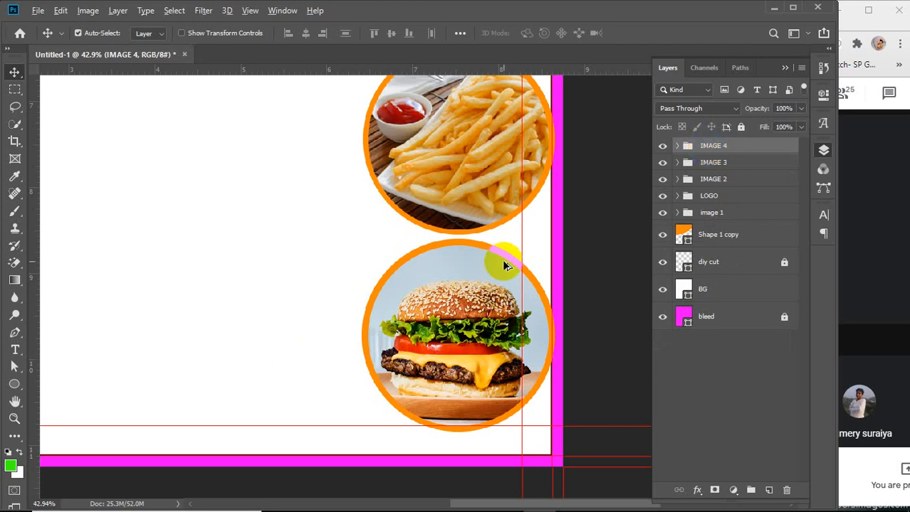
# Zoom out to view the whole flyer layout
pyautogui.scroll(-5, 501, 259)
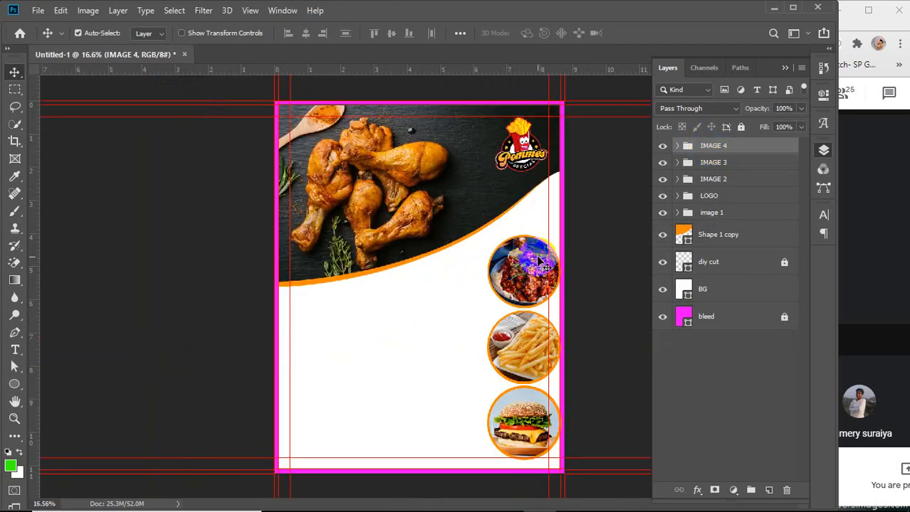
pyautogui.click(601, 288)
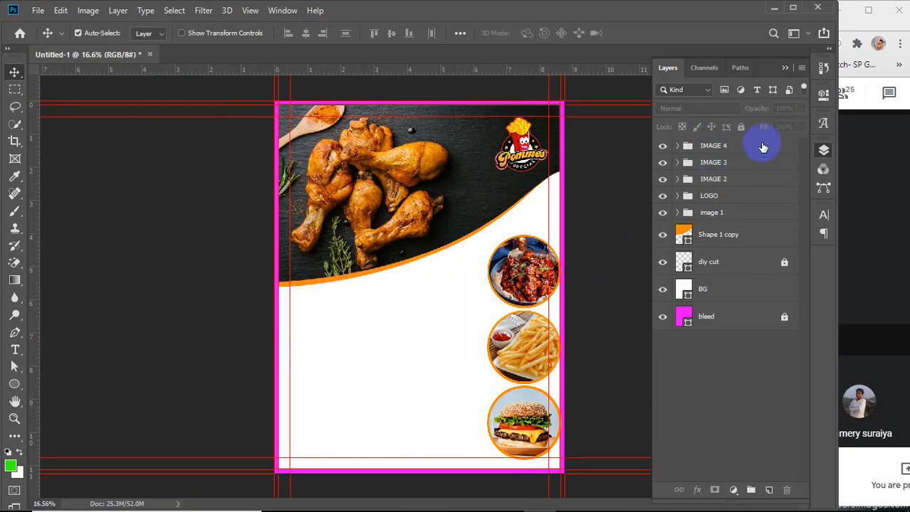
pyautogui.click(353, 314)
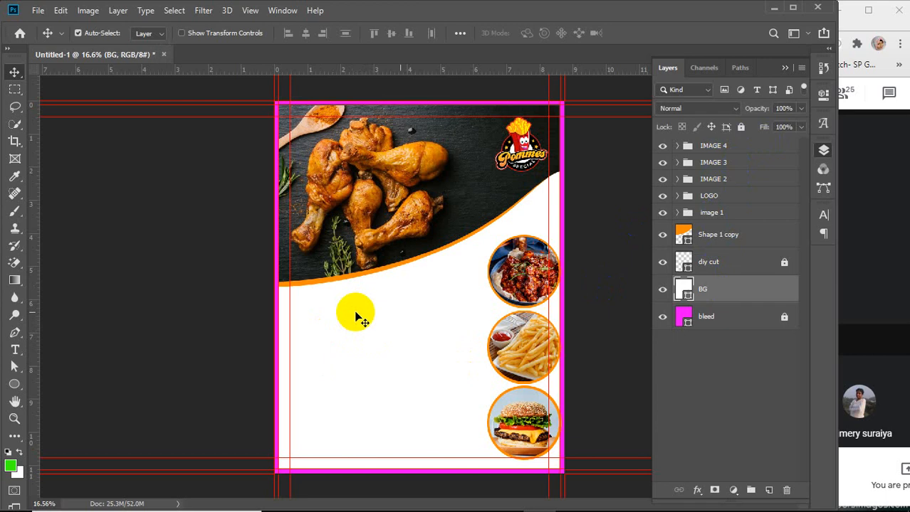
pyautogui.click(719, 396)
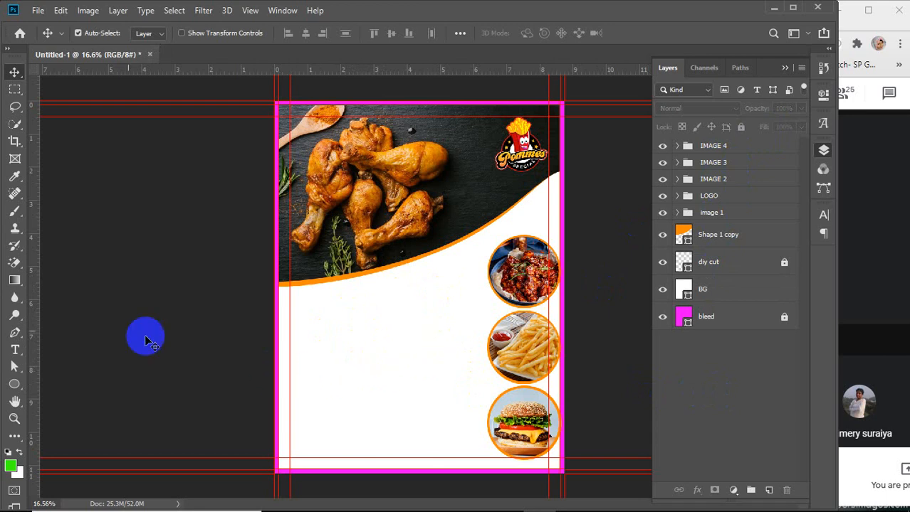
pyautogui.moveTo(394, 507)
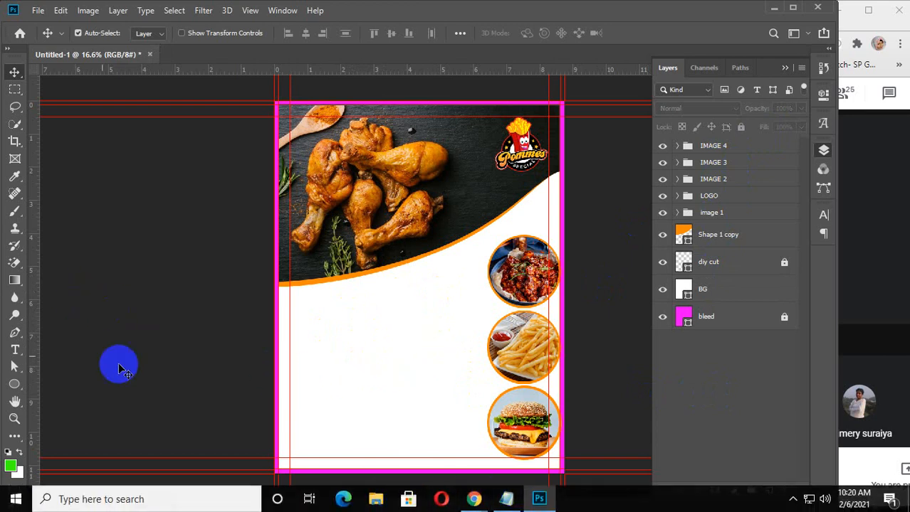
# Set up the Type tool with Montserrat Regular 12 pt and text colour ffa800
pyautogui.click(14, 349)
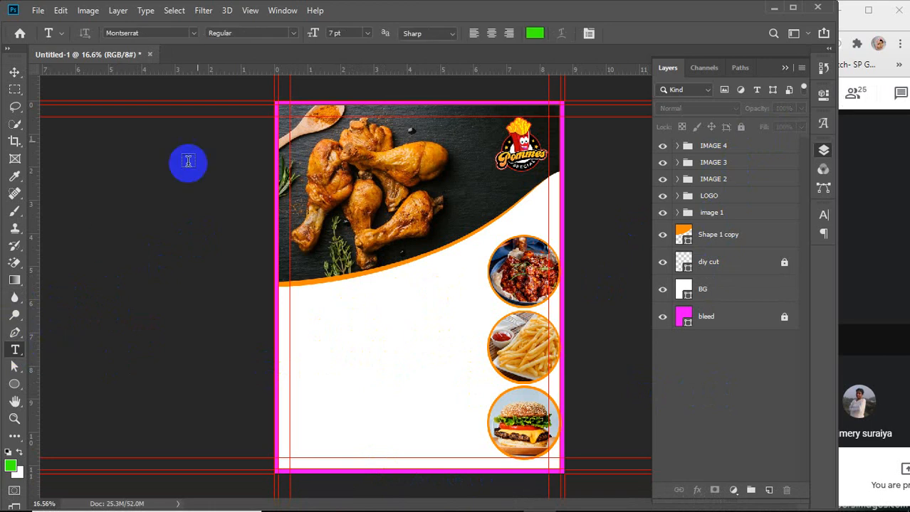
pyautogui.click(343, 32)
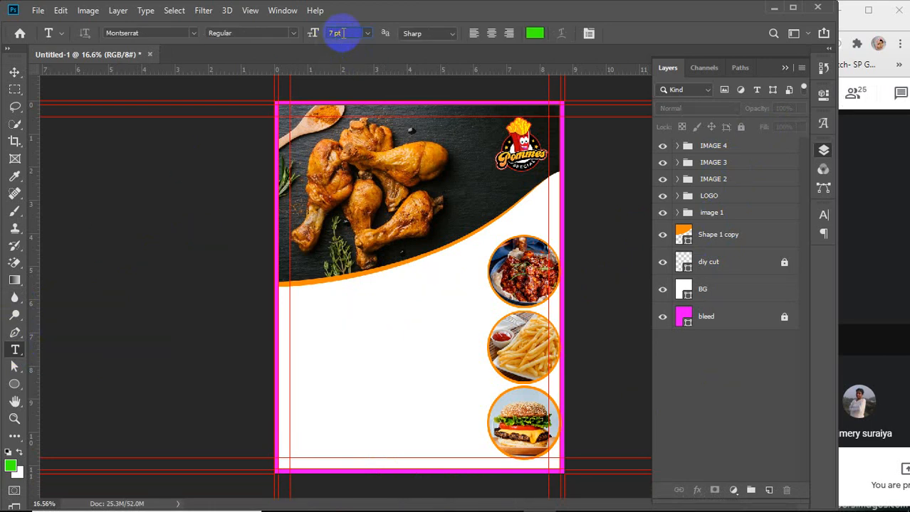
pyautogui.click(313, 34)
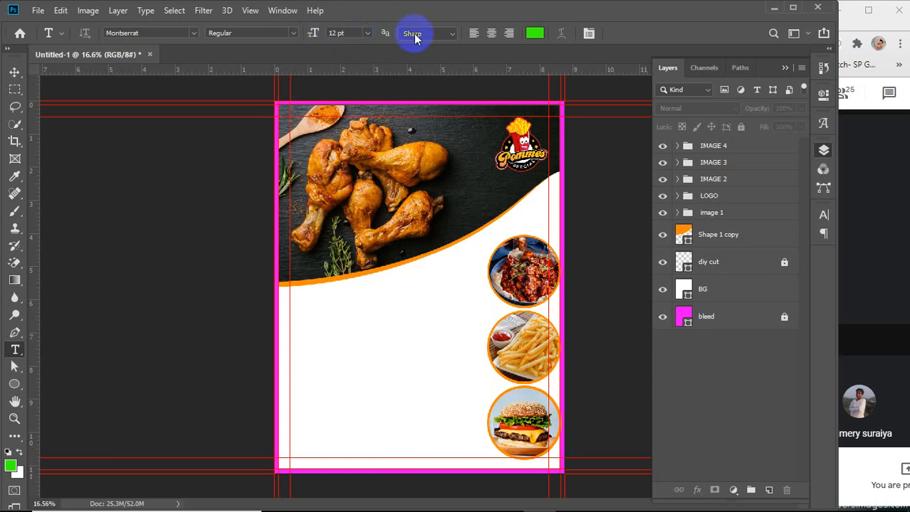
pyautogui.click(534, 33)
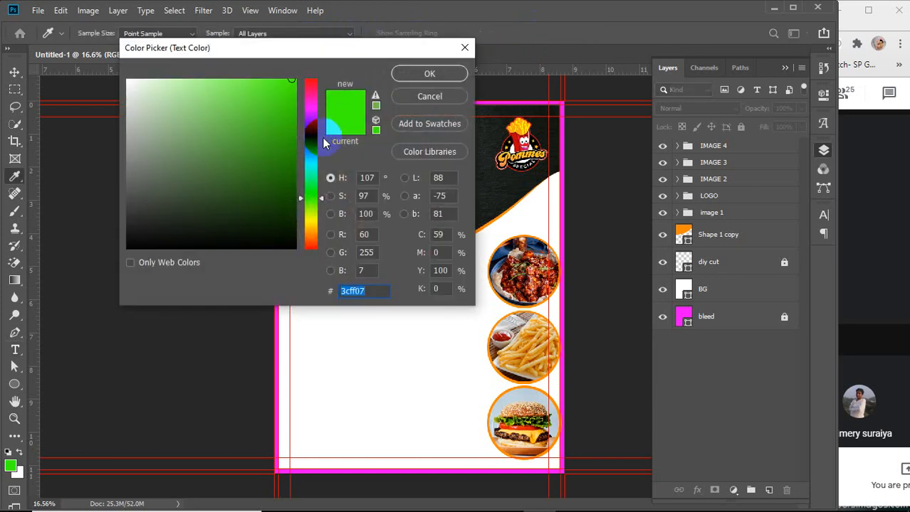
pyautogui.click(530, 235)
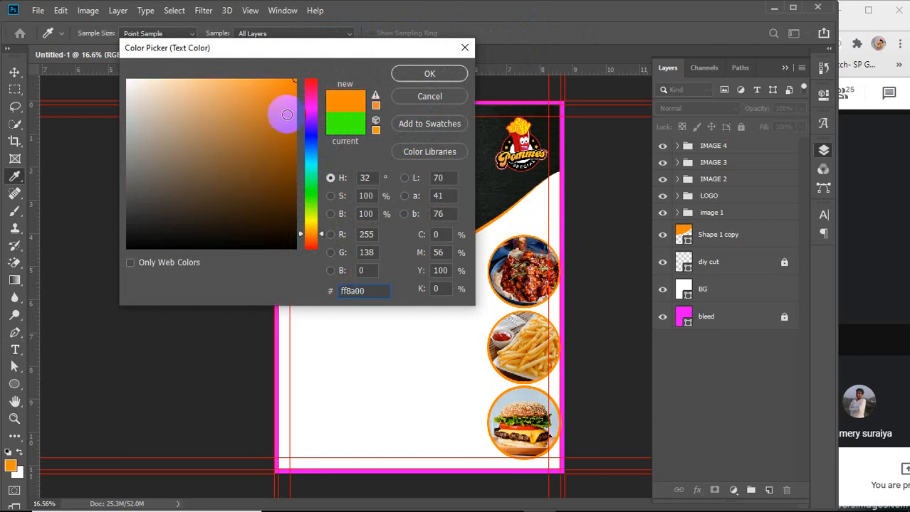
pyautogui.moveTo(314, 230); pyautogui.dragTo(310, 231)
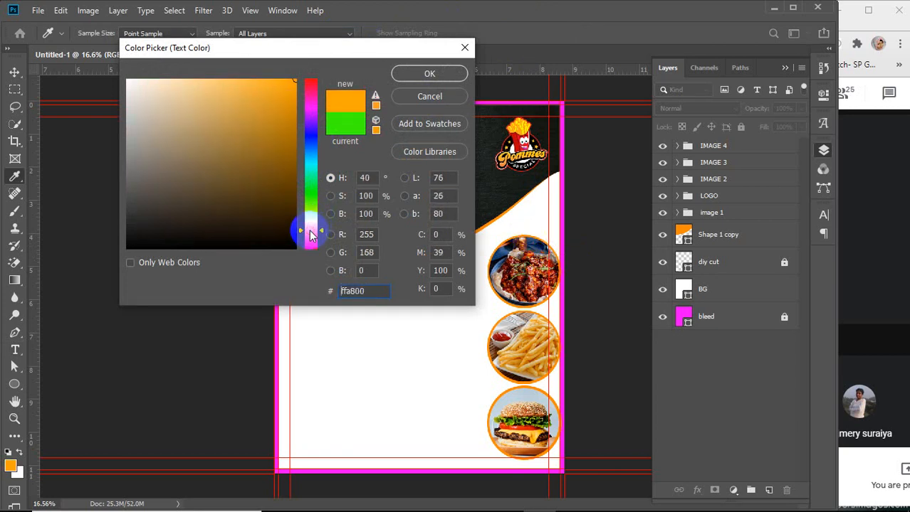
pyautogui.click(421, 77)
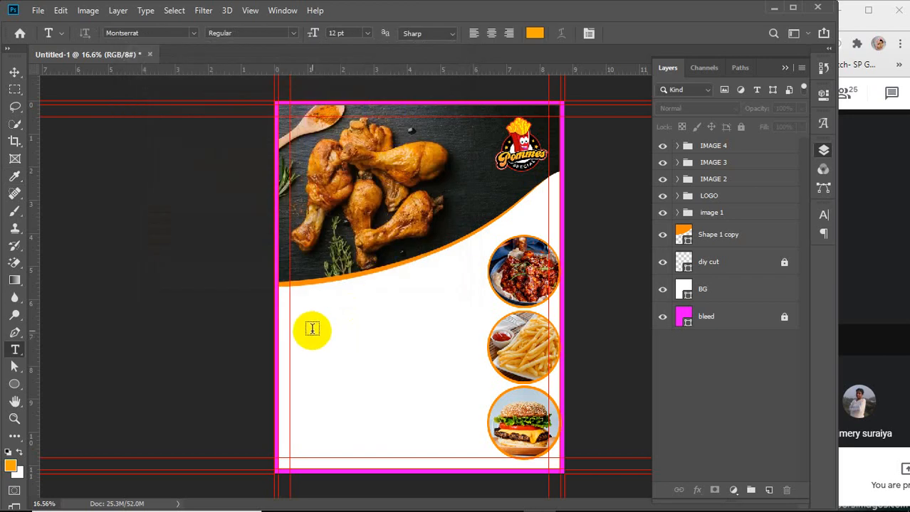
# Add a Lorem Ipsum text line in the white area below the curve at 15 pt
pyautogui.click(311, 331)
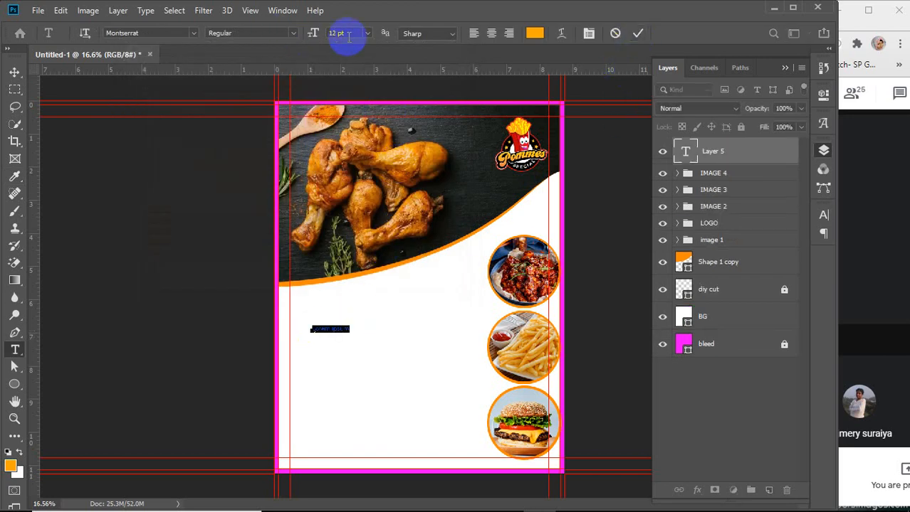
pyautogui.press('Up')
pyautogui.press('Up')
pyautogui.press('Up')
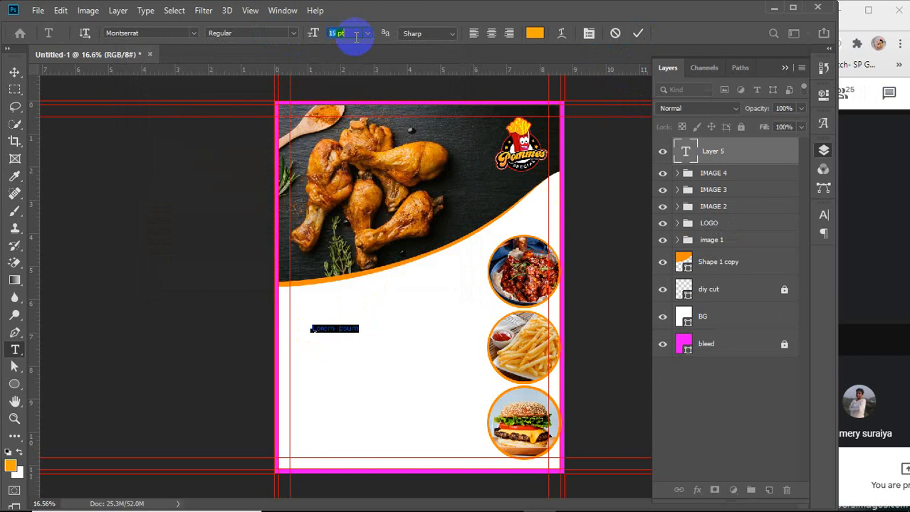
pyautogui.click(638, 33)
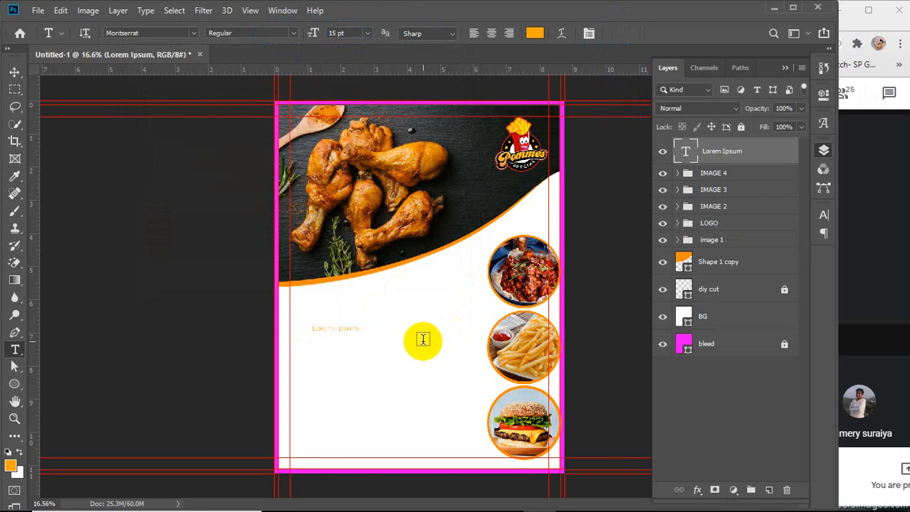
pyautogui.press('v')
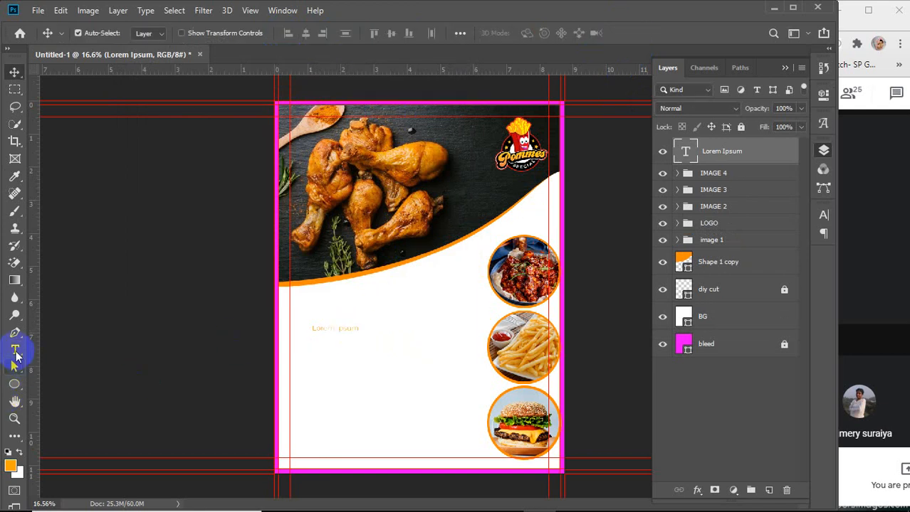
# Change the Lorem Ipsum text to Montserrat Bold
pyautogui.click(685, 152)
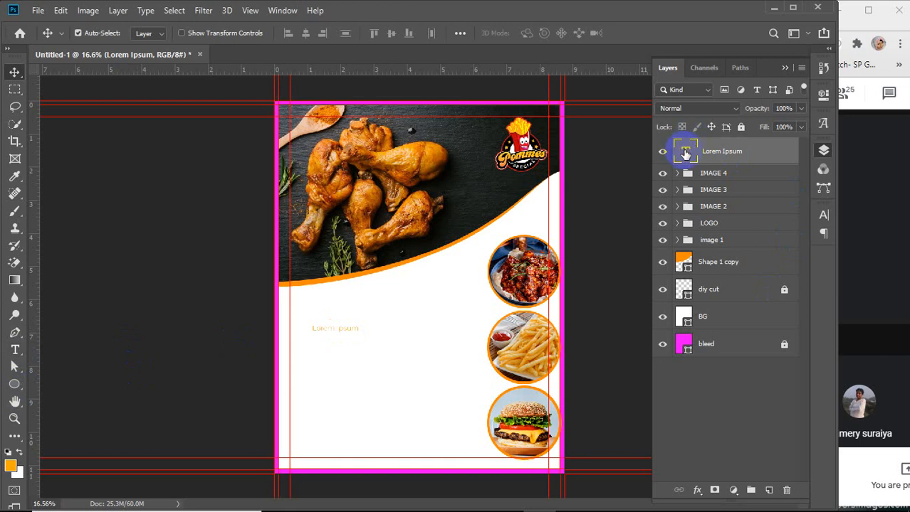
pyautogui.doubleClick(684, 152)
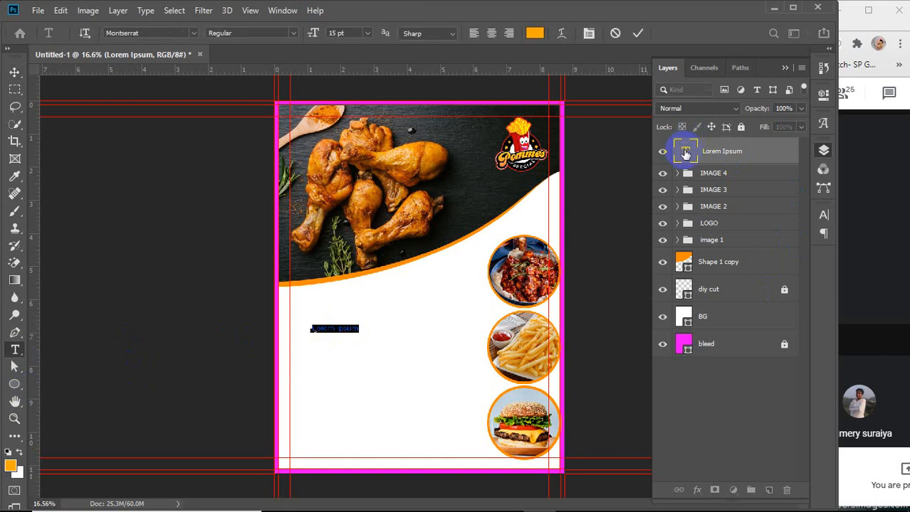
pyautogui.click(294, 33)
pyautogui.click(235, 174)
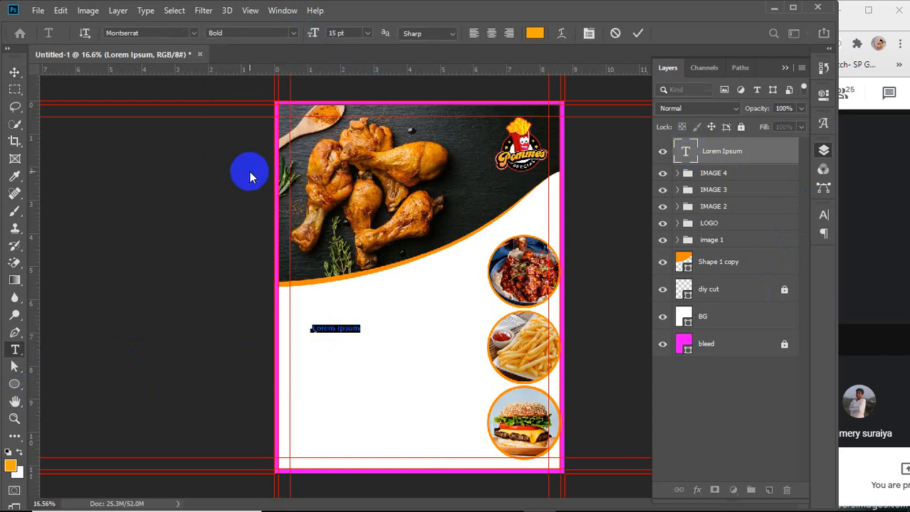
# Commit the heading text and move the Lorem Ipsum heading up to sit just below the orange curve
pyautogui.click(637, 33)
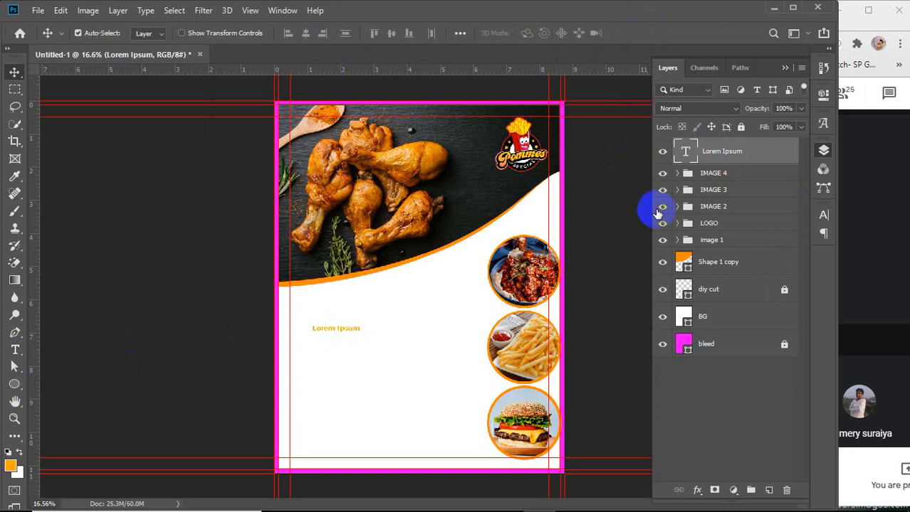
pyautogui.click(694, 155)
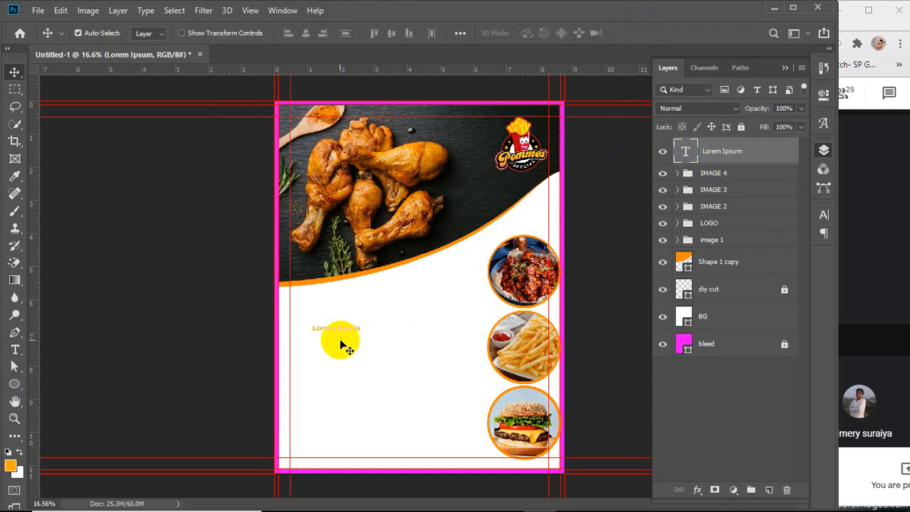
pyautogui.scroll(2, 332, 335)
pyautogui.scroll(1, 332, 335)
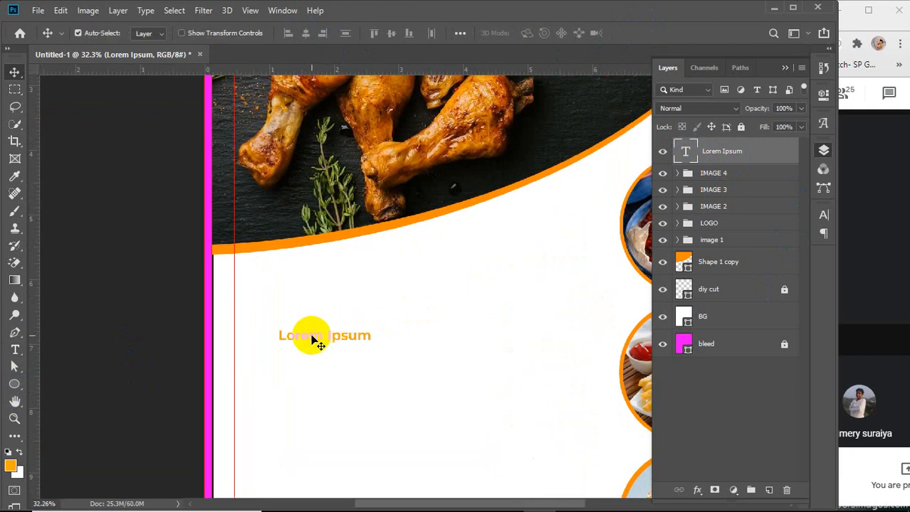
pyautogui.moveTo(312, 336); pyautogui.dragTo(281, 278)
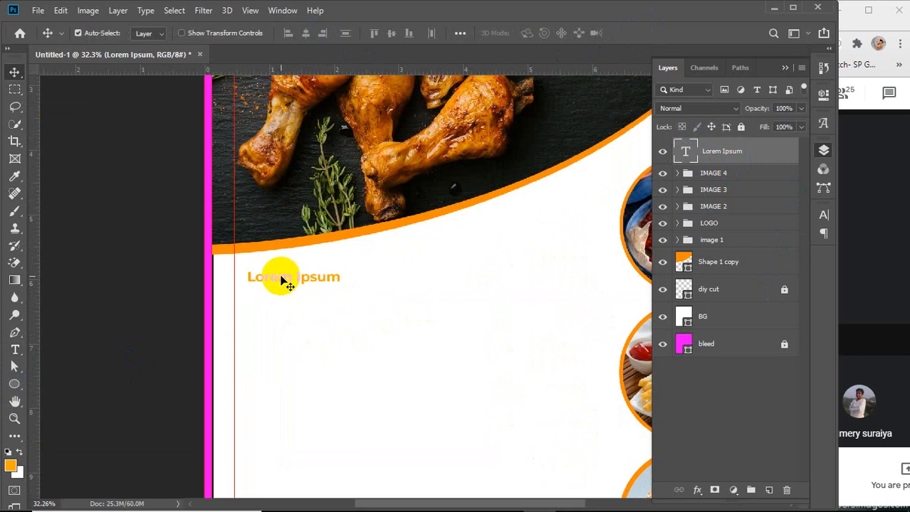
# Scale the Lorem Ipsum heading up with Free Transform and apply the transformation
pyautogui.hotkey('ctrl', 't')
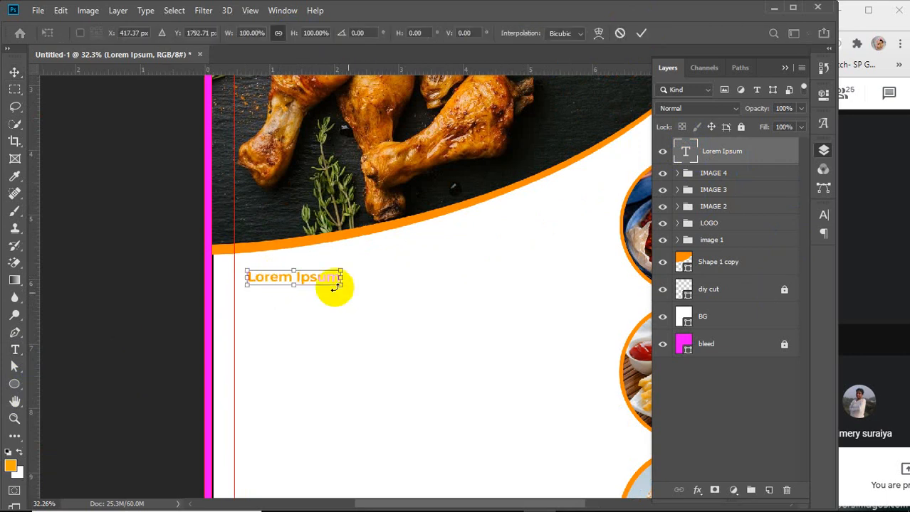
pyautogui.moveTo(341, 278); pyautogui.dragTo(425, 295)
pyautogui.click(641, 33)
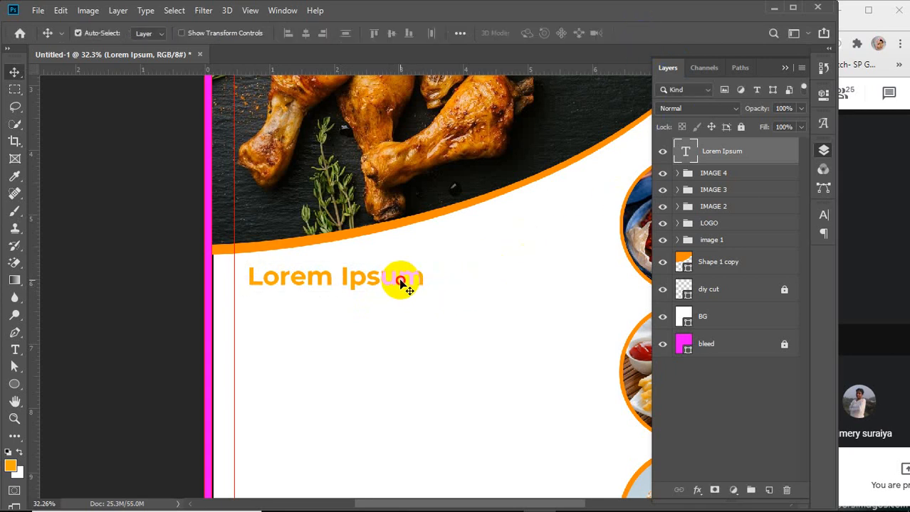
# Select the heading text with the Type tool and set its size to 30 pt
pyautogui.scroll(-2, 349, 326)
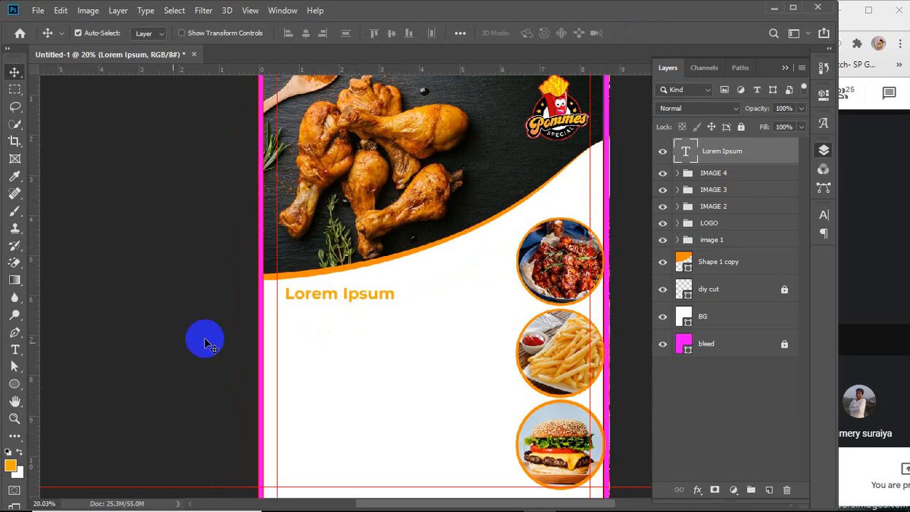
pyautogui.click(15, 350)
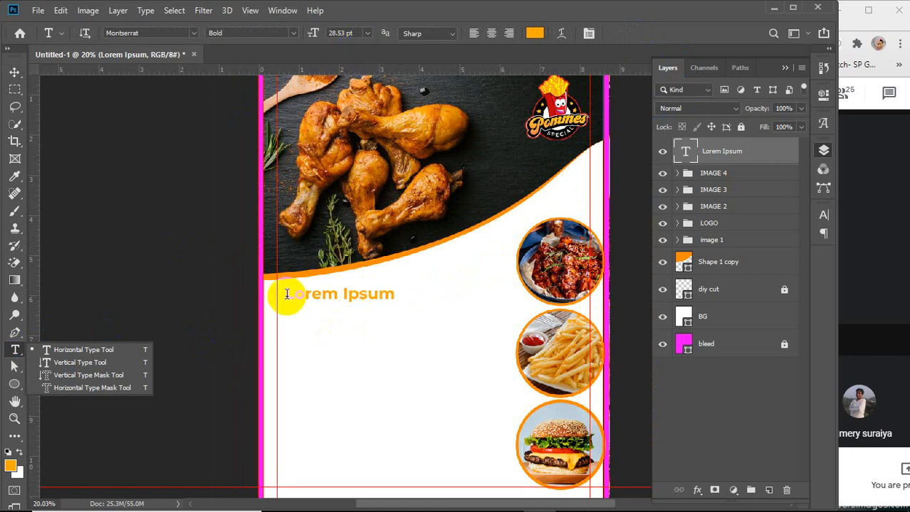
pyautogui.moveTo(284, 296); pyautogui.dragTo(457, 295)
pyautogui.click(348, 34)
pyautogui.press('Down')
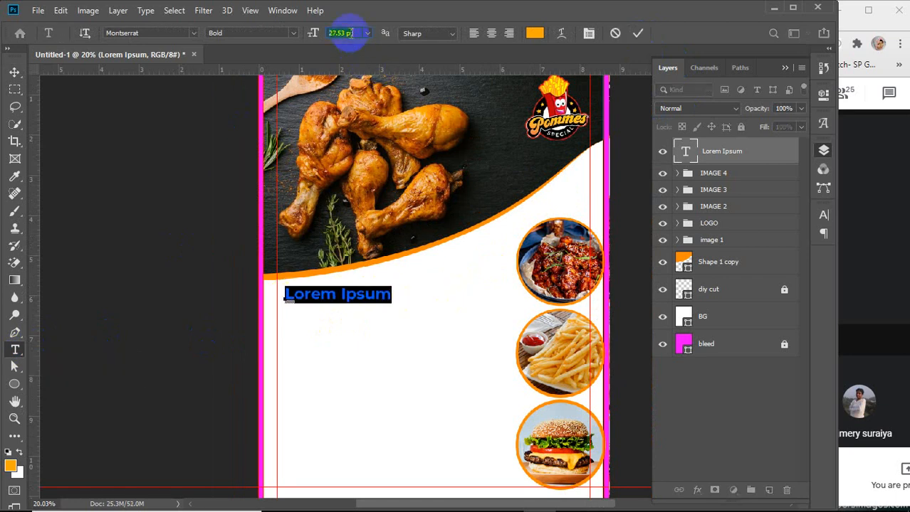
pyautogui.write('29')
pyautogui.press('Return')
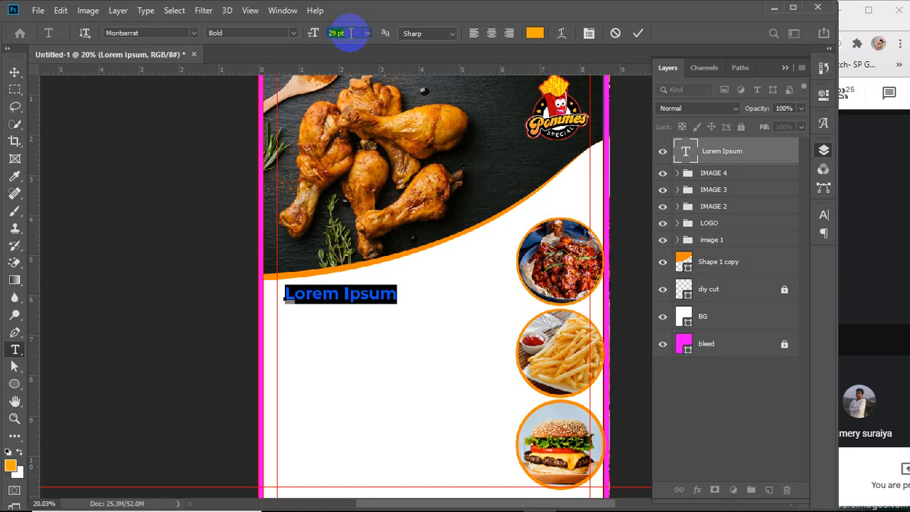
pyautogui.press('Up')
pyautogui.press('Up')
pyautogui.press('Down')
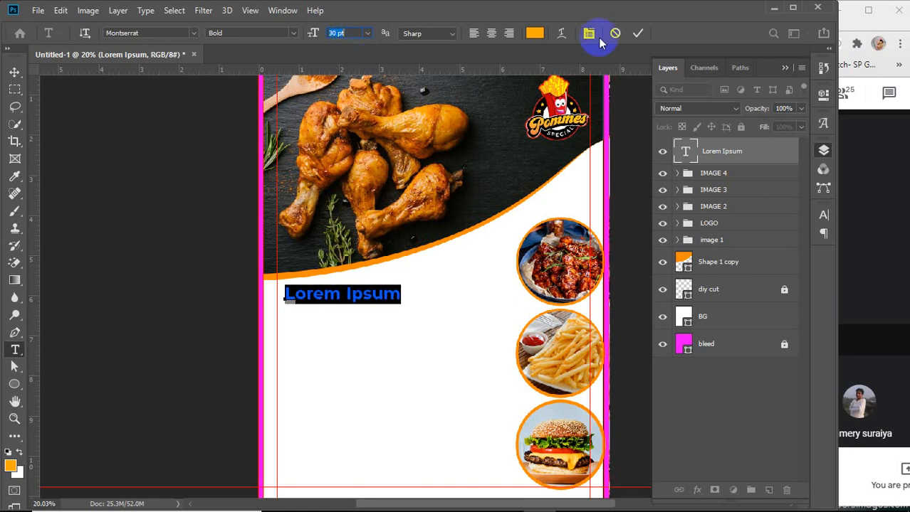
pyautogui.click(636, 32)
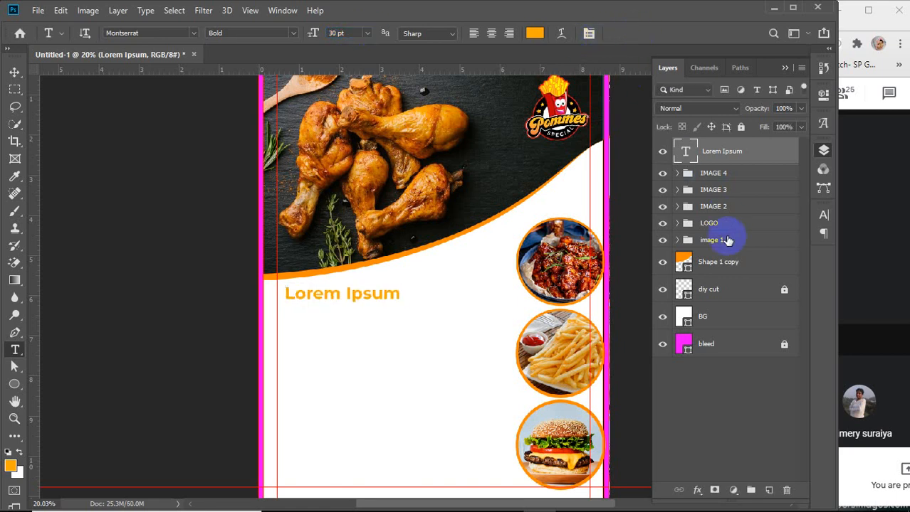
# Create a 9 pt paragraph text box filled with placeholder text below the heading, adjusting the box height
pyautogui.click(741, 386)
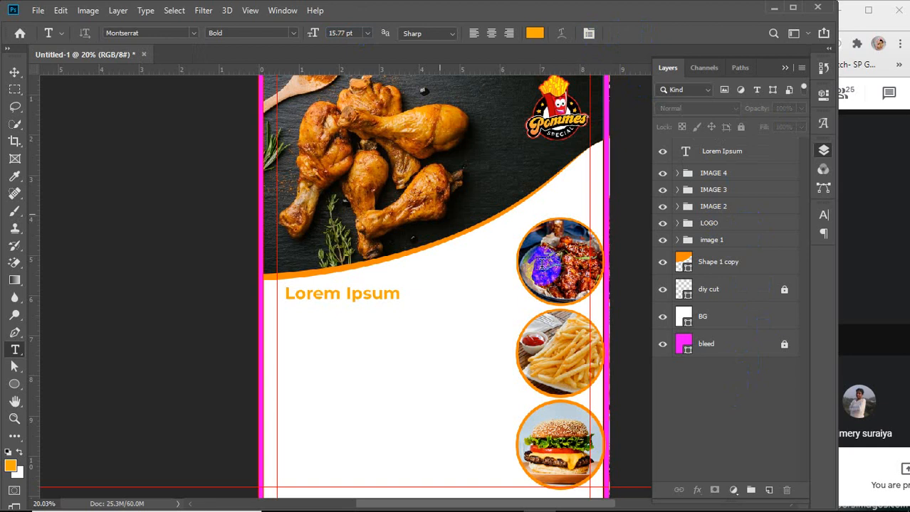
pyautogui.click(368, 35)
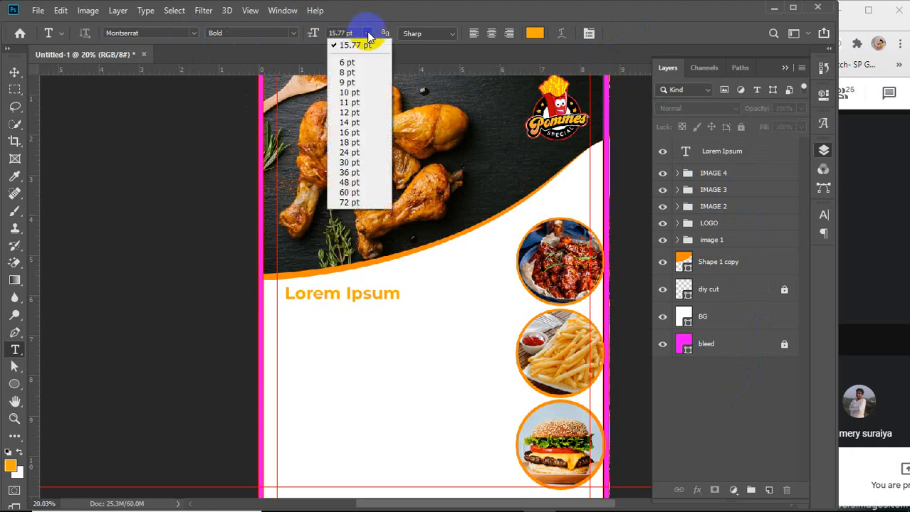
pyautogui.click(356, 84)
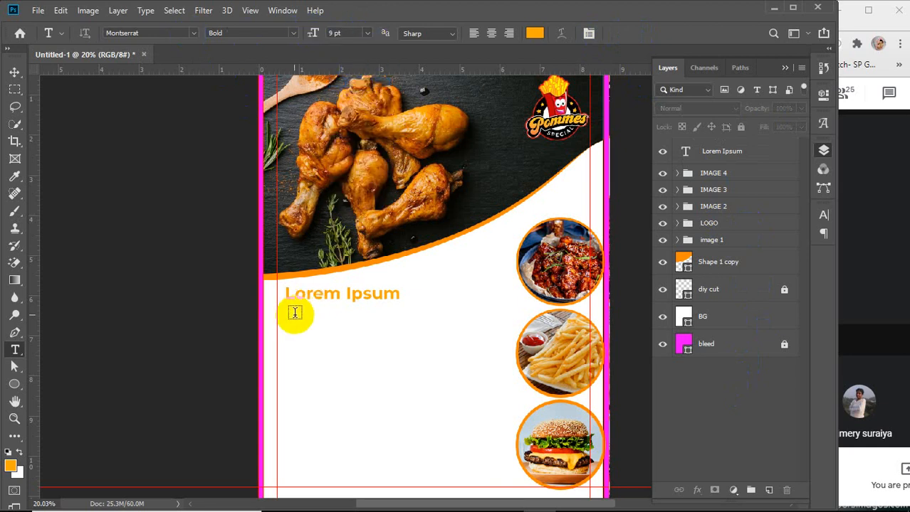
pyautogui.moveTo(285, 311); pyautogui.dragTo(470, 351)
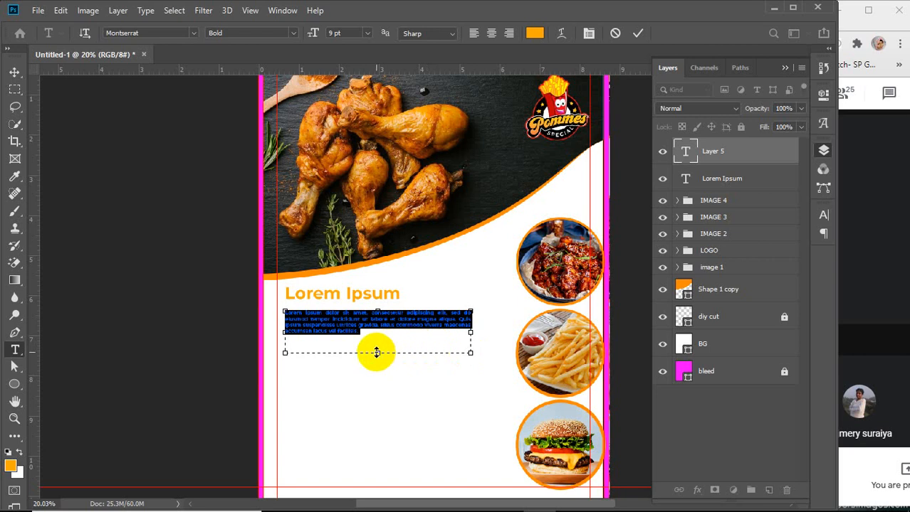
pyautogui.moveTo(375, 352); pyautogui.dragTo(375, 338)
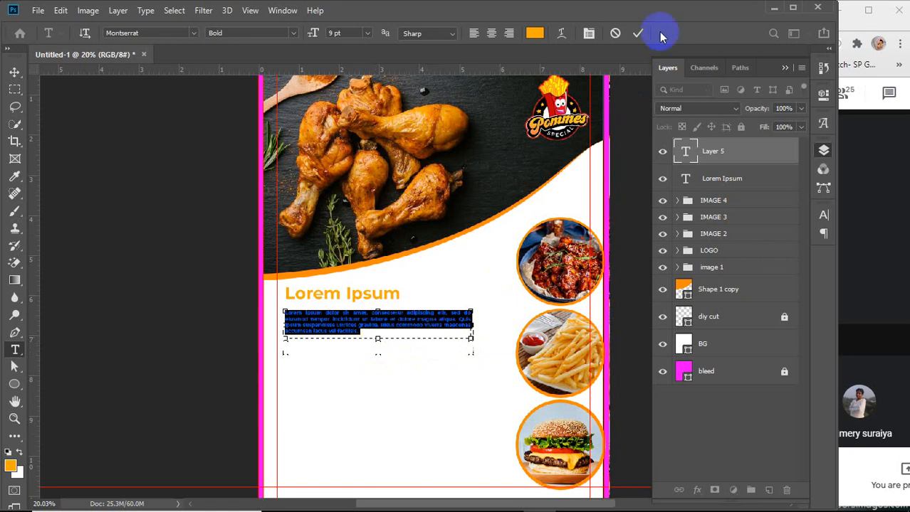
pyautogui.click(639, 34)
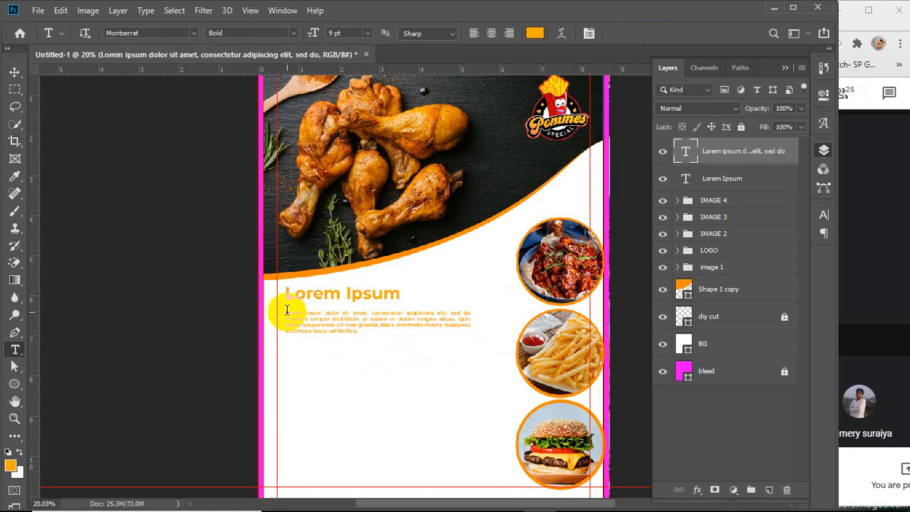
# Select the paragraph text and change its colour to black (000000)
pyautogui.moveTo(283, 312); pyautogui.dragTo(404, 339)
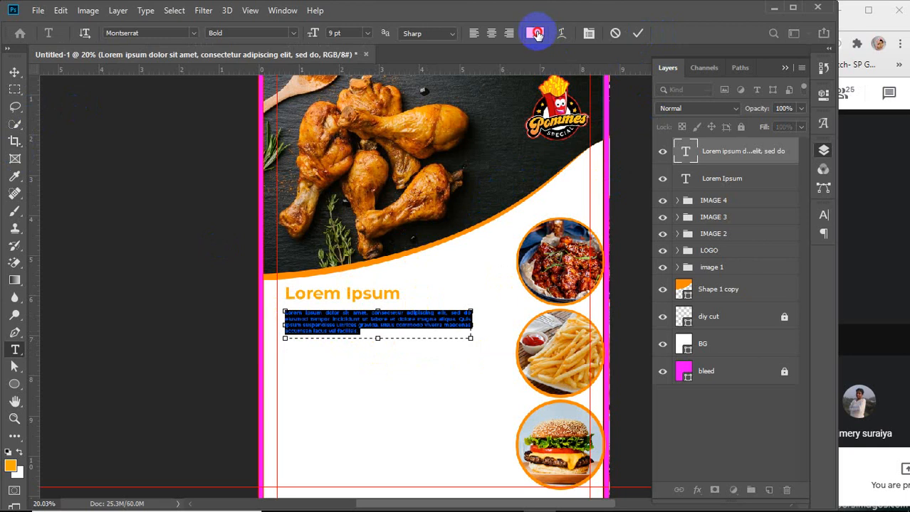
pyautogui.click(534, 33)
pyautogui.click(276, 136)
pyautogui.moveTo(276, 136); pyautogui.dragTo(298, 258)
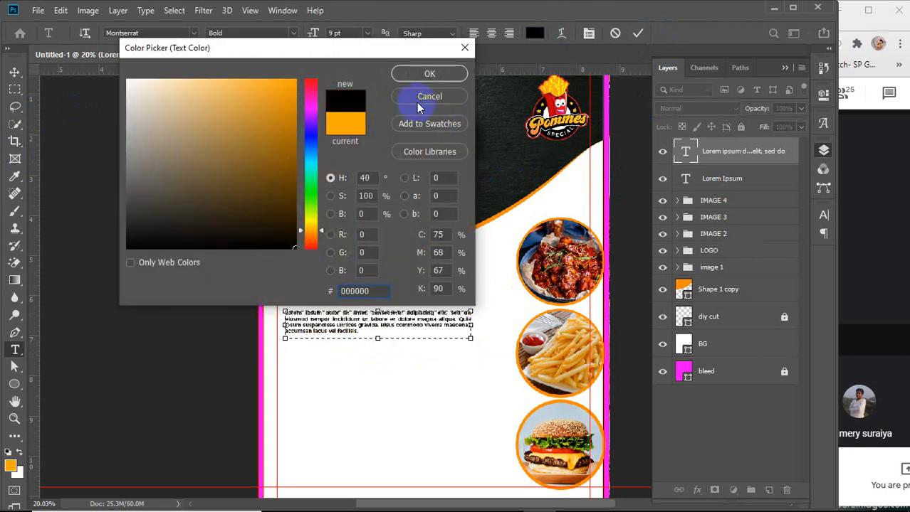
pyautogui.click(410, 75)
pyautogui.click(14, 72)
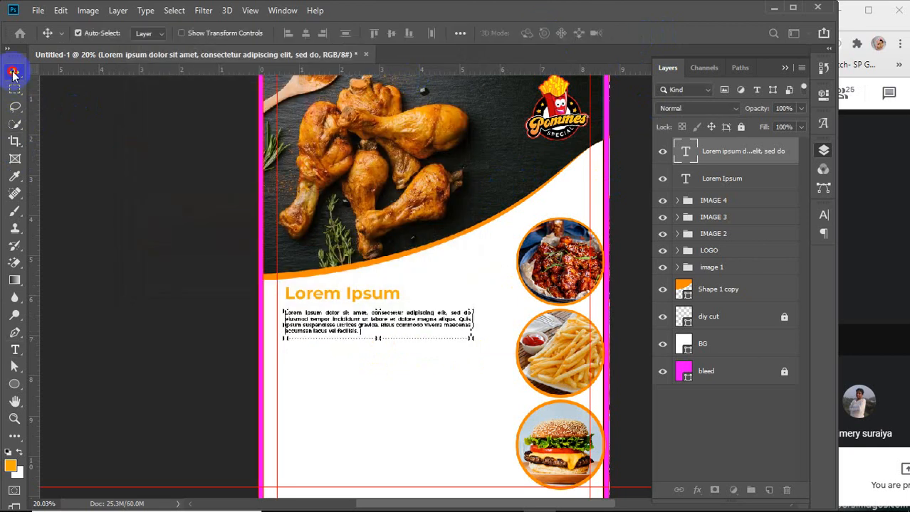
# Select both text layers and align their left edges
pyautogui.scroll(-2, 334, 283)
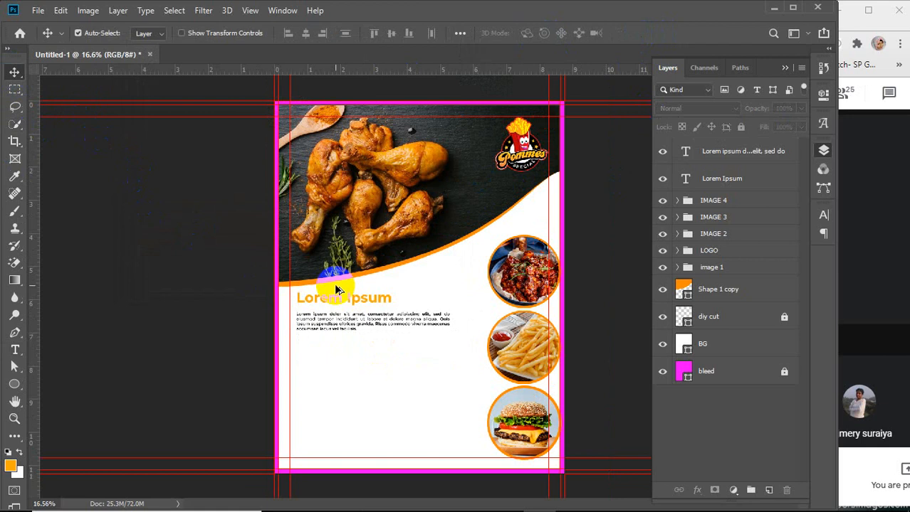
pyautogui.moveTo(329, 300); pyautogui.dragTo(329, 306)
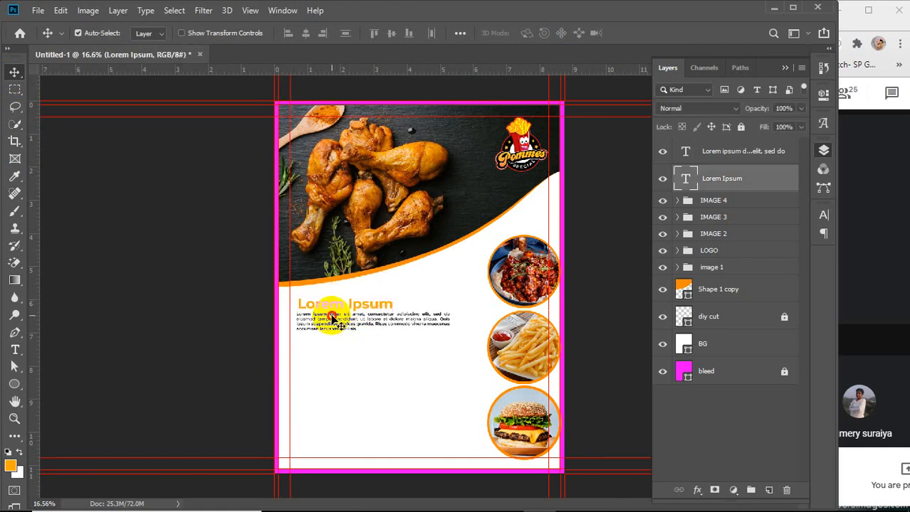
pyautogui.click(740, 151)
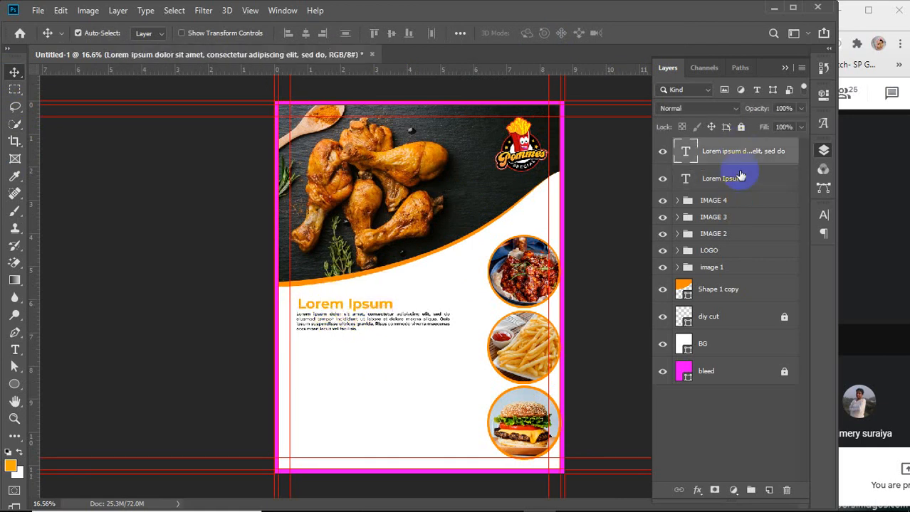
pyautogui.keyDown('ctrl'); pyautogui.click(730, 181); pyautogui.keyUp('ctrl')
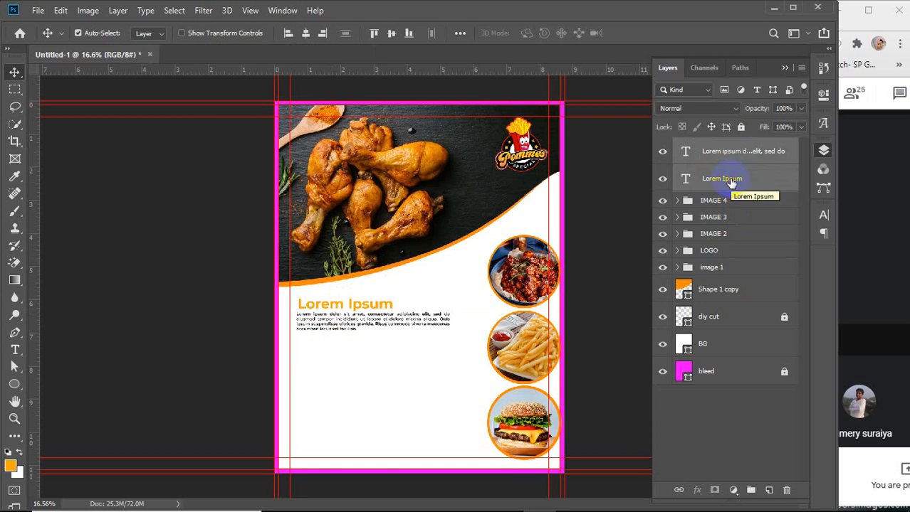
pyautogui.click(289, 36)
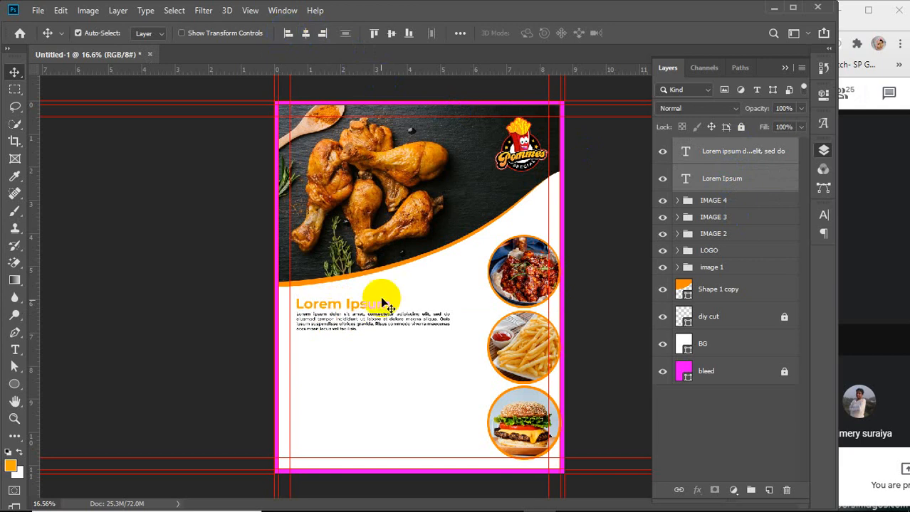
# Undo the alignment, nudge the heading, and left-align the heading and paragraph layers again
pyautogui.scroll(1, 357, 319)
pyautogui.scroll(1, 311, 306)
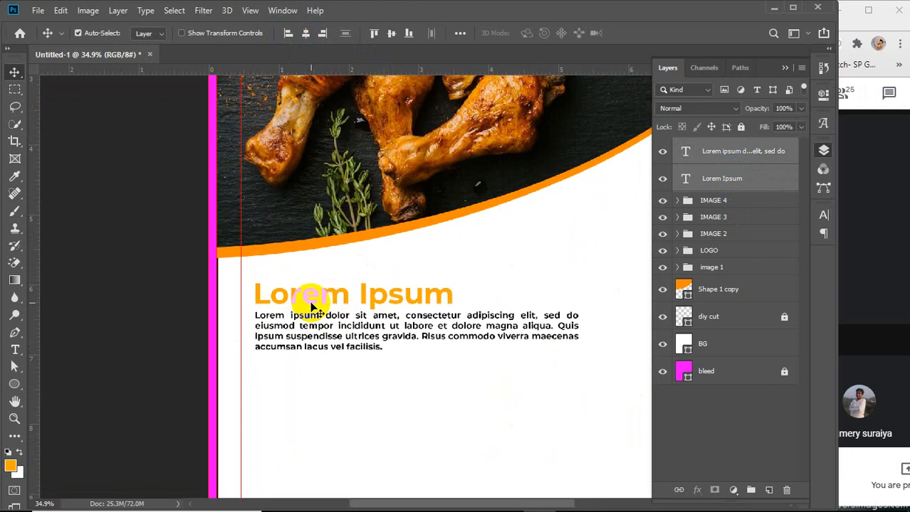
pyautogui.hotkey('ctrl', 'z')
pyautogui.click(175, 289)
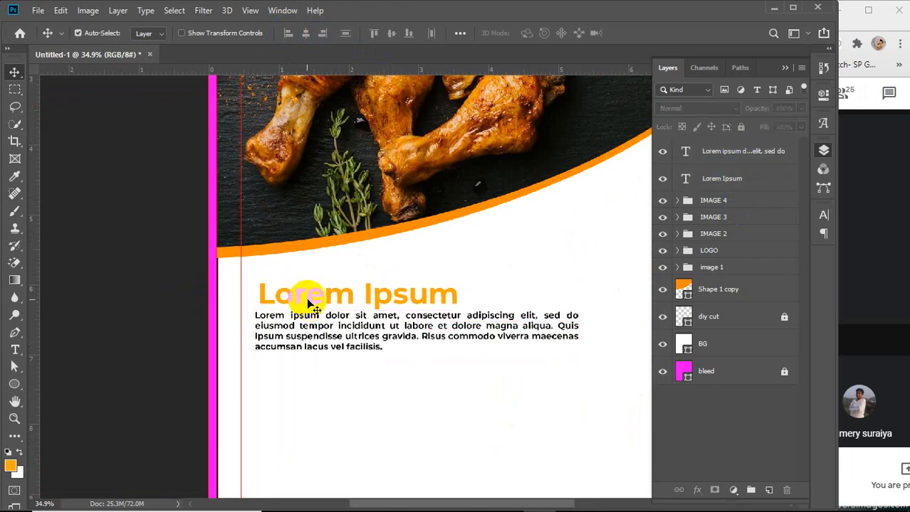
pyautogui.moveTo(295, 303); pyautogui.dragTo(321, 306)
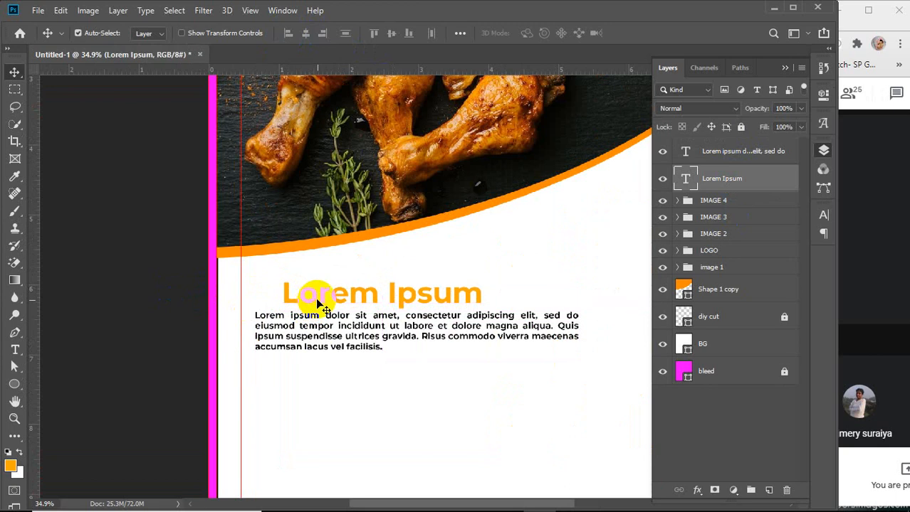
pyautogui.keyDown('shift'); pyautogui.click(334, 321); pyautogui.keyUp('shift')
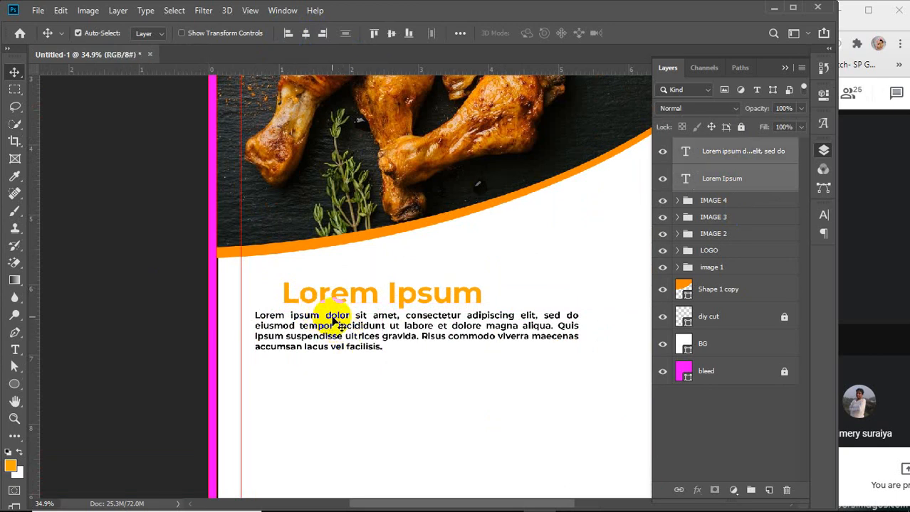
pyautogui.click(288, 33)
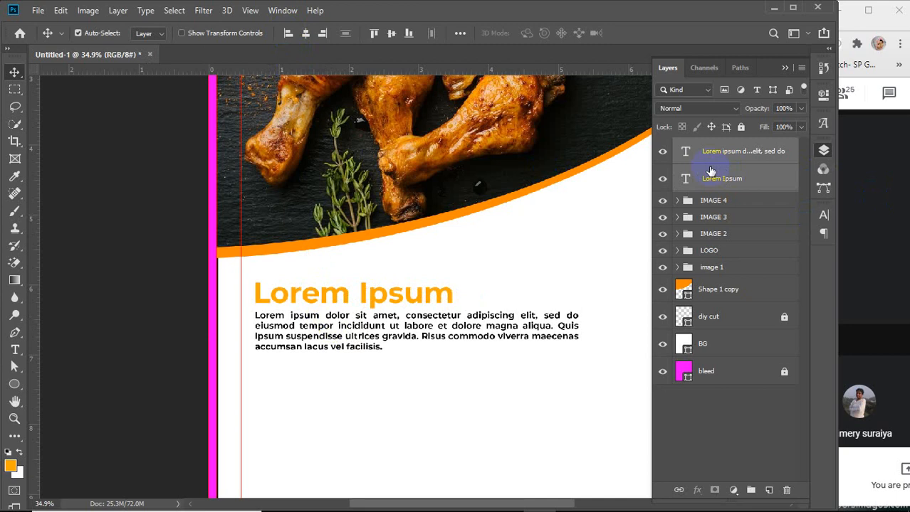
# Group the heading and paragraph text layers and name the group des
pyautogui.hotkey('ctrl', 'g')
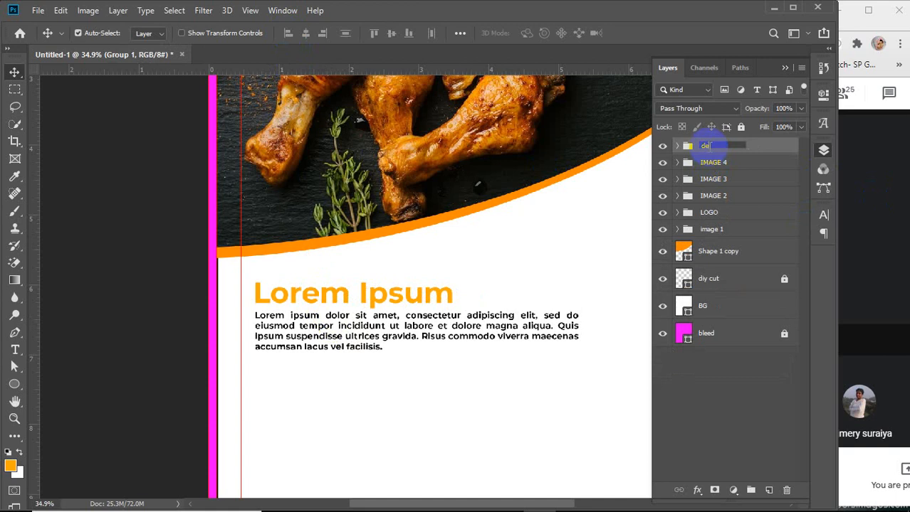
pyautogui.press('Return')
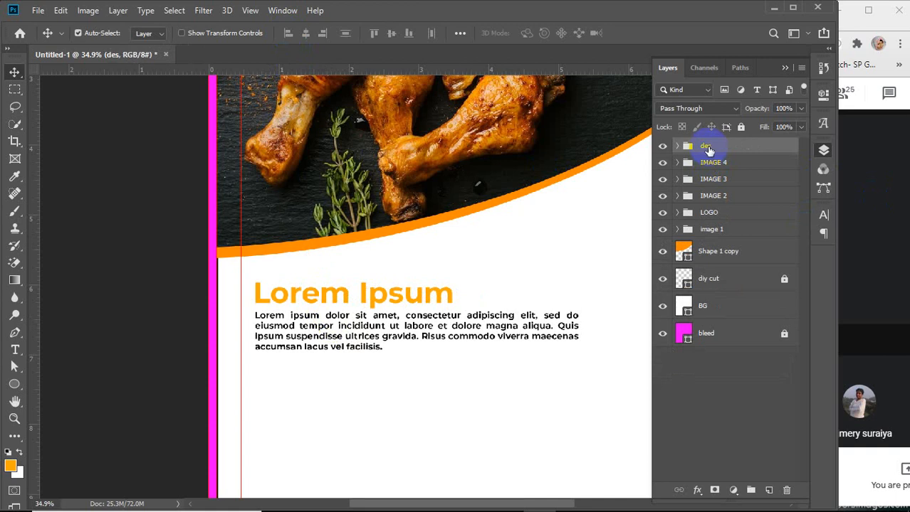
pyautogui.scroll(-3, 420, 293)
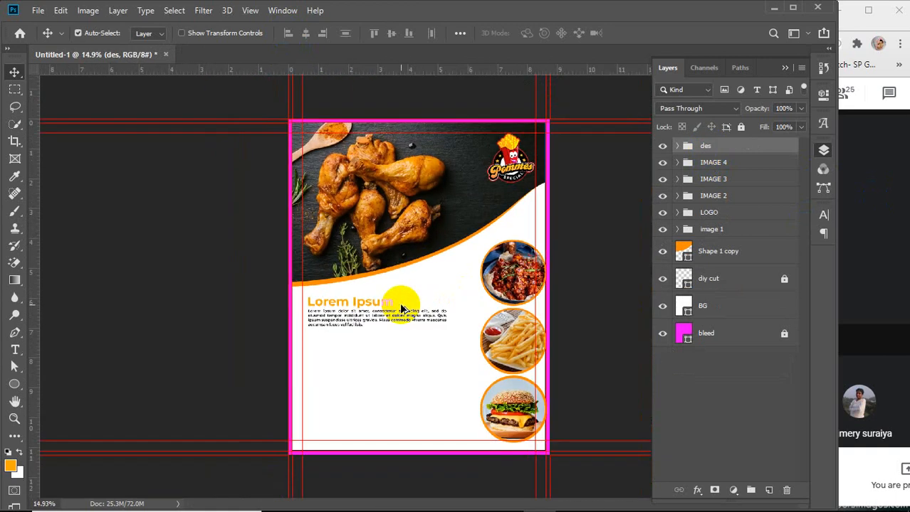
pyautogui.moveTo(378, 298); pyautogui.dragTo(376, 331)
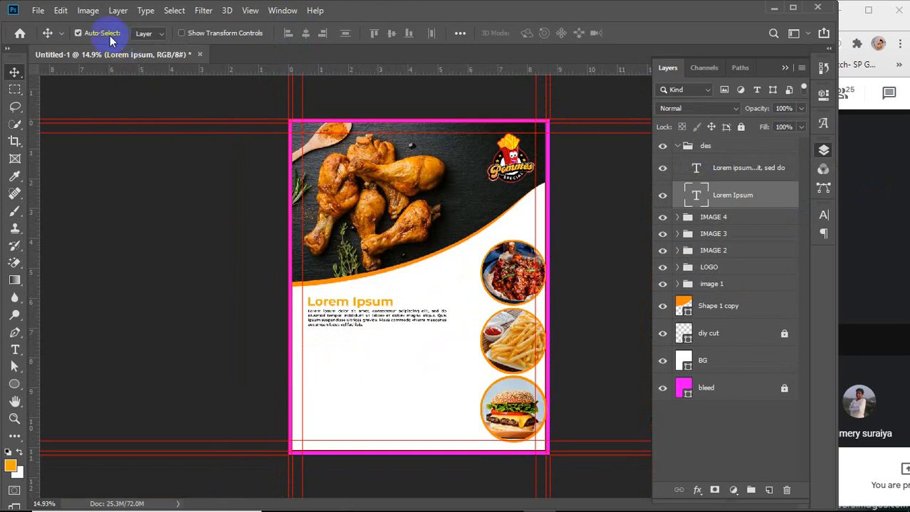
# Set the Move tool to auto-select groups and move the des text group down to the flyer's lower-left area
pyautogui.click(150, 43)
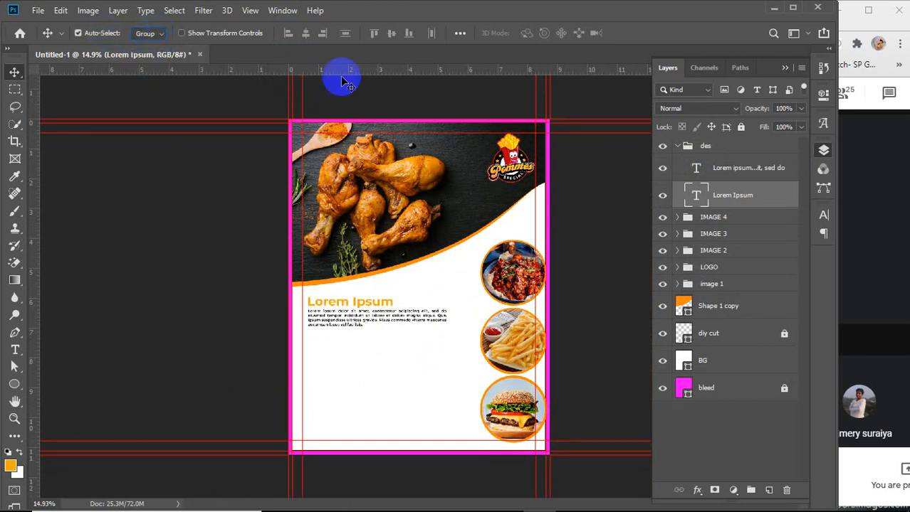
pyautogui.click(677, 146)
pyautogui.click(721, 147)
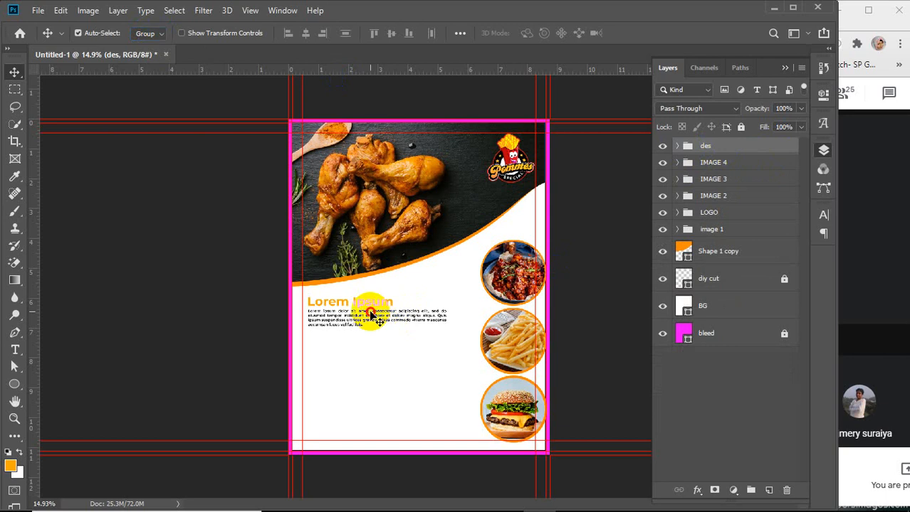
pyautogui.moveTo(370, 315); pyautogui.dragTo(366, 419)
pyautogui.scroll(3, 333, 423)
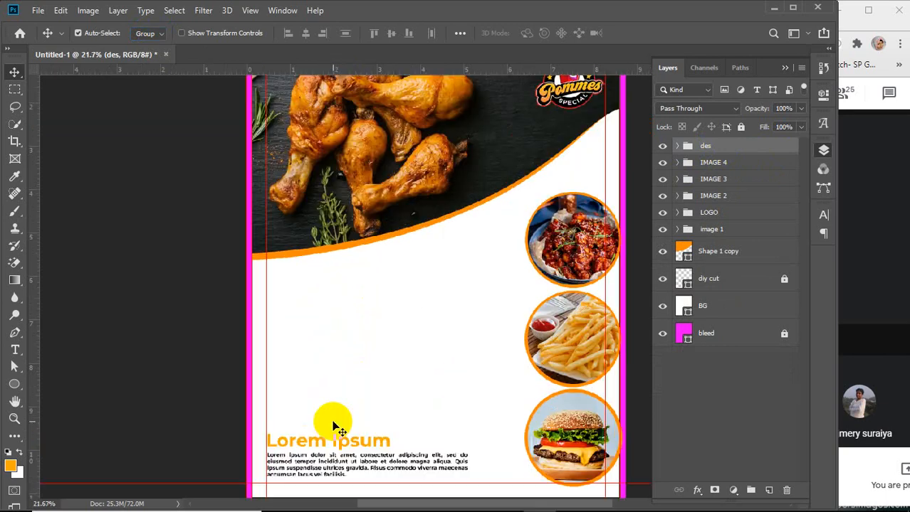
pyautogui.scroll(4, 333, 426)
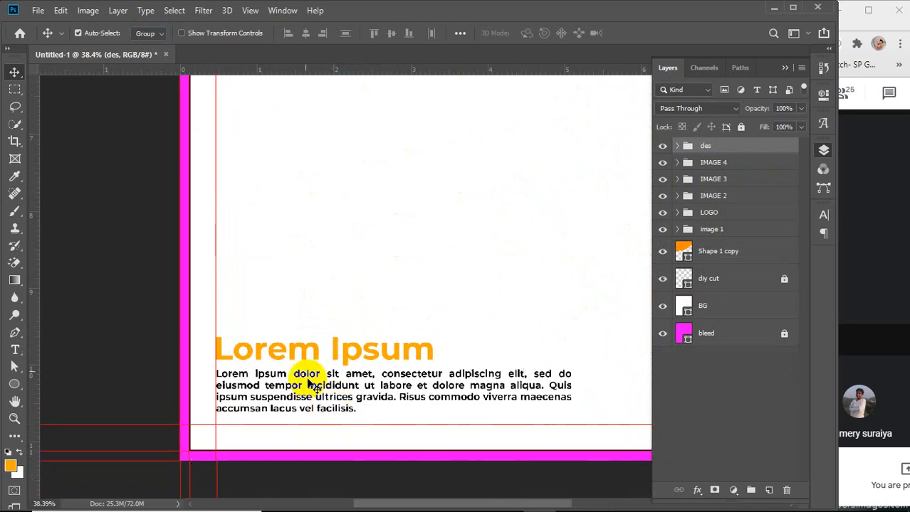
pyautogui.moveTo(318, 354)
pyautogui.mouseDown()
pyautogui.moveTo(318, 365)
pyautogui.moveTo(325, 355)
pyautogui.mouseUp()
pyautogui.scroll(-3, 325, 356)
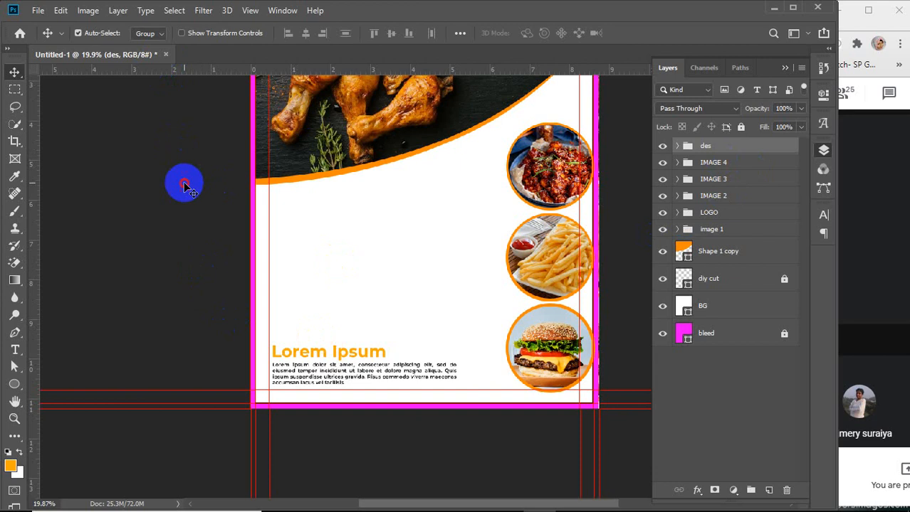
# Switch the Move tool's auto-select back to individual layers
pyautogui.click(150, 112)
pyautogui.click(147, 34)
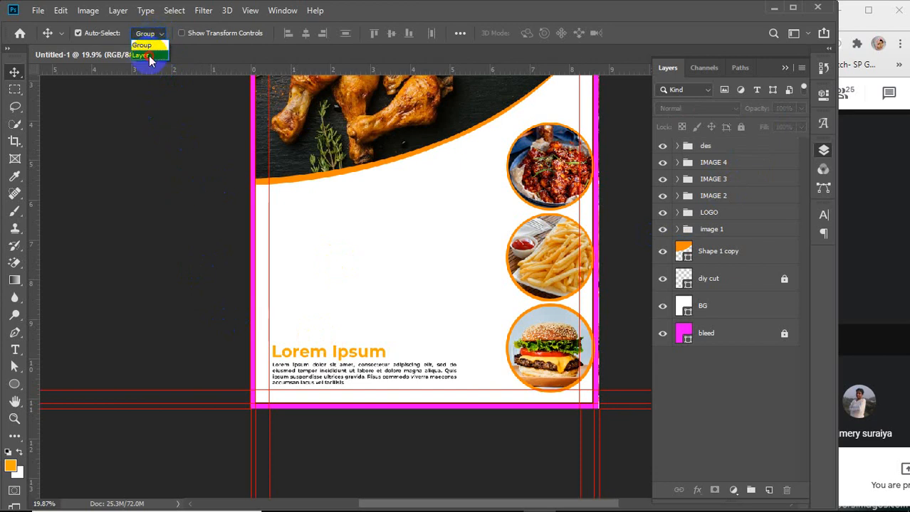
pyautogui.click(146, 55)
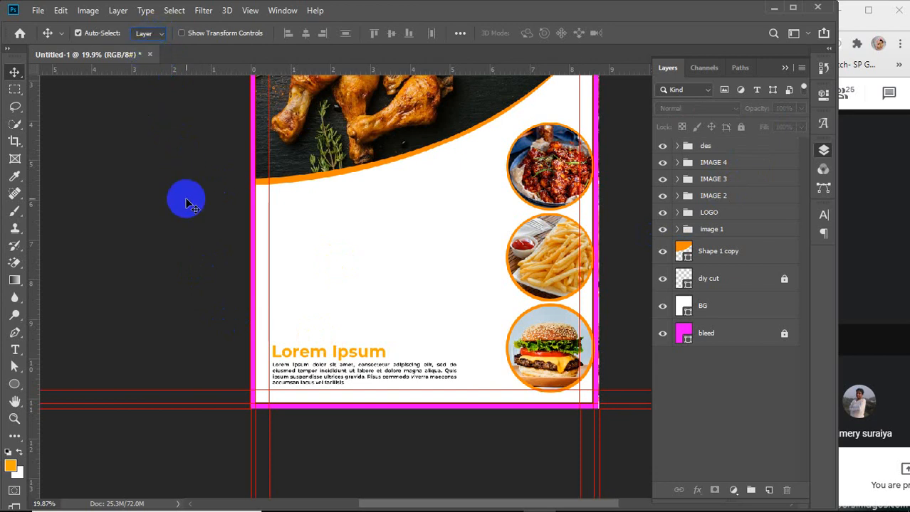
# Add a Masala Chicken text line in Montserrat SemiBold 30 pt below the curved photo edge
pyautogui.click(15, 350)
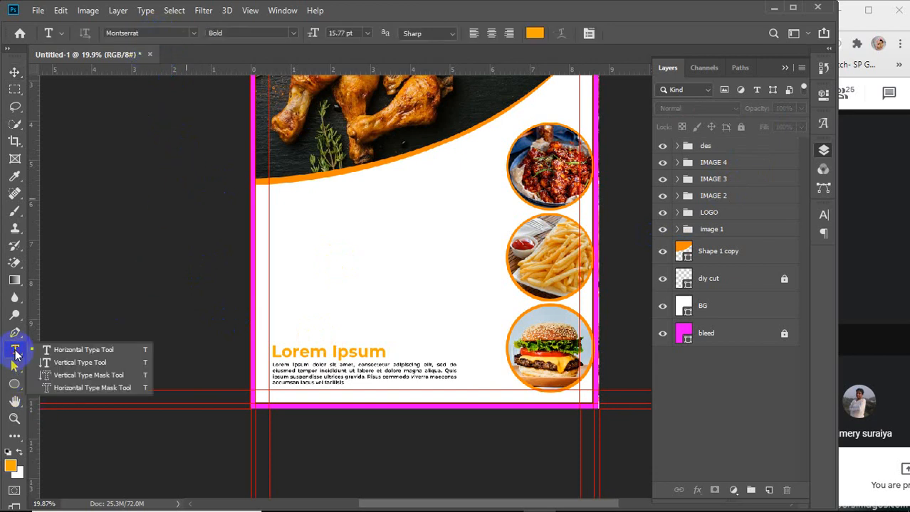
pyautogui.click(350, 33)
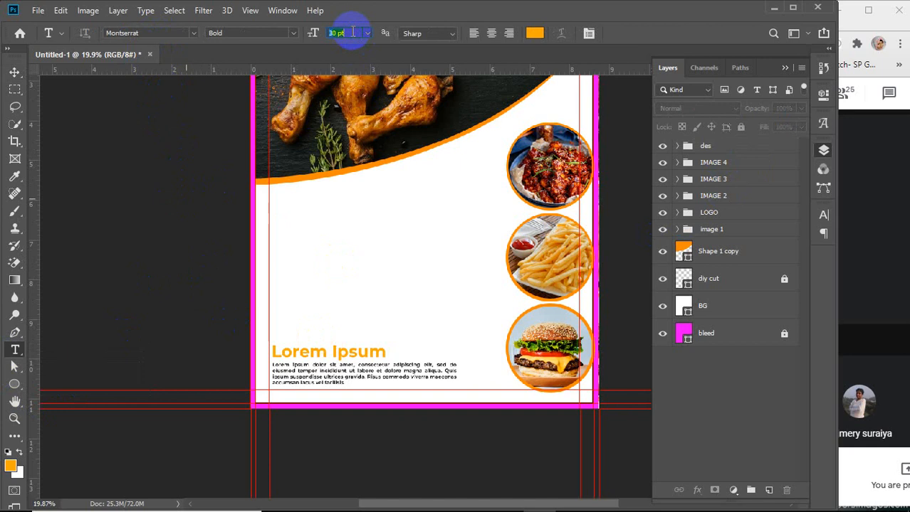
pyautogui.click(292, 33)
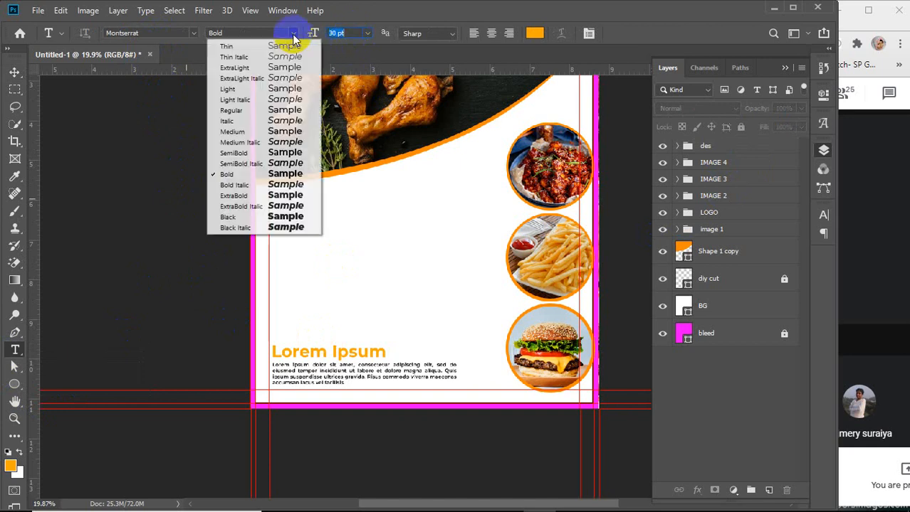
pyautogui.click(237, 153)
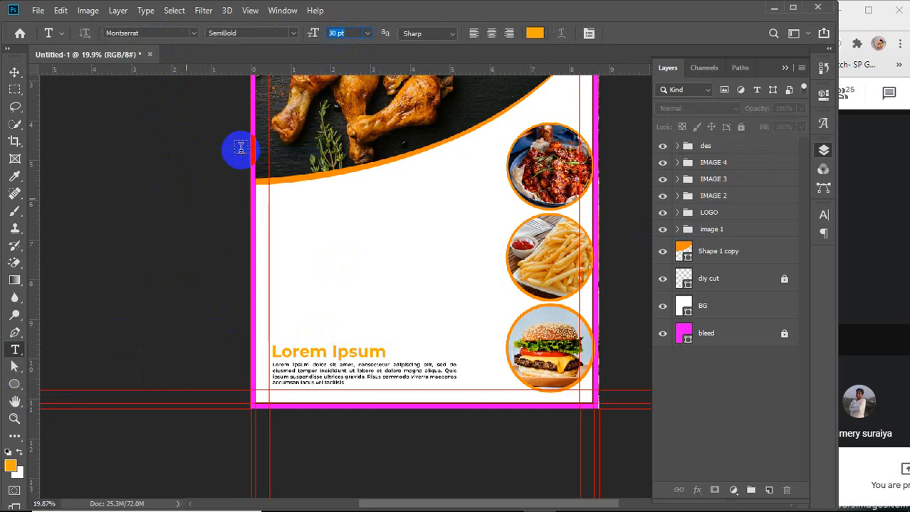
pyautogui.click(304, 235)
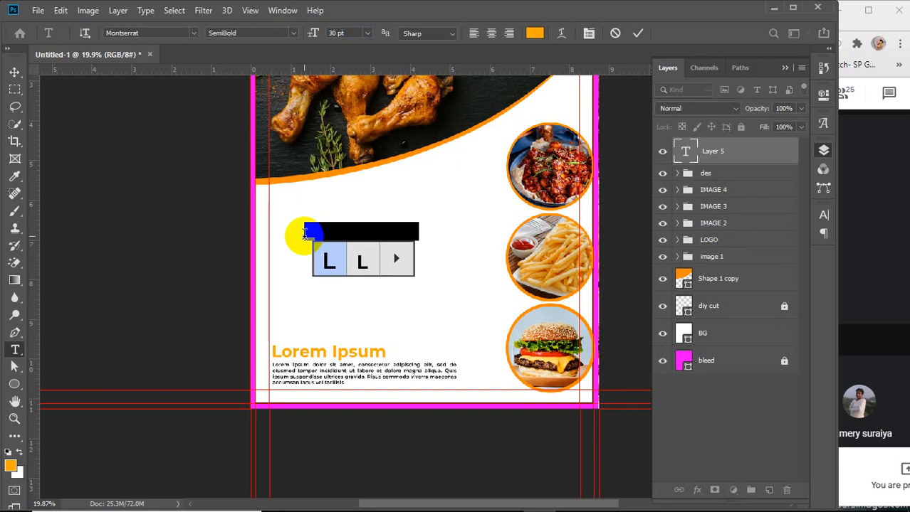
pyautogui.write('Masa')
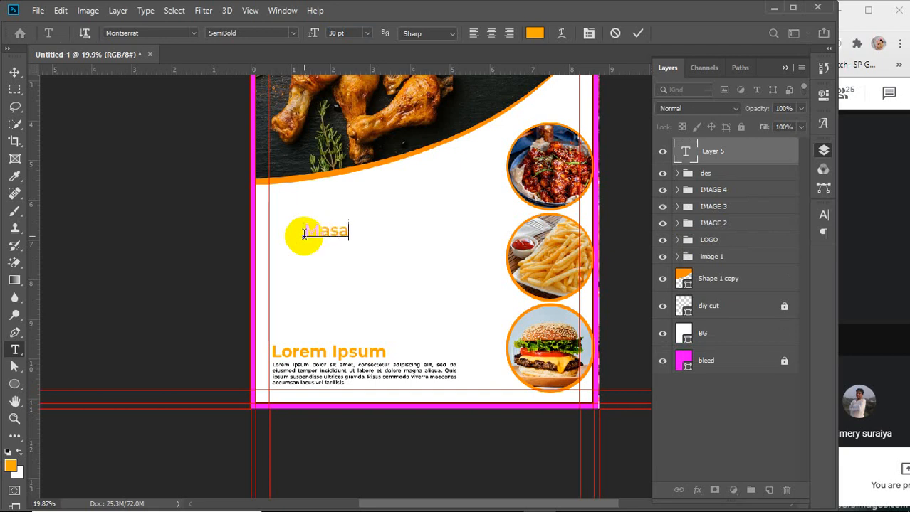
pyautogui.write('la Chicken')
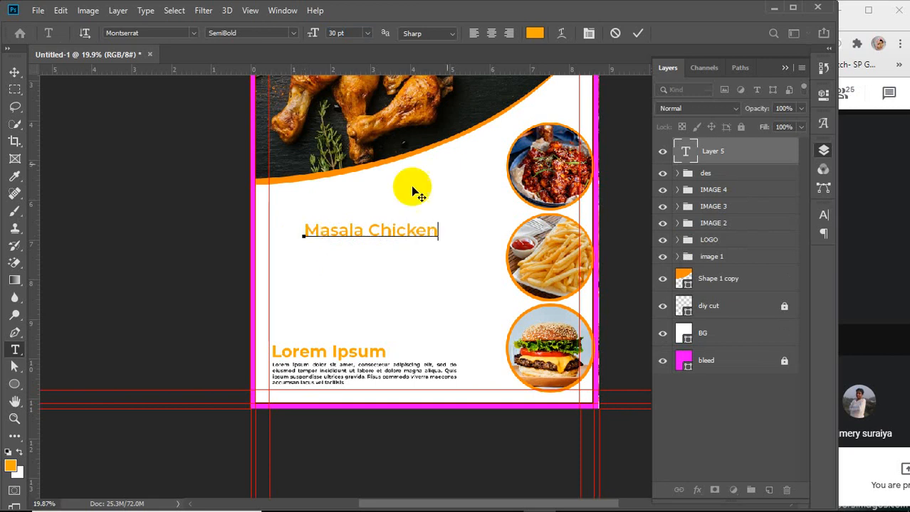
pyautogui.click(638, 33)
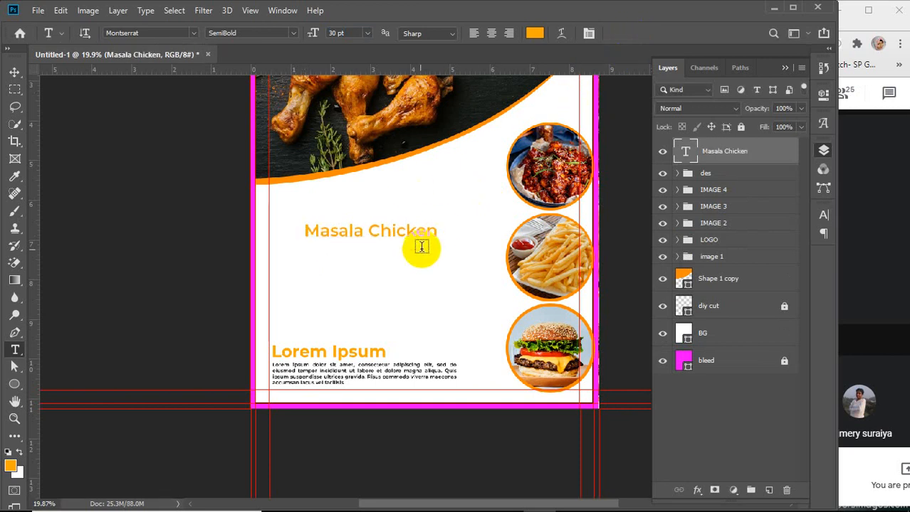
# Duplicate the Masala Chicken line twice, stacking the copies evenly below it
pyautogui.press('v')
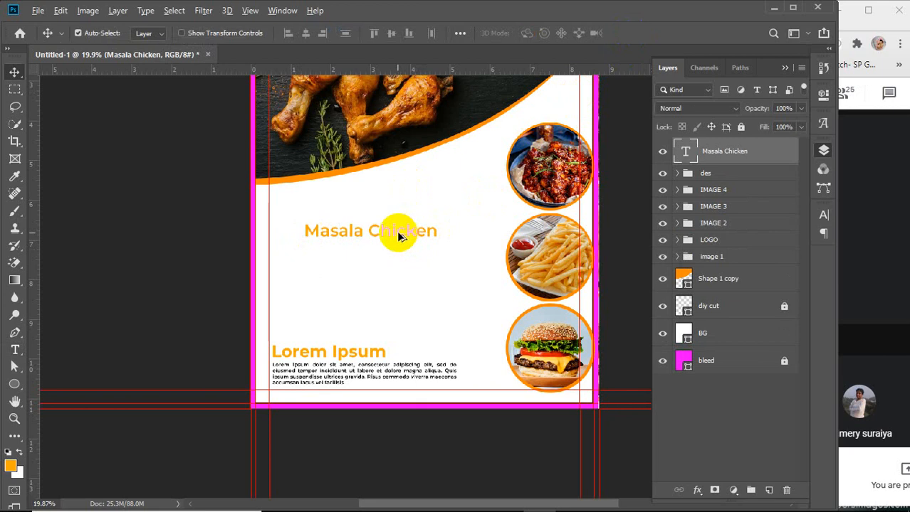
pyautogui.moveTo(399, 237); pyautogui.dragTo(400, 290)
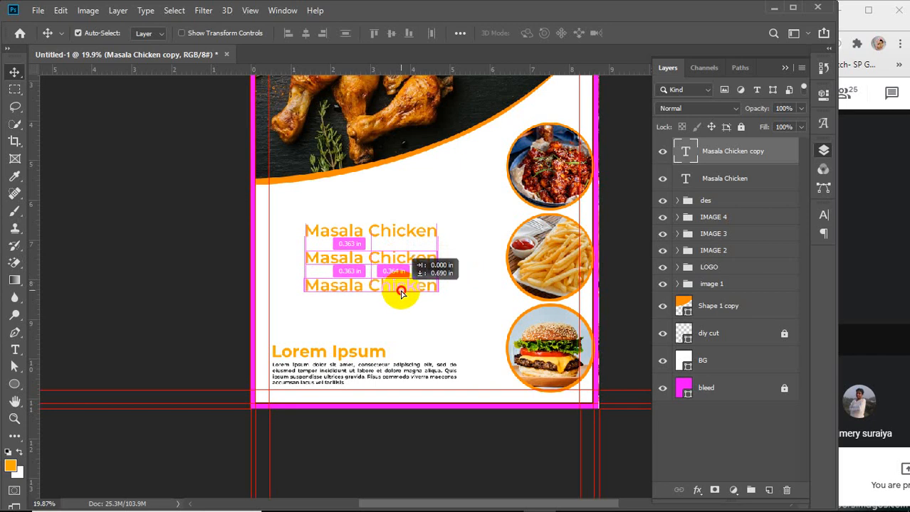
# Change the text of the second line to French Fry
pyautogui.moveTo(15, 350); pyautogui.dragTo(97, 337)
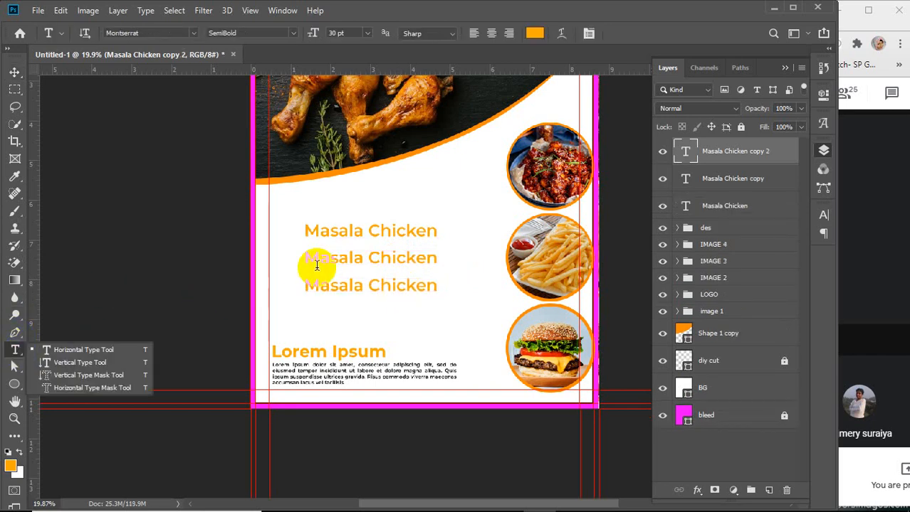
pyautogui.moveTo(305, 255); pyautogui.dragTo(439, 258)
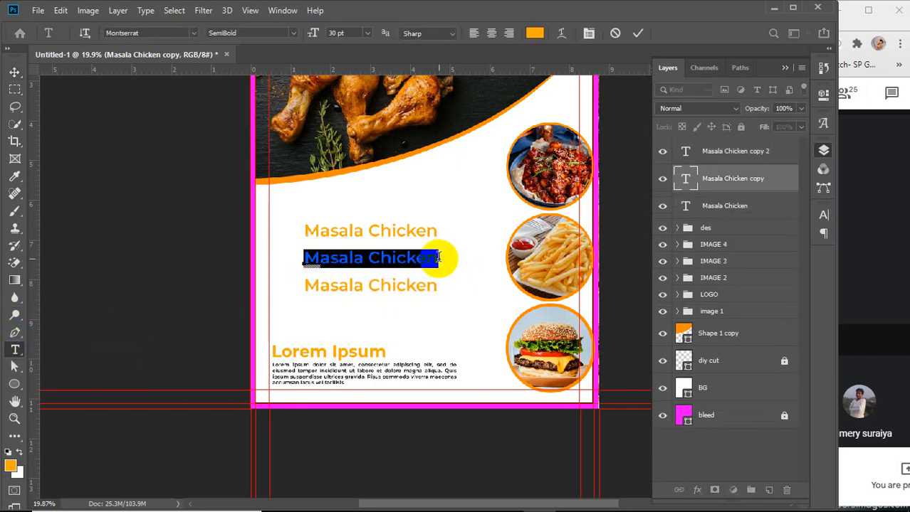
pyautogui.write('Frenc')
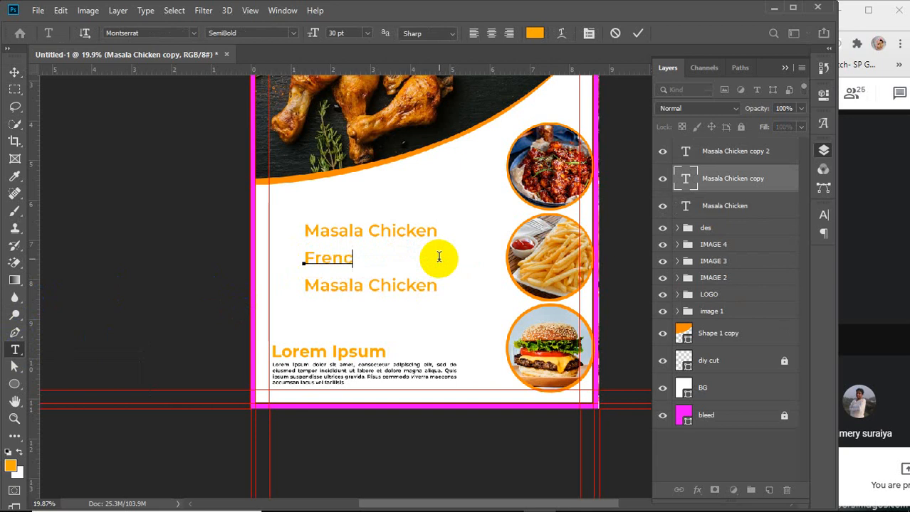
pyautogui.write('h Fry')
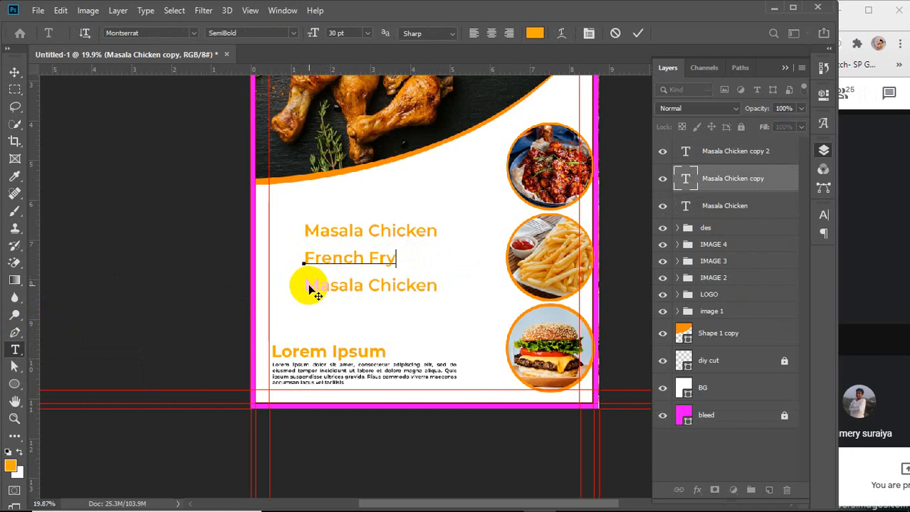
pyautogui.click(638, 33)
# Change the text of the third line to Chicken Burger
pyautogui.moveTo(305, 287); pyautogui.dragTo(462, 288)
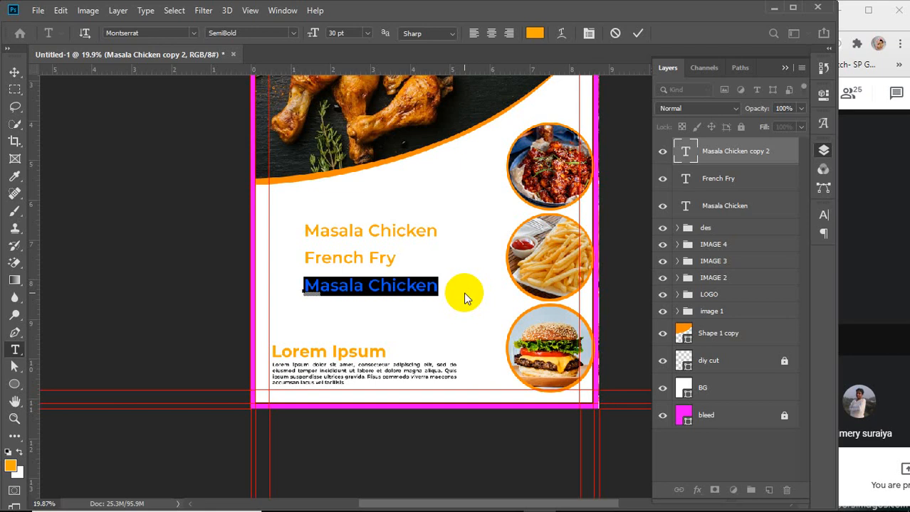
pyautogui.write('Chi')
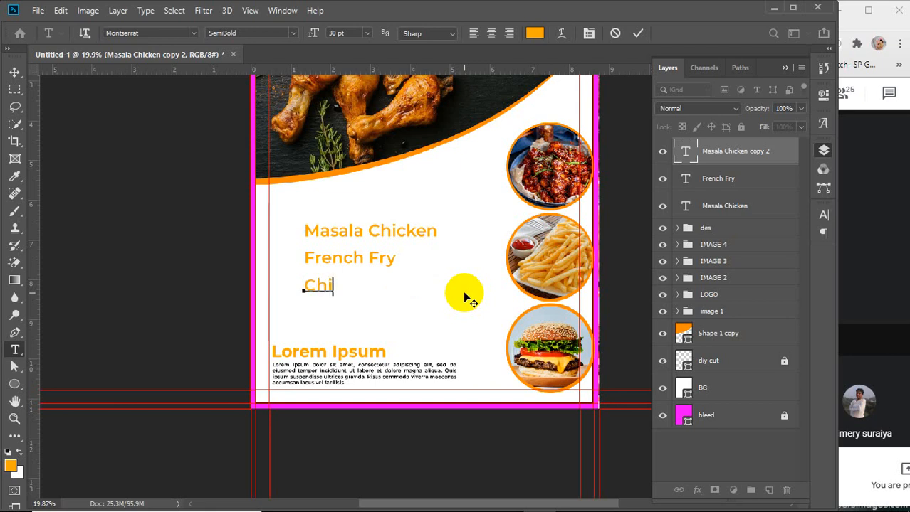
pyautogui.write('cken ')
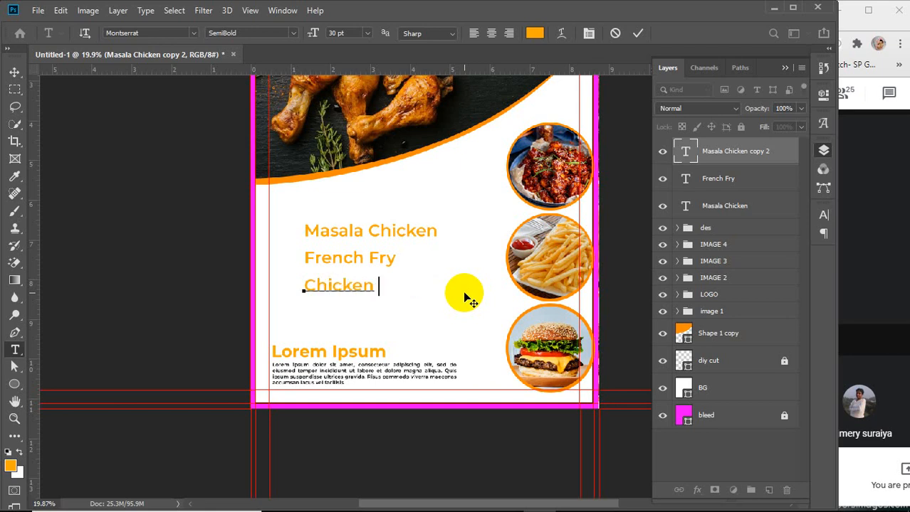
pyautogui.write('Burger')
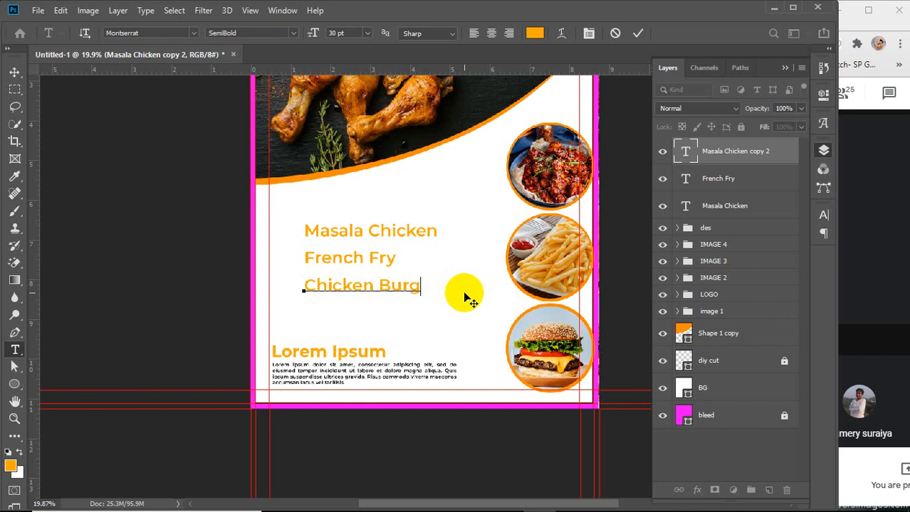
pyautogui.click(638, 33)
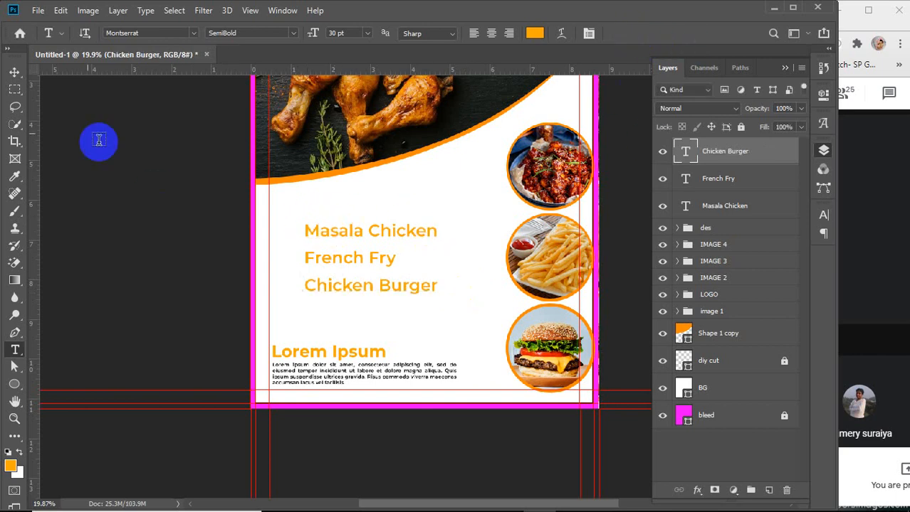
# Select the three menu item text layers and reduce their font size to 22 pt
pyautogui.click(14, 72)
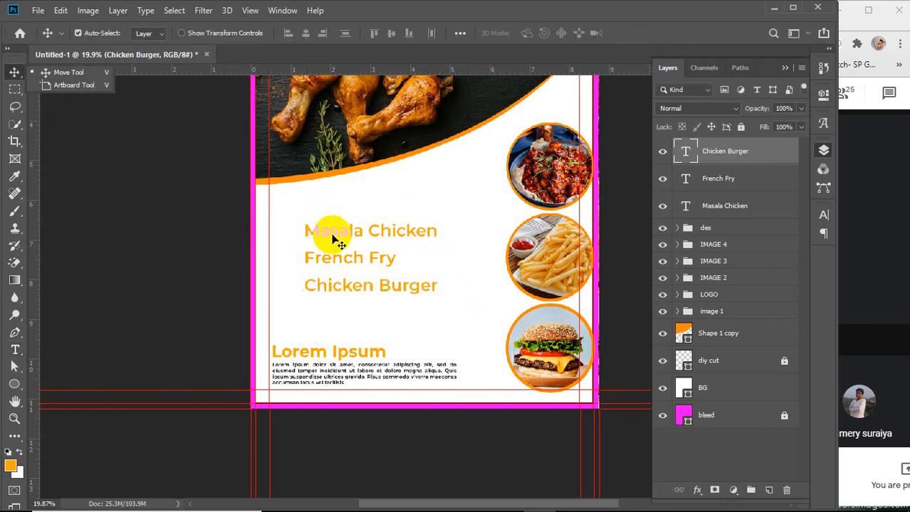
pyautogui.keyDown('shift'); pyautogui.click(331, 263); pyautogui.keyUp('shift')
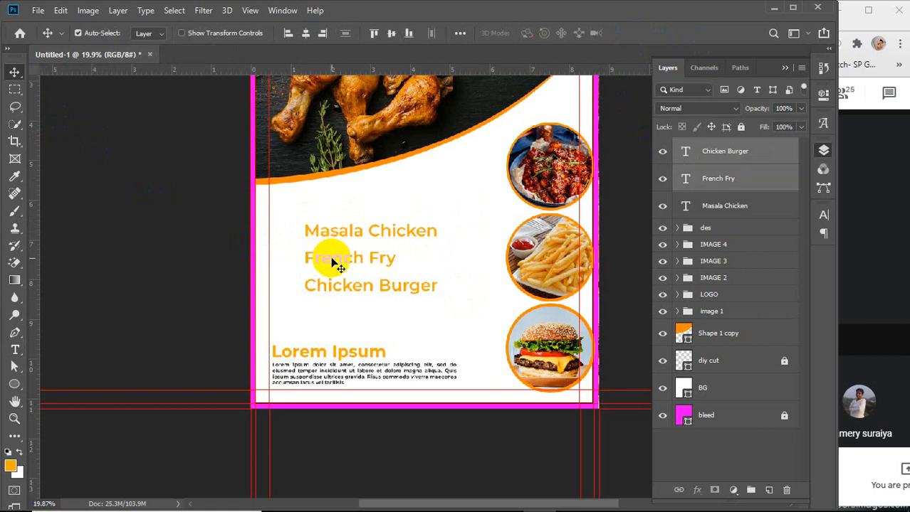
pyautogui.keyDown('shift'); pyautogui.click(330, 292); pyautogui.keyUp('shift')
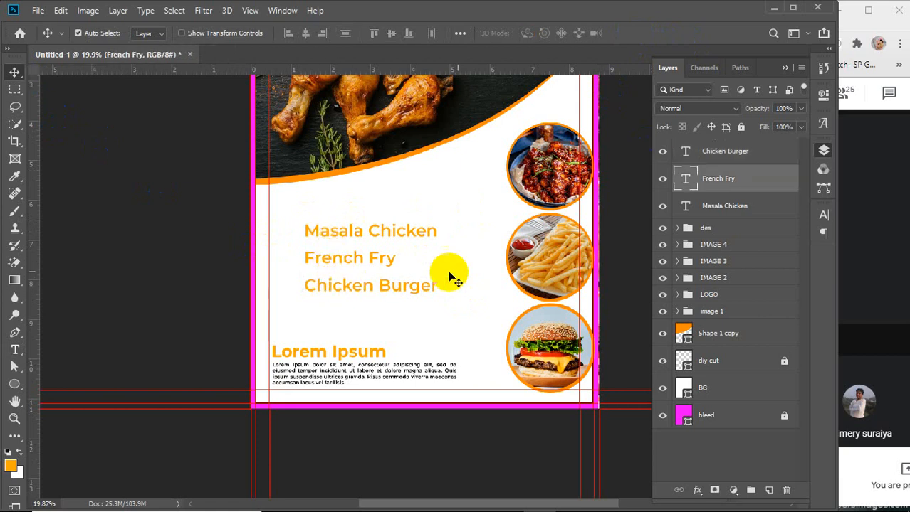
pyautogui.click(736, 155)
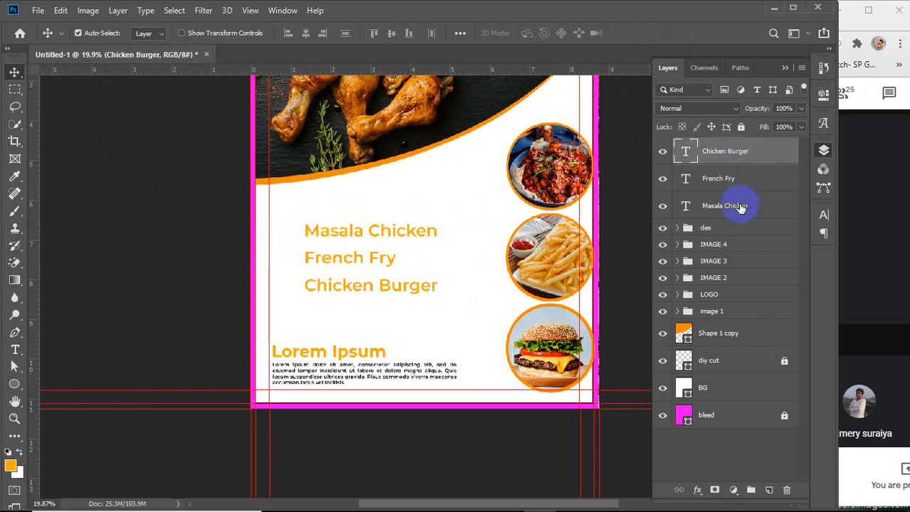
pyautogui.keyDown('shift'); pyautogui.click(731, 212); pyautogui.keyUp('shift')
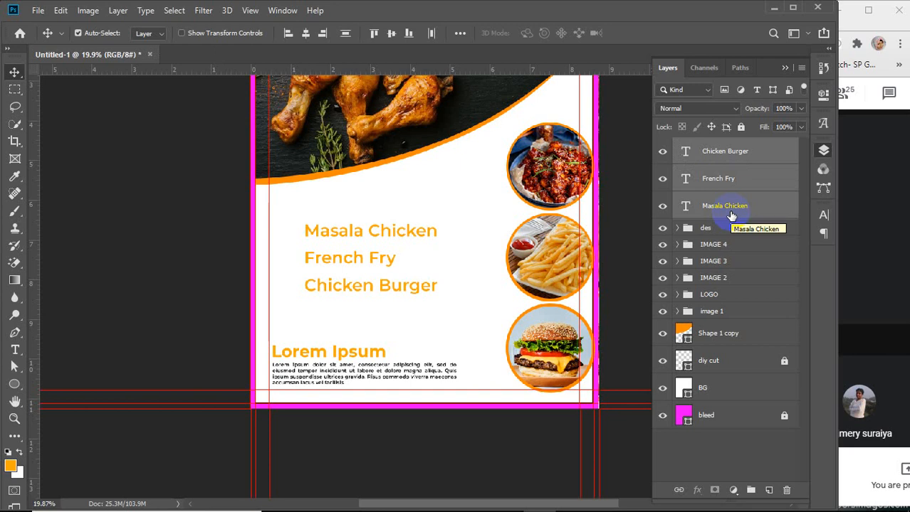
pyautogui.click(822, 123)
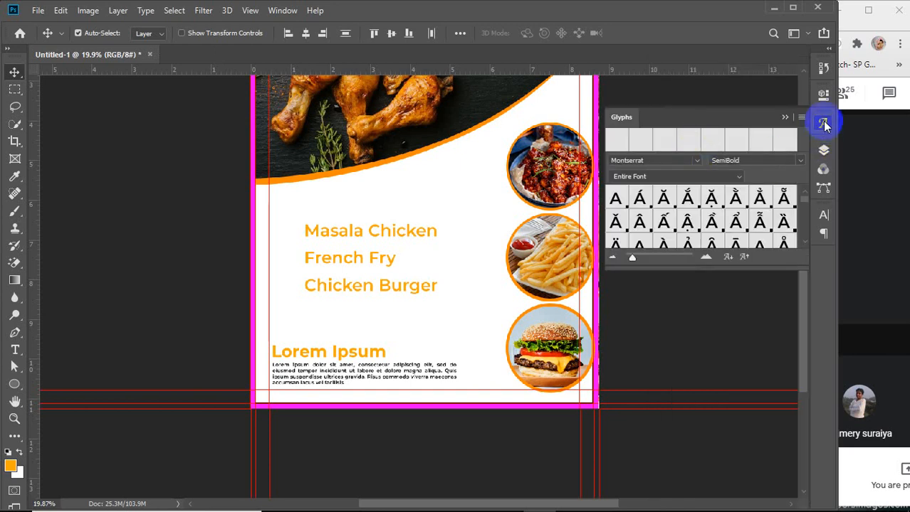
pyautogui.click(822, 217)
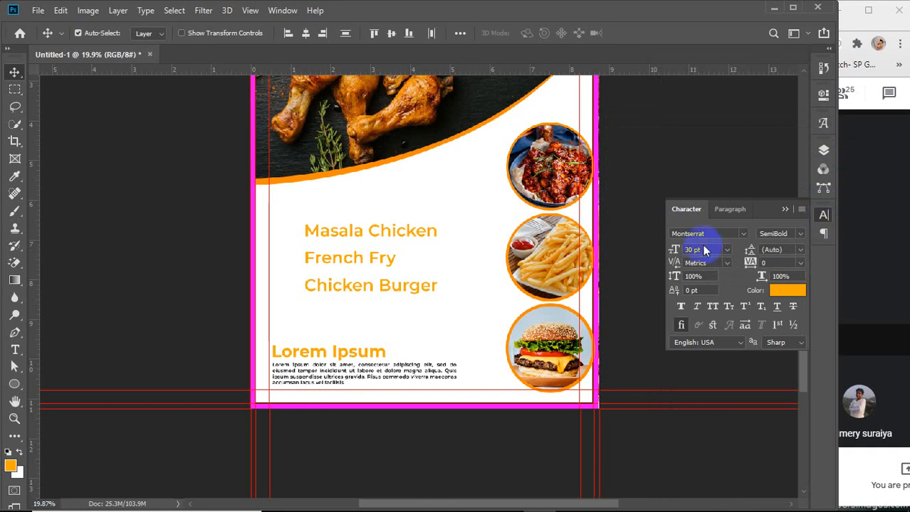
pyautogui.scroll(-8, 702, 251)
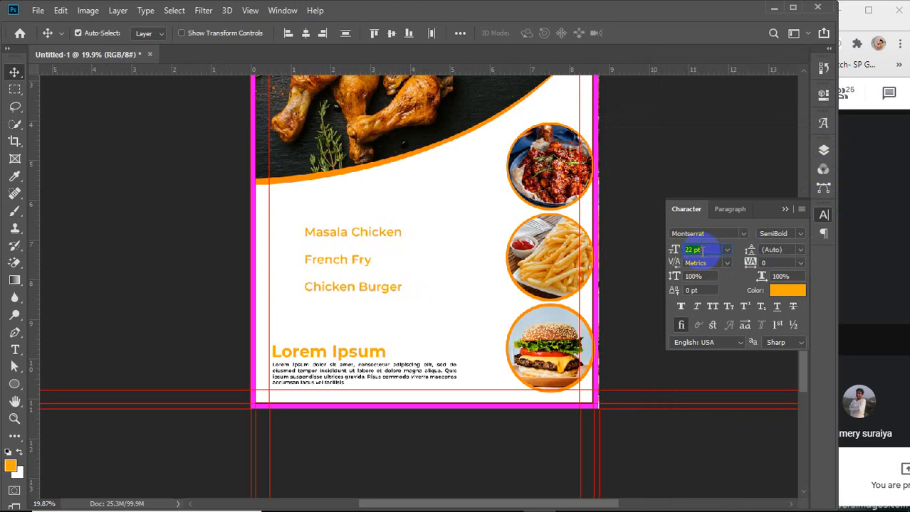
# Set the text color of the three menu items to black (000000)
pyautogui.click(790, 290)
pyautogui.click(274, 226)
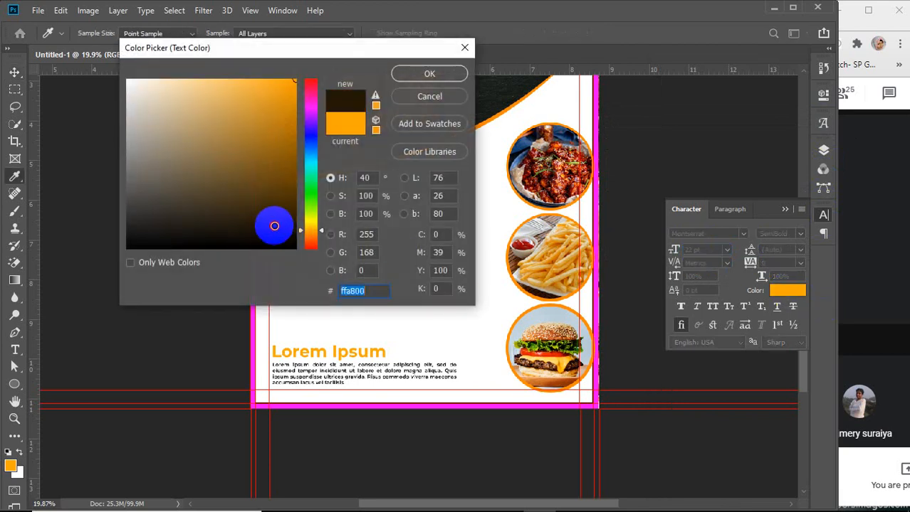
pyautogui.moveTo(274, 226); pyautogui.dragTo(298, 229)
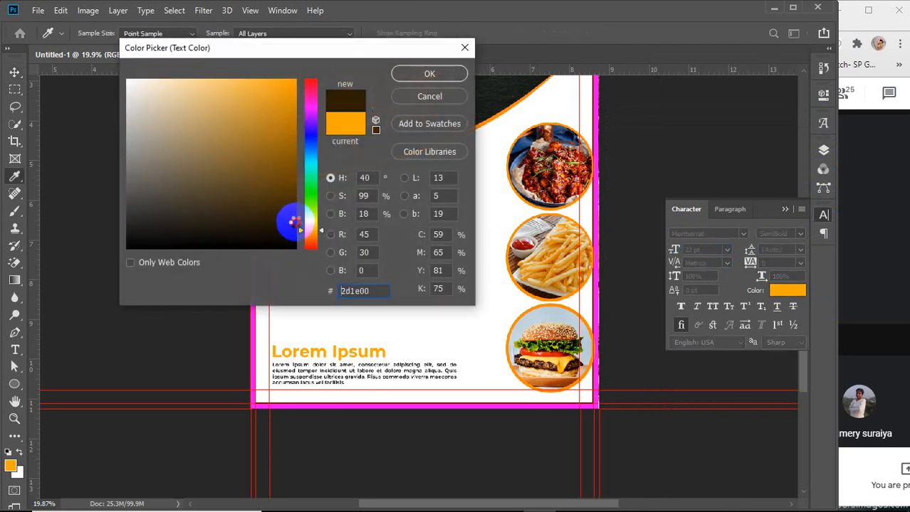
pyautogui.click(404, 77)
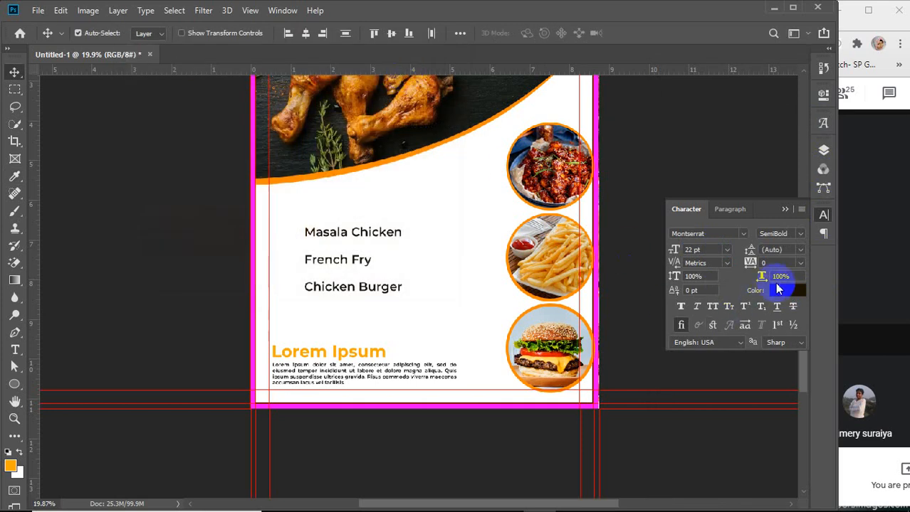
pyautogui.click(784, 292)
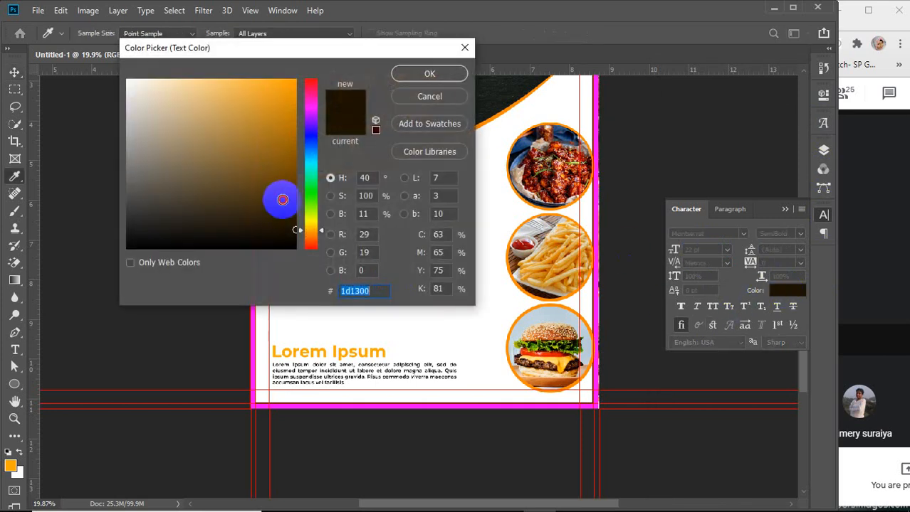
pyautogui.moveTo(278, 197); pyautogui.dragTo(293, 178)
pyautogui.click(409, 76)
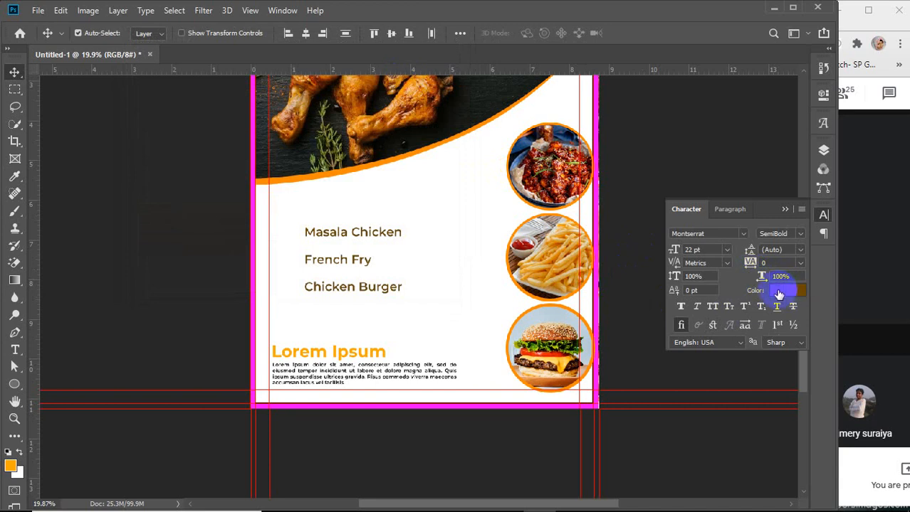
pyautogui.click(780, 295)
pyautogui.moveTo(217, 222); pyautogui.dragTo(254, 266)
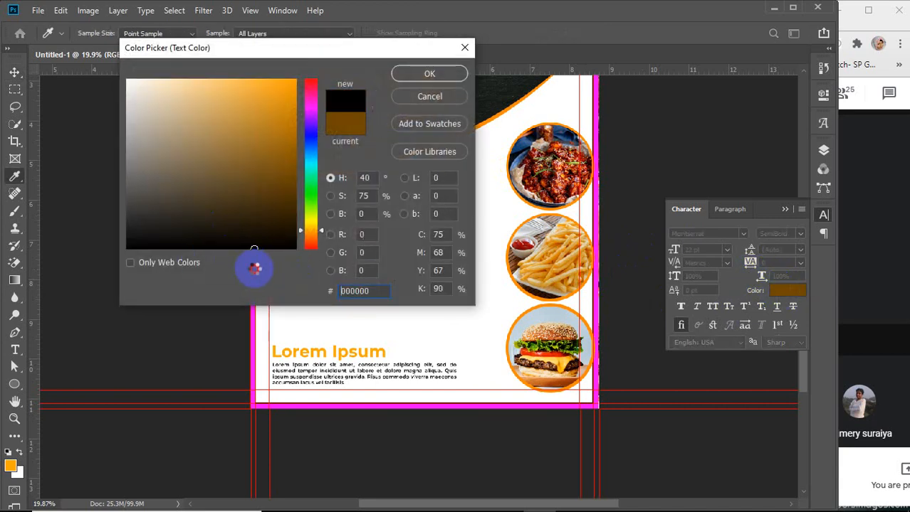
pyautogui.click(420, 74)
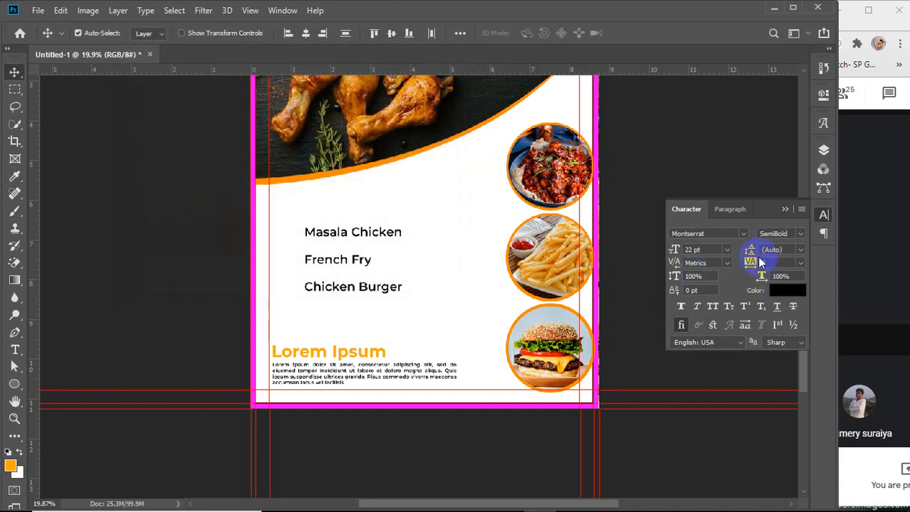
# Change the menu items' font style to Bold
pyautogui.click(797, 232)
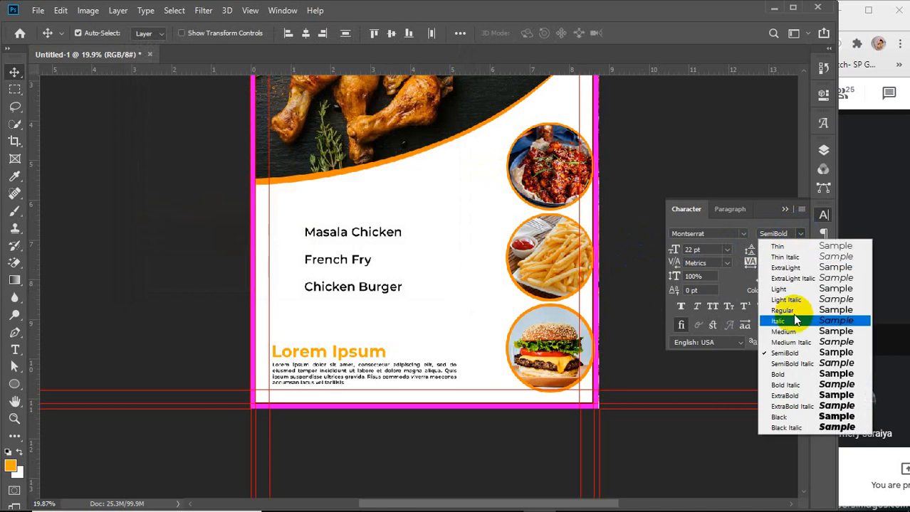
pyautogui.click(780, 368)
pyautogui.click(785, 211)
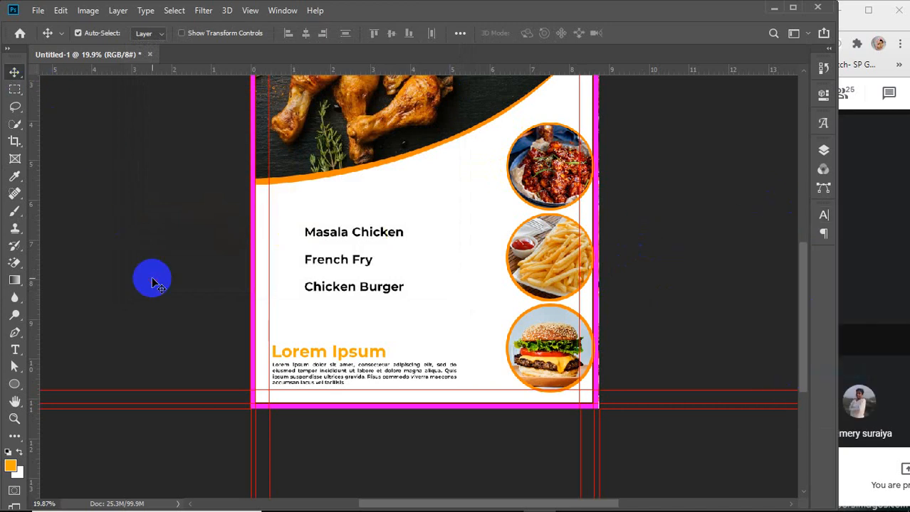
# Move the three menu lines to the right so they stack beside the food circles
pyautogui.moveTo(379, 239); pyautogui.dragTo(463, 179)
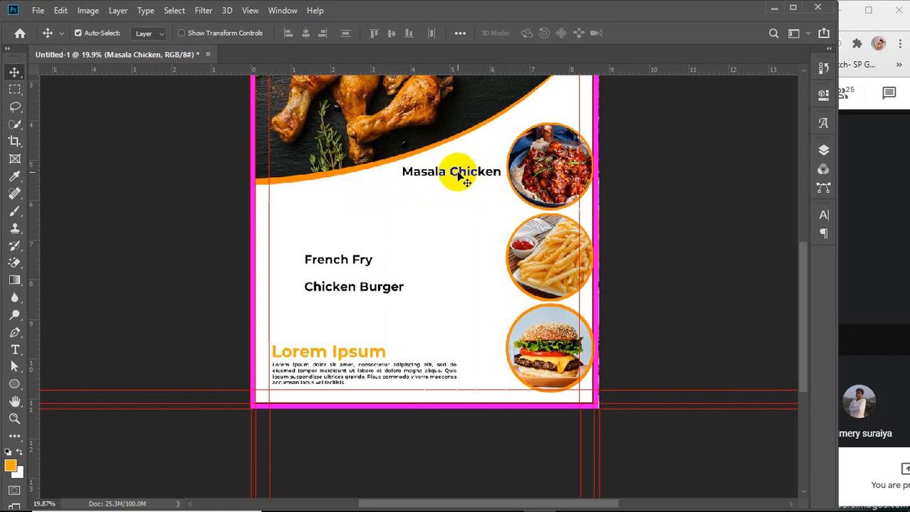
pyautogui.moveTo(355, 259); pyautogui.dragTo(463, 266)
pyautogui.moveTo(381, 292); pyautogui.dragTo(472, 329)
pyautogui.moveTo(471, 260); pyautogui.dragTo(468, 299)
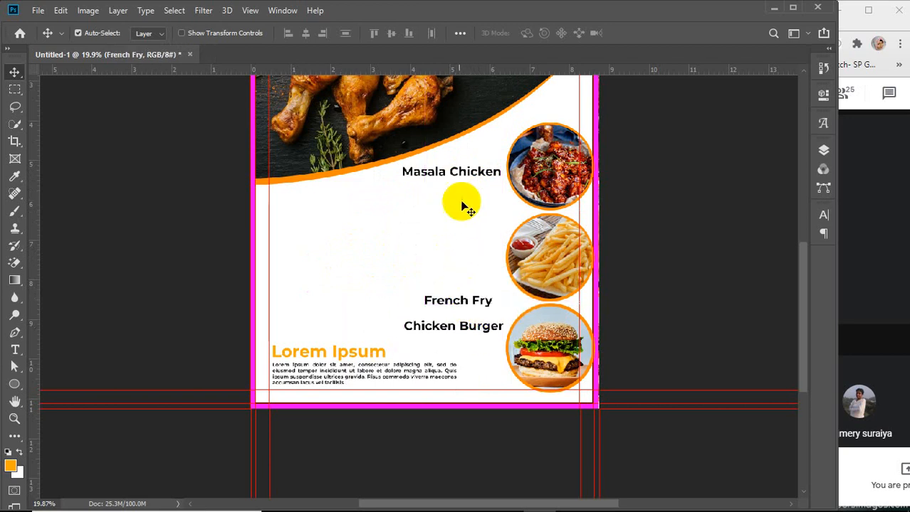
pyautogui.moveTo(467, 179); pyautogui.dragTo(463, 283)
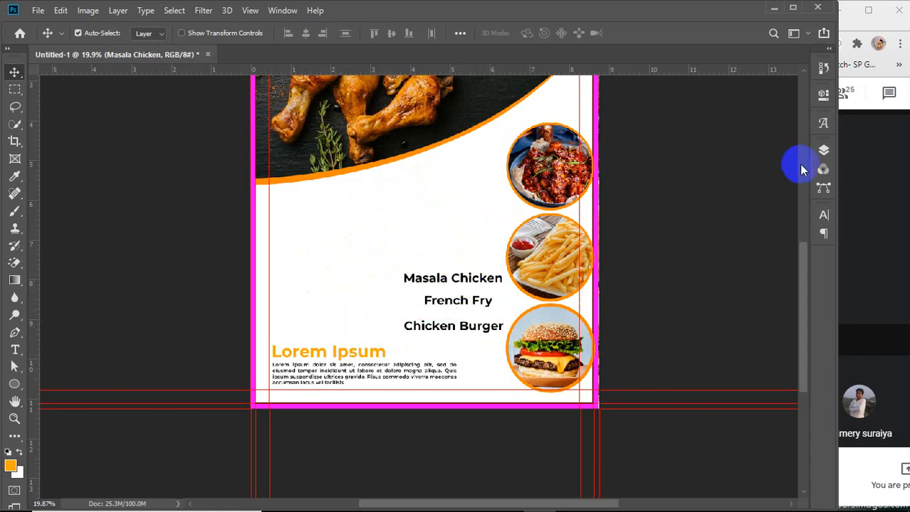
pyautogui.click(823, 150)
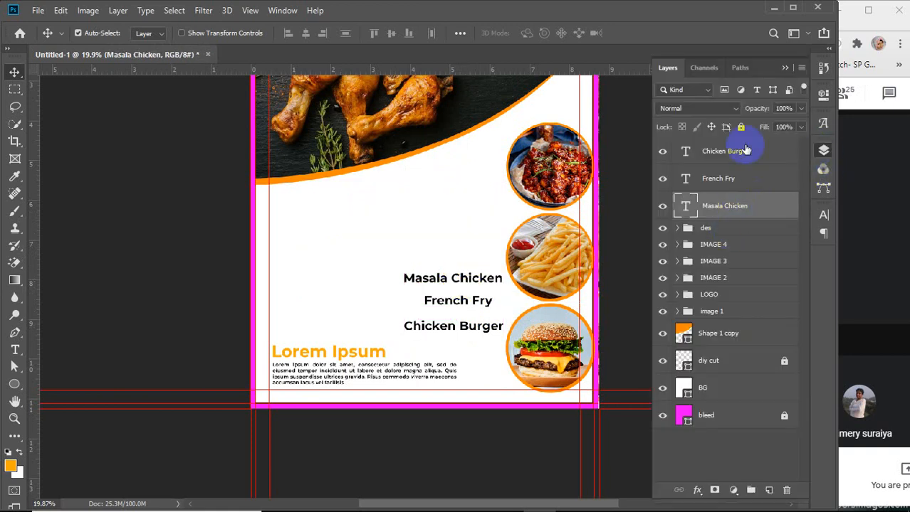
pyautogui.click(742, 154)
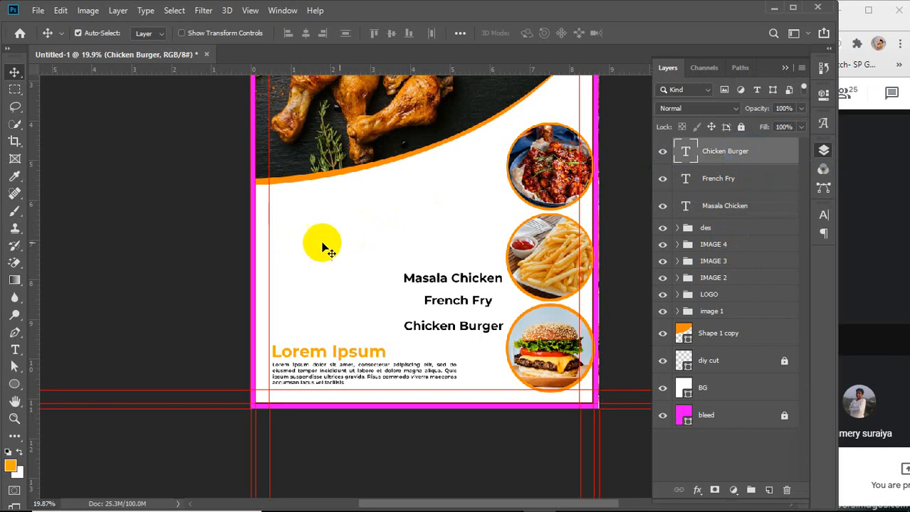
pyautogui.click(15, 384)
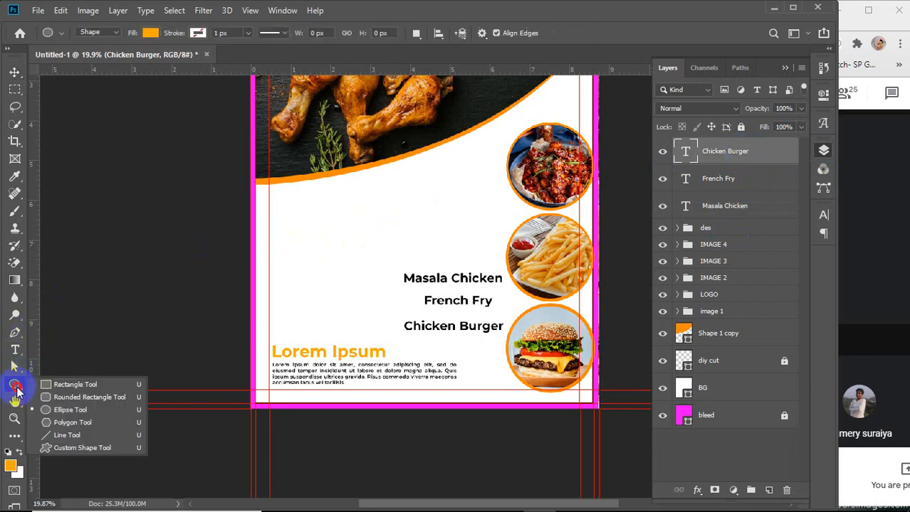
pyautogui.click(74, 420)
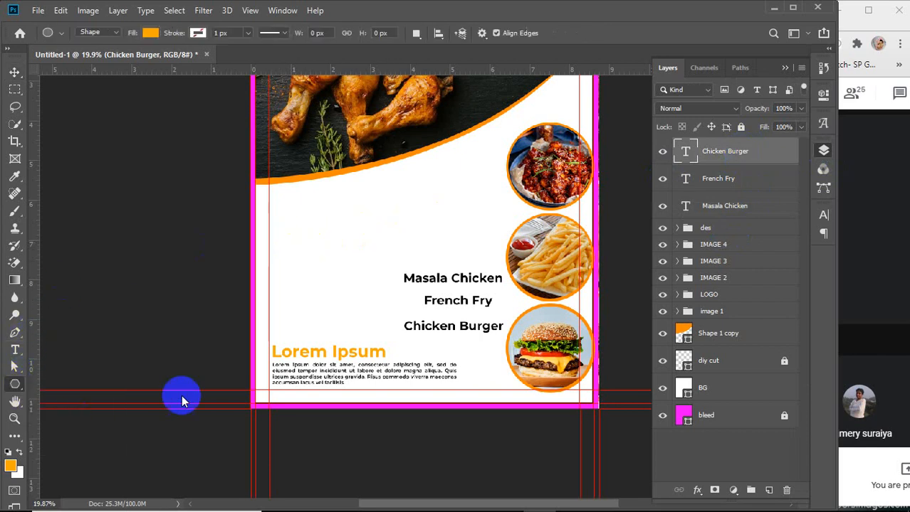
pyautogui.click(368, 228)
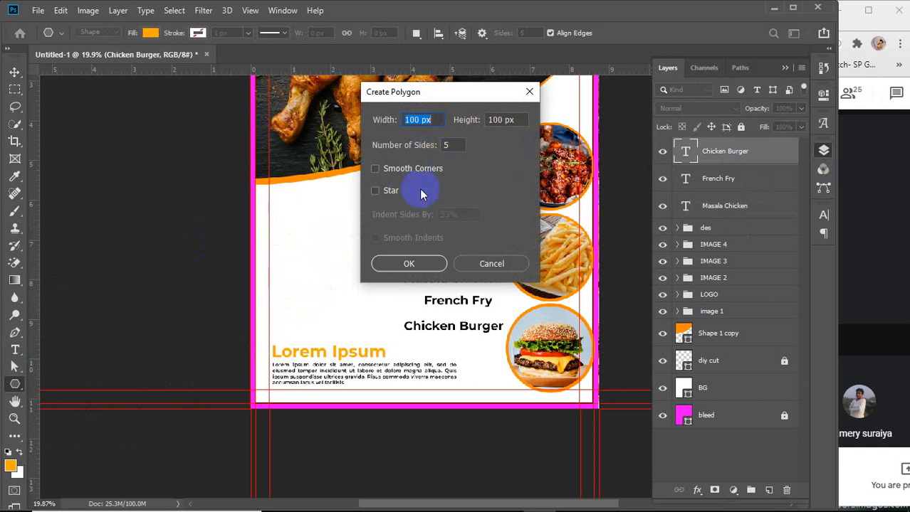
pyautogui.click(392, 169)
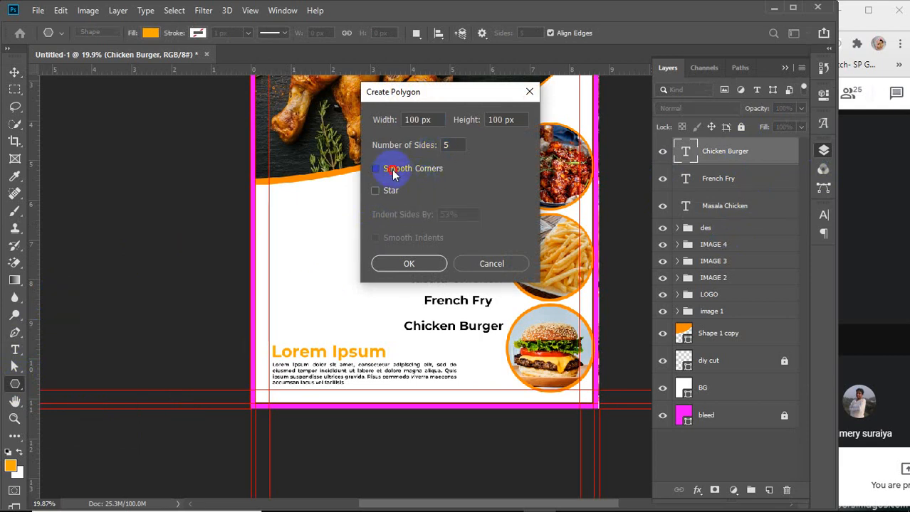
pyautogui.doubleClick(456, 145)
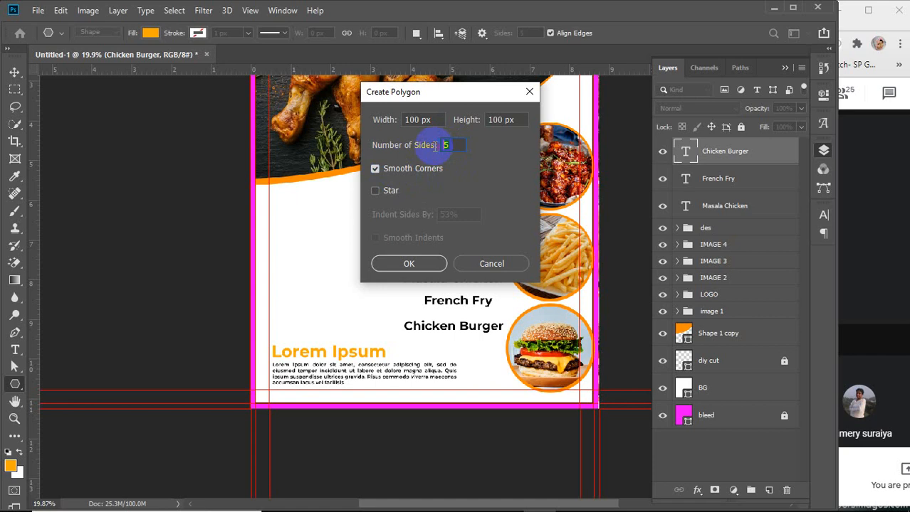
pyautogui.write('12')
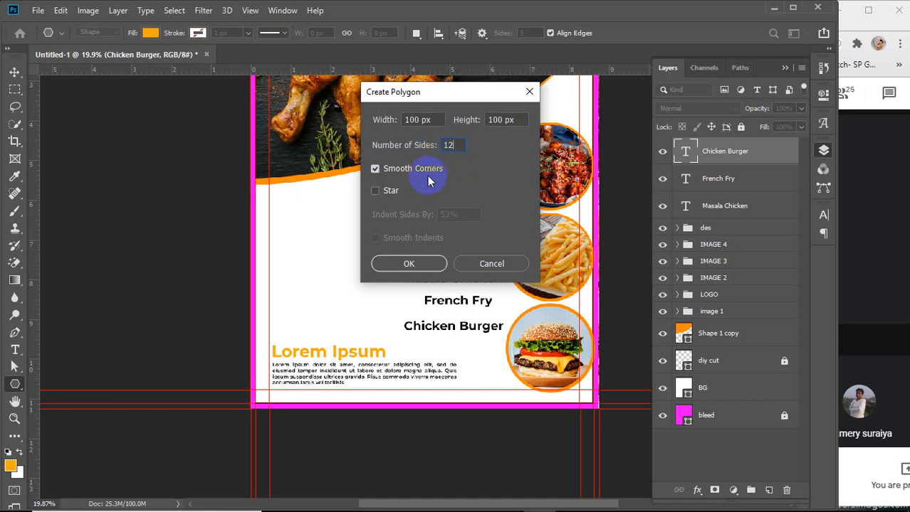
pyautogui.click(386, 191)
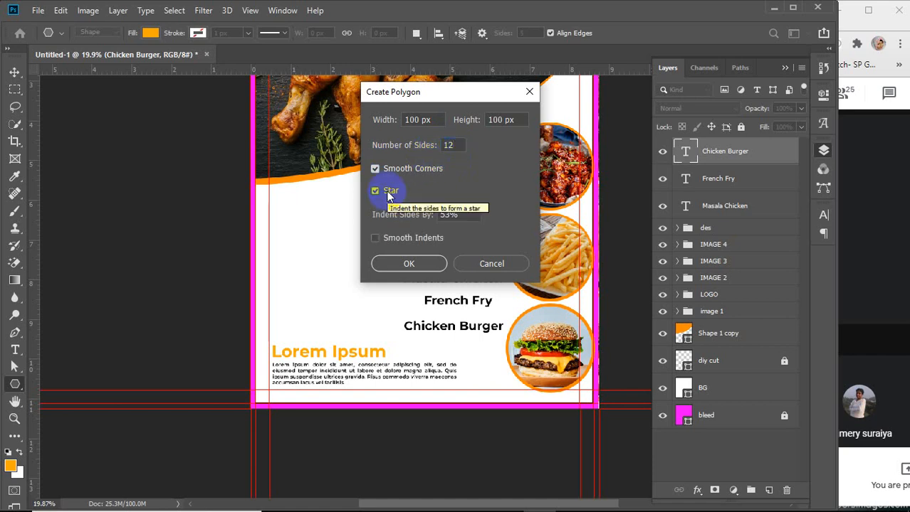
pyautogui.click(390, 239)
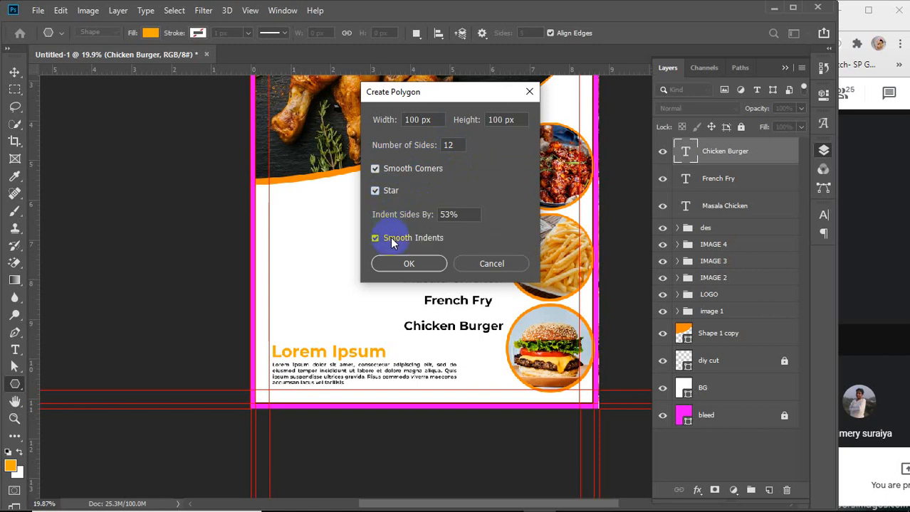
pyautogui.click(425, 263)
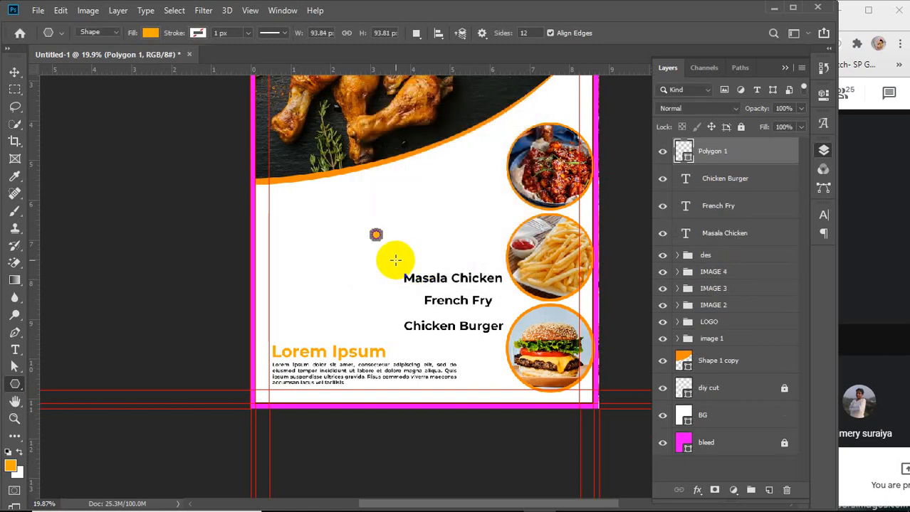
pyautogui.press('v')
pyautogui.scroll(5, 381, 234)
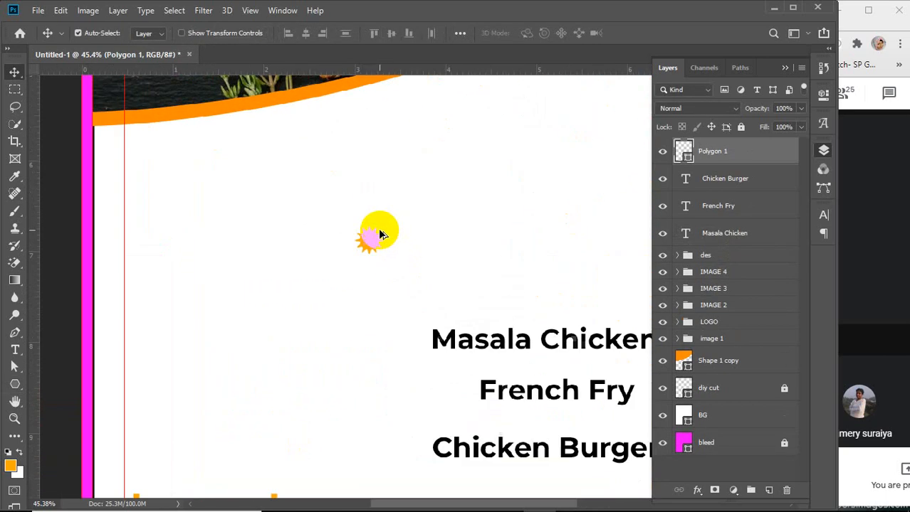
pyautogui.scroll(2, 378, 235)
pyautogui.hotkey('ctrl', 't')
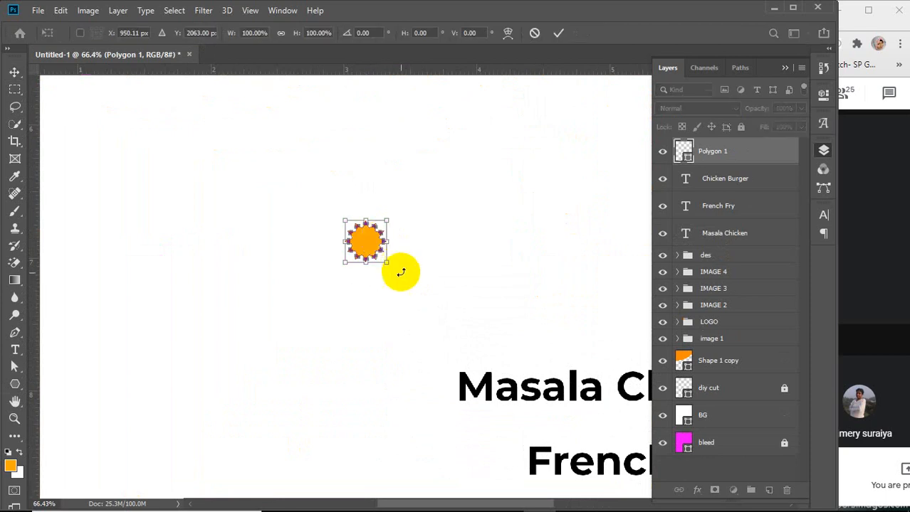
pyautogui.moveTo(388, 262); pyautogui.dragTo(548, 400)
pyautogui.scroll(-3, 416, 300)
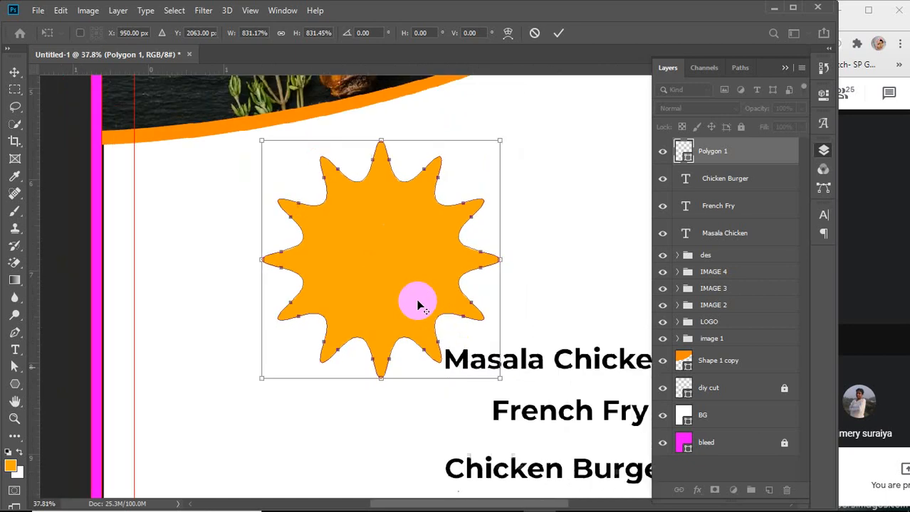
pyautogui.scroll(-2, 416, 300)
pyautogui.moveTo(413, 282); pyautogui.dragTo(361, 284)
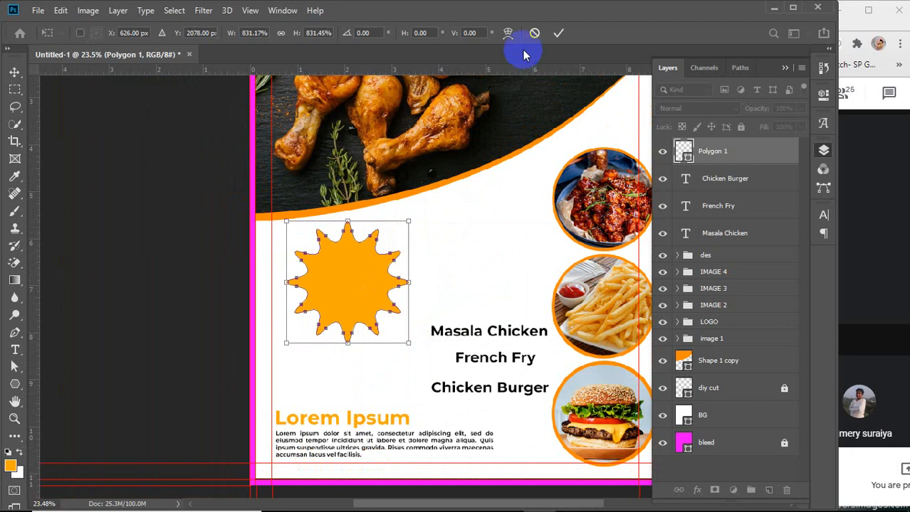
pyautogui.click(558, 33)
pyautogui.press('Delete')
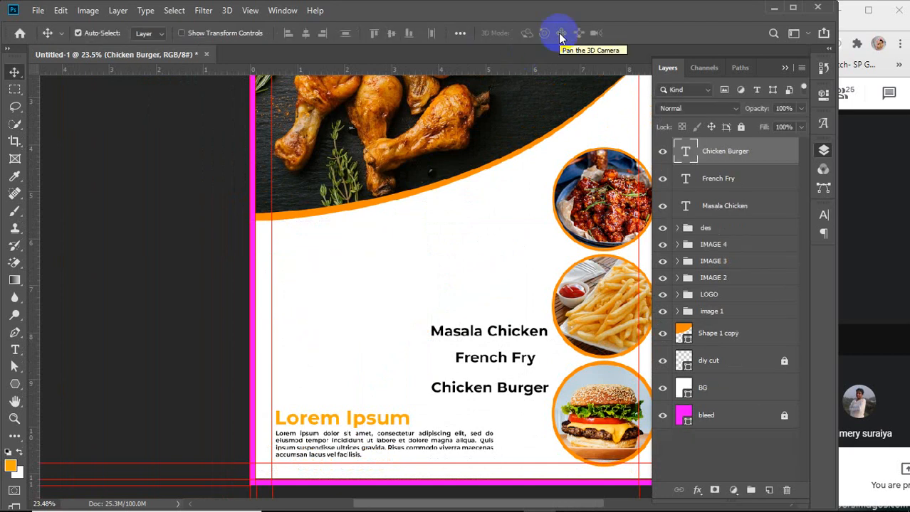
# Create a 12-sided star polygon with smooth corners, smooth indents and sides indented by 20
pyautogui.click(15, 384)
pyautogui.click(350, 272)
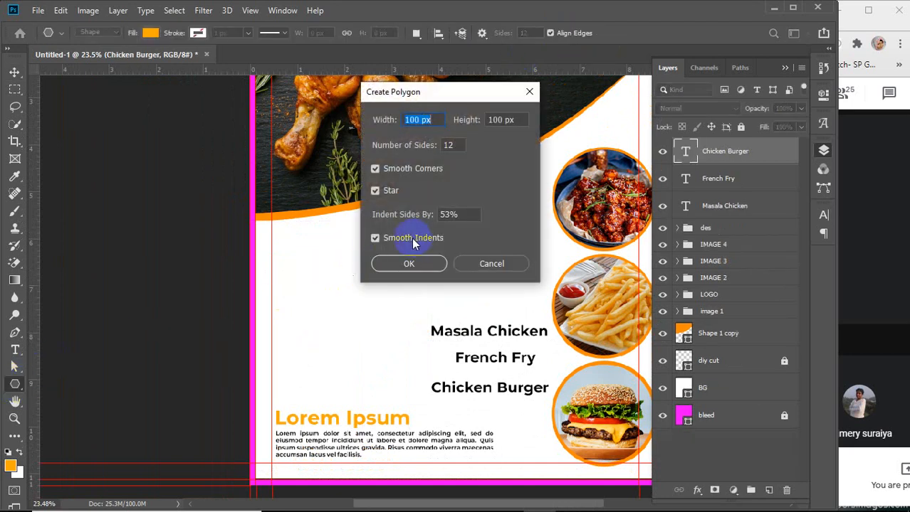
pyautogui.click(468, 217)
pyautogui.moveTo(469, 216); pyautogui.dragTo(427, 217)
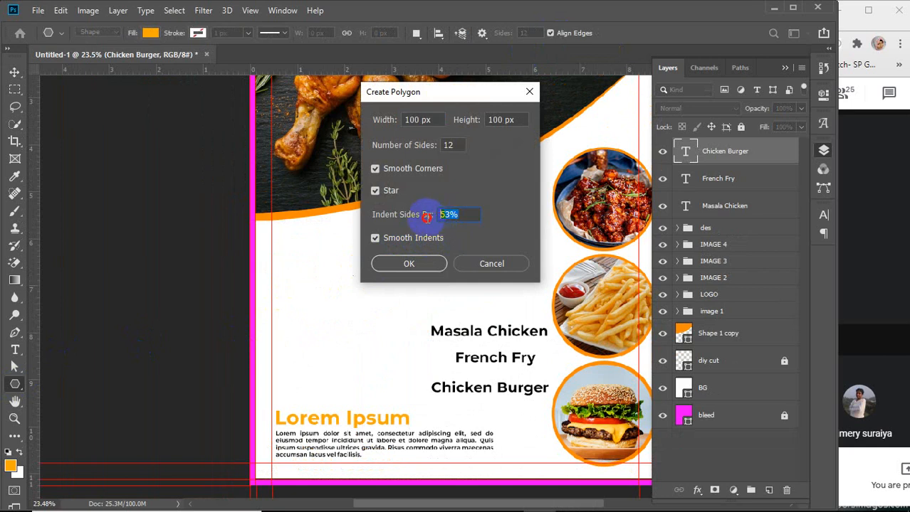
pyautogui.write('20')
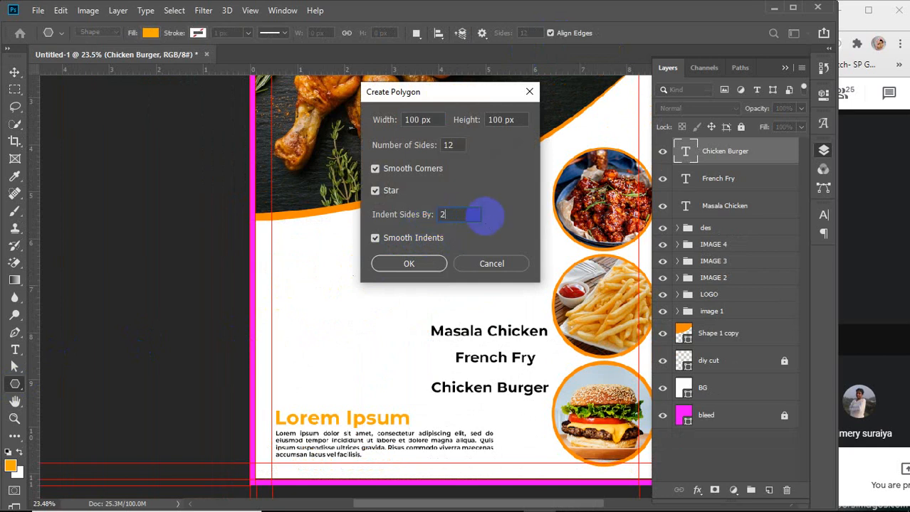
pyautogui.click(424, 263)
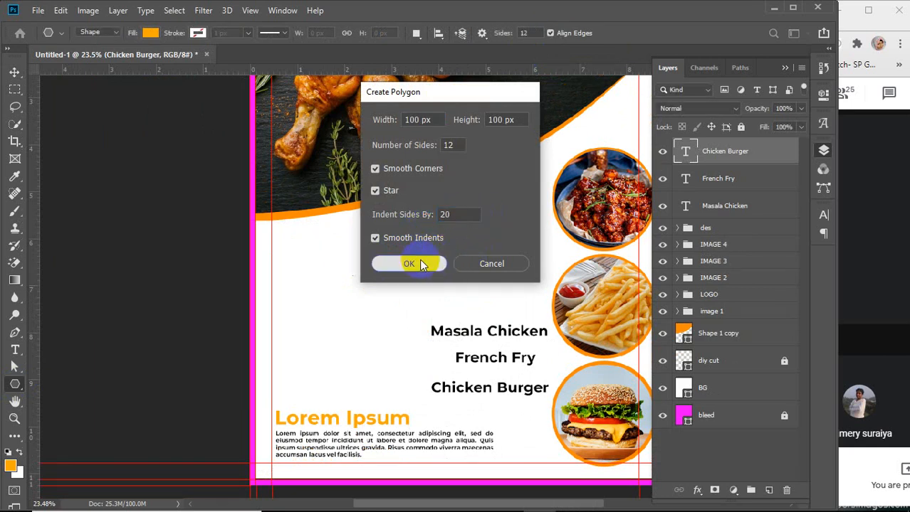
# Enlarge the star polygon to about 759% and place it at the left edge just below the chicken photo
pyautogui.press('v')
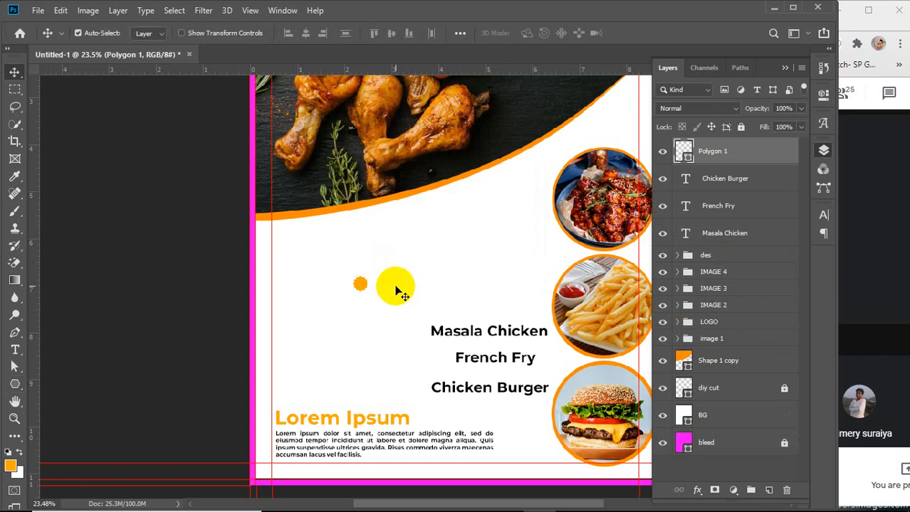
pyautogui.hotkey('ctrl', 't')
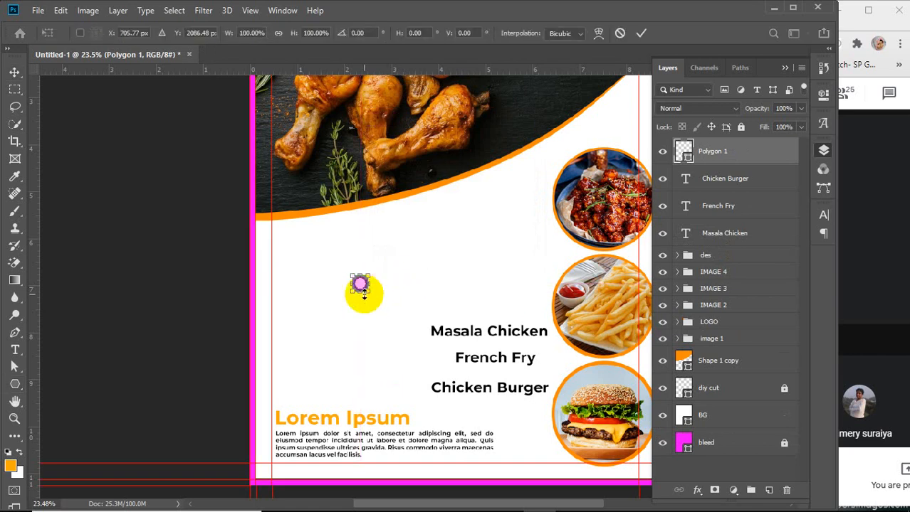
pyautogui.moveTo(365, 289); pyautogui.dragTo(357, 255)
pyautogui.scroll(-1, 358, 258)
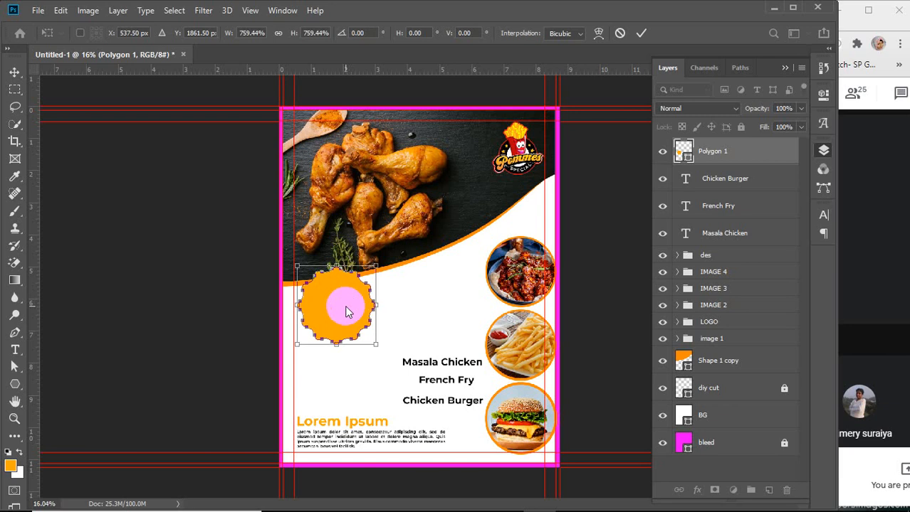
pyautogui.moveTo(347, 311); pyautogui.dragTo(332, 299)
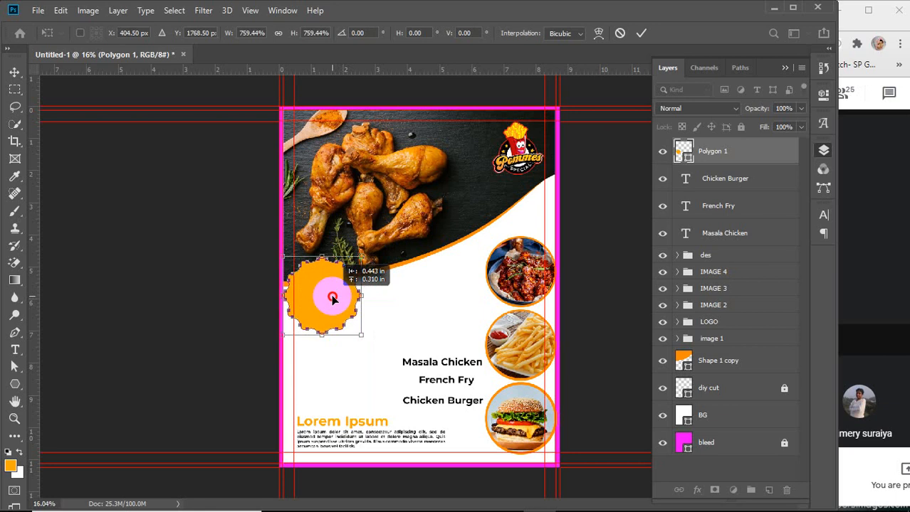
pyautogui.click(641, 33)
# Duplicate the star and scale the copy slightly smaller inside the original
pyautogui.scroll(5, 324, 278)
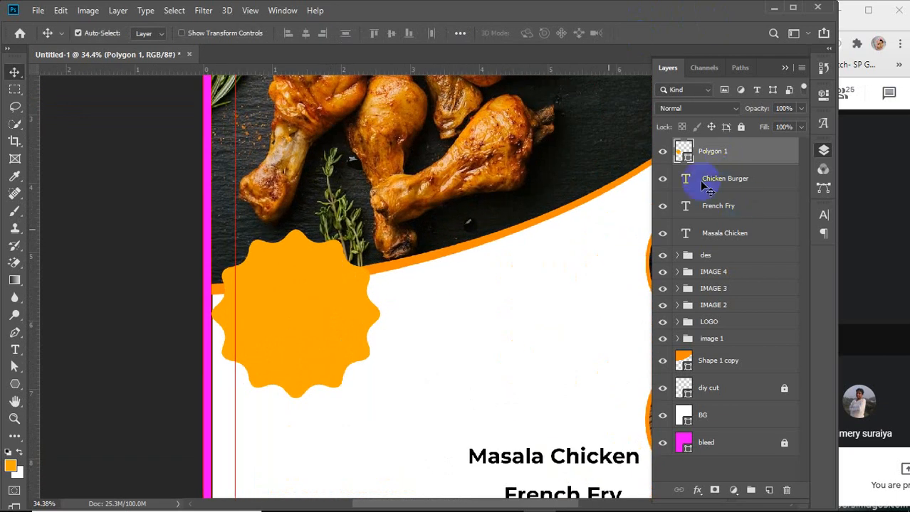
pyautogui.hotkey('ctrl', 'j')
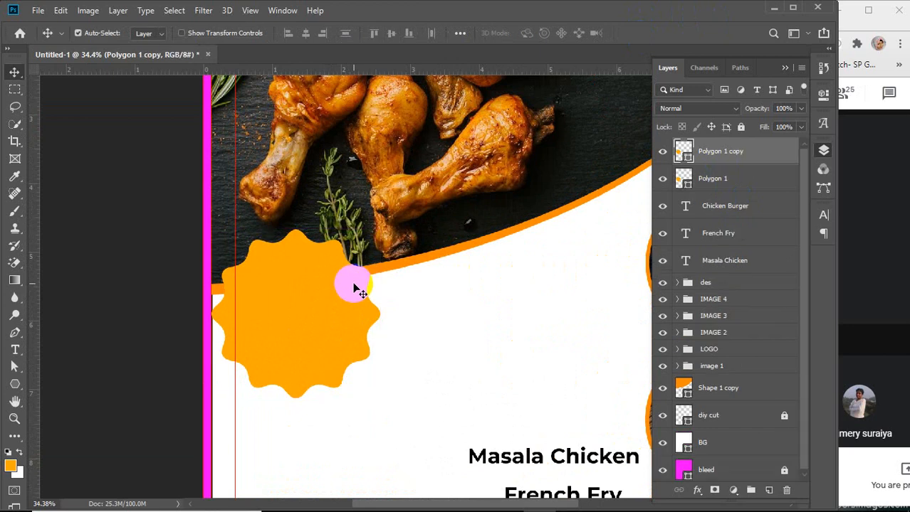
pyautogui.hotkey('ctrl', 't')
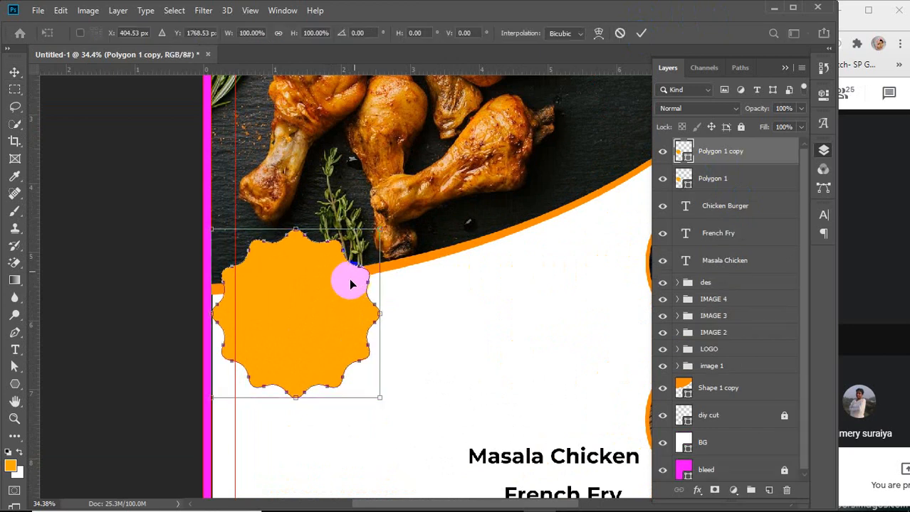
pyautogui.moveTo(381, 228); pyautogui.dragTo(375, 232)
# Fill the star copy with dark brown 3d170e sampled from the chicken photo
pyautogui.click(683, 154)
pyautogui.doubleClick(683, 154)
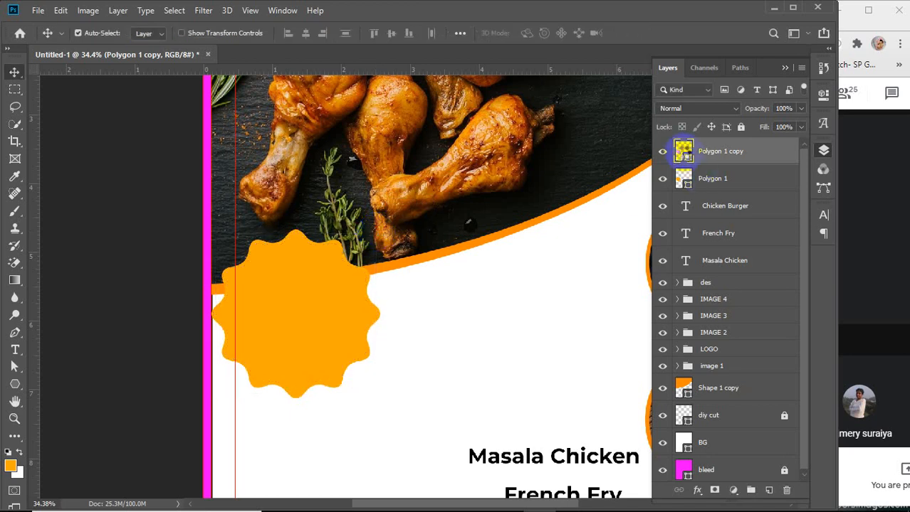
pyautogui.click(507, 145)
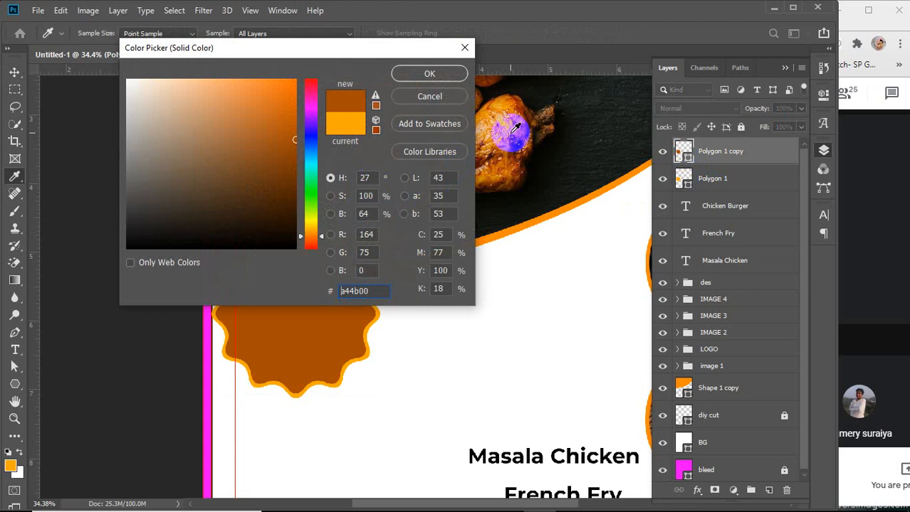
pyautogui.click(518, 131)
pyautogui.click(516, 126)
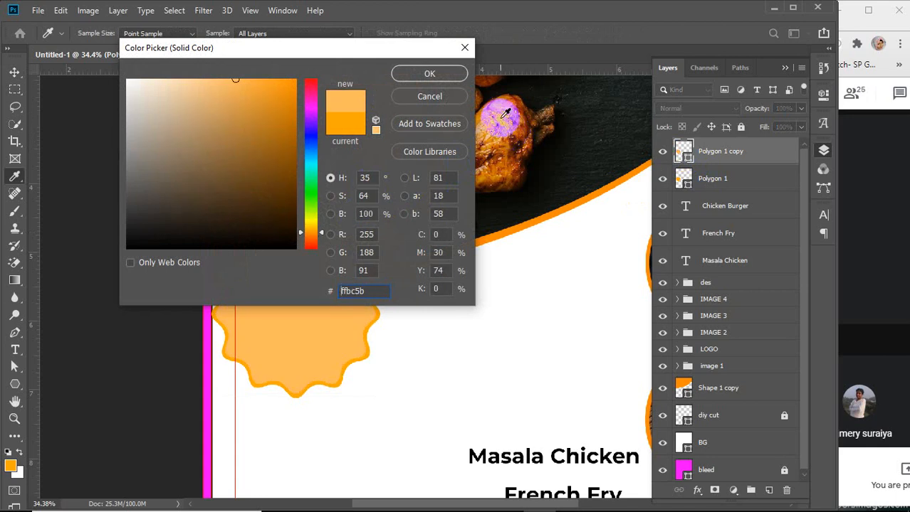
pyautogui.click(501, 99)
pyautogui.moveTo(501, 97); pyautogui.dragTo(528, 224)
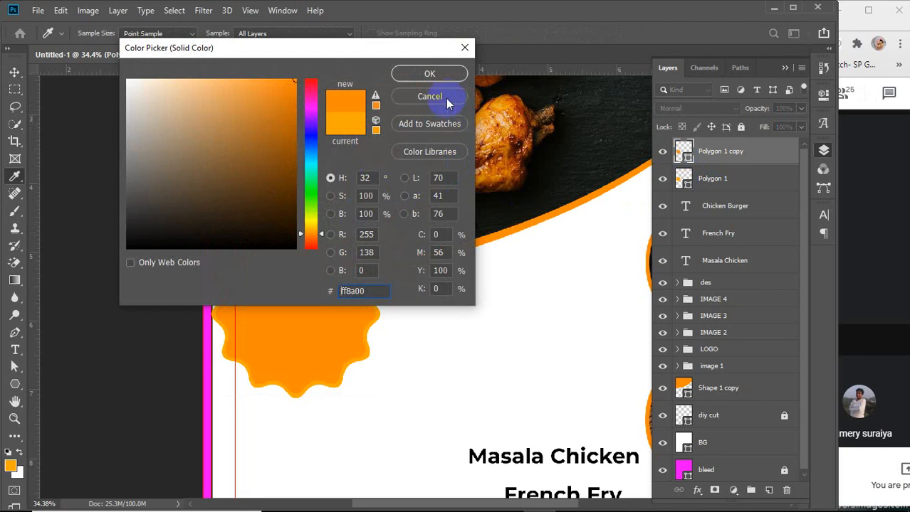
pyautogui.moveTo(493, 114); pyautogui.dragTo(517, 146)
pyautogui.click(434, 79)
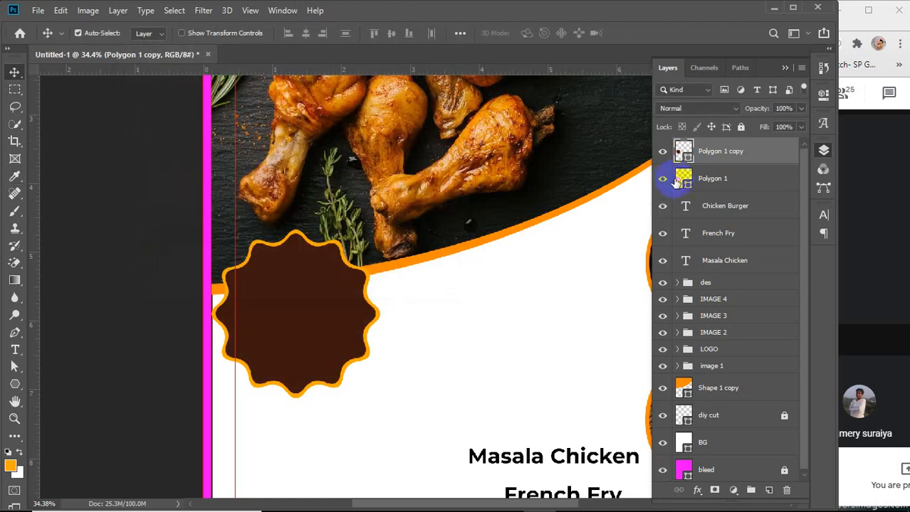
# Change the original star's fill color to orange ff8400
pyautogui.doubleClick(682, 178)
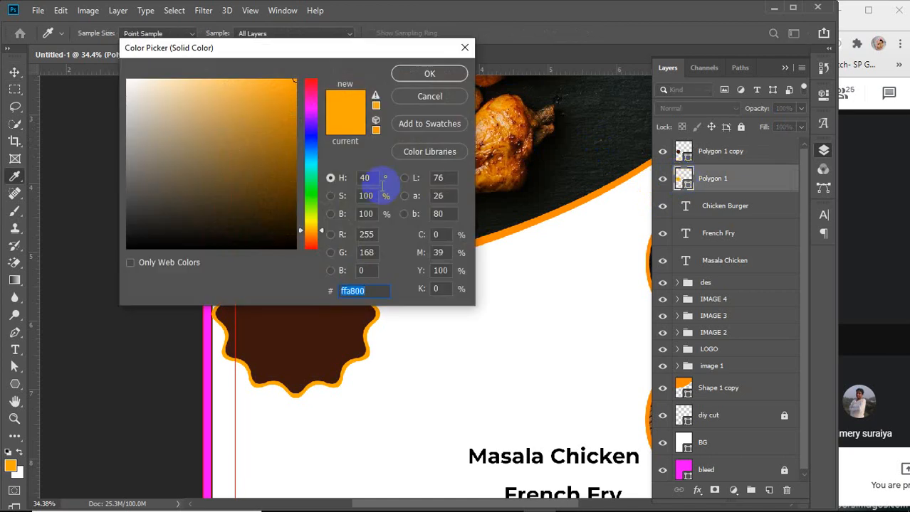
pyautogui.click(308, 233)
pyautogui.click(404, 74)
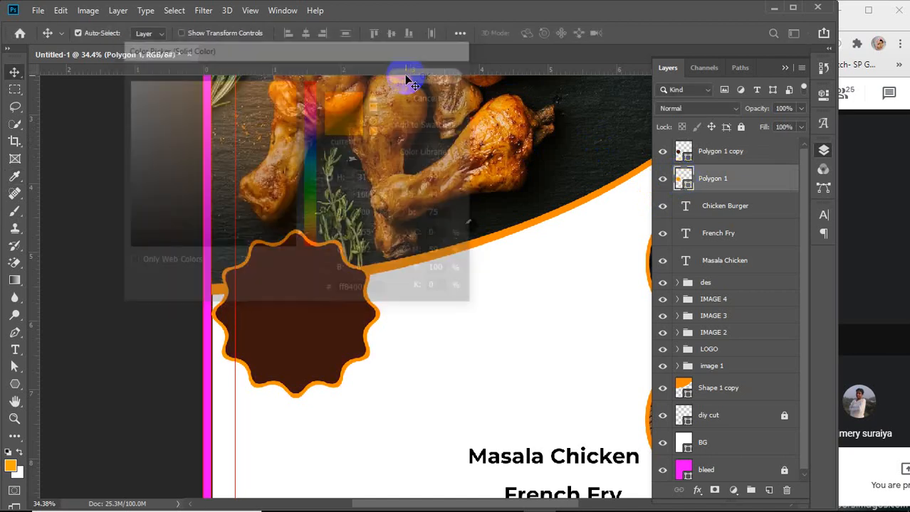
pyautogui.doubleClick(683, 153)
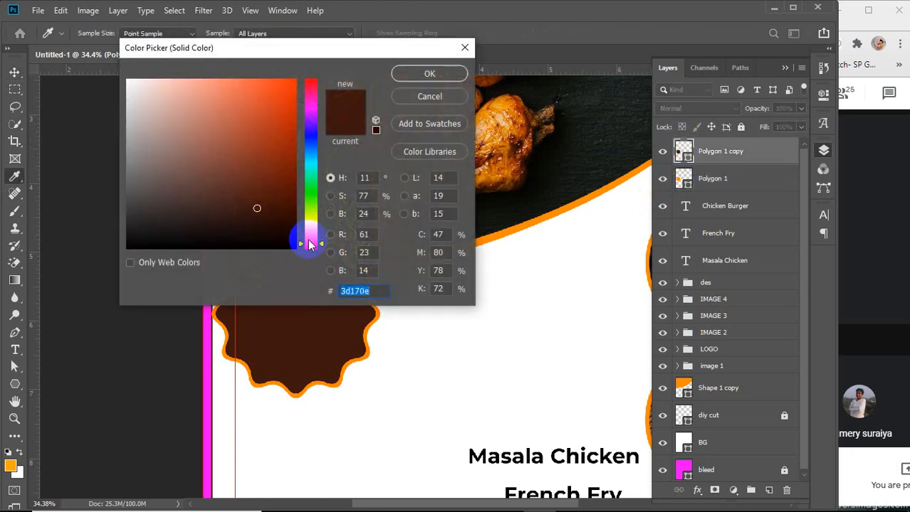
pyautogui.moveTo(307, 242); pyautogui.dragTo(307, 234)
pyautogui.moveTo(276, 102); pyautogui.dragTo(297, 70)
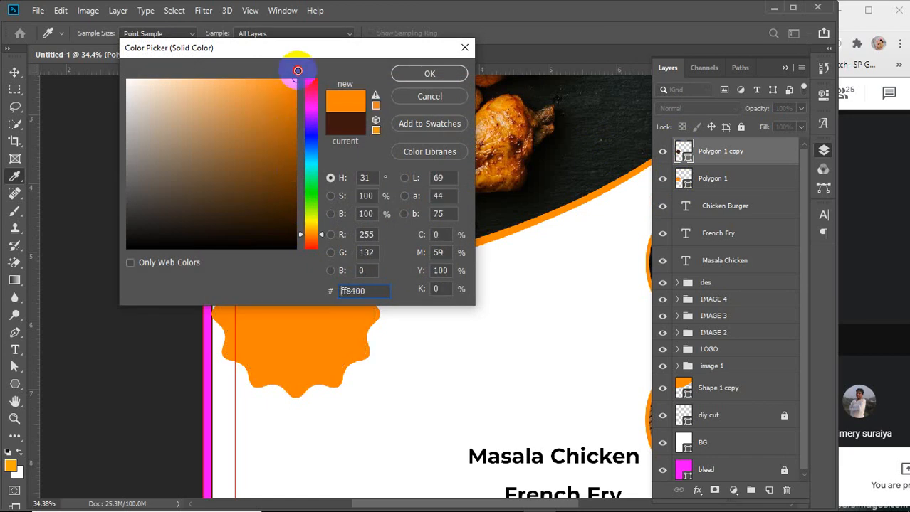
pyautogui.click(312, 230)
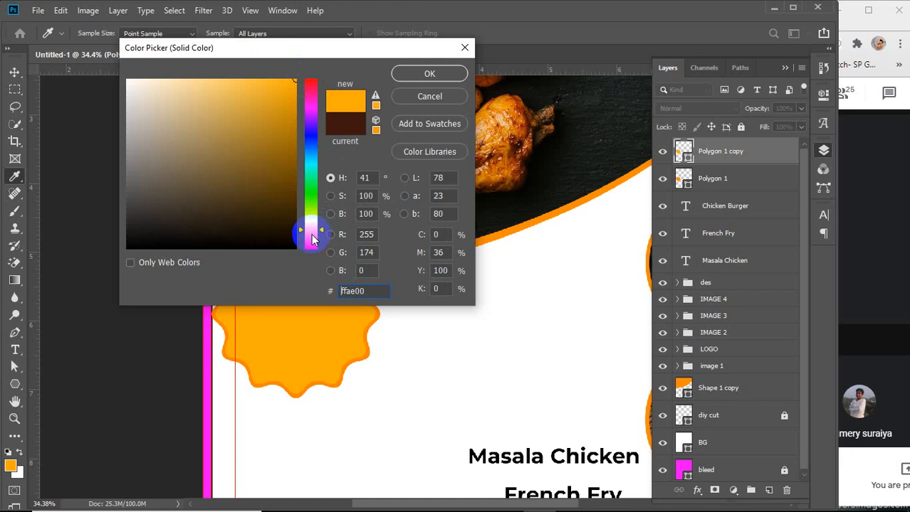
pyautogui.moveTo(311, 233); pyautogui.dragTo(311, 244)
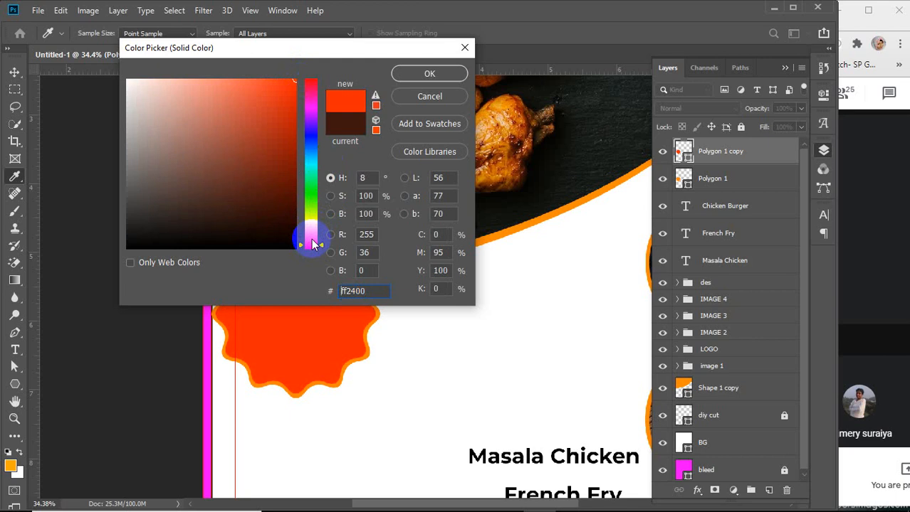
pyautogui.click(312, 239)
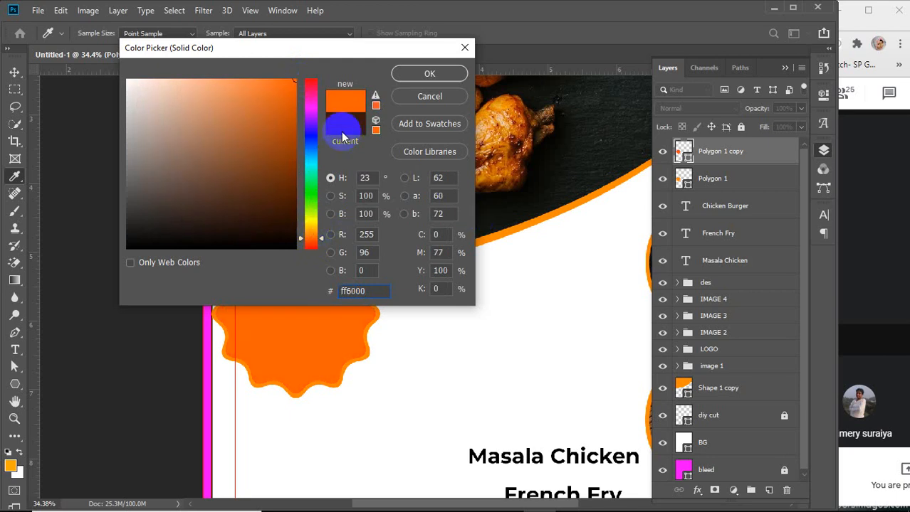
pyautogui.click(424, 96)
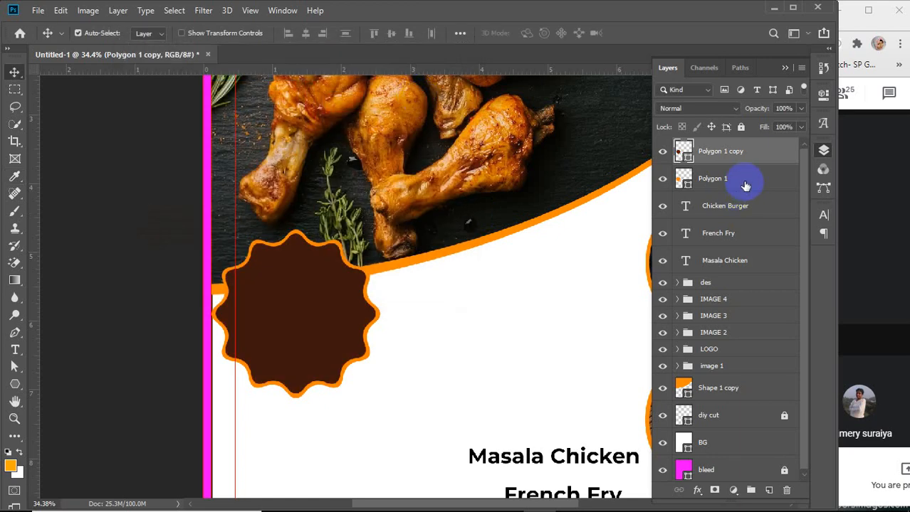
# Change the original star's fill color to a deeper orange ff6c00
pyautogui.doubleClick(682, 178)
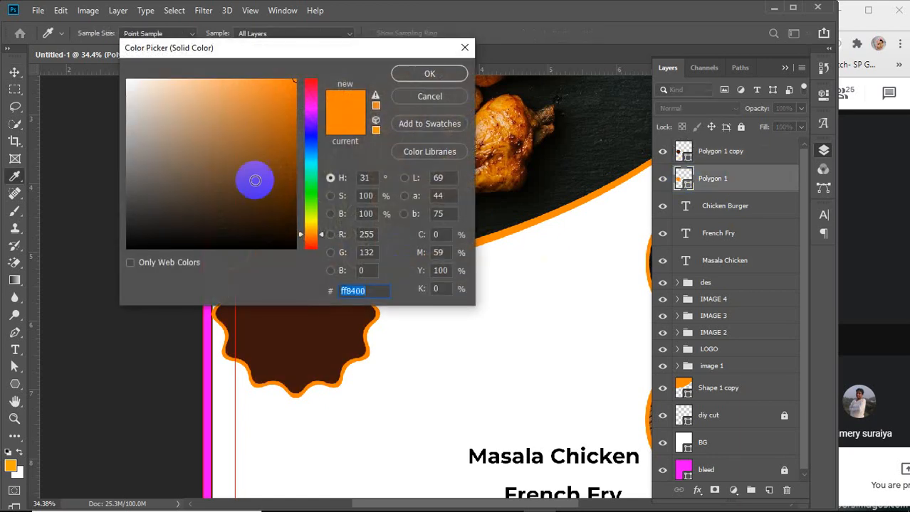
pyautogui.click(313, 237)
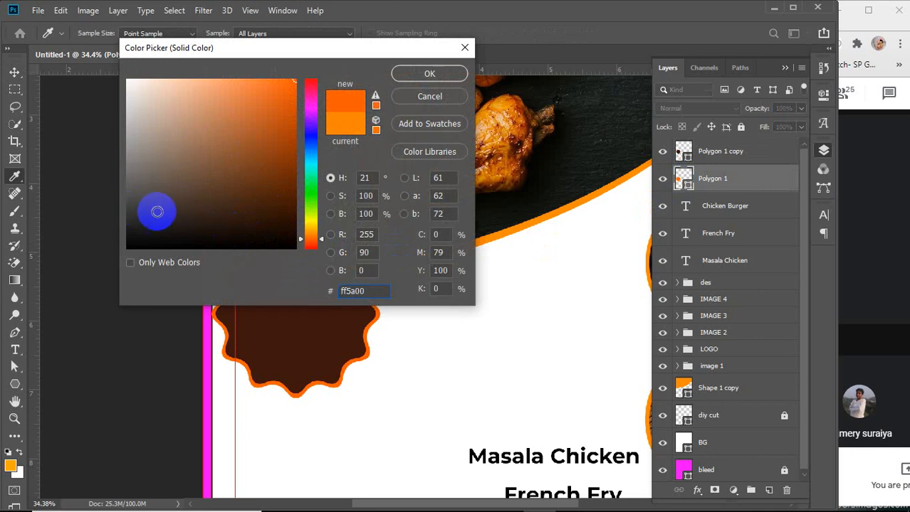
pyautogui.click(308, 239)
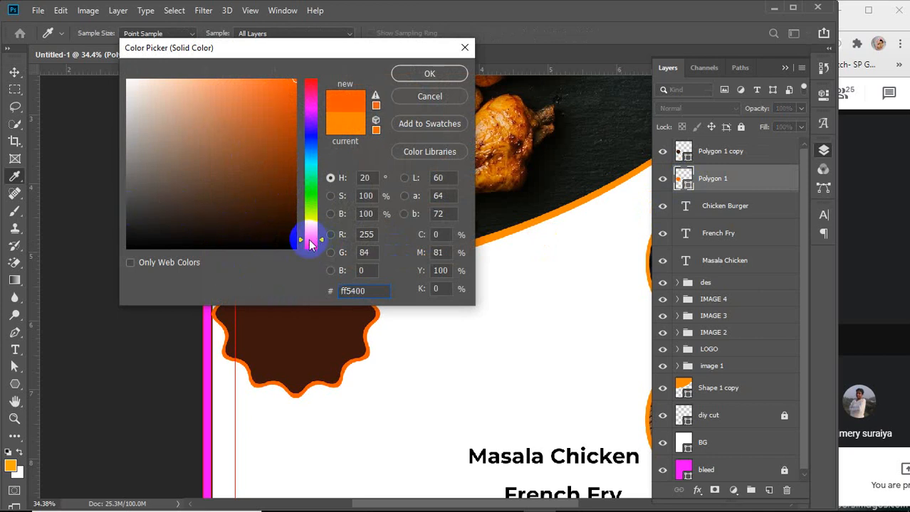
pyautogui.click(308, 238)
pyautogui.click(308, 236)
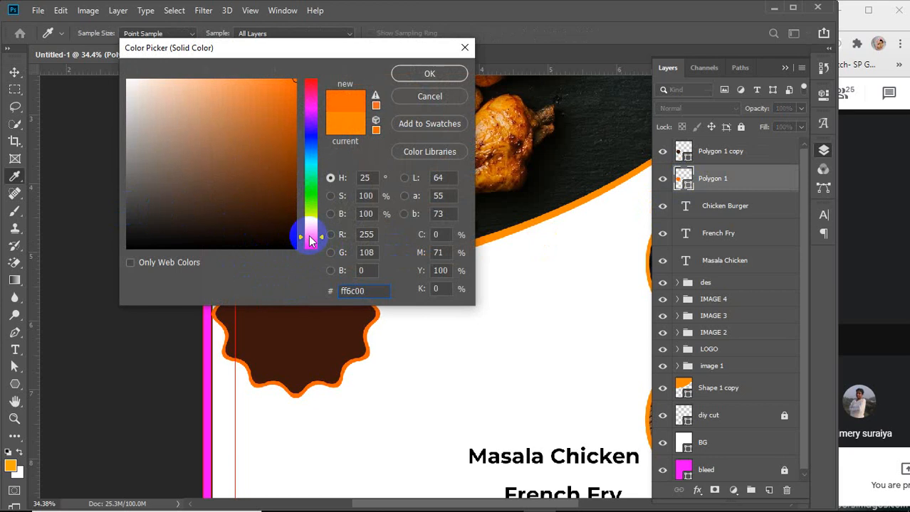
pyautogui.click(421, 74)
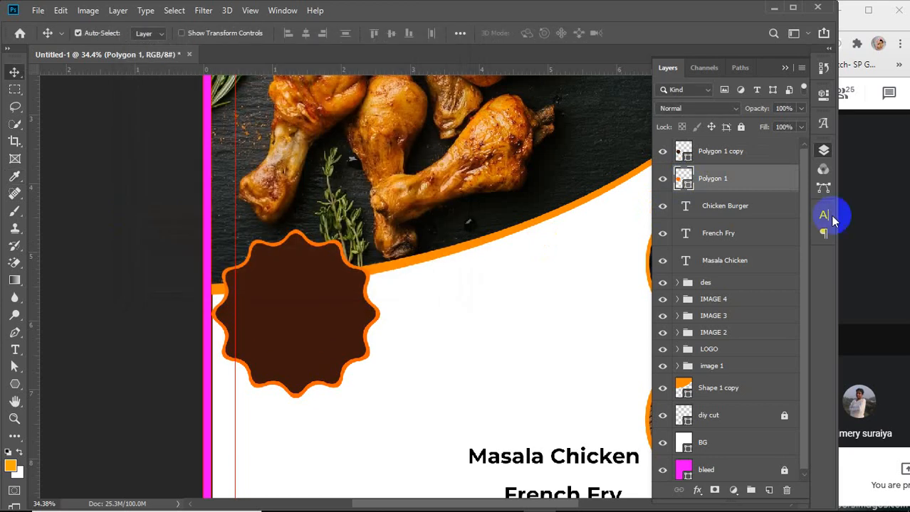
# Set the star copy's fill color to orange ffa800
pyautogui.doubleClick(681, 152)
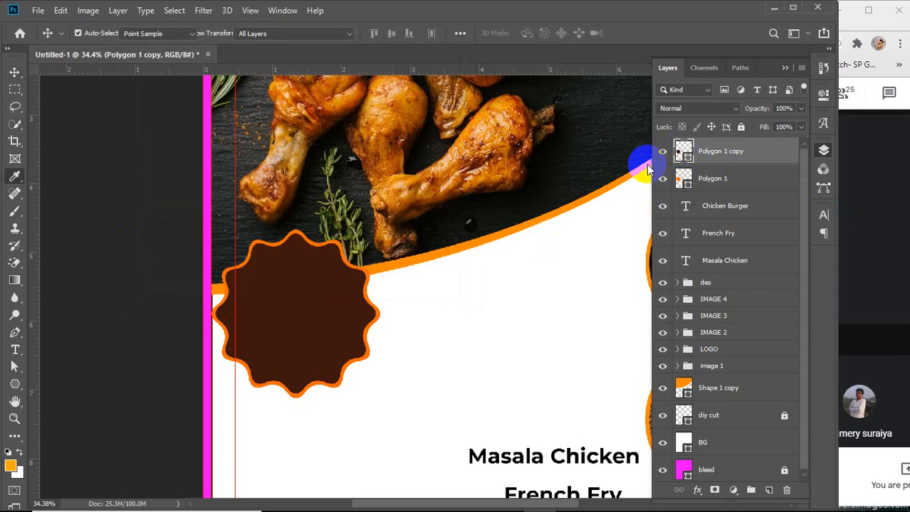
pyautogui.click(311, 231)
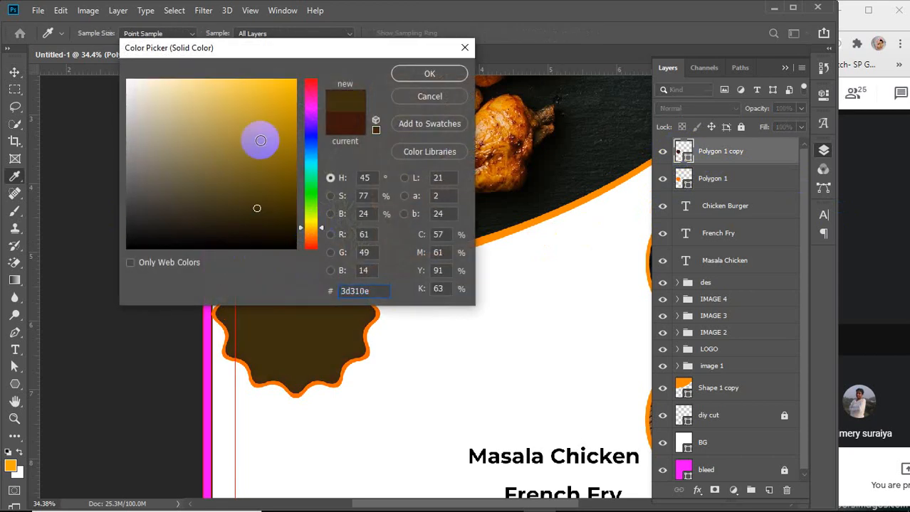
pyautogui.moveTo(259, 138); pyautogui.dragTo(303, 67)
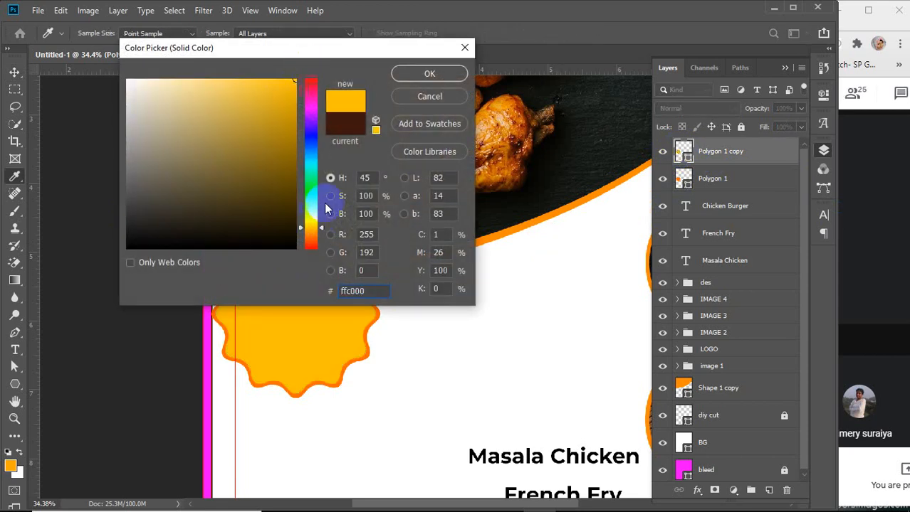
pyautogui.click(310, 231)
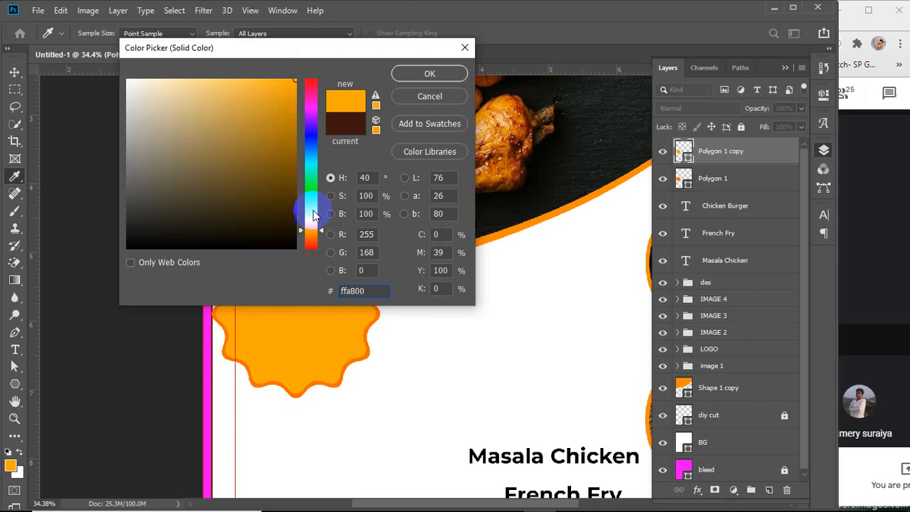
pyautogui.click(416, 76)
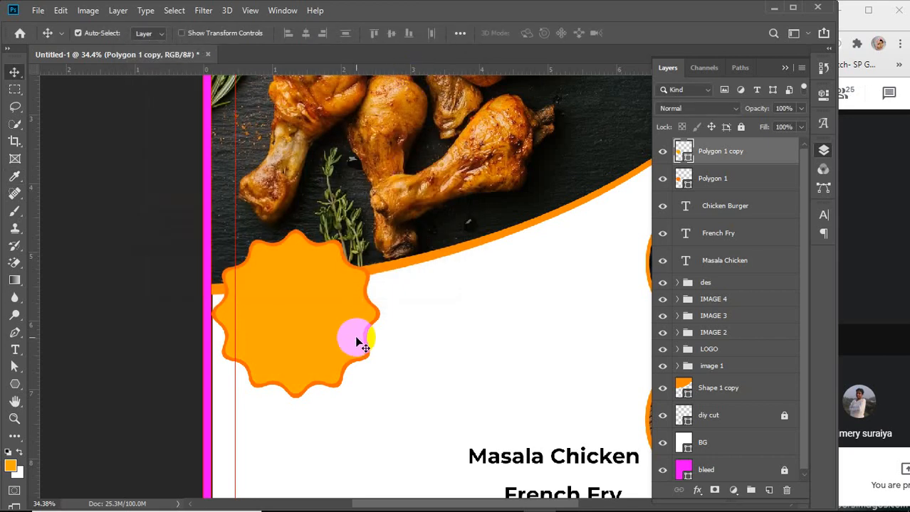
# Try moving both star layers together down the page
pyautogui.keyDown('shift'); pyautogui.click(726, 178); pyautogui.keyUp('shift')
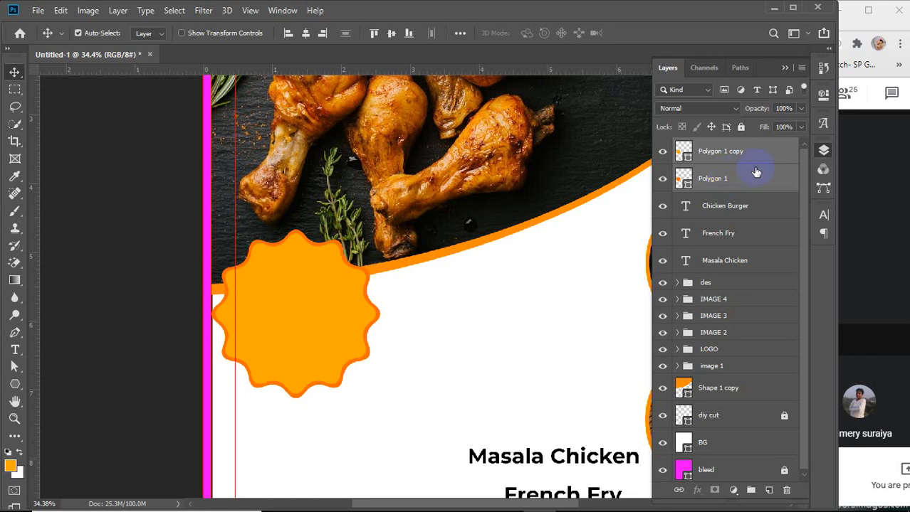
pyautogui.rightClick(747, 154)
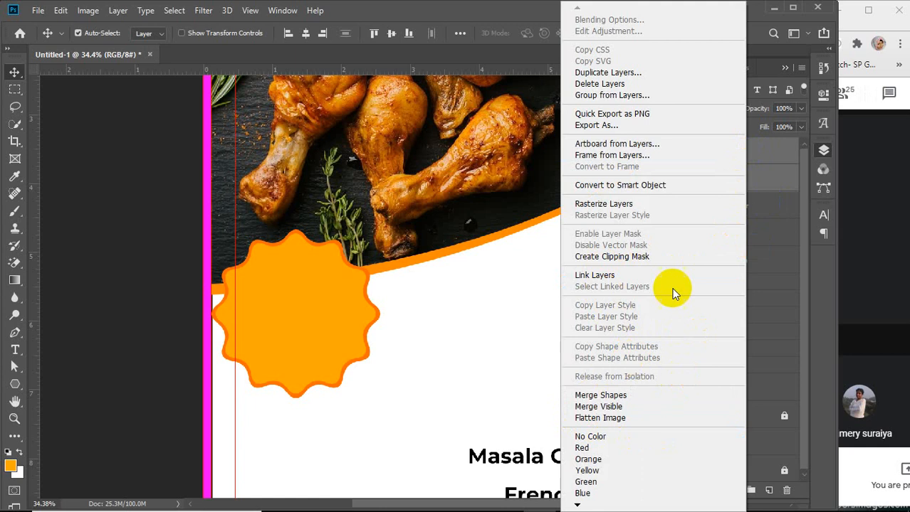
pyautogui.click(760, 163)
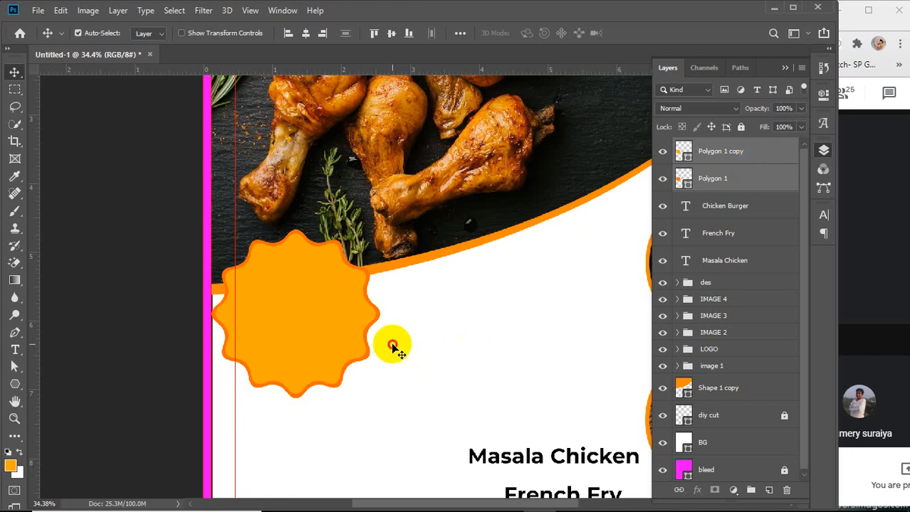
pyautogui.moveTo(380, 331); pyautogui.dragTo(395, 360)
pyautogui.moveTo(278, 305); pyautogui.dragTo(283, 322)
pyautogui.hotkey('ctrl', 'z')
pyautogui.hotkey('ctrl', 'z')
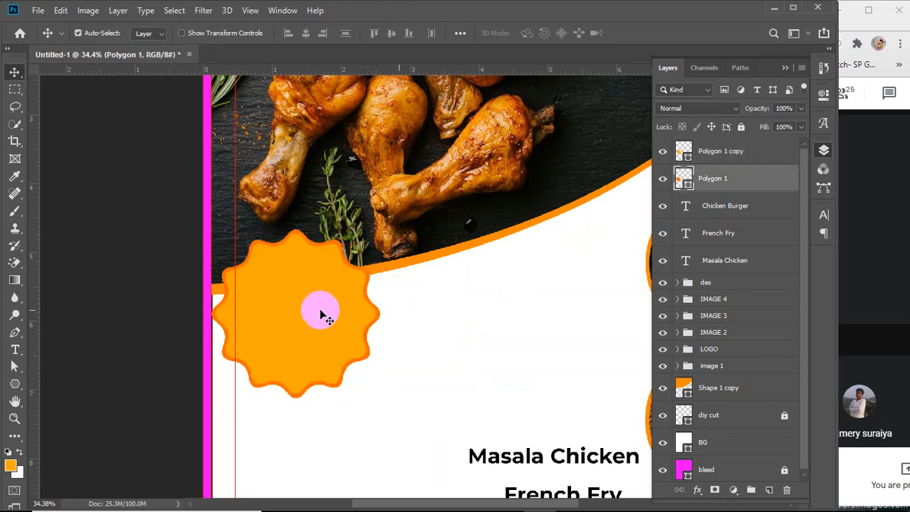
# Merge the two star layers into a single layer
pyautogui.click(746, 154)
pyautogui.keyDown('shift'); pyautogui.click(752, 183); pyautogui.keyUp('shift')
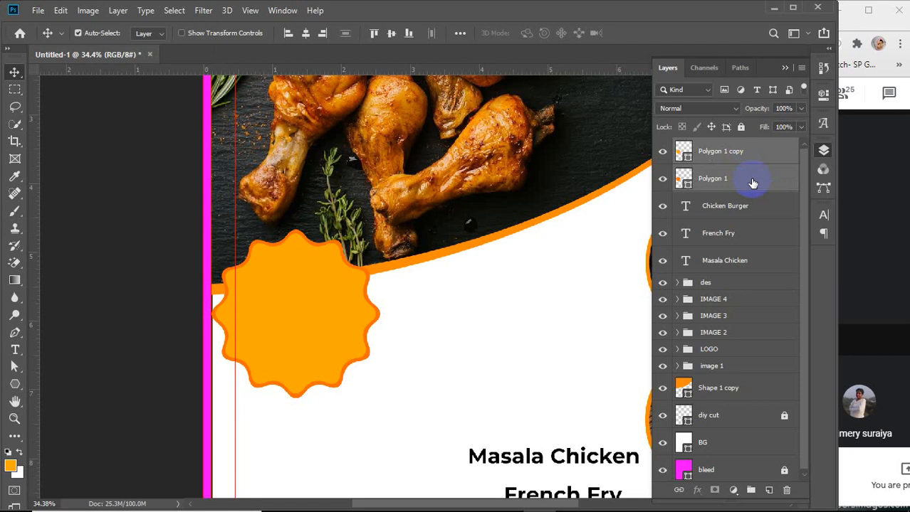
pyautogui.rightClick(752, 183)
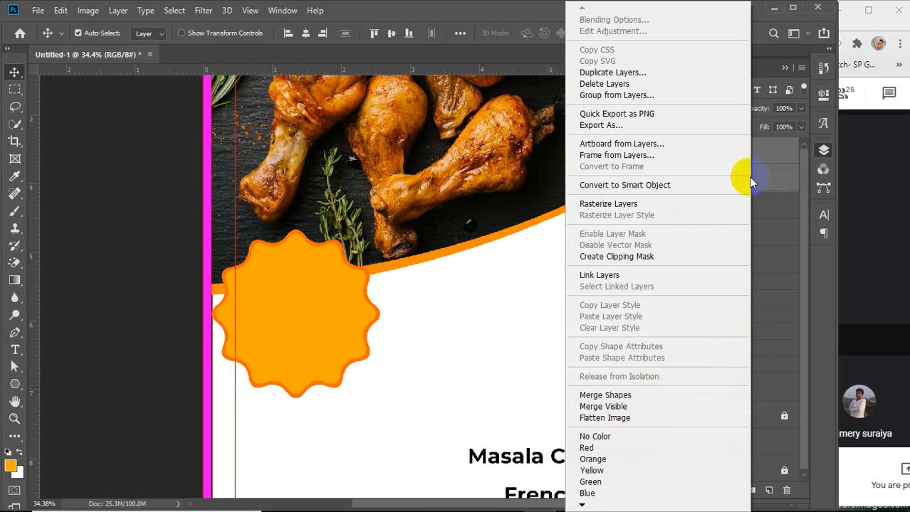
pyautogui.click(783, 154)
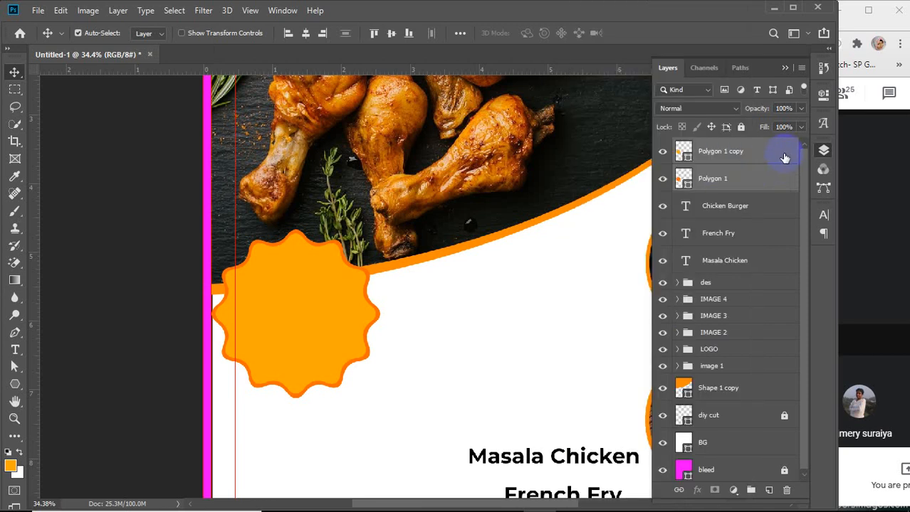
pyautogui.press('ctrl')
pyautogui.hotkey('ctrl', 'e')
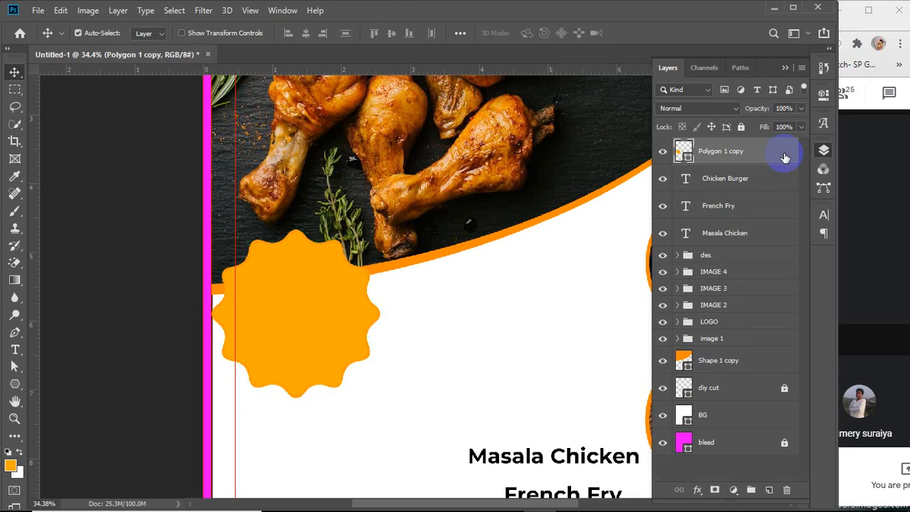
pyautogui.click(350, 256)
pyautogui.click(269, 252)
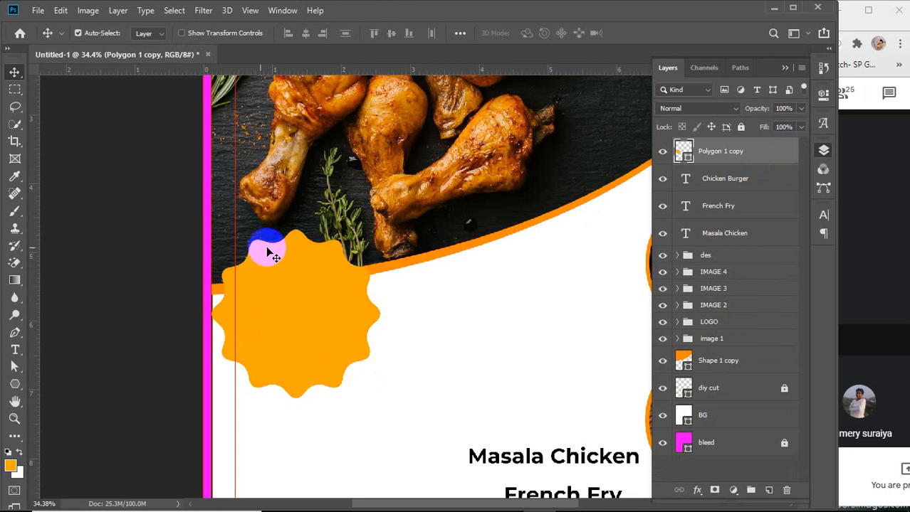
pyautogui.click(265, 246)
pyautogui.click(677, 256)
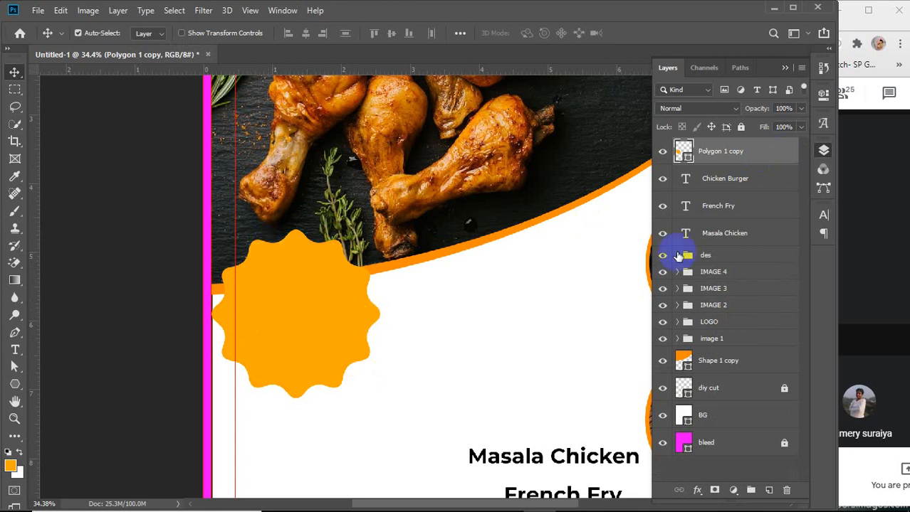
pyautogui.moveTo(678, 256); pyautogui.dragTo(694, 161)
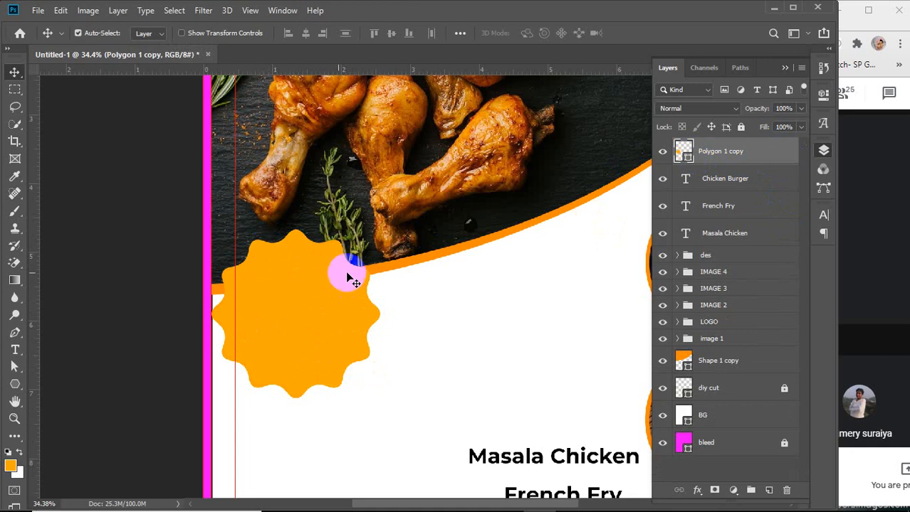
pyautogui.click(344, 388)
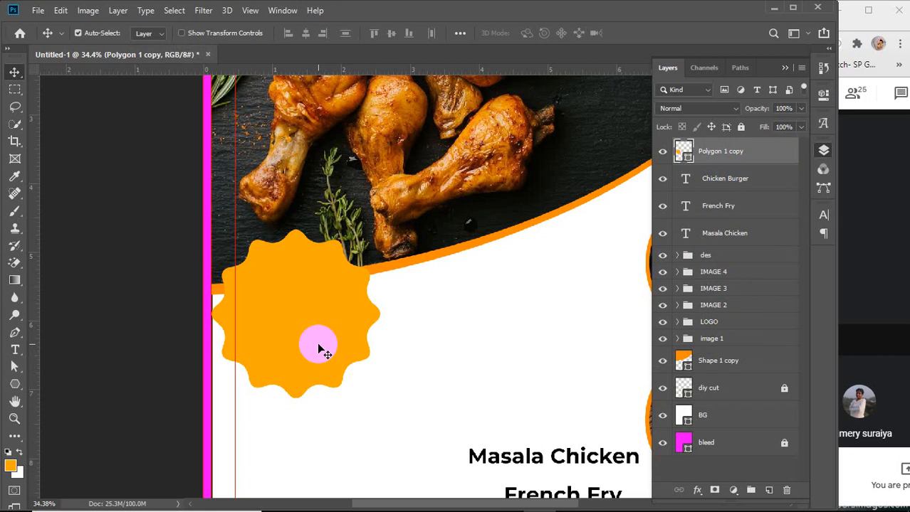
pyautogui.moveTo(318, 349); pyautogui.dragTo(318, 349)
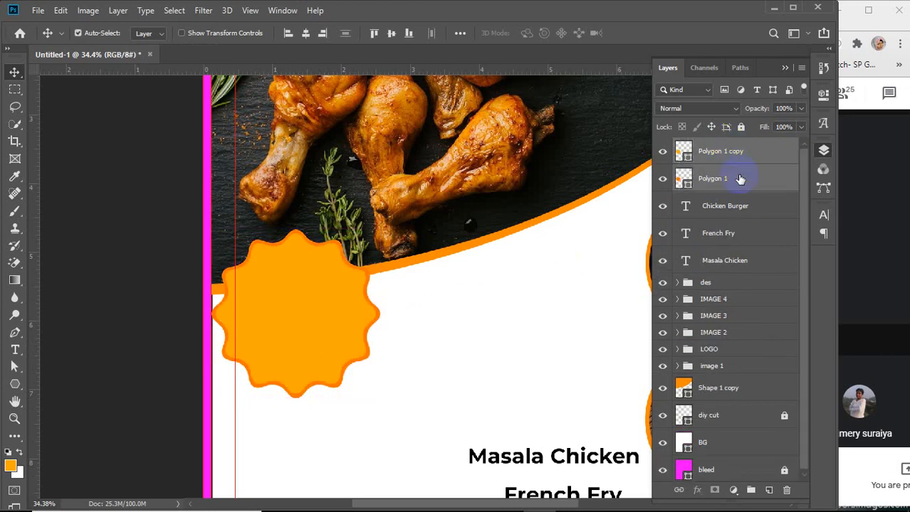
# Group the two star layers and name the group off shape
pyautogui.hotkey('ctrl', 'g')
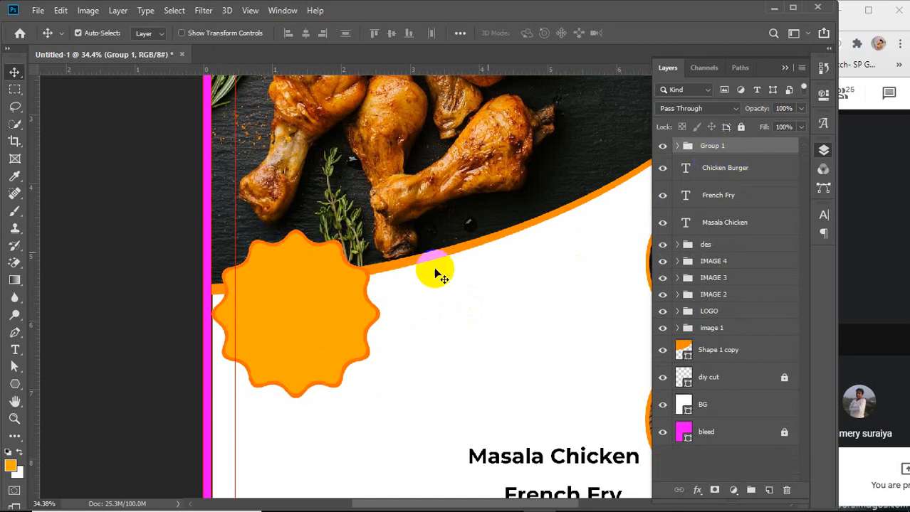
pyautogui.doubleClick(713, 146)
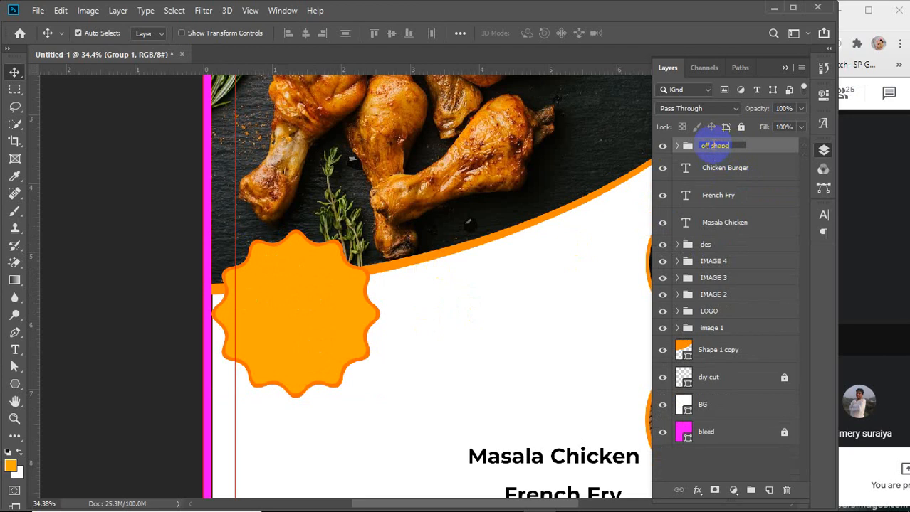
pyautogui.press('Return')
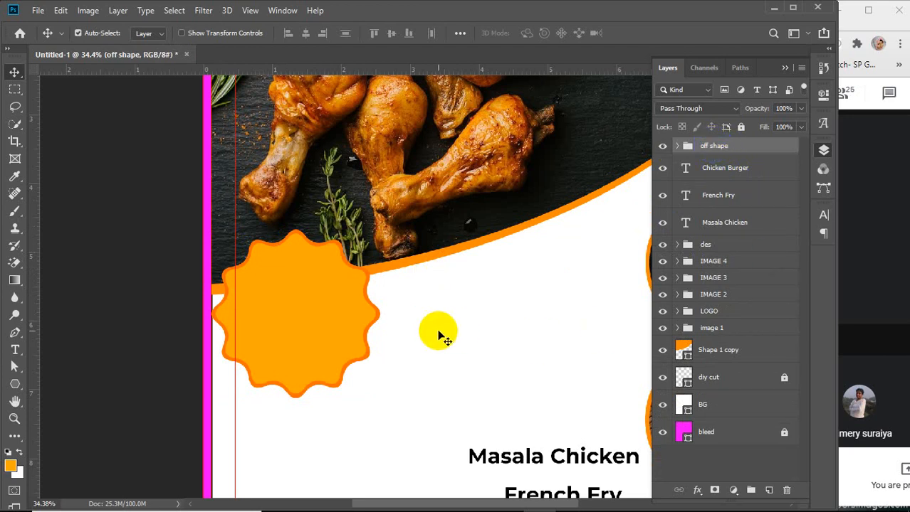
# Create a text layer containing 3 just above the BG layer with the Horizontal Type Tool
pyautogui.click(214, 348)
pyautogui.click(15, 350)
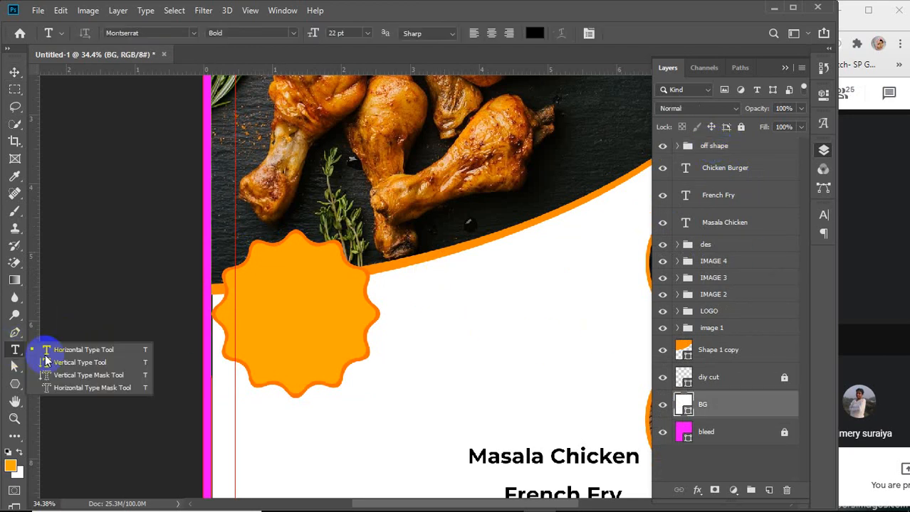
pyautogui.click(434, 349)
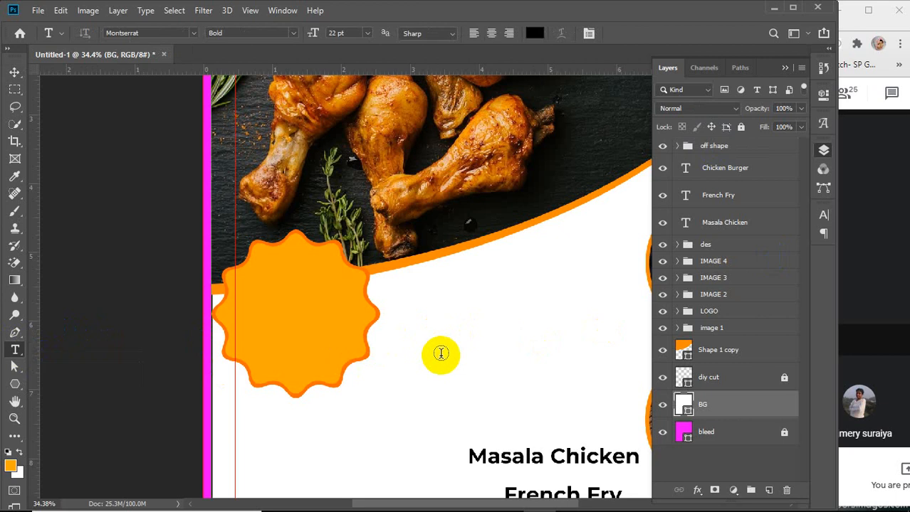
pyautogui.click(439, 355)
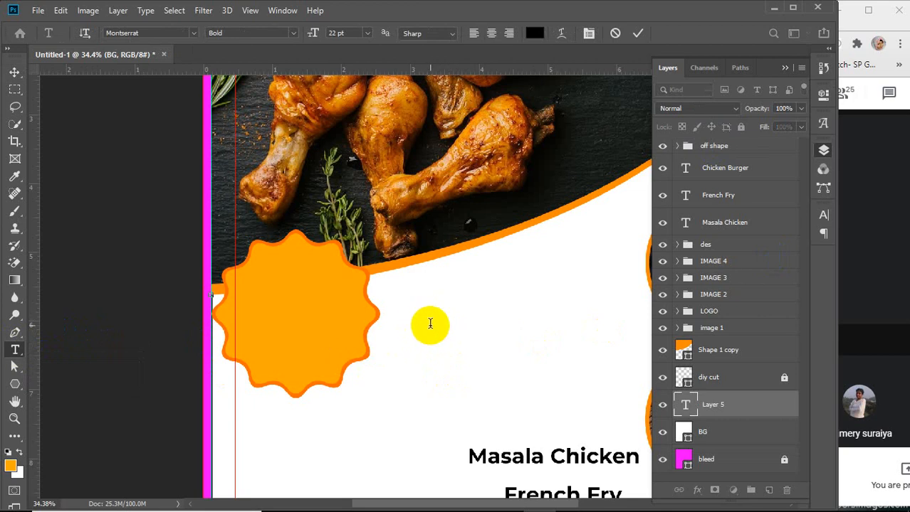
pyautogui.click(637, 33)
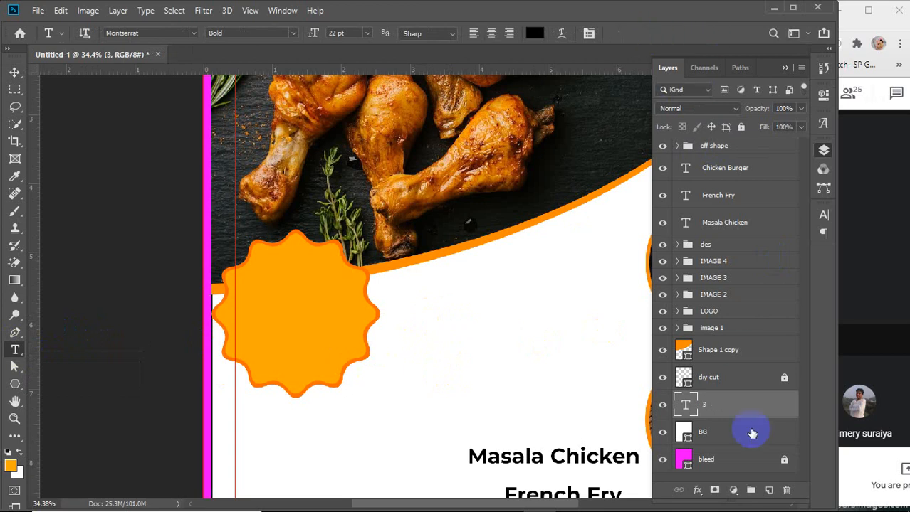
pyautogui.click(721, 405)
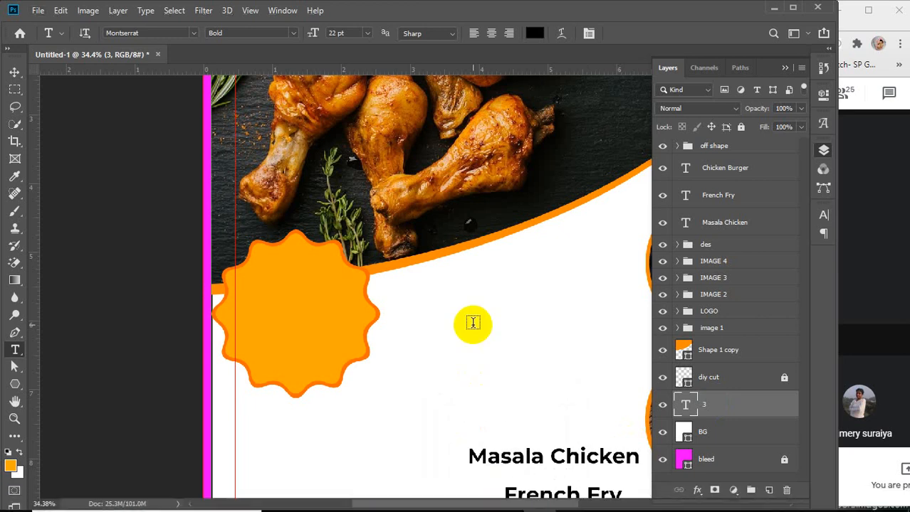
# Start a new text layer beside the star badge, above the off shape group
pyautogui.scroll(-4, 472, 323)
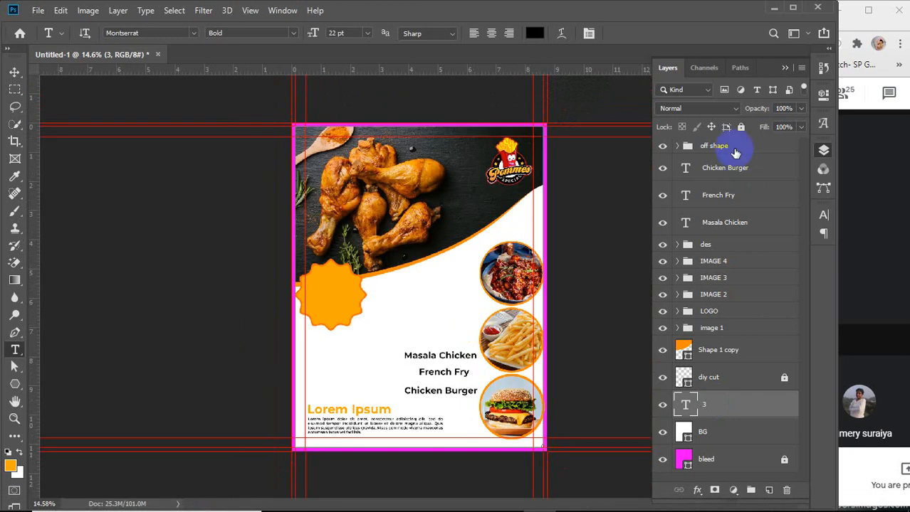
pyautogui.click(734, 147)
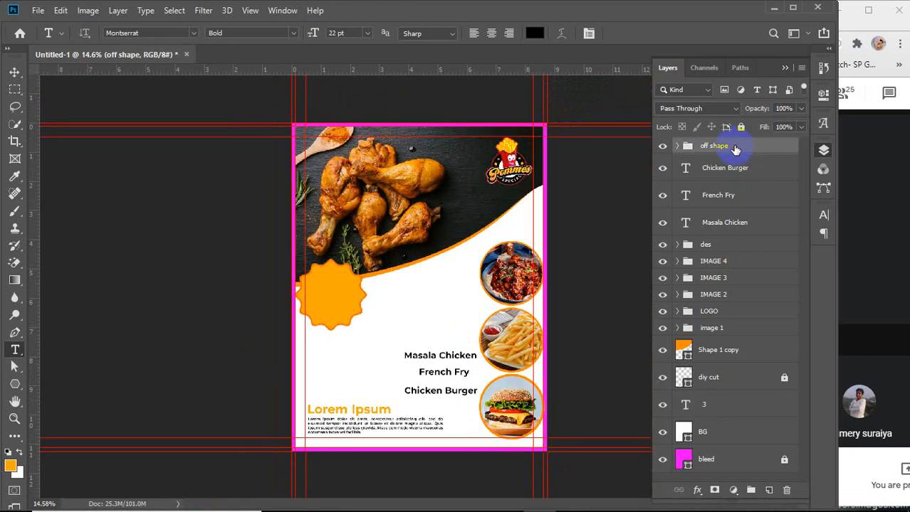
pyautogui.click(390, 305)
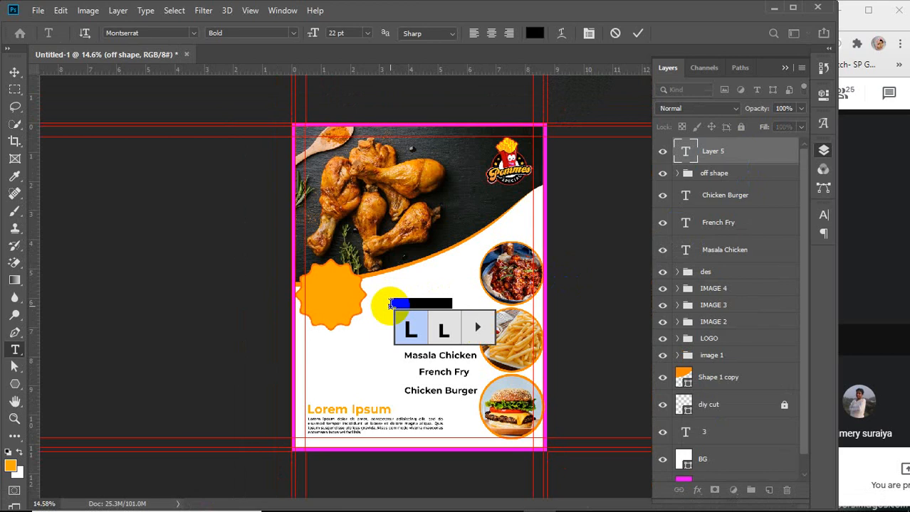
pyautogui.press('BackSpace')
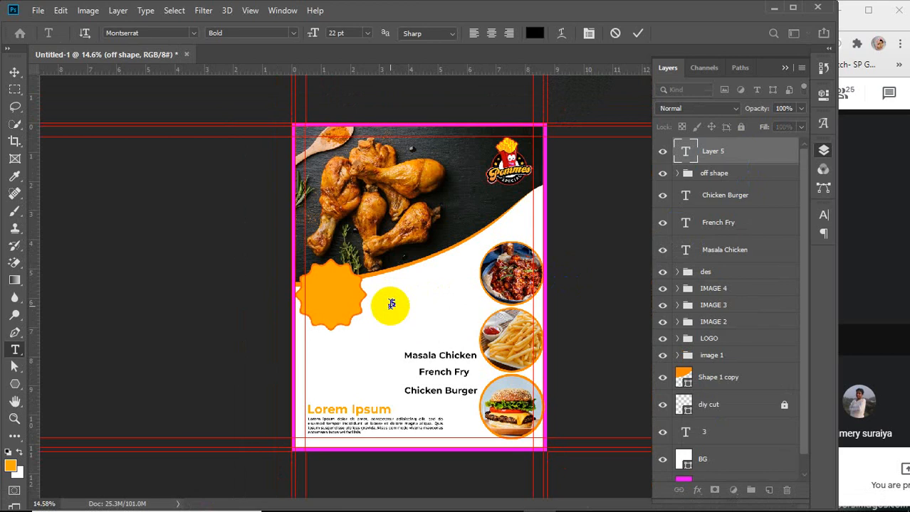
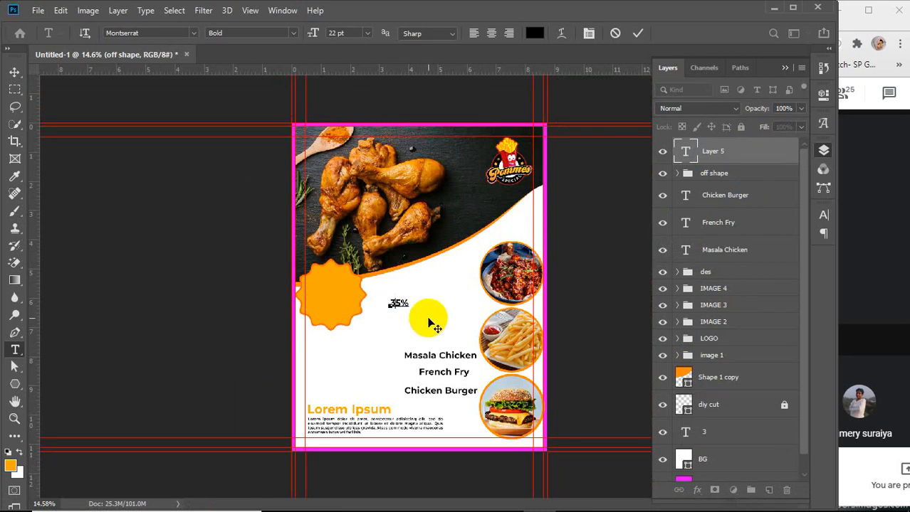
# Commit the 35% text and add a new text layer reading "off" below it
pyautogui.click(637, 33)
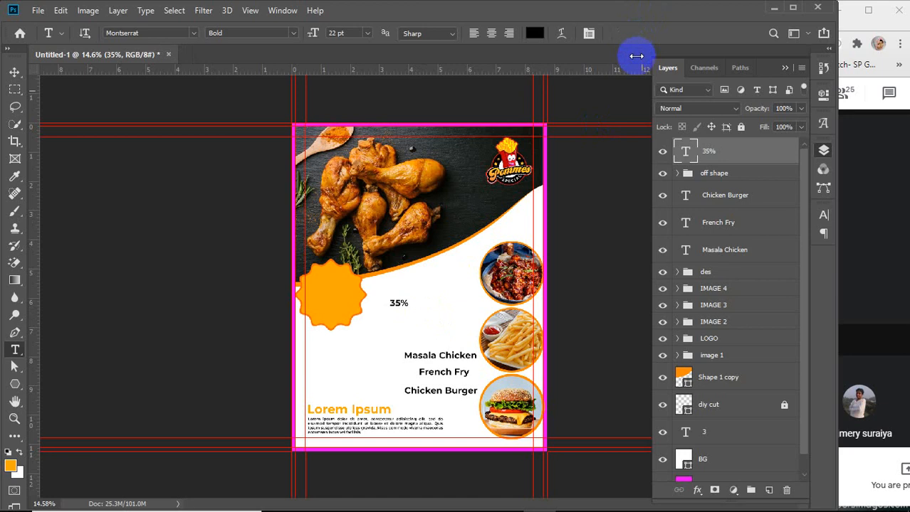
pyautogui.moveTo(890, 502)
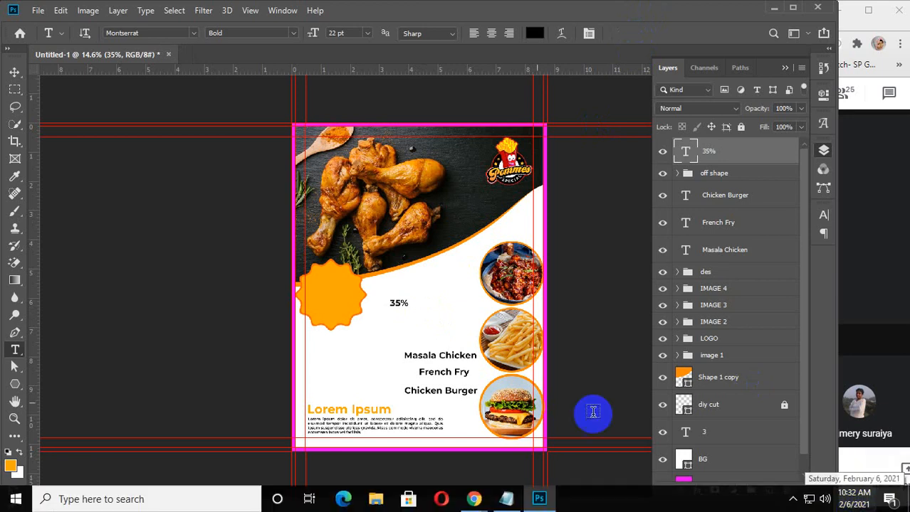
pyautogui.click(383, 333)
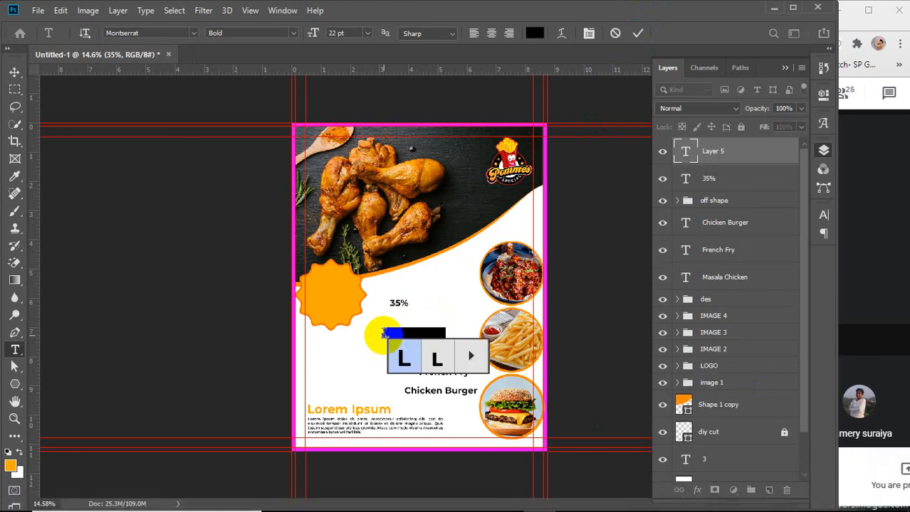
pyautogui.press('BackSpace')
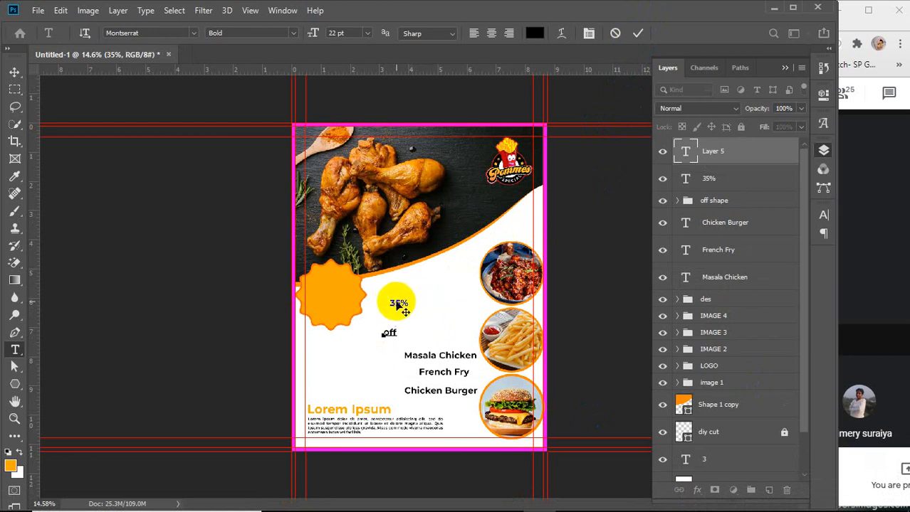
pyautogui.click(422, 298)
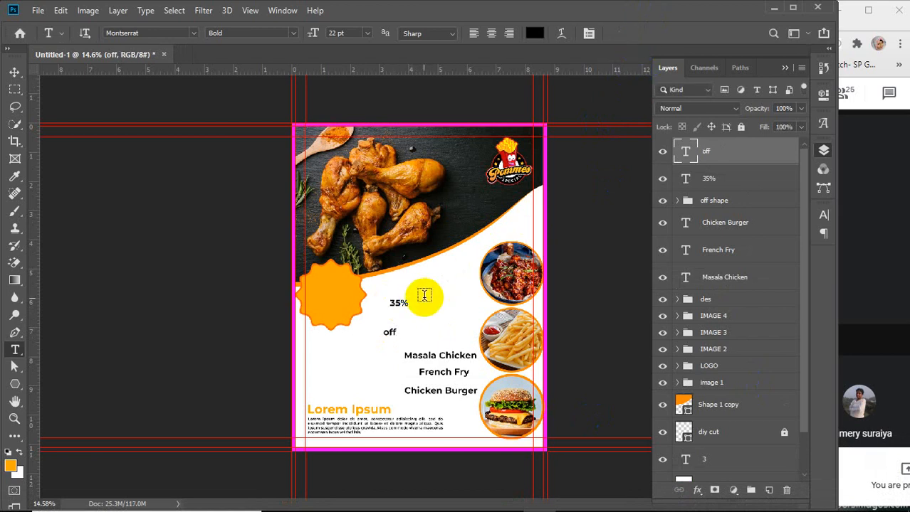
pyautogui.press('v')
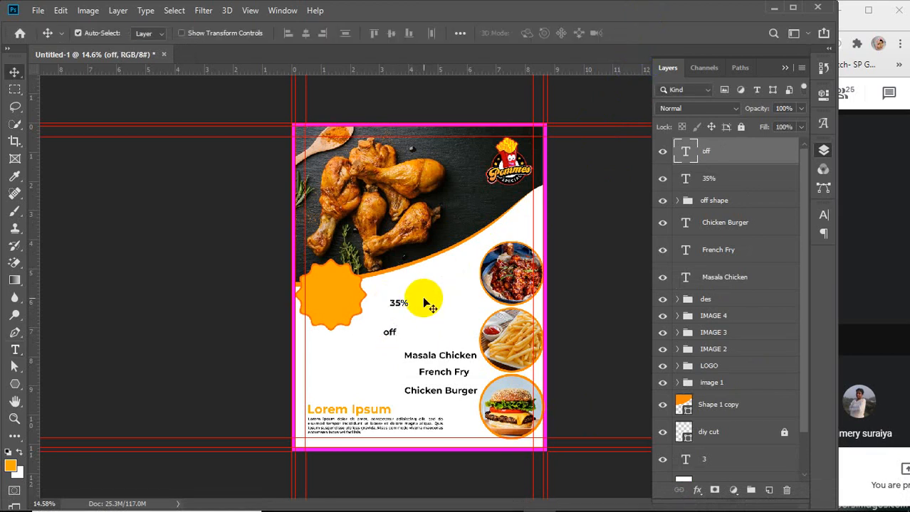
# Move the 35% text onto the orange starburst badge and set its colour to white (ffffff)
pyautogui.click(715, 178)
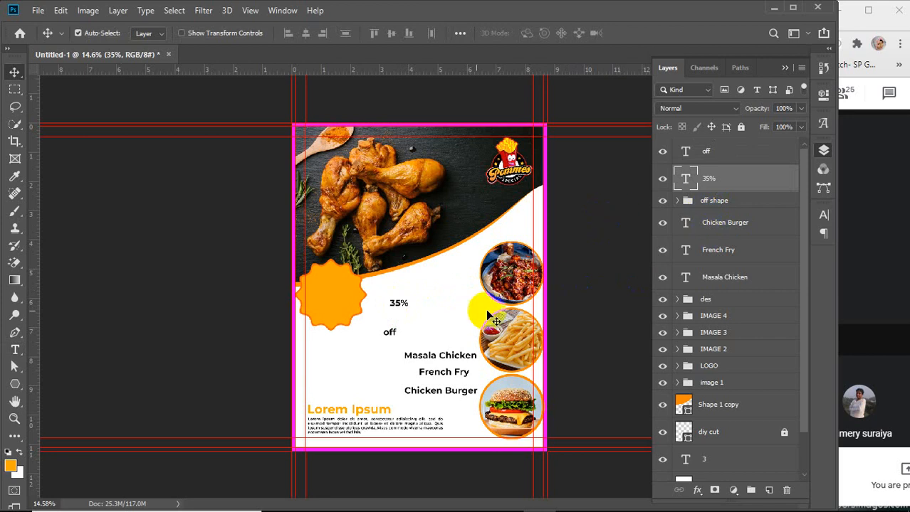
pyautogui.moveTo(403, 306); pyautogui.dragTo(343, 286)
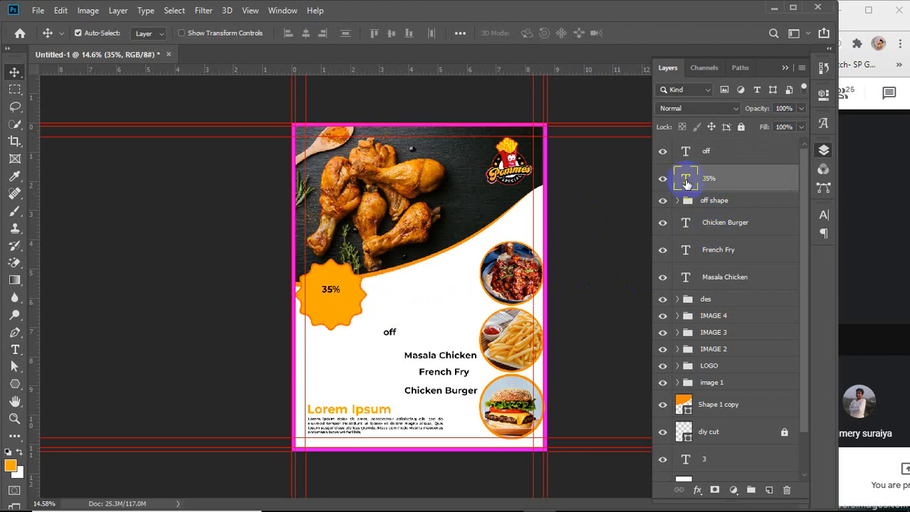
pyautogui.doubleClick(686, 181)
pyautogui.click(534, 33)
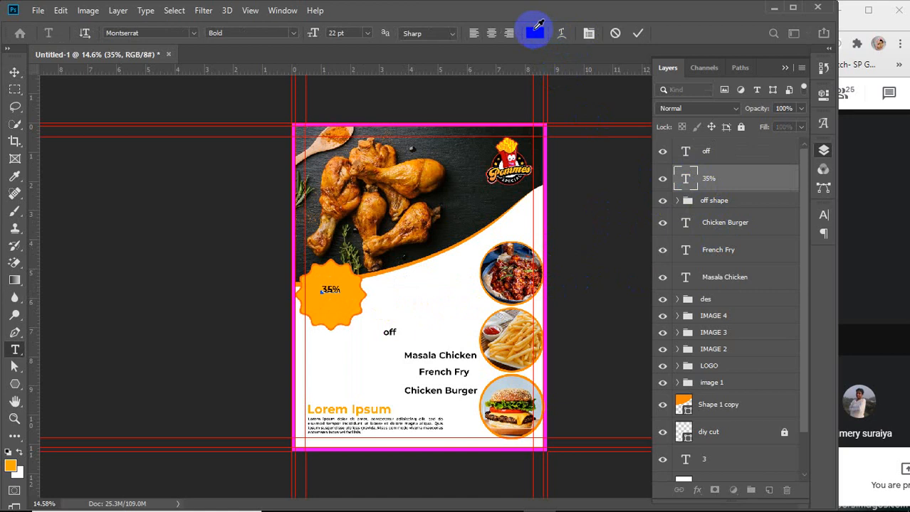
pyautogui.moveTo(139, 91); pyautogui.dragTo(107, 77)
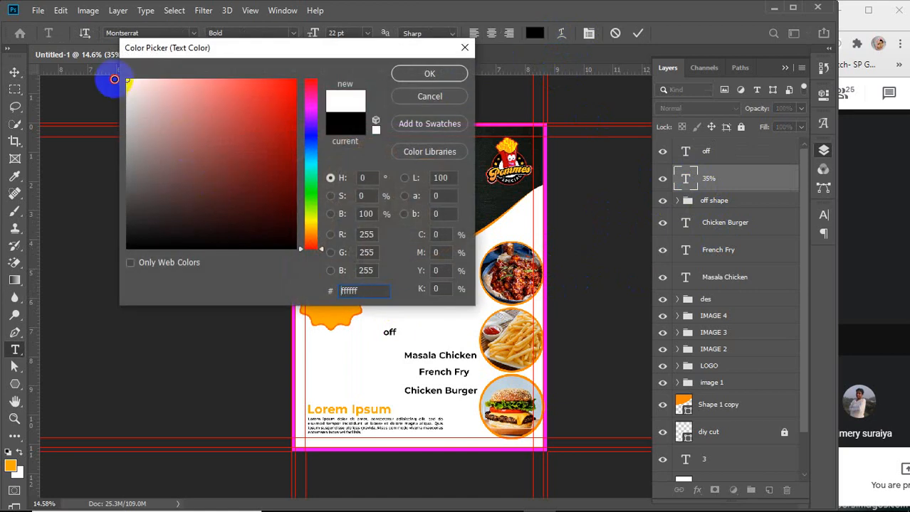
pyautogui.click(427, 74)
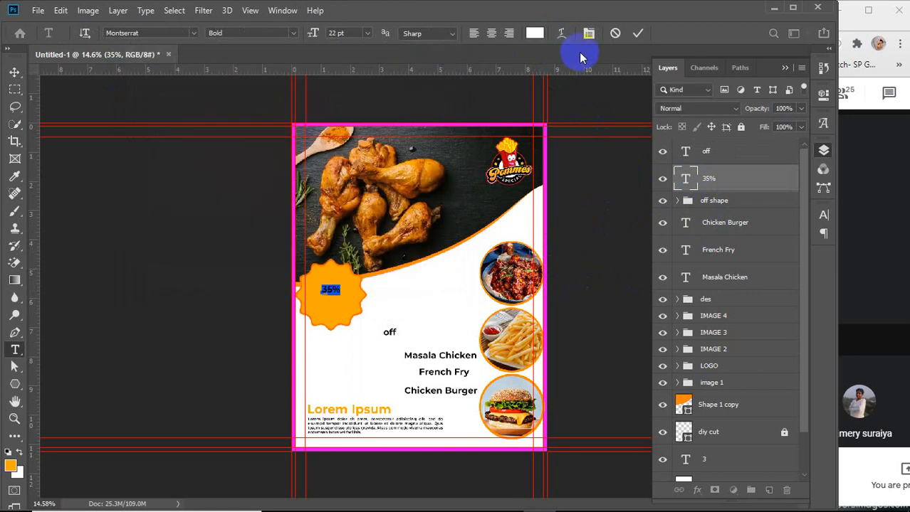
pyautogui.click(639, 33)
pyautogui.press('v')
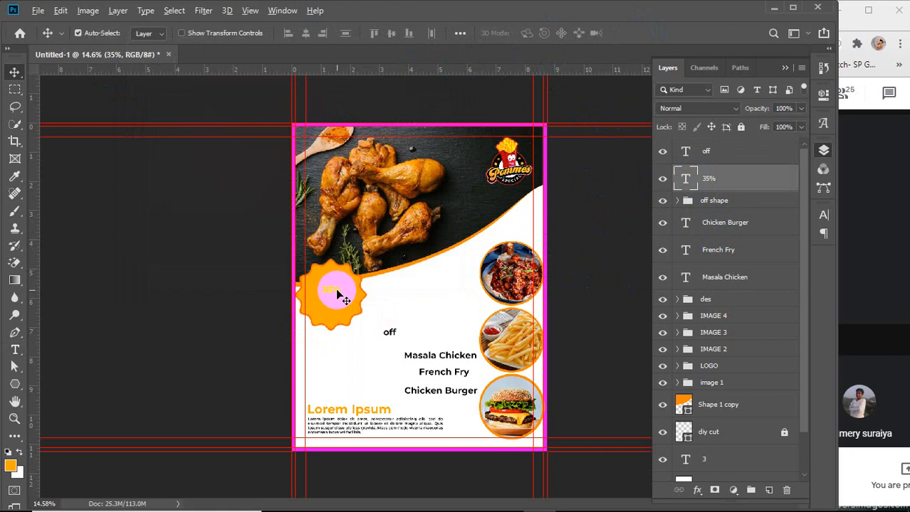
# Scale the 35% text to about 252% and center it inside the orange badge
pyautogui.scroll(2, 329, 286)
pyautogui.scroll(2, 329, 286)
pyautogui.hotkey('ctrl', 't')
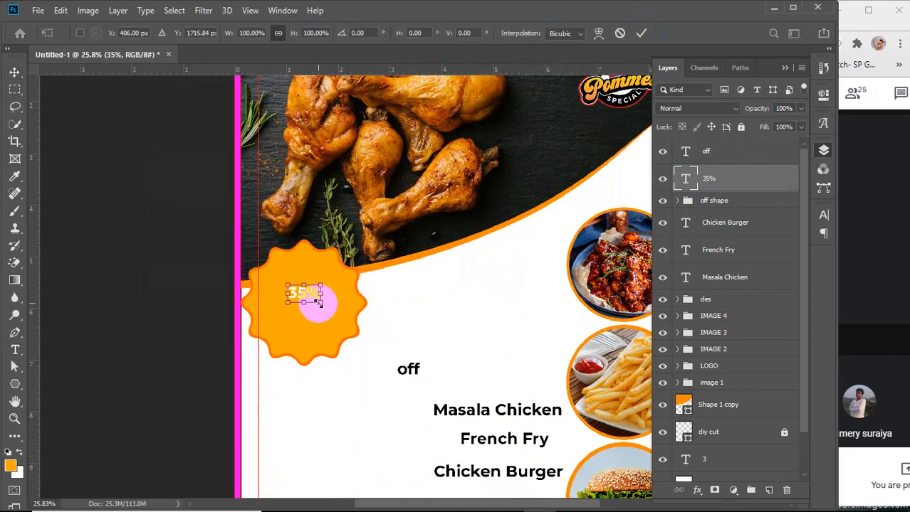
pyautogui.moveTo(319, 304); pyautogui.dragTo(393, 350)
pyautogui.moveTo(342, 320); pyautogui.dragTo(314, 296)
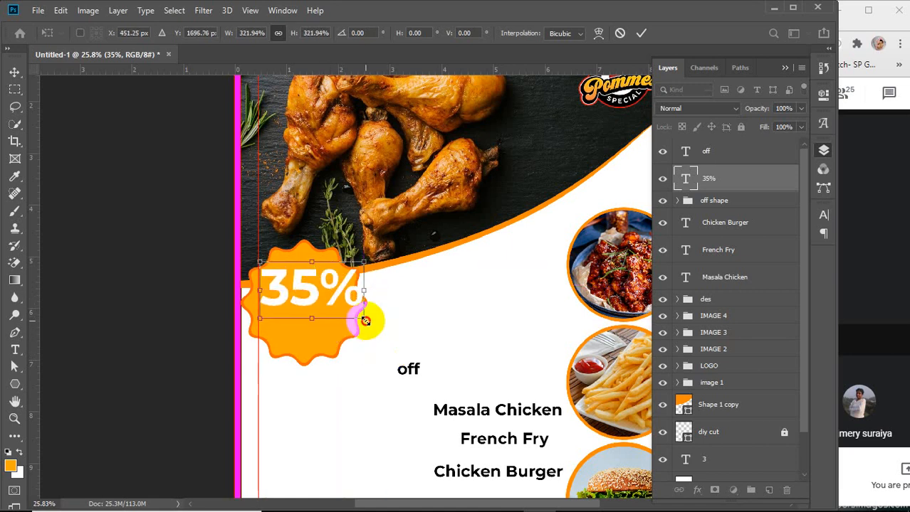
pyautogui.moveTo(361, 319); pyautogui.dragTo(341, 297)
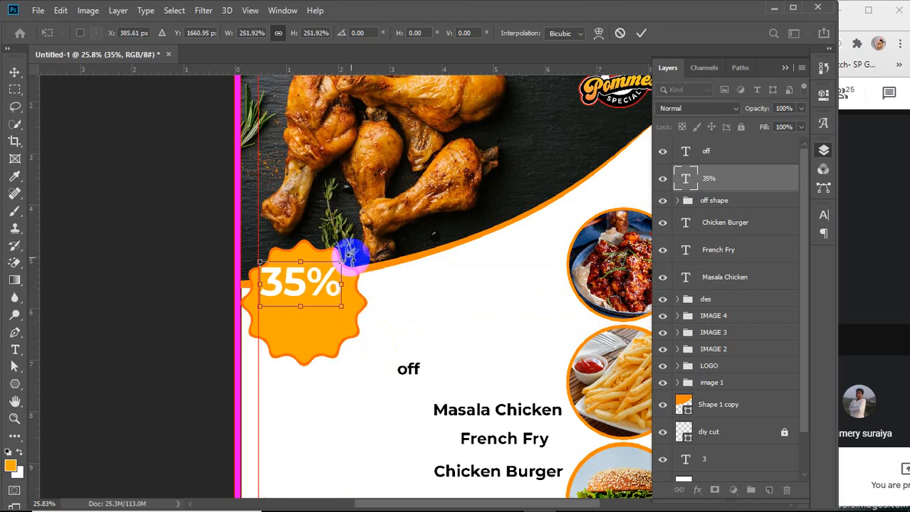
pyautogui.moveTo(296, 283); pyautogui.dragTo(296, 301)
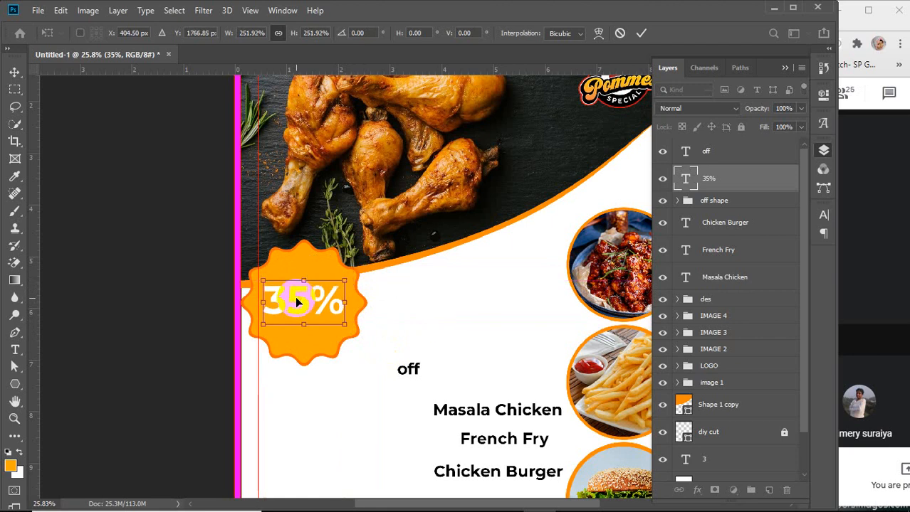
pyautogui.click(642, 33)
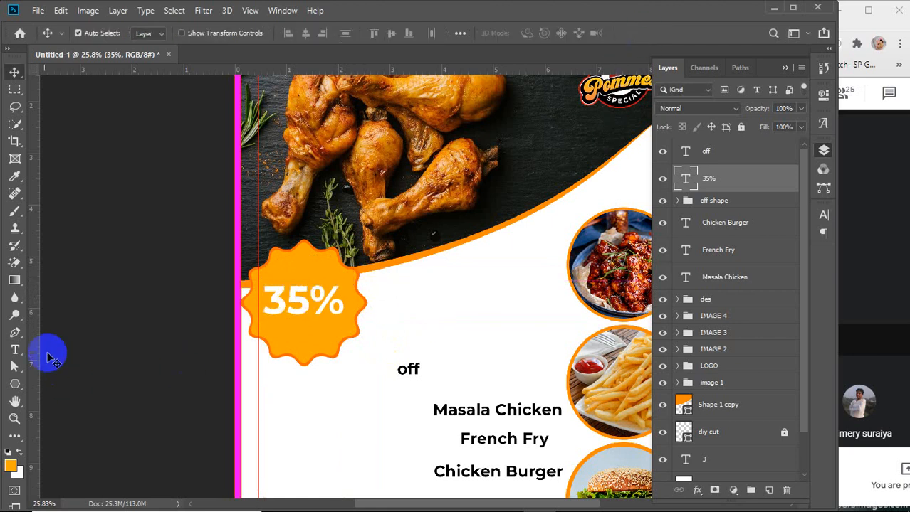
# Select the 35 digits and browse the Character panel's font list, previewing fonts on them
pyautogui.click(15, 349)
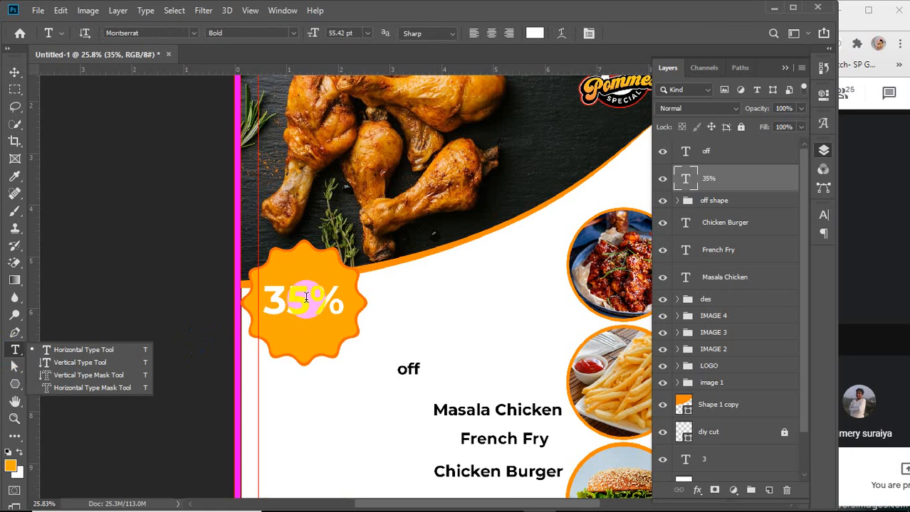
pyautogui.moveTo(298, 301); pyautogui.dragTo(267, 298)
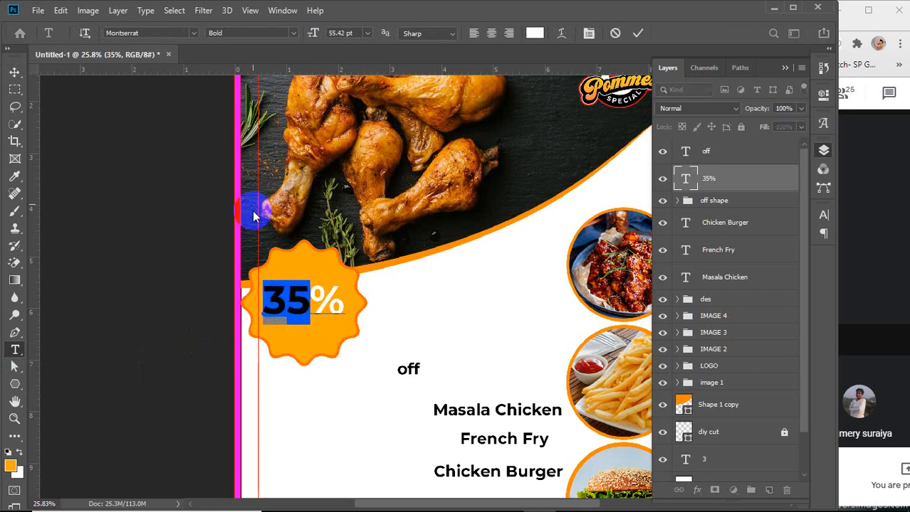
pyautogui.click(192, 36)
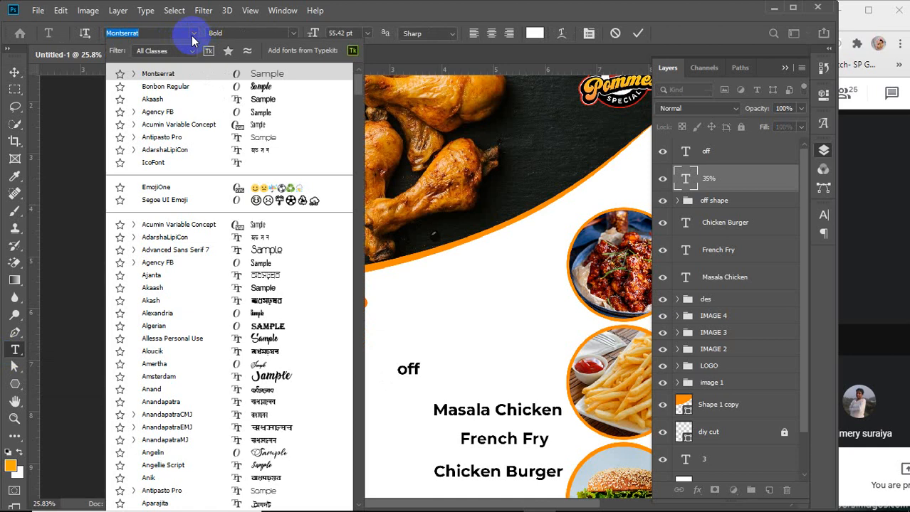
pyautogui.click(192, 36)
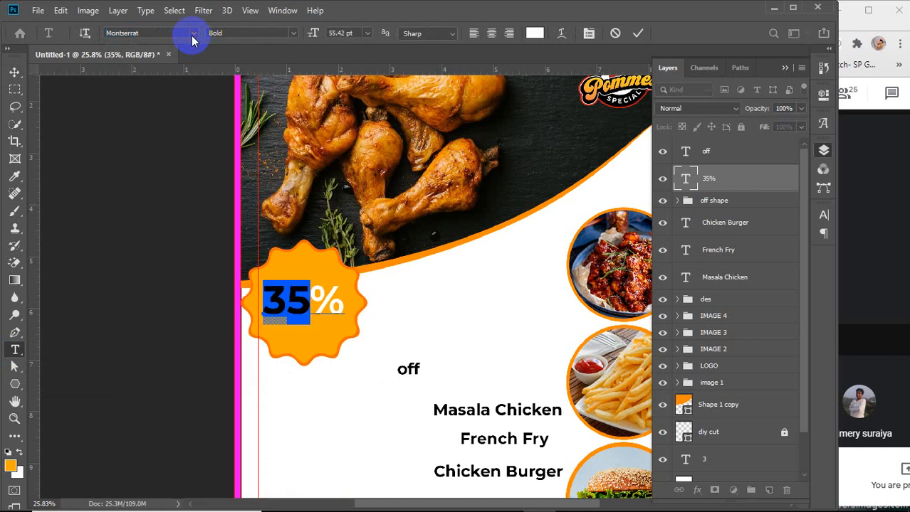
pyautogui.click(590, 36)
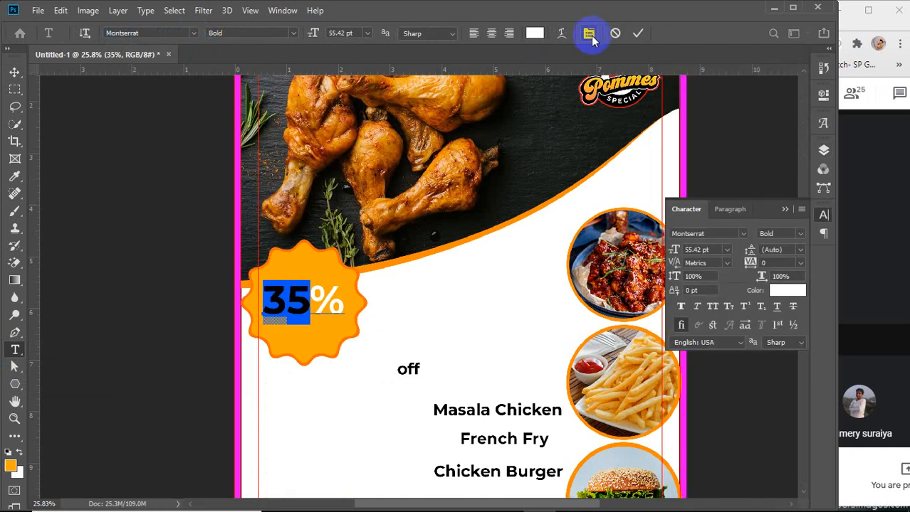
pyautogui.click(743, 237)
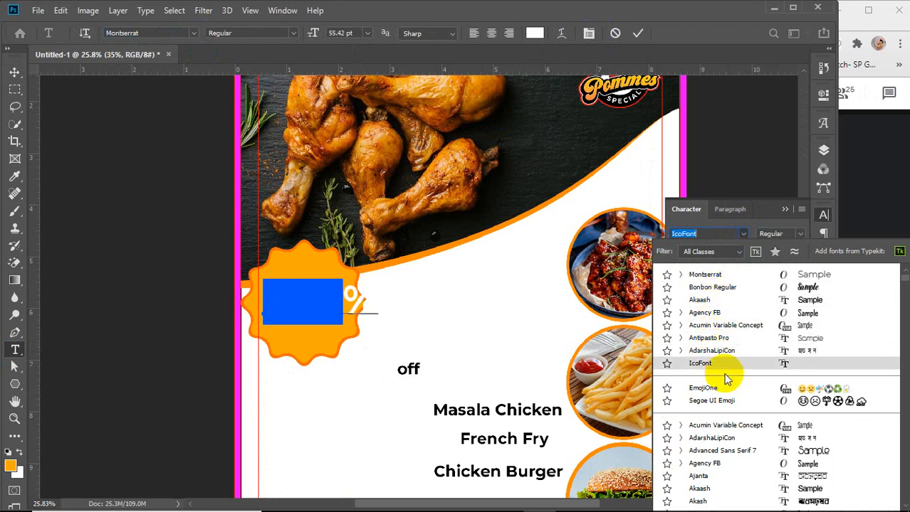
pyautogui.scroll(-1, 725, 377)
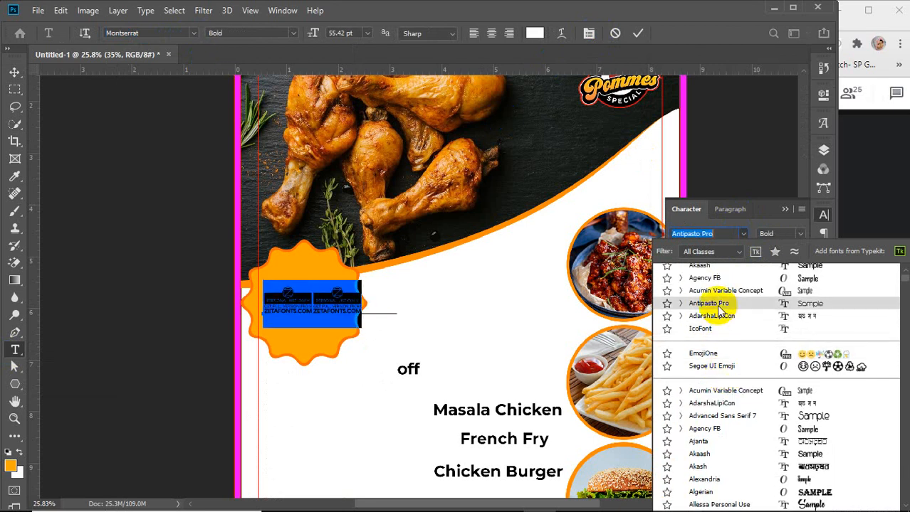
pyautogui.scroll(-2, 726, 356)
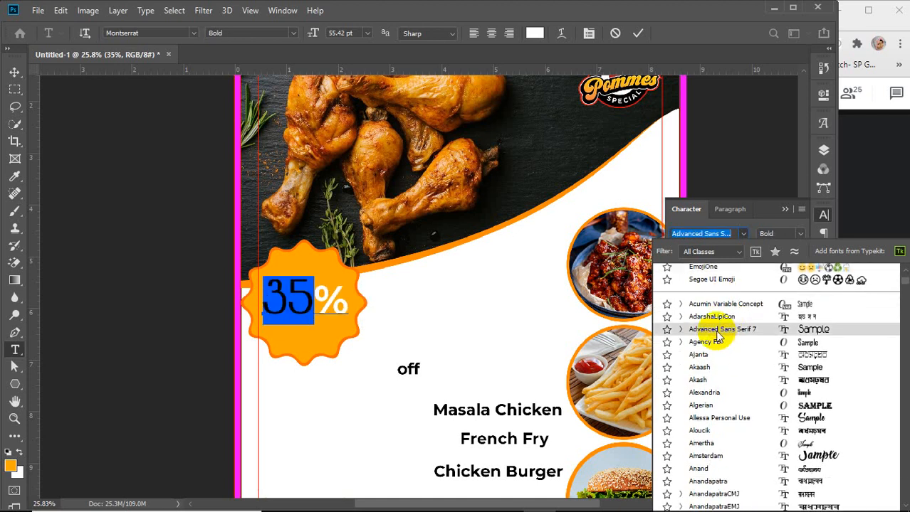
pyautogui.scroll(-2, 720, 345)
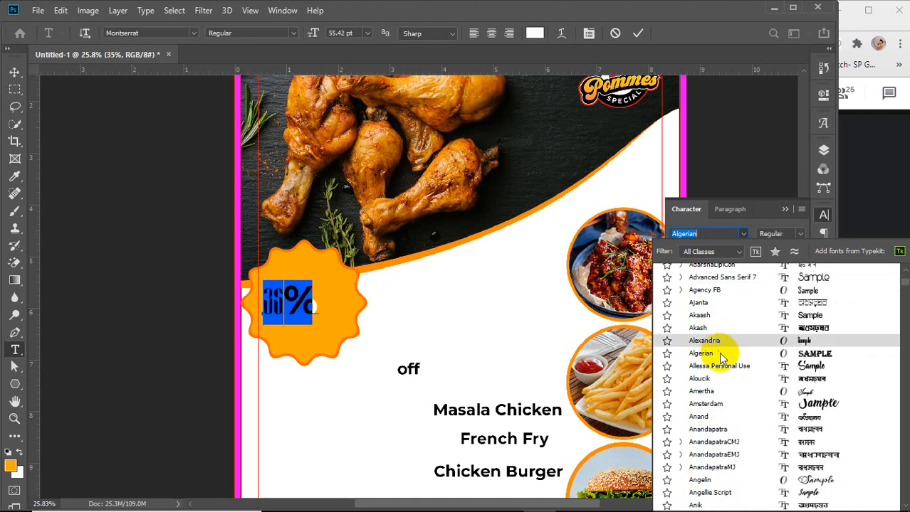
pyautogui.scroll(-5, 721, 363)
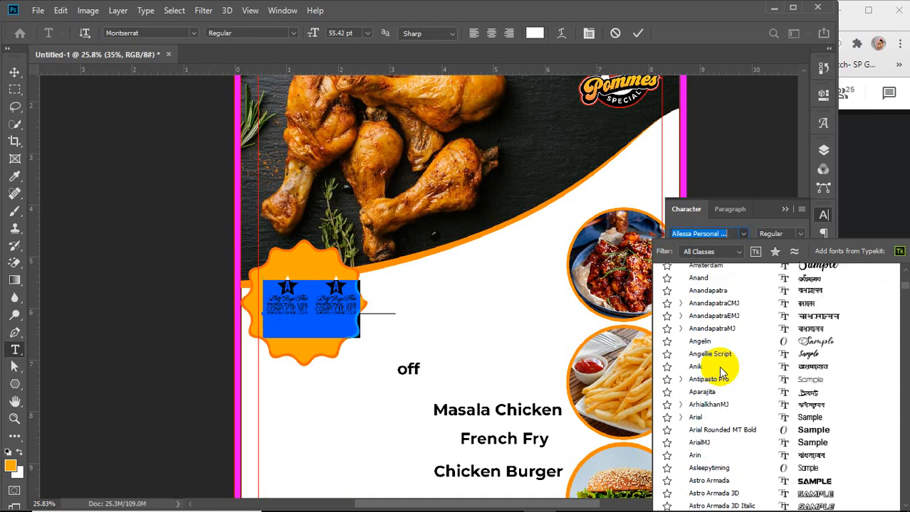
pyautogui.scroll(-1, 721, 370)
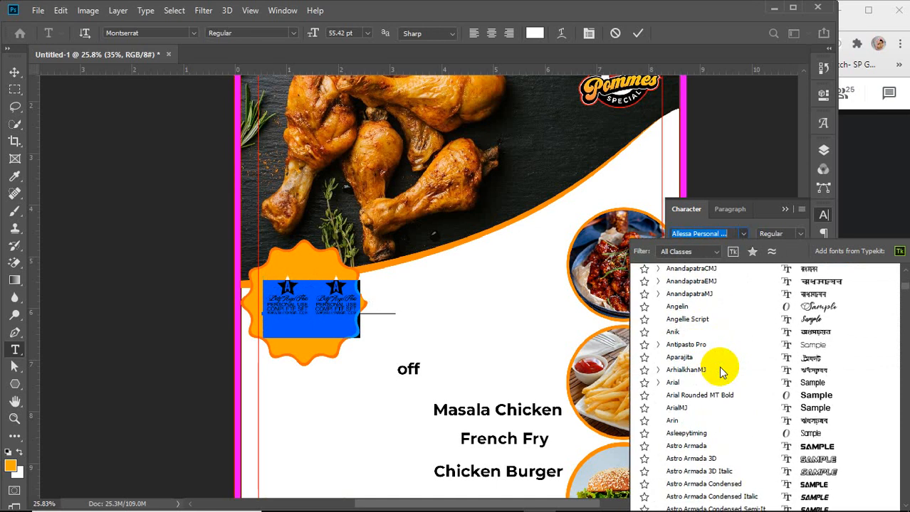
pyautogui.scroll(-1, 721, 372)
pyautogui.scroll(-7, 720, 371)
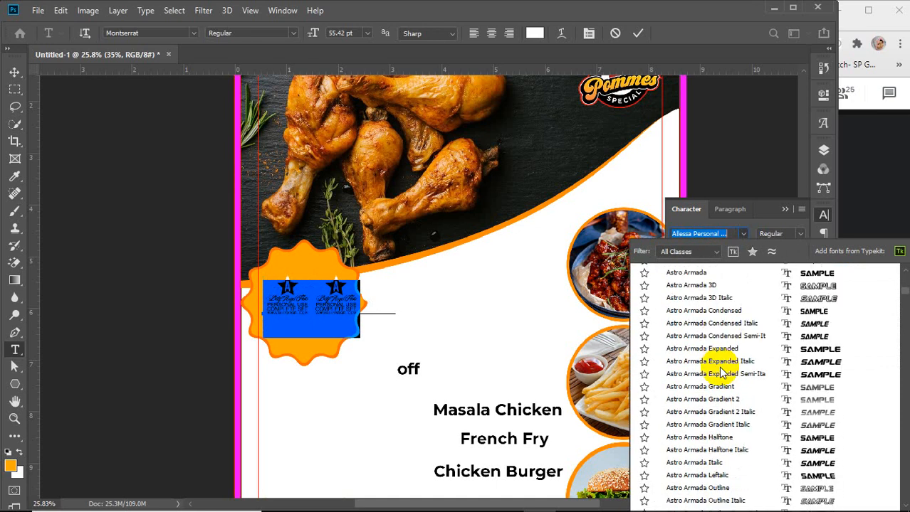
pyautogui.scroll(-1, 720, 370)
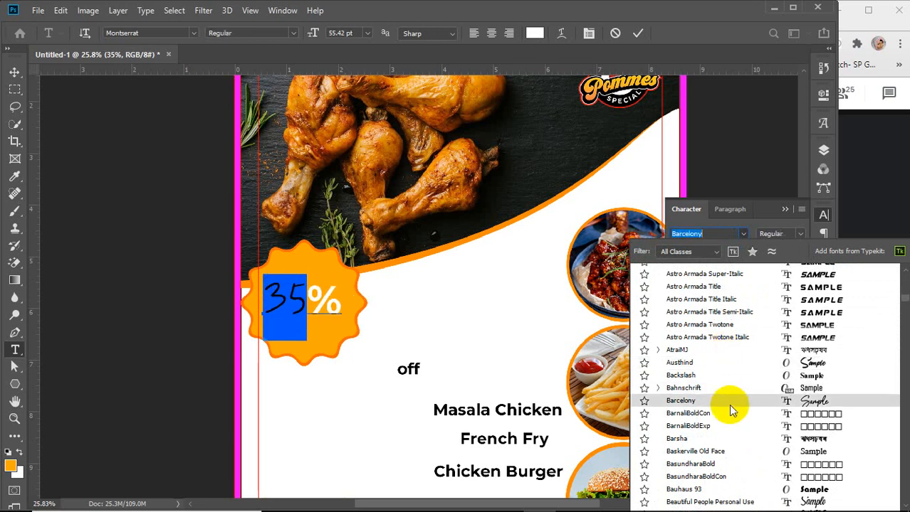
pyautogui.scroll(-10, 729, 402)
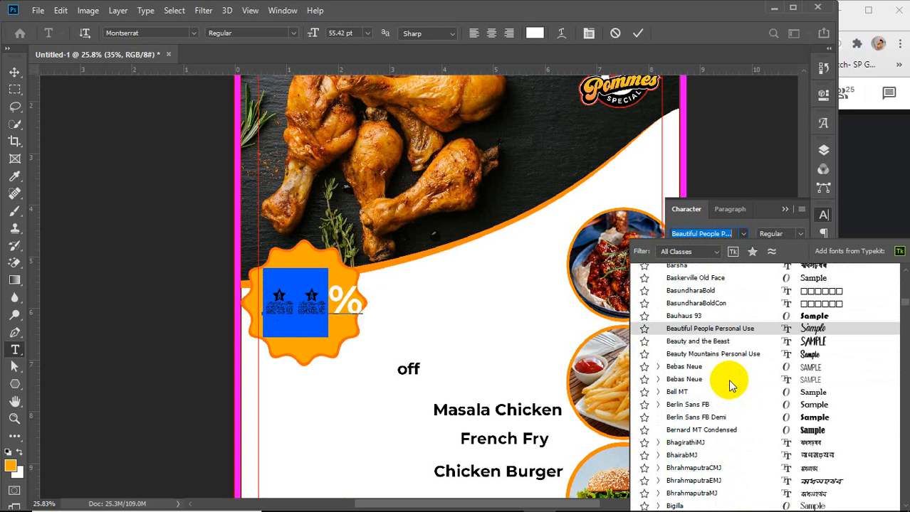
pyautogui.scroll(-3, 720, 356)
pyautogui.scroll(-3, 720, 356)
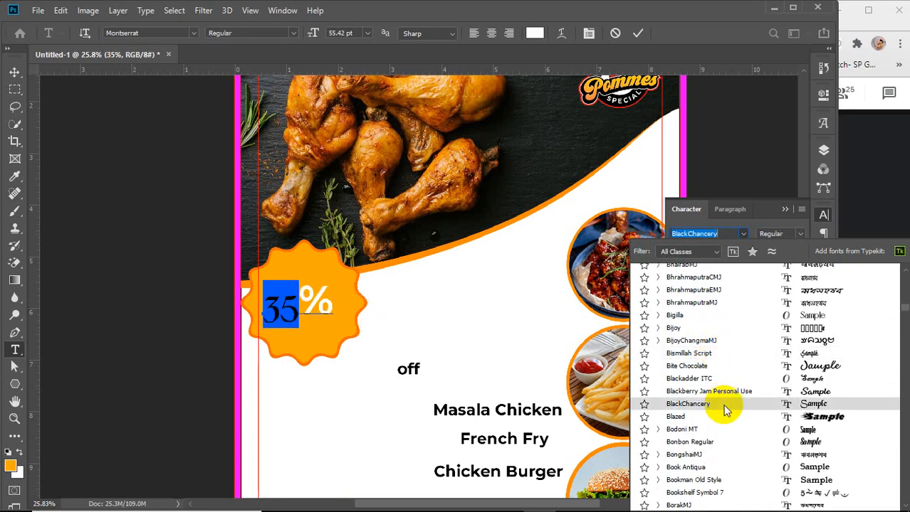
# Try the BlackChancery font on the 35 digits, then return them to Montserrat Bold
pyautogui.click(725, 411)
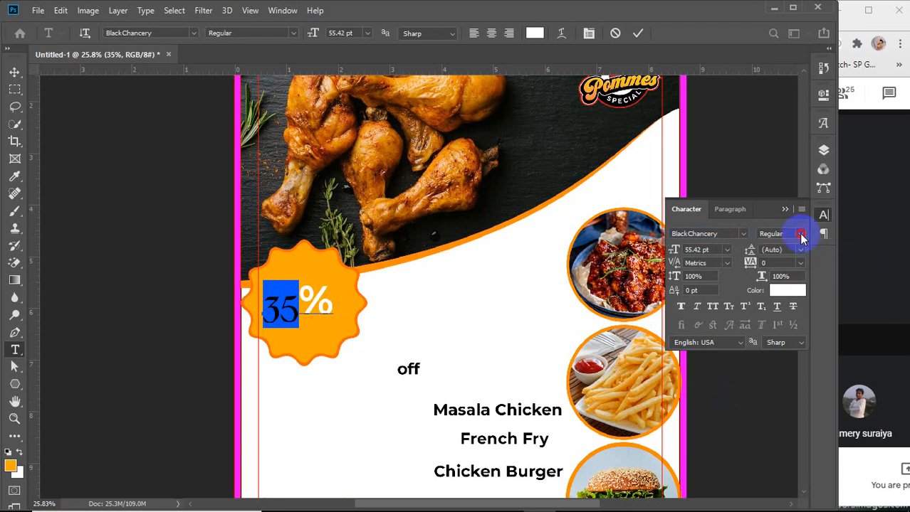
pyautogui.click(801, 237)
pyautogui.click(796, 242)
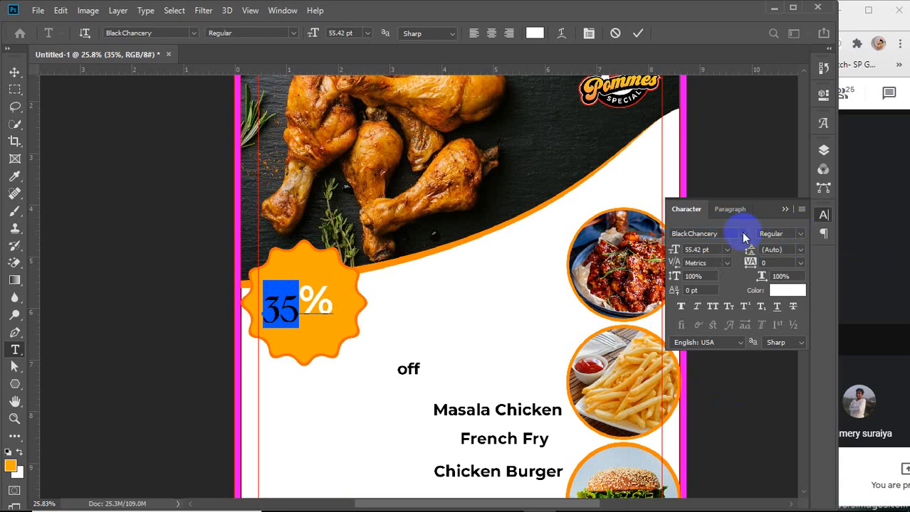
pyautogui.click(742, 235)
pyautogui.click(682, 286)
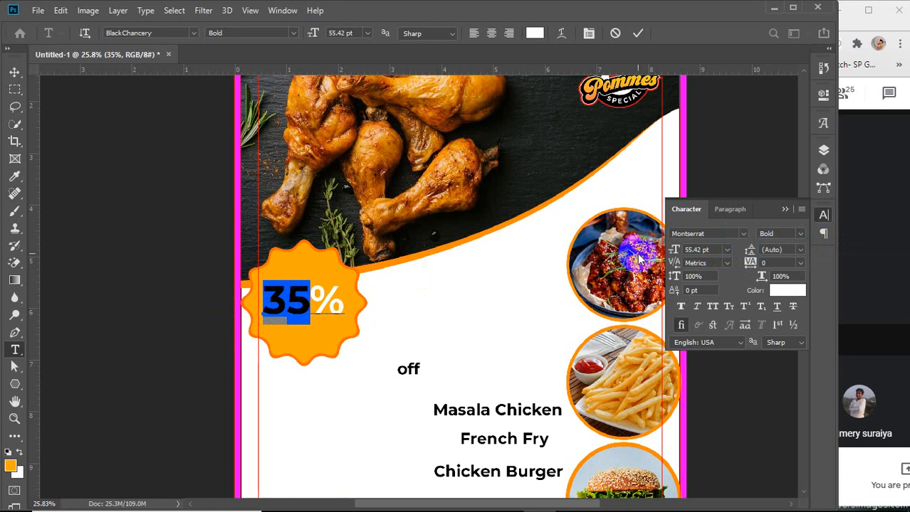
# Browse the font list while previewing on the 35 digits, and apply the Fonarto font to them
pyautogui.click(742, 235)
pyautogui.scroll(-5, 737, 402)
pyautogui.scroll(-15, 737, 404)
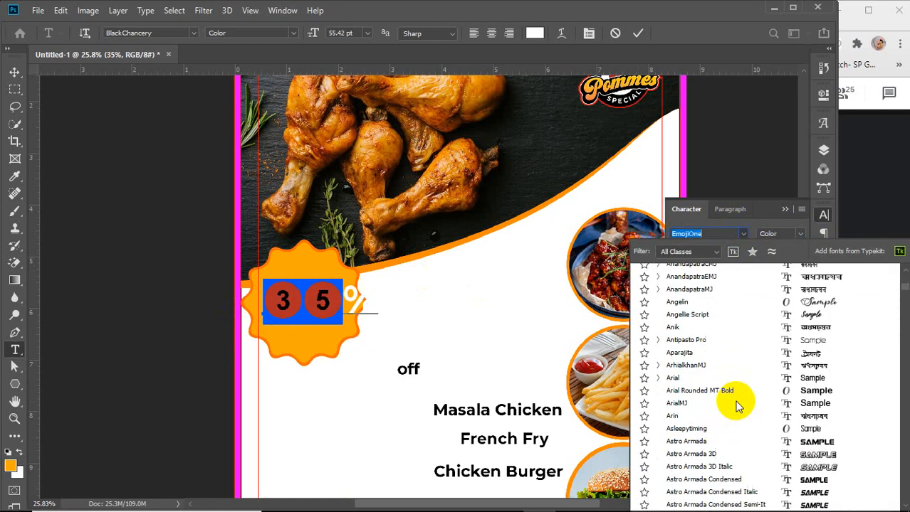
pyautogui.scroll(-10, 737, 404)
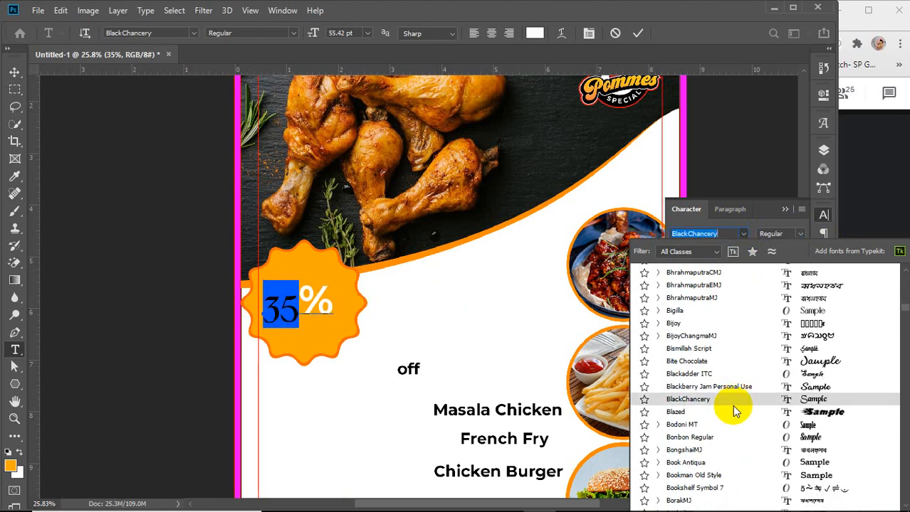
pyautogui.scroll(-3, 742, 389)
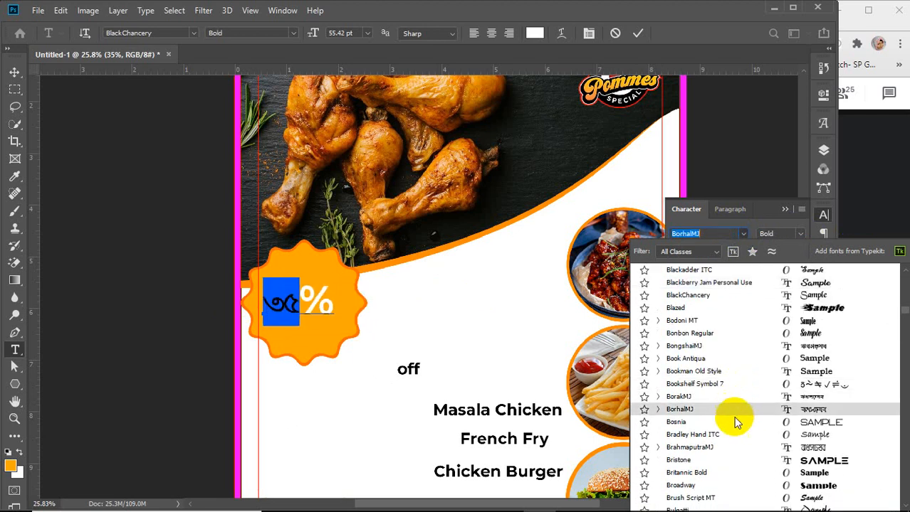
pyautogui.scroll(-2, 737, 427)
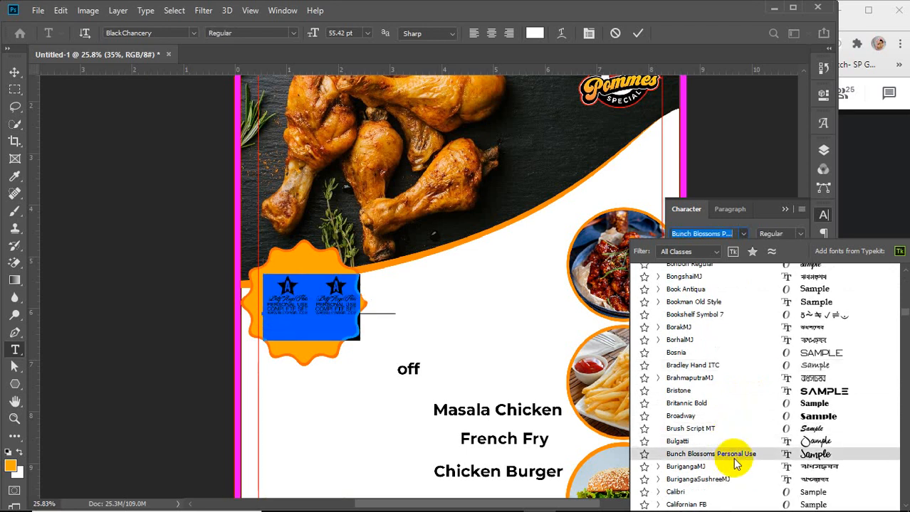
pyautogui.scroll(-6, 734, 455)
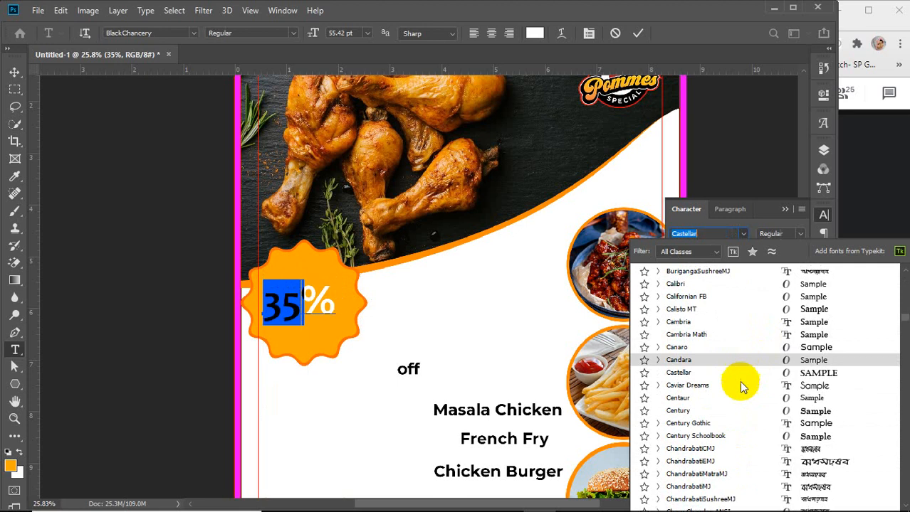
pyautogui.scroll(-1, 729, 396)
pyautogui.scroll(-2, 727, 395)
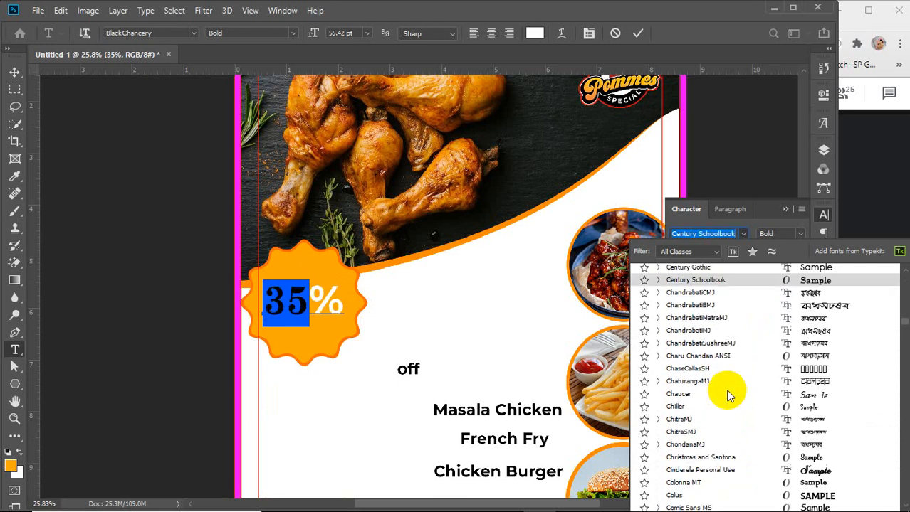
pyautogui.scroll(-2, 727, 396)
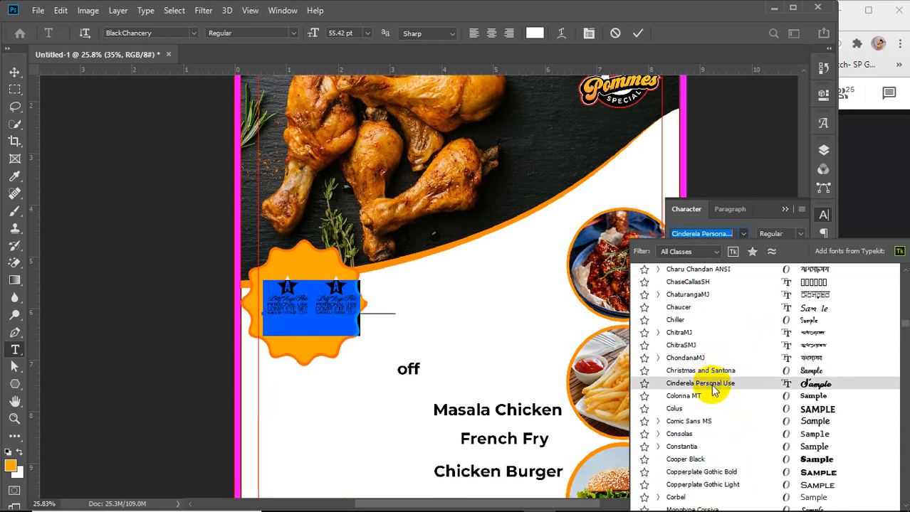
pyautogui.scroll(-2, 701, 437)
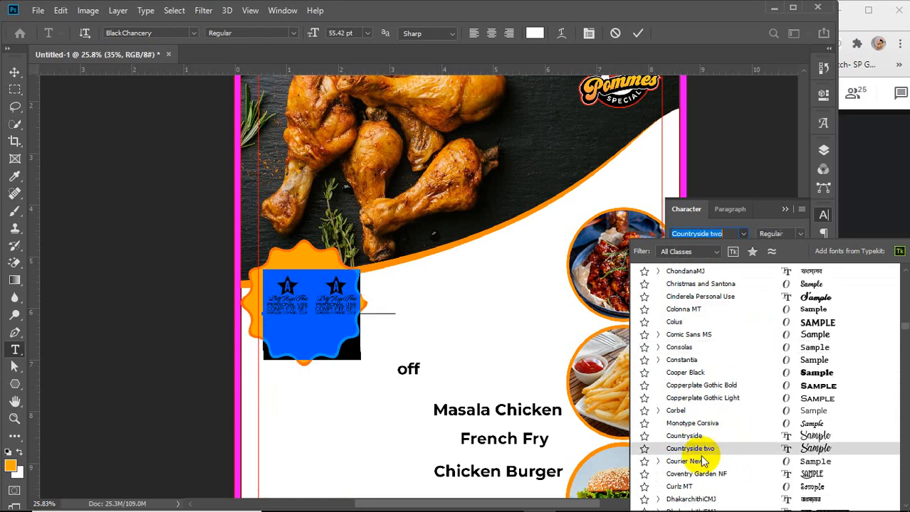
pyautogui.scroll(-1, 694, 459)
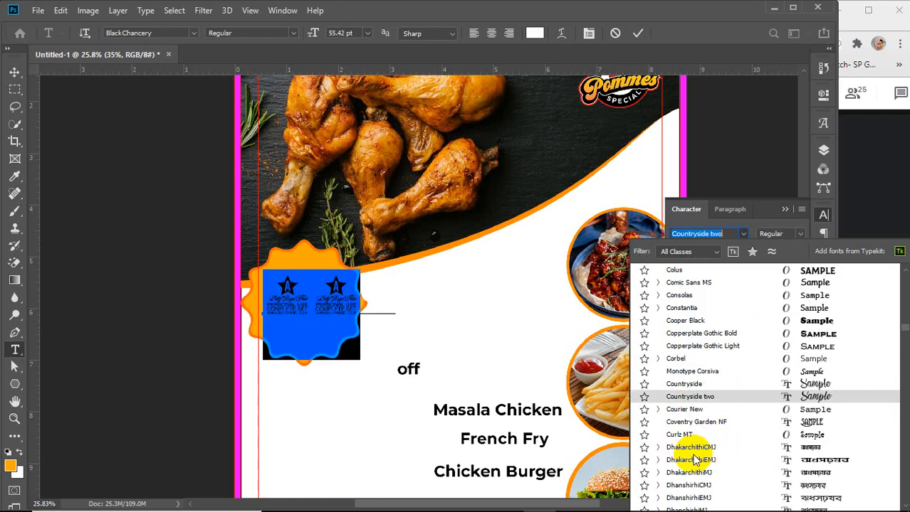
pyautogui.scroll(-5, 694, 462)
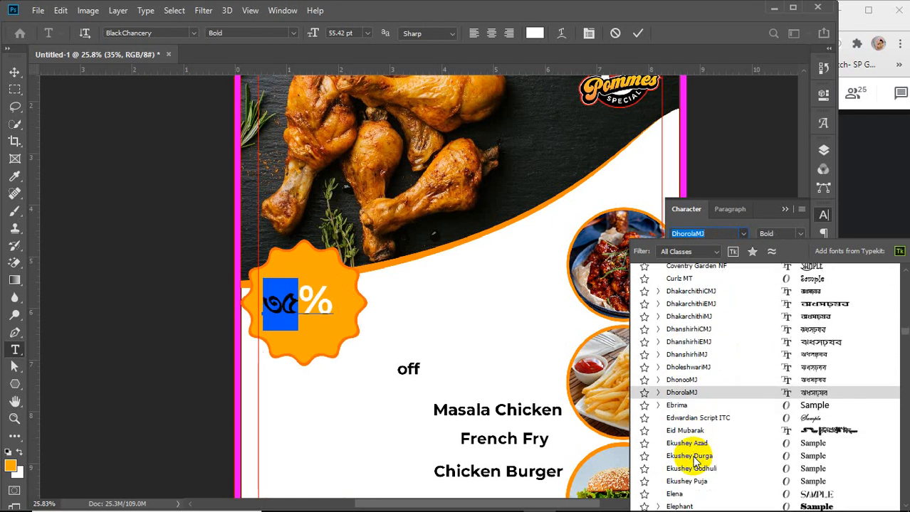
pyautogui.scroll(-1, 694, 461)
pyautogui.scroll(-5, 694, 461)
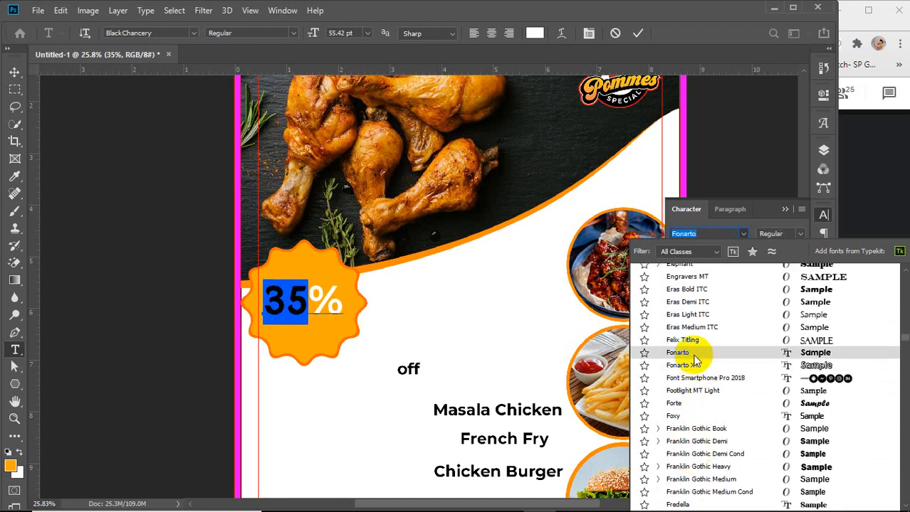
pyautogui.click(683, 353)
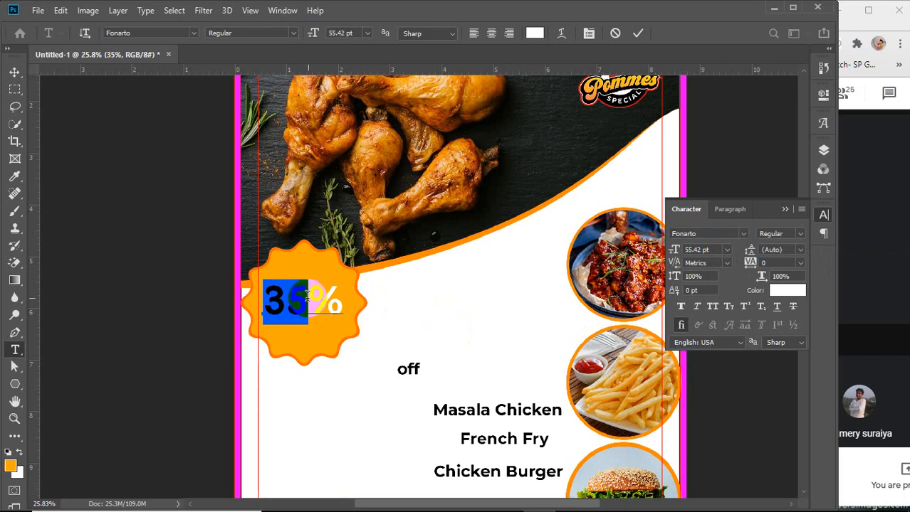
# Select the % sign, change its font to Agency FB, and commit the text edit
pyautogui.moveTo(308, 297); pyautogui.dragTo(343, 303)
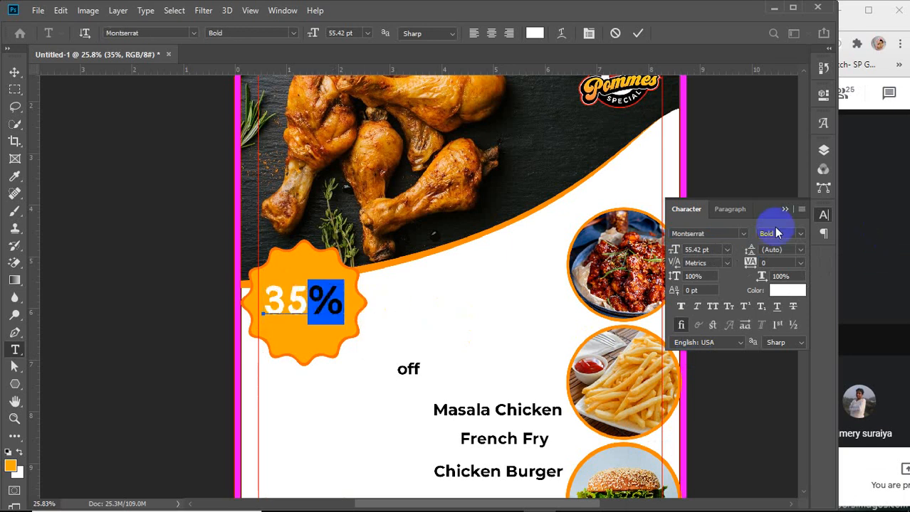
pyautogui.click(743, 234)
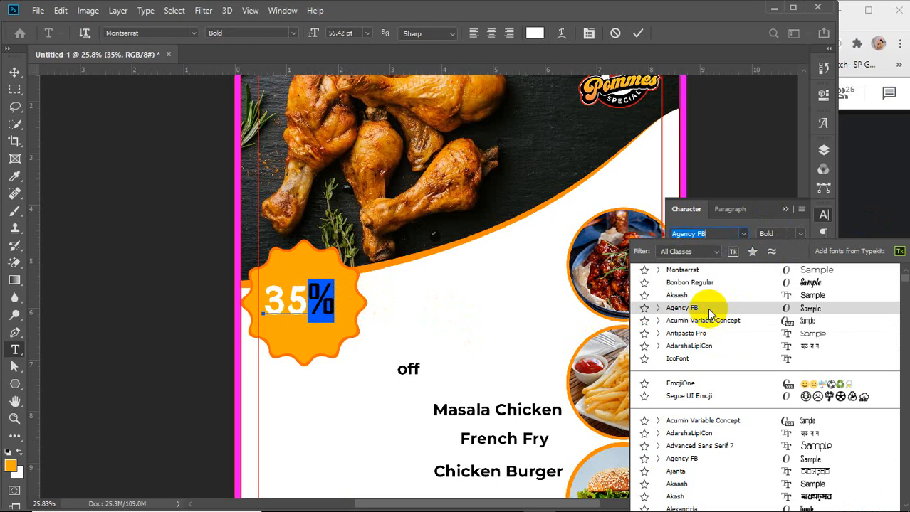
pyautogui.scroll(-2, 711, 342)
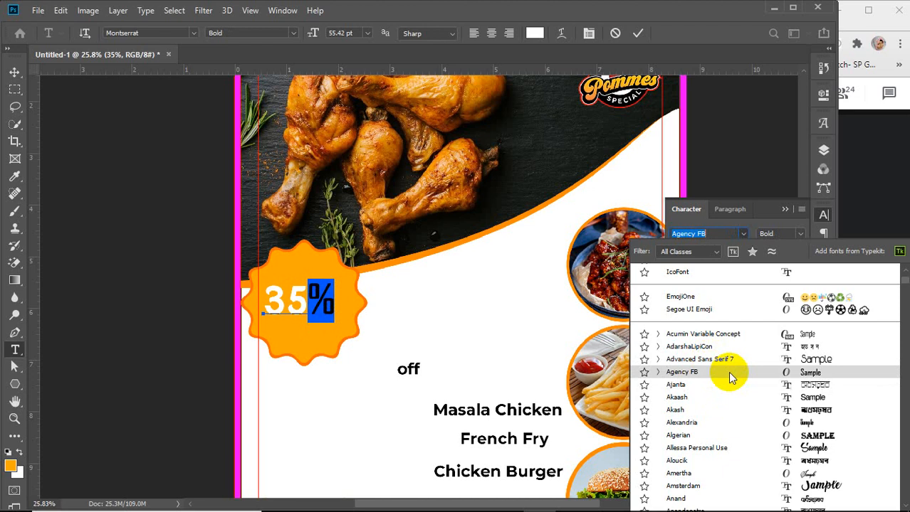
pyautogui.click(728, 372)
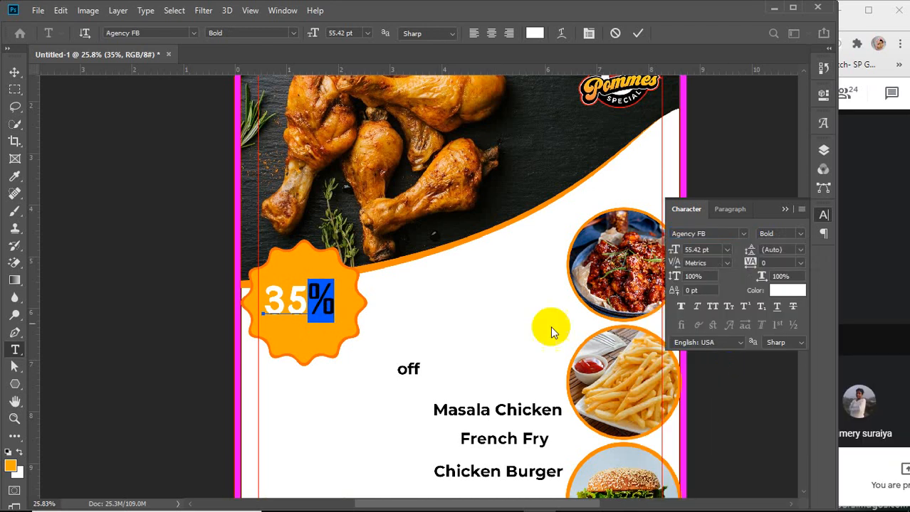
pyautogui.click(637, 33)
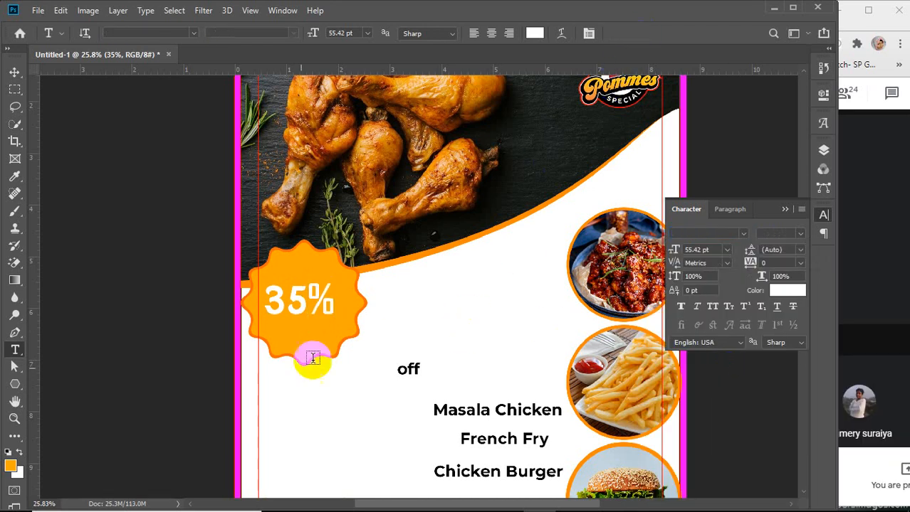
# Move the 'off' text onto the orange badge just below the 35%
pyautogui.click(14, 72)
pyautogui.click(143, 305)
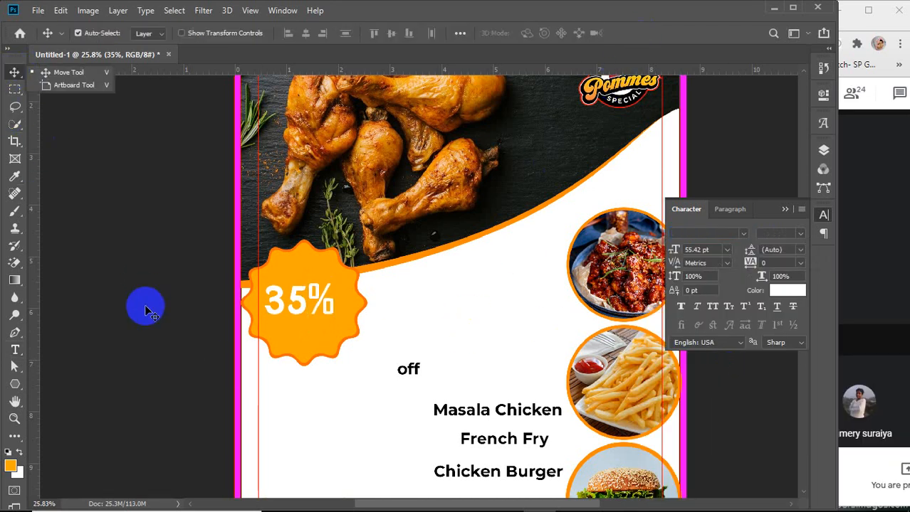
pyautogui.click(292, 321)
pyautogui.moveTo(289, 316); pyautogui.dragTo(297, 311)
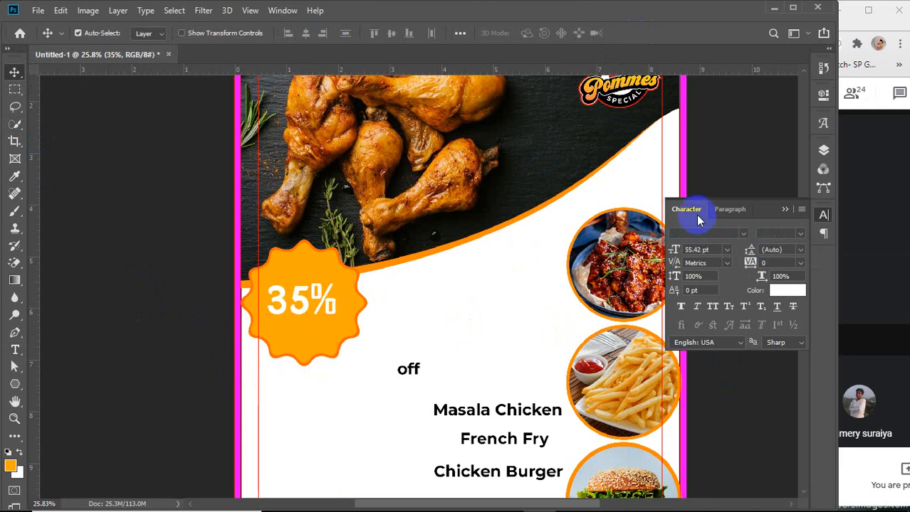
pyautogui.click(823, 150)
pyautogui.click(709, 180)
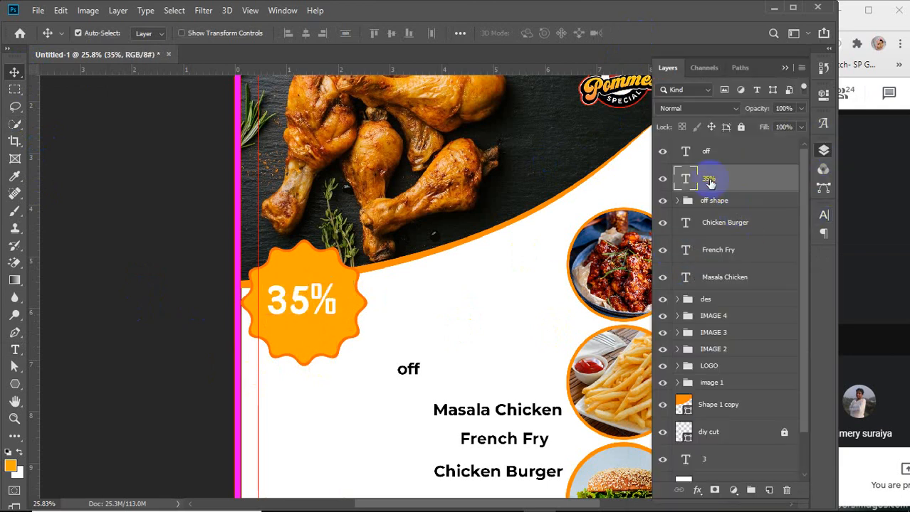
pyautogui.click(709, 151)
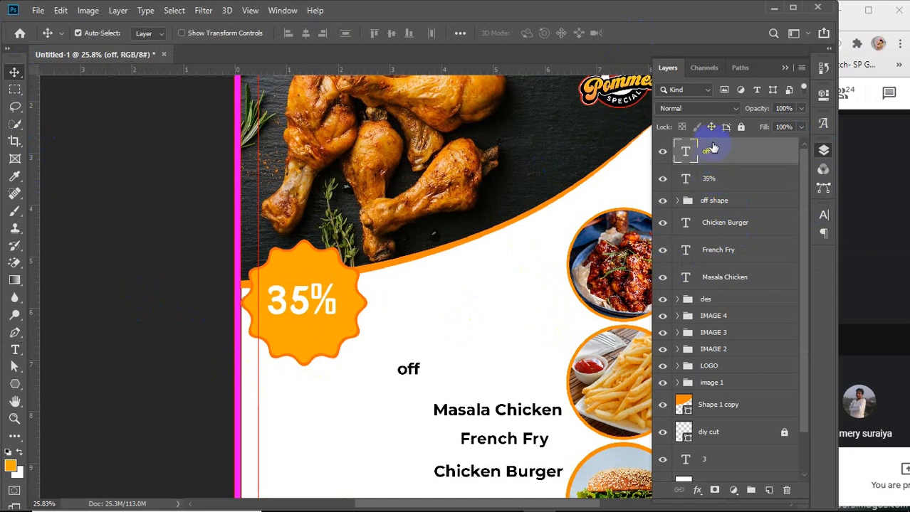
pyautogui.moveTo(412, 377); pyautogui.dragTo(319, 333)
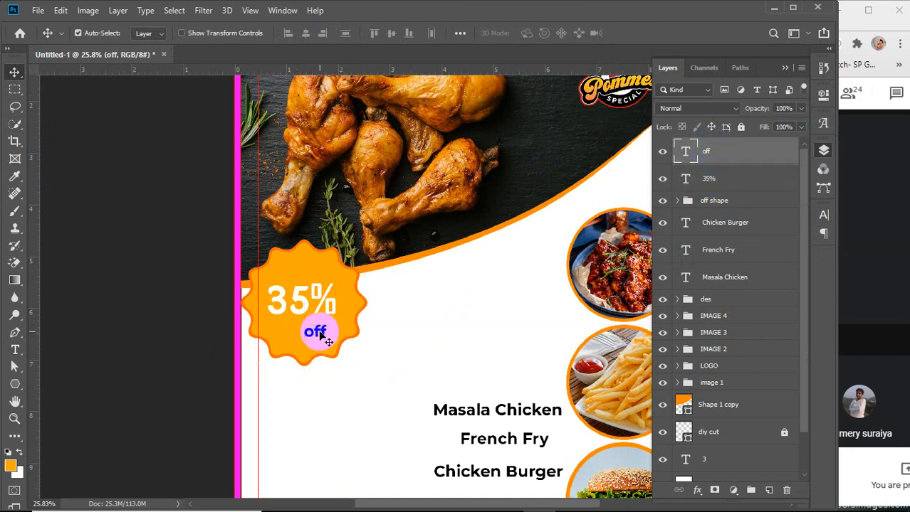
# Scale the 'off' text to 180% and set its font to BlackChancery
pyautogui.hotkey('ctrl', 't')
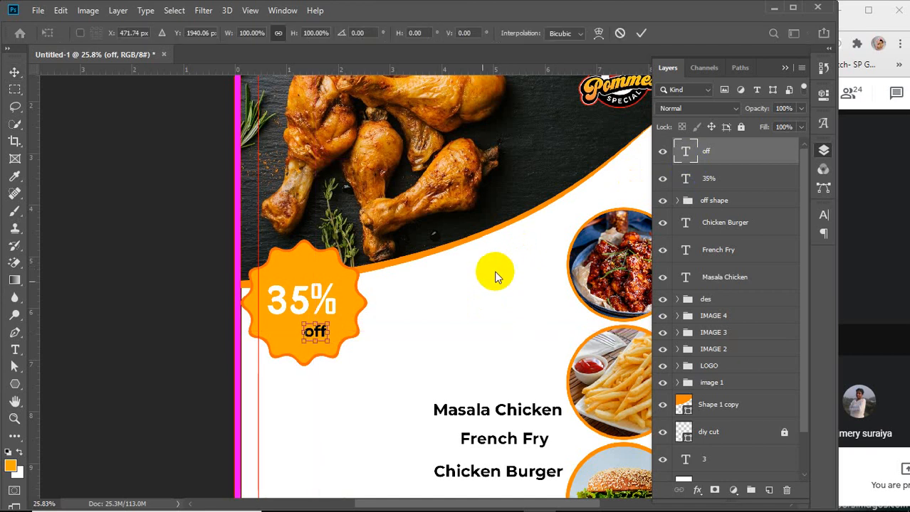
pyautogui.moveTo(328, 344)
pyautogui.mouseDown()
pyautogui.moveTo(352, 361)
pyautogui.moveTo(319, 339)
pyautogui.moveTo(332, 347)
pyautogui.mouseUp()
pyautogui.hotkey('ctrl', 'z')
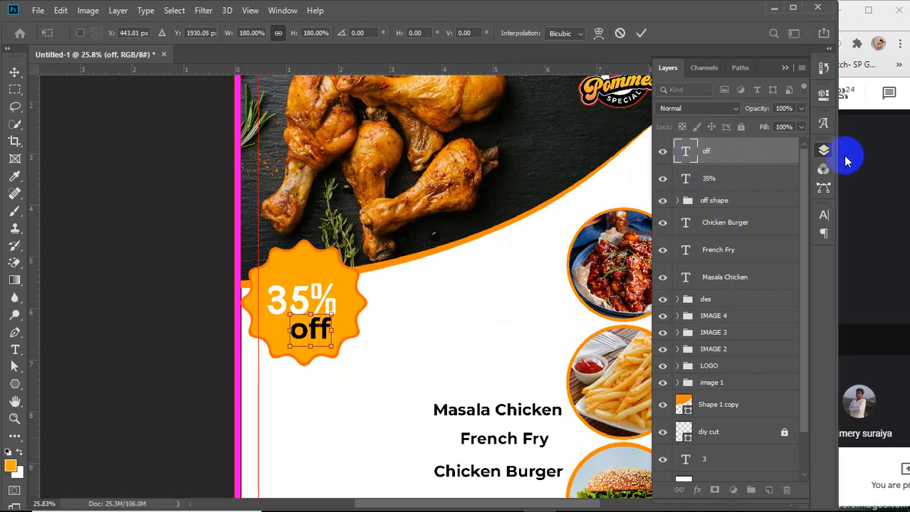
pyautogui.click(822, 215)
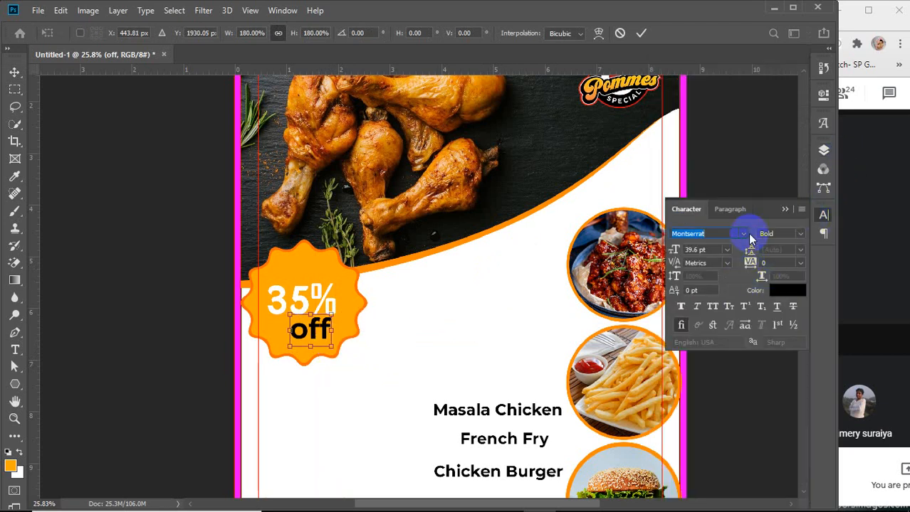
pyautogui.moveTo(742, 236); pyautogui.dragTo(719, 235)
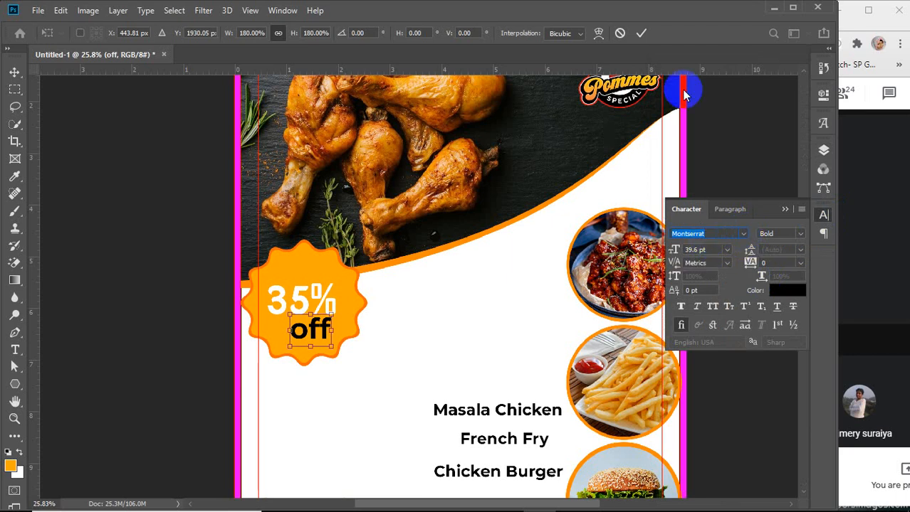
pyautogui.click(641, 33)
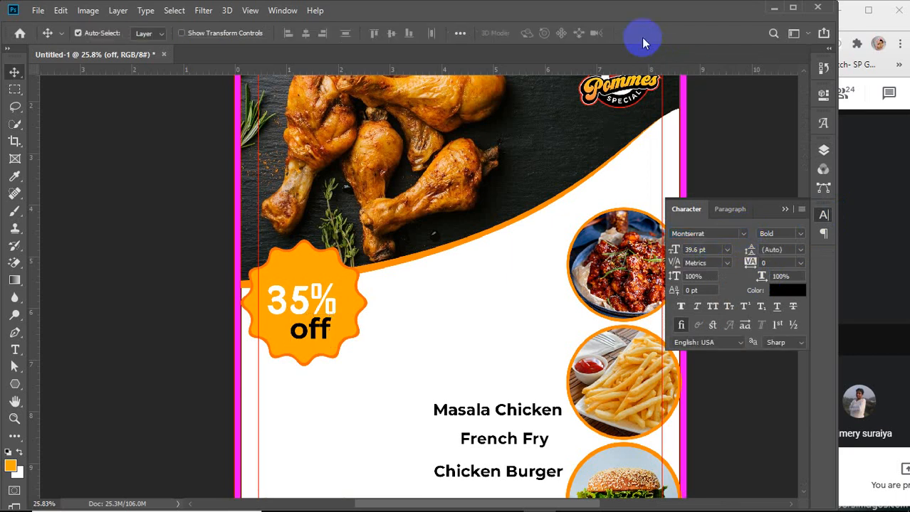
pyautogui.click(743, 235)
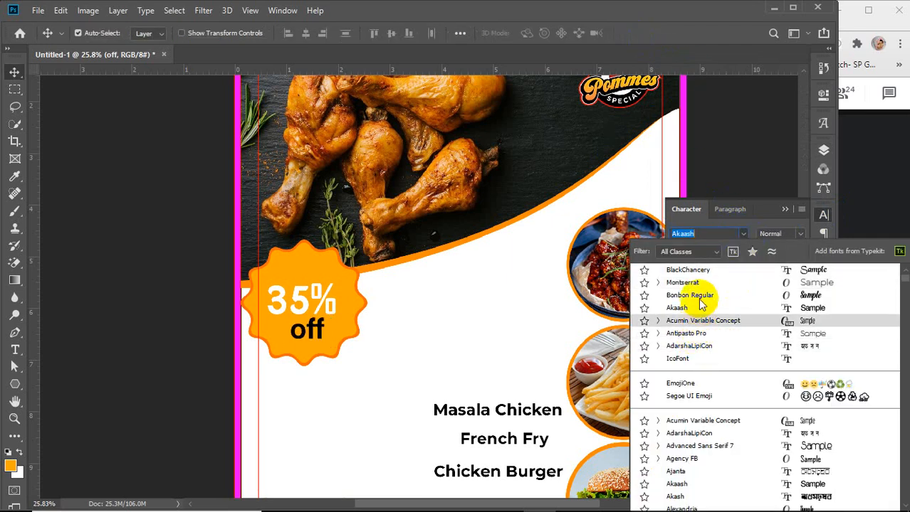
pyautogui.click(687, 271)
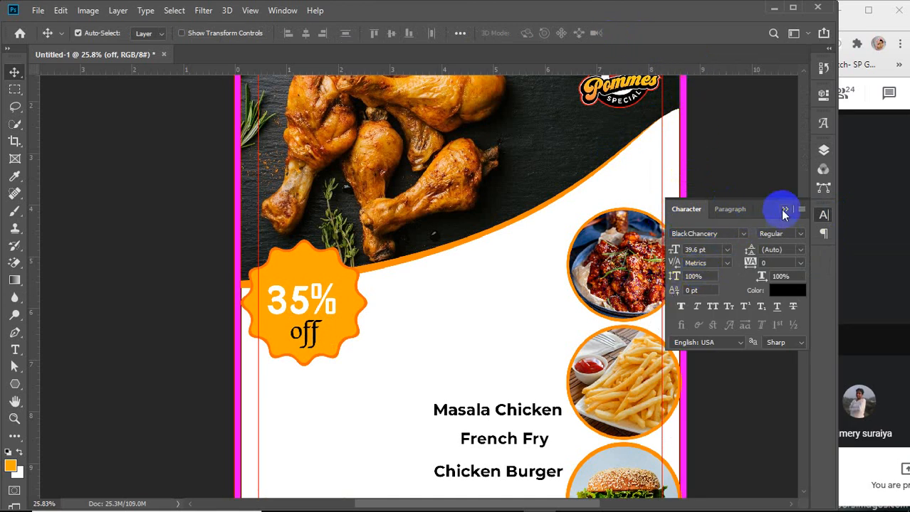
# Change the 35% text colour to black
pyautogui.click(300, 296)
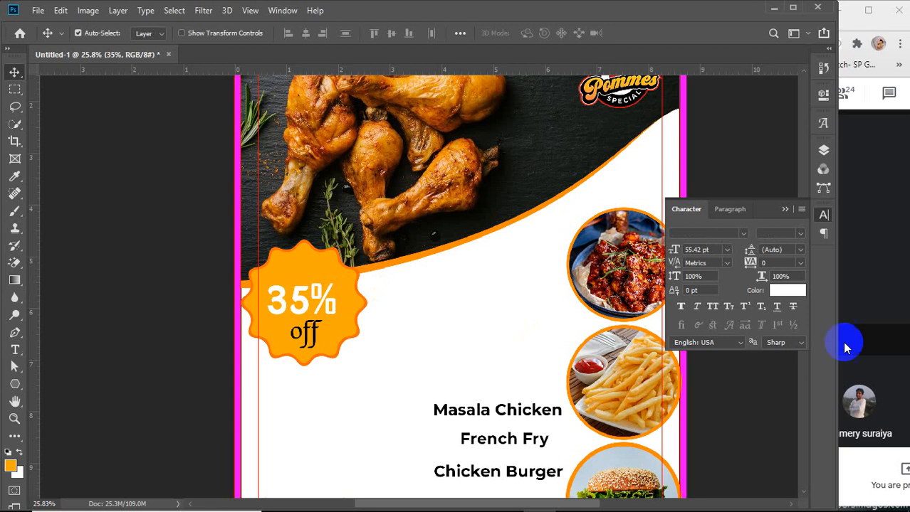
pyautogui.click(786, 290)
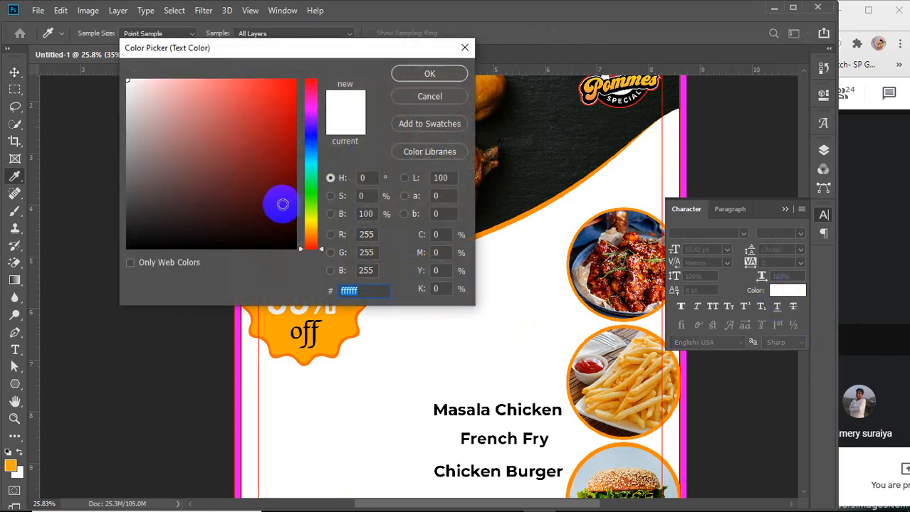
pyautogui.moveTo(279, 205); pyautogui.dragTo(289, 265)
pyautogui.click(408, 84)
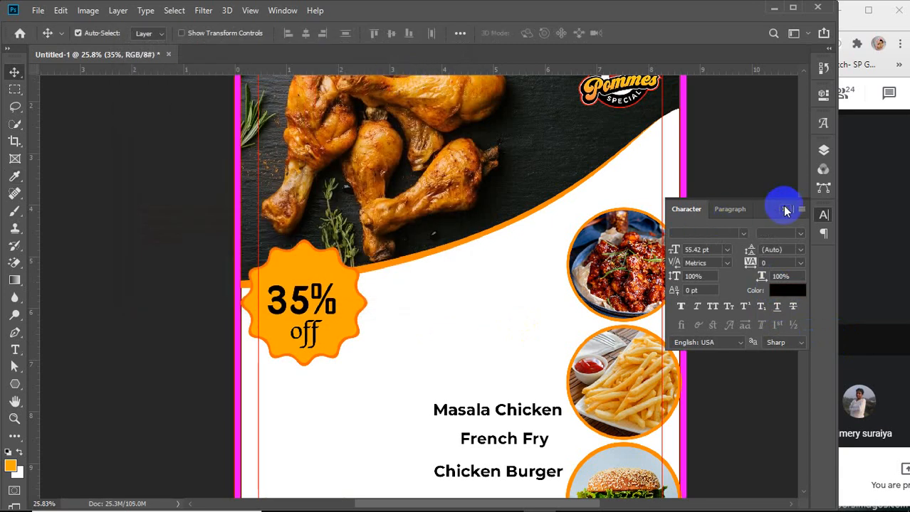
# Select the 35% and off text layers together and group them
pyautogui.click(782, 210)
pyautogui.click(825, 151)
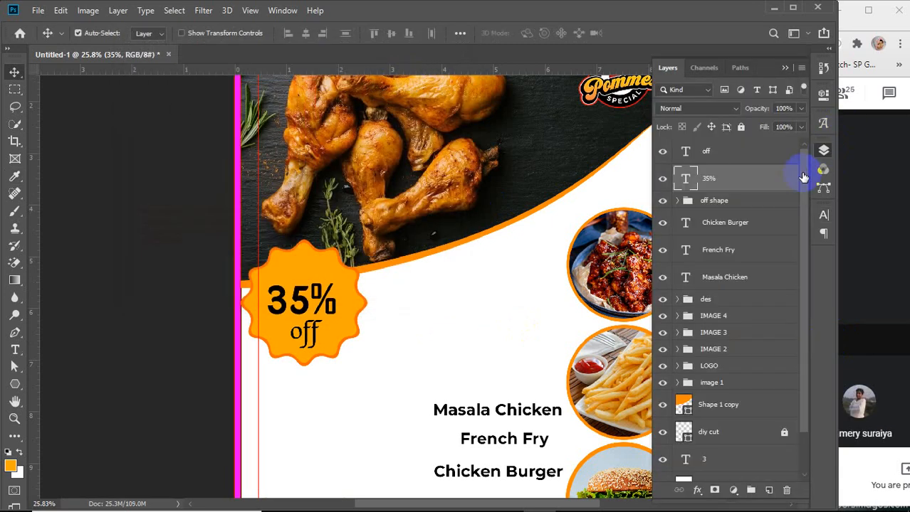
pyautogui.keyDown('shift'); pyautogui.click(723, 155); pyautogui.keyUp('shift')
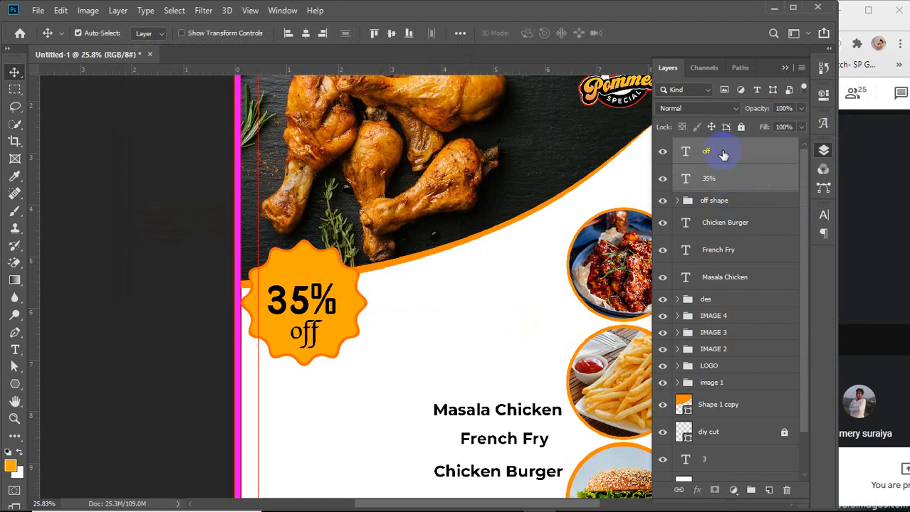
pyautogui.hotkey('ctrl', 'g')
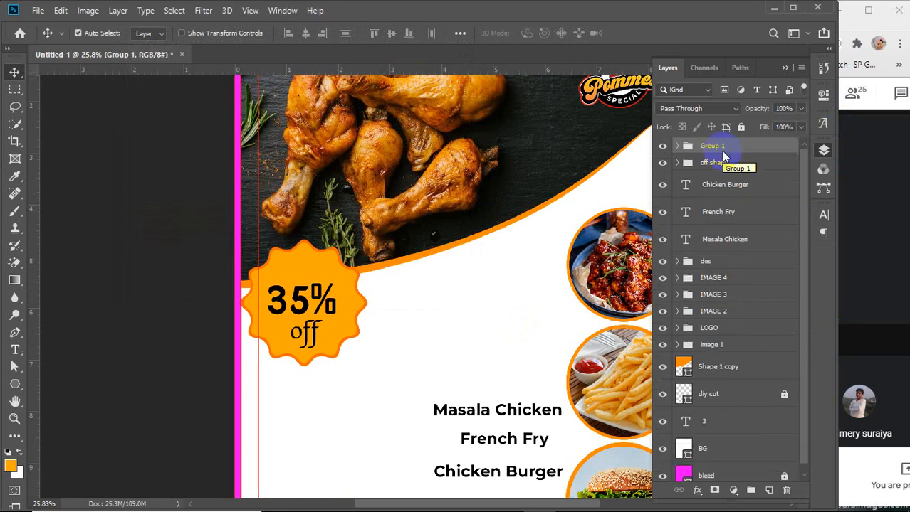
# Expand the group and align the '35%' and 'off' text layers by their right edges
pyautogui.click(677, 146)
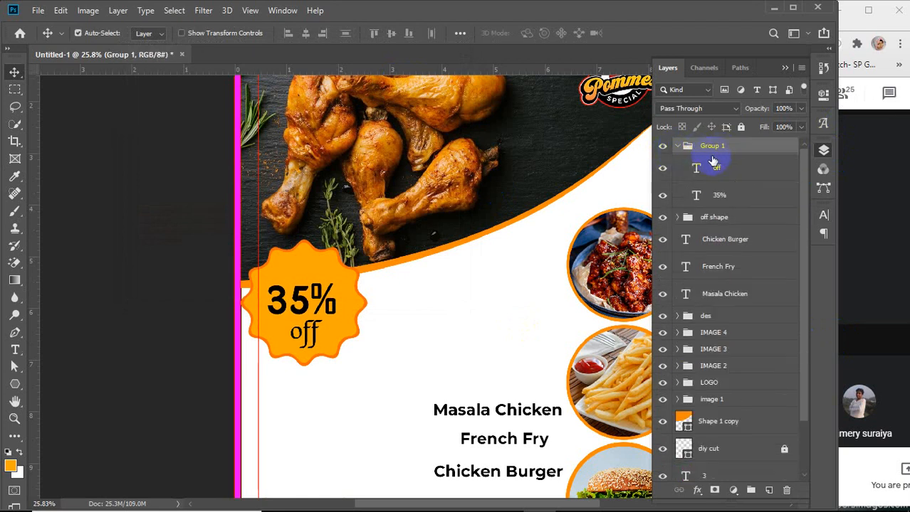
pyautogui.click(732, 171)
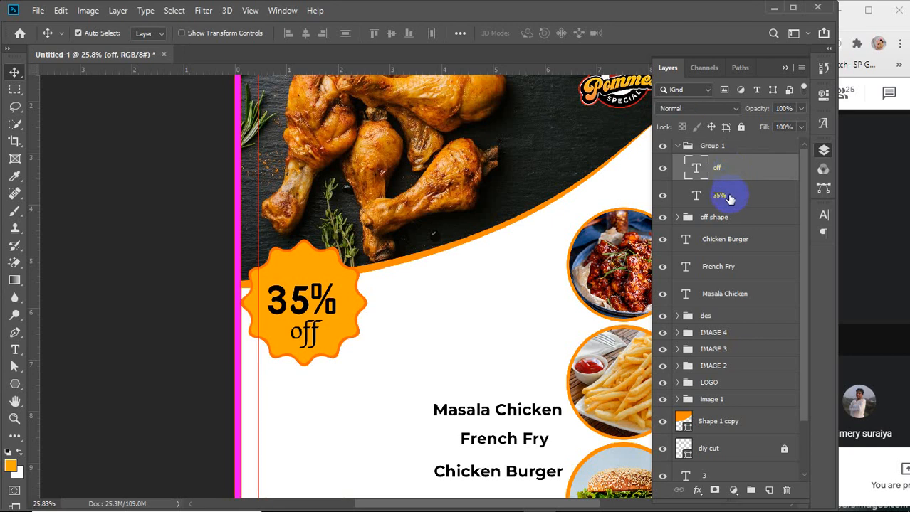
pyautogui.keyDown('shift'); pyautogui.click(727, 194); pyautogui.keyUp('shift')
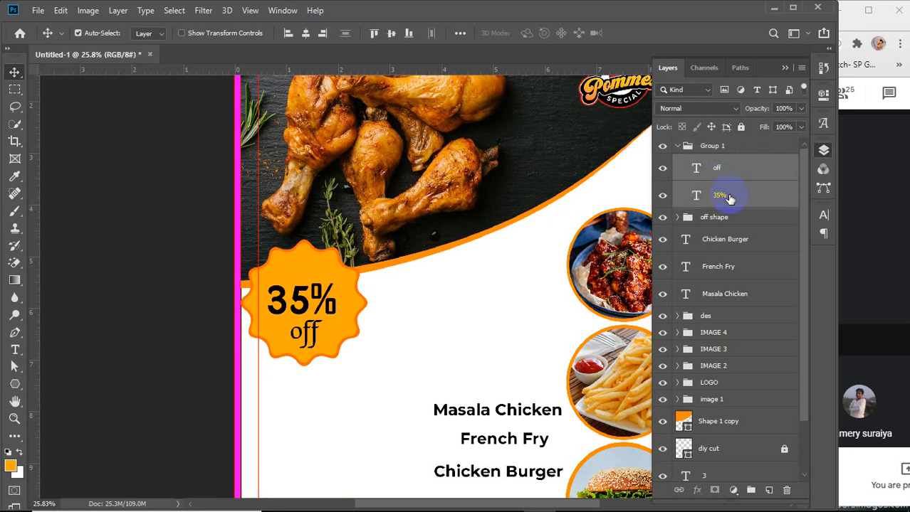
pyautogui.click(322, 36)
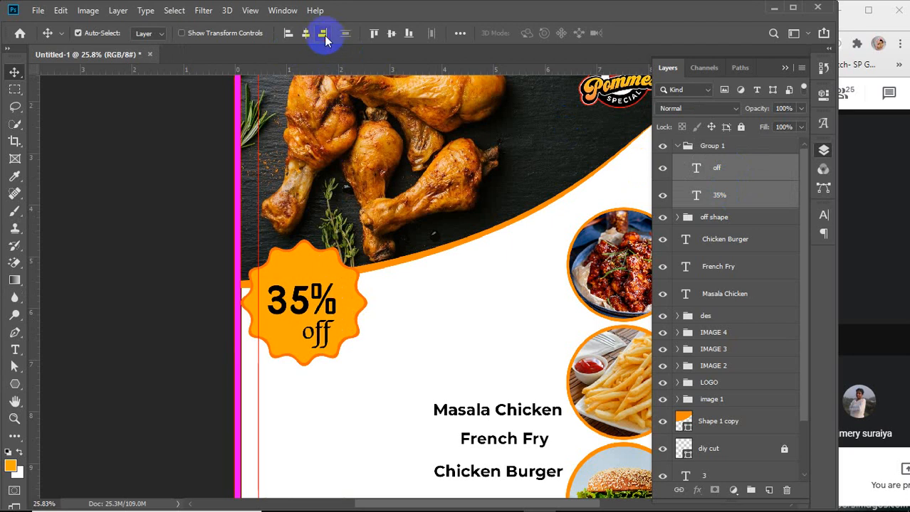
# Collapse the text group and rename it '35% off'
pyautogui.click(677, 146)
pyautogui.doubleClick(703, 146)
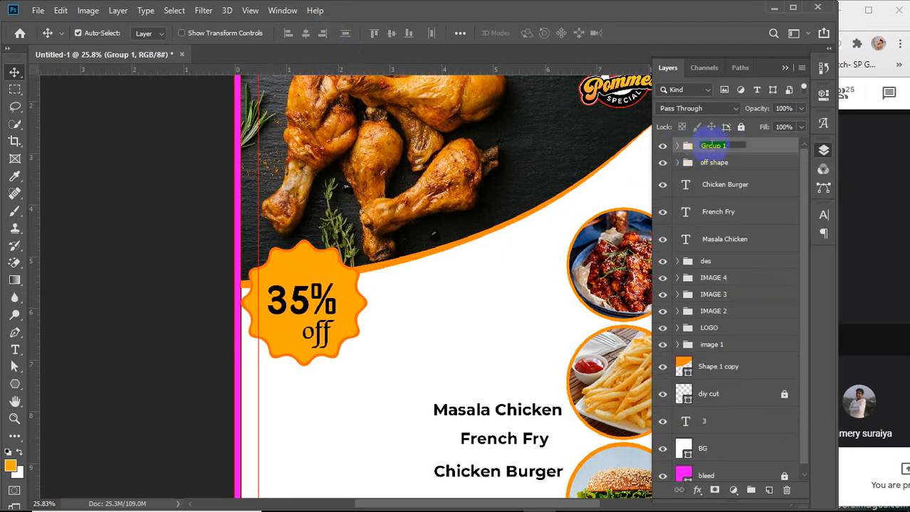
pyautogui.write('35% off')
pyautogui.press('Return')
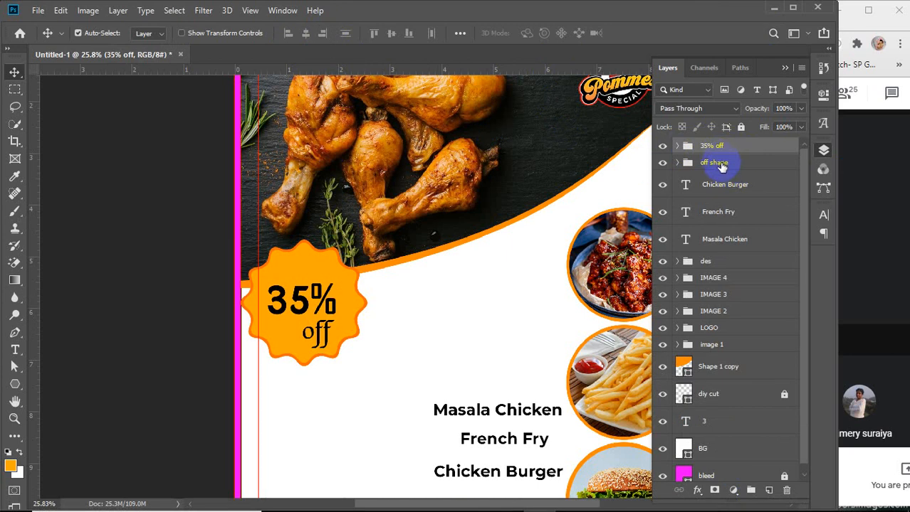
# Center the '35% off' group on the 'off shape' group both horizontally and vertically
pyautogui.keyDown('ctrl'); pyautogui.click(723, 164); pyautogui.keyUp('ctrl')
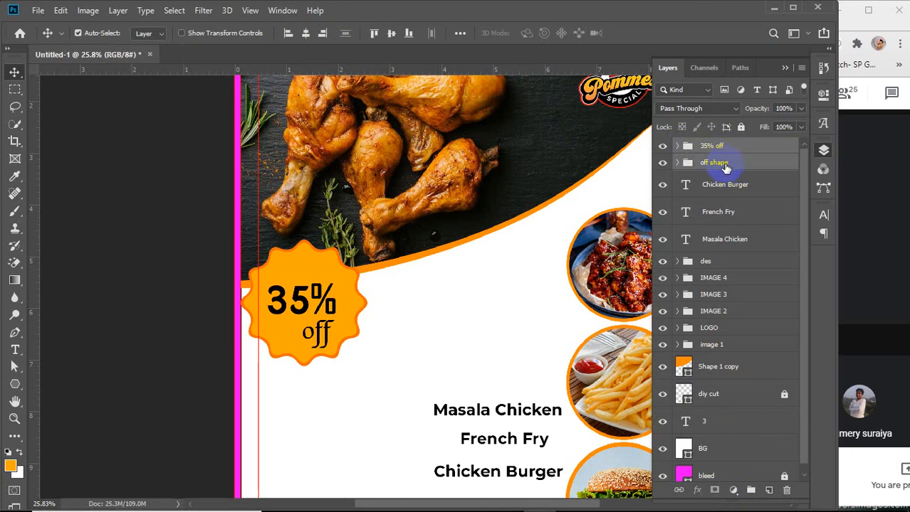
pyautogui.click(306, 34)
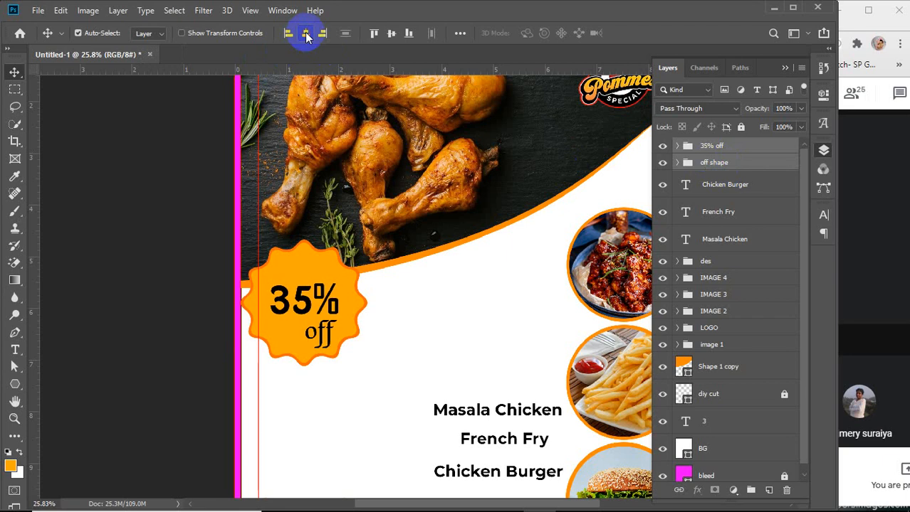
pyautogui.click(390, 34)
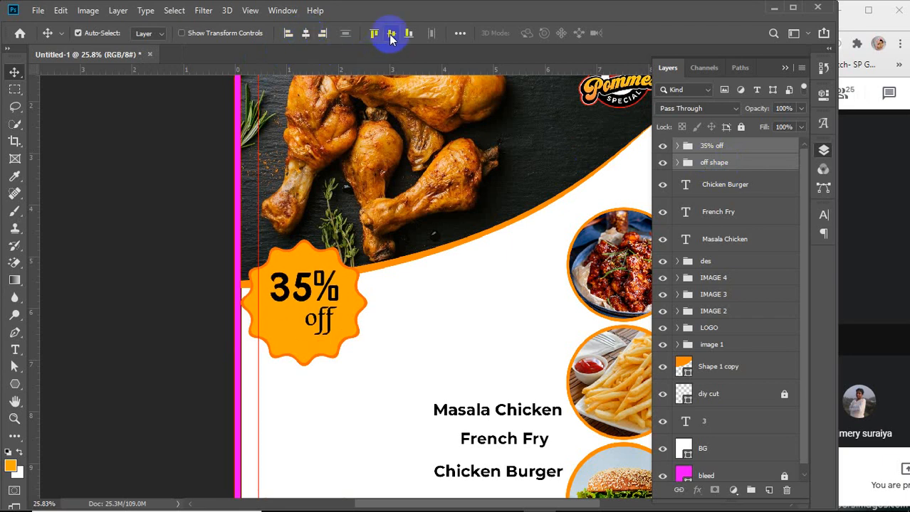
# Nudge the '35% off' text group down a few steps on the badge
pyautogui.click(750, 148)
pyautogui.press('Down')
pyautogui.press('Down')
pyautogui.press('Down')
pyautogui.press('Down')
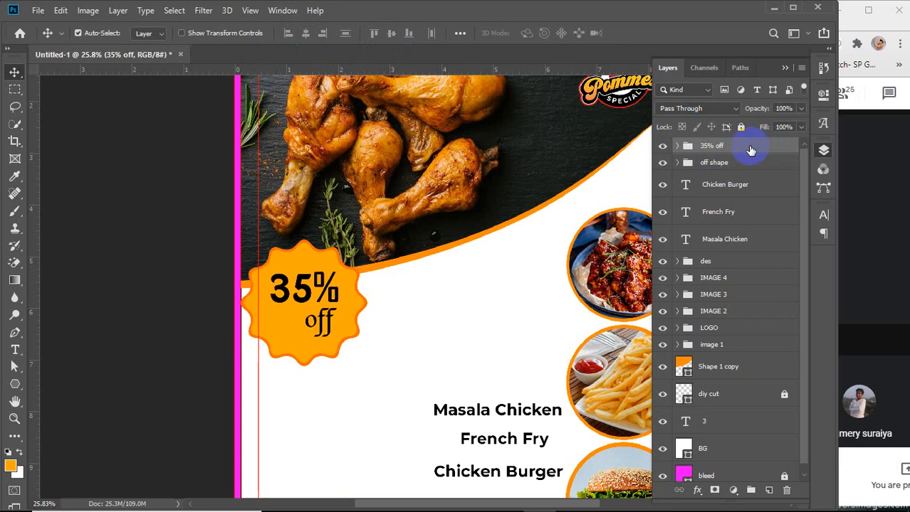
pyautogui.press('Down')
pyautogui.press('Down')
pyautogui.press('Down')
pyautogui.press('Down')
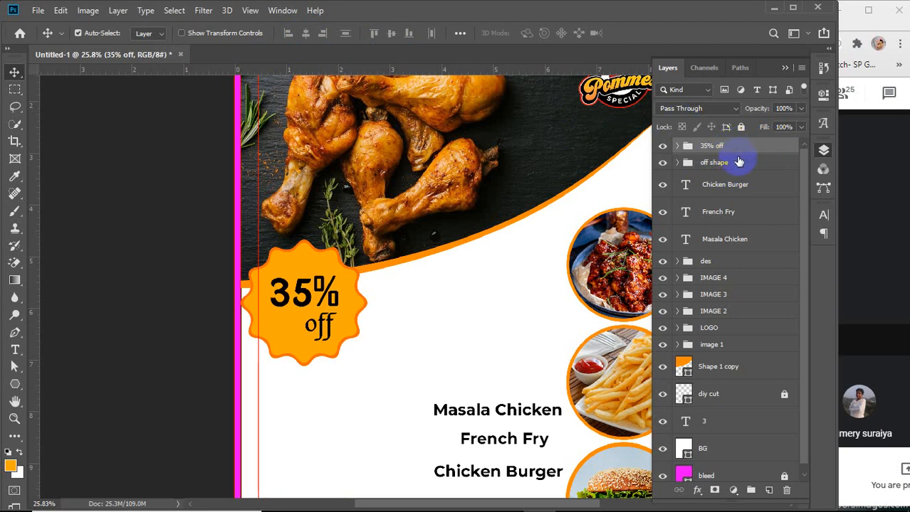
# Group the '35% off' and 'off shape' groups together and rename the new group 'discount offer'
pyautogui.hotkey('ctrl', 'alt', 'a')
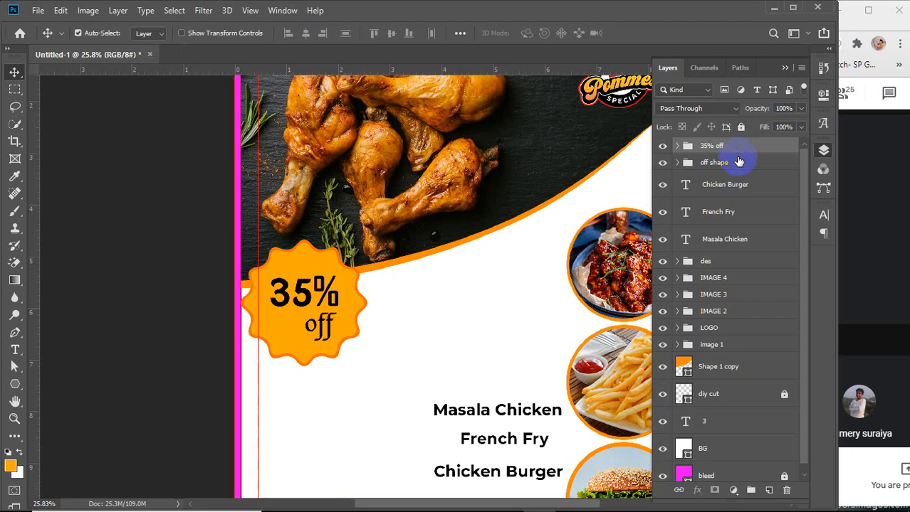
pyautogui.keyDown('shift'); pyautogui.click(722, 164); pyautogui.keyUp('shift')
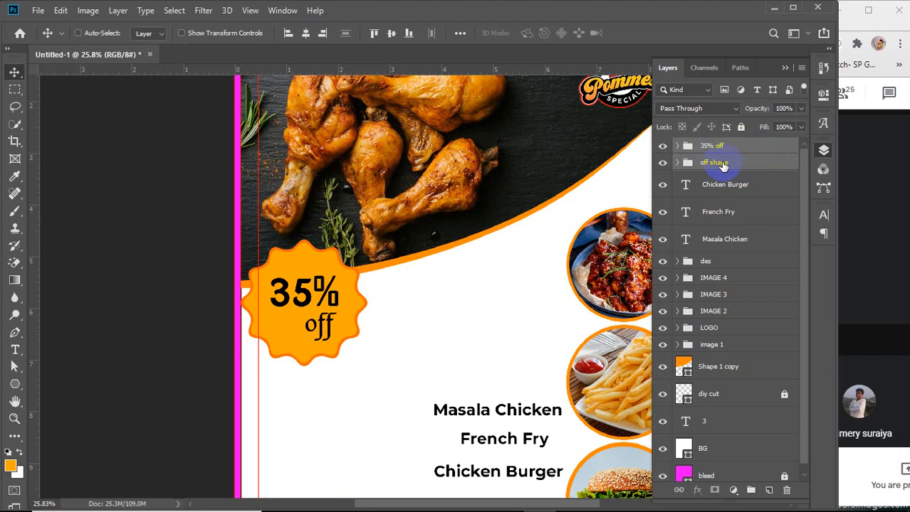
pyautogui.hotkey('ctrl', 'g')
pyautogui.doubleClick(711, 146)
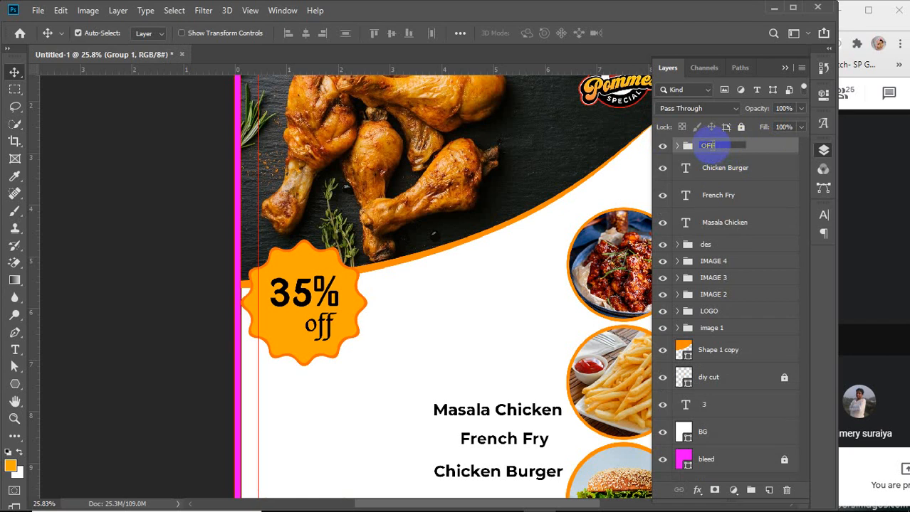
pyautogui.press('BackSpace')
pyautogui.write('discount offer')
pyautogui.press('Return')
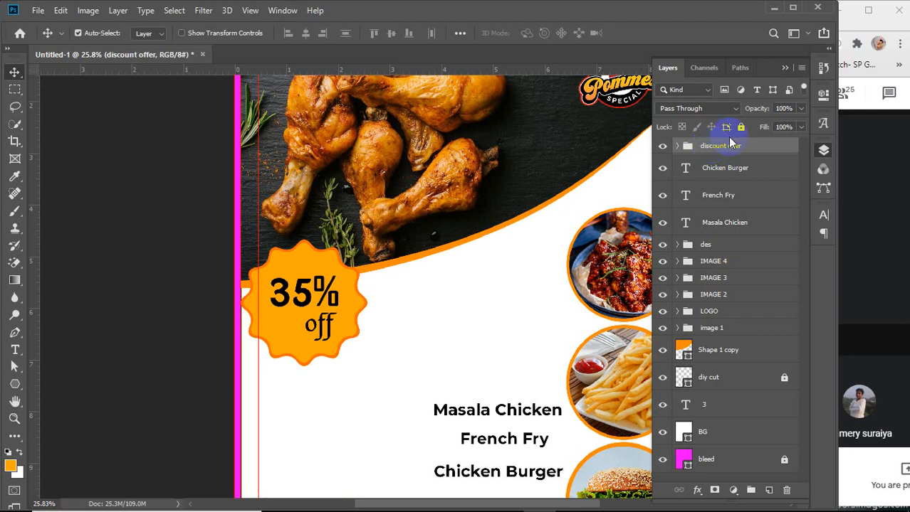
# Fit the canvas on screen and move the 'Chicken Burger' text slightly up
pyautogui.hotkey('ctrl', '0')
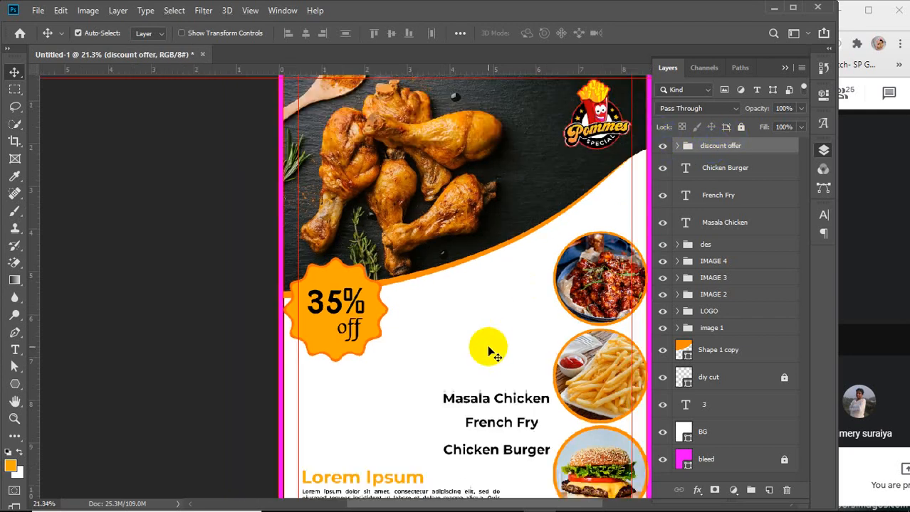
pyautogui.click(727, 169)
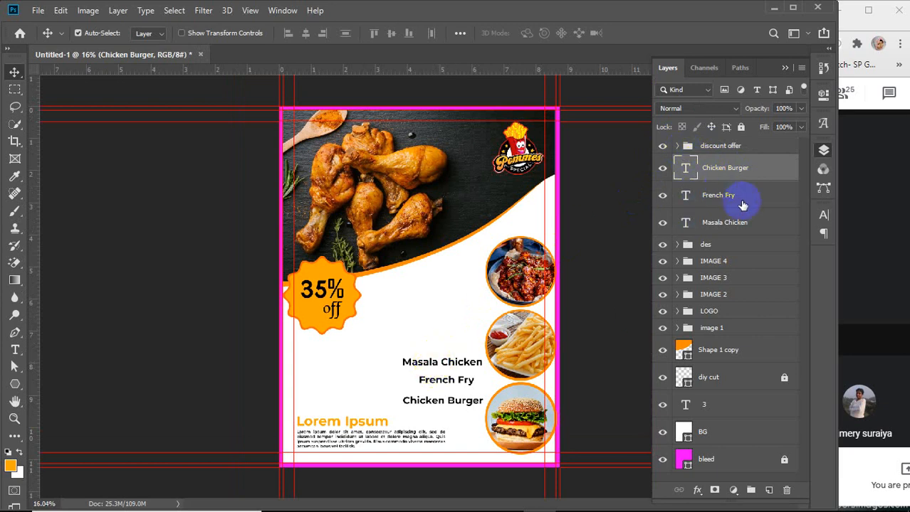
pyautogui.click(663, 168)
pyautogui.click(663, 168)
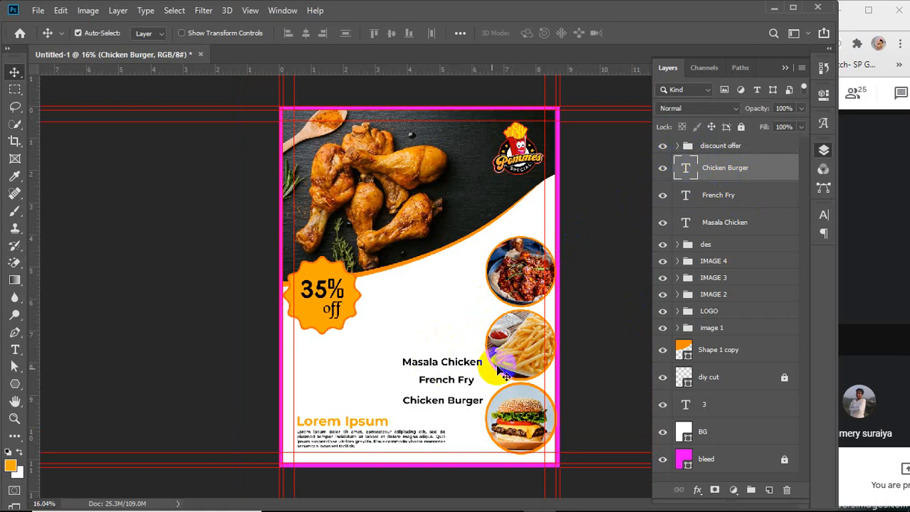
pyautogui.moveTo(439, 405); pyautogui.dragTo(442, 398)
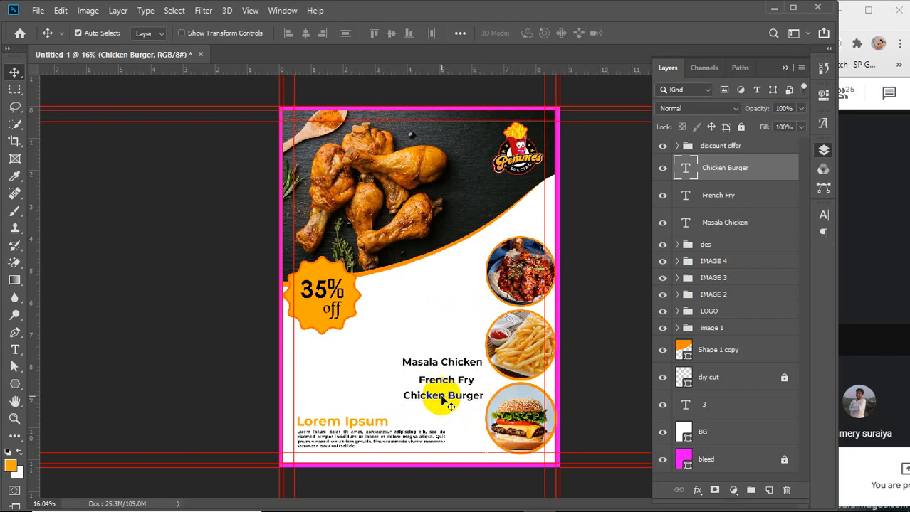
# Set auto-select to groups and move the top masala chicken circle image up toward the curve
pyautogui.click(523, 262)
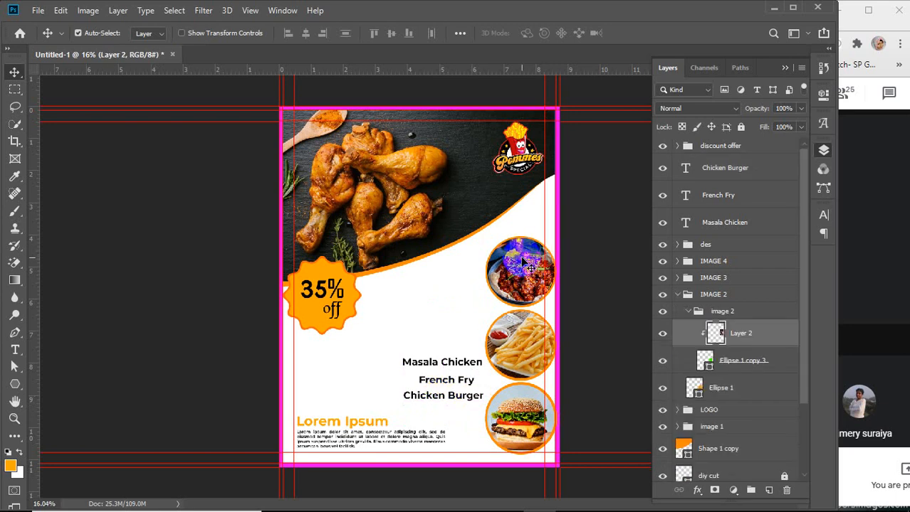
pyautogui.moveTo(527, 263)
pyautogui.mouseDown()
pyautogui.moveTo(527, 255)
pyautogui.moveTo(523, 261)
pyautogui.mouseUp()
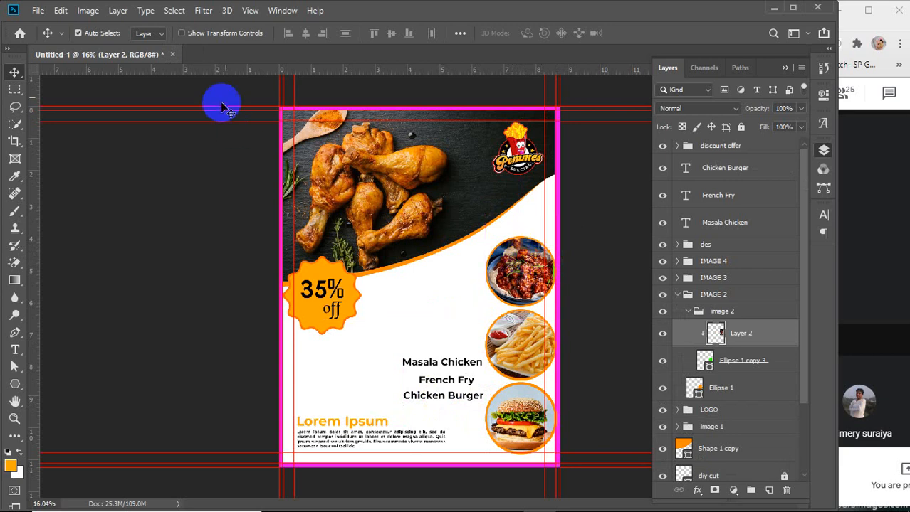
pyautogui.click(148, 34)
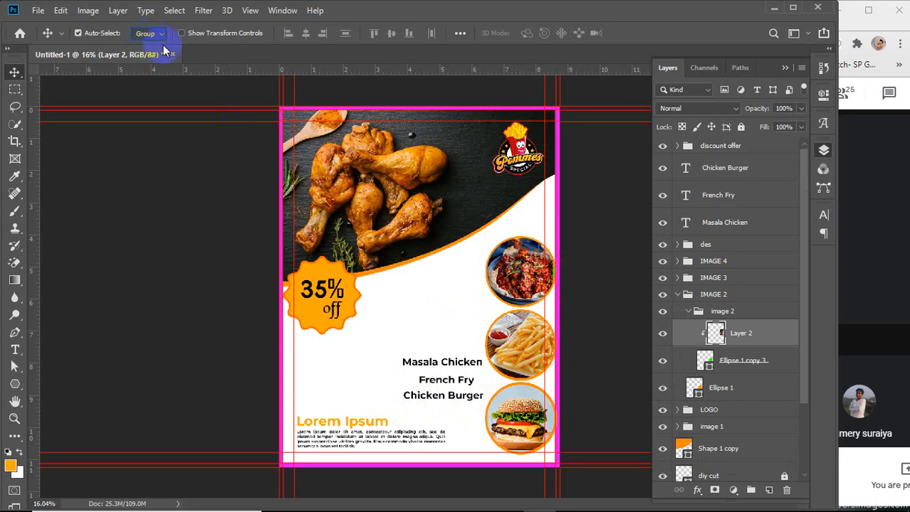
pyautogui.click(688, 315)
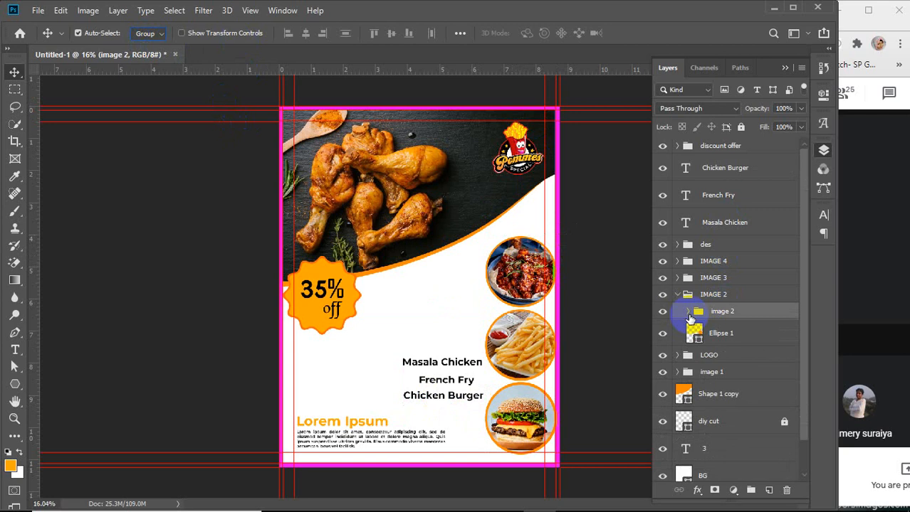
pyautogui.click(676, 300)
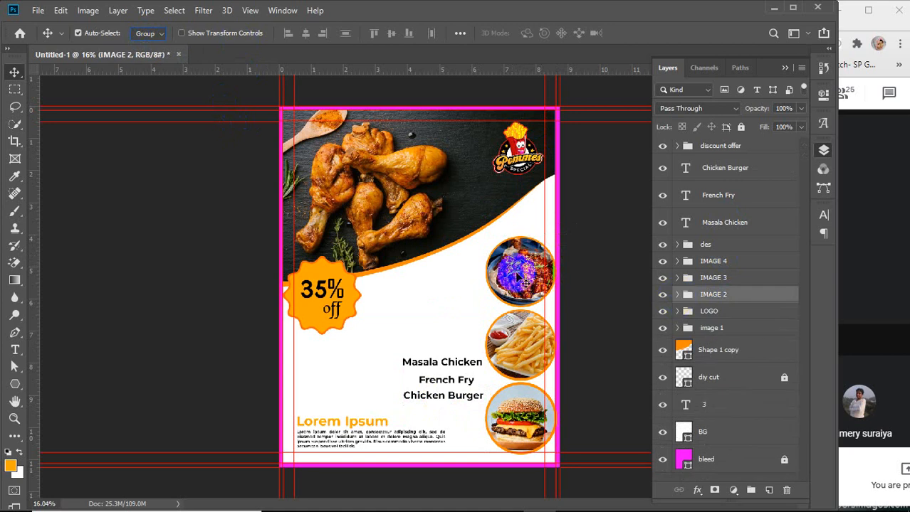
pyautogui.moveTo(518, 279); pyautogui.dragTo(519, 256)
# Move the fries and burger circle images up and nudge the top circle image slightly down
pyautogui.click(518, 347)
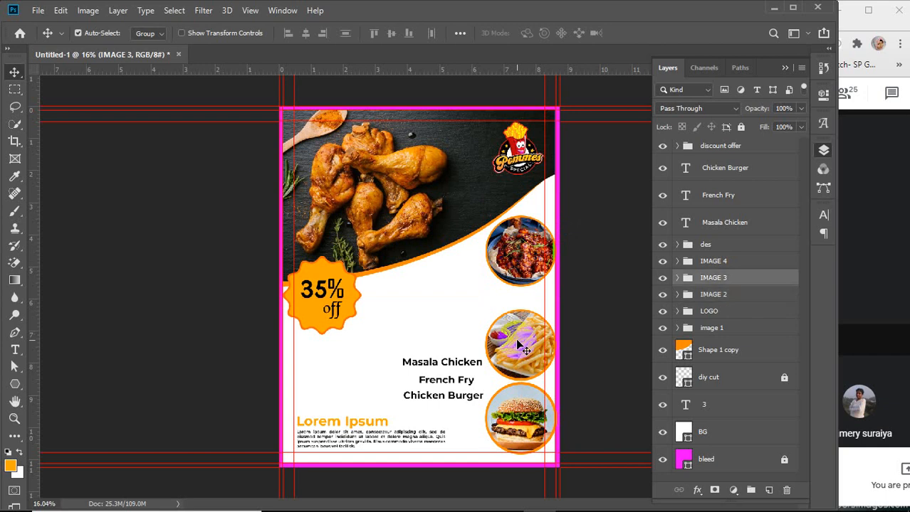
pyautogui.moveTo(518, 347); pyautogui.dragTo(524, 327)
pyautogui.moveTo(524, 411); pyautogui.dragTo(527, 397)
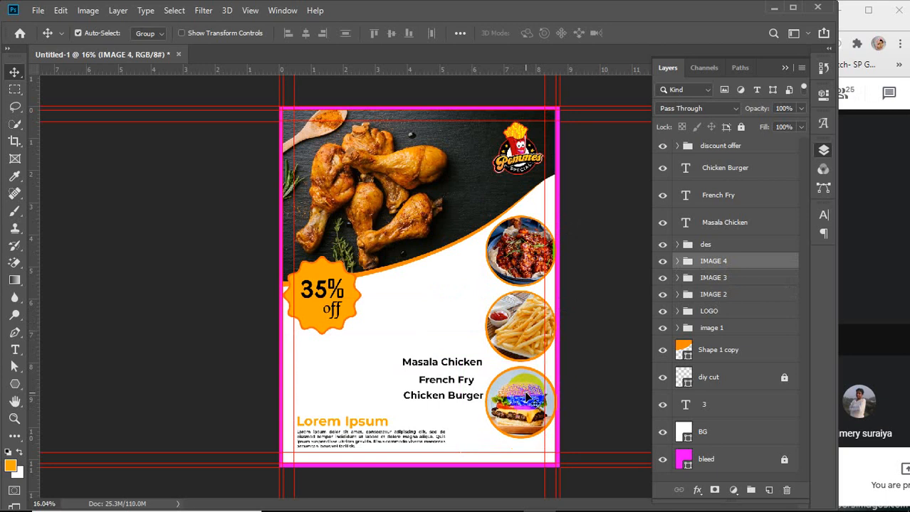
pyautogui.moveTo(524, 259); pyautogui.dragTo(525, 262)
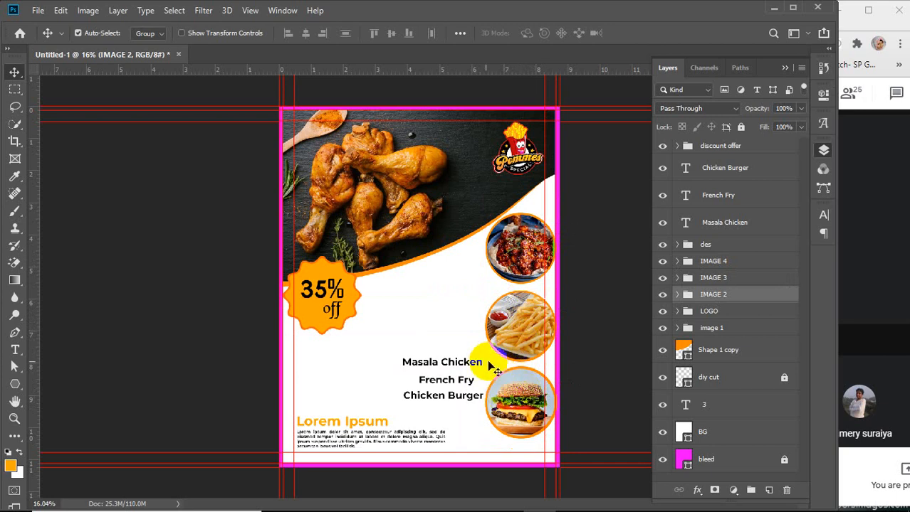
# Move the Masala Chicken, French Fry and Chicken Burger labels up beside their circle images
pyautogui.moveTo(450, 358); pyautogui.dragTo(449, 280)
pyautogui.moveTo(459, 384); pyautogui.dragTo(469, 322)
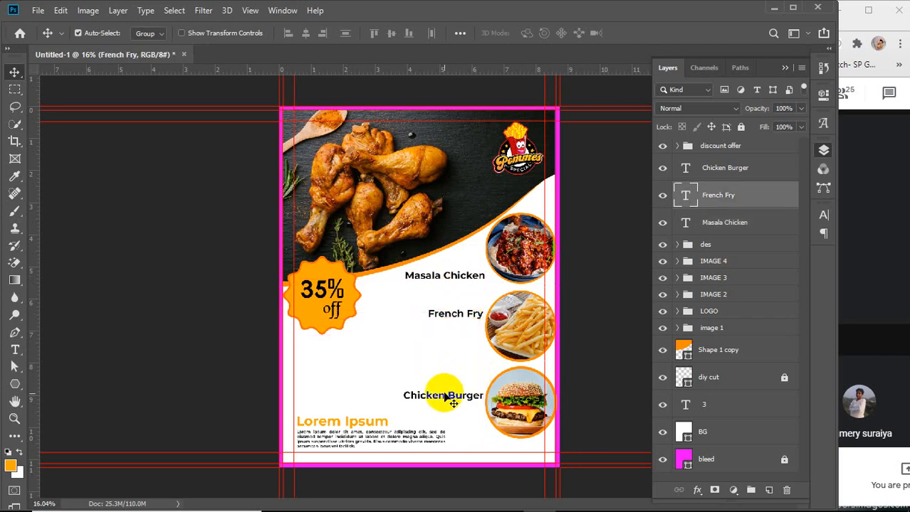
pyautogui.moveTo(435, 398); pyautogui.dragTo(450, 382)
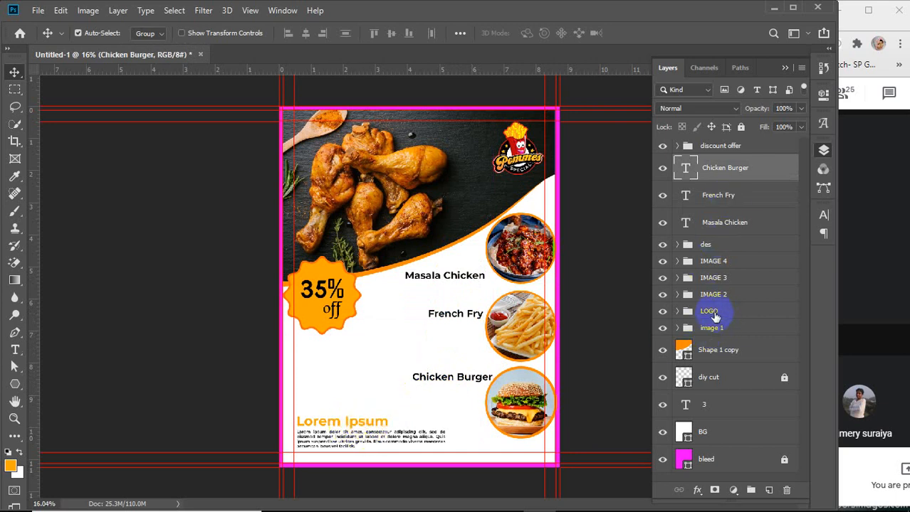
# Hide the 'des' group containing the Lorem Ipsum description
pyautogui.click(663, 246)
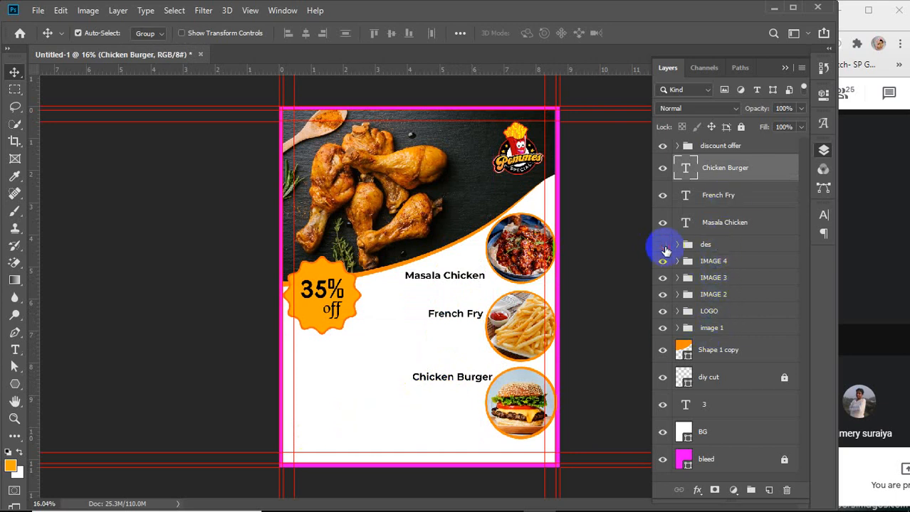
pyautogui.click(664, 247)
pyautogui.click(664, 248)
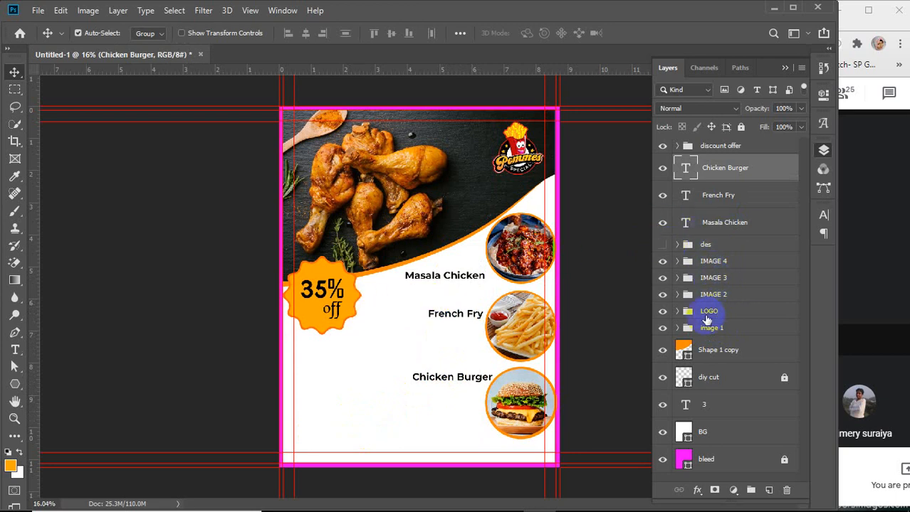
# Move the 35% off discount badge up onto the curve beside the top circle image
pyautogui.click(666, 145)
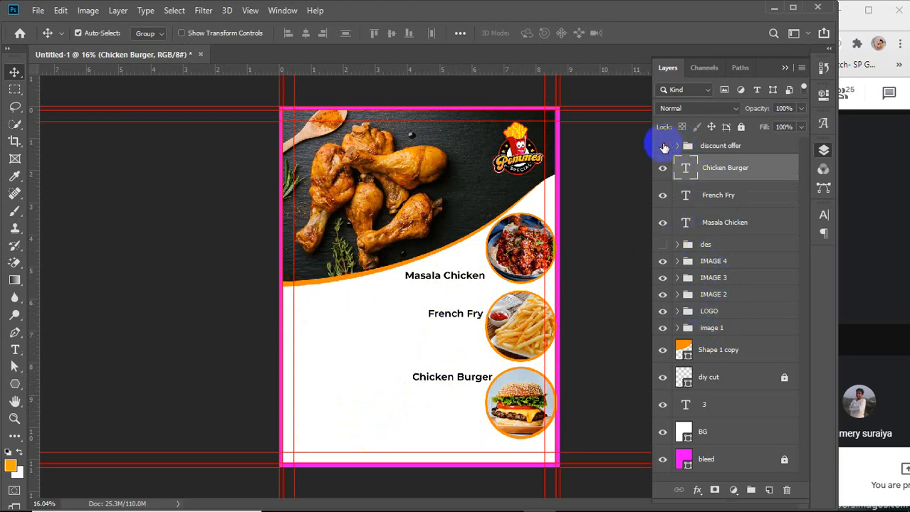
pyautogui.click(666, 145)
pyautogui.click(324, 302)
pyautogui.moveTo(324, 303); pyautogui.dragTo(456, 214)
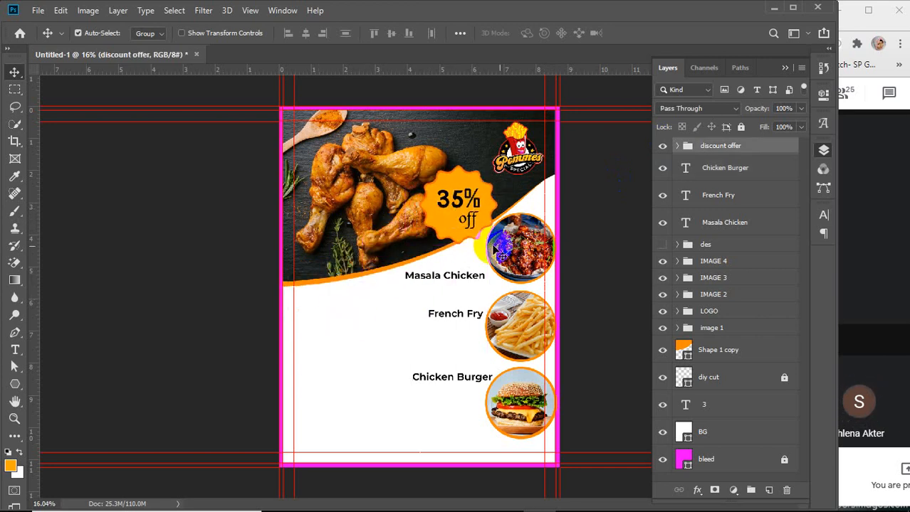
# Move the masala chicken circle image to the flyer's left side below the curve and expand its group
pyautogui.click(530, 249)
pyautogui.moveTo(527, 249); pyautogui.dragTo(325, 322)
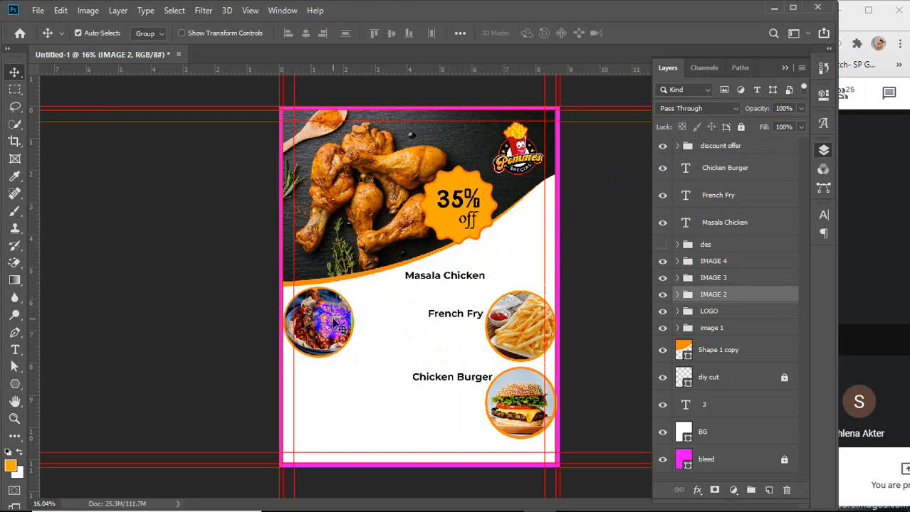
pyautogui.click(677, 296)
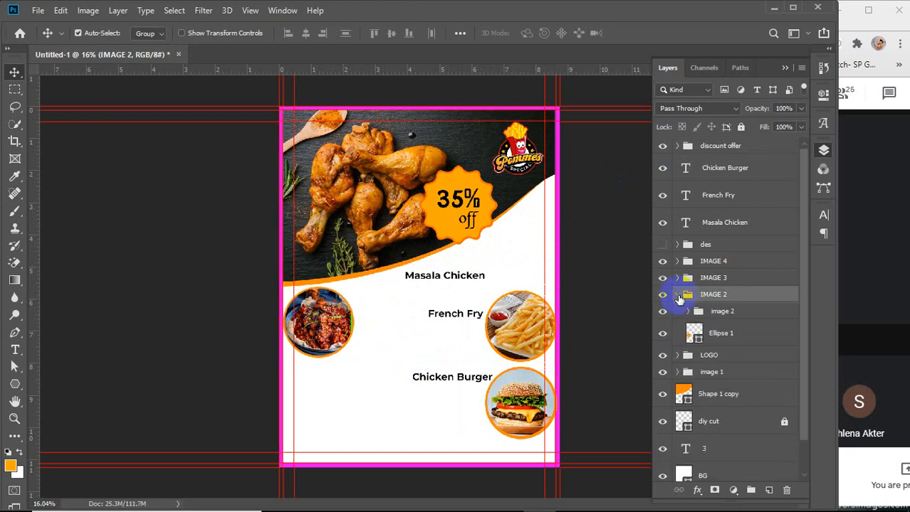
# Nudge the masala chicken photo slightly right inside its circle frame, then collapse its groups
pyautogui.click(687, 311)
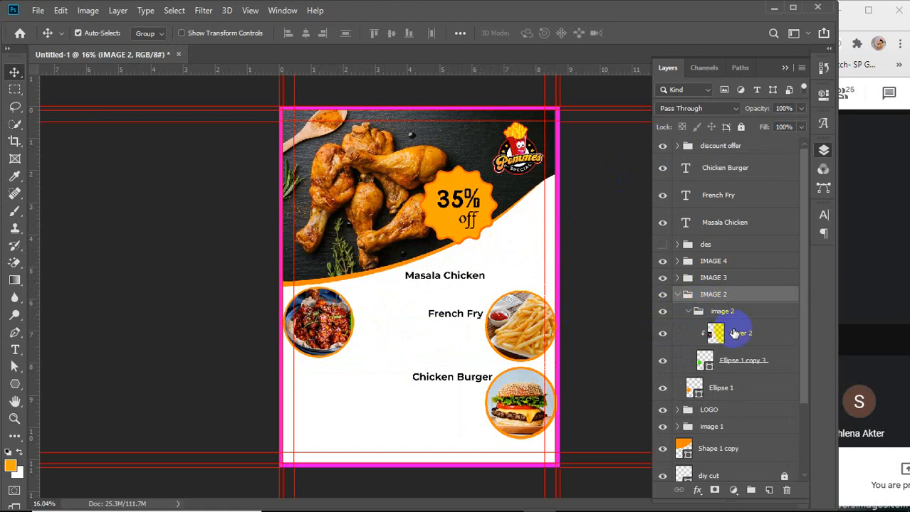
pyautogui.click(741, 333)
pyautogui.hotkey('shift', 'Right')
pyautogui.hotkey('shift', 'Right')
pyautogui.hotkey('shift', 'Right')
pyautogui.hotkey('shift', 'Right')
pyautogui.hotkey('shift', 'Right')
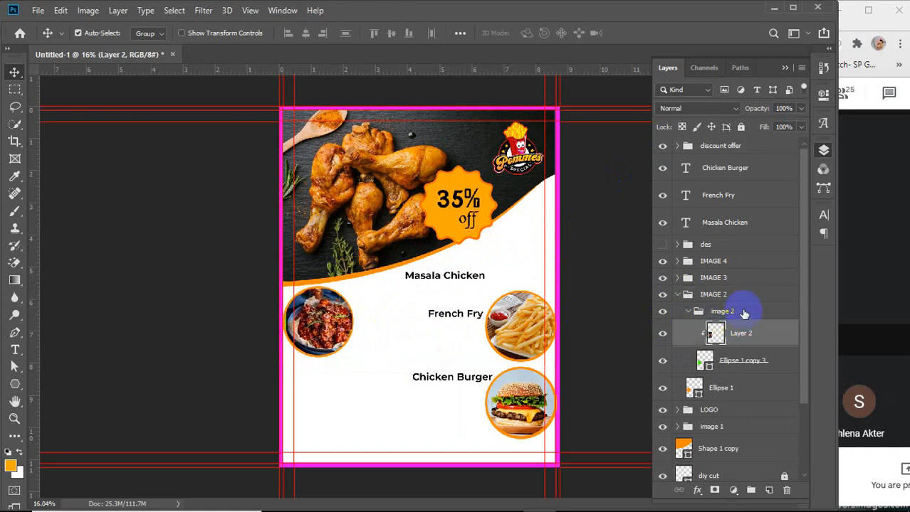
pyautogui.hotkey('shift', 'Right')
pyautogui.hotkey('shift', 'Right')
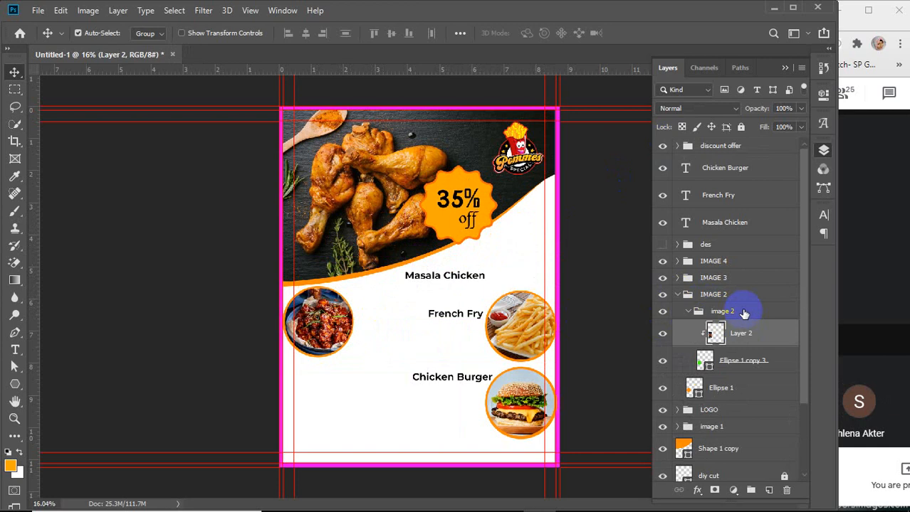
pyautogui.click(686, 311)
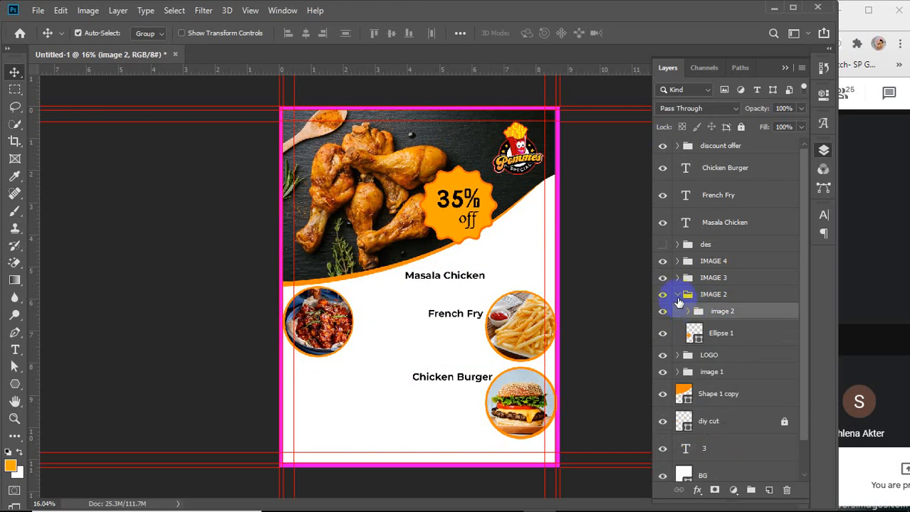
pyautogui.click(677, 296)
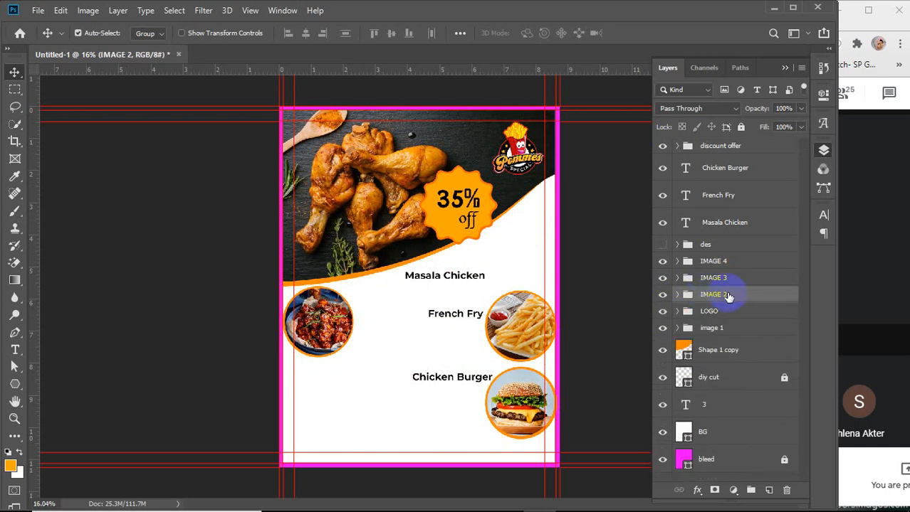
# Move the French Fry and Chicken Burger circle images to the flyer's left side, stacked below the masala chicken circle
pyautogui.click(525, 323)
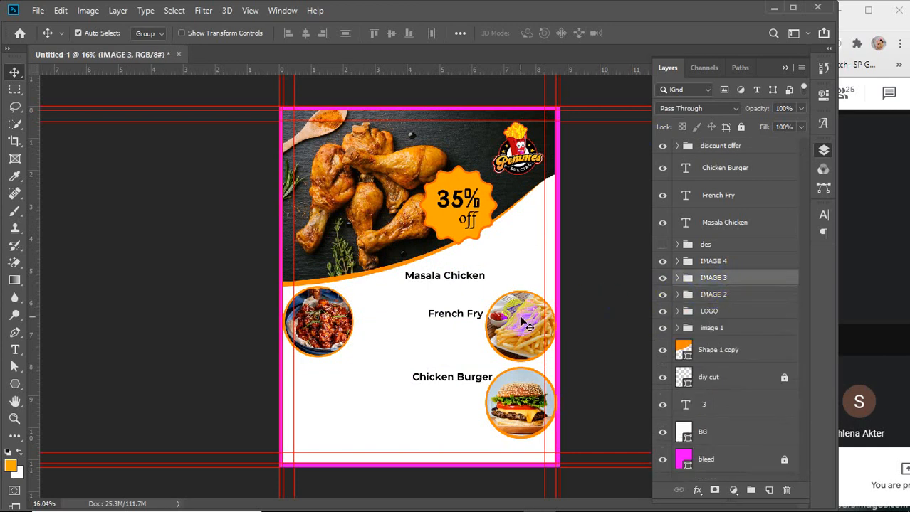
pyautogui.moveTo(528, 327); pyautogui.dragTo(320, 364)
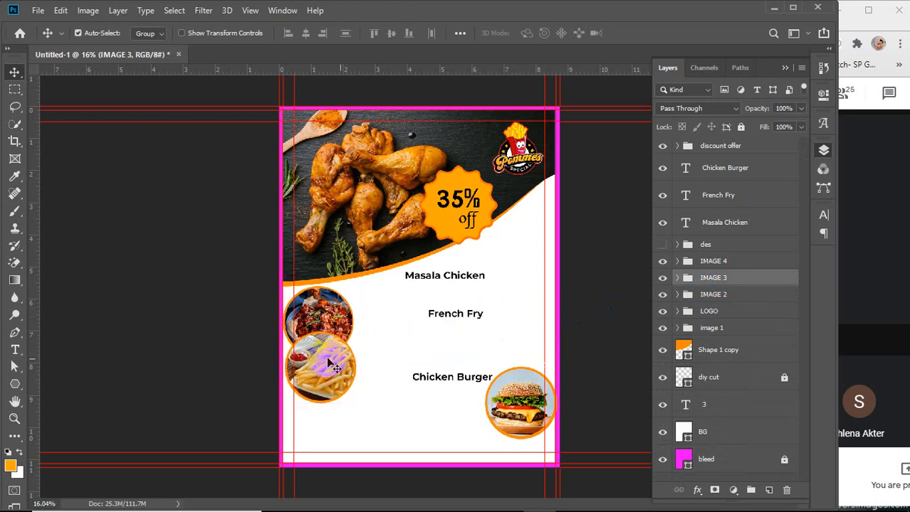
pyautogui.click(521, 403)
pyautogui.moveTo(522, 403); pyautogui.dragTo(324, 417)
# Scale the three circle image groups down together to about 82%
pyautogui.keyDown('shift'); pyautogui.click(731, 296); pyautogui.keyUp('shift')
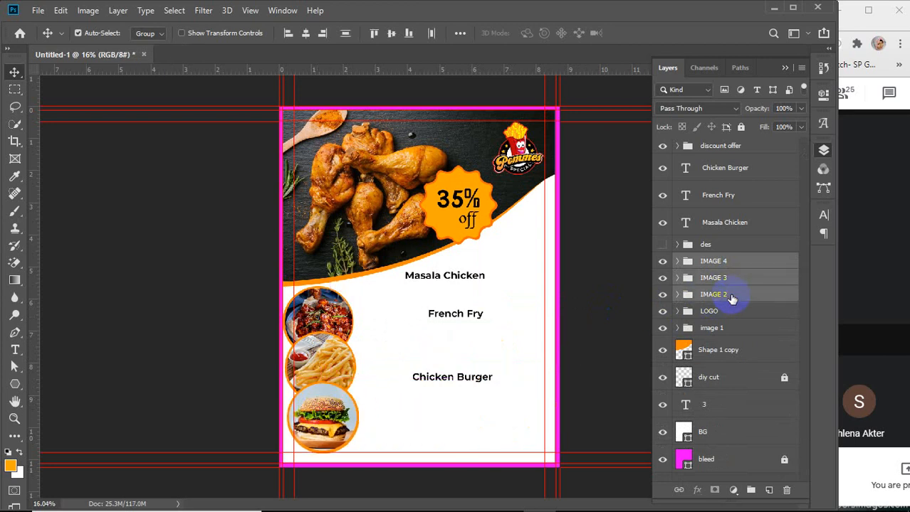
pyautogui.hotkey('ctrl', 't')
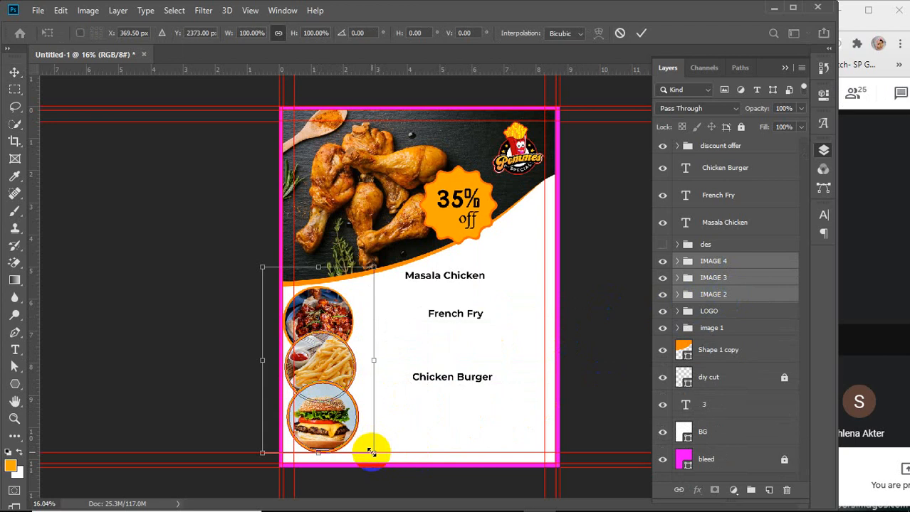
pyautogui.moveTo(371, 451); pyautogui.dragTo(353, 420)
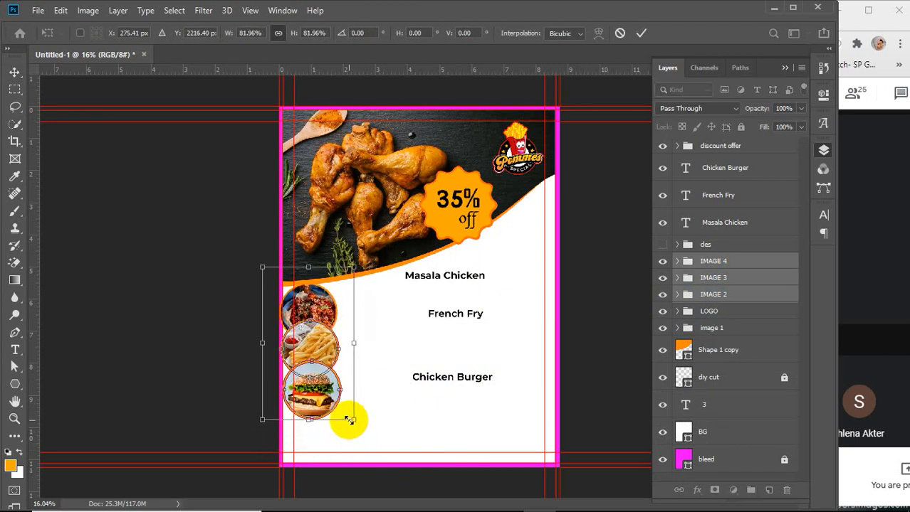
pyautogui.click(640, 33)
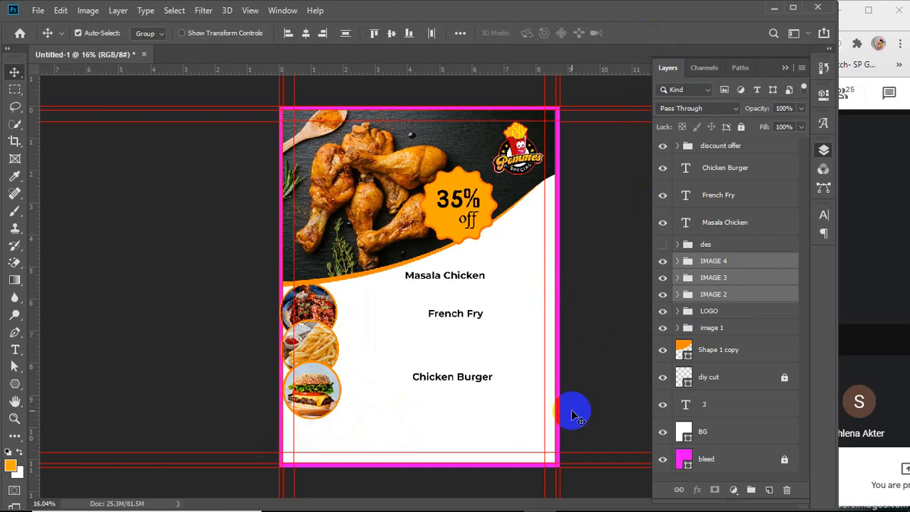
# Move the three circles down and align their left edges
pyautogui.moveTo(318, 393); pyautogui.dragTo(317, 422)
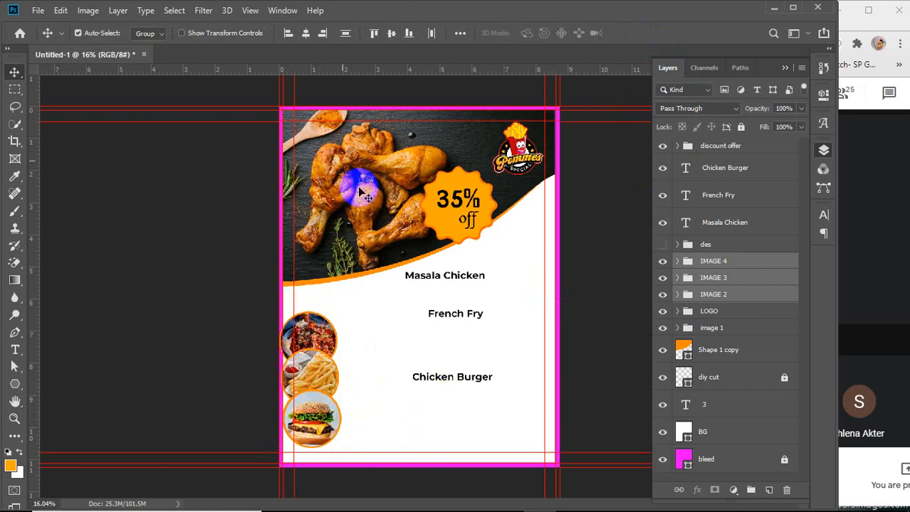
pyautogui.click(288, 34)
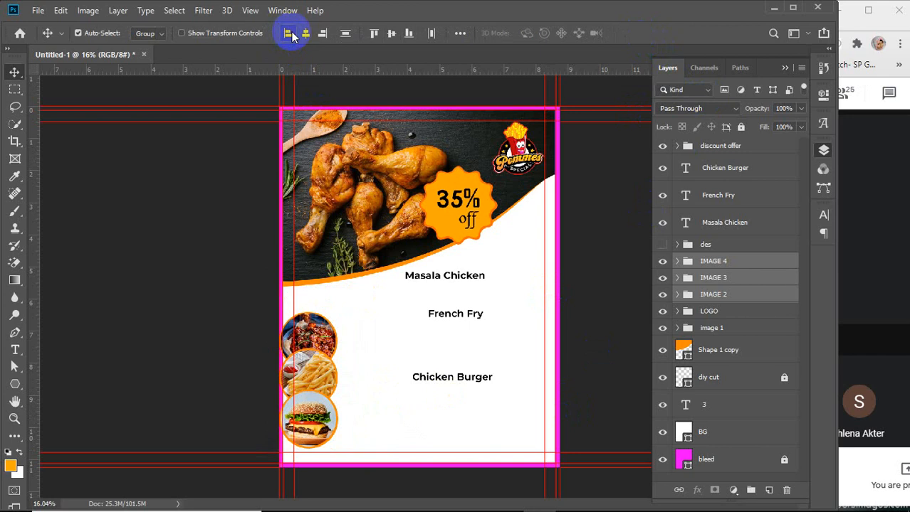
pyautogui.click(609, 321)
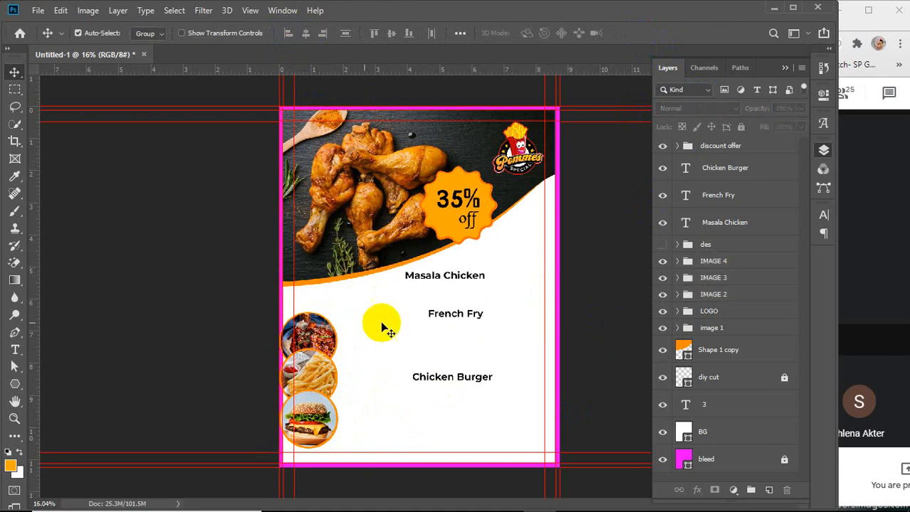
# Reposition the top and bottom circles, then distribute the three circle images evenly in a vertical column
pyautogui.click(325, 338)
pyautogui.moveTo(325, 338); pyautogui.dragTo(315, 298)
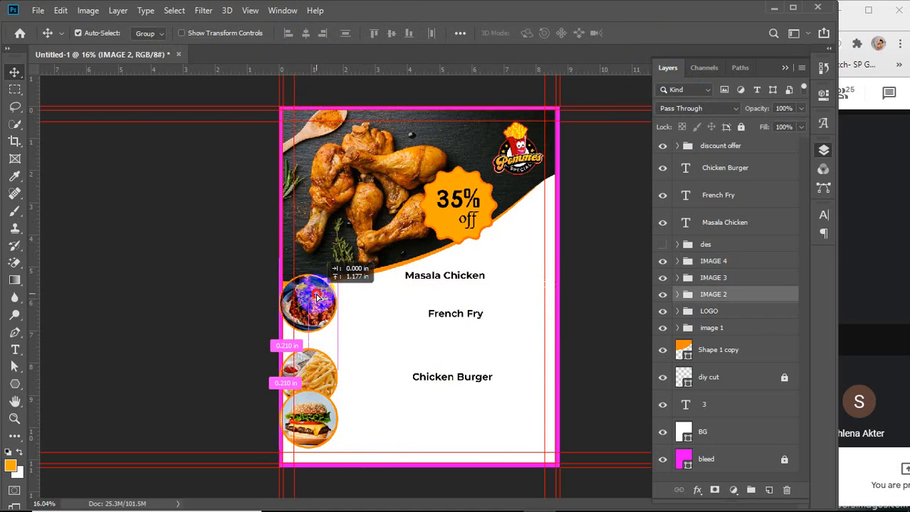
pyautogui.click(308, 432)
pyautogui.moveTo(308, 431); pyautogui.dragTo(308, 435)
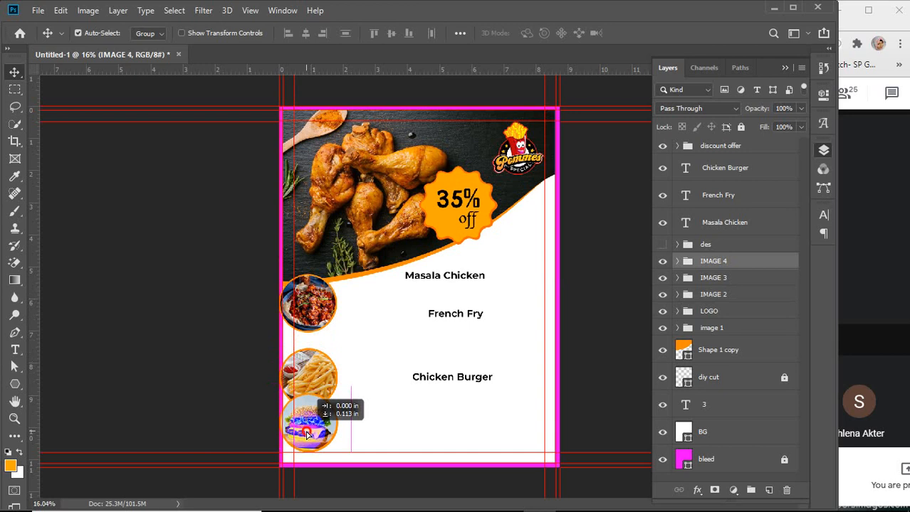
pyautogui.keyDown('shift'); pyautogui.click(311, 377); pyautogui.keyUp('shift')
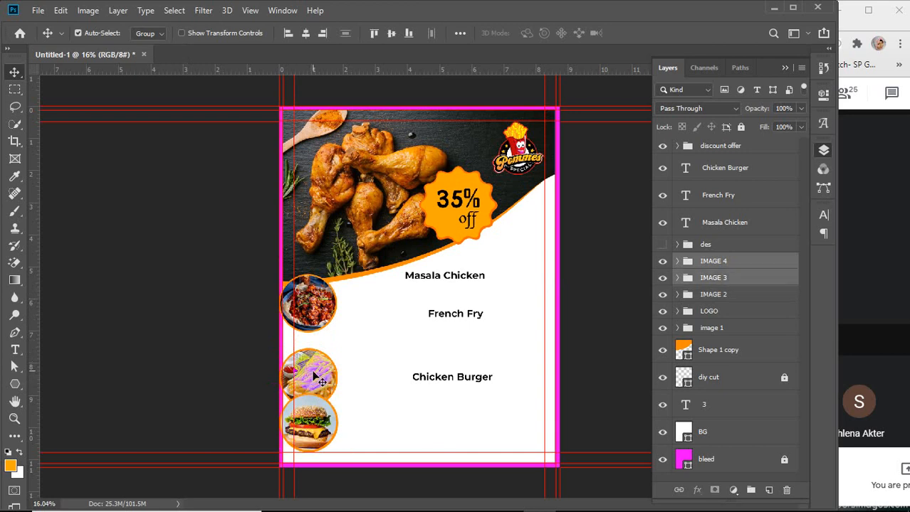
pyautogui.keyDown('shift'); pyautogui.click(313, 326); pyautogui.keyUp('shift')
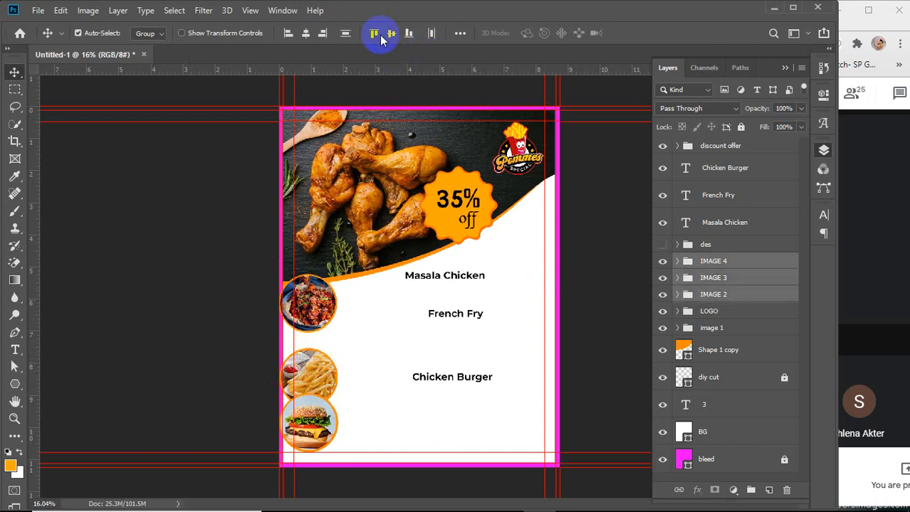
pyautogui.click(346, 34)
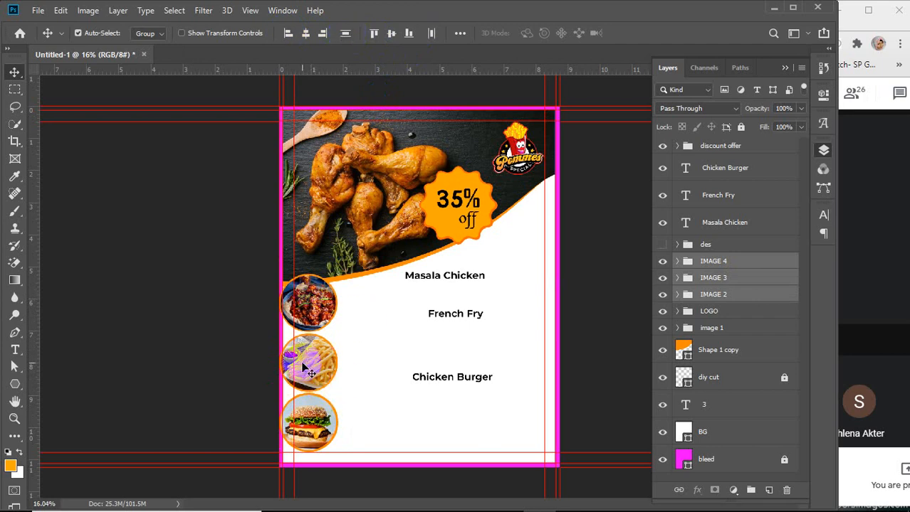
# Nudge the three circle images slightly right, away from the flyer's left edge
pyautogui.press('Right')
pyautogui.press('Right')
pyautogui.press('Right')
pyautogui.press('Right')
pyautogui.press('Right')
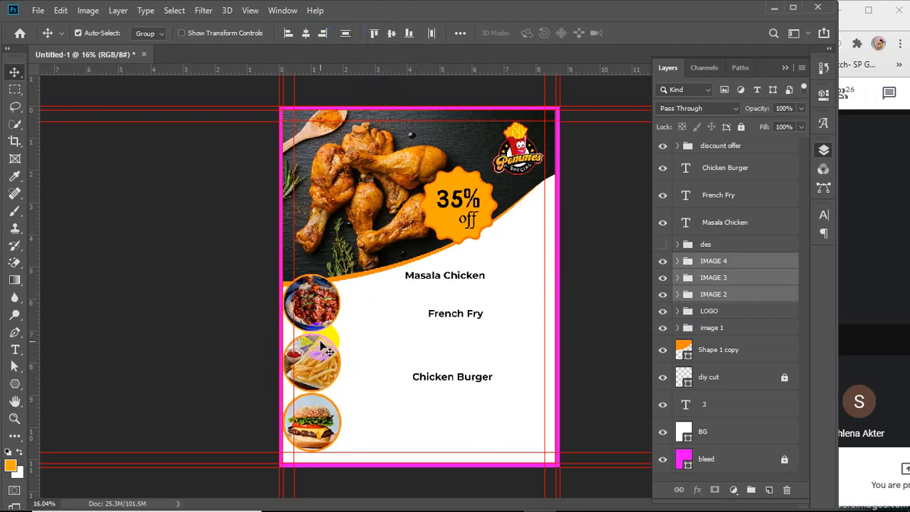
pyautogui.press('Right')
pyautogui.press('Right')
pyautogui.press('Right')
pyautogui.press('Right')
pyautogui.press('Right')
pyautogui.press('Right')
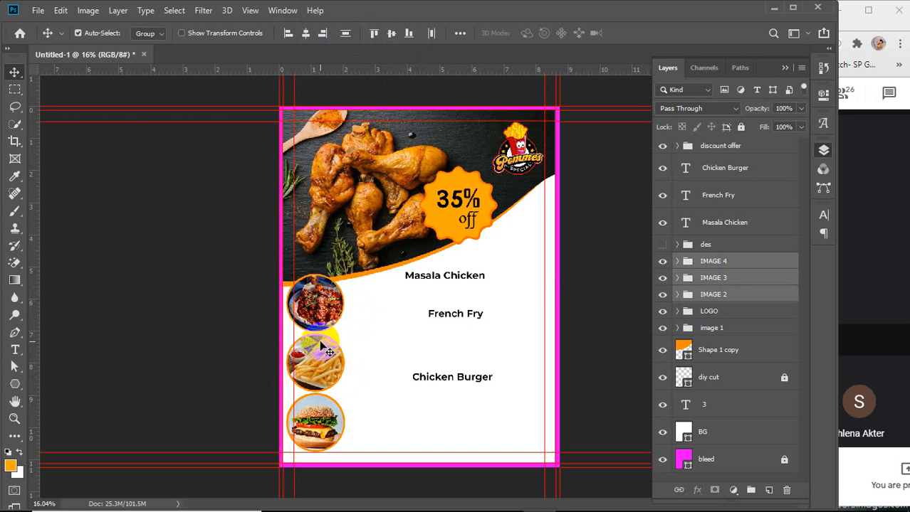
pyautogui.press('Right')
pyautogui.press('Right')
pyautogui.press('Right')
pyautogui.press('Right')
pyautogui.press('Right')
pyautogui.press('Right')
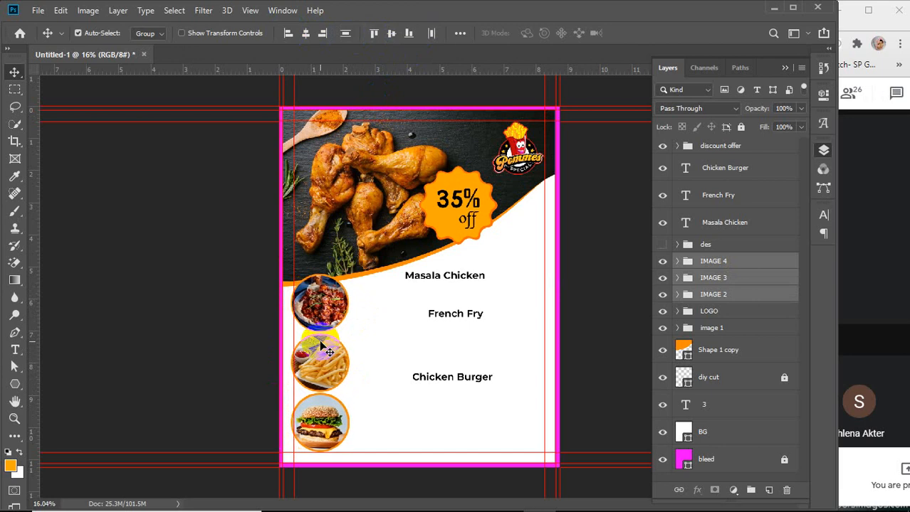
pyautogui.press('Left')
pyautogui.press('Left')
pyautogui.press('Left')
pyautogui.click(740, 264)
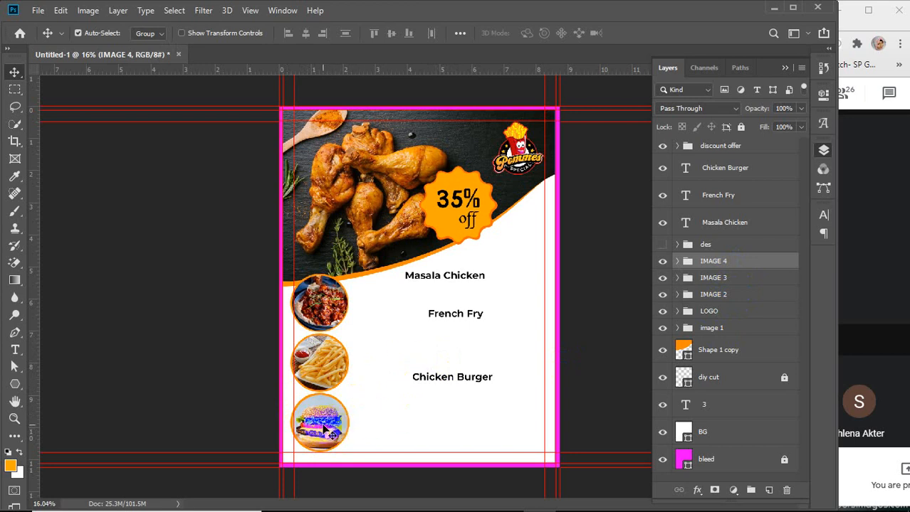
pyautogui.keyDown('shift'); pyautogui.click(320, 363); pyautogui.keyUp('shift')
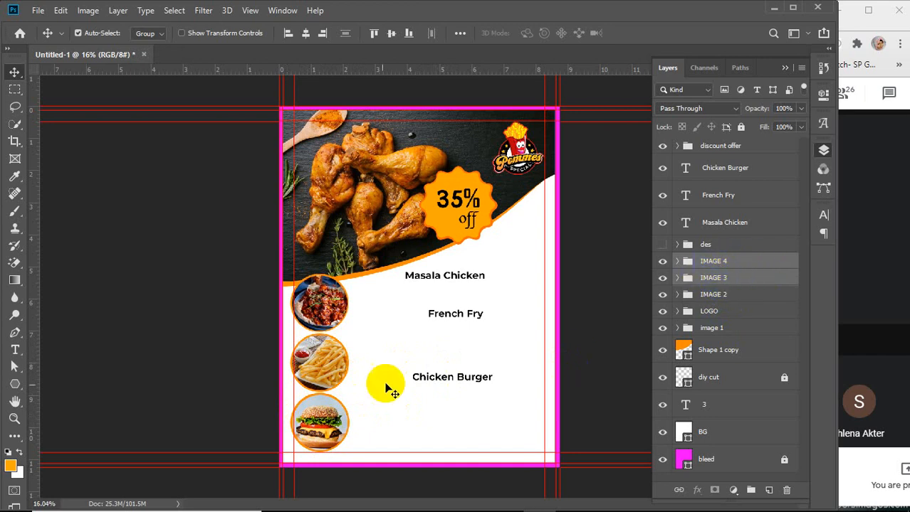
pyautogui.keyDown('shift'); pyautogui.click(322, 305); pyautogui.keyUp('shift')
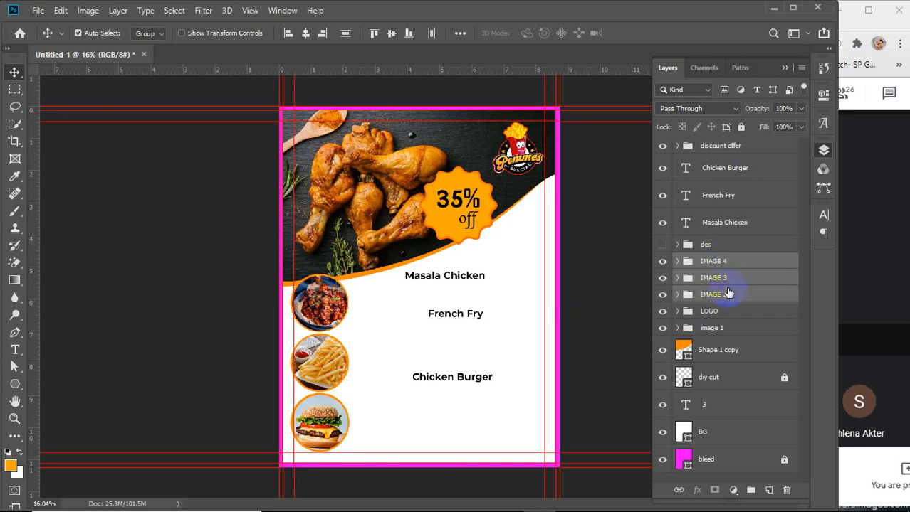
pyautogui.click(752, 264)
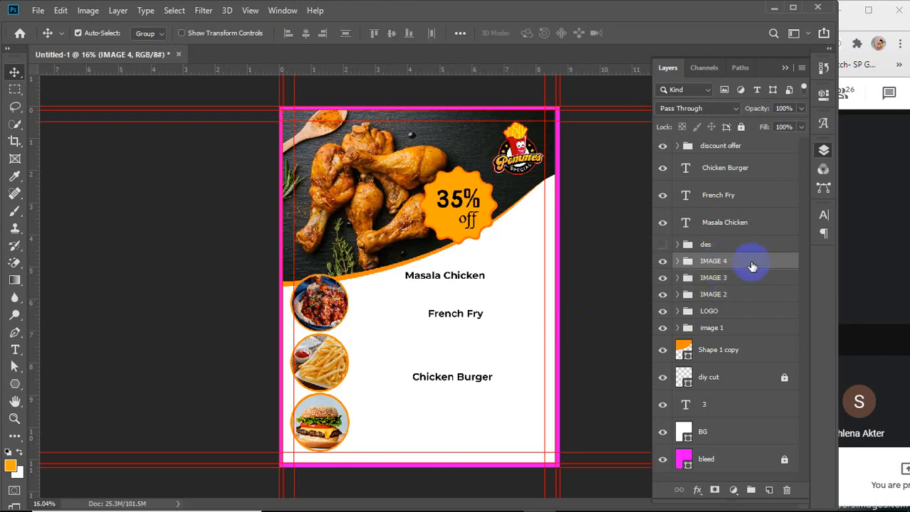
pyautogui.keyDown('shift'); pyautogui.click(730, 296); pyautogui.keyUp('shift')
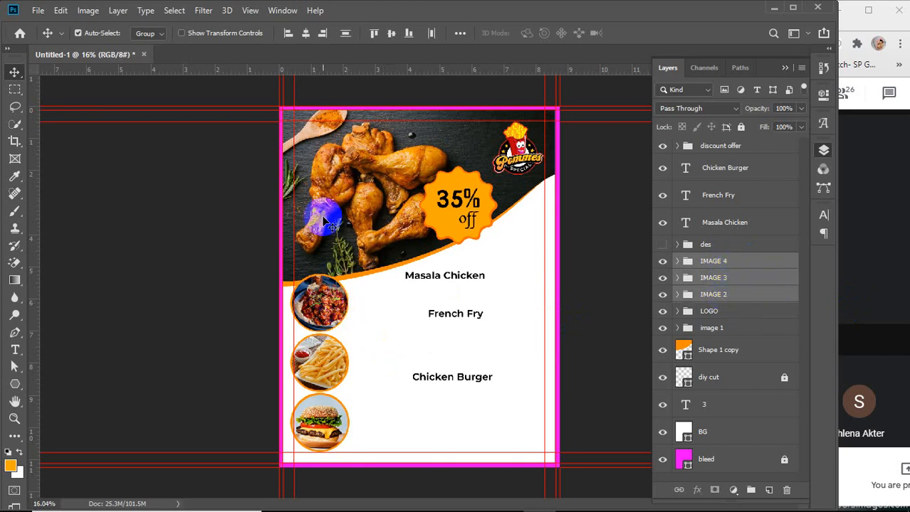
pyautogui.click(602, 311)
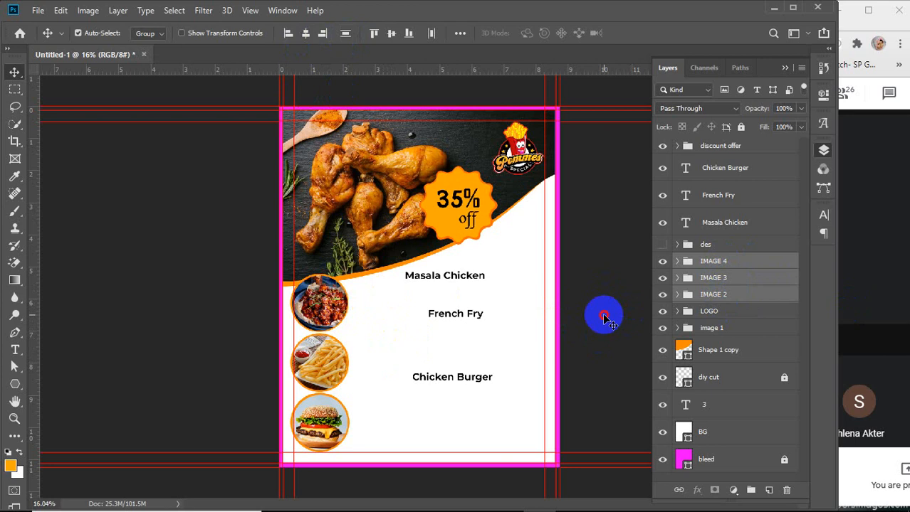
# Move the Masala Chicken, French Fry and Chicken Burger labels beside their matching circle images
pyautogui.click(443, 279)
pyautogui.moveTo(437, 277); pyautogui.dragTo(385, 305)
pyautogui.moveTo(444, 313); pyautogui.dragTo(366, 371)
pyautogui.moveTo(447, 383); pyautogui.dragTo(387, 431)
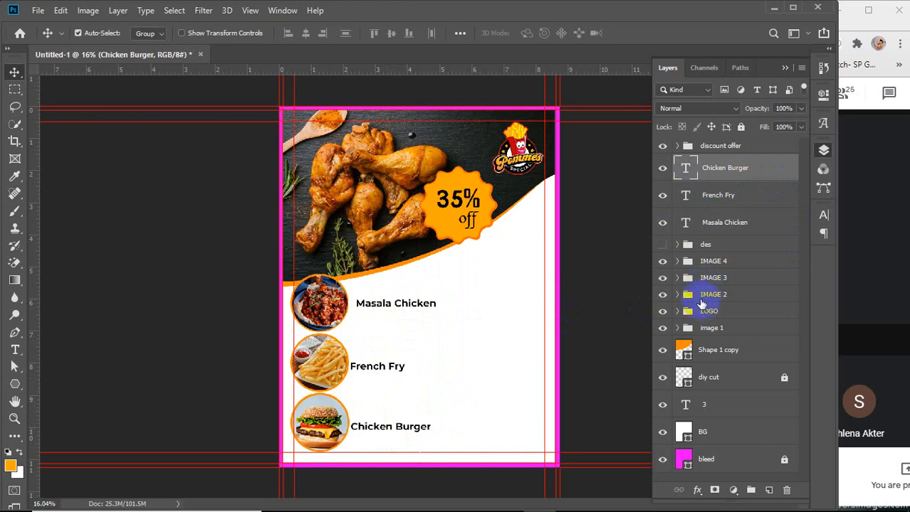
# Rename the IMAGE 2 group as Masala chicken
pyautogui.click(663, 296)
pyautogui.click(663, 296)
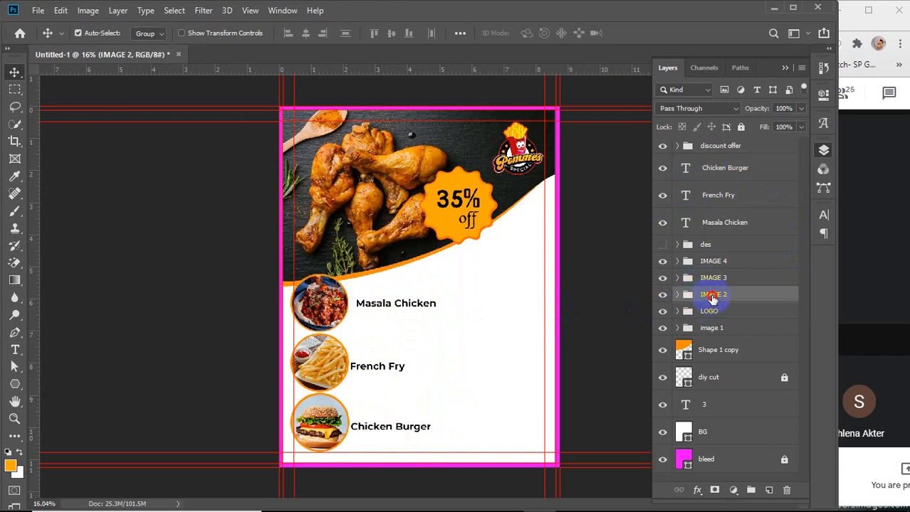
pyautogui.doubleClick(713, 297)
pyautogui.write('Masala chicken')
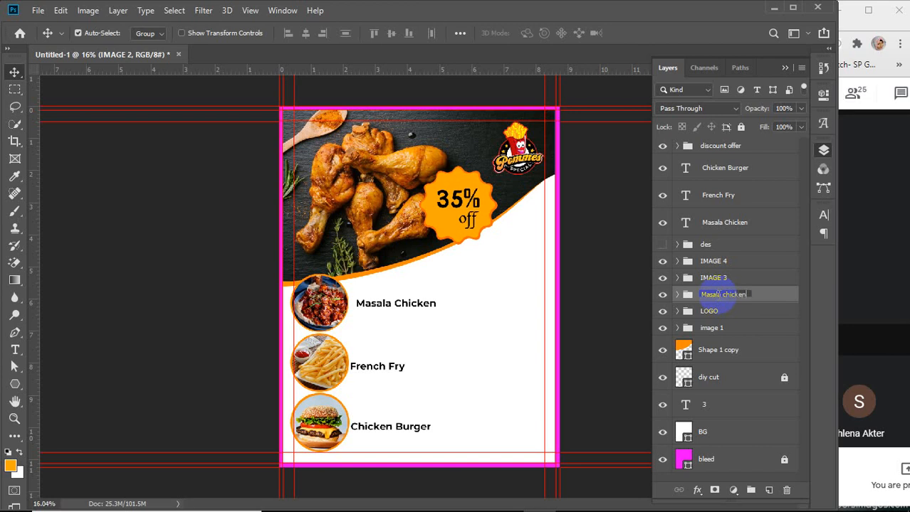
pyautogui.press('Return')
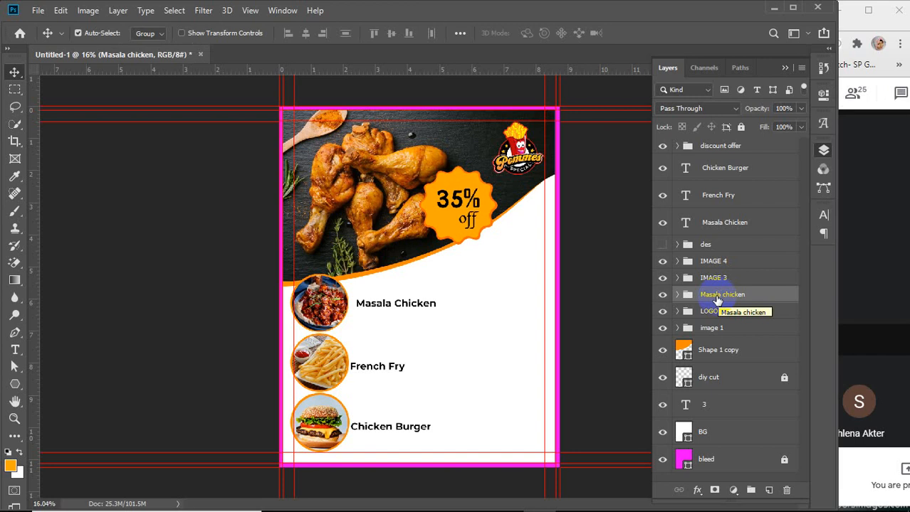
# Move the Masala Chicken text layer into the Masala chicken group
pyautogui.click(662, 294)
pyautogui.click(662, 294)
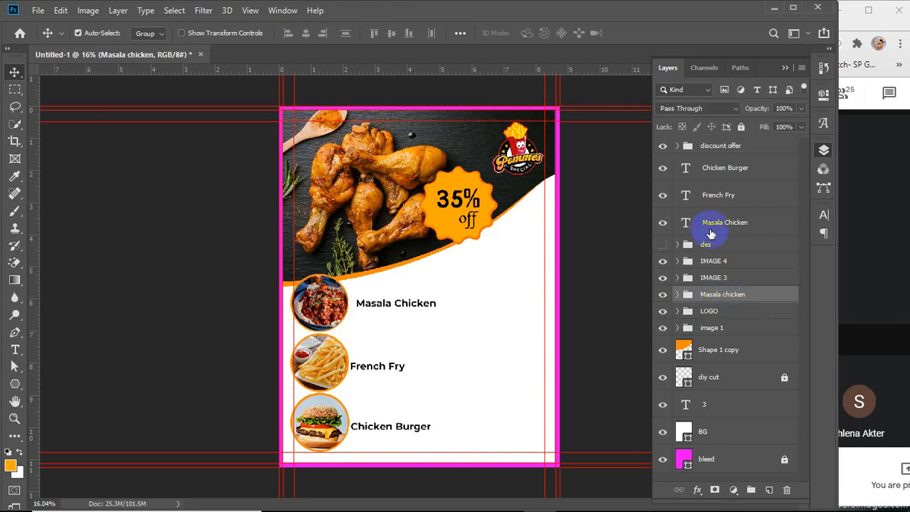
pyautogui.moveTo(708, 225); pyautogui.dragTo(711, 298)
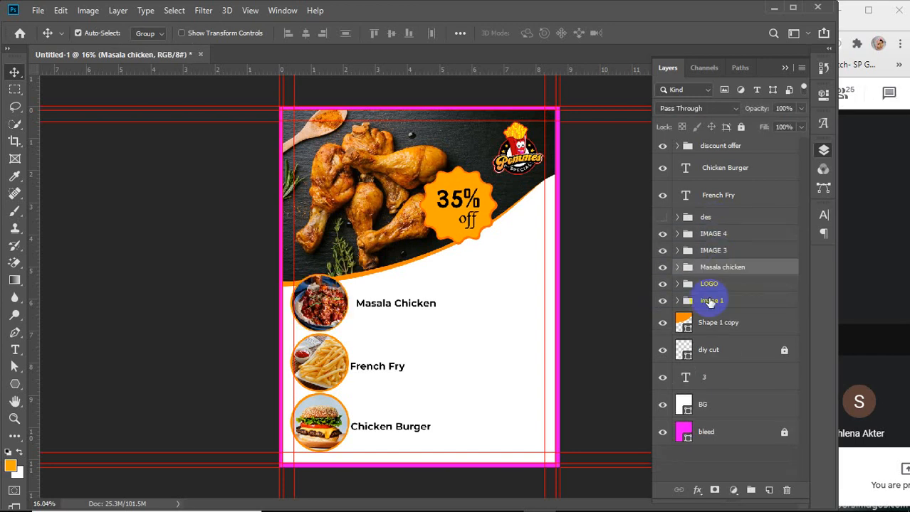
# Rename the IMAGE 3 group as french fry and move the French Fry text layer into it
pyautogui.click(662, 250)
pyautogui.click(663, 250)
pyautogui.click(714, 254)
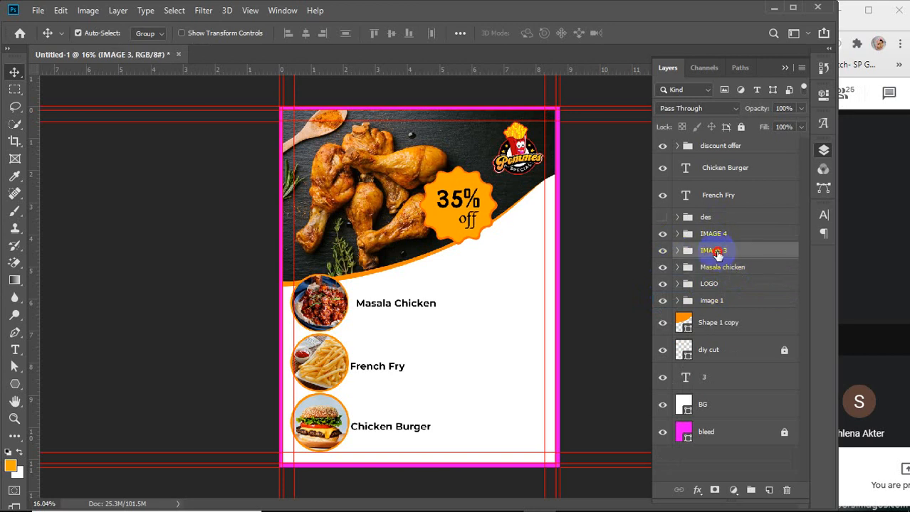
pyautogui.doubleClick(716, 251)
pyautogui.write('french fry')
pyautogui.press('Return')
pyautogui.moveTo(745, 193); pyautogui.dragTo(741, 254)
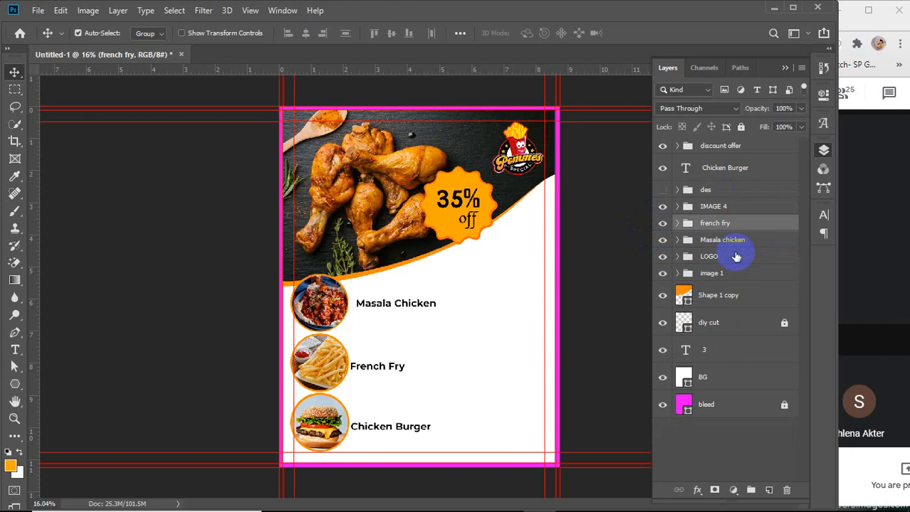
# Rename the IMAGE 4 group as burger and move the Chicken Burger text layer into it
pyautogui.doubleClick(713, 206)
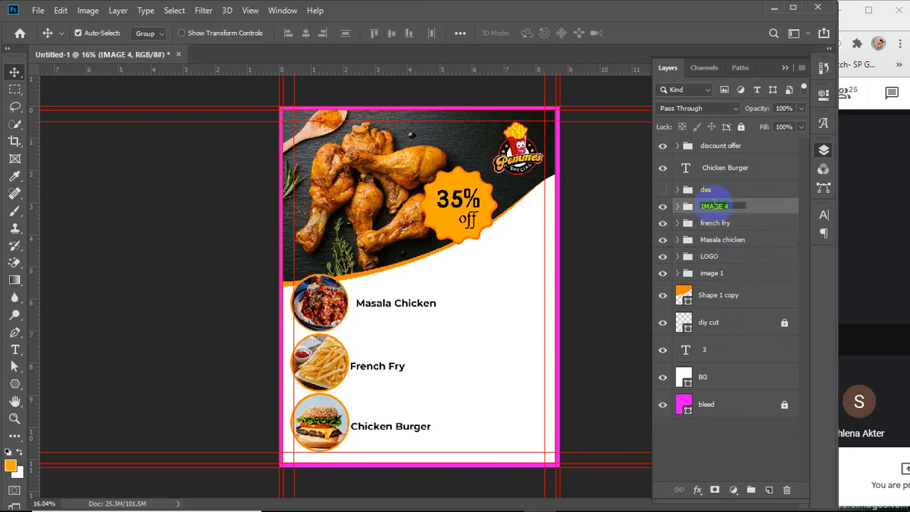
pyautogui.write('burger')
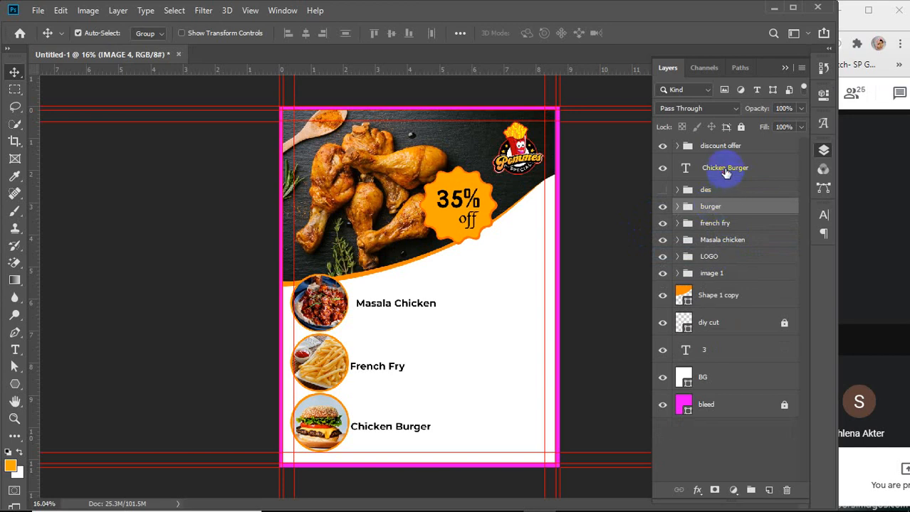
pyautogui.moveTo(724, 169); pyautogui.dragTo(721, 213)
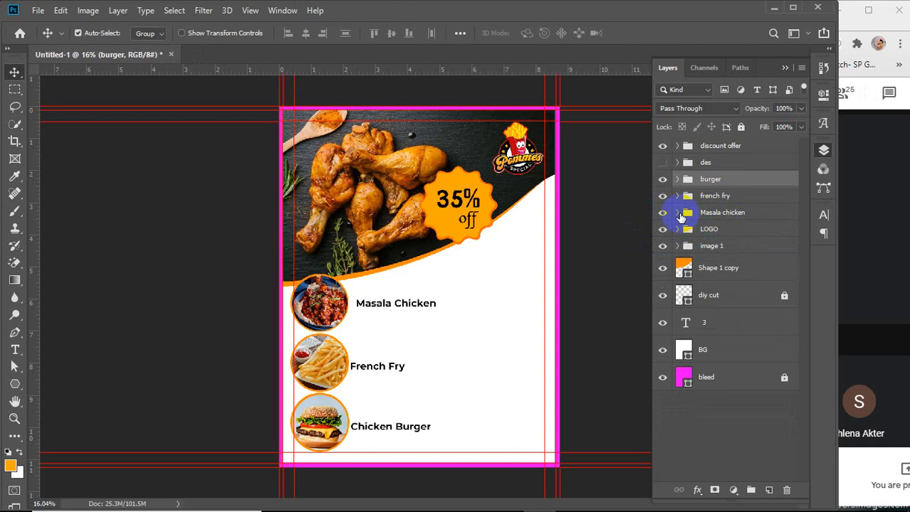
# Vertically centre the Masala Chicken label on its circle image inside the Masala chicken group
pyautogui.click(677, 213)
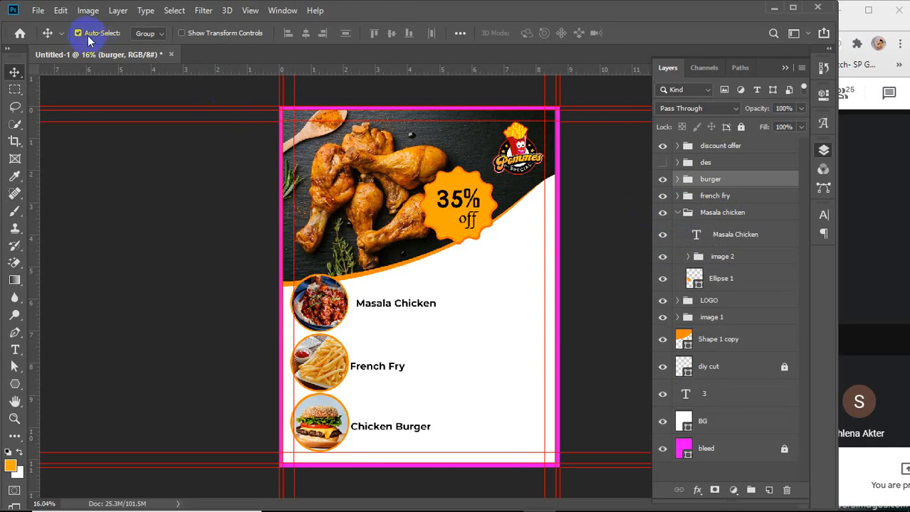
pyautogui.click(154, 35)
pyautogui.click(149, 54)
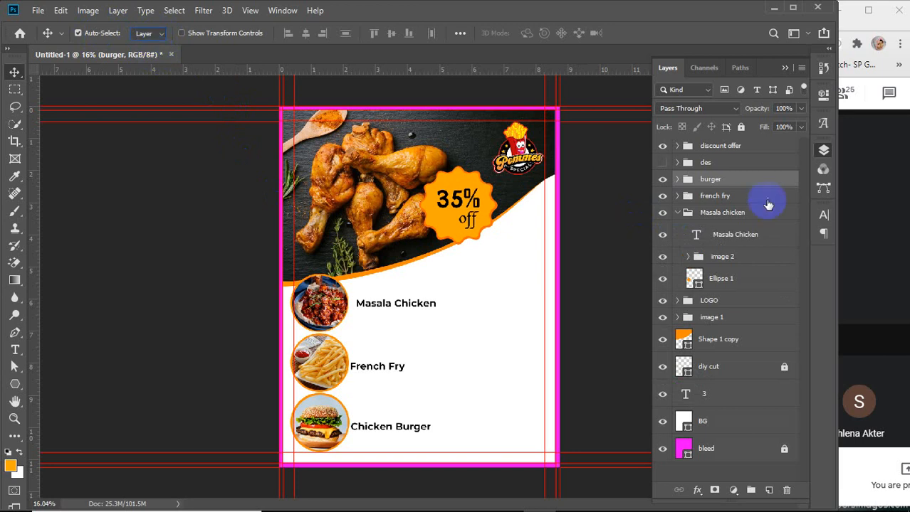
pyautogui.click(718, 215)
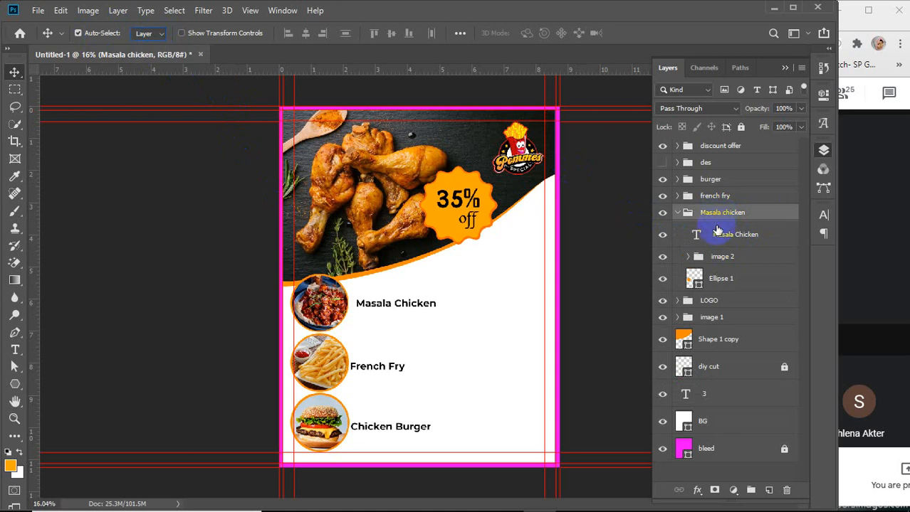
pyautogui.click(716, 239)
pyautogui.click(714, 214)
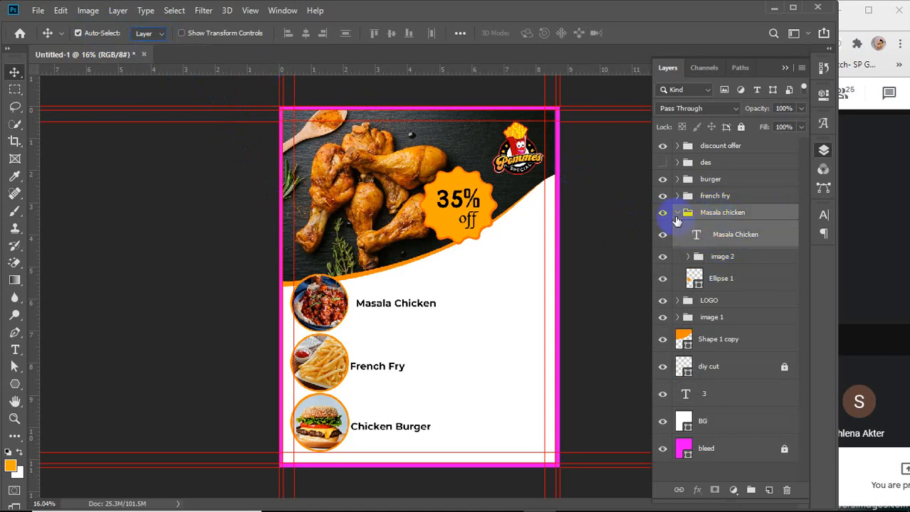
pyautogui.click(676, 217)
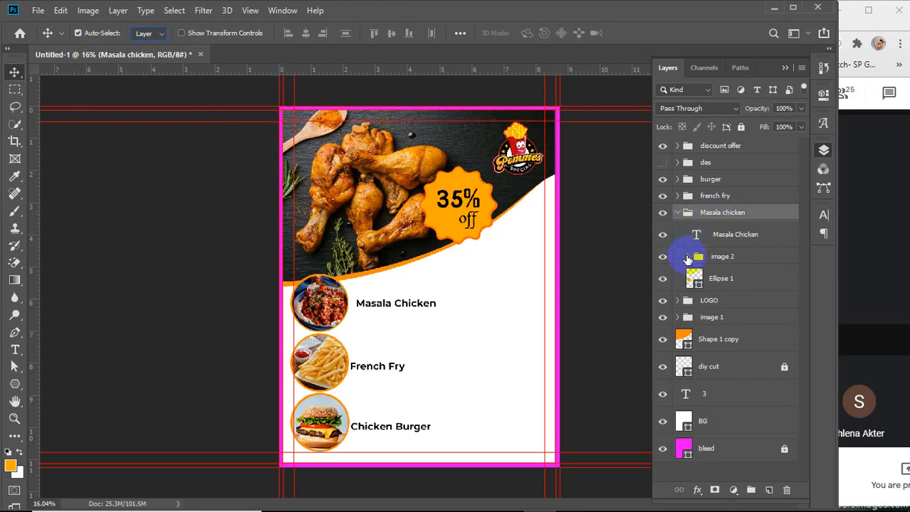
pyautogui.click(688, 258)
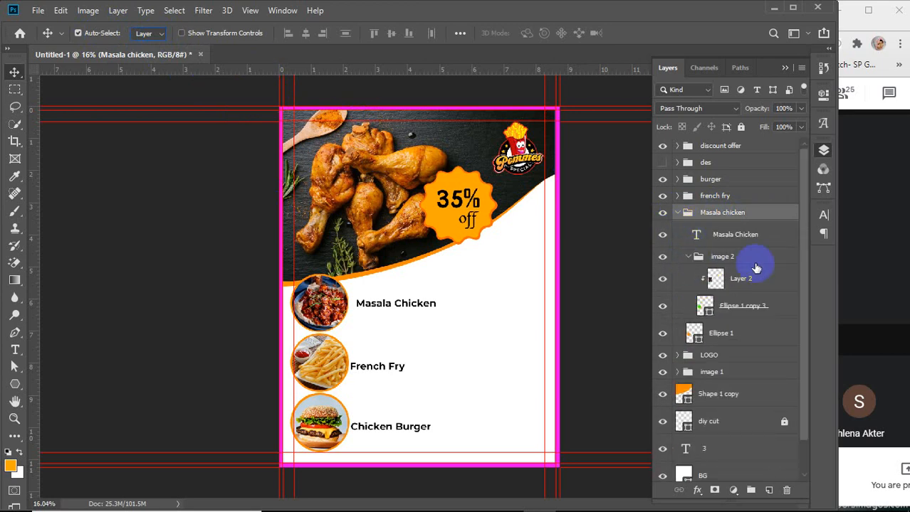
pyautogui.click(748, 240)
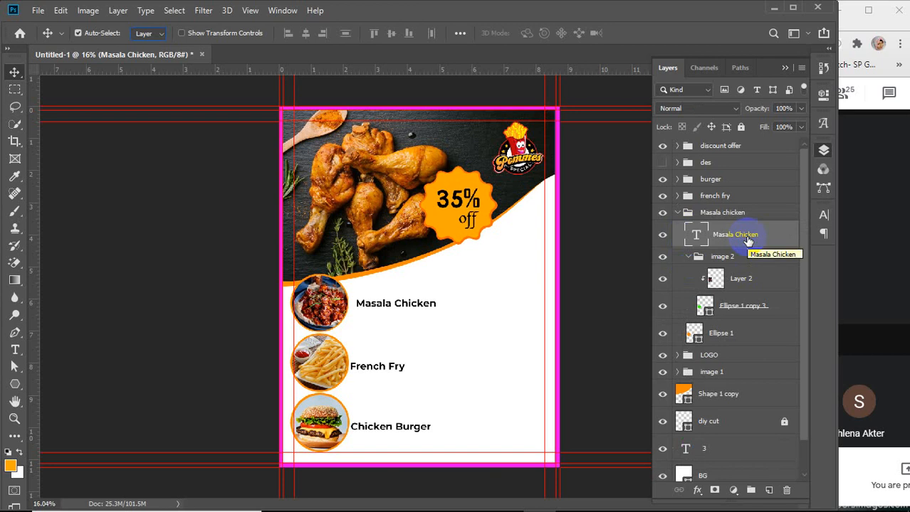
pyautogui.keyDown('ctrl'); pyautogui.click(743, 284); pyautogui.keyUp('ctrl')
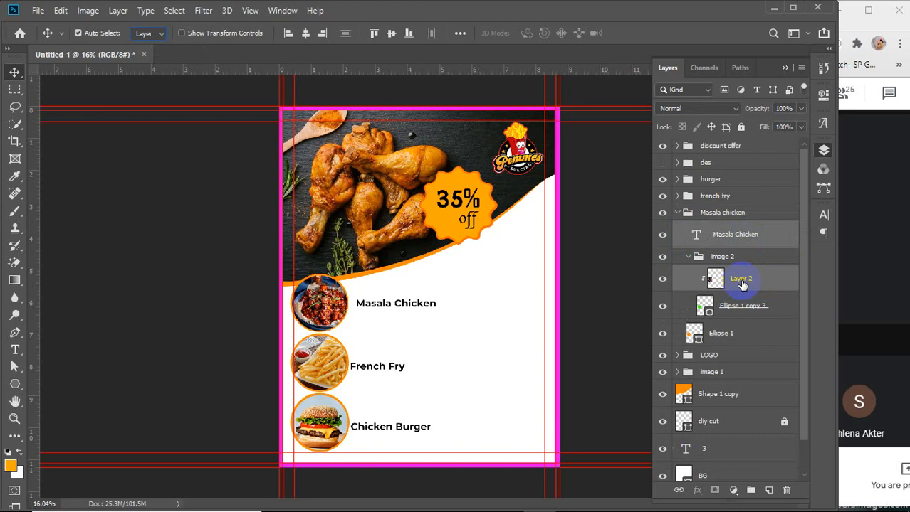
pyautogui.click(393, 33)
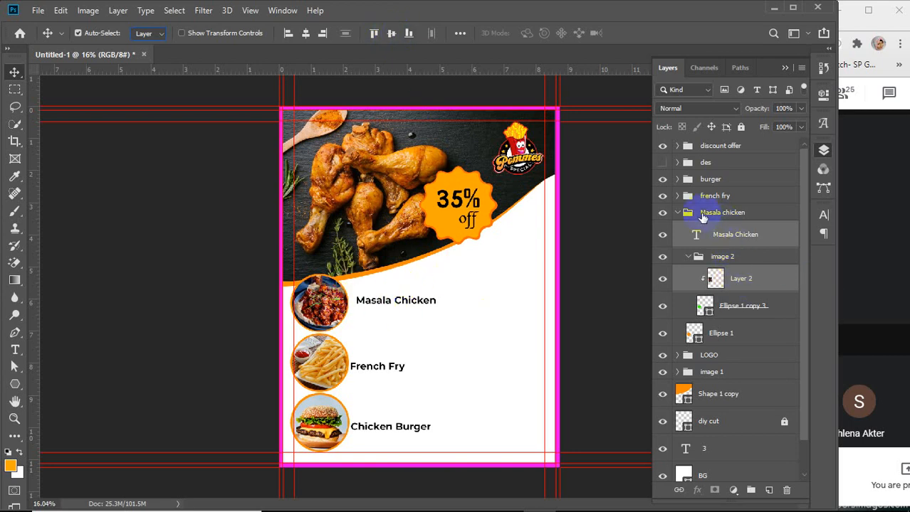
# Vertically centre the French Fry label on its circle image
pyautogui.click(677, 196)
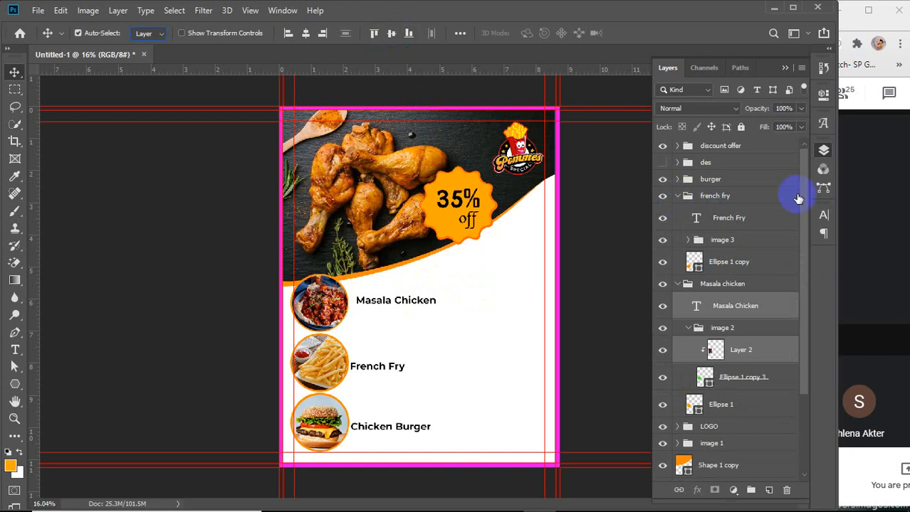
pyautogui.click(731, 224)
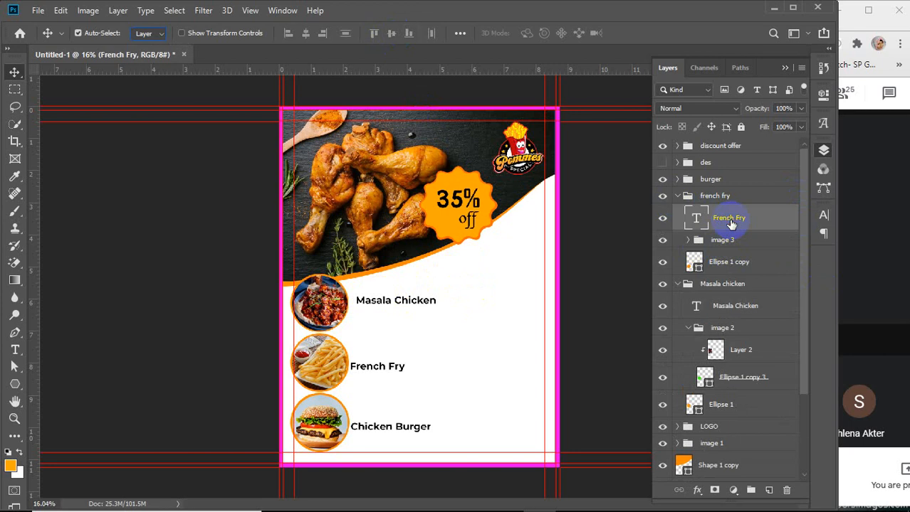
pyautogui.keyDown('ctrl'); pyautogui.click(730, 263); pyautogui.keyUp('ctrl')
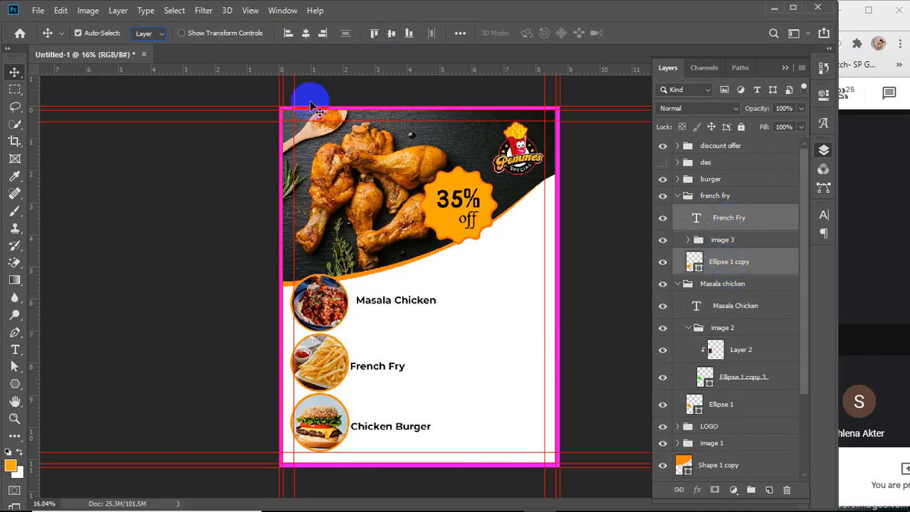
pyautogui.click(392, 34)
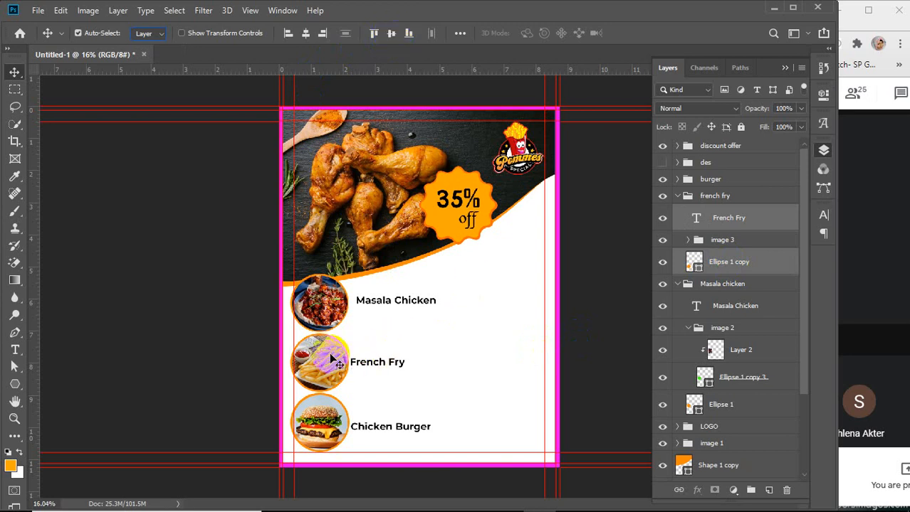
# Vertically centre the Chicken Burger label on its circle image
pyautogui.click(677, 180)
pyautogui.click(742, 204)
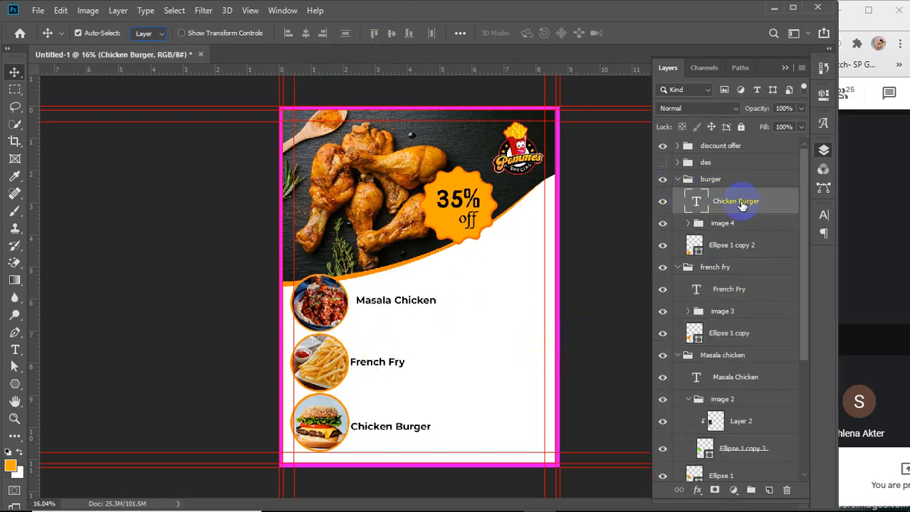
pyautogui.keyDown('ctrl'); pyautogui.click(734, 248); pyautogui.keyUp('ctrl')
pyautogui.click(392, 36)
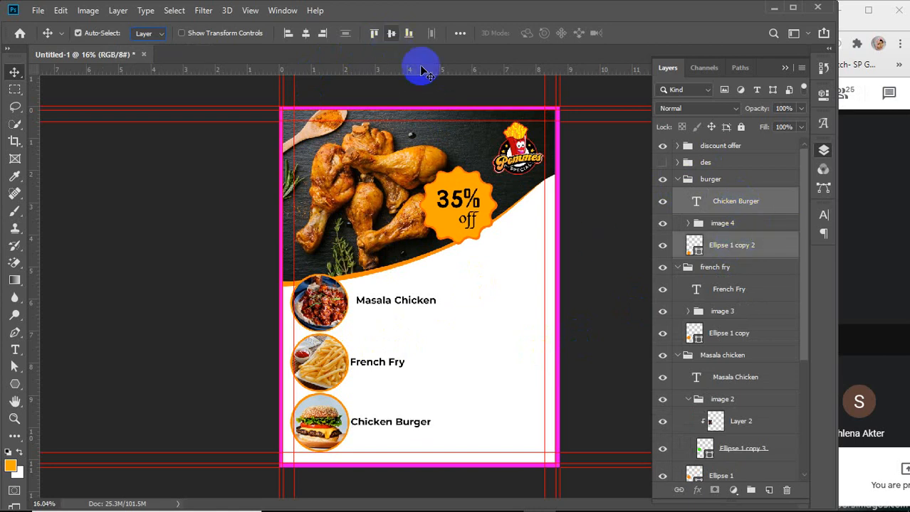
# Align the left edges of the Chicken Burger, French Fry and Masala Chicken labels
pyautogui.click(739, 202)
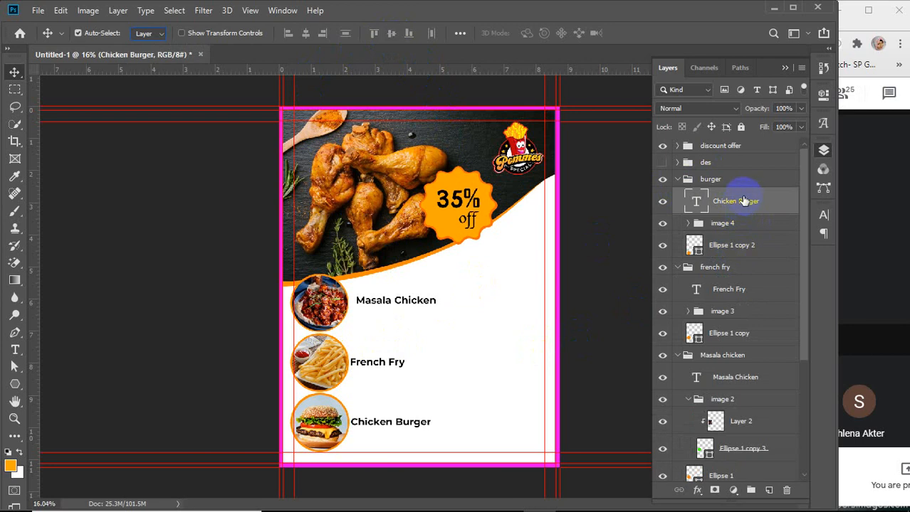
pyautogui.keyDown('ctrl'); pyautogui.click(736, 291); pyautogui.keyUp('ctrl')
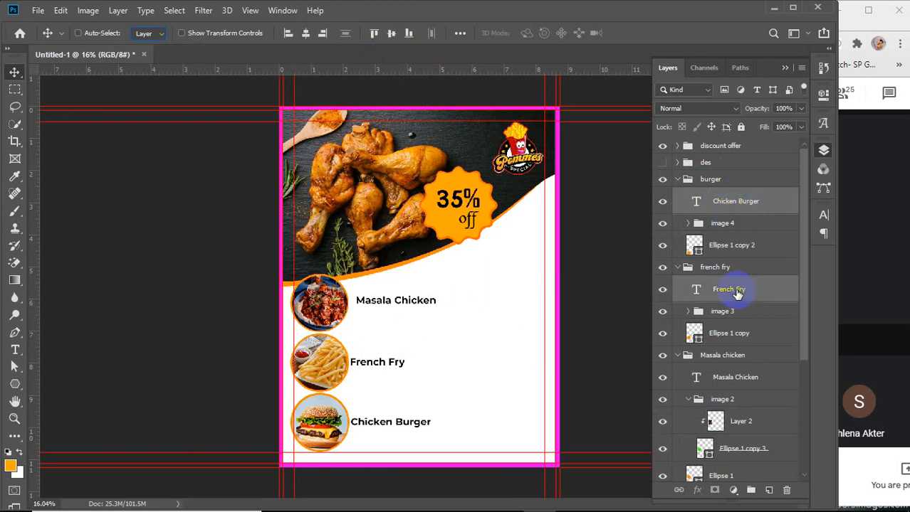
pyautogui.keyDown('ctrl'); pyautogui.click(726, 377); pyautogui.keyUp('ctrl')
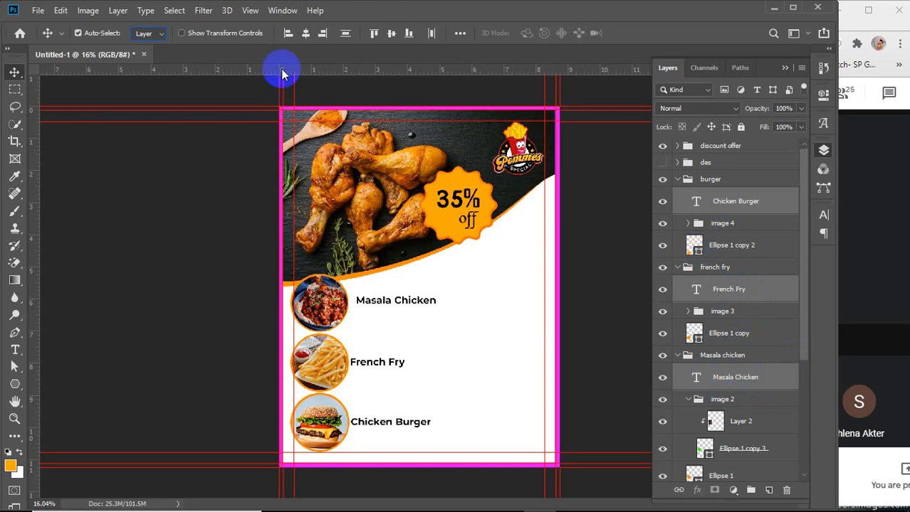
pyautogui.click(288, 35)
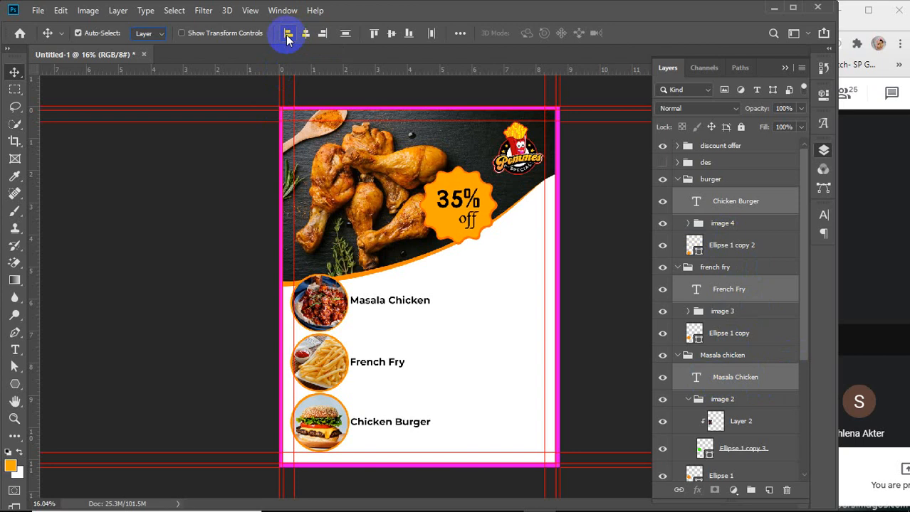
# Nudge the three menu labels slightly right, away from the circle images
pyautogui.click(156, 32)
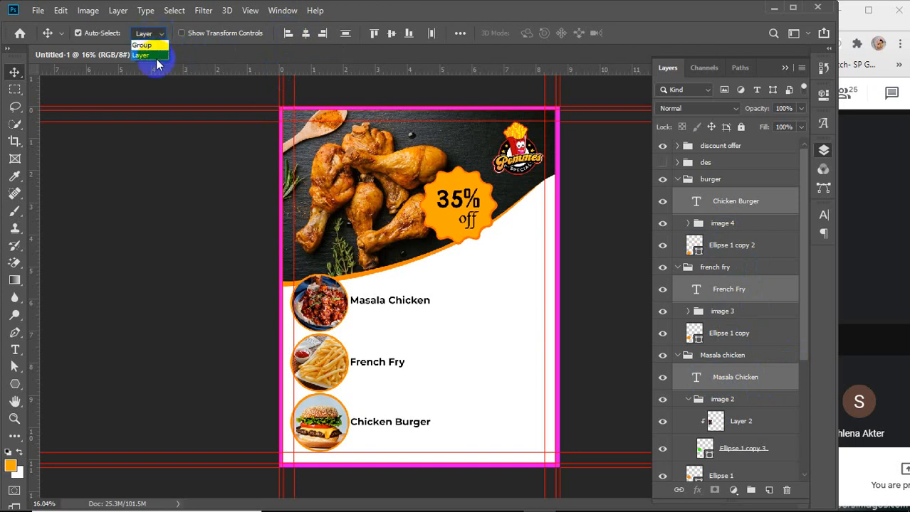
pyautogui.click(156, 57)
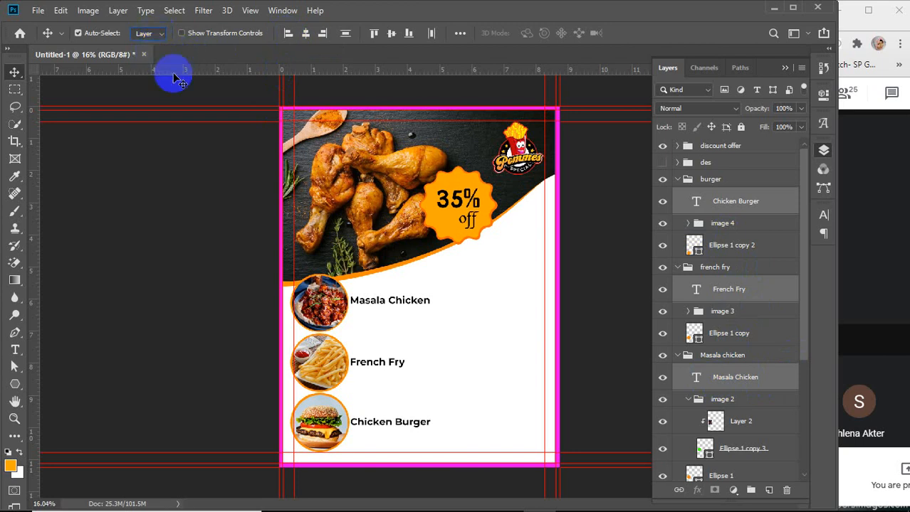
pyautogui.click(374, 362)
pyautogui.moveTo(374, 363); pyautogui.dragTo(378, 361)
pyautogui.hotkey('shift', 'Left')
pyautogui.hotkey('shift', 'Left')
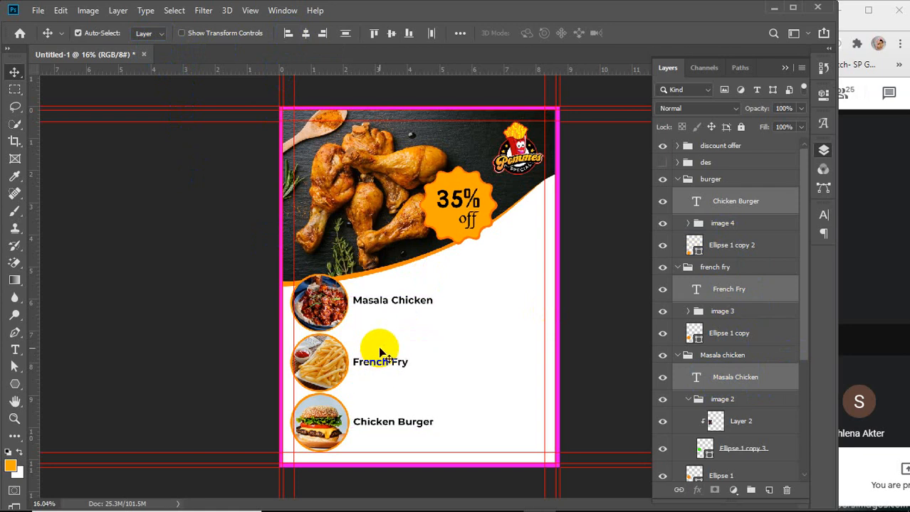
pyautogui.hotkey('shift', 'Left')
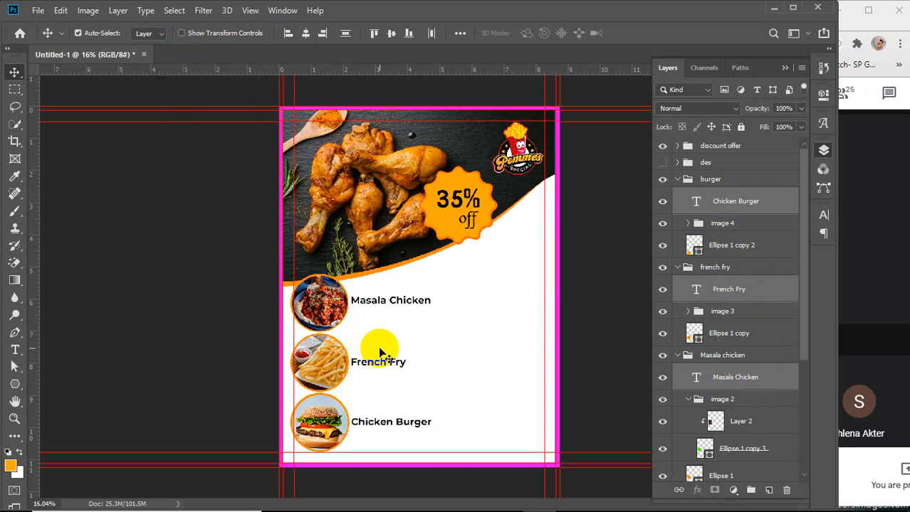
pyautogui.hotkey('shift', 'Right')
pyautogui.hotkey('shift', 'Right')
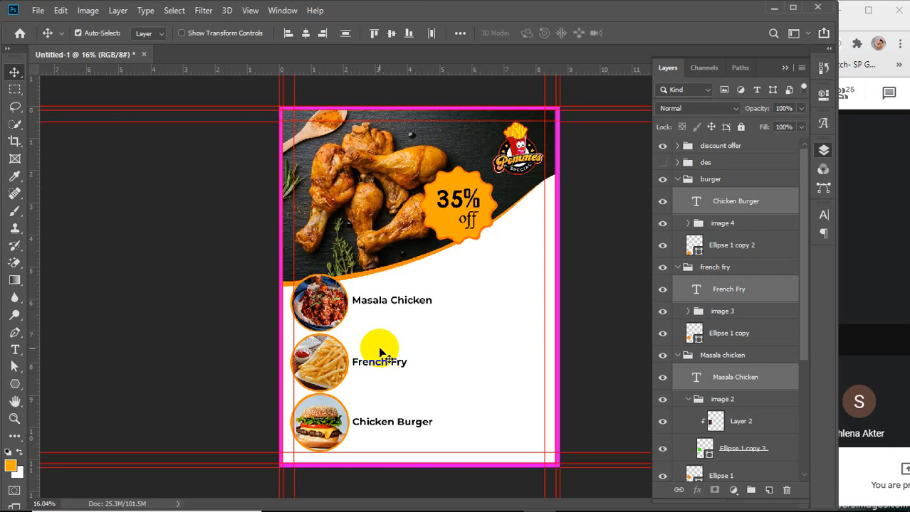
# Collapse the image 2, Masala chicken, French fry and burger layer groups
pyautogui.click(599, 211)
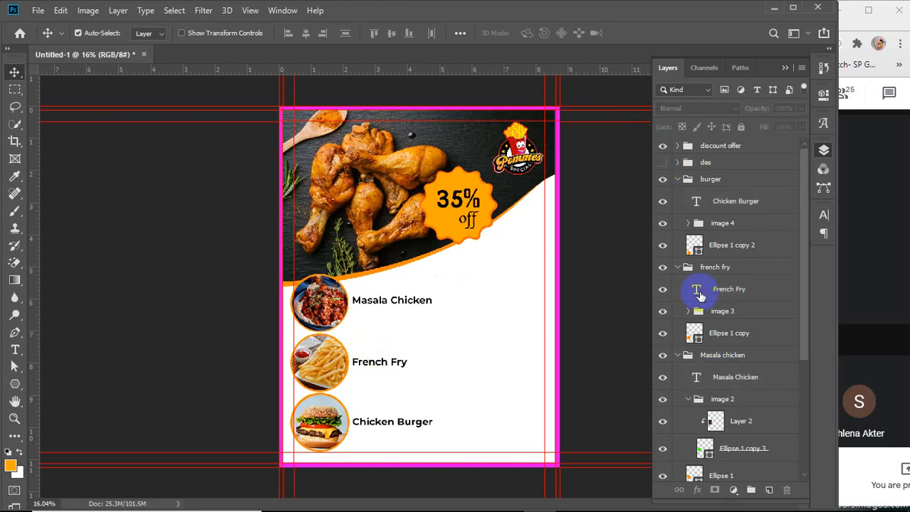
pyautogui.click(687, 400)
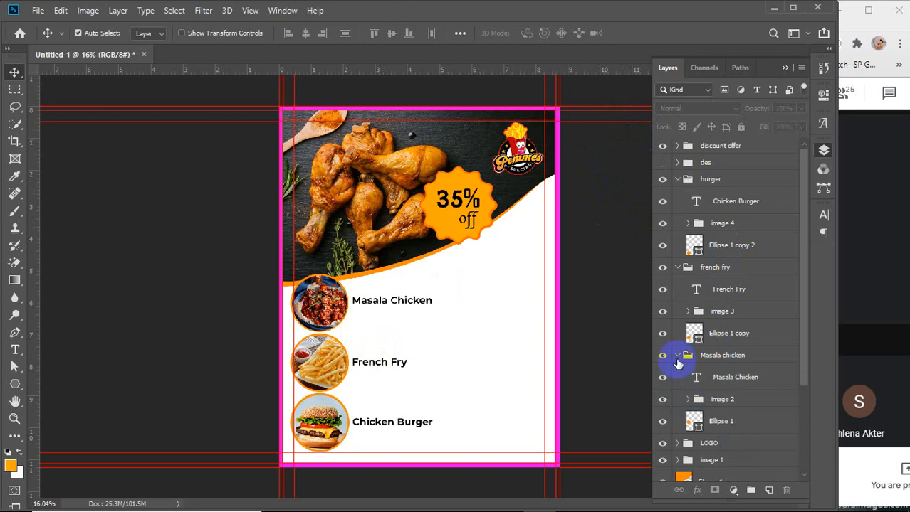
pyautogui.click(677, 356)
pyautogui.click(676, 268)
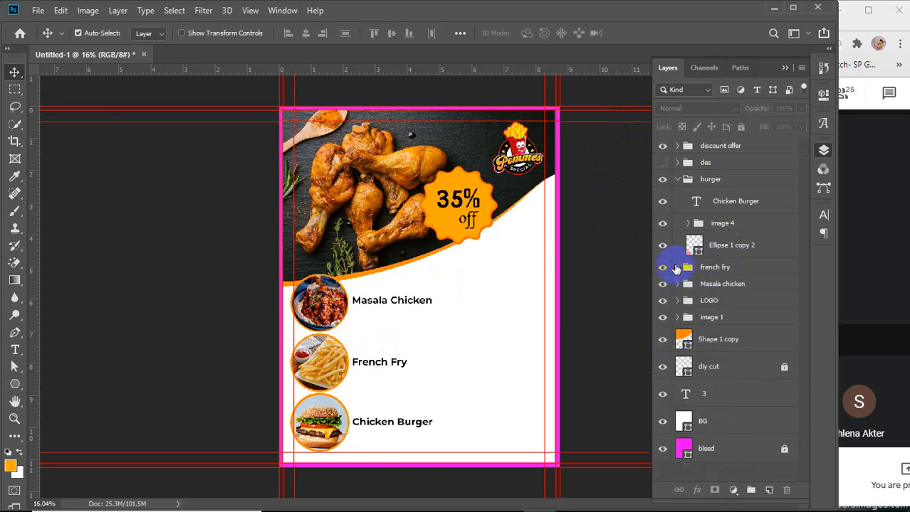
pyautogui.click(677, 180)
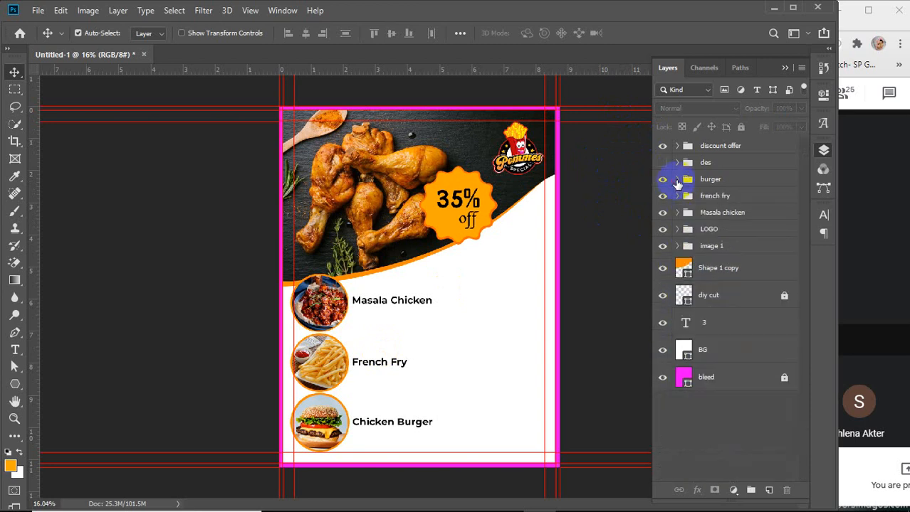
# Switch auto-select to groups and move the 35% off badge group lower and right, onto the white curve edge
pyautogui.click(722, 147)
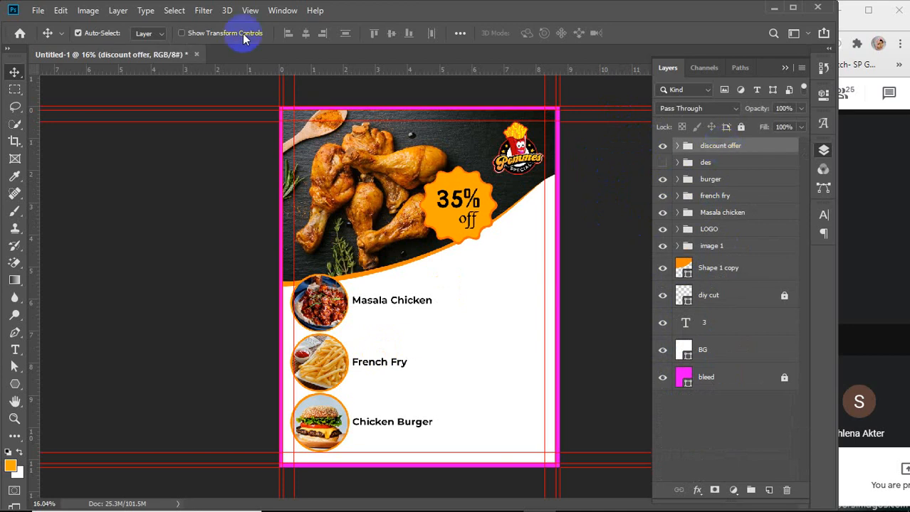
pyautogui.click(151, 34)
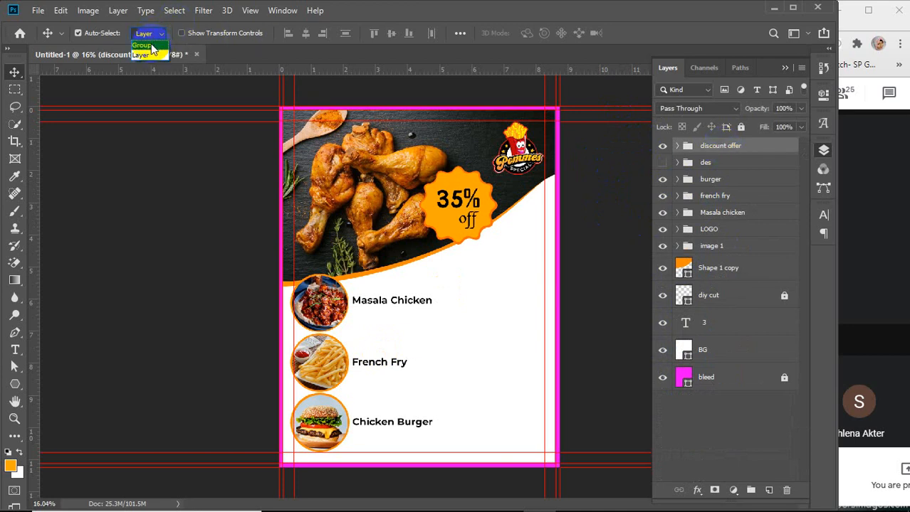
pyautogui.click(147, 44)
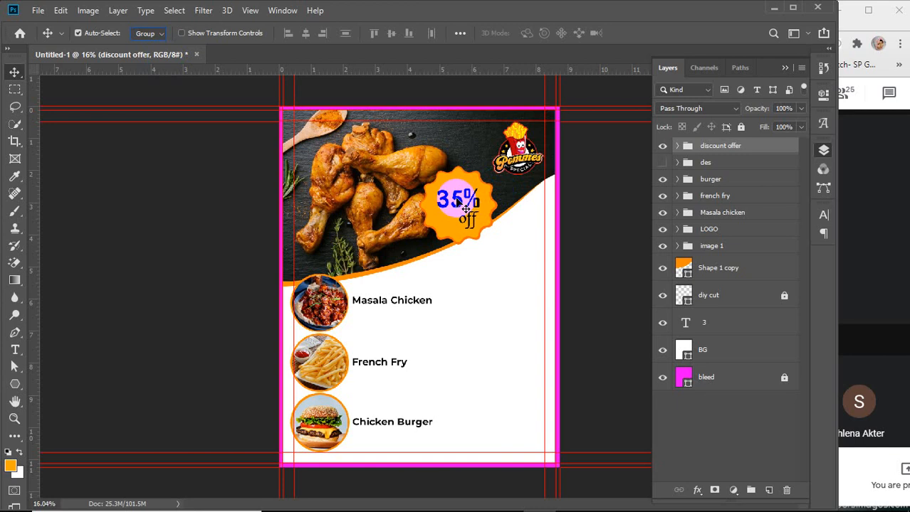
pyautogui.moveTo(459, 203); pyautogui.dragTo(516, 244)
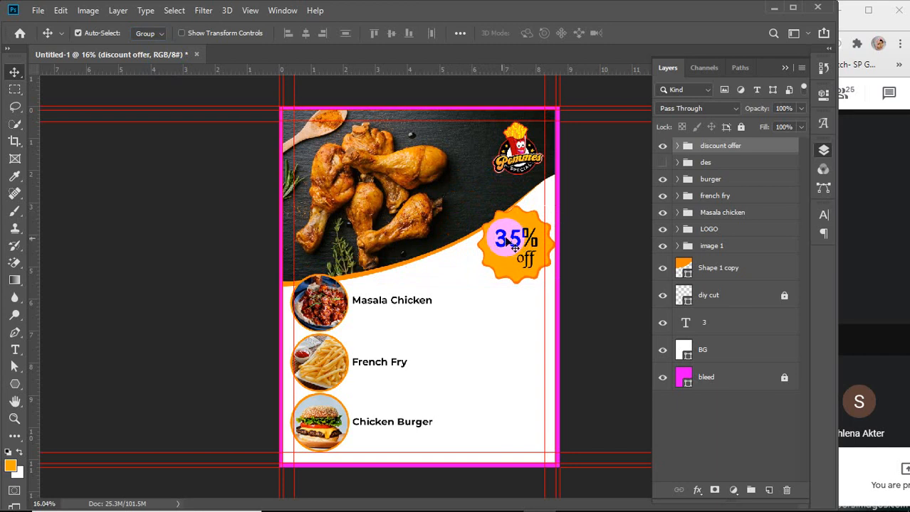
# Show the des description group and move it right, between the French Fry and Chicken Burger rows
pyautogui.click(662, 163)
pyautogui.click(661, 163)
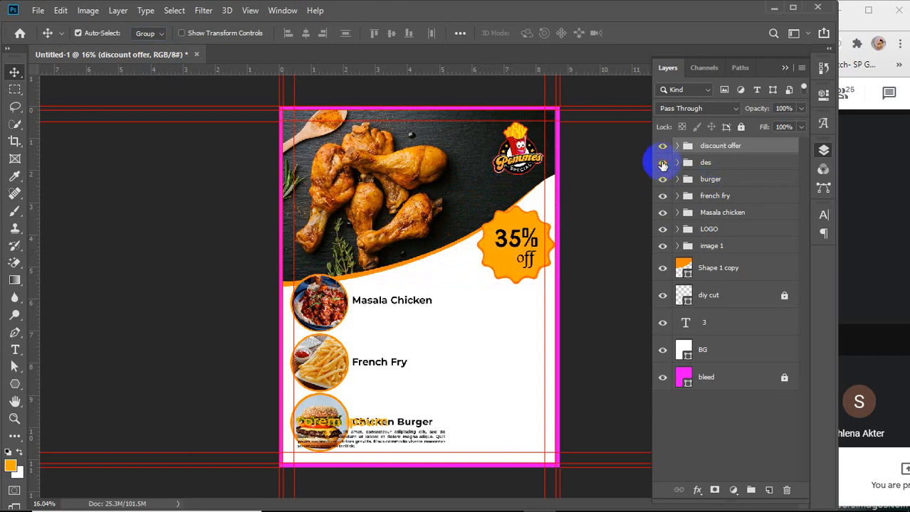
pyautogui.click(662, 163)
pyautogui.click(662, 163)
pyautogui.click(720, 165)
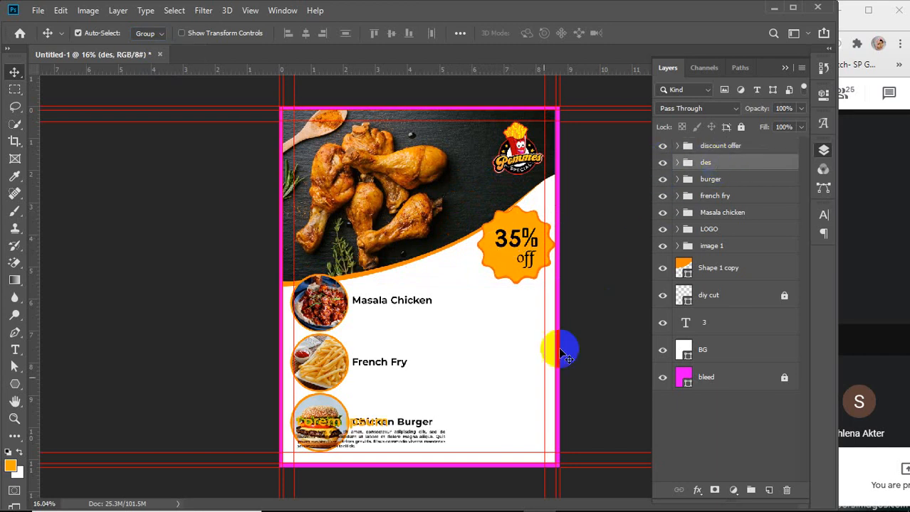
pyautogui.moveTo(424, 435); pyautogui.dragTo(528, 400)
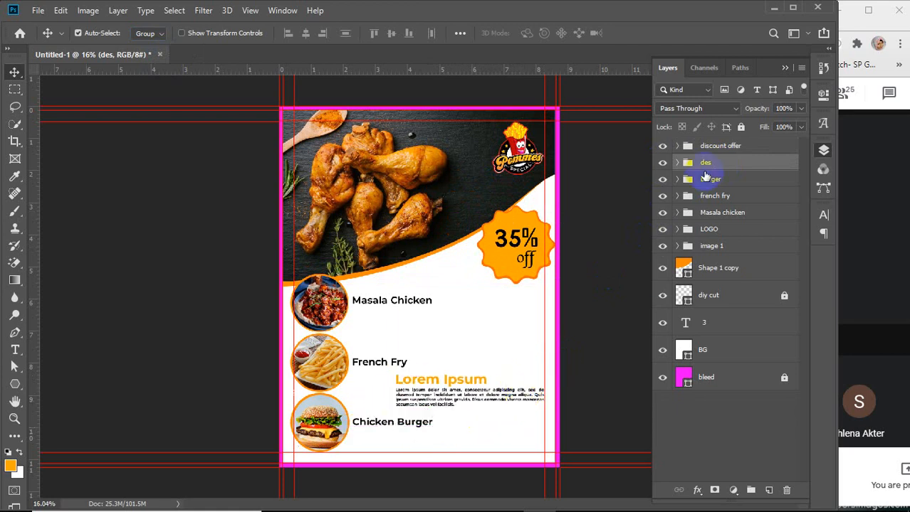
# Align the right edges of the Lorem Ipsum heading and its description paragraph
pyautogui.click(679, 166)
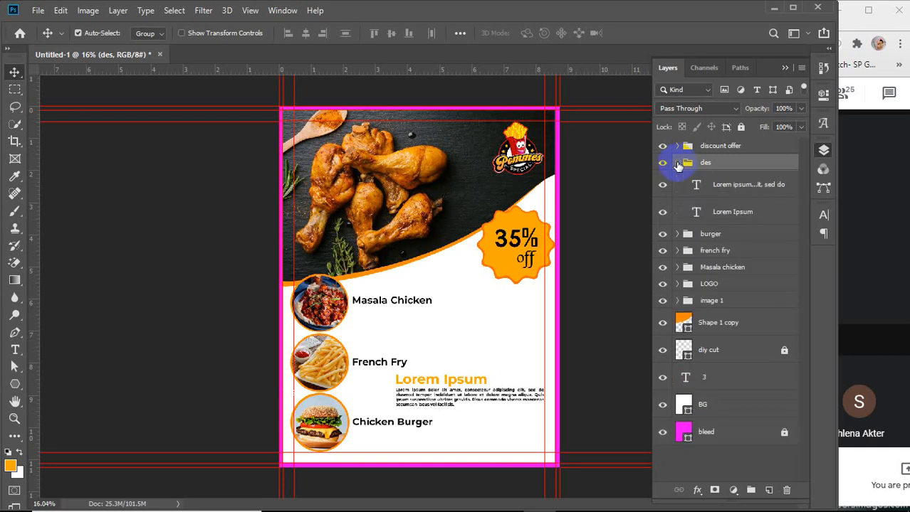
pyautogui.click(729, 188)
pyautogui.keyDown('ctrl'); pyautogui.click(730, 214); pyautogui.keyUp('ctrl')
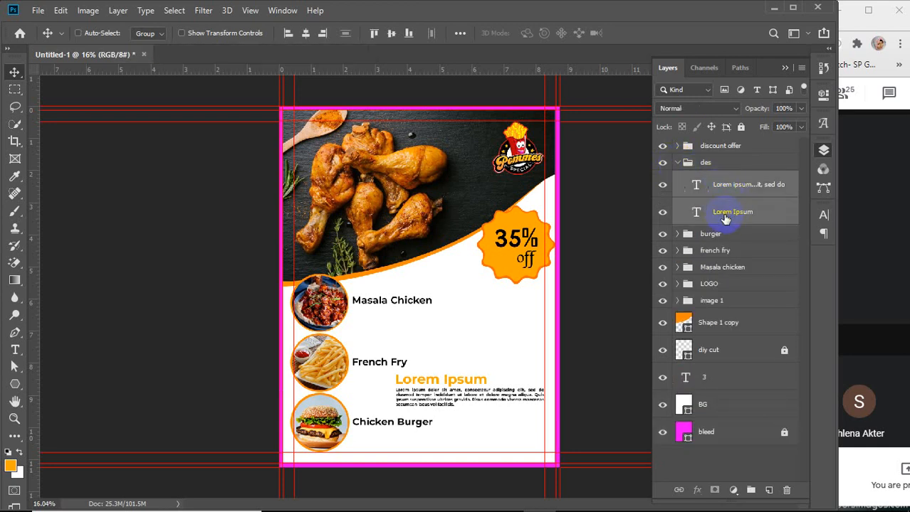
pyautogui.click(323, 34)
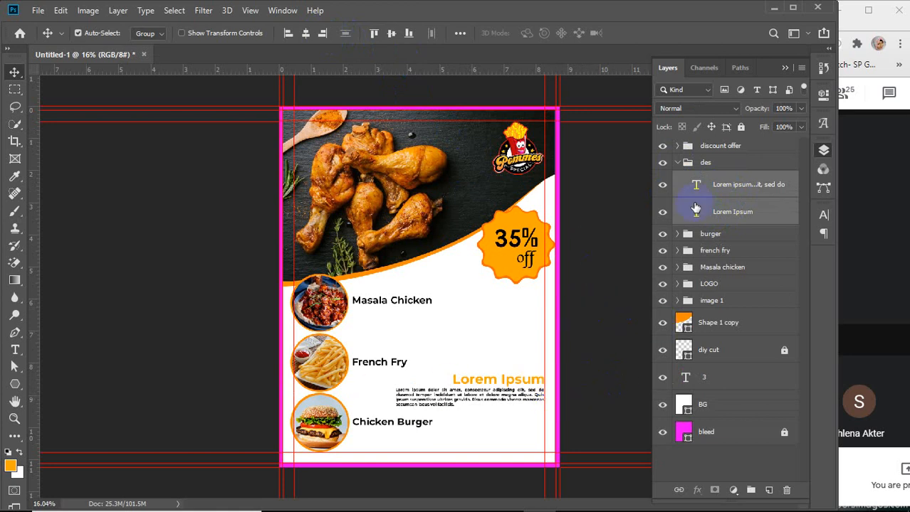
# Try to scale the description paragraph narrower from its left side
pyautogui.click(734, 186)
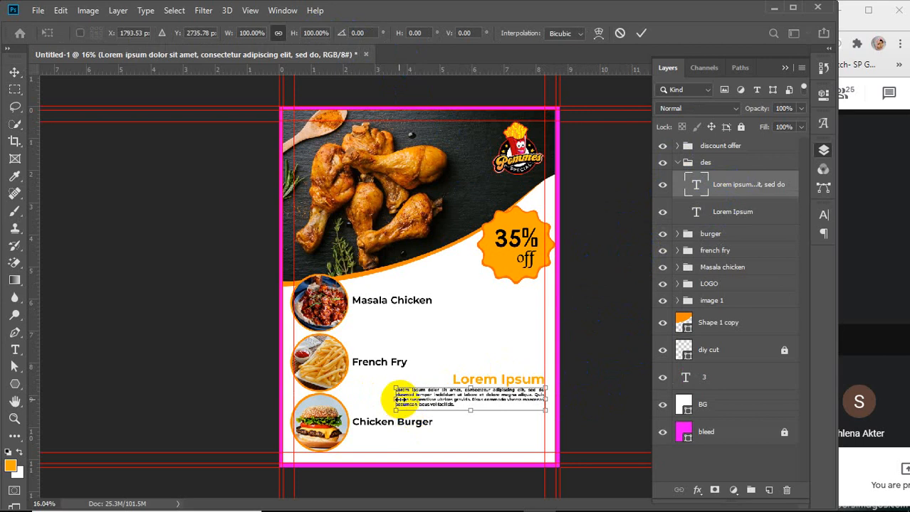
pyautogui.moveTo(395, 400); pyautogui.dragTo(429, 408)
pyautogui.moveTo(488, 410); pyautogui.dragTo(489, 413)
pyautogui.hotkey('ctrl', 'z')
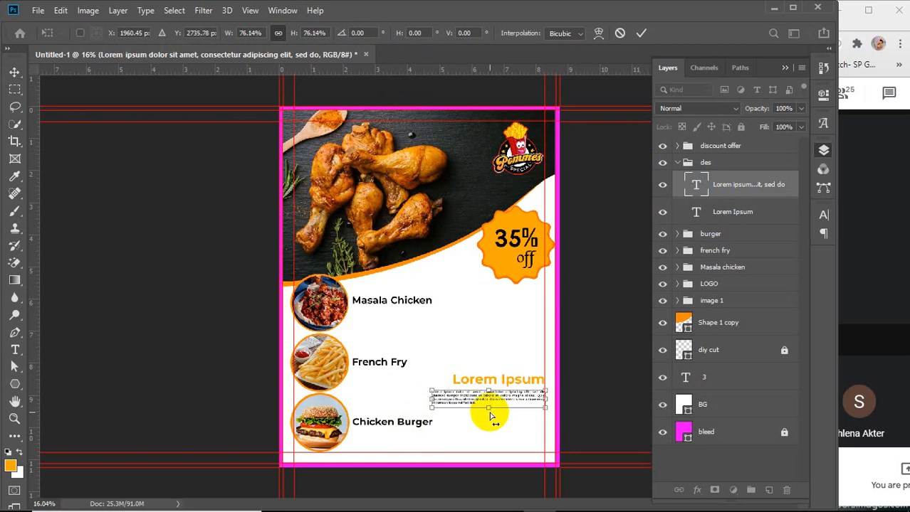
pyautogui.click(640, 33)
pyautogui.hotkey('ctrl', 'z')
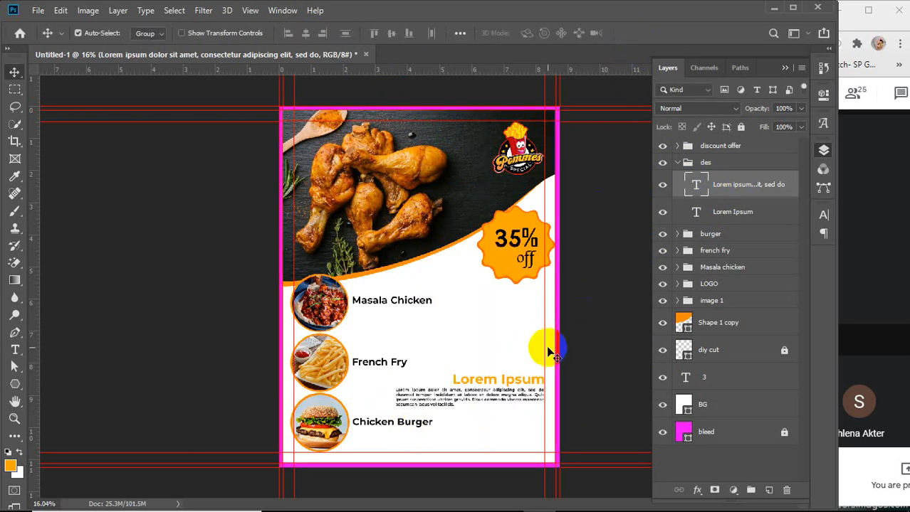
# Scale the description paragraph to 84.6% width from its left edge and 110.1% height
pyautogui.hotkey('ctrl', 't')
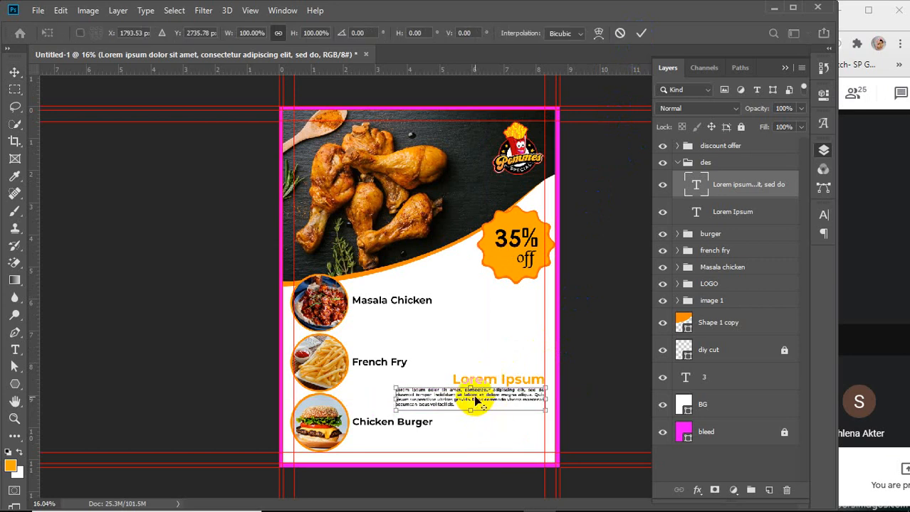
pyautogui.scroll(3, 476, 402)
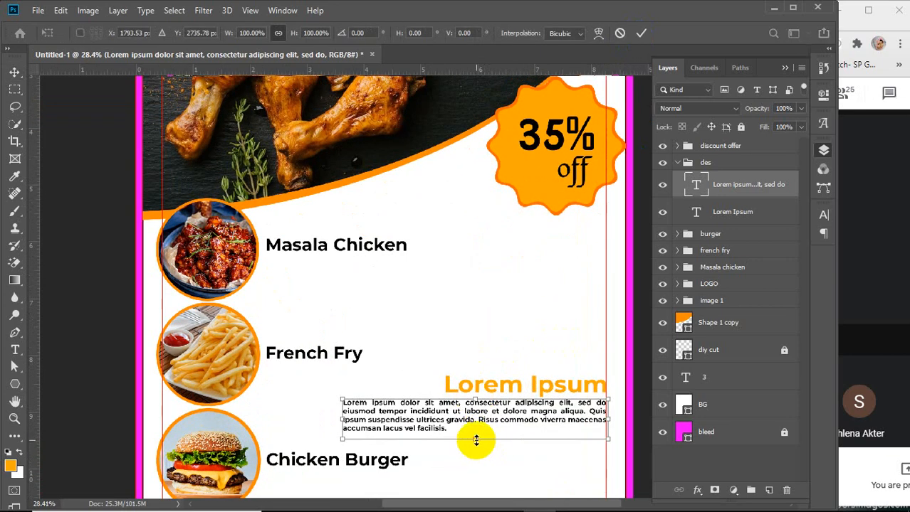
pyautogui.moveTo(476, 441); pyautogui.dragTo(478, 455)
pyautogui.hotkey('ctrl', 'z')
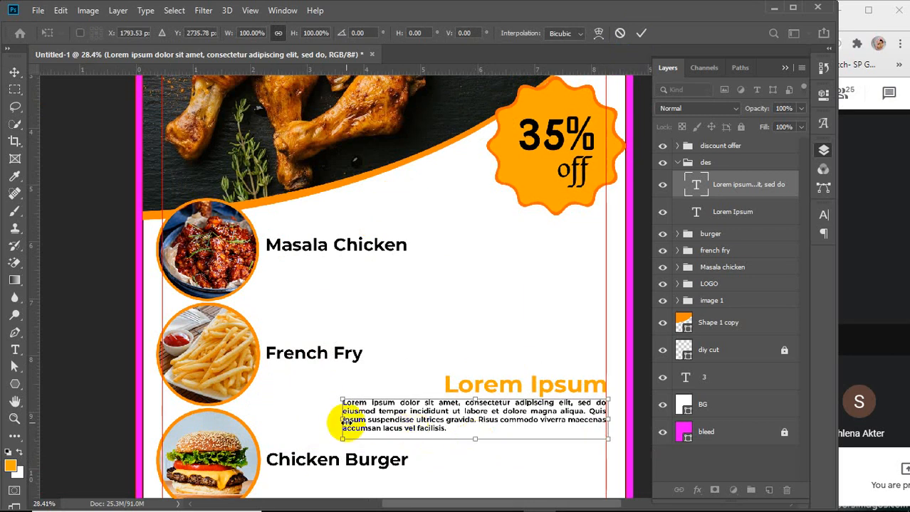
pyautogui.moveTo(343, 420); pyautogui.dragTo(385, 421)
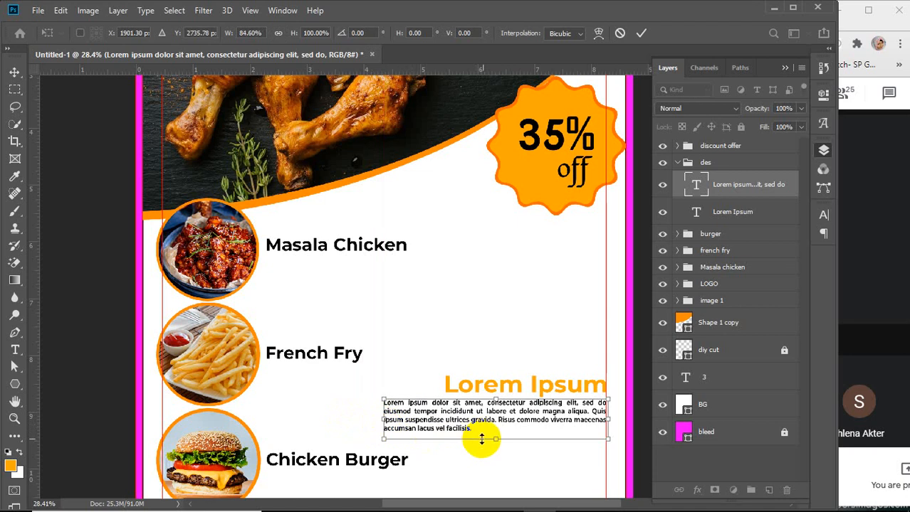
pyautogui.moveTo(498, 442); pyautogui.dragTo(498, 445)
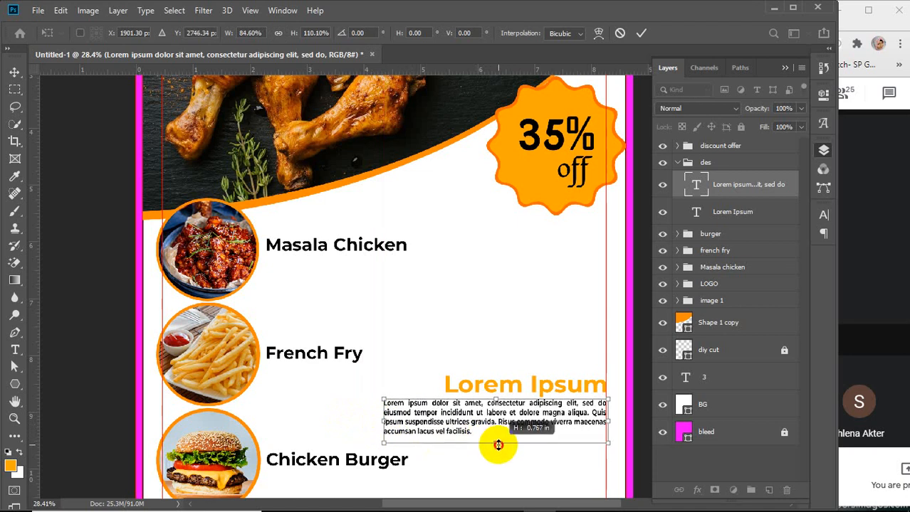
pyautogui.click(640, 33)
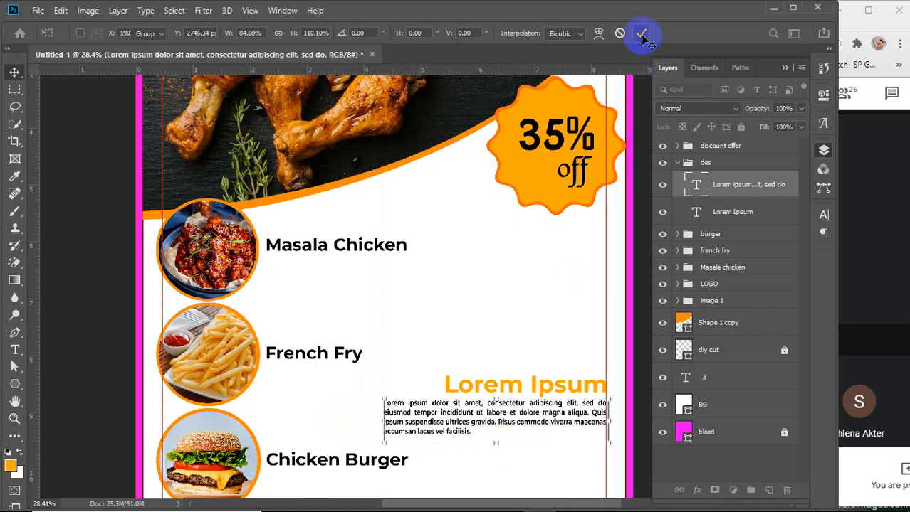
# Collapse the des group and rename it des 1
pyautogui.click(691, 163)
pyautogui.click(677, 163)
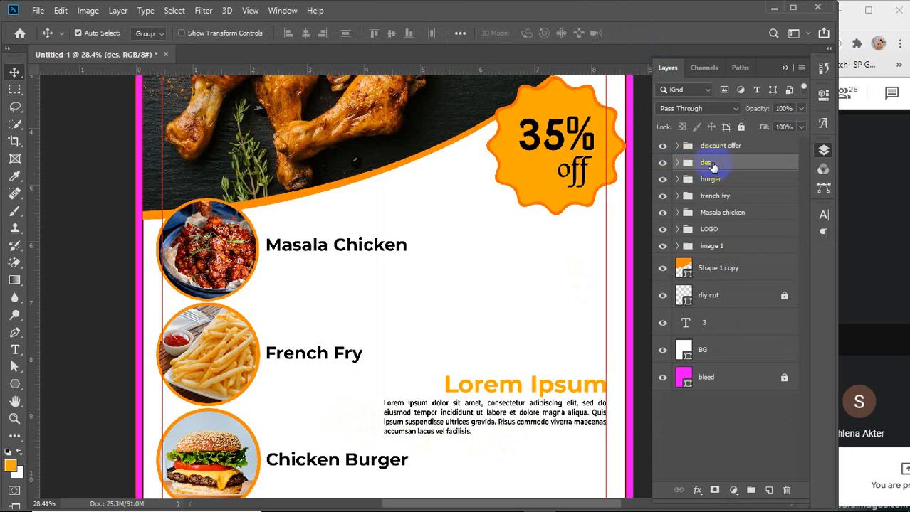
pyautogui.doubleClick(708, 163)
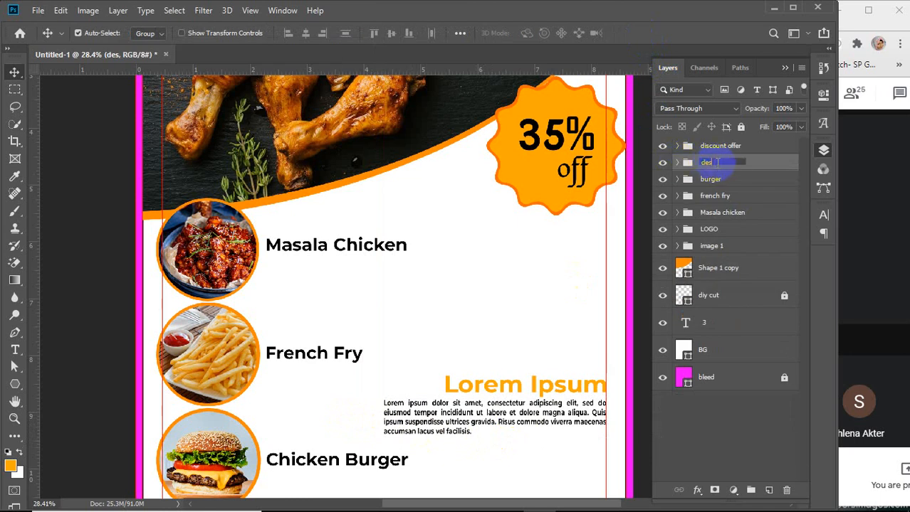
pyautogui.write('1')
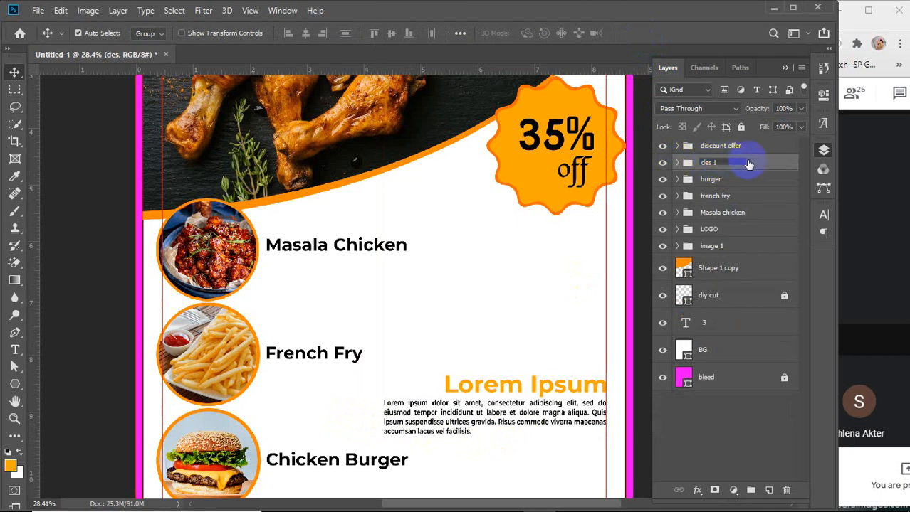
pyautogui.keyDown('ctrl'); pyautogui.click(757, 161); pyautogui.keyUp('ctrl')
pyautogui.click(737, 167)
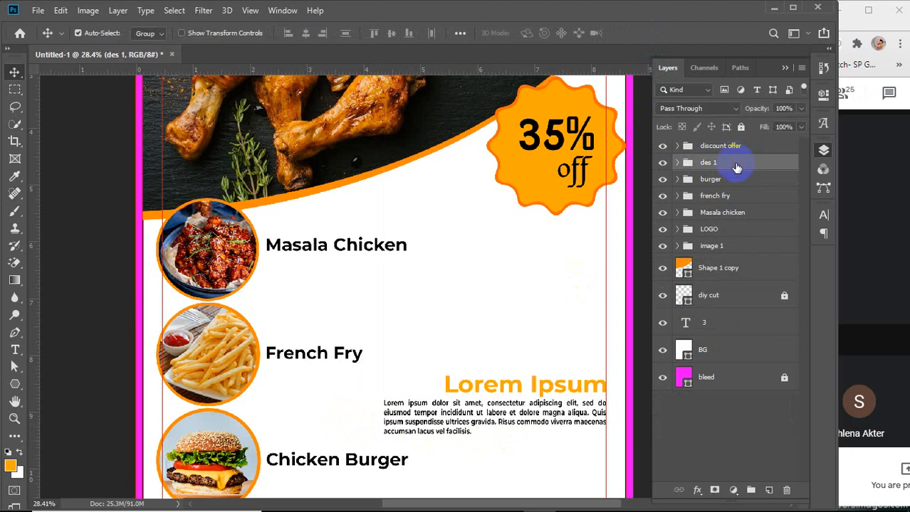
# Duplicate the des 1 group and move the copy up beside the Masala Chicken row
pyautogui.hotkey('ctrl', 'j')
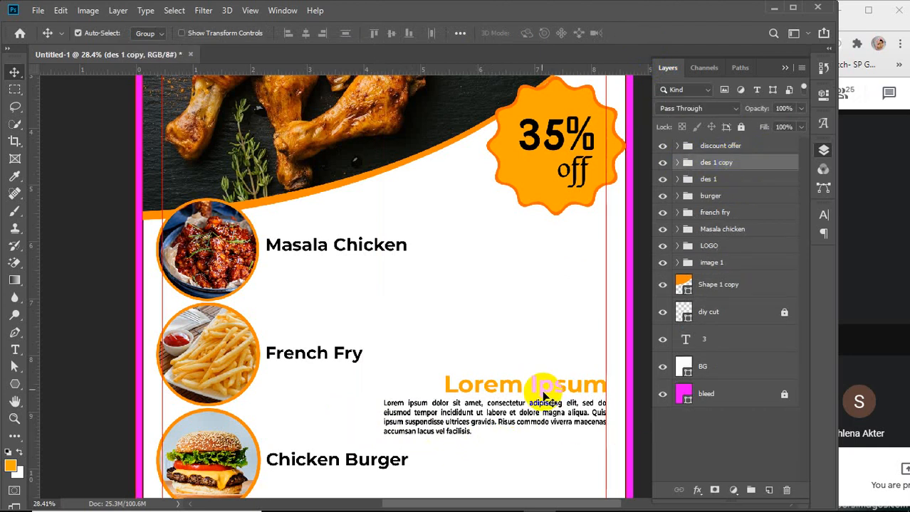
pyautogui.moveTo(533, 382); pyautogui.dragTo(544, 274)
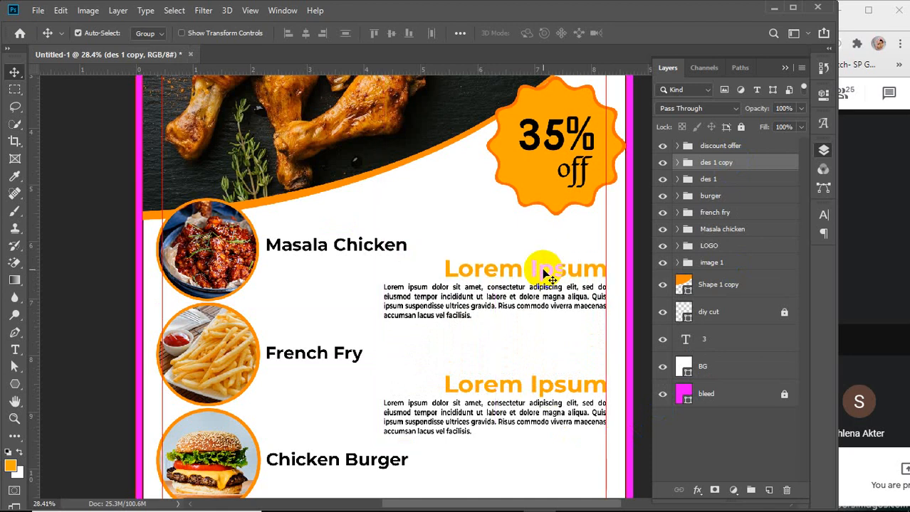
pyautogui.keyDown('alt'); pyautogui.scroll(-3, 544, 274); pyautogui.keyUp('alt')
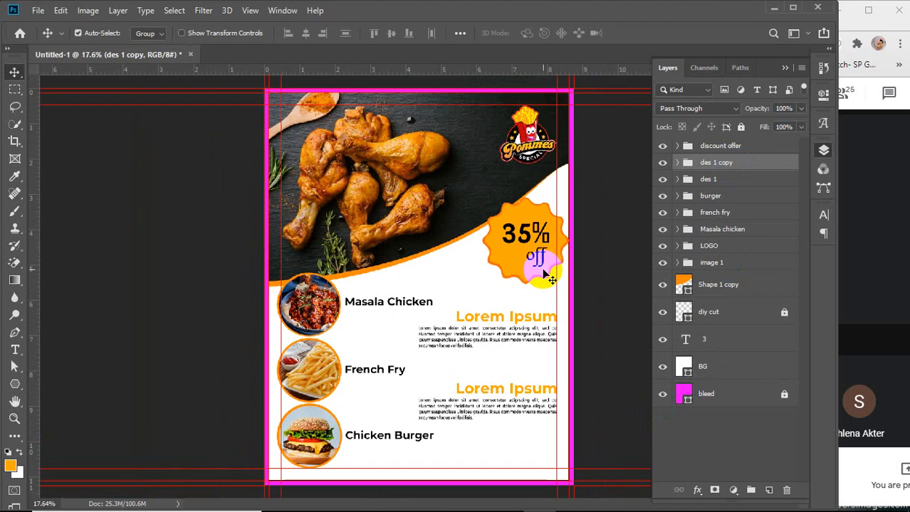
# Nudge the 35% off badge group slightly down and left
pyautogui.click(607, 397)
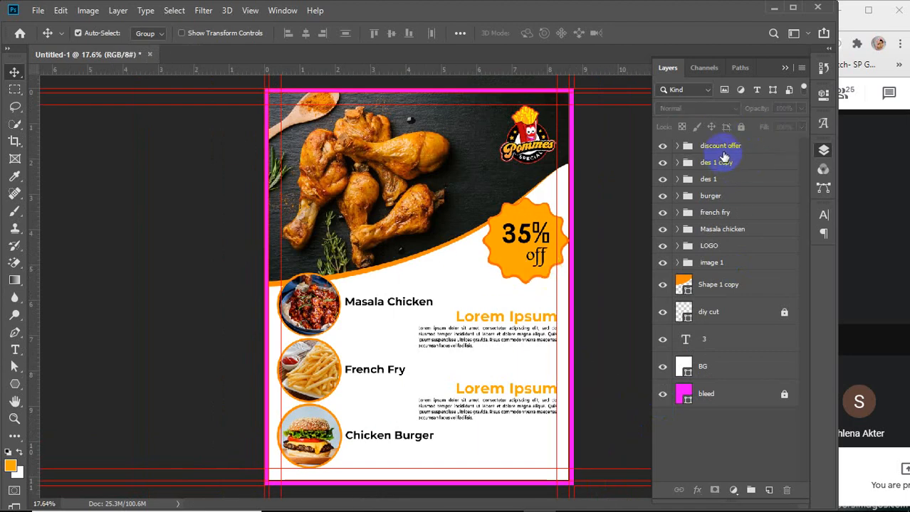
pyautogui.click(662, 148)
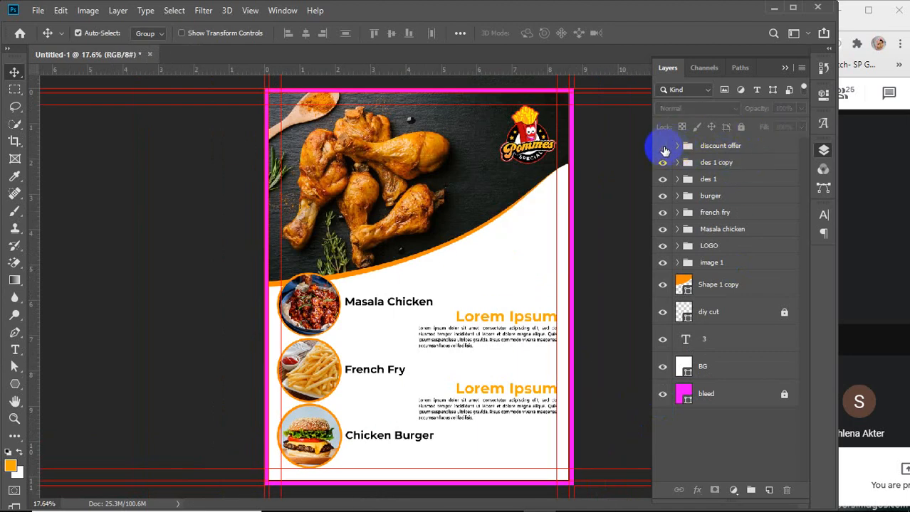
pyautogui.click(662, 146)
pyautogui.moveTo(528, 249)
pyautogui.mouseDown()
pyautogui.moveTo(527, 239)
pyautogui.moveTo(534, 249)
pyautogui.moveTo(521, 246)
pyautogui.moveTo(524, 257)
pyautogui.mouseUp()
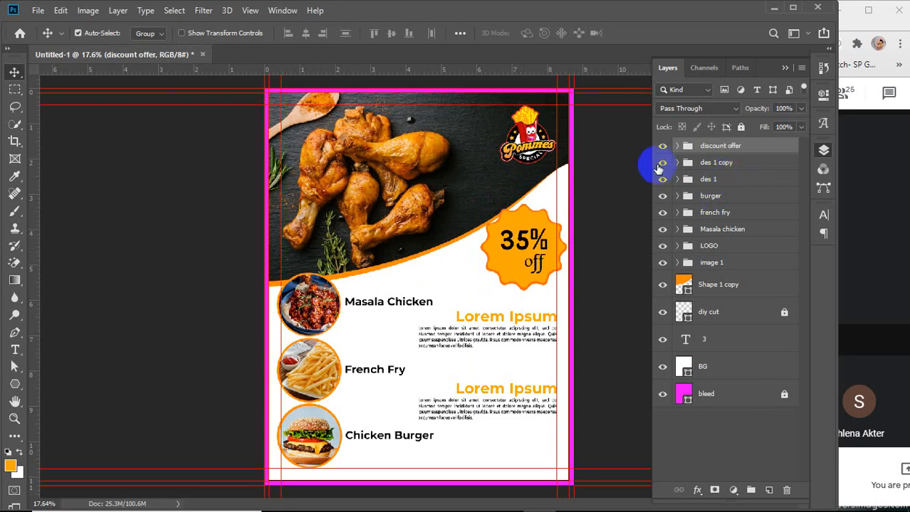
# Rename the des 1 copy group to des 2
pyautogui.click(725, 164)
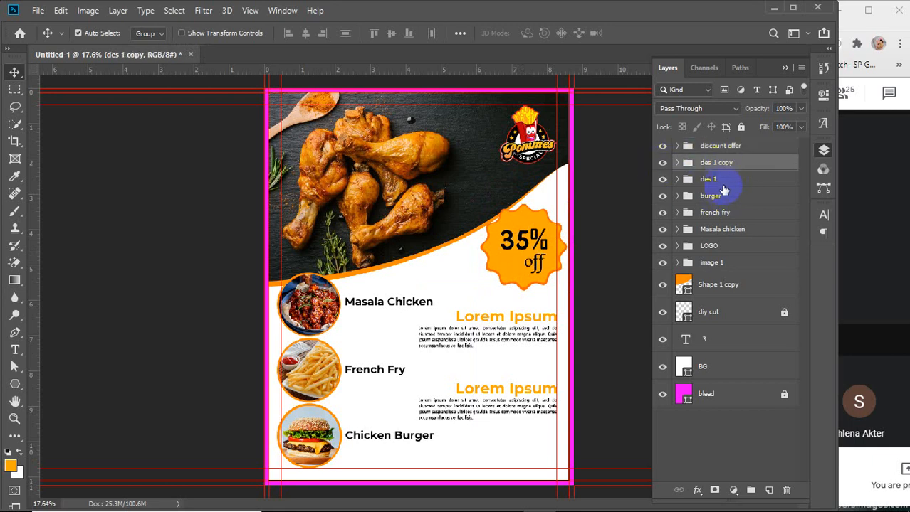
pyautogui.doubleClick(726, 163)
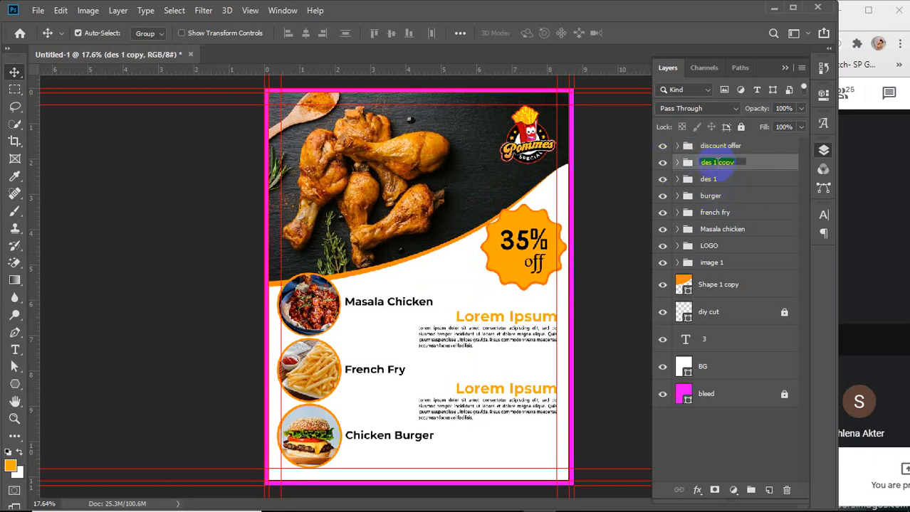
pyautogui.write('des 2')
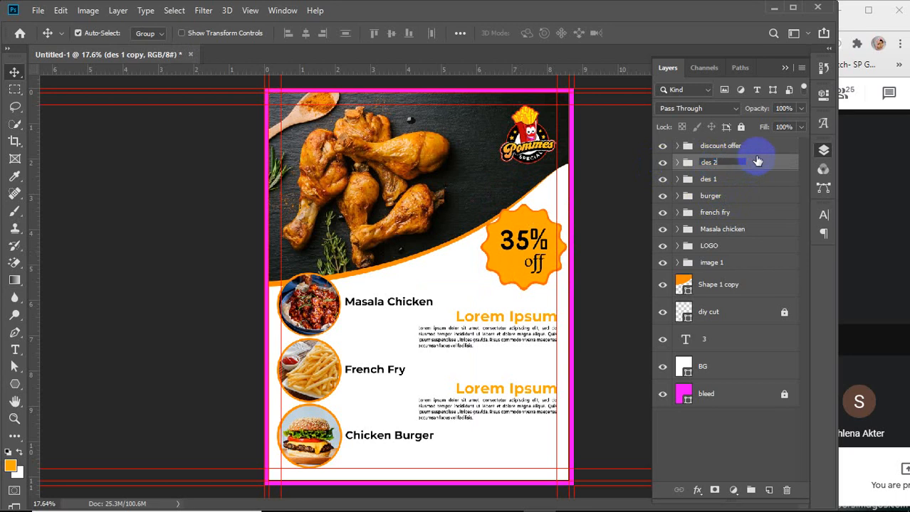
# Group the des 1 and des 2 groups together and name the new group description
pyautogui.click(740, 182)
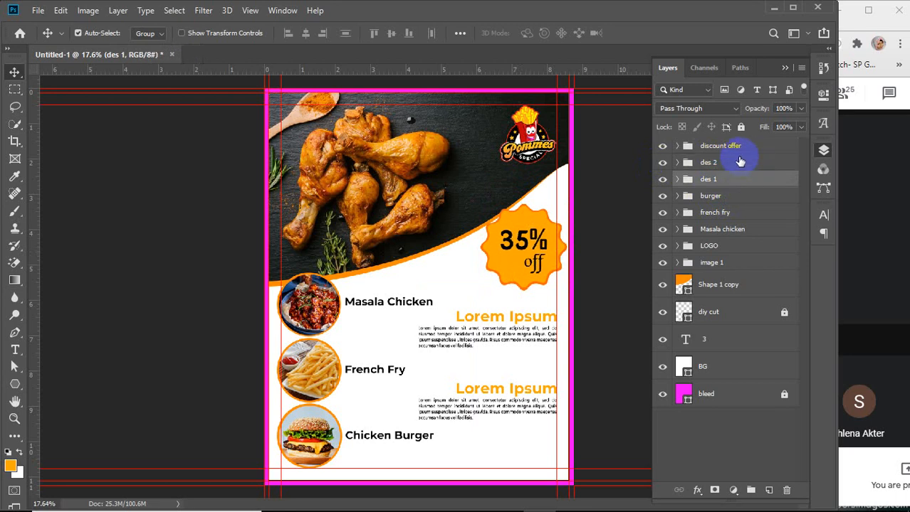
pyautogui.keyDown('shift'); pyautogui.click(740, 163); pyautogui.keyUp('shift')
pyautogui.hotkey('ctrl', 'g')
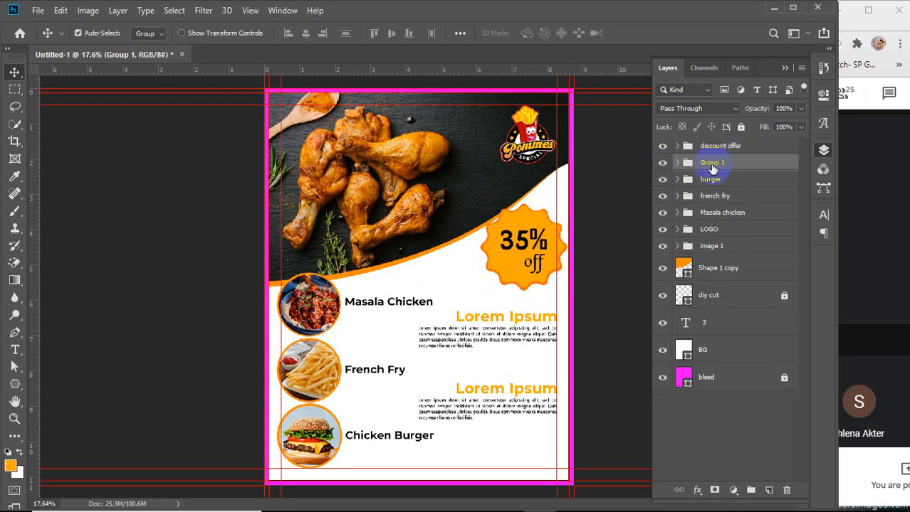
pyautogui.doubleClick(712, 164)
pyautogui.write('desi')
pyautogui.press('Return')
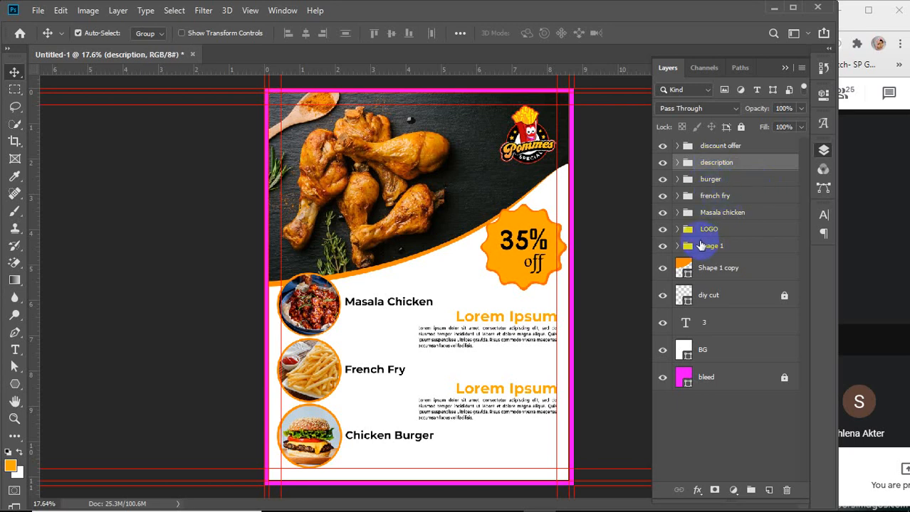
# Move the discount offer group below Masala chicken, and nest Shape 1 copy inside the image 1 group beneath Shape 1
pyautogui.click(713, 148)
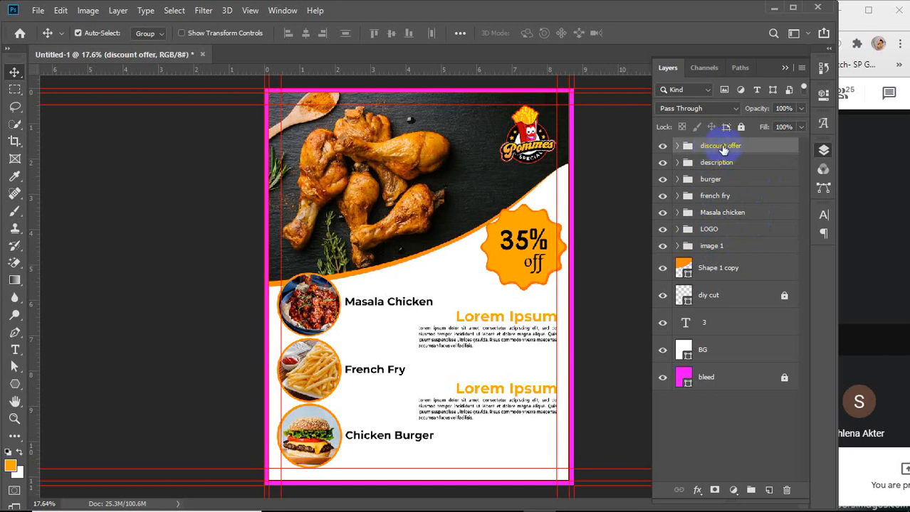
pyautogui.moveTo(721, 148); pyautogui.dragTo(721, 220)
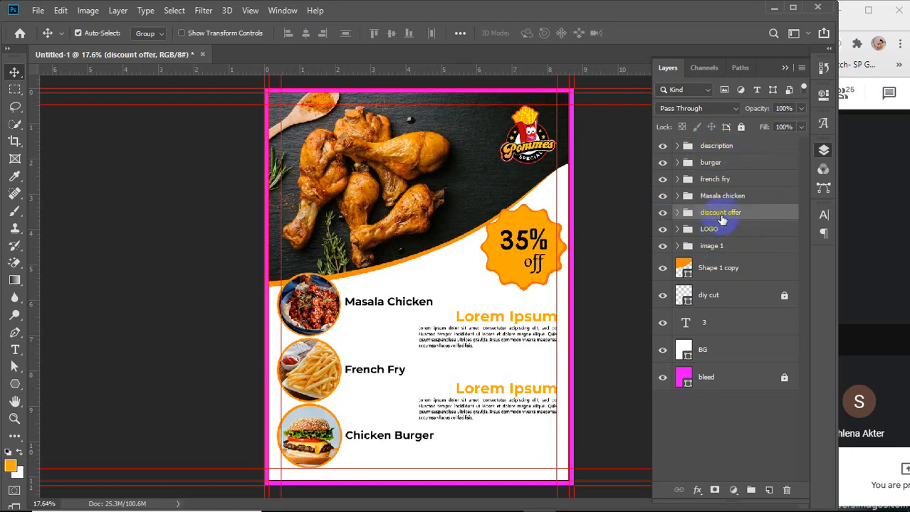
pyautogui.click(717, 271)
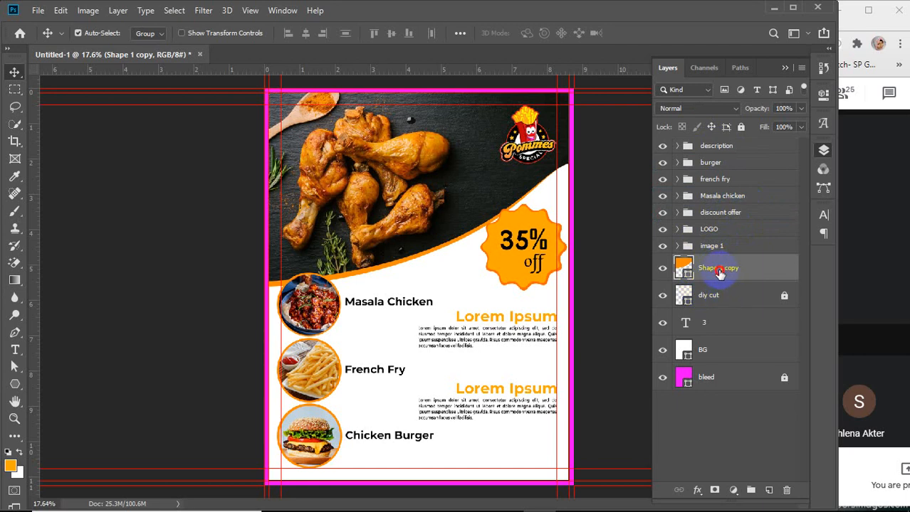
pyautogui.moveTo(719, 273); pyautogui.dragTo(711, 254)
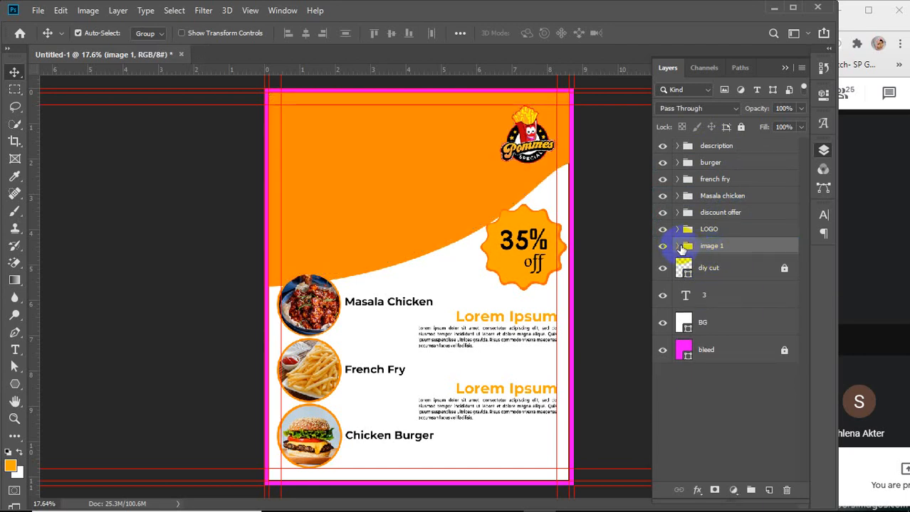
pyautogui.click(678, 247)
pyautogui.moveTo(730, 272); pyautogui.dragTo(731, 337)
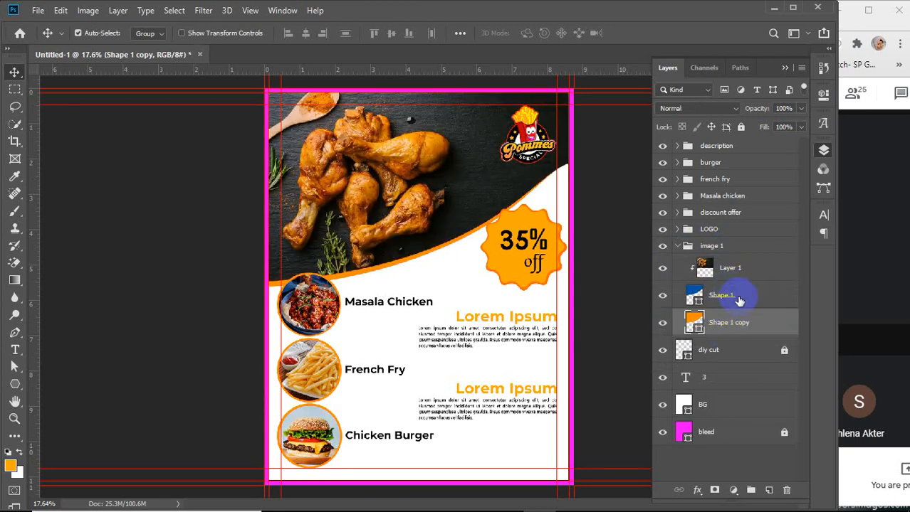
pyautogui.click(677, 248)
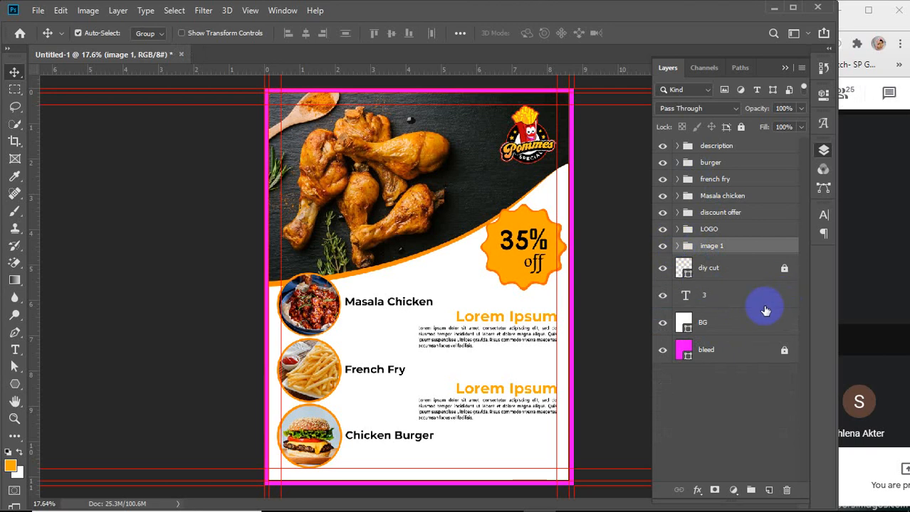
# Delete the text layer named 3
pyautogui.click(727, 300)
pyautogui.press('Delete')
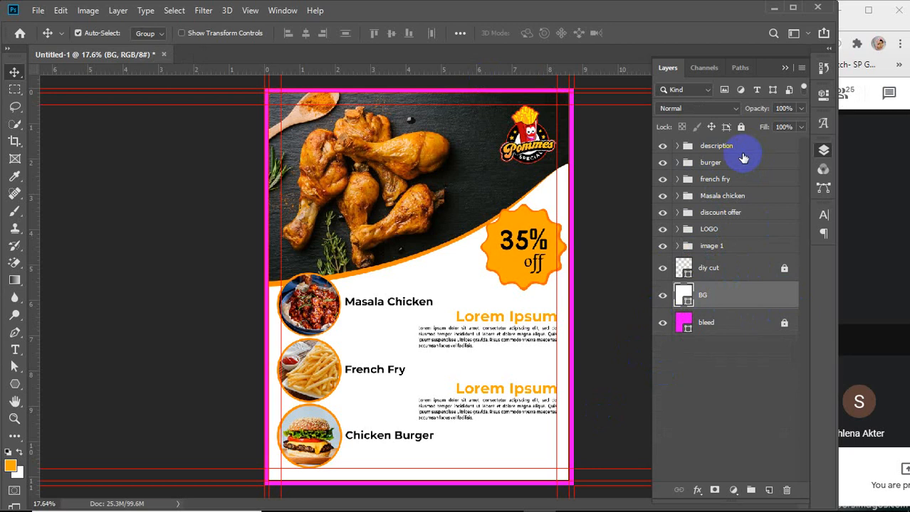
pyautogui.click(684, 298)
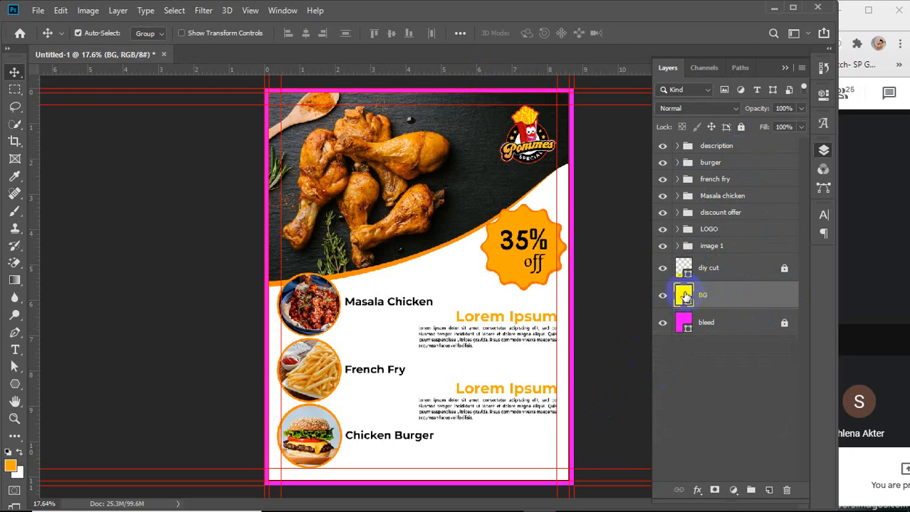
pyautogui.doubleClick(684, 295)
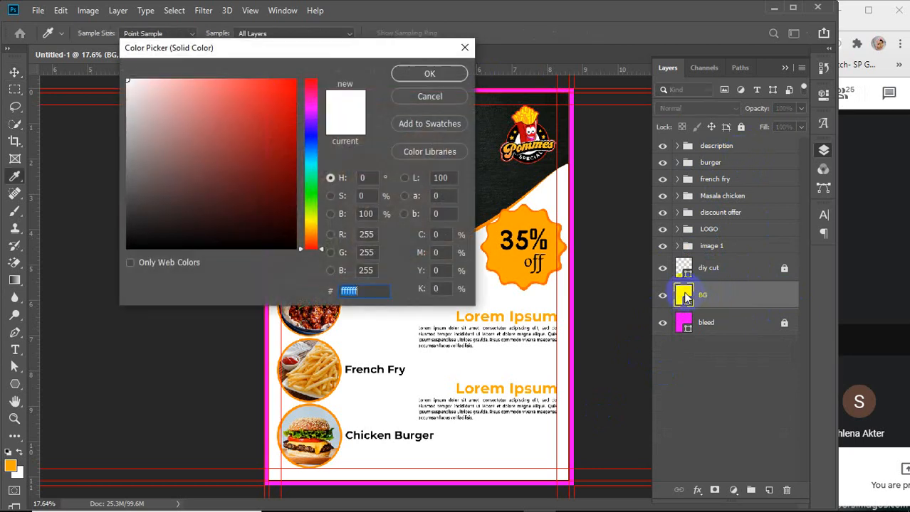
pyautogui.click(412, 95)
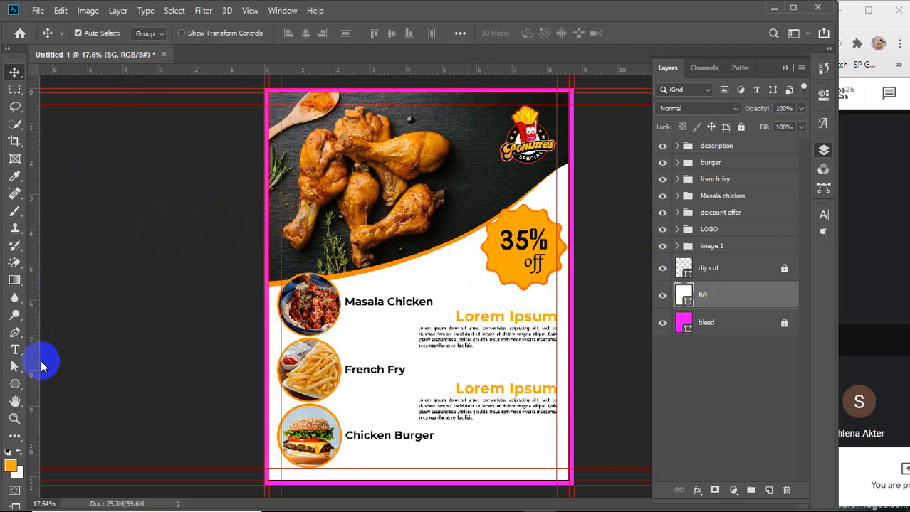
# Change the BG shape's fill to a gradient using the Foreground to Transparent preset
pyautogui.click(15, 385)
pyautogui.click(150, 33)
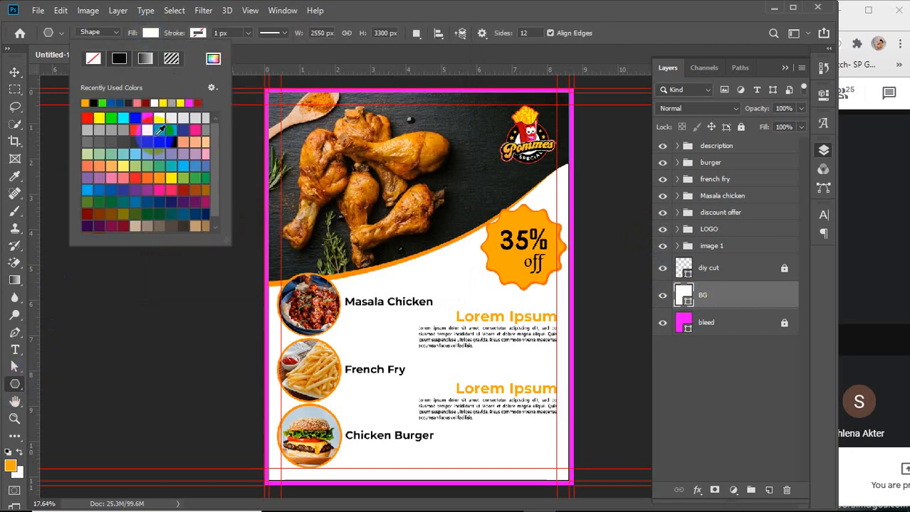
pyautogui.click(144, 59)
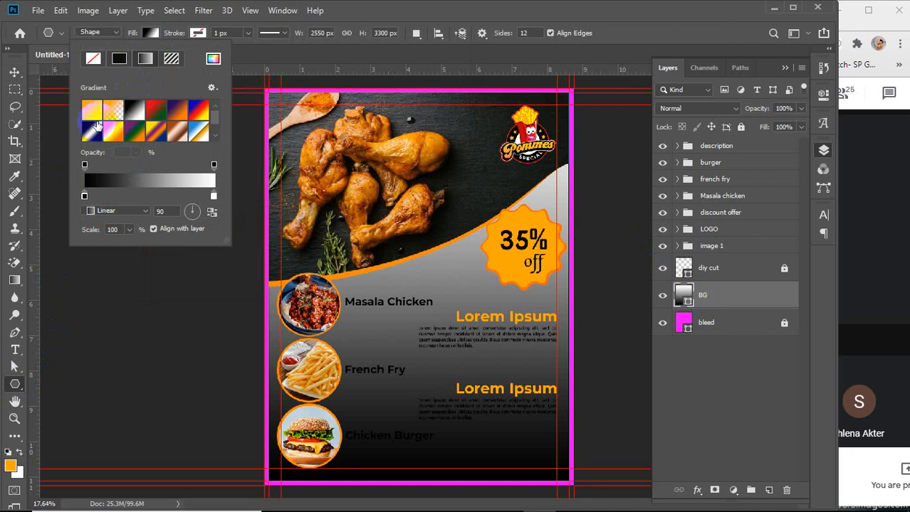
pyautogui.click(89, 110)
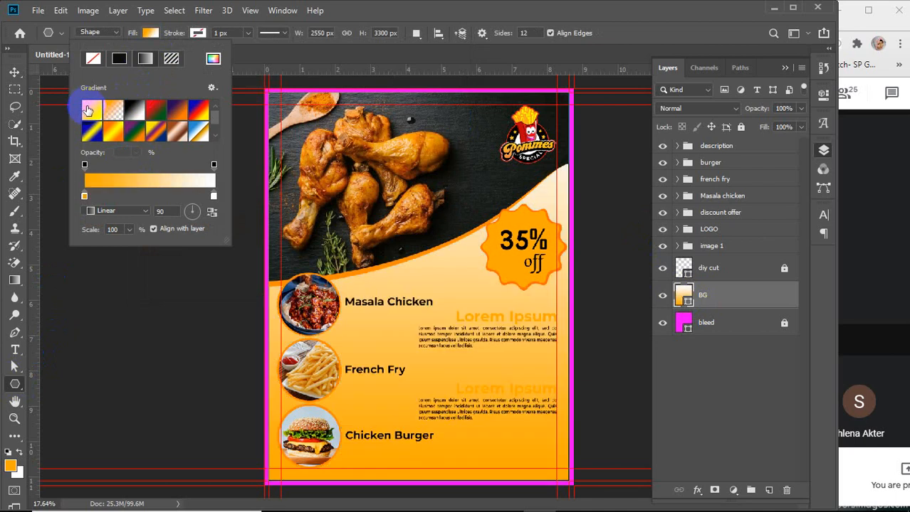
pyautogui.click(115, 112)
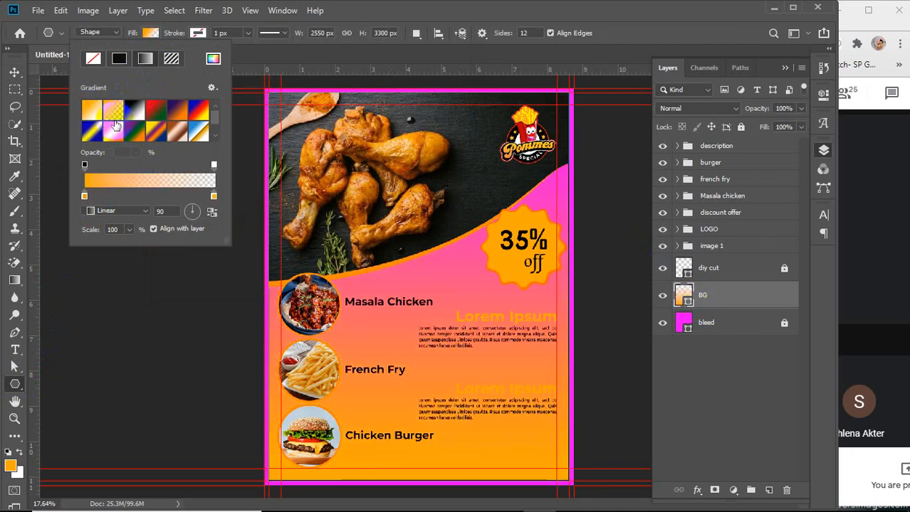
# Set the gradient's left colour stop to white
pyautogui.click(119, 183)
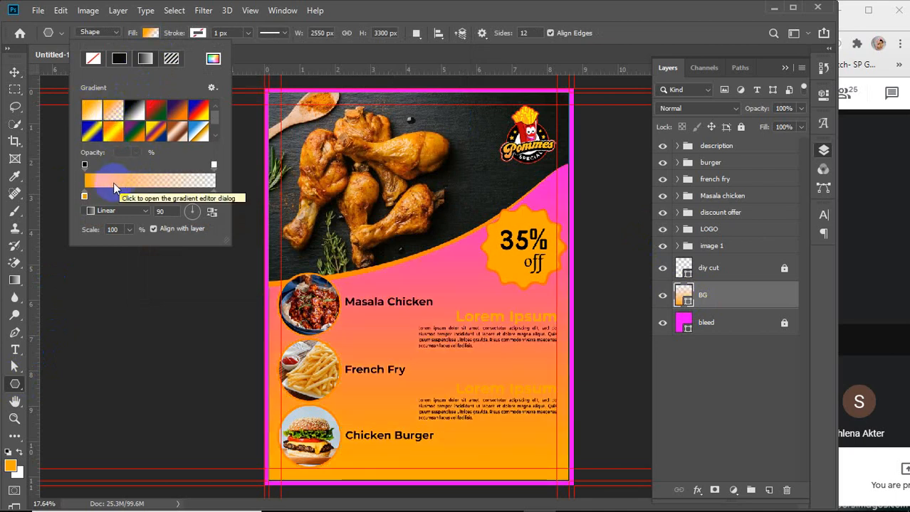
pyautogui.click(84, 196)
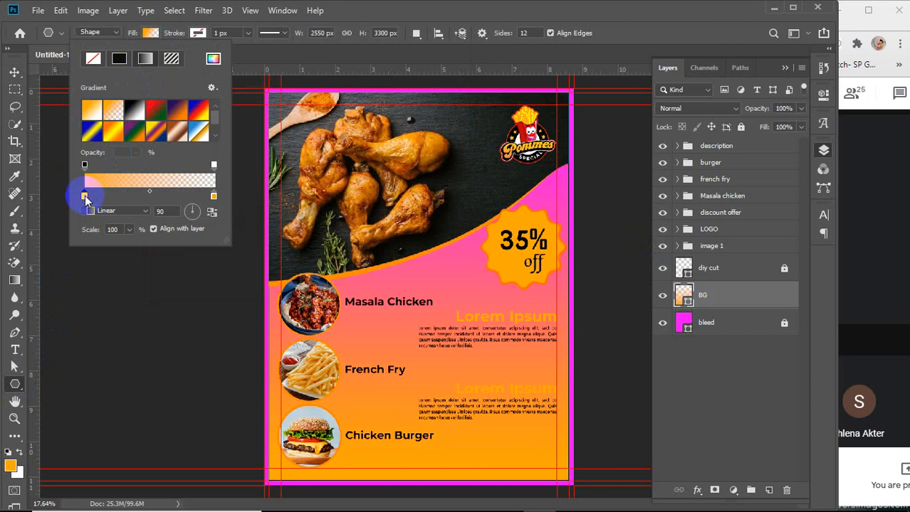
pyautogui.doubleClick(85, 197)
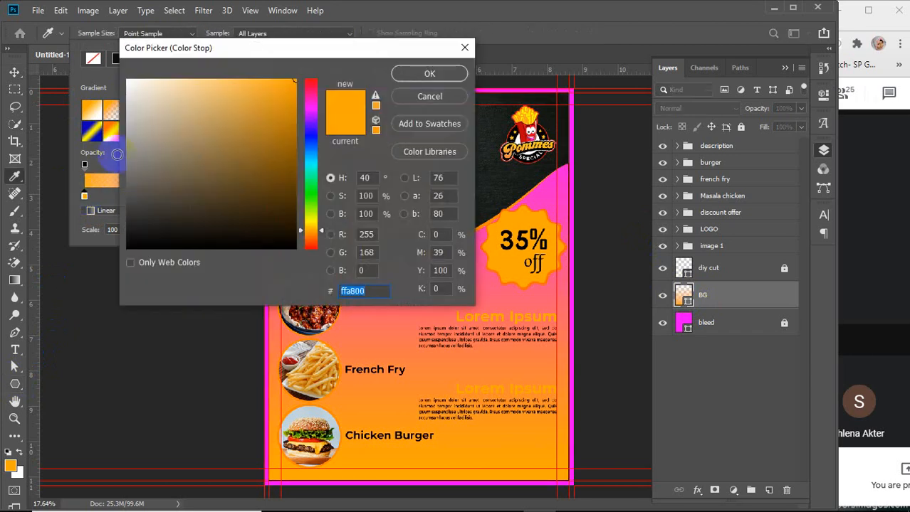
pyautogui.moveTo(148, 124)
pyautogui.mouseDown()
pyautogui.moveTo(135, 125)
pyautogui.moveTo(119, 79)
pyautogui.mouseUp()
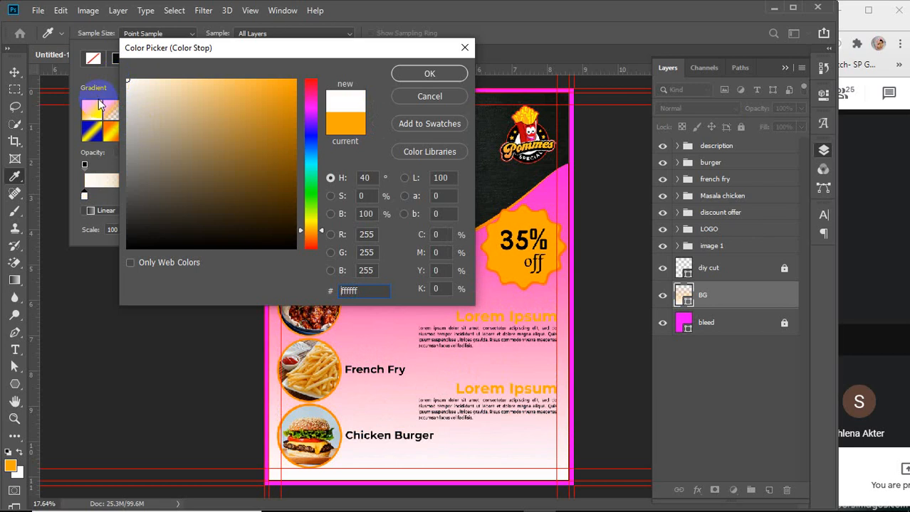
pyautogui.click(434, 74)
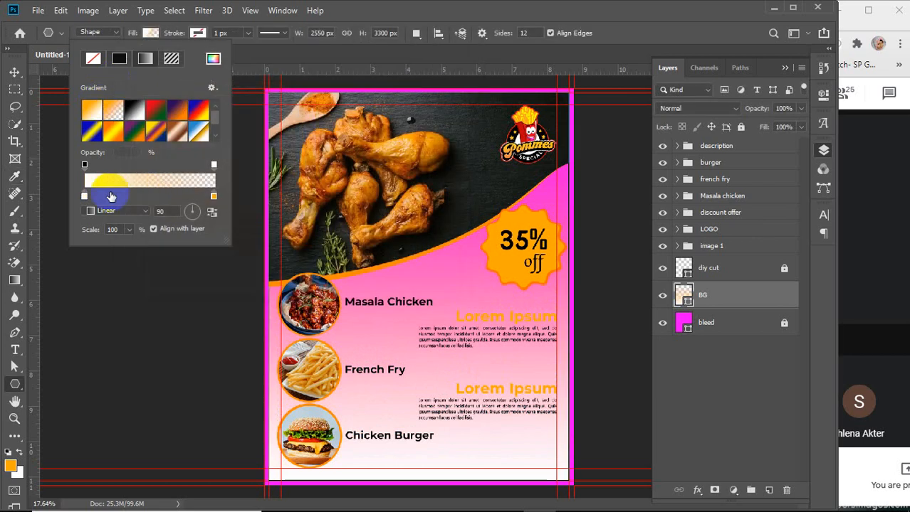
# In the Gradient Editor, set the right opacity stop to 100% and add an orange colour stop at 50% location
pyautogui.click(145, 184)
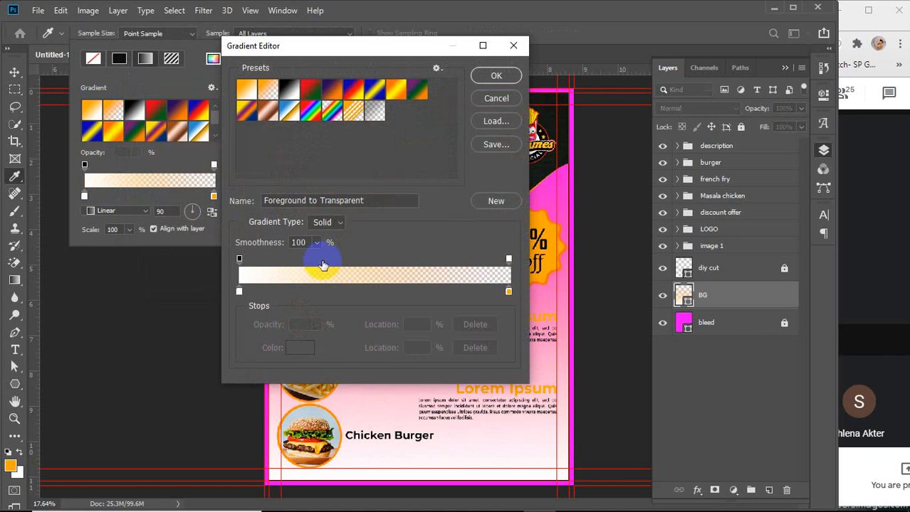
pyautogui.click(509, 260)
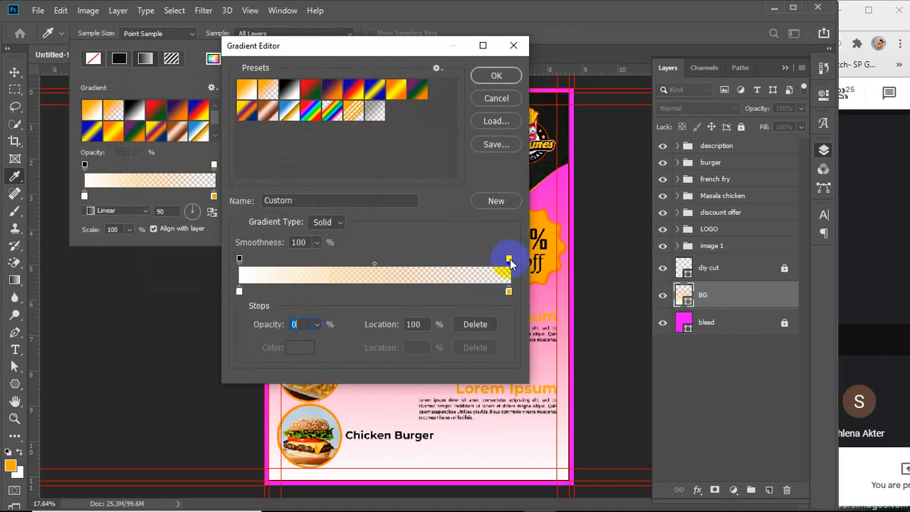
pyautogui.click(317, 325)
pyautogui.moveTo(315, 342); pyautogui.dragTo(437, 349)
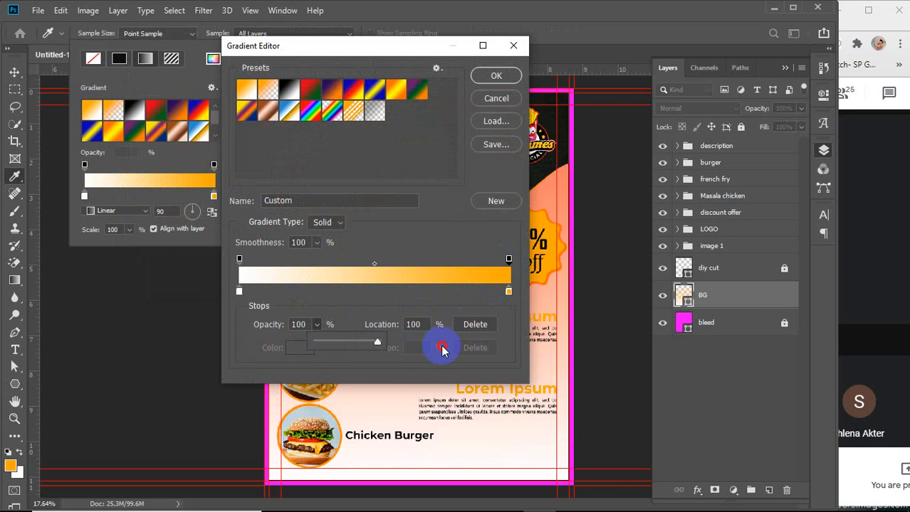
pyautogui.click(374, 293)
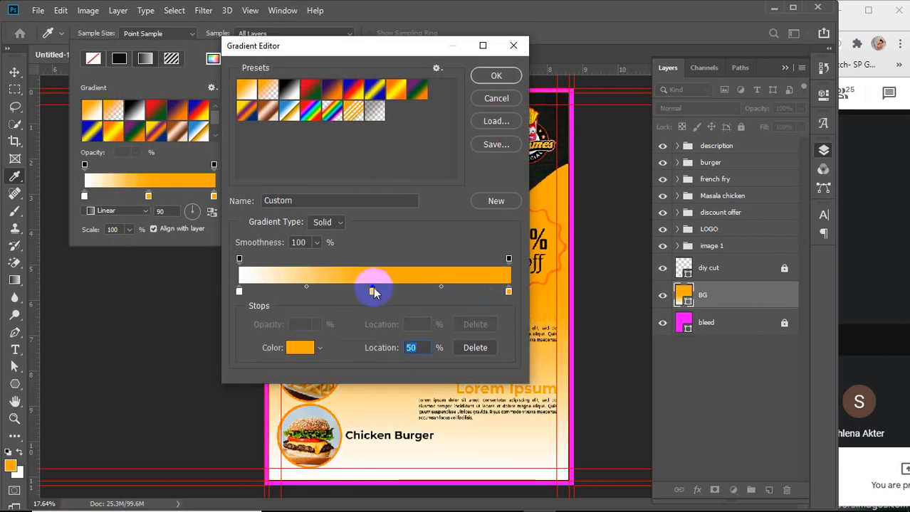
pyautogui.click(491, 76)
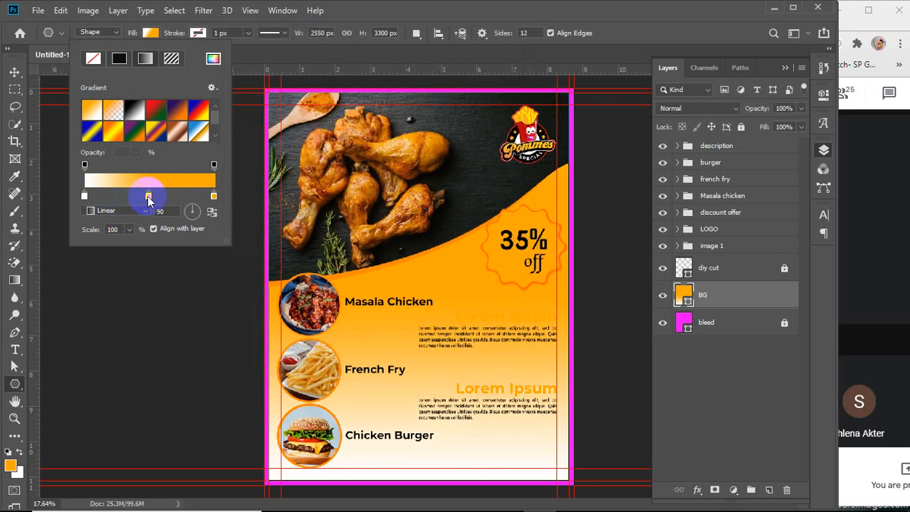
# Set the middle colour stop's colour to pale yellow ffefbf
pyautogui.doubleClick(148, 196)
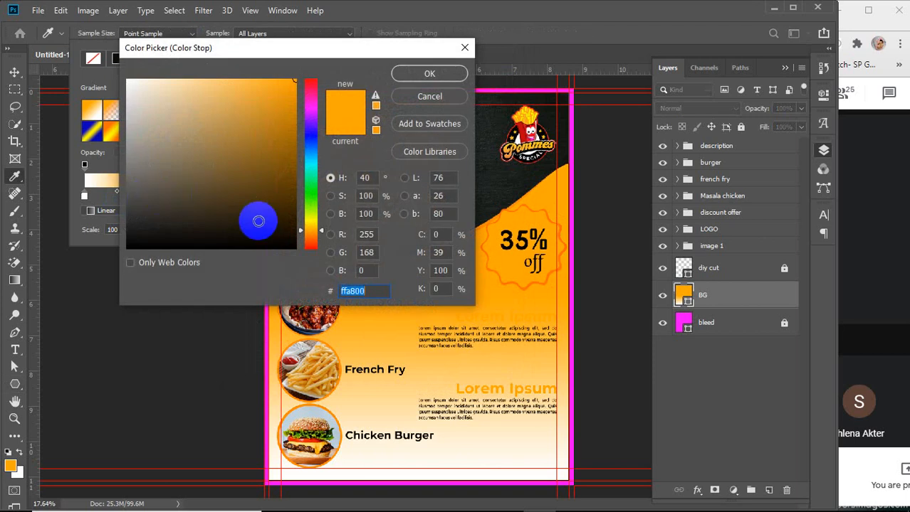
pyautogui.click(129, 142)
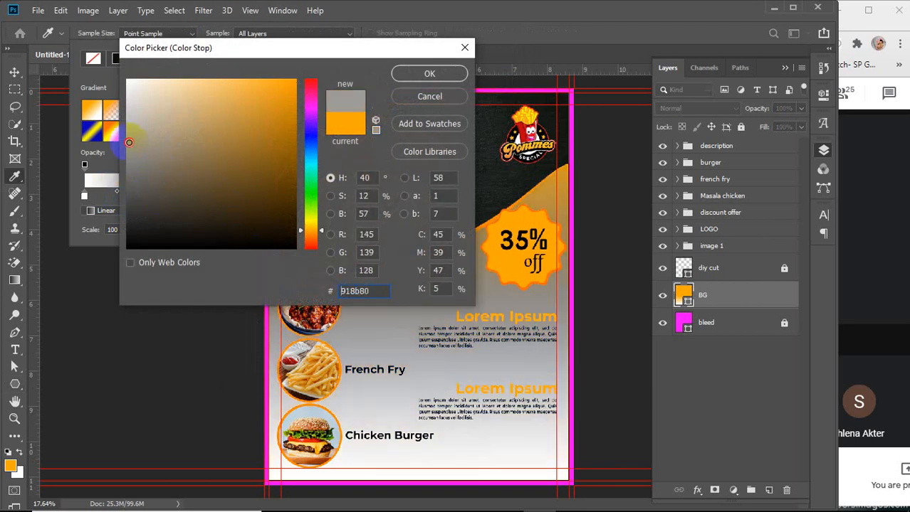
pyautogui.moveTo(129, 142)
pyautogui.mouseDown()
pyautogui.moveTo(115, 135)
pyautogui.moveTo(128, 95)
pyautogui.moveTo(164, 105)
pyautogui.moveTo(203, 75)
pyautogui.moveTo(169, 77)
pyautogui.mouseUp()
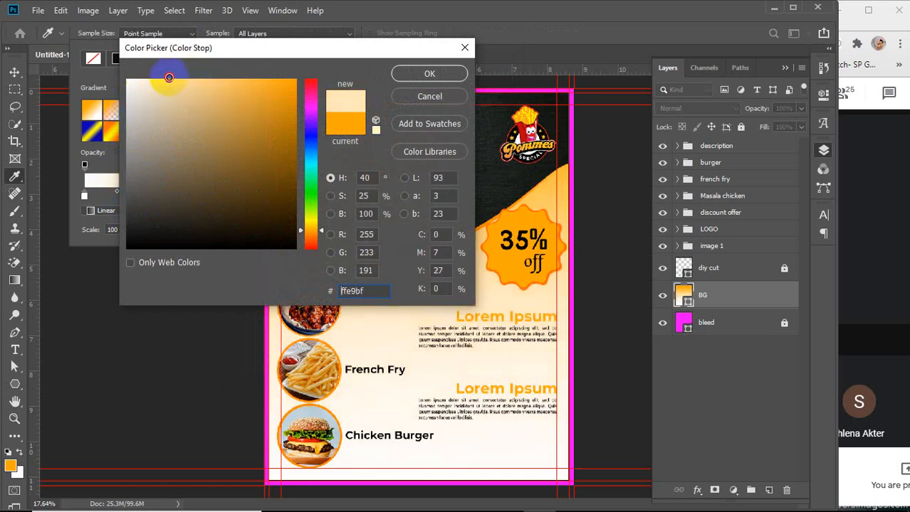
pyautogui.click(313, 228)
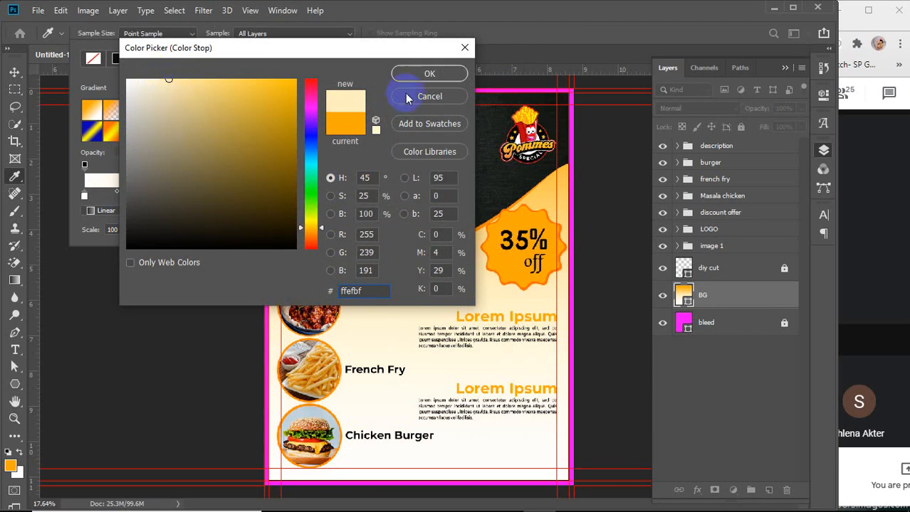
pyautogui.click(428, 77)
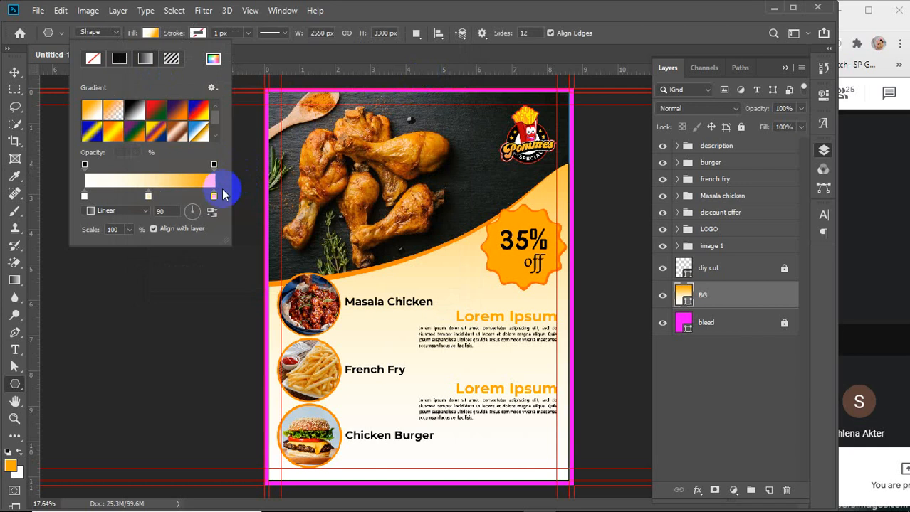
# Change the right colour stop of the BG gradient to a brighter orange
pyautogui.click(150, 198)
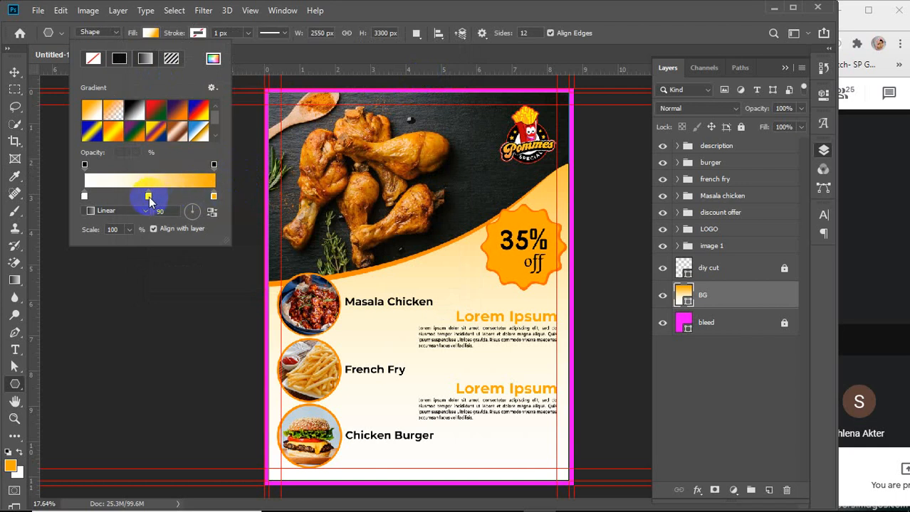
pyautogui.click(214, 197)
pyautogui.doubleClick(214, 197)
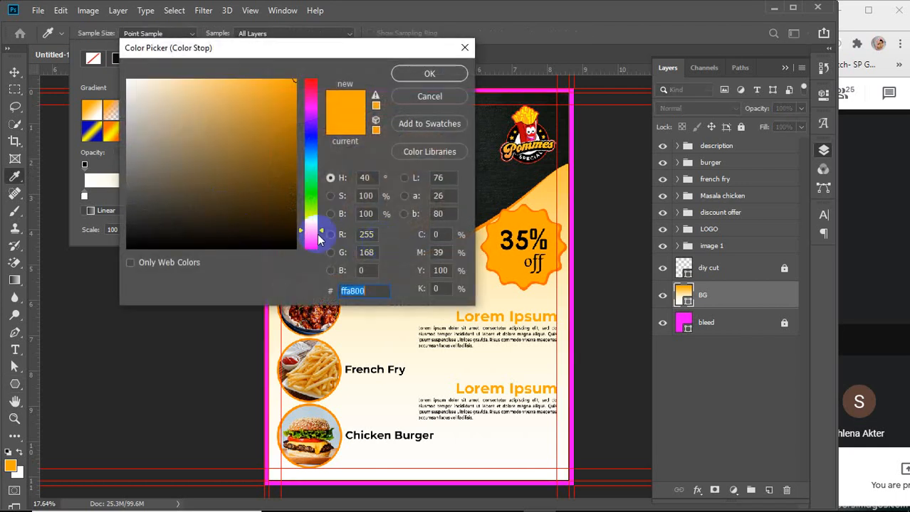
pyautogui.click(309, 230)
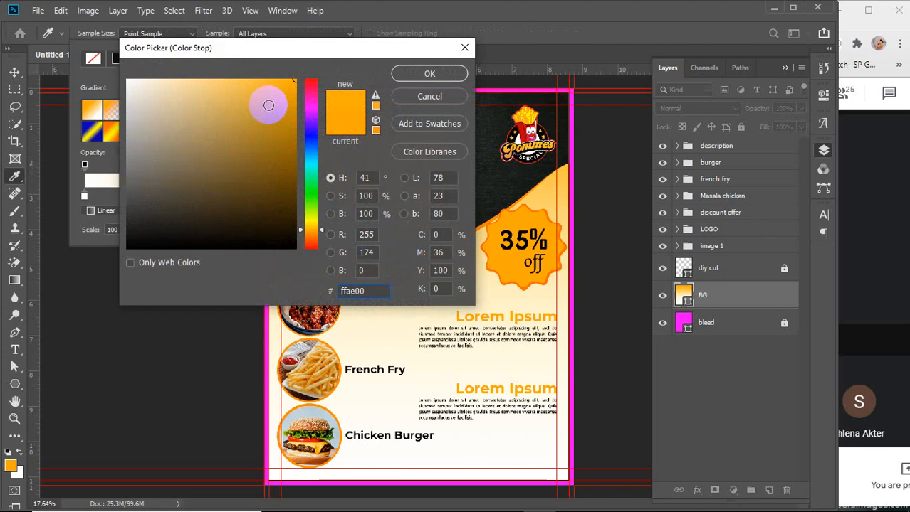
pyautogui.moveTo(264, 102); pyautogui.dragTo(302, 69)
pyautogui.click(403, 74)
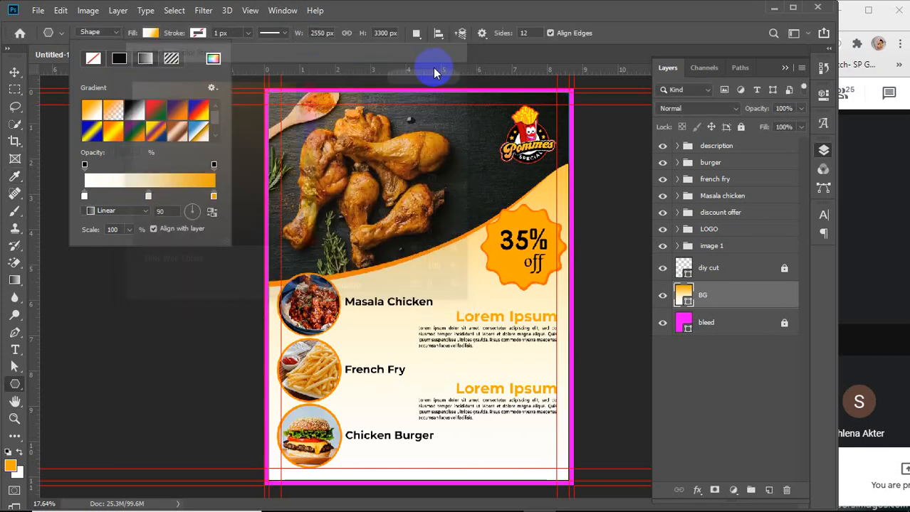
# Nudge the middle colour stop slightly left and set its colour to pale yellow fff8bf
pyautogui.click(85, 198)
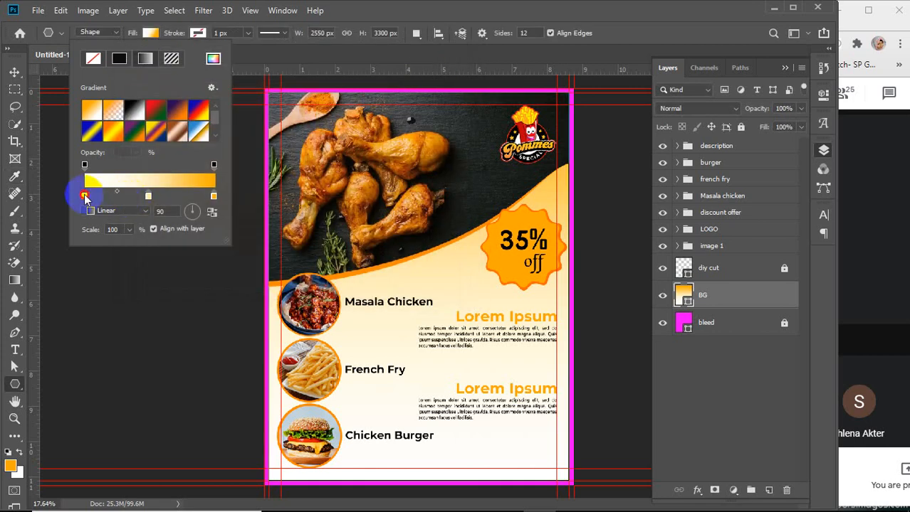
pyautogui.click(148, 196)
pyautogui.moveTo(148, 199); pyautogui.dragTo(146, 199)
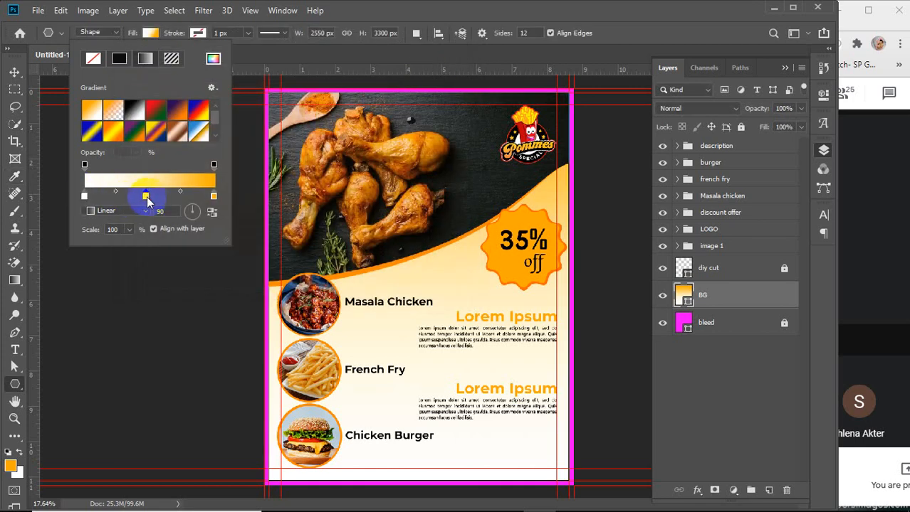
pyautogui.doubleClick(146, 197)
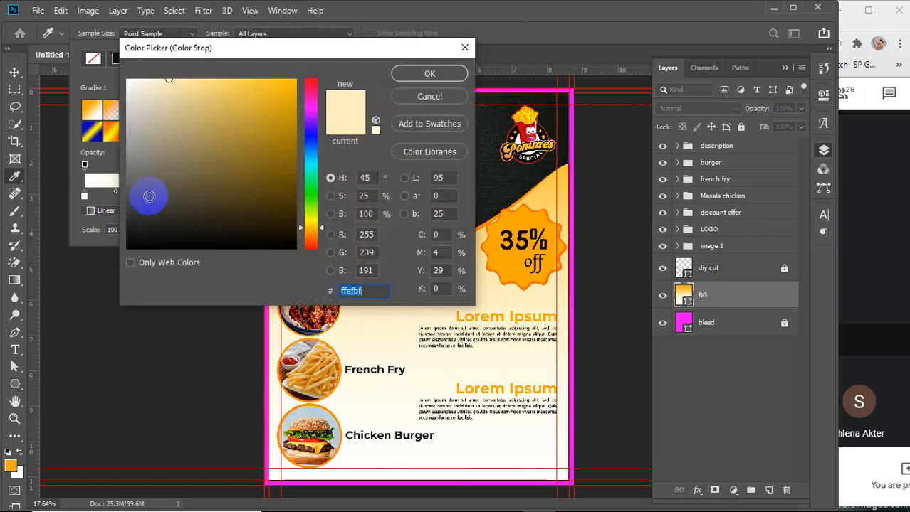
pyautogui.click(311, 99)
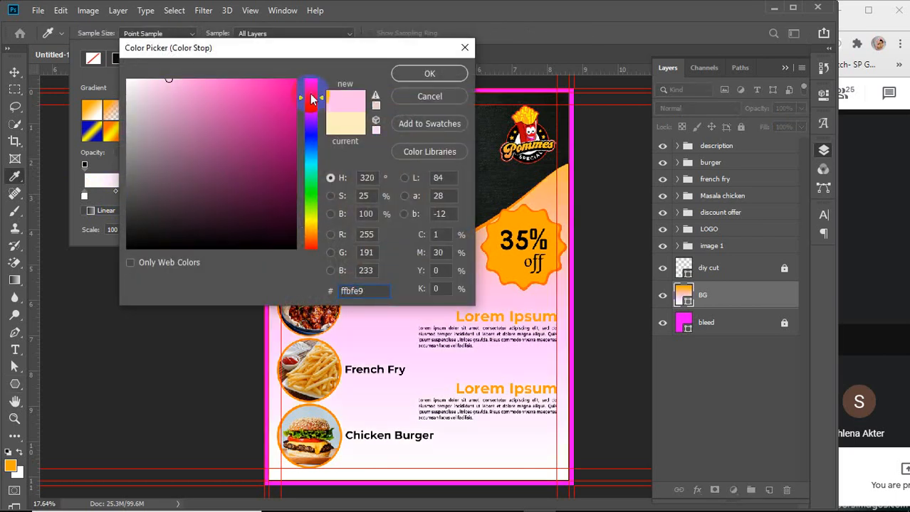
pyautogui.moveTo(309, 92); pyautogui.dragTo(321, 64)
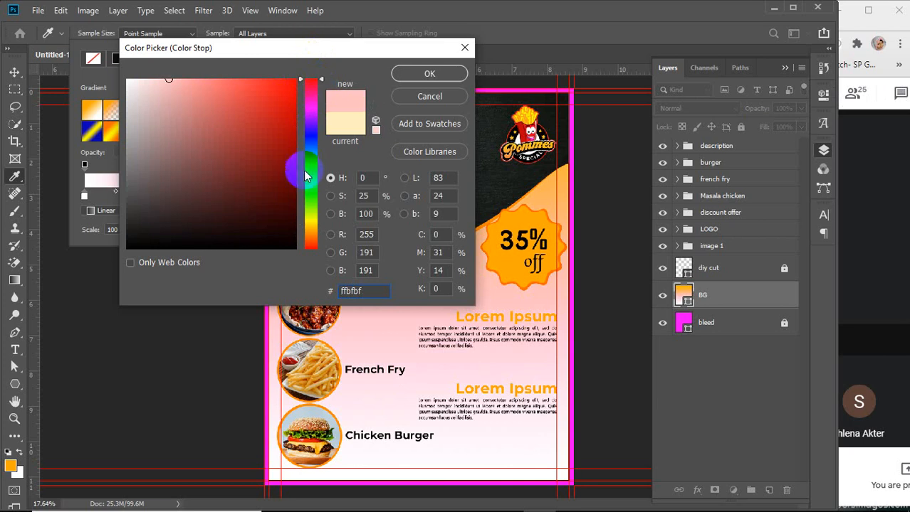
pyautogui.click(311, 224)
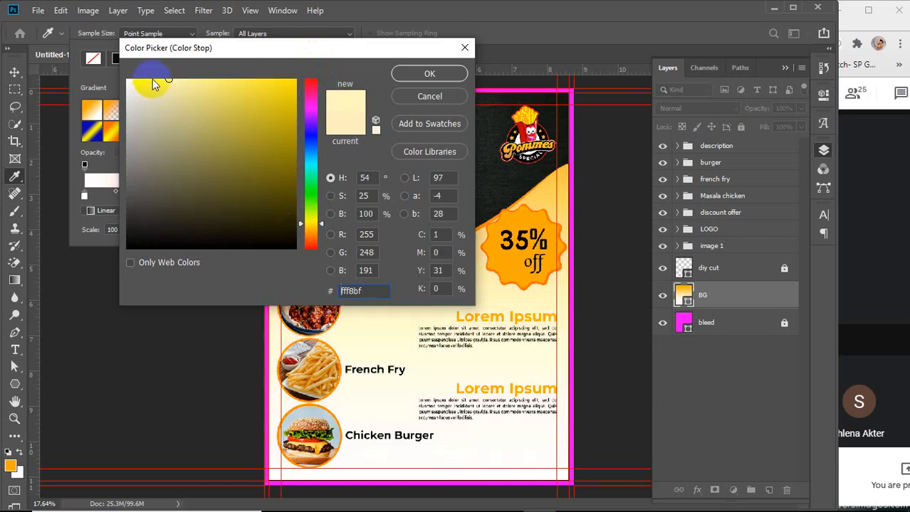
pyautogui.click(427, 74)
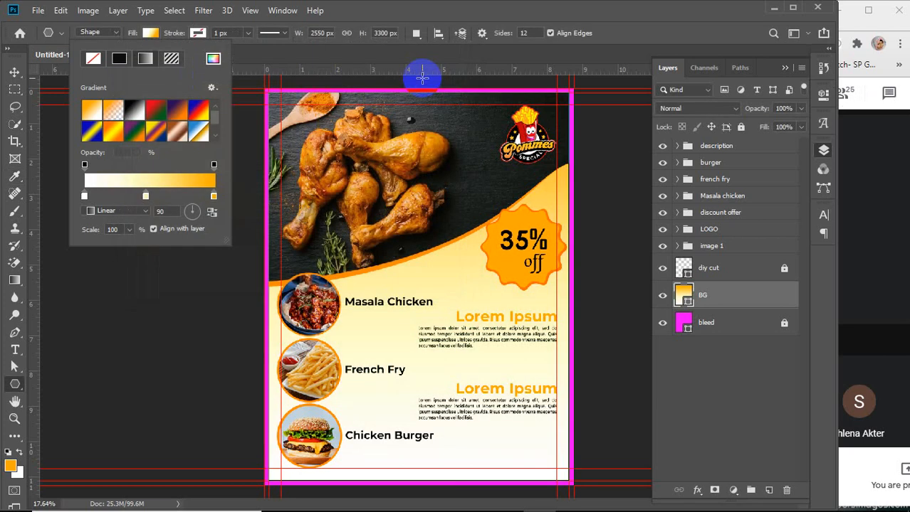
# Rotate the gradient angle to 178°
pyautogui.click(174, 212)
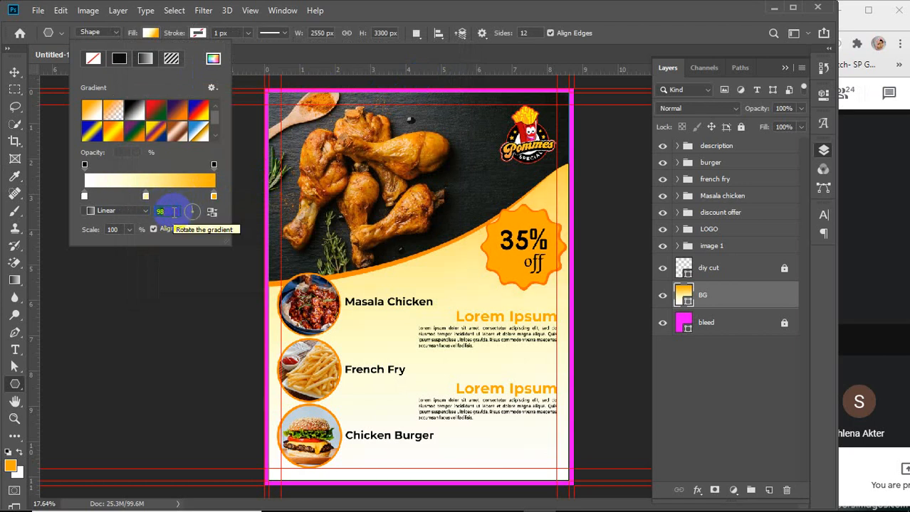
pyautogui.click(196, 214)
pyautogui.moveTo(196, 213); pyautogui.dragTo(185, 213)
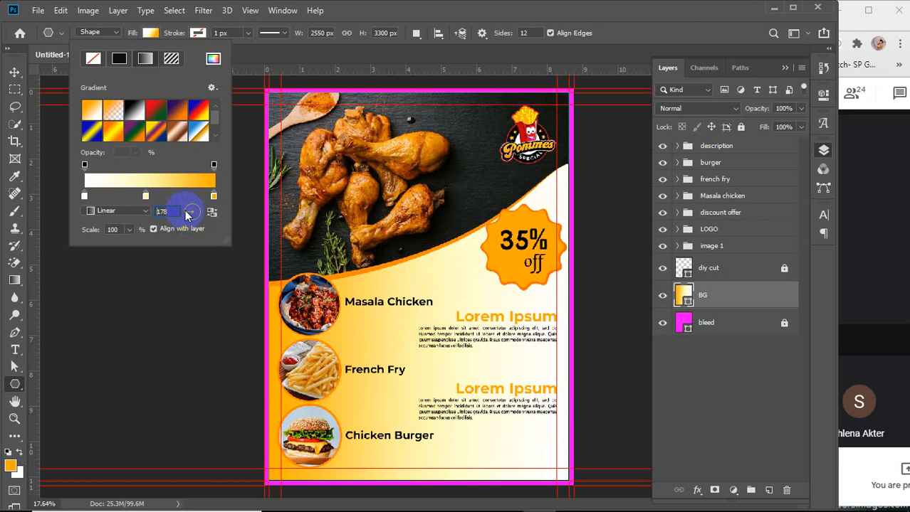
# Reduce the gradient's scale so the orange concentrates toward the left edge
pyautogui.click(116, 230)
pyautogui.scroll(-3, 116, 229)
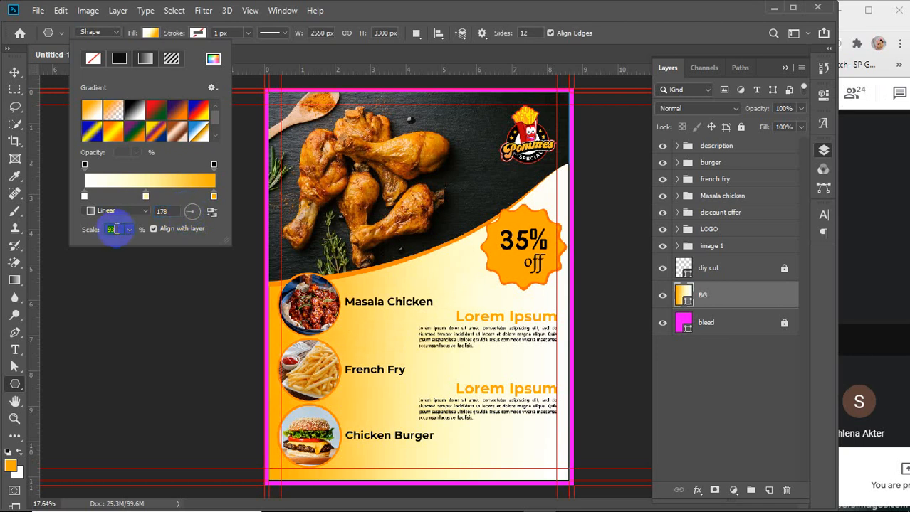
pyautogui.scroll(-14, 112, 229)
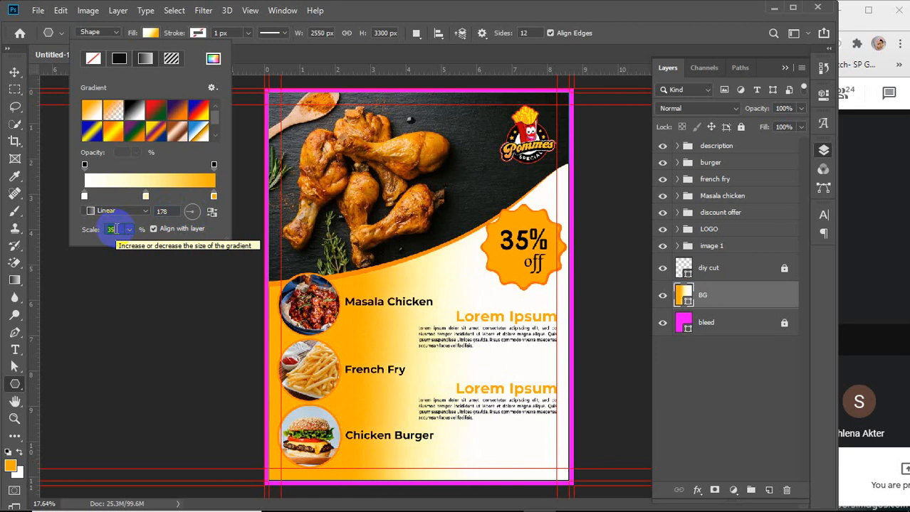
pyautogui.scroll(-20, 112, 229)
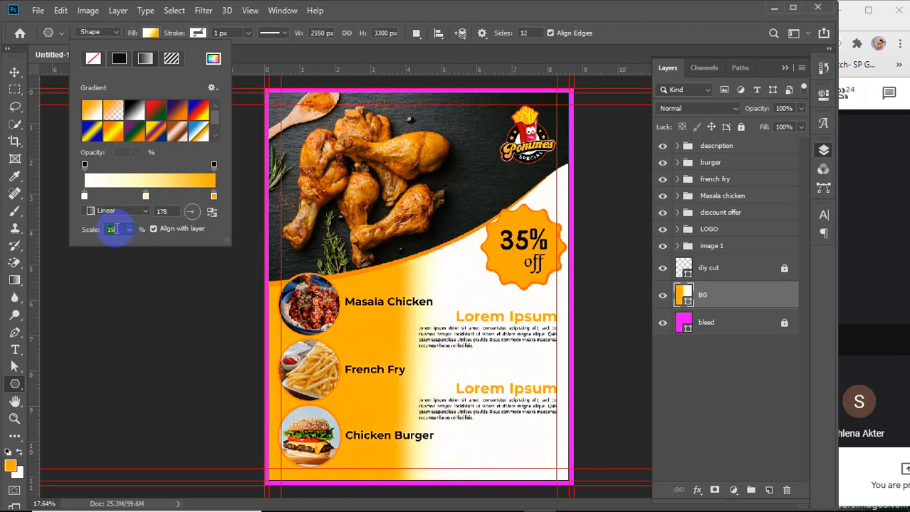
pyautogui.scroll(20, 111, 230)
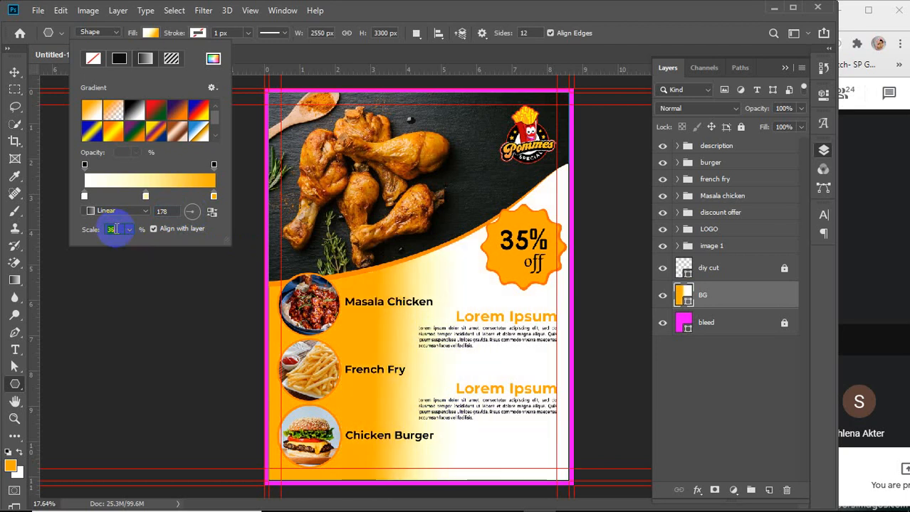
pyautogui.scroll(2, 114, 229)
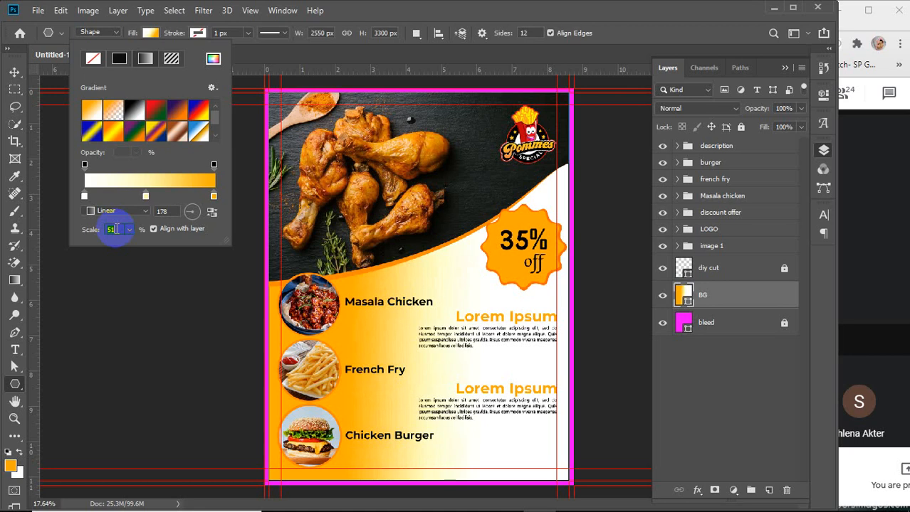
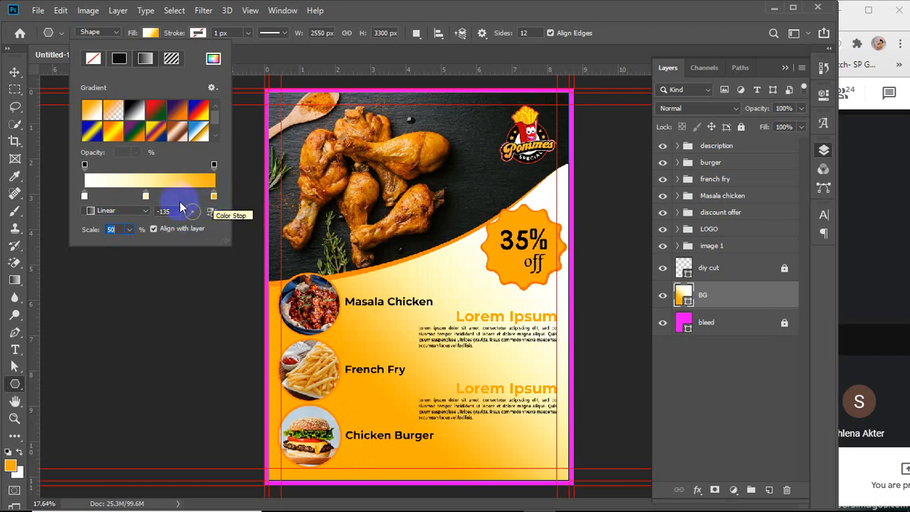
pyautogui.moveTo(146, 196)
pyautogui.mouseDown()
pyautogui.moveTo(188, 203)
pyautogui.moveTo(152, 199)
pyautogui.mouseUp()
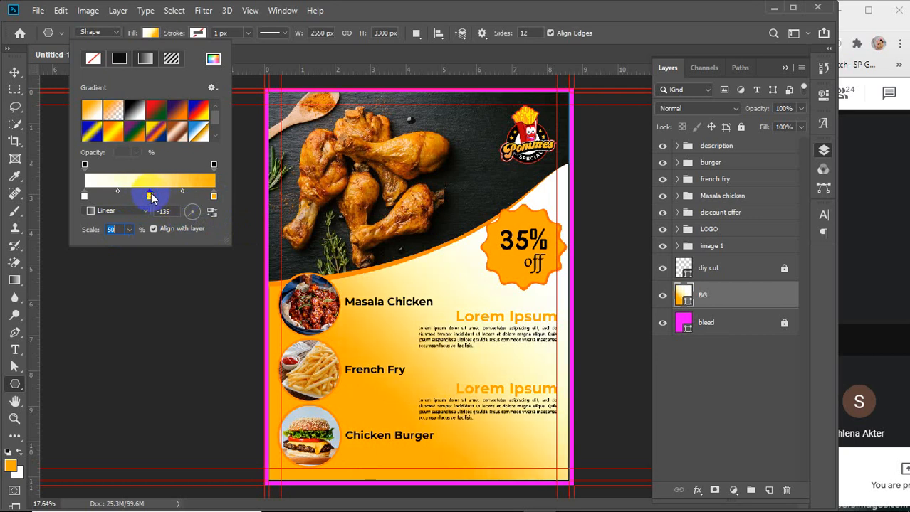
pyautogui.click(214, 197)
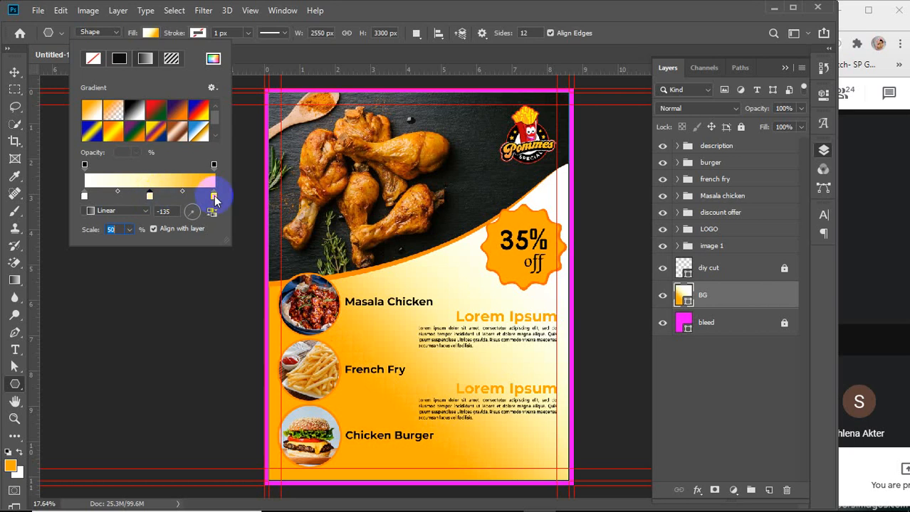
pyautogui.doubleClick(214, 197)
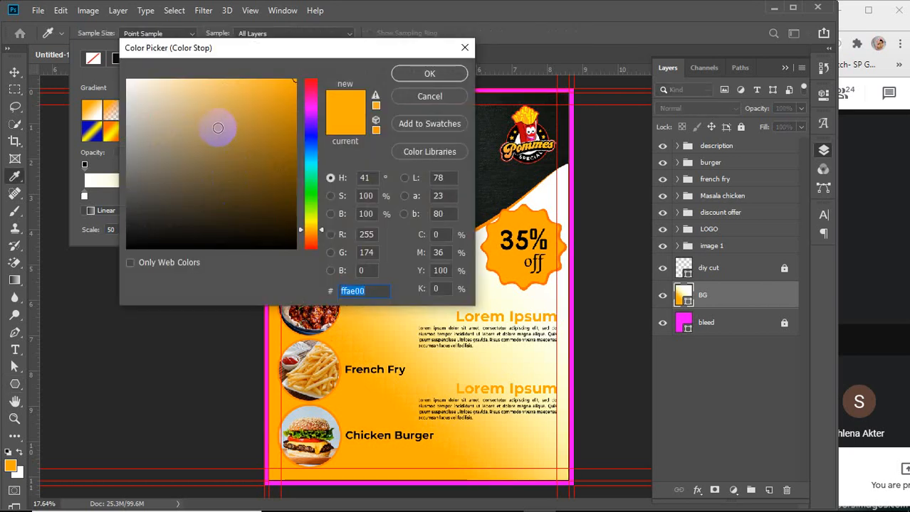
pyautogui.moveTo(213, 125); pyautogui.dragTo(234, 67)
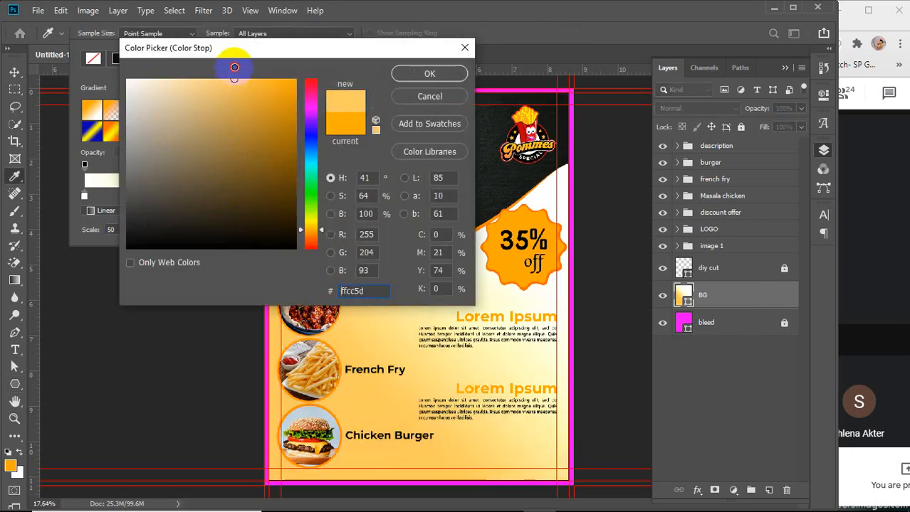
pyautogui.click(210, 65)
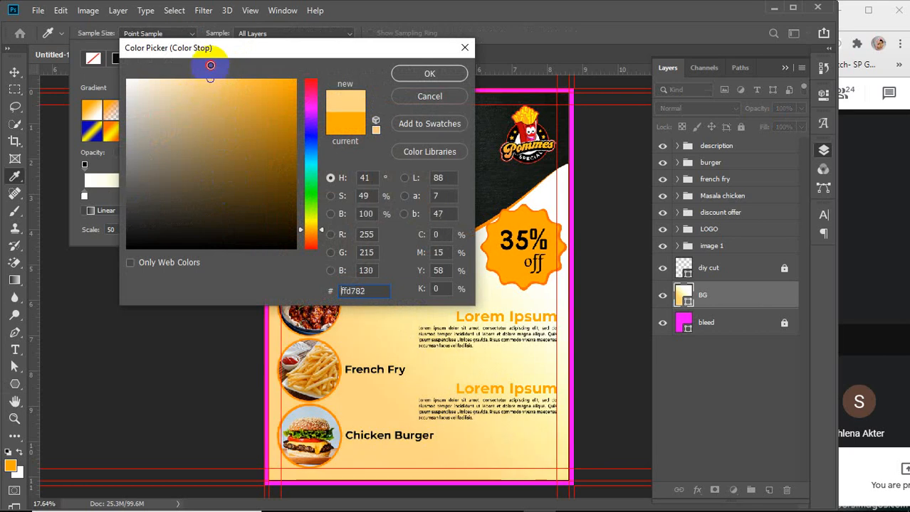
pyautogui.click(221, 62)
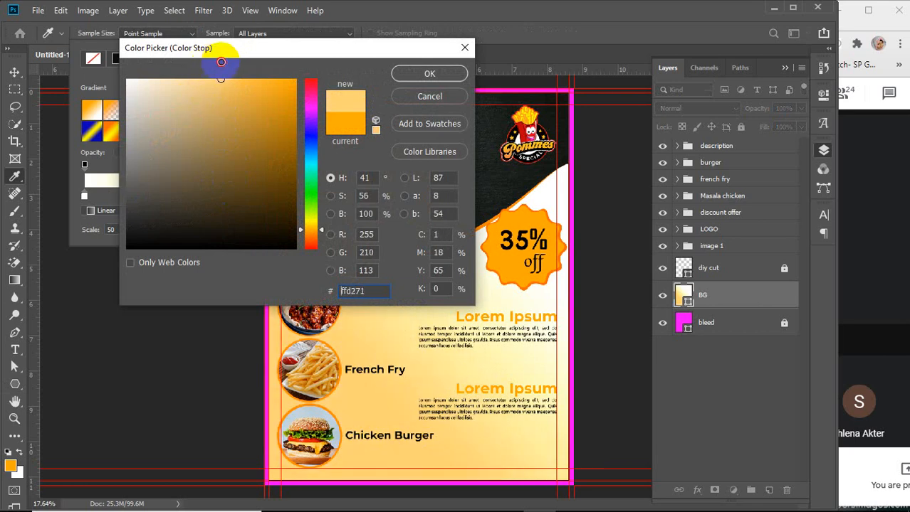
pyautogui.click(429, 96)
# Remove the orange colour stop and move the pale yellow stop to the gradient's right end
pyautogui.moveTo(215, 198); pyautogui.dragTo(233, 254)
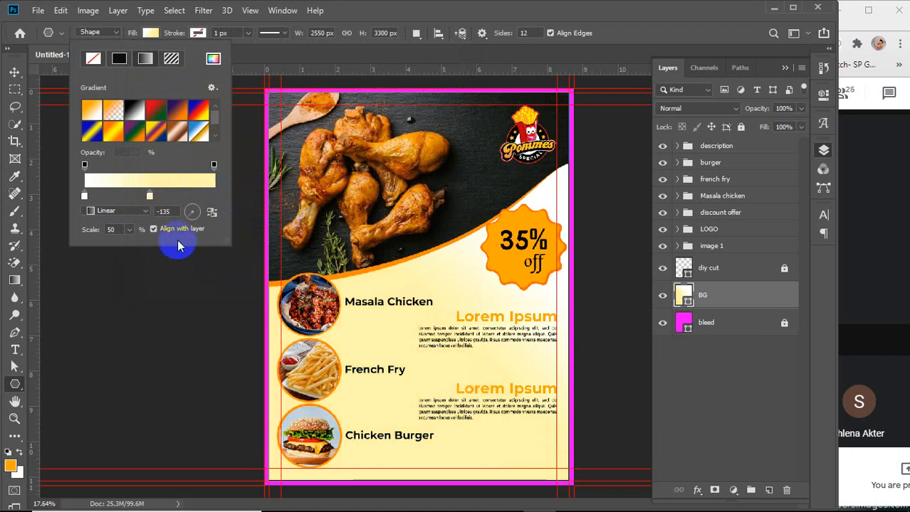
pyautogui.moveTo(150, 198)
pyautogui.mouseDown()
pyautogui.moveTo(226, 196)
pyautogui.moveTo(204, 203)
pyautogui.moveTo(213, 201)
pyautogui.moveTo(218, 74)
pyautogui.mouseUp()
# Set the right colour stop's colour to ffdd76 and close the gradient settings
pyautogui.doubleClick(213, 200)
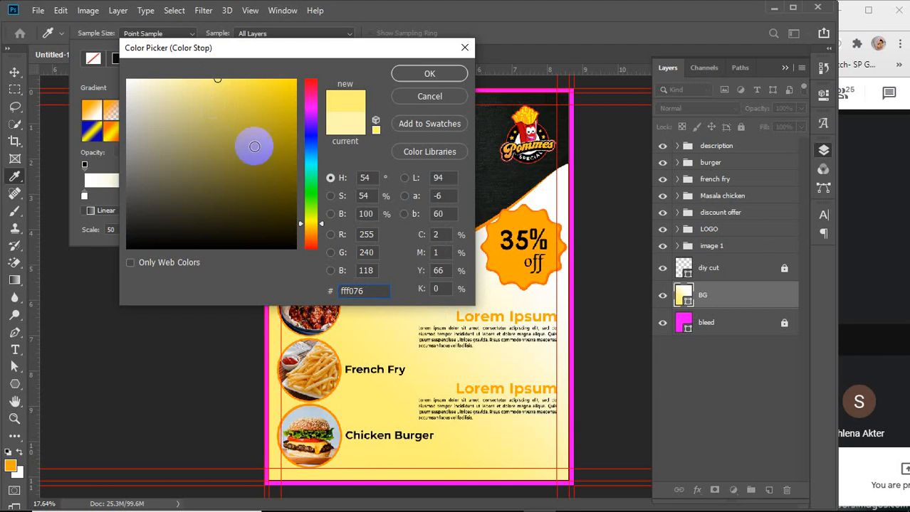
pyautogui.moveTo(308, 226); pyautogui.dragTo(307, 227)
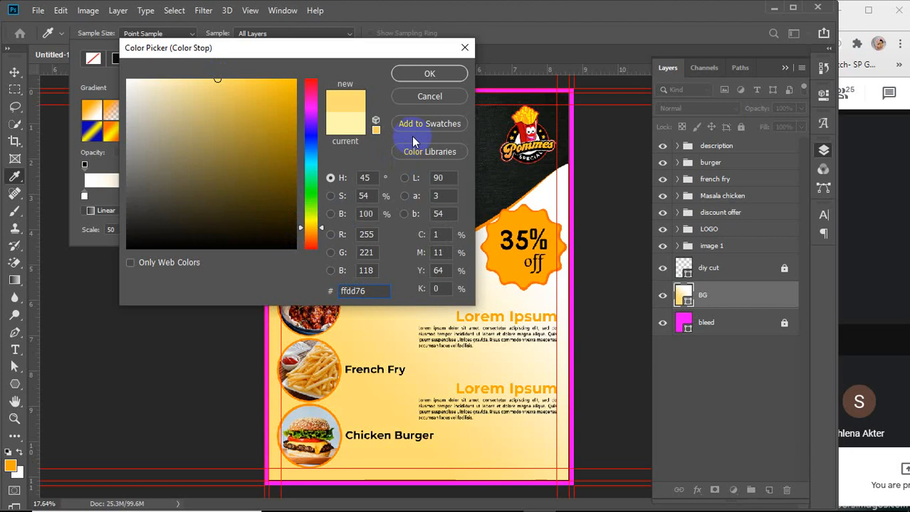
pyautogui.click(445, 74)
pyautogui.click(14, 72)
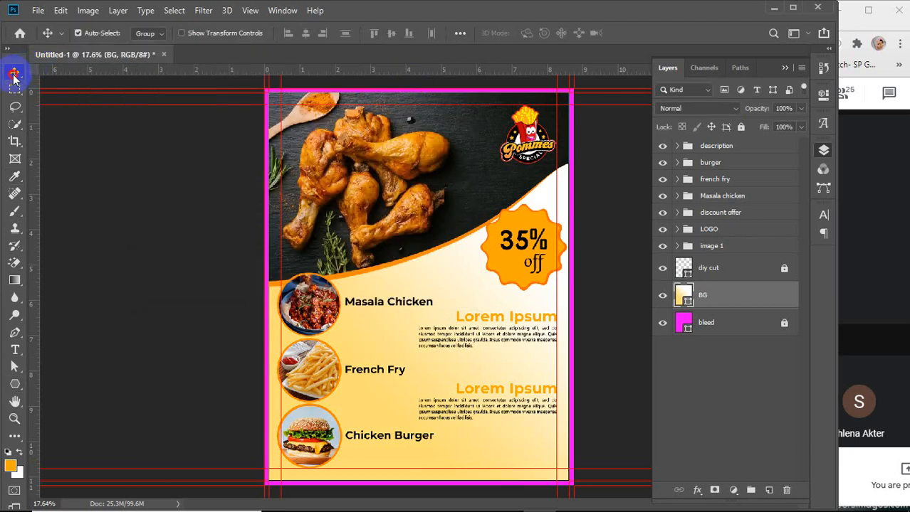
# Add a text line reading 'Contact:' followed by a phone number near the flyer's bottom right
pyautogui.click(89, 300)
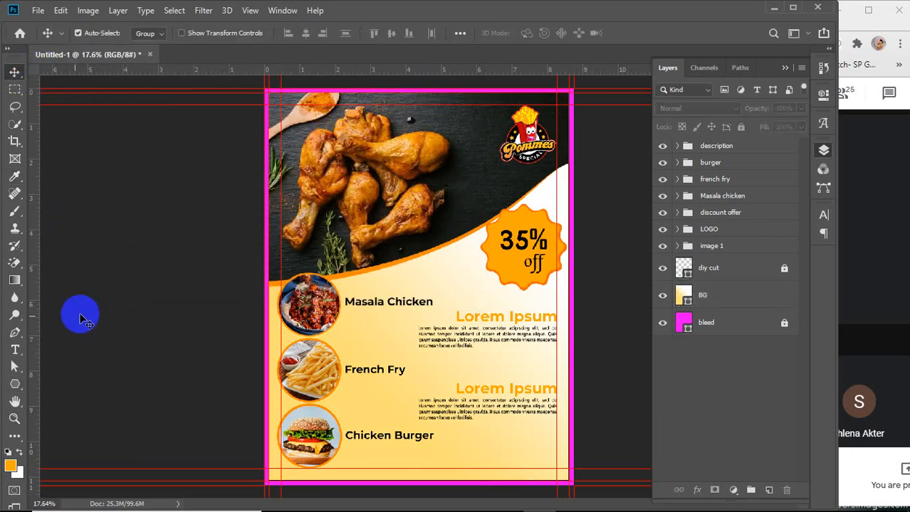
pyautogui.click(15, 350)
pyautogui.click(444, 457)
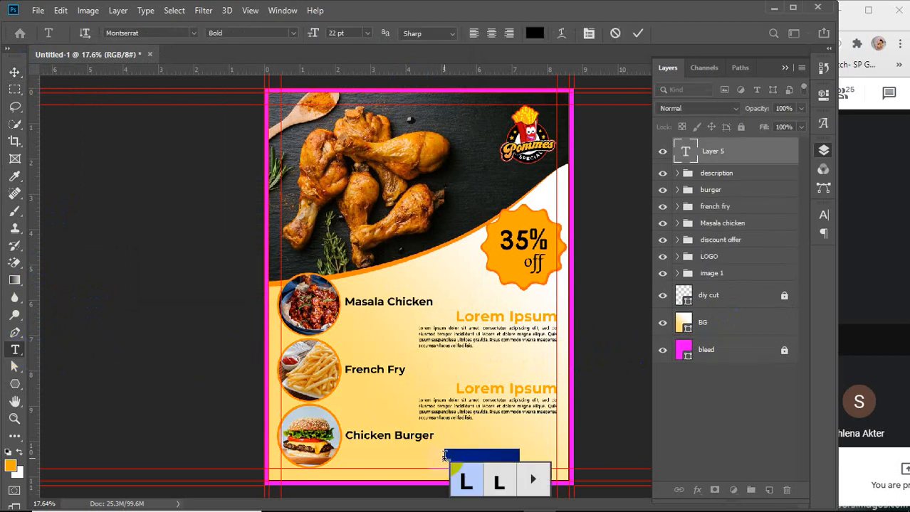
pyautogui.write('Co')
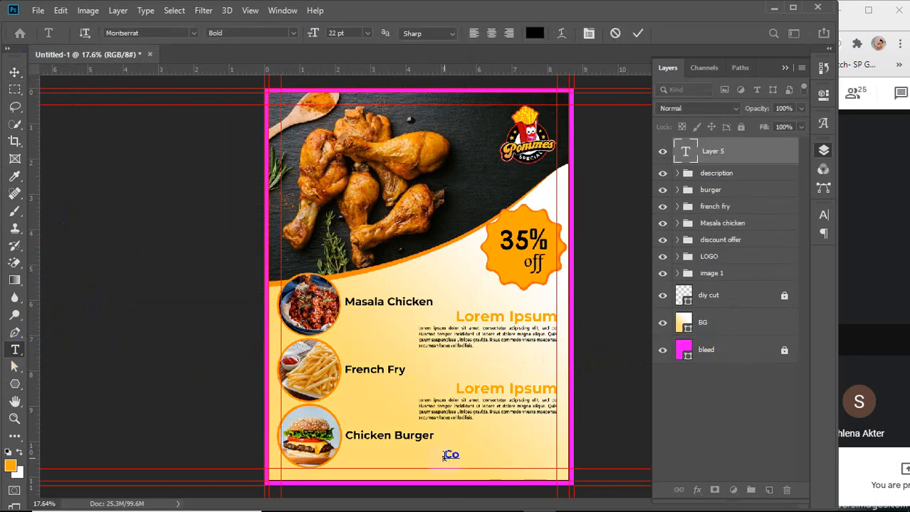
pyautogui.write('ntact')
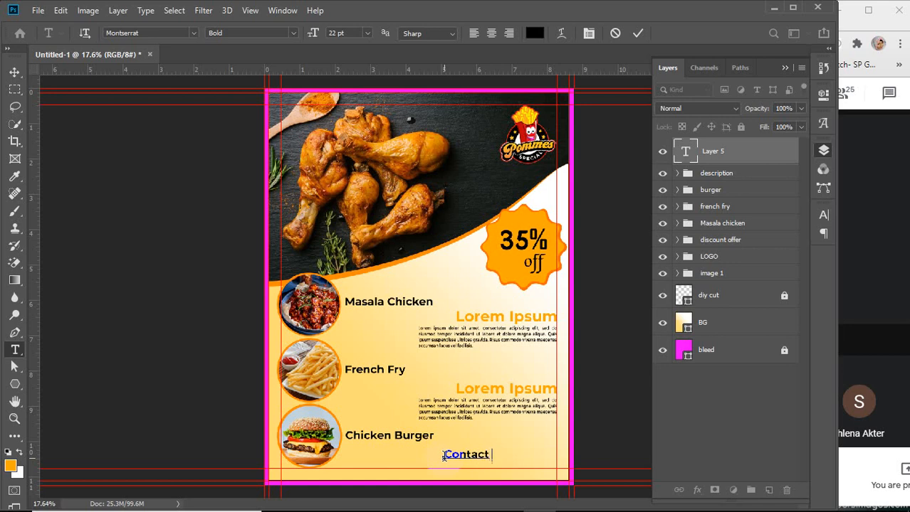
pyautogui.write('inf')
pyautogui.press('BackSpace')
pyautogui.press('BackSpace')
pyautogui.press('BackSpace')
pyautogui.write('0123456789')
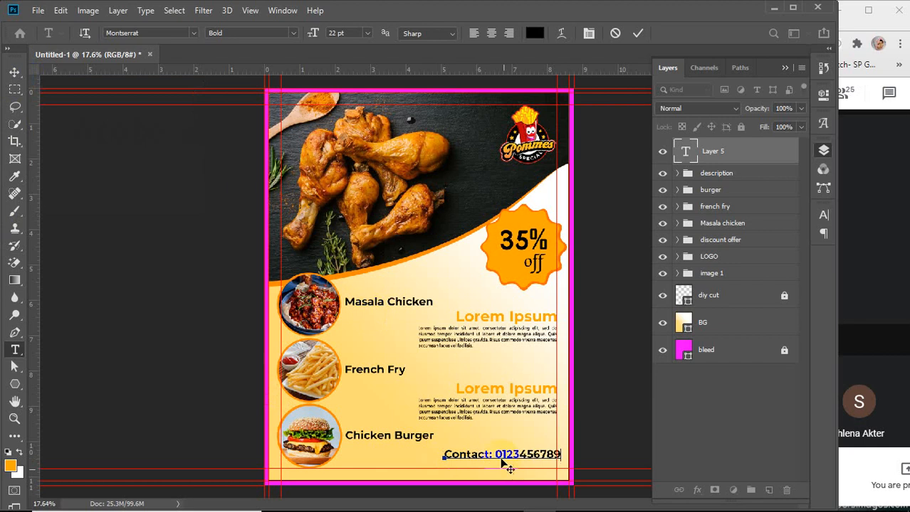
# Make the 'Contact:' label 15 pt and underlined, then commit the text
pyautogui.moveTo(492, 454); pyautogui.dragTo(443, 456)
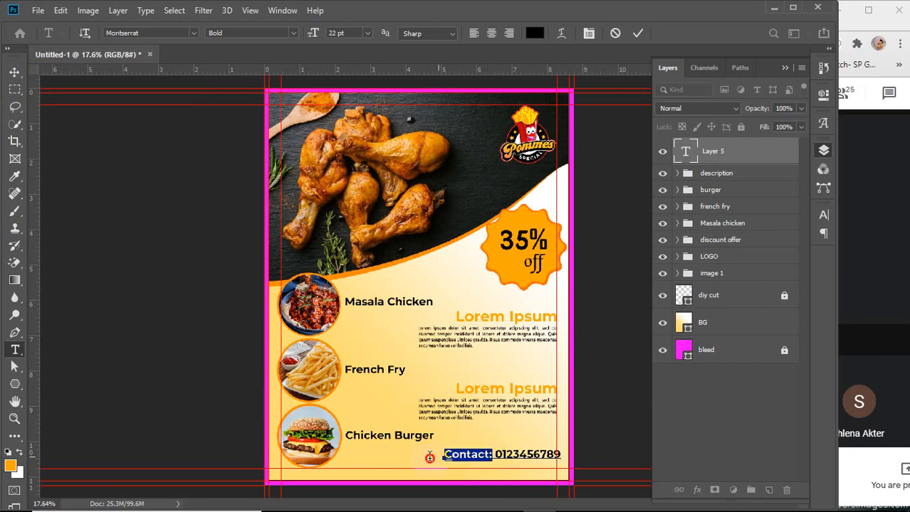
pyautogui.scroll(-5, 344, 34)
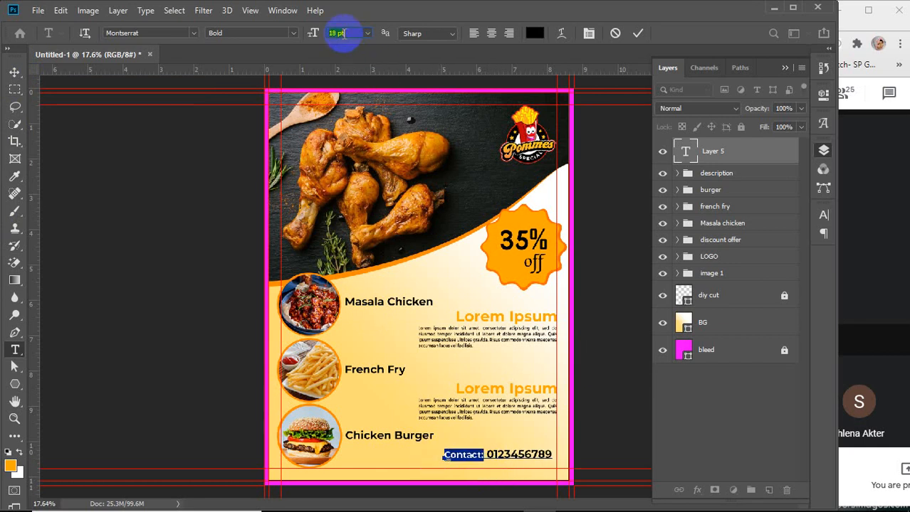
pyautogui.scroll(-2, 345, 33)
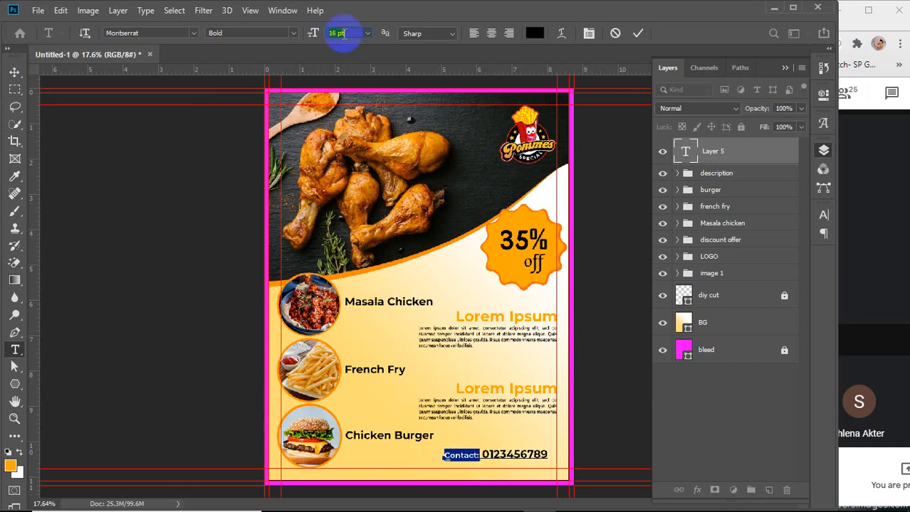
pyautogui.click(588, 32)
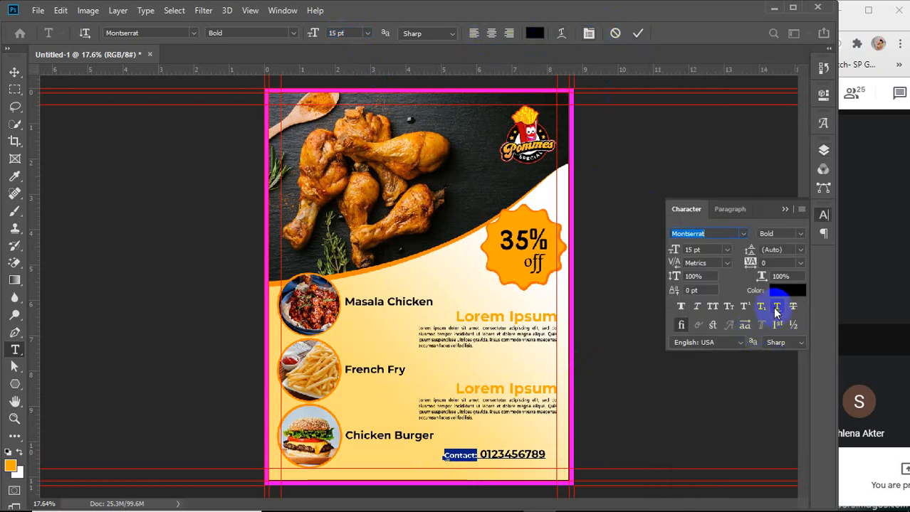
pyautogui.click(784, 209)
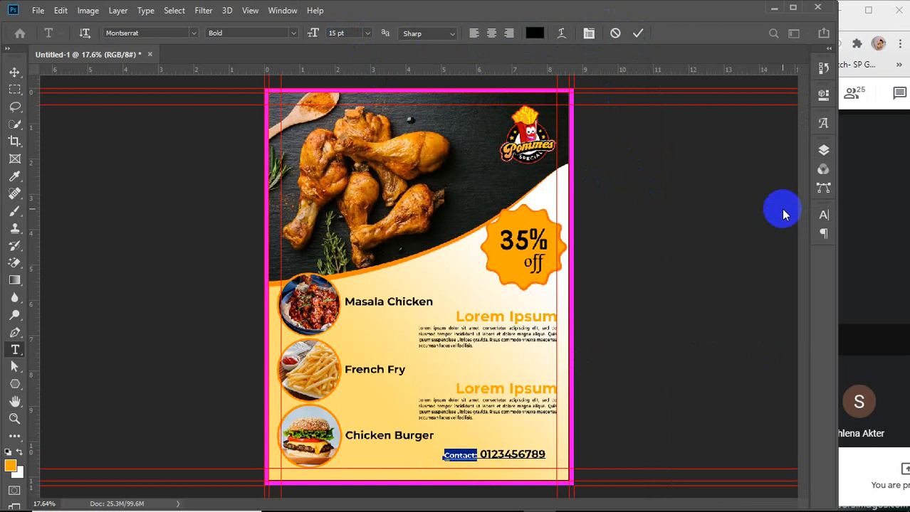
pyautogui.click(637, 33)
# Group the contact text layer and name the group contact info
pyautogui.click(11, 76)
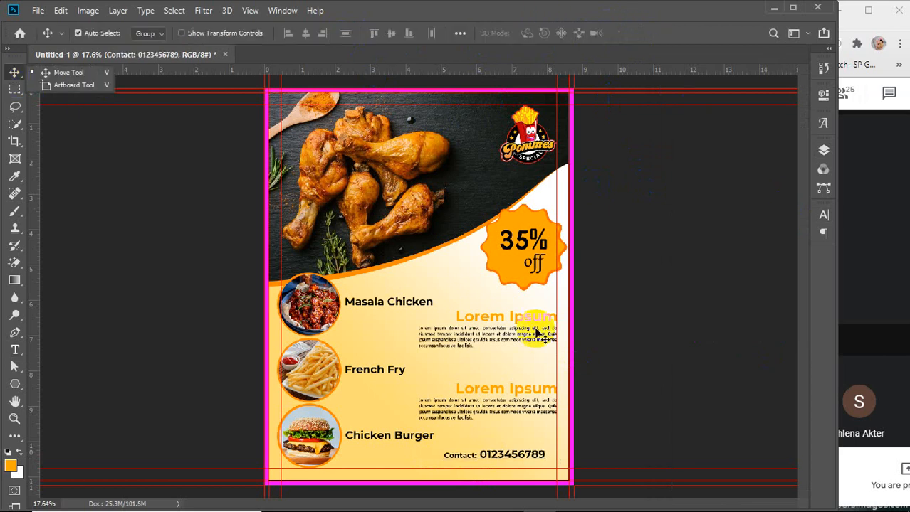
pyautogui.click(822, 215)
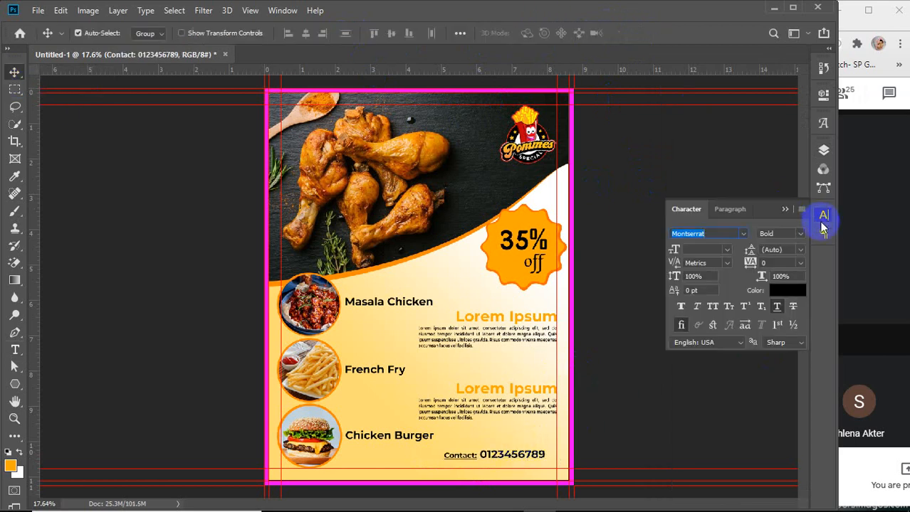
pyautogui.click(821, 147)
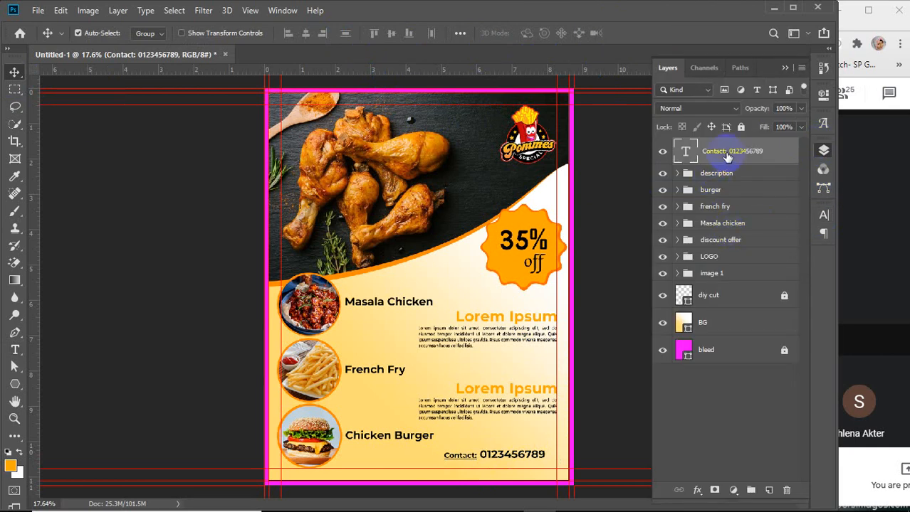
pyautogui.hotkey('ctrl', 'g')
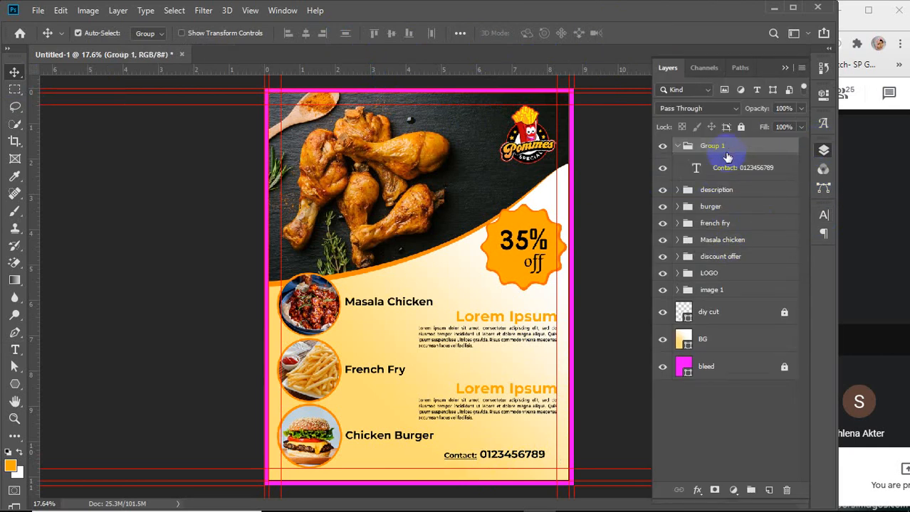
pyautogui.doubleClick(711, 146)
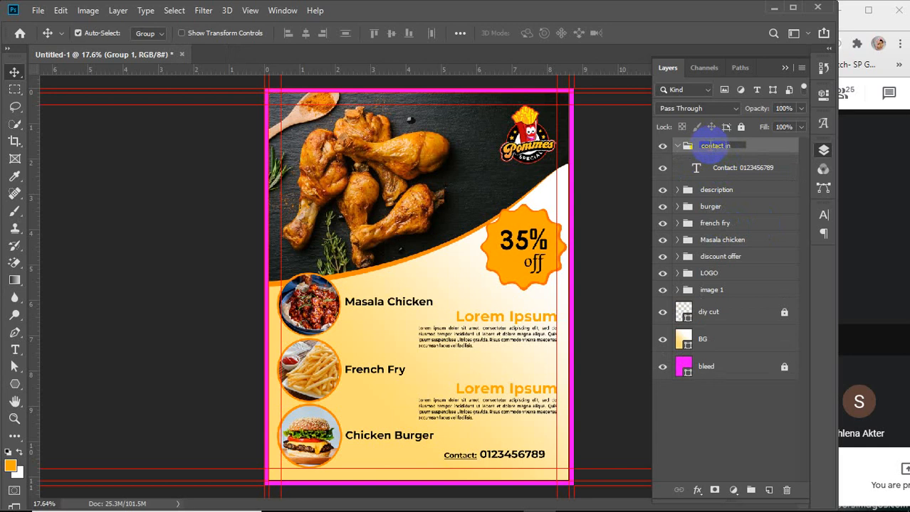
pyautogui.press('Return')
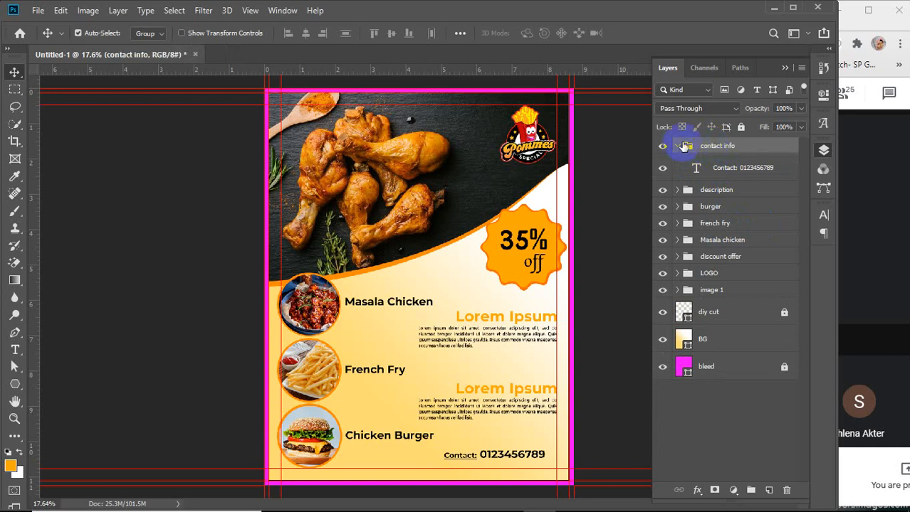
# Scale the contact info group to about 144% and reposition it along the flyer's bottom edge
pyautogui.click(678, 148)
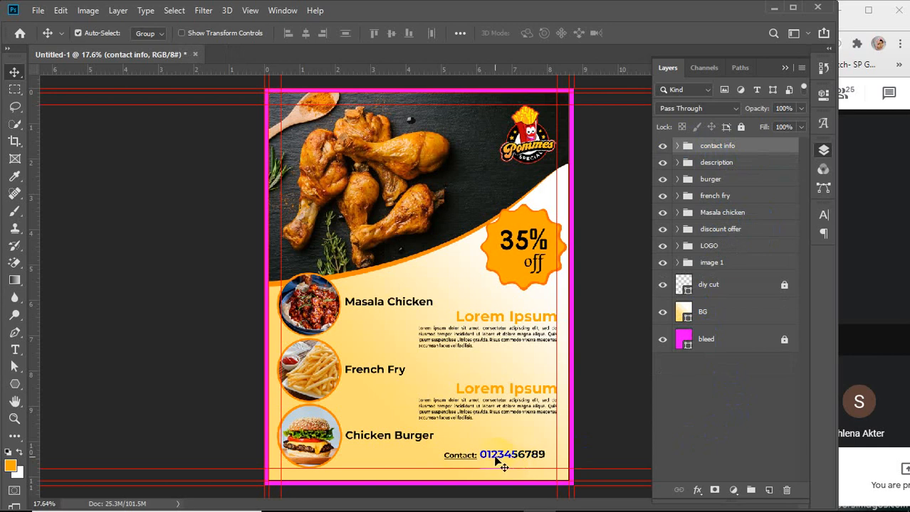
pyautogui.hotkey('ctrl', 't')
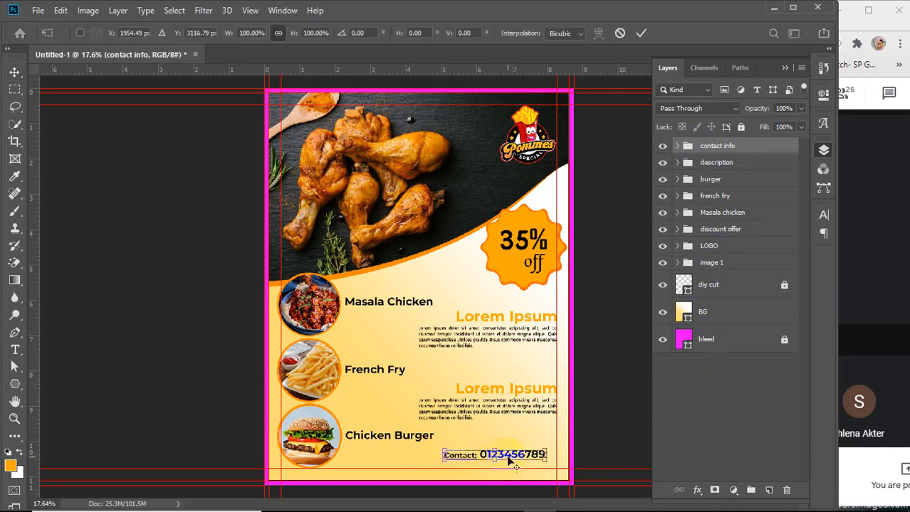
pyautogui.scroll(5, 507, 461)
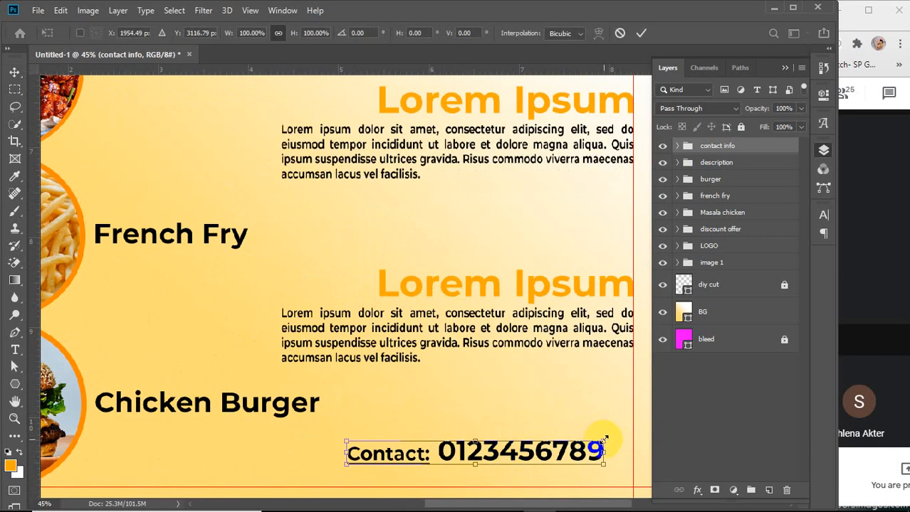
pyautogui.moveTo(603, 441); pyautogui.dragTo(631, 413)
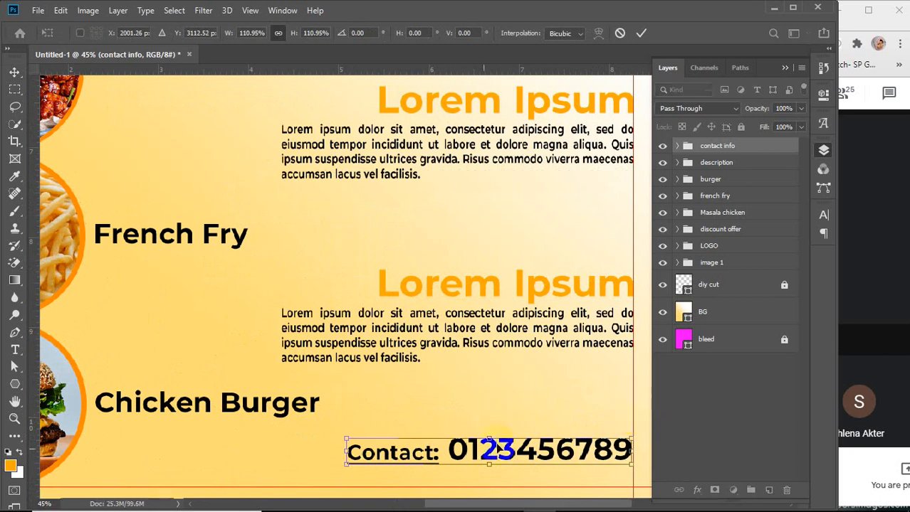
pyautogui.moveTo(346, 464); pyautogui.dragTo(264, 488)
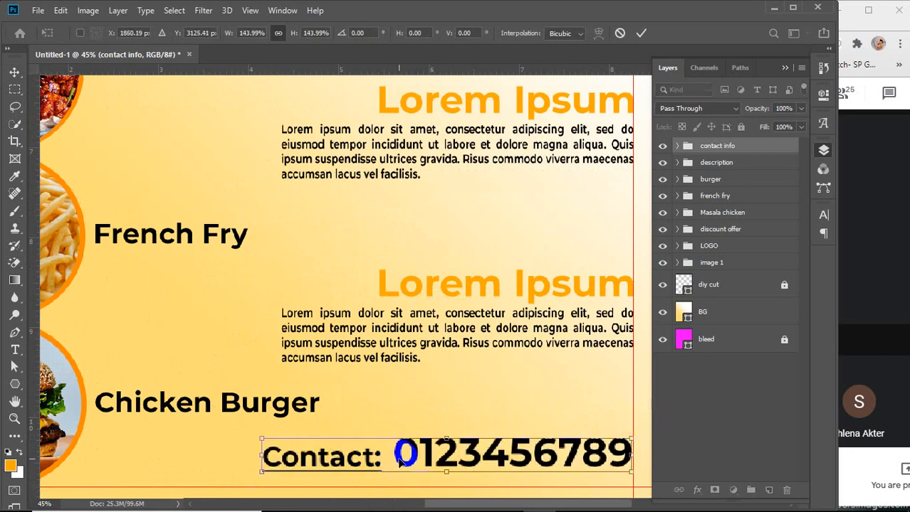
pyautogui.moveTo(401, 461); pyautogui.dragTo(401, 473)
pyautogui.click(641, 33)
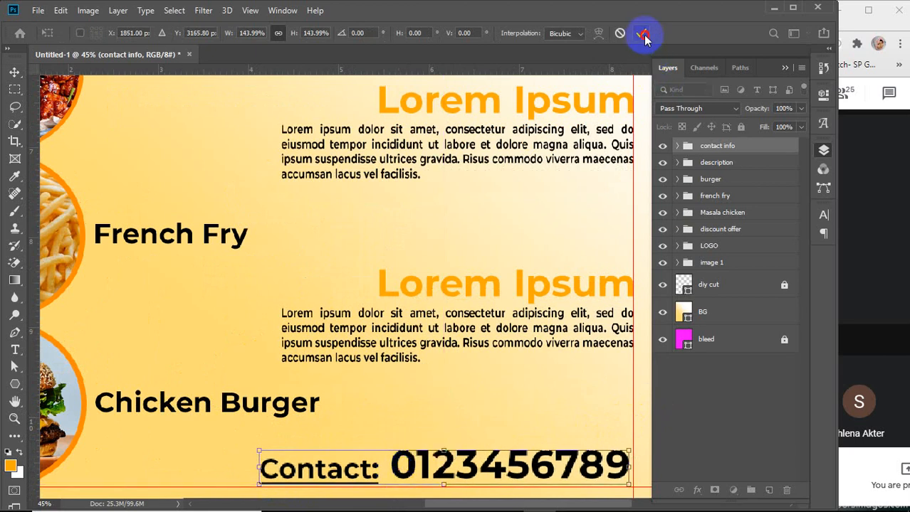
# Nudge the description group slightly downward
pyautogui.hotkey('ctrl', '0')
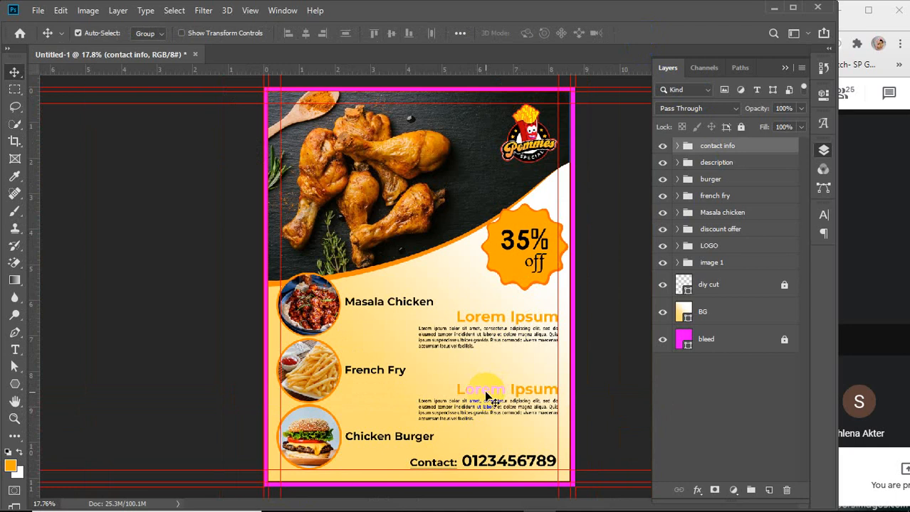
pyautogui.click(489, 396)
pyautogui.hotkey('shift', 'Up')
pyautogui.hotkey('shift', 'Up')
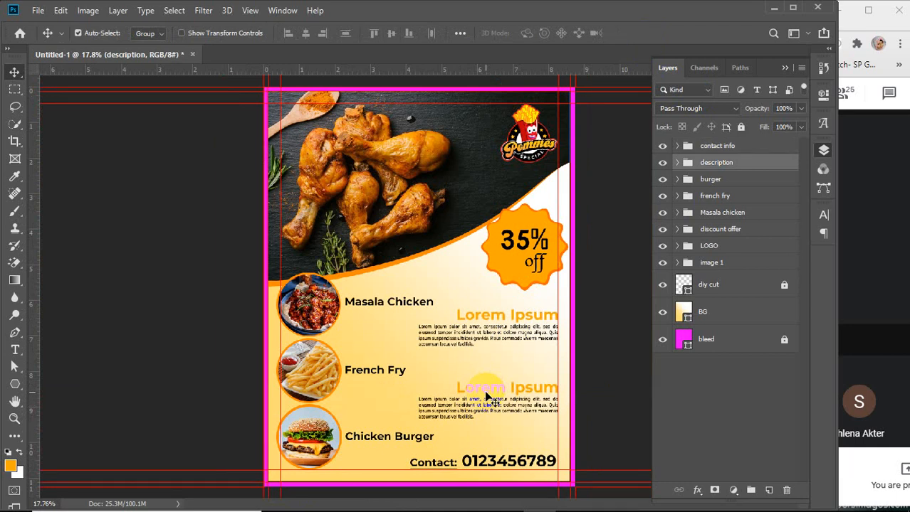
pyautogui.hotkey('shift', 'Down')
pyautogui.hotkey('shift', 'Down')
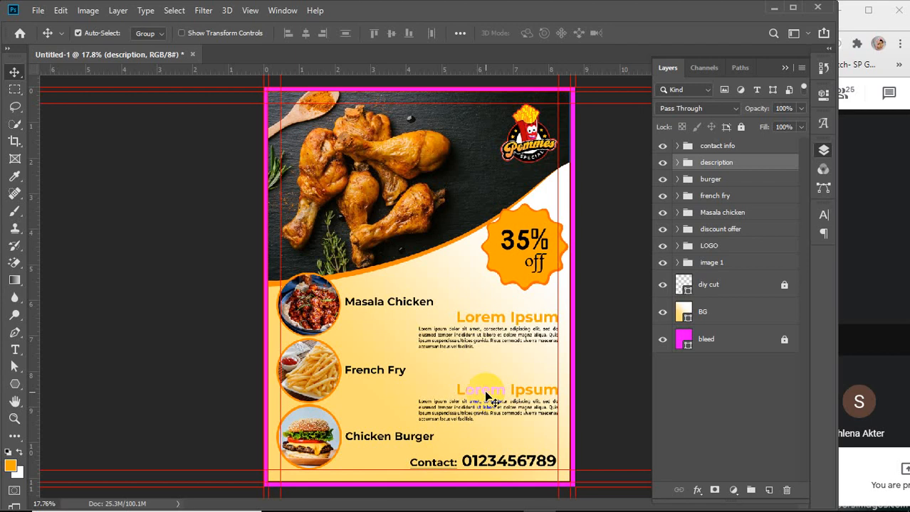
pyautogui.hotkey('shift', 'Down')
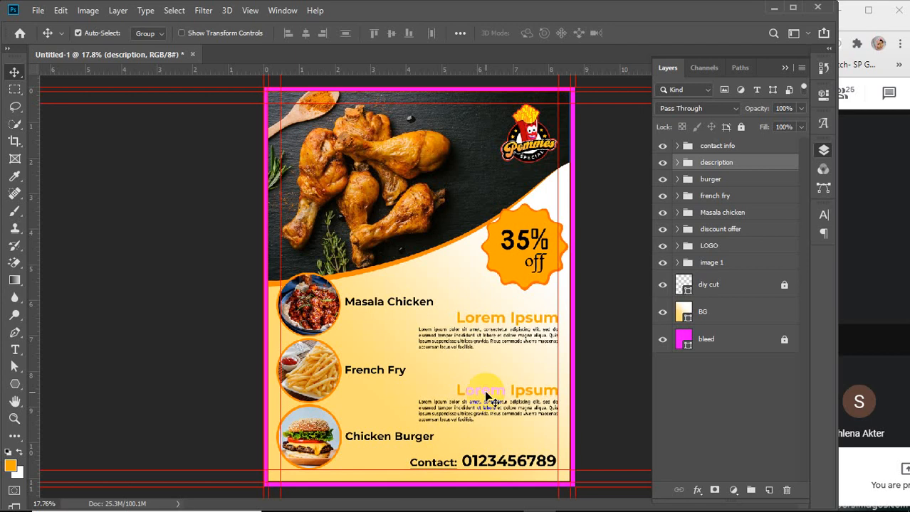
# Open the description group and nudge the des 2 description slightly downward
pyautogui.click(677, 163)
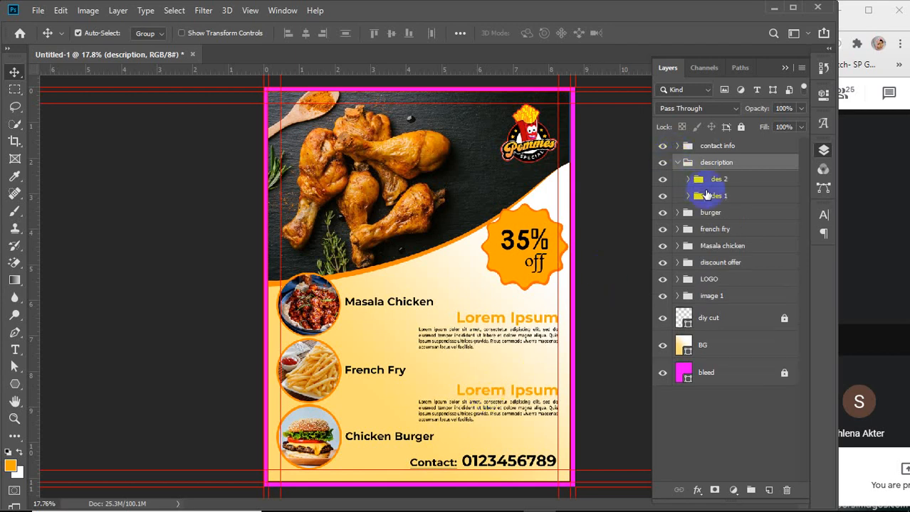
pyautogui.click(735, 181)
pyautogui.hotkey('shift', 'Up')
pyautogui.hotkey('shift', 'Up')
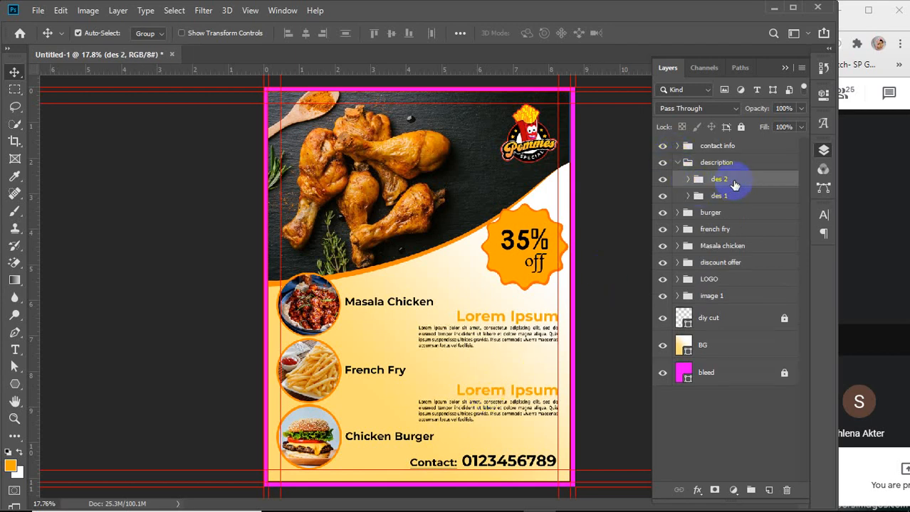
pyautogui.hotkey('shift', 'Down')
pyautogui.hotkey('shift', 'Down')
pyautogui.hotkey('shift', 'Down')
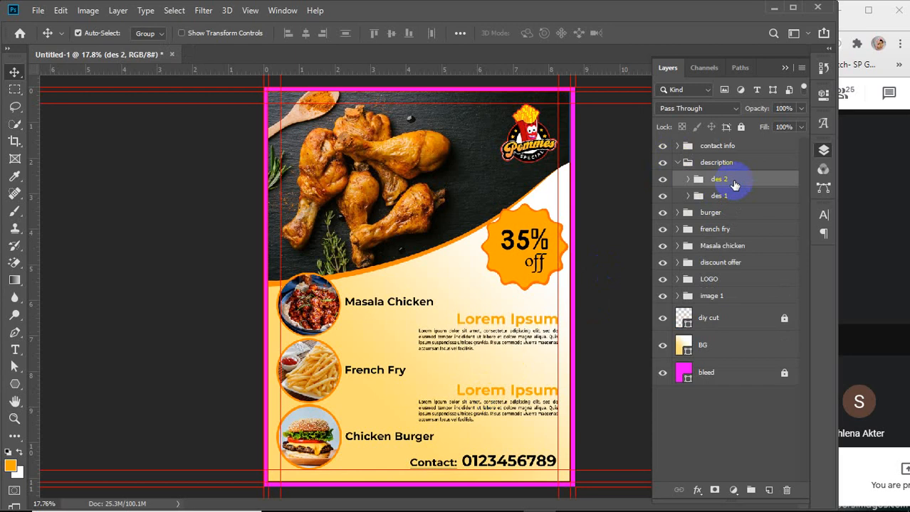
pyautogui.press('Down')
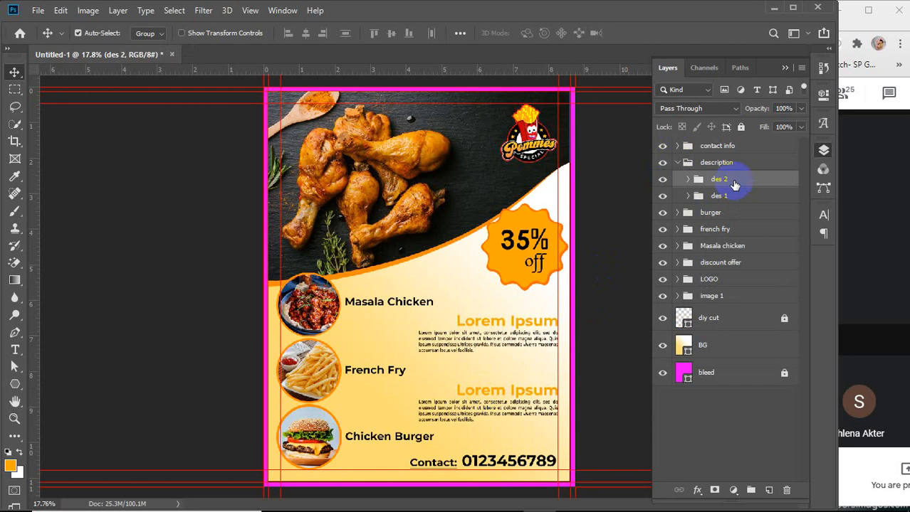
# Nudge the des 1 description slightly upward, then collapse the description group
pyautogui.click(727, 197)
pyautogui.hotkey('shift', 'Up')
pyautogui.hotkey('shift', 'Up')
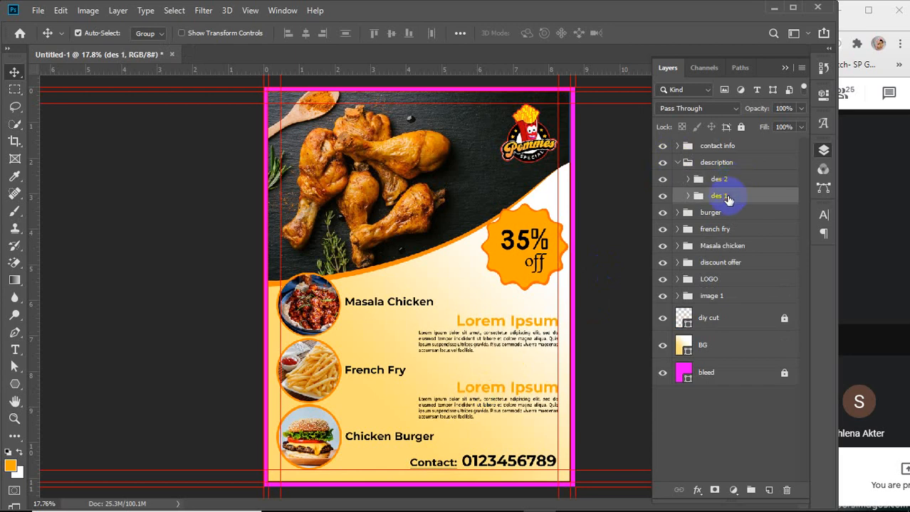
pyautogui.hotkey('shift', 'Up')
pyautogui.hotkey('shift', 'Up')
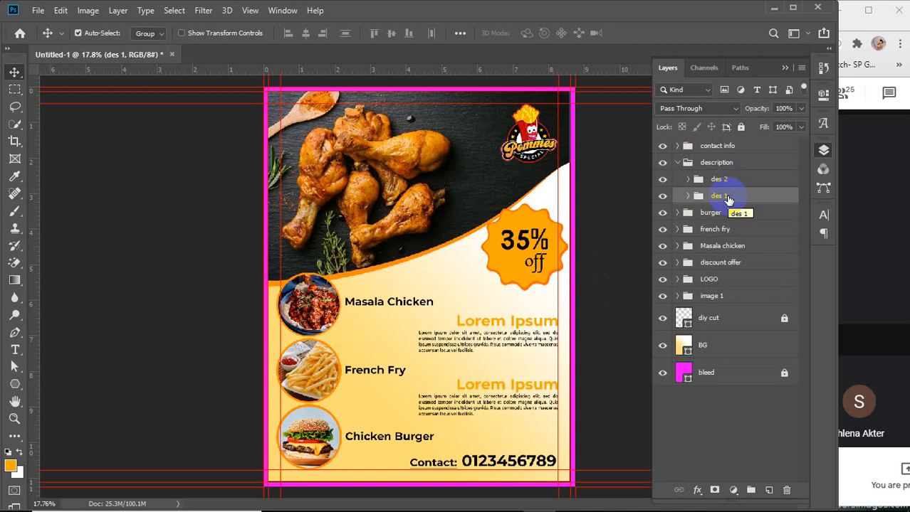
pyautogui.click(716, 162)
pyautogui.click(678, 163)
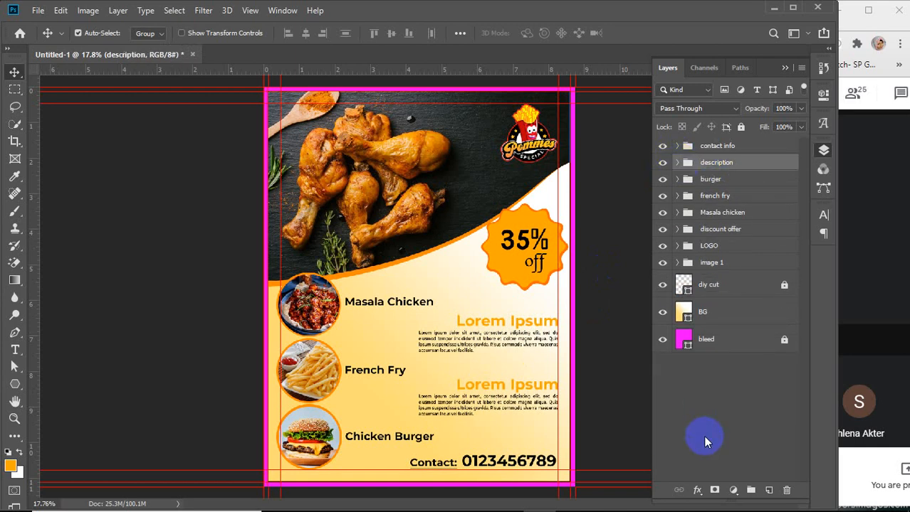
pyautogui.click(722, 410)
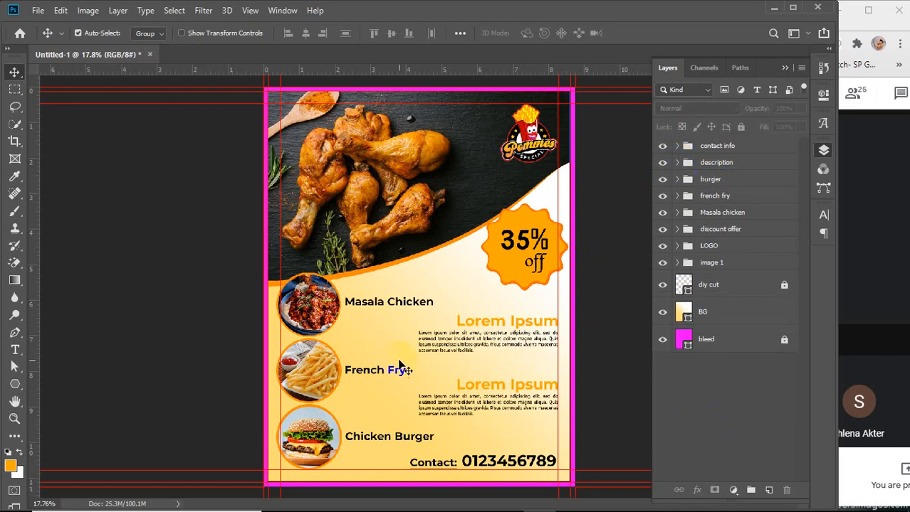
# Toggle the visibility of the image 1, LOGO and discount offer groups to see what each contains
pyautogui.scroll(-1, 402, 345)
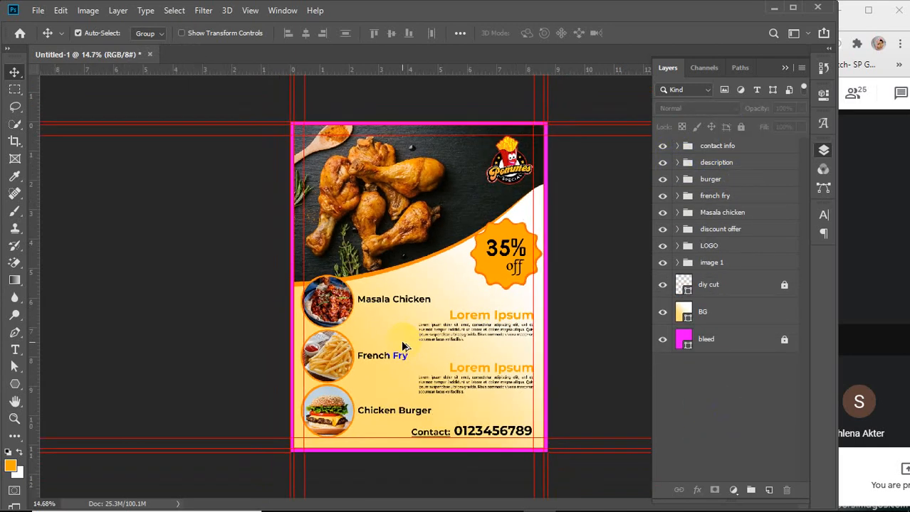
pyautogui.click(735, 149)
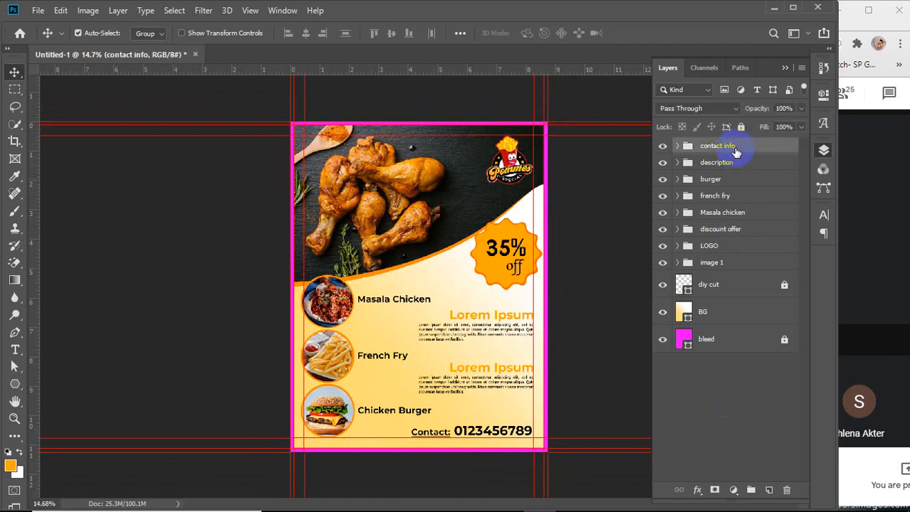
pyautogui.keyDown('shift'); pyautogui.click(739, 264); pyautogui.keyUp('shift')
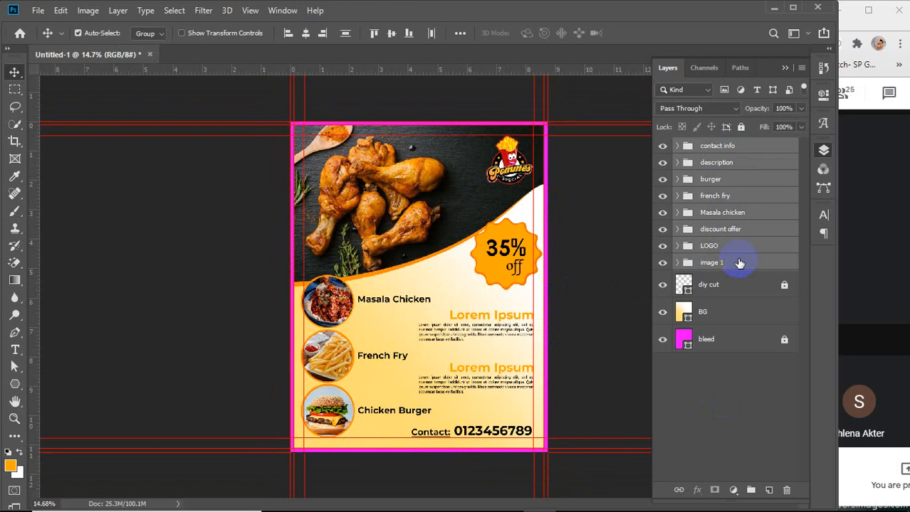
pyautogui.click(739, 263)
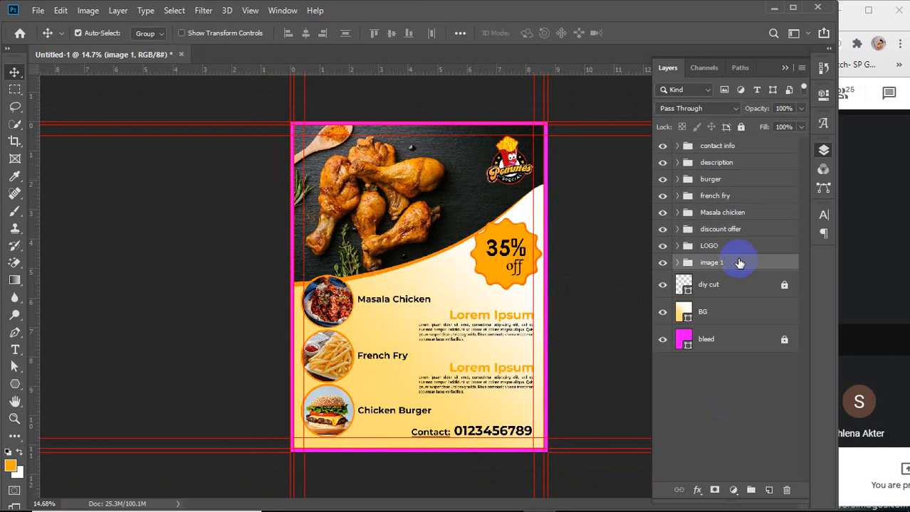
pyautogui.click(662, 263)
pyautogui.click(662, 263)
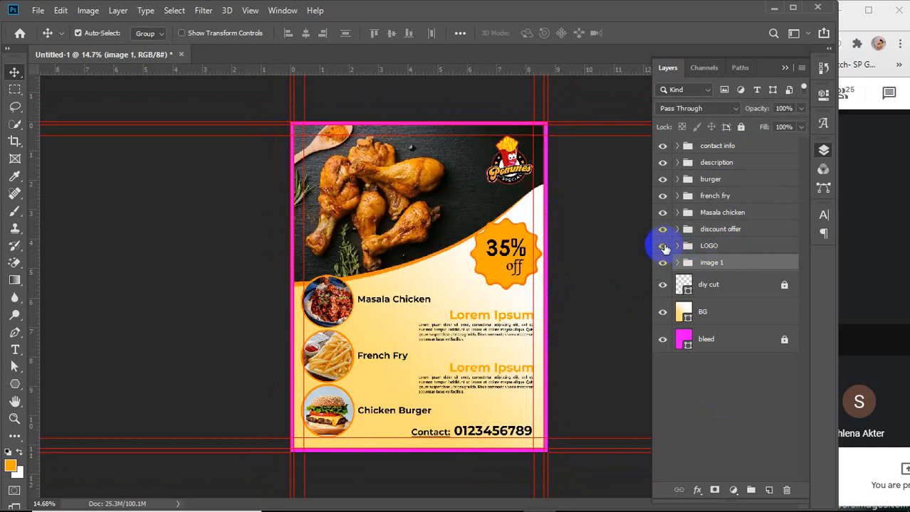
pyautogui.click(662, 246)
pyautogui.click(663, 246)
pyautogui.click(662, 229)
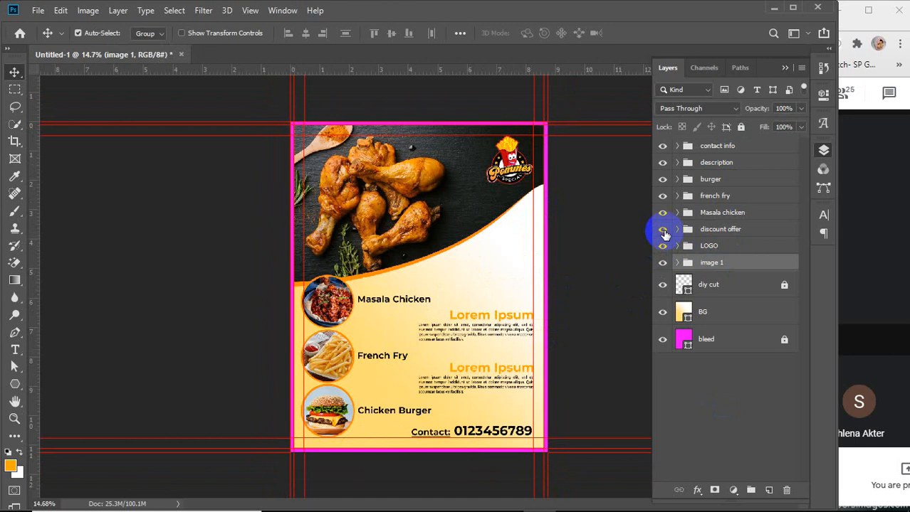
pyautogui.click(663, 229)
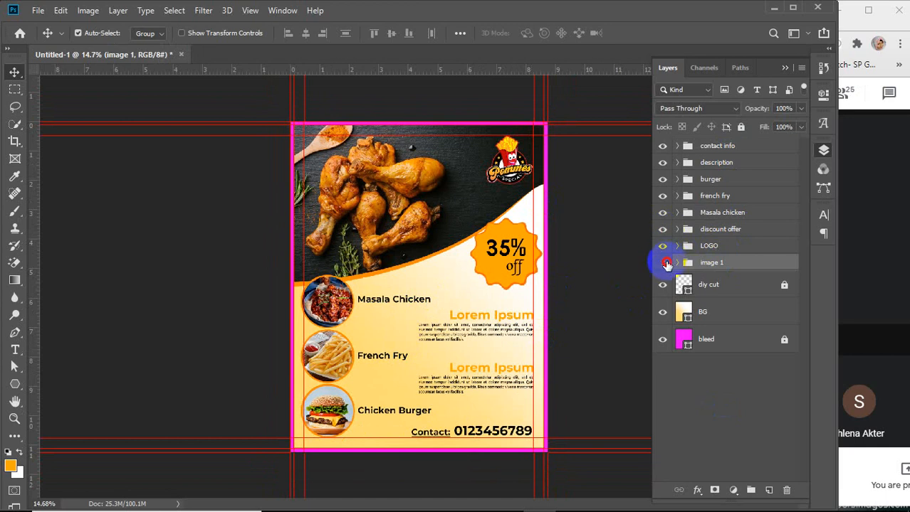
pyautogui.click(663, 263)
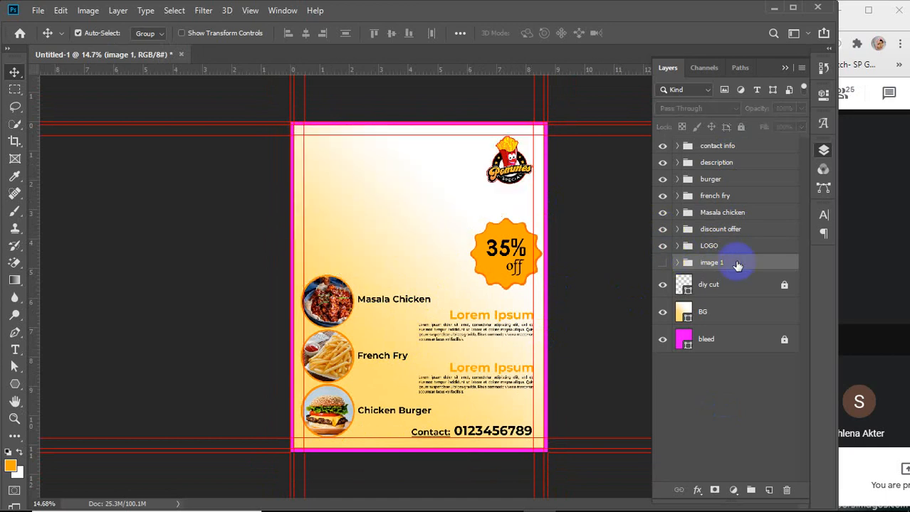
pyautogui.click(661, 262)
# Group the discount offer, LOGO and image 1 groups together and name the new group header
pyautogui.keyDown('shift'); pyautogui.click(729, 237); pyautogui.keyUp('shift')
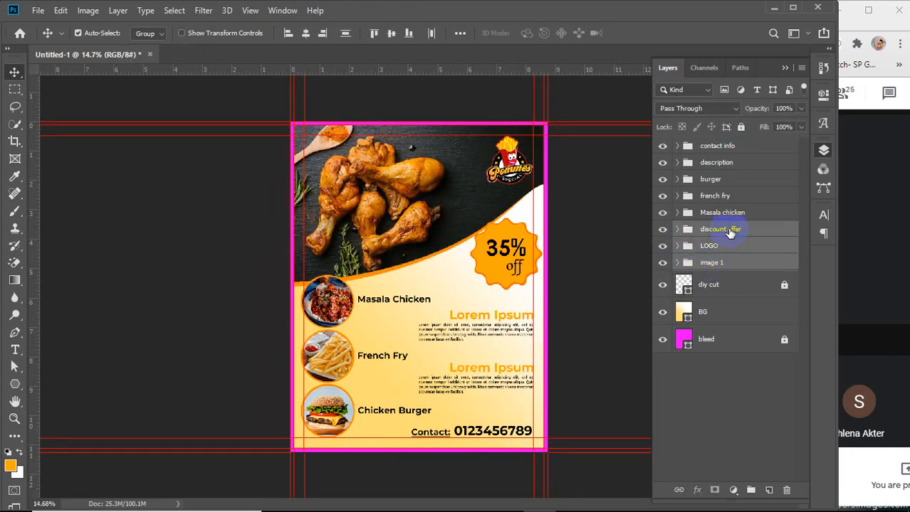
pyautogui.hotkey('ctrl', 'g')
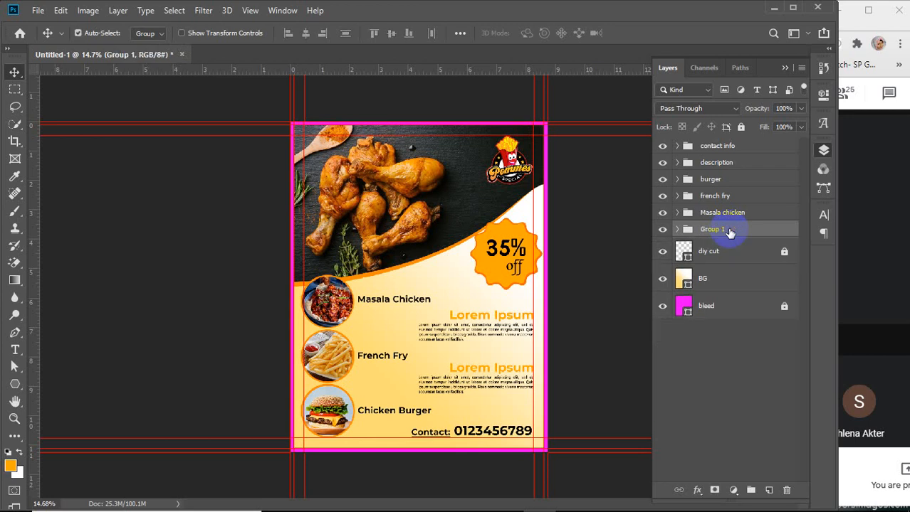
pyautogui.doubleClick(714, 229)
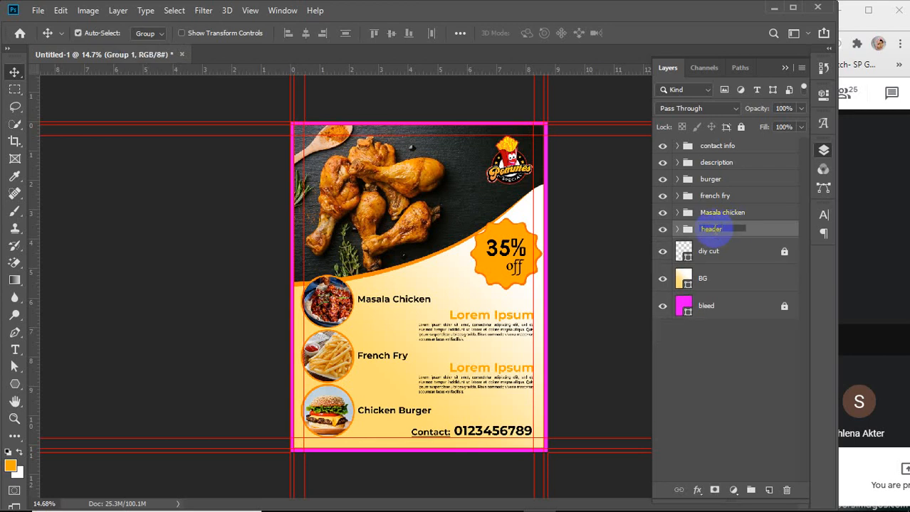
pyautogui.write('header')
pyautogui.press('Return')
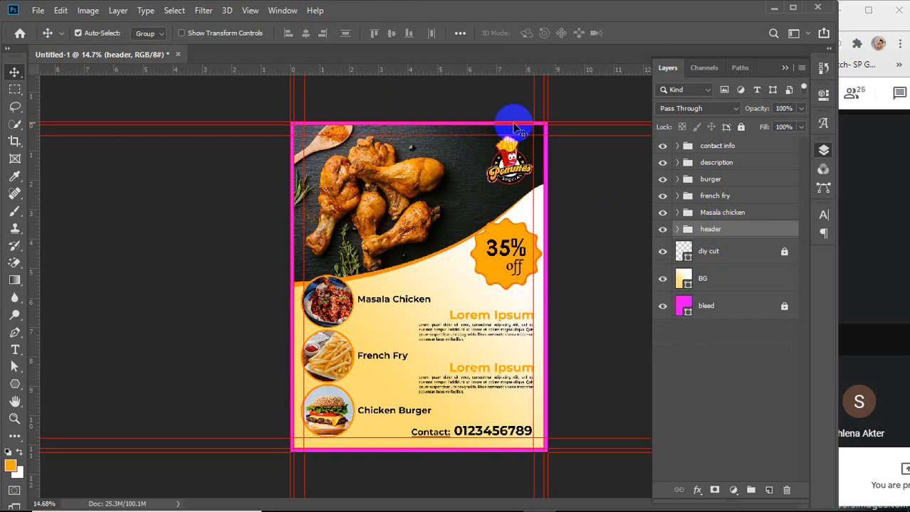
# Group the burger, french fry and Masala chicken groups and name the new group food item
pyautogui.click(733, 213)
pyautogui.keyDown('shift'); pyautogui.click(711, 180); pyautogui.keyUp('shift')
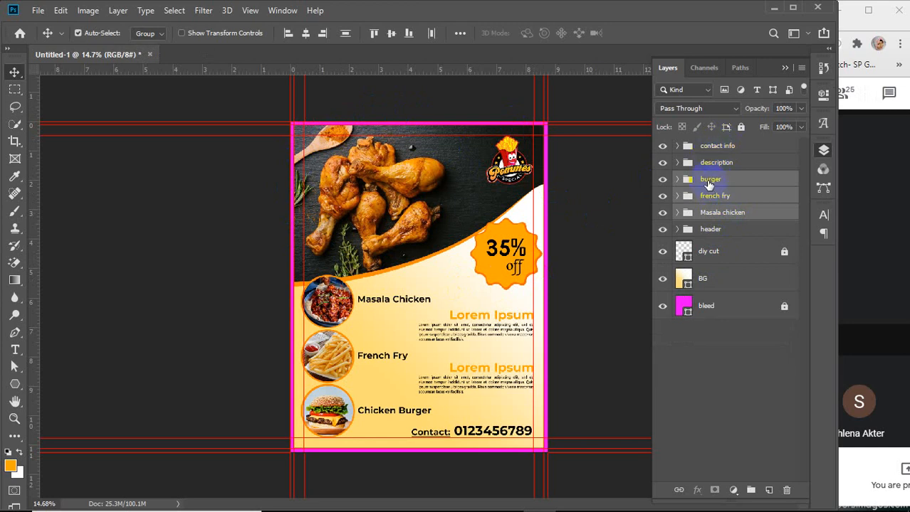
pyautogui.hotkey('ctrl', 'g')
pyautogui.doubleClick(710, 179)
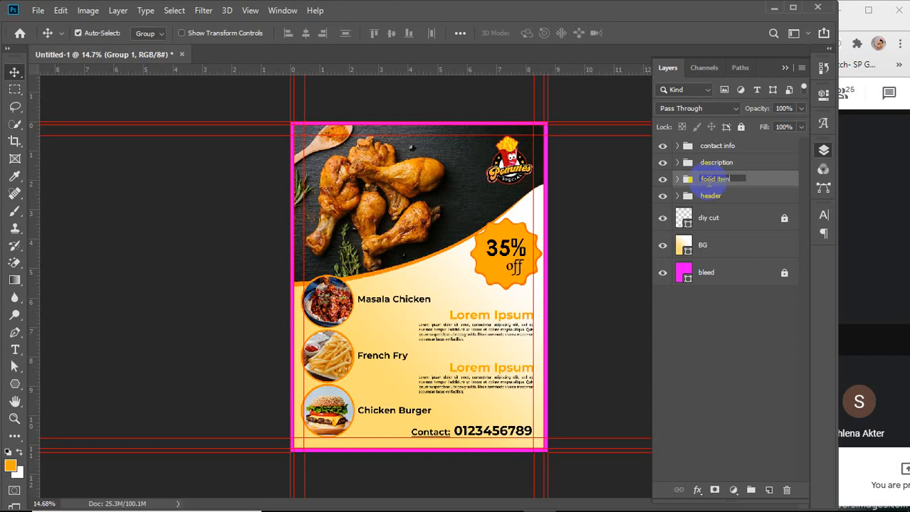
pyautogui.write('food item')
# Group the contact info and description groups and name the new group details
pyautogui.click(715, 146)
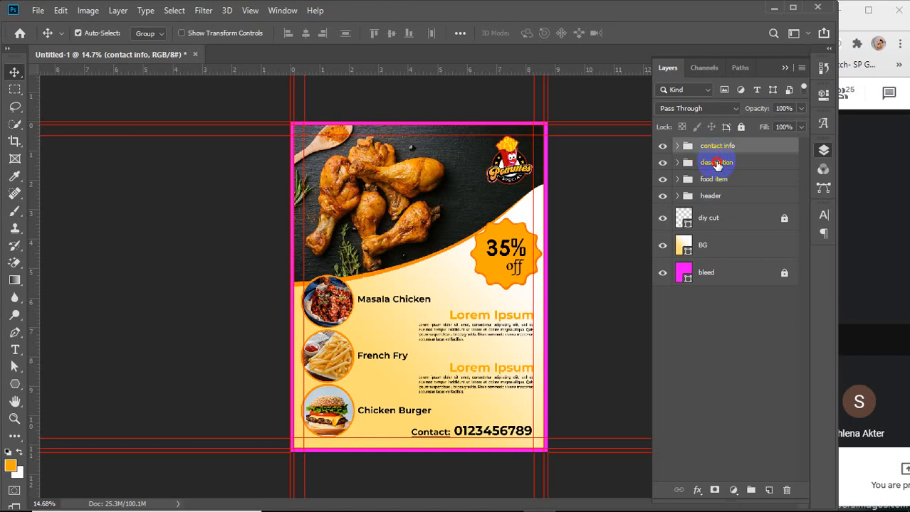
pyautogui.keyDown('ctrl'); pyautogui.click(716, 163); pyautogui.keyUp('ctrl')
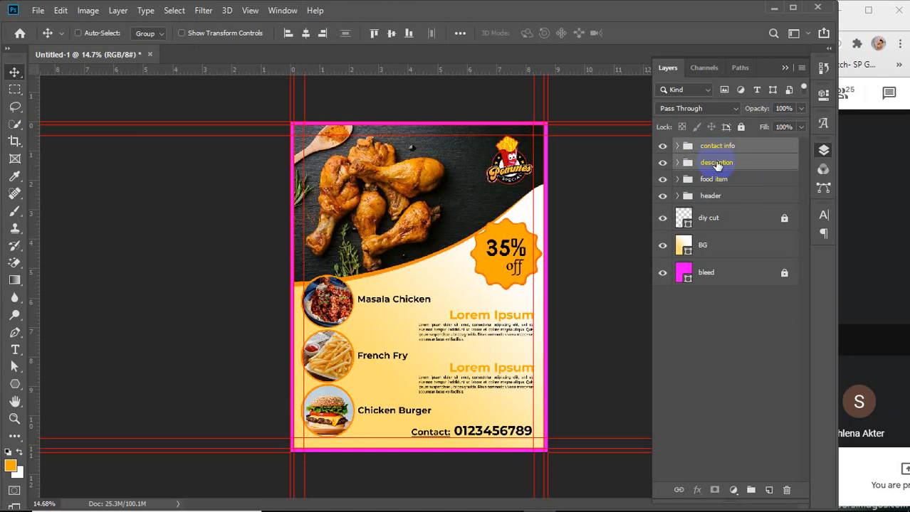
pyautogui.hotkey('ctrl', 'g')
pyautogui.doubleClick(712, 147)
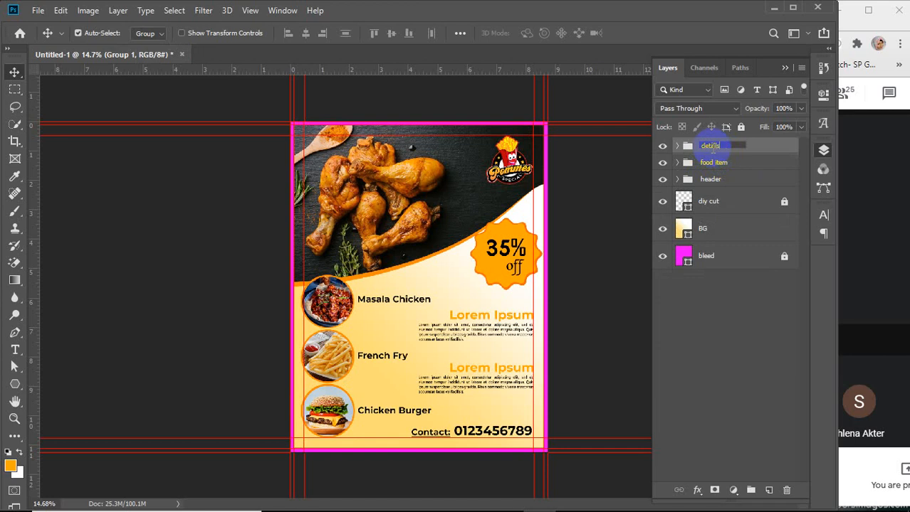
pyautogui.write('details')
pyautogui.press('Return')
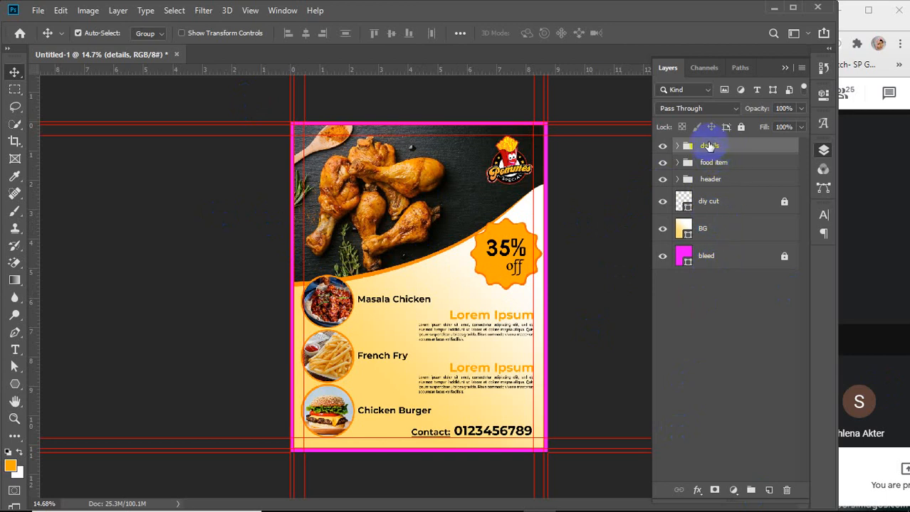
# Open the header group and toggle its subgroups' visibility to check their contents
pyautogui.click(724, 183)
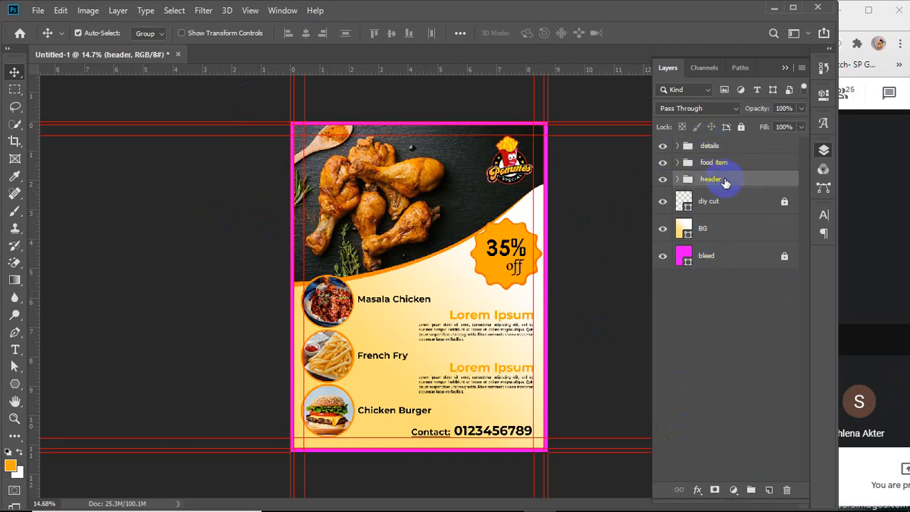
pyautogui.moveTo(723, 183)
pyautogui.mouseDown()
pyautogui.moveTo(725, 148)
pyautogui.moveTo(705, 137)
pyautogui.moveTo(707, 189)
pyautogui.mouseUp()
pyautogui.click(720, 317)
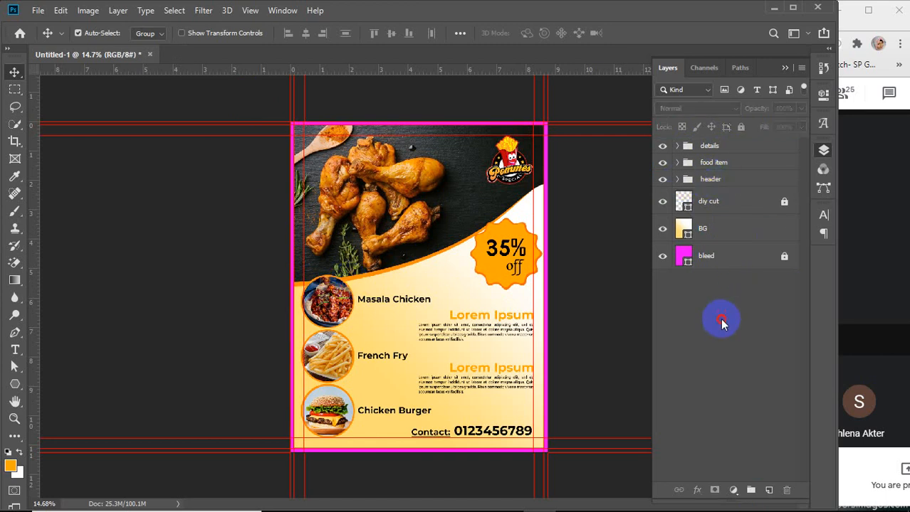
pyautogui.click(676, 181)
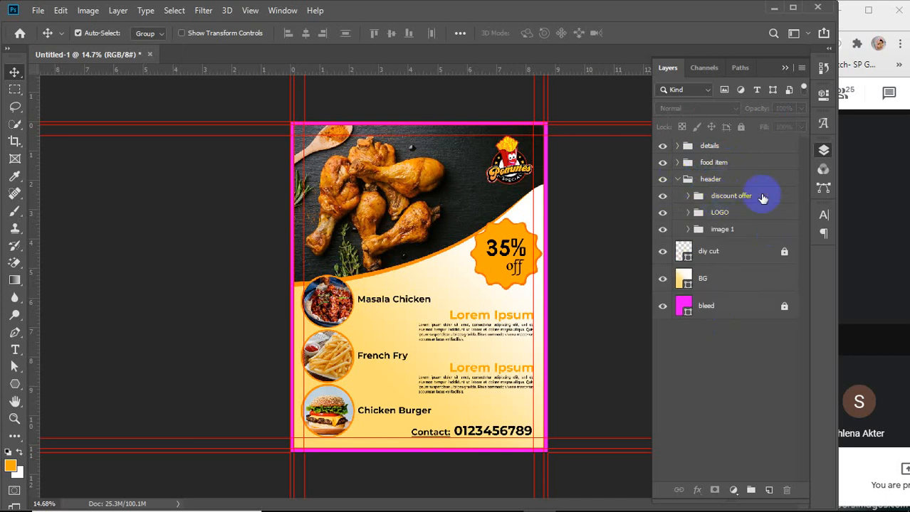
pyautogui.click(662, 229)
pyautogui.click(662, 229)
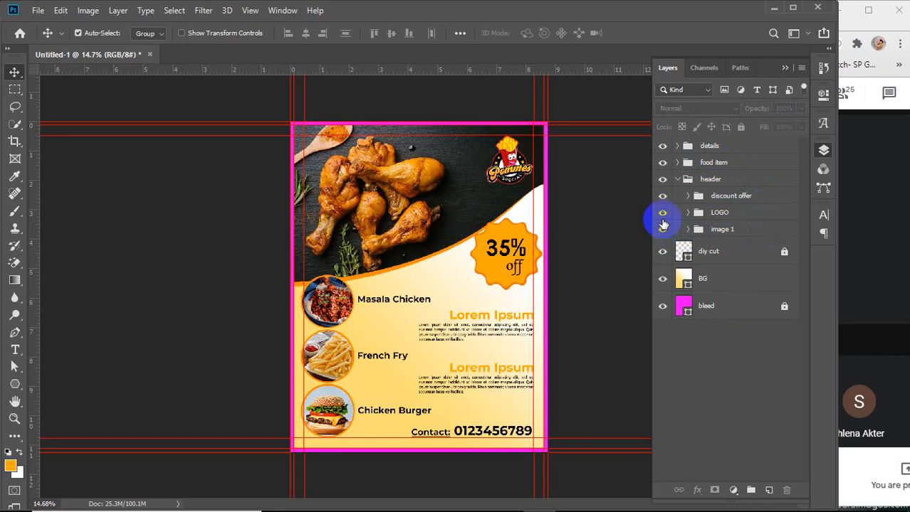
pyautogui.click(663, 213)
pyautogui.click(663, 212)
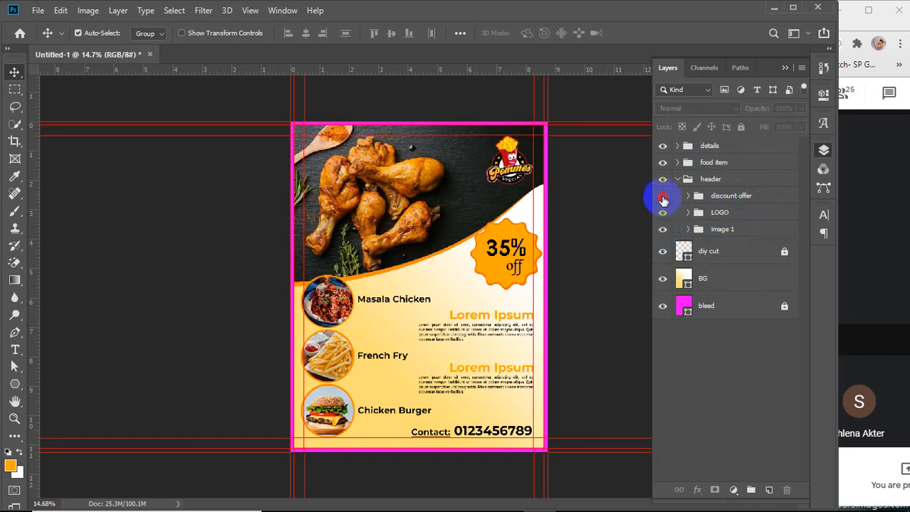
pyautogui.click(661, 196)
pyautogui.click(661, 195)
pyautogui.click(672, 176)
pyautogui.click(676, 178)
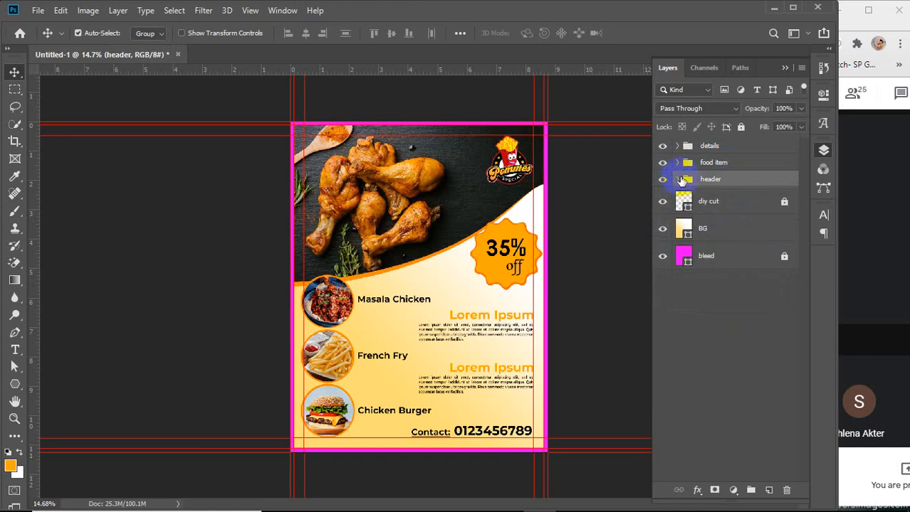
# Open the food item group and toggle the burger, french fry and Masala chicken visibility to check them
pyautogui.click(676, 163)
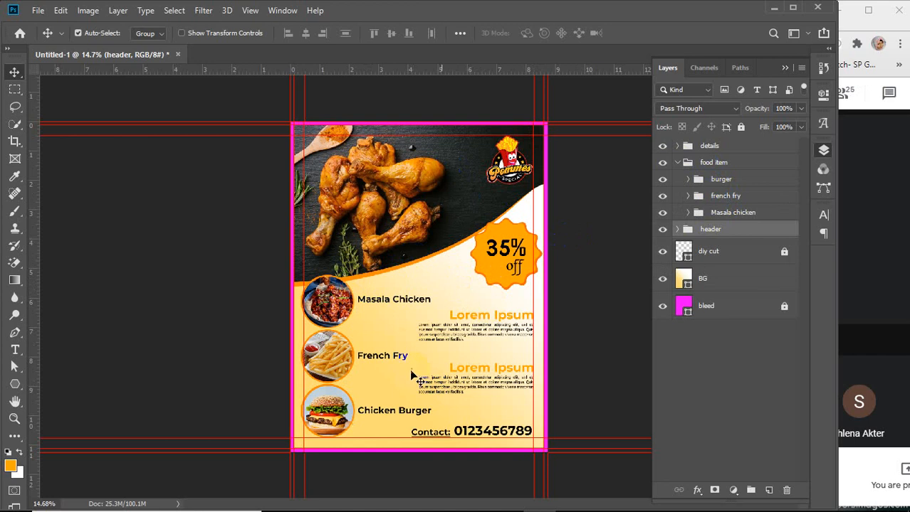
pyautogui.click(662, 181)
pyautogui.click(661, 180)
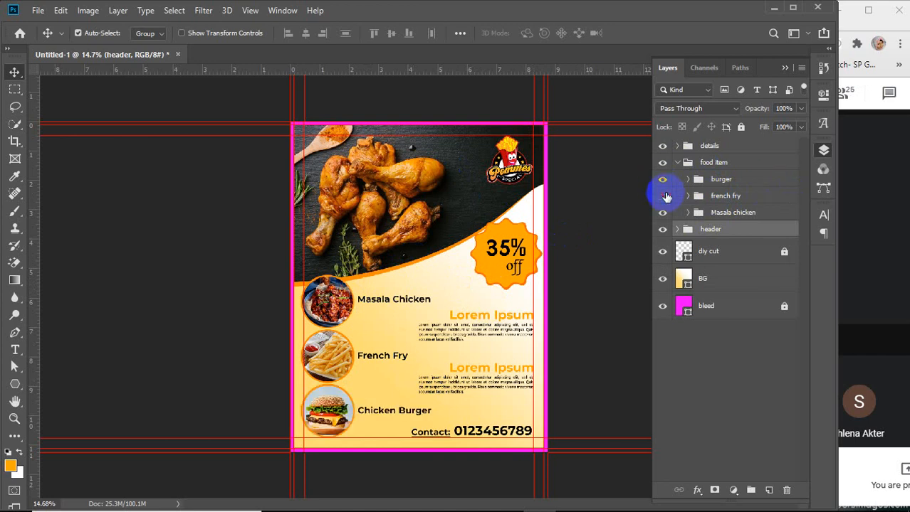
pyautogui.click(662, 195)
pyautogui.click(662, 196)
pyautogui.click(662, 212)
pyautogui.click(663, 215)
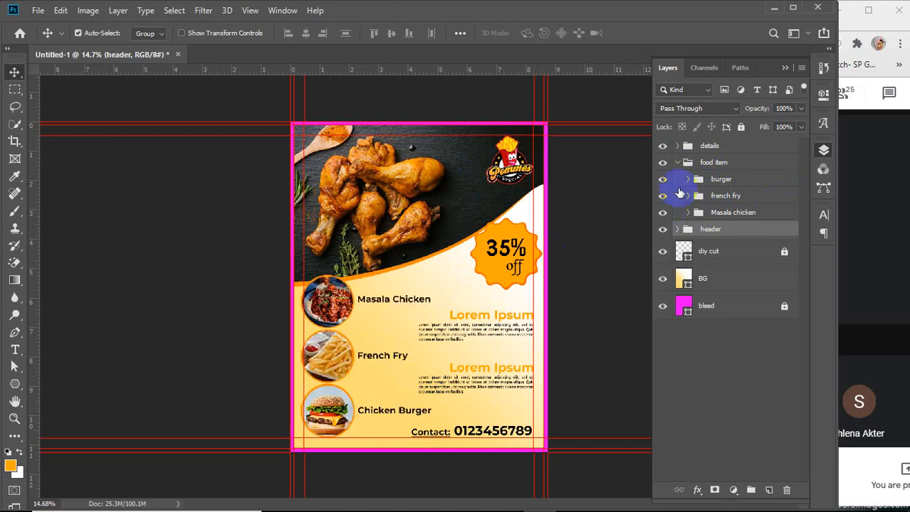
# Collapse the food item group, then expand the details group with its contact info, description, des 1 and des 2 subgroups to inspect them, and collapse them again
pyautogui.click(678, 163)
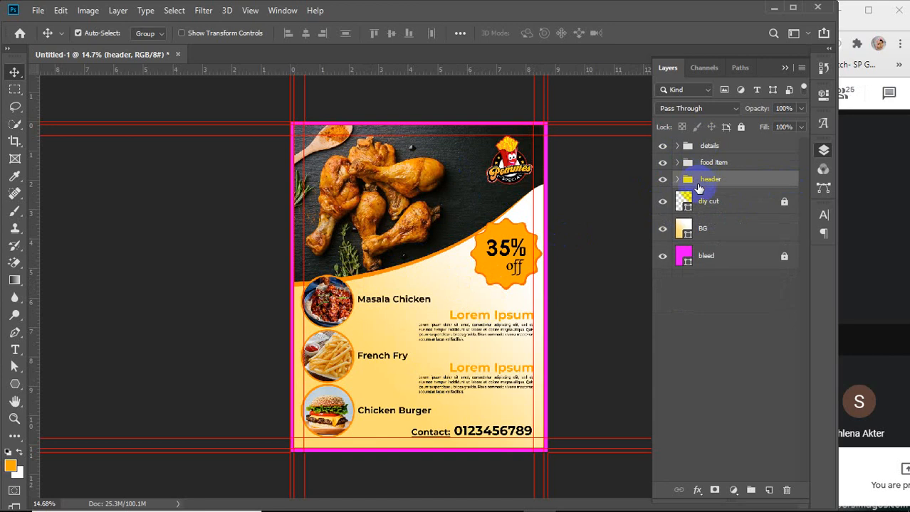
pyautogui.click(699, 180)
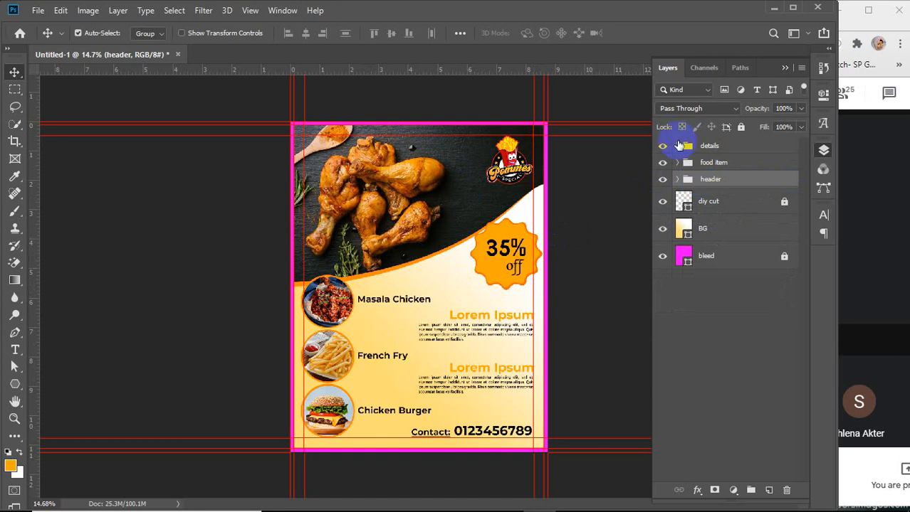
pyautogui.click(675, 146)
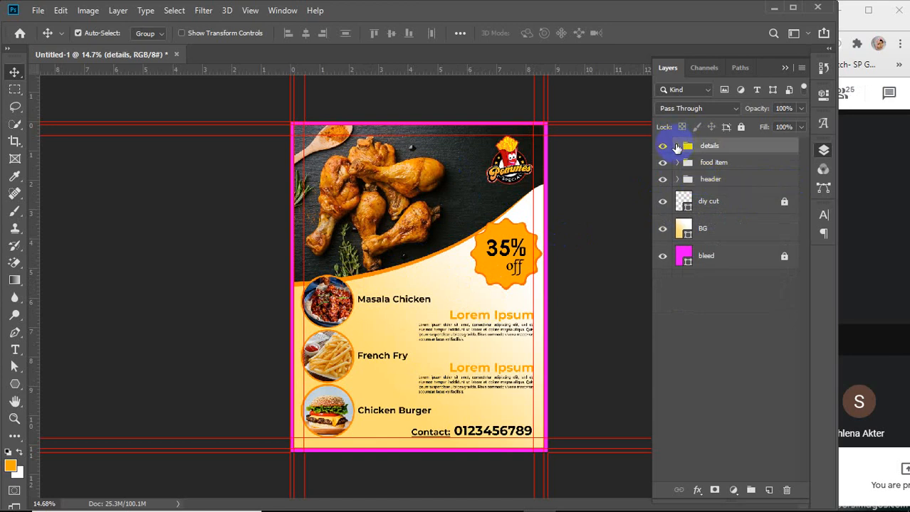
pyautogui.click(676, 145)
pyautogui.click(687, 163)
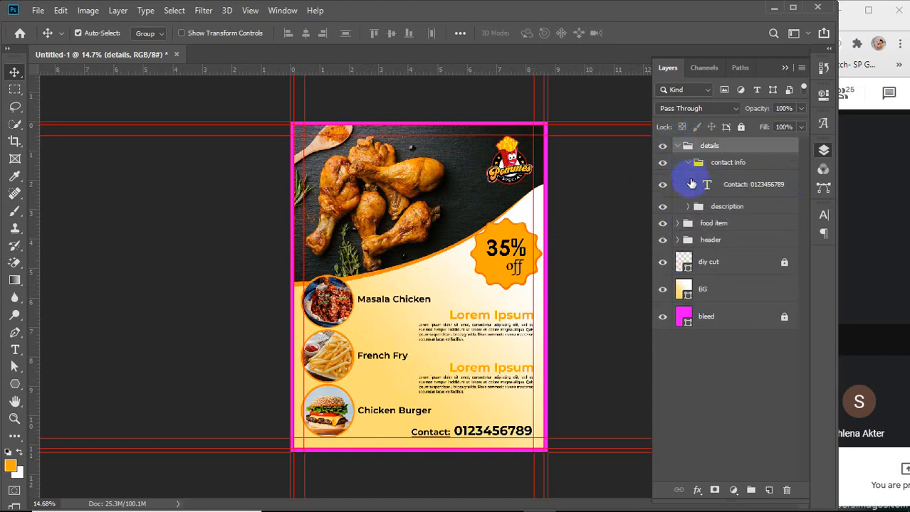
pyautogui.click(688, 206)
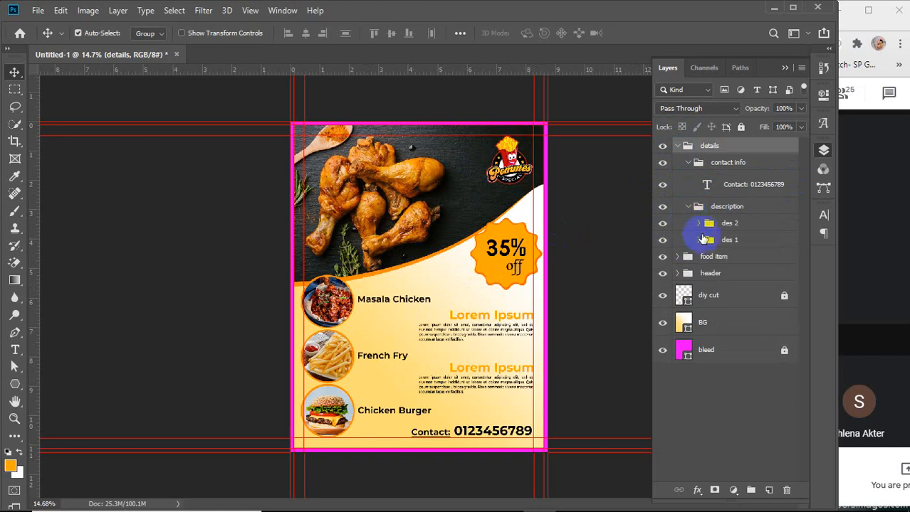
pyautogui.click(698, 224)
pyautogui.click(699, 295)
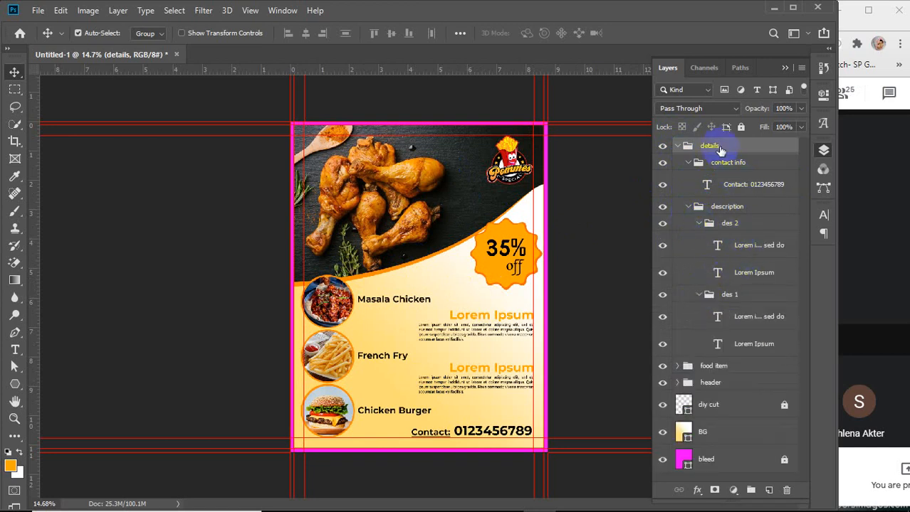
pyautogui.moveTo(741, 400); pyautogui.dragTo(698, 302)
pyautogui.click(698, 300)
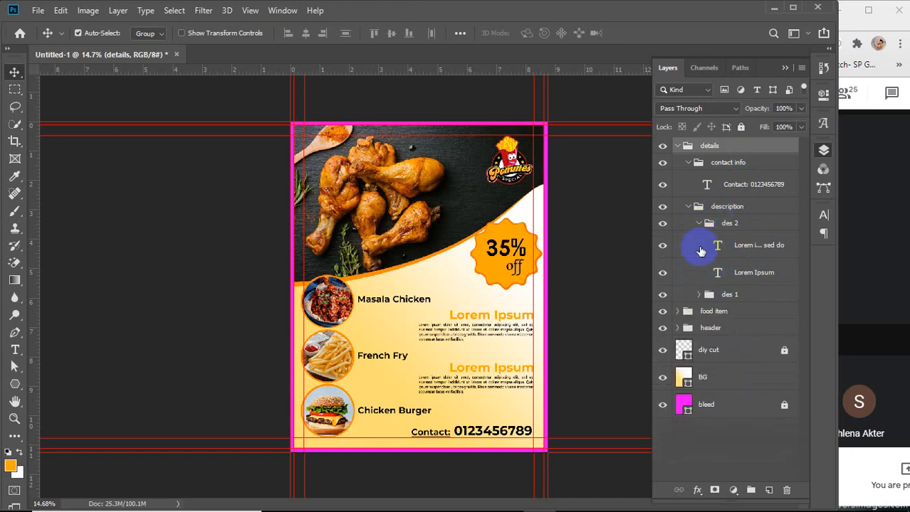
pyautogui.click(699, 224)
pyautogui.click(687, 208)
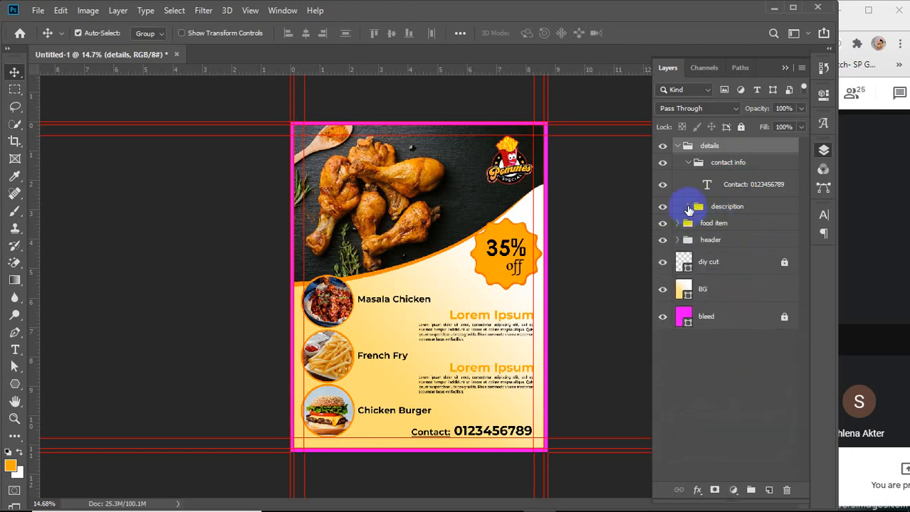
pyautogui.click(687, 163)
pyautogui.click(677, 146)
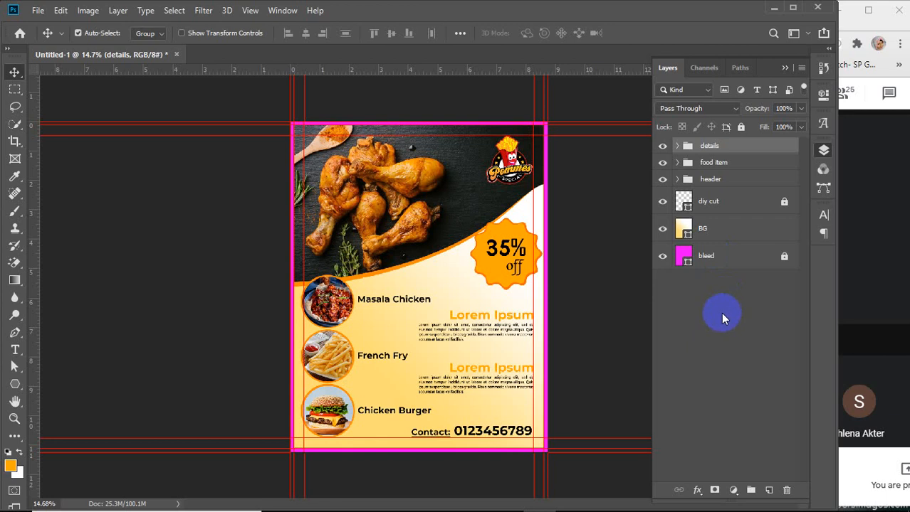
pyautogui.click(662, 256)
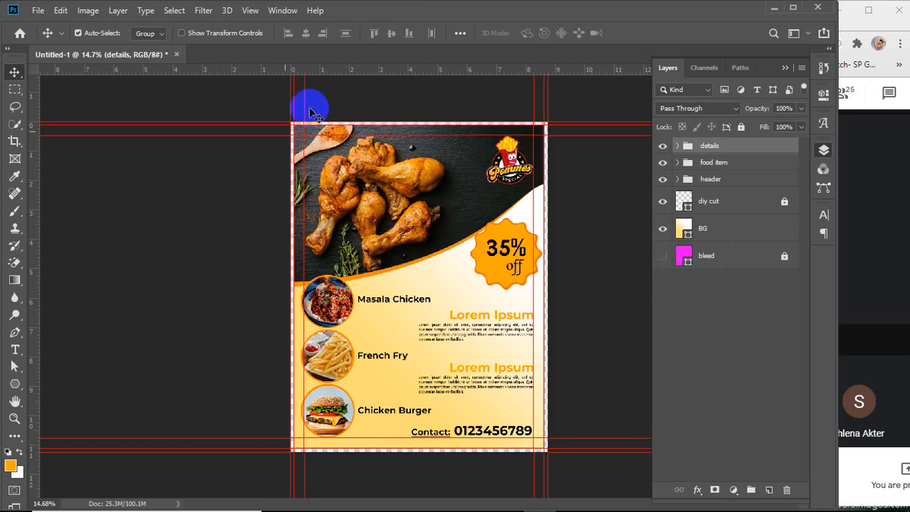
pyautogui.click(37, 10)
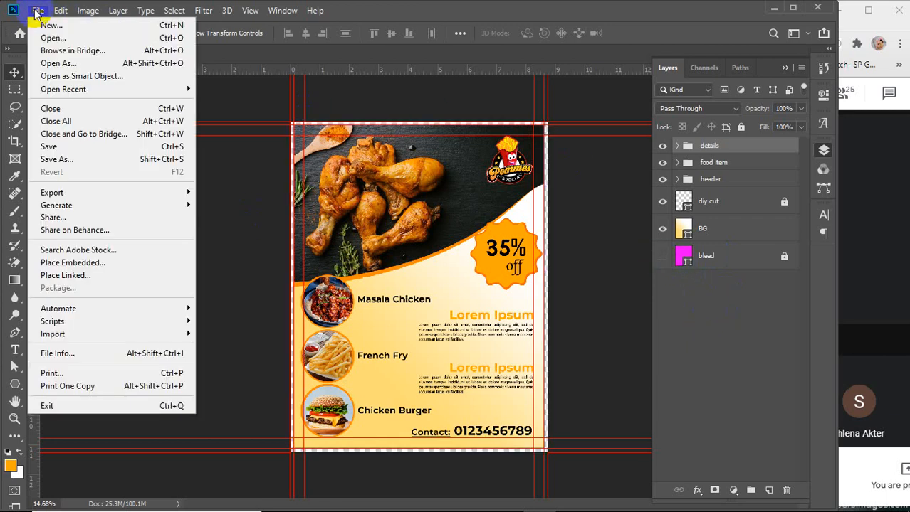
pyautogui.click(261, 194)
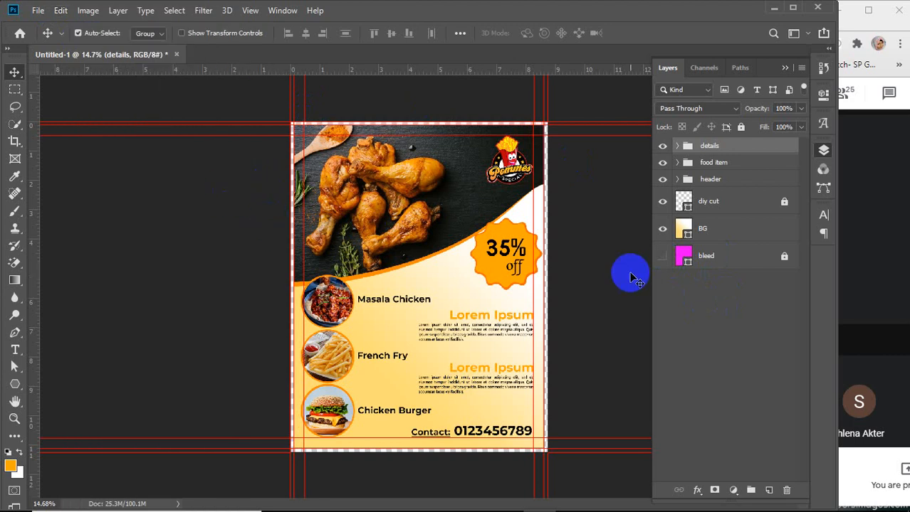
pyautogui.click(661, 256)
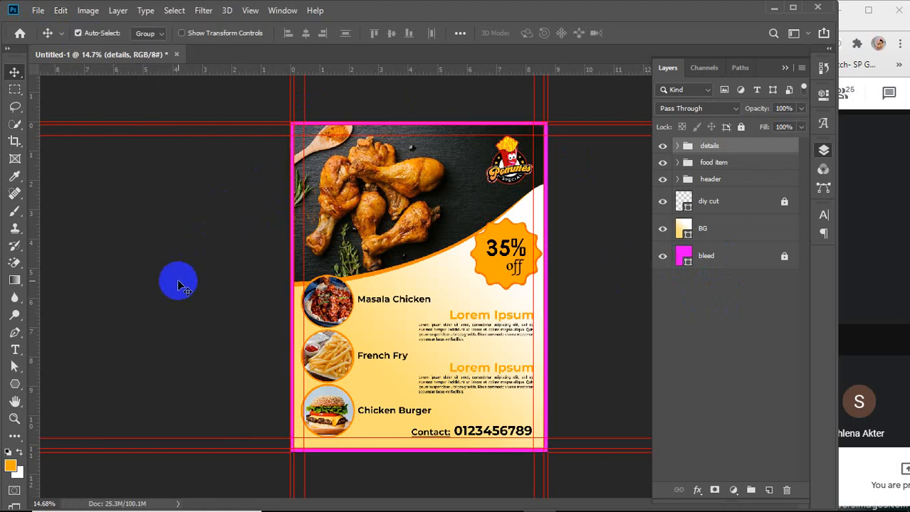
# Save the document as a Photoshop file named food flyer on the Desktop, keeping layers and maximize compatibility
pyautogui.hotkey('ctrl', 's')
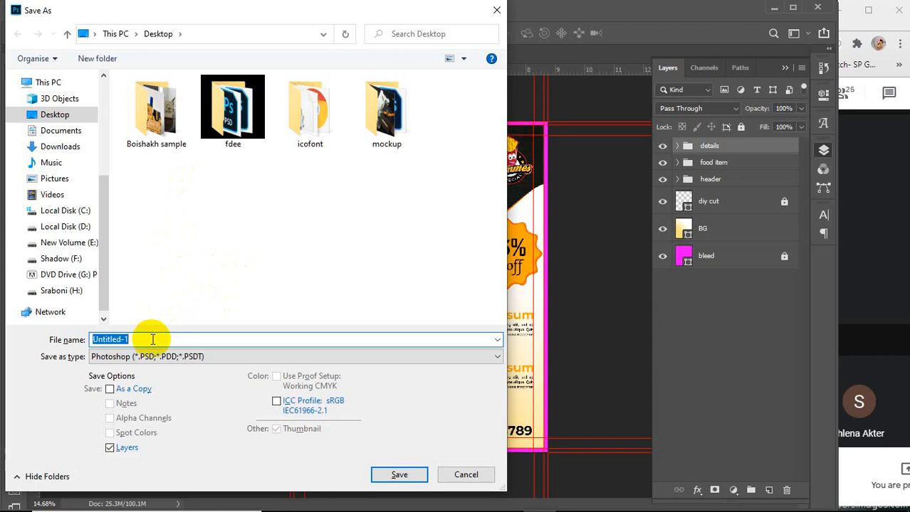
pyautogui.write('f')
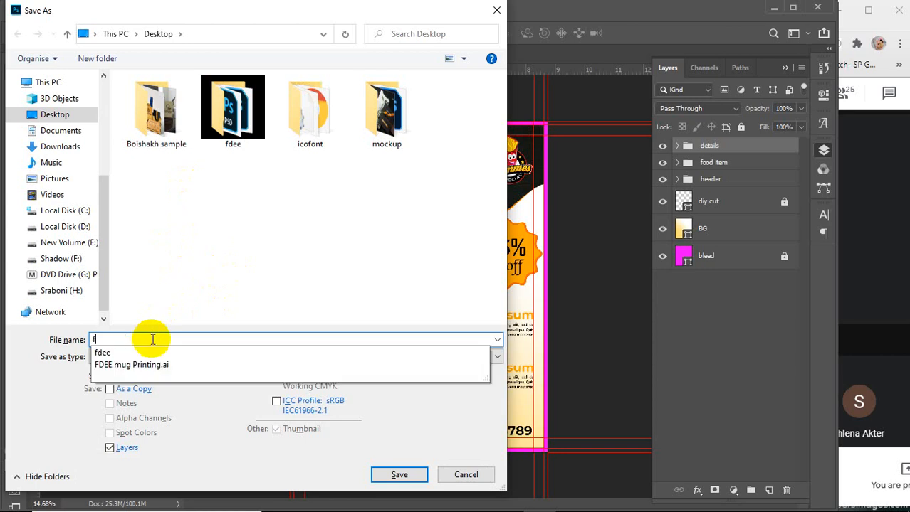
pyautogui.write('ood flyer')
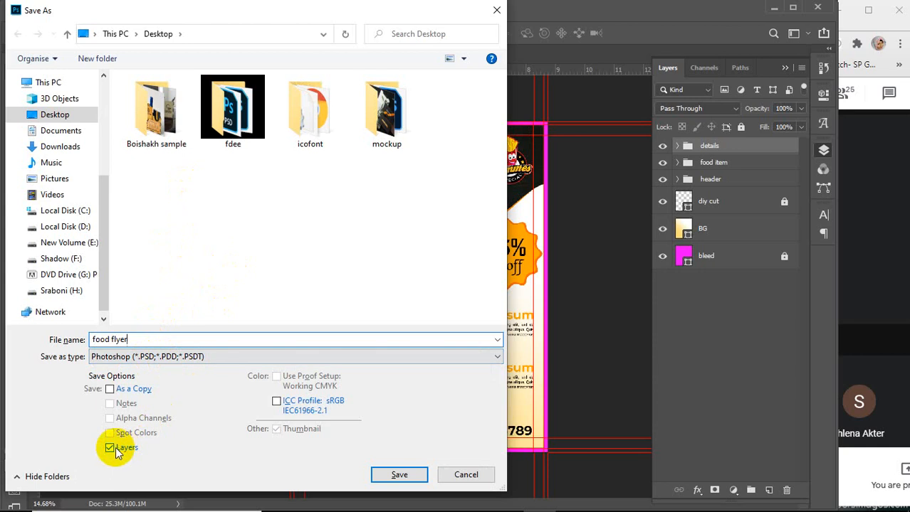
pyautogui.click(390, 473)
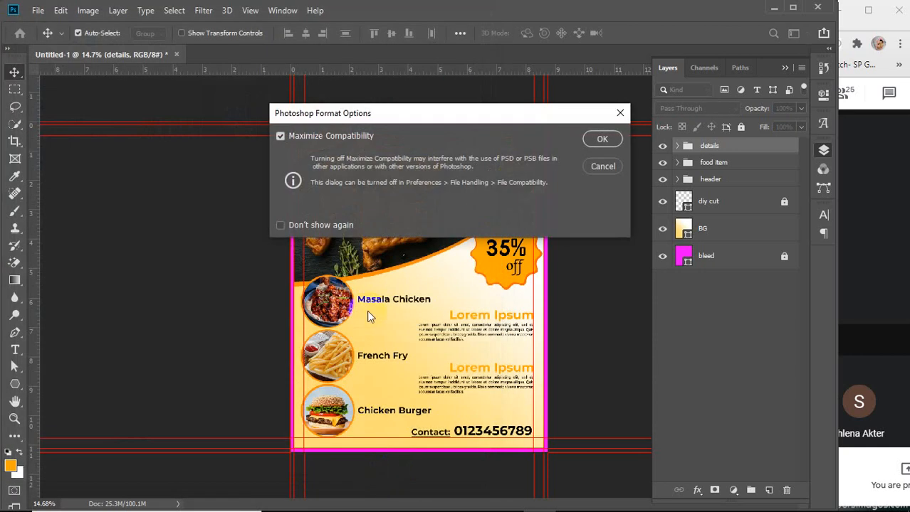
pyautogui.click(602, 139)
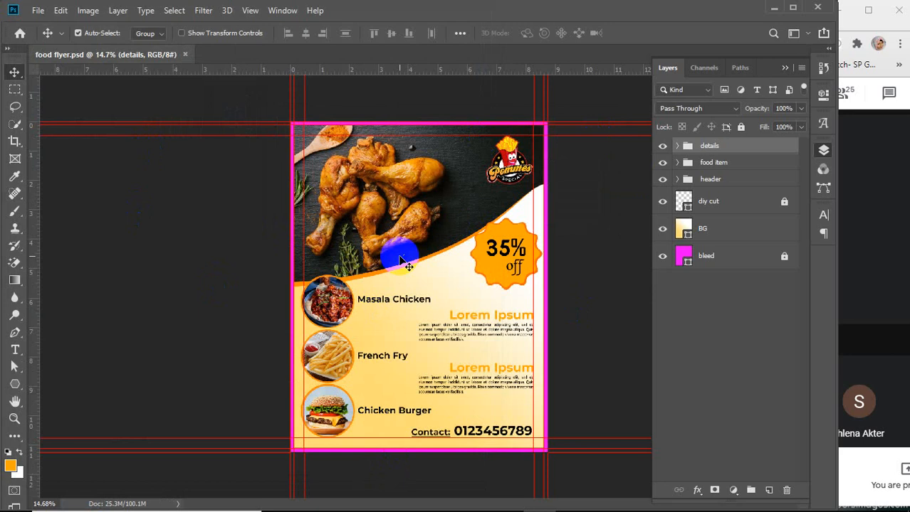
# Hide the bleed layer and save a JPEG copy named food flyer at quality 12, Maximum, Baseline Standard
pyautogui.click(662, 256)
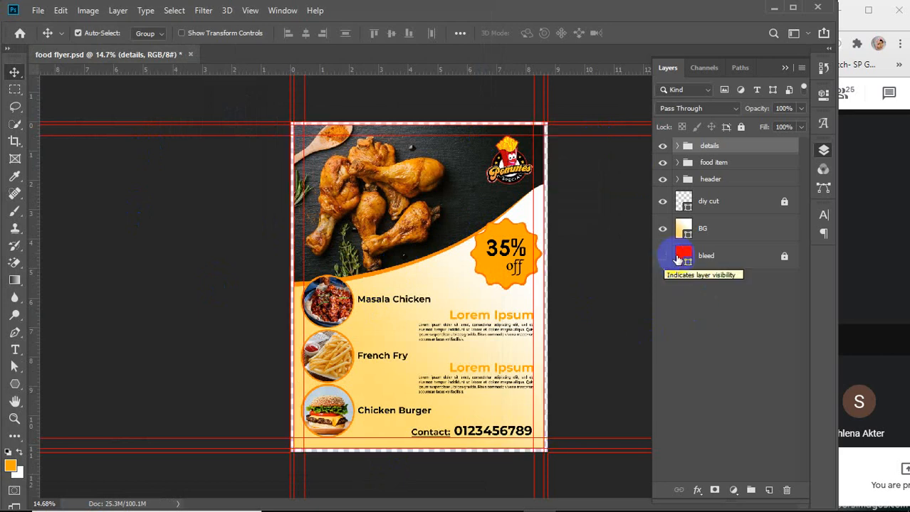
pyautogui.click(37, 10)
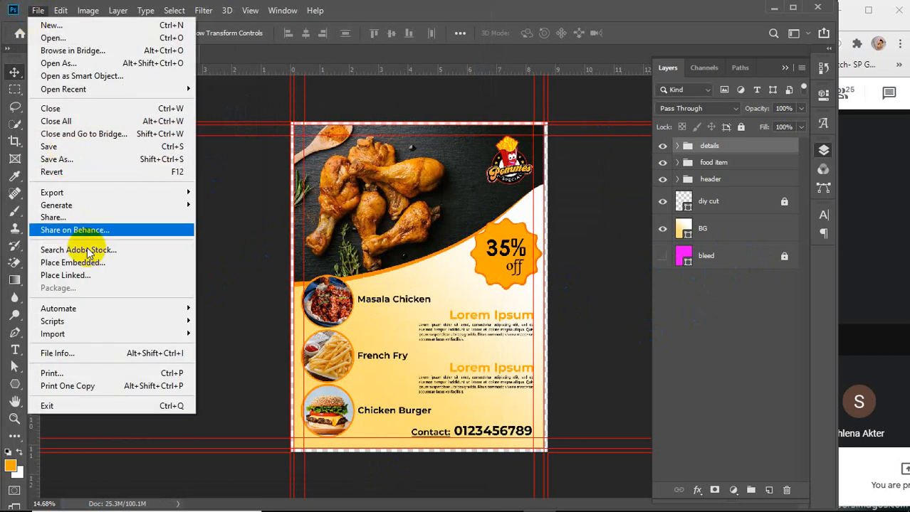
pyautogui.moveTo(65, 197)
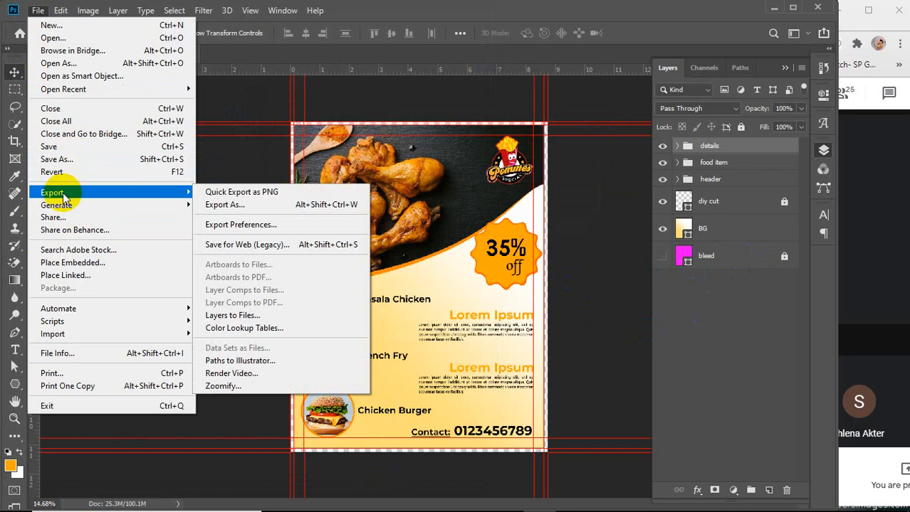
pyautogui.click(72, 160)
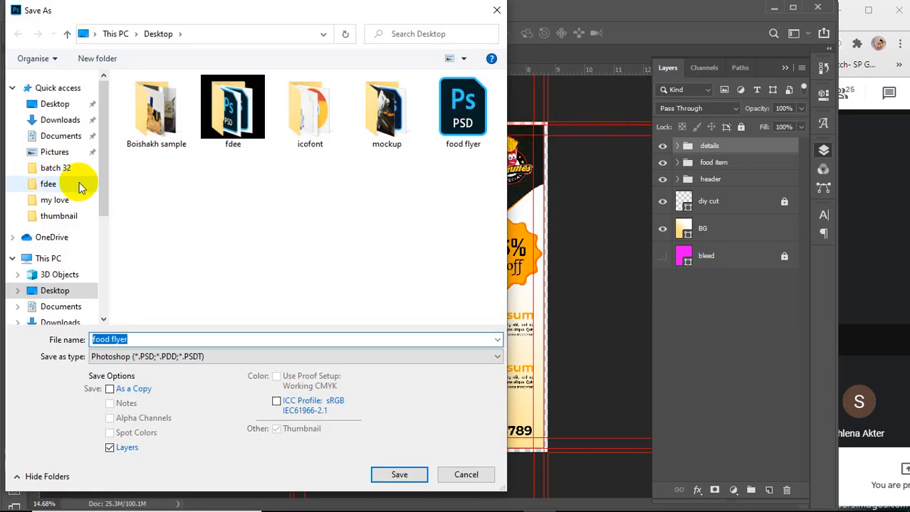
pyautogui.click(171, 356)
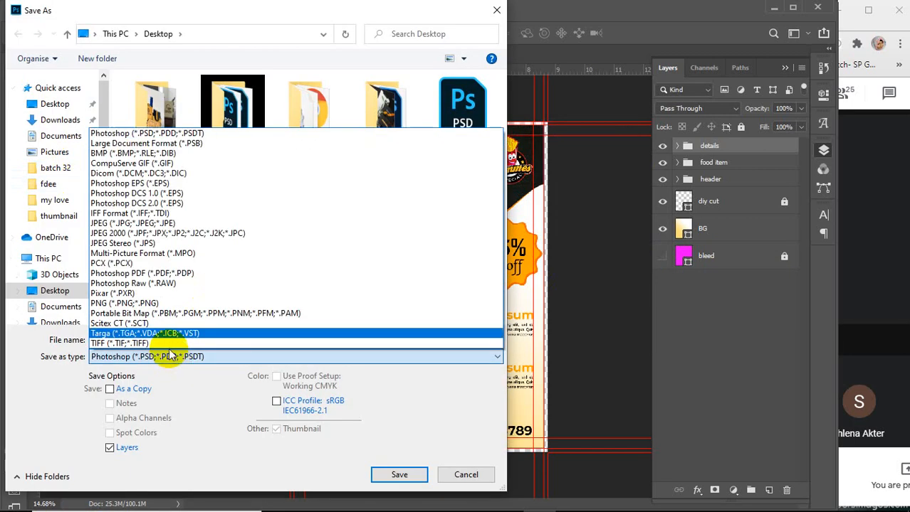
pyautogui.click(156, 223)
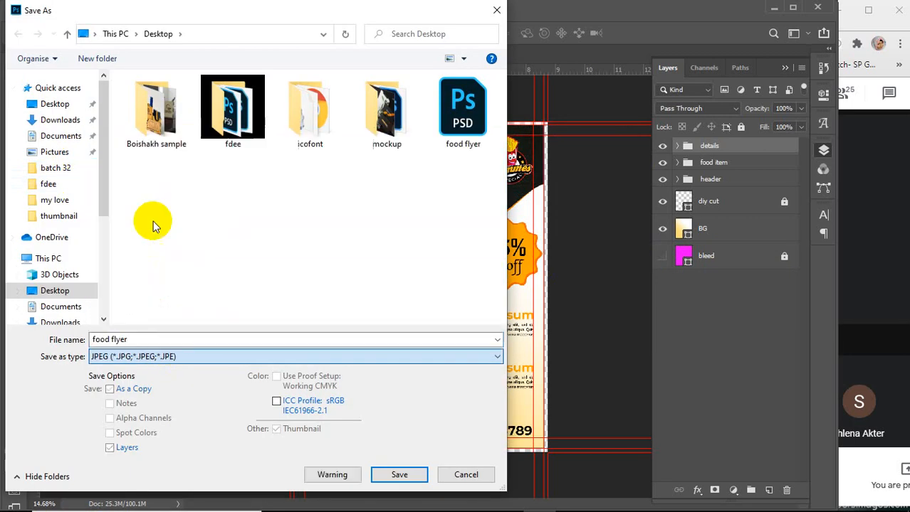
pyautogui.click(400, 474)
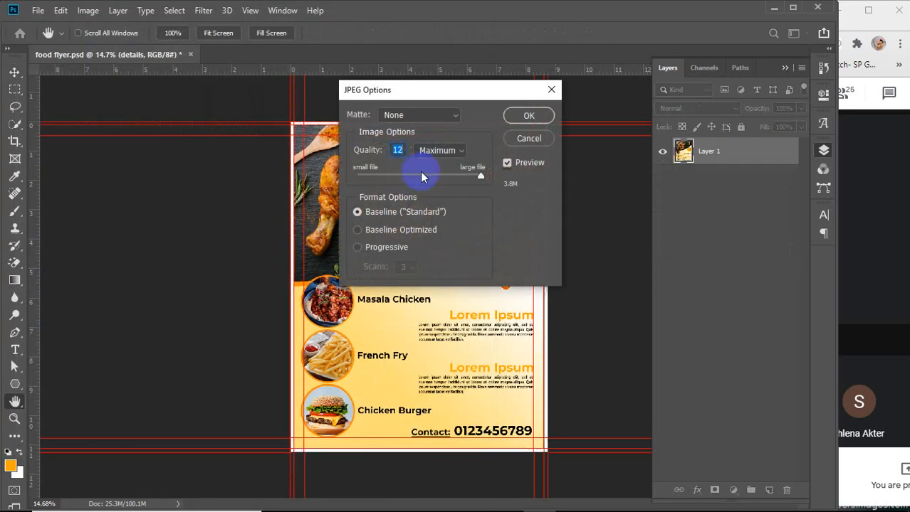
pyautogui.moveTo(481, 179); pyautogui.dragTo(488, 180)
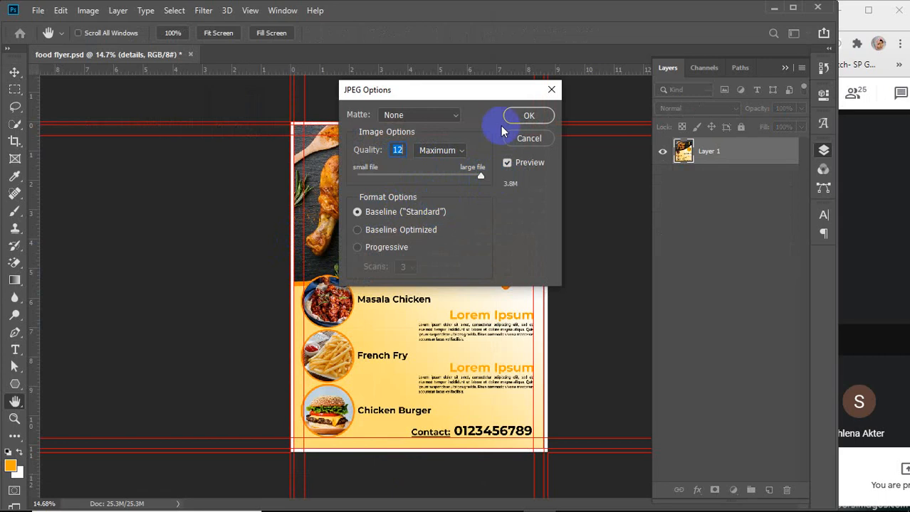
pyautogui.click(525, 117)
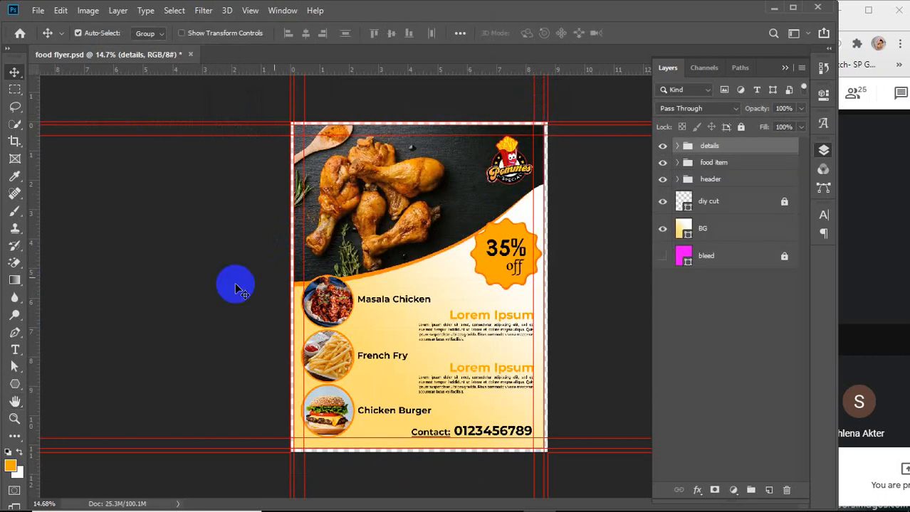
# Close the food flyer document and minimize Photoshop
pyautogui.click(192, 57)
pyautogui.click(415, 202)
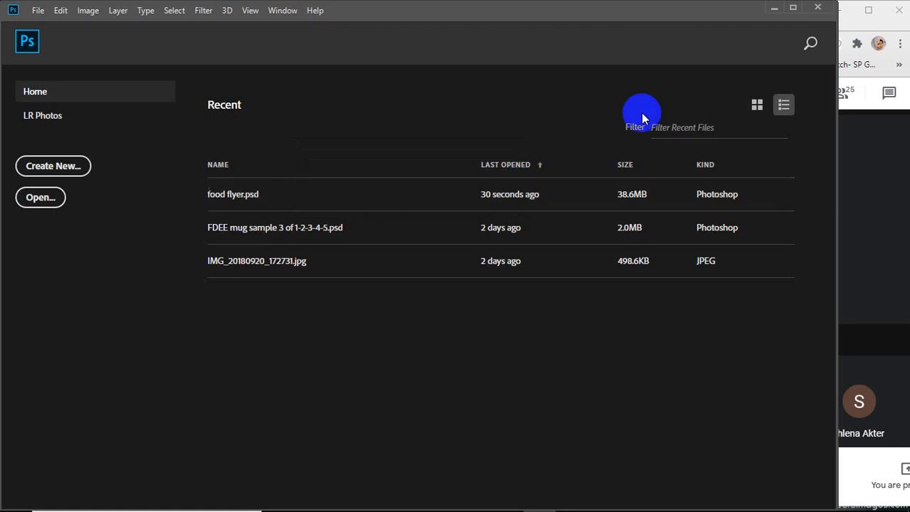
pyautogui.click(770, 20)
# Refresh the desktop and open File Explorer to view the saved food flyer files
pyautogui.rightClick(317, 128)
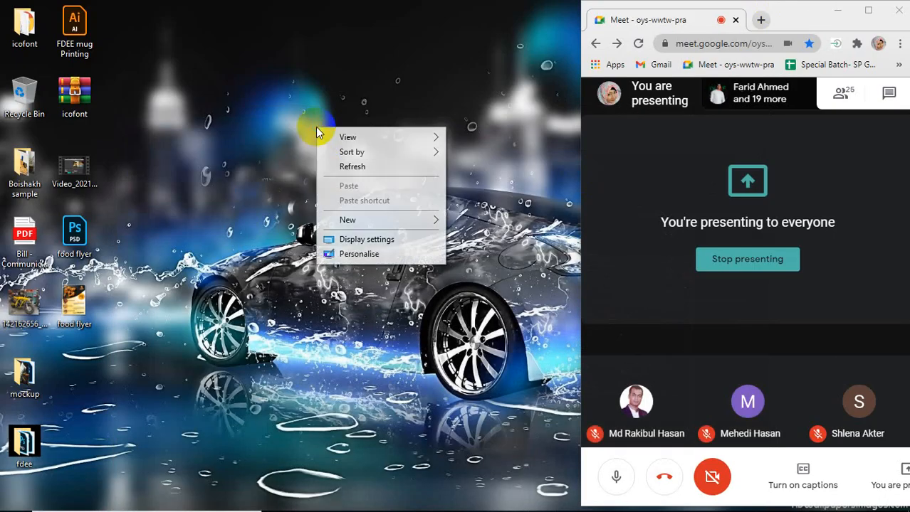
pyautogui.click(349, 168)
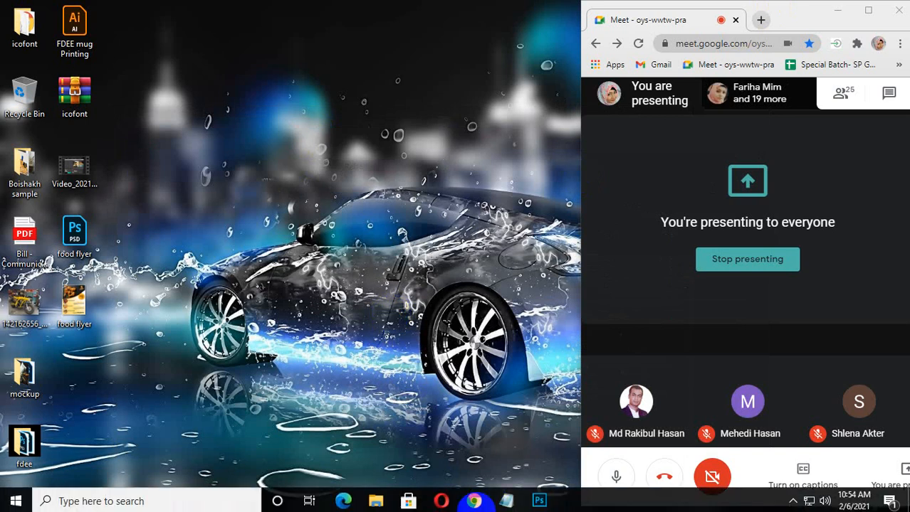
pyautogui.moveTo(471, 502)
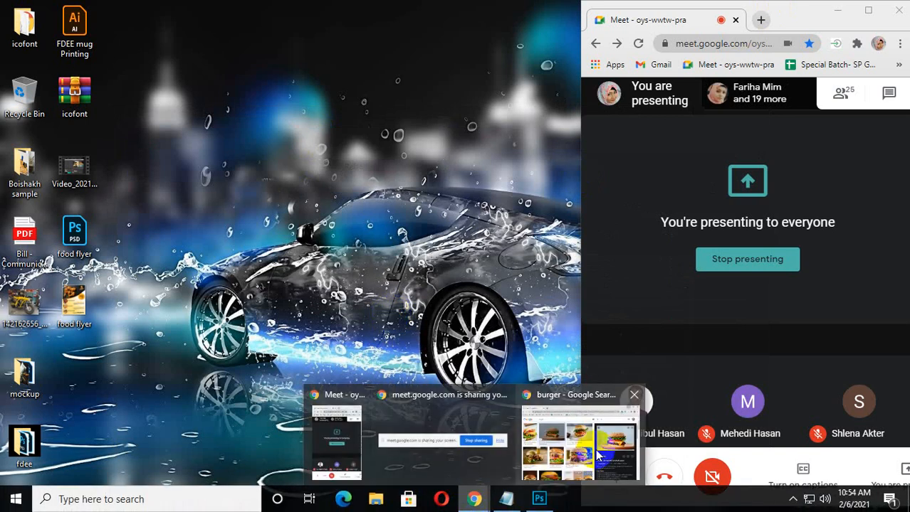
pyautogui.click(578, 431)
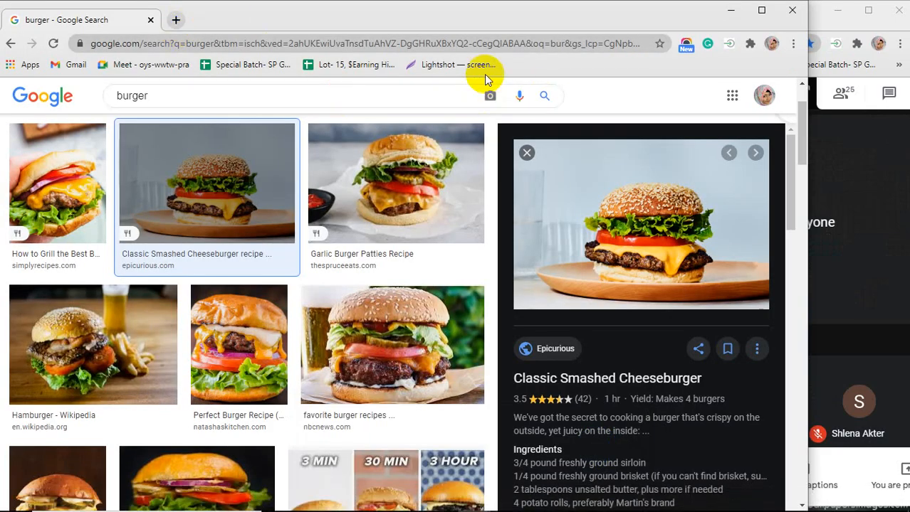
pyautogui.click(728, 10)
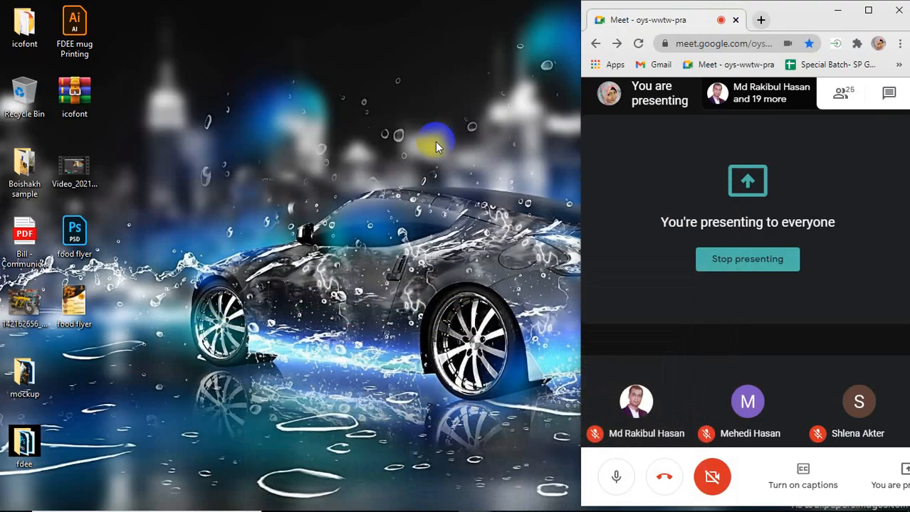
pyautogui.click(370, 501)
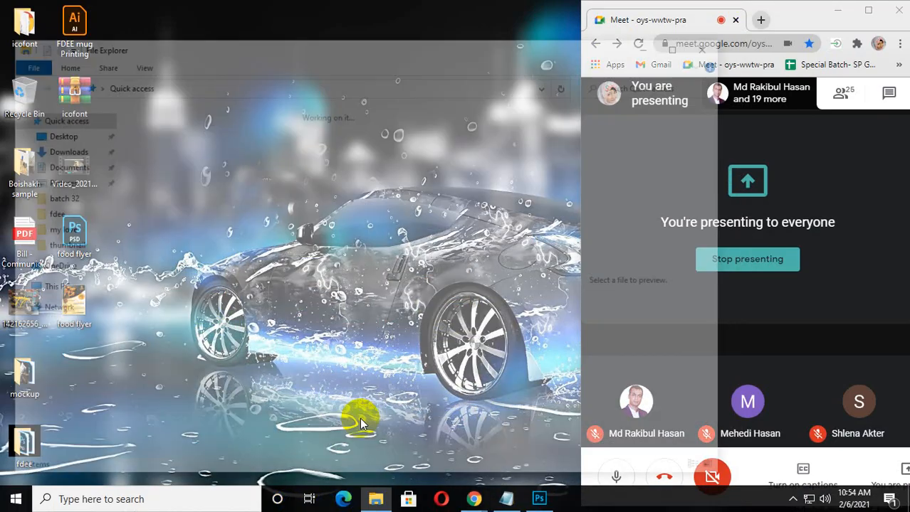
pyautogui.moveTo(310, 37); pyautogui.dragTo(304, 4)
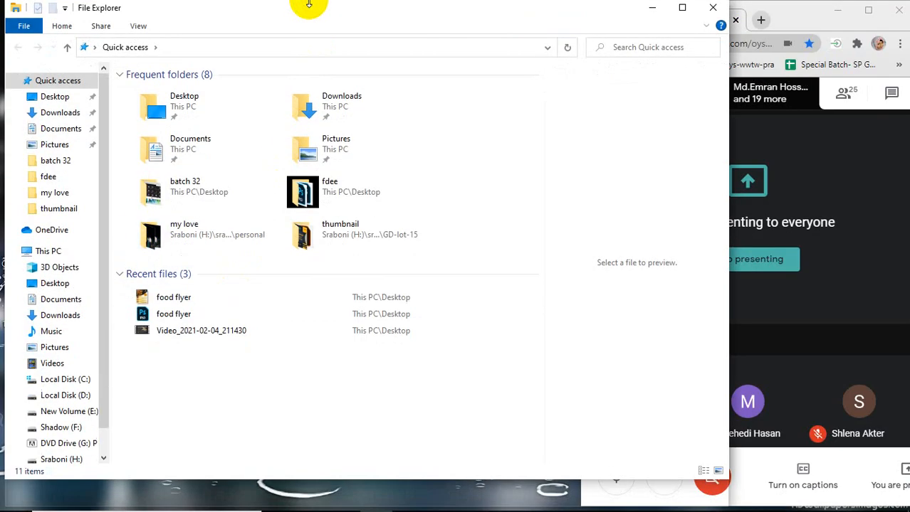
# Open the flyer design 3 mockup PSD from the Flyer-Poster-Brochure Mockup folder on the H drive
pyautogui.click(61, 462)
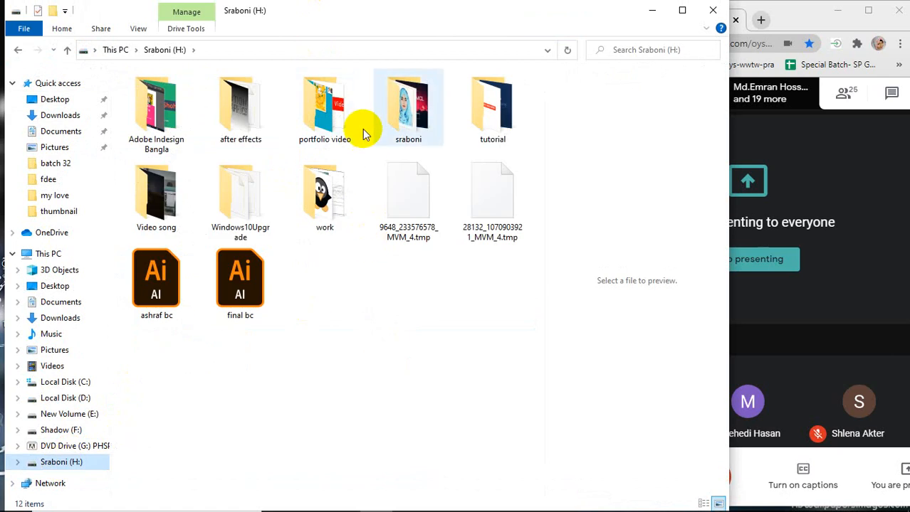
pyautogui.doubleClick(411, 107)
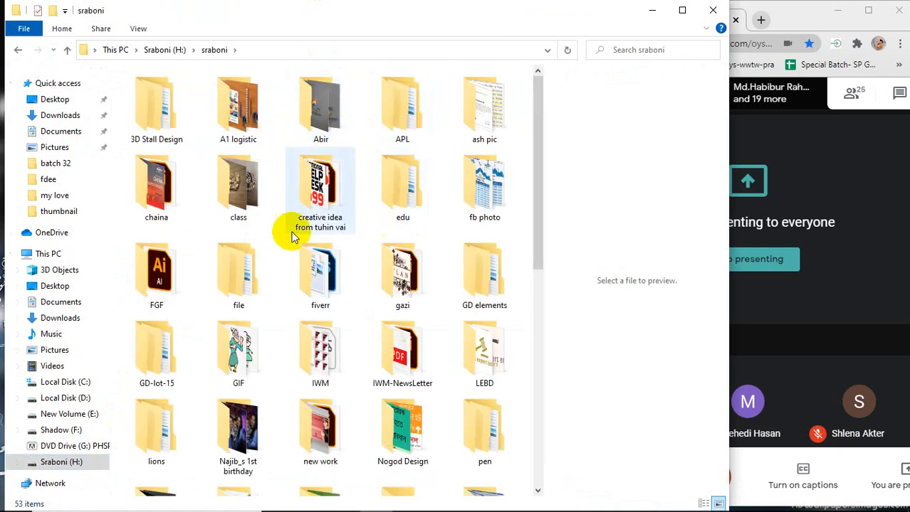
pyautogui.doubleClick(478, 279)
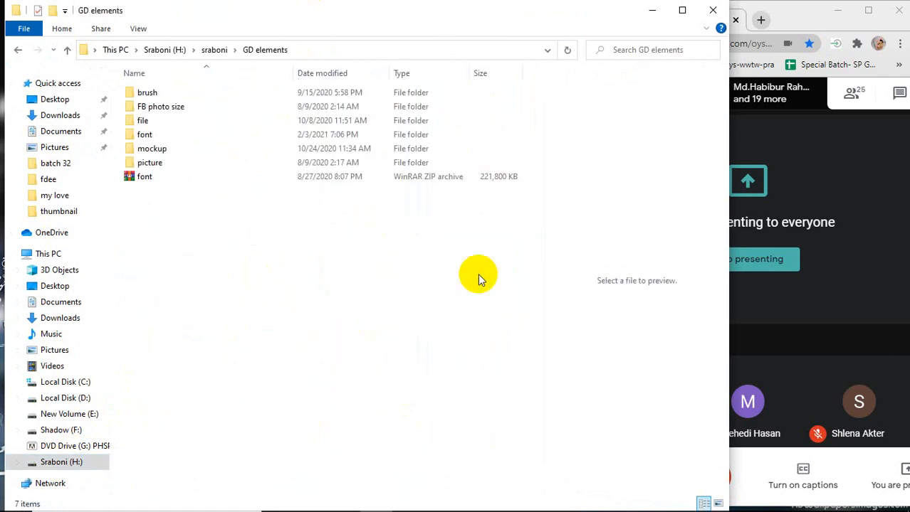
pyautogui.doubleClick(176, 156)
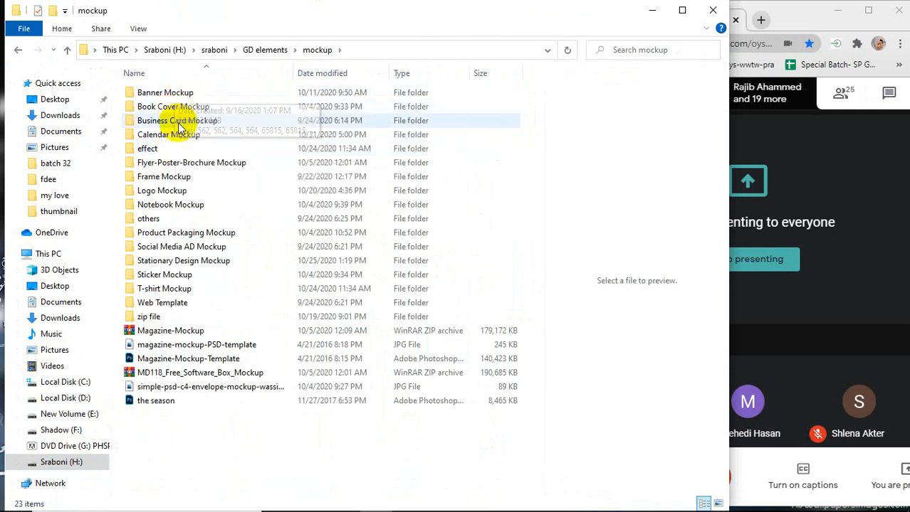
pyautogui.doubleClick(178, 162)
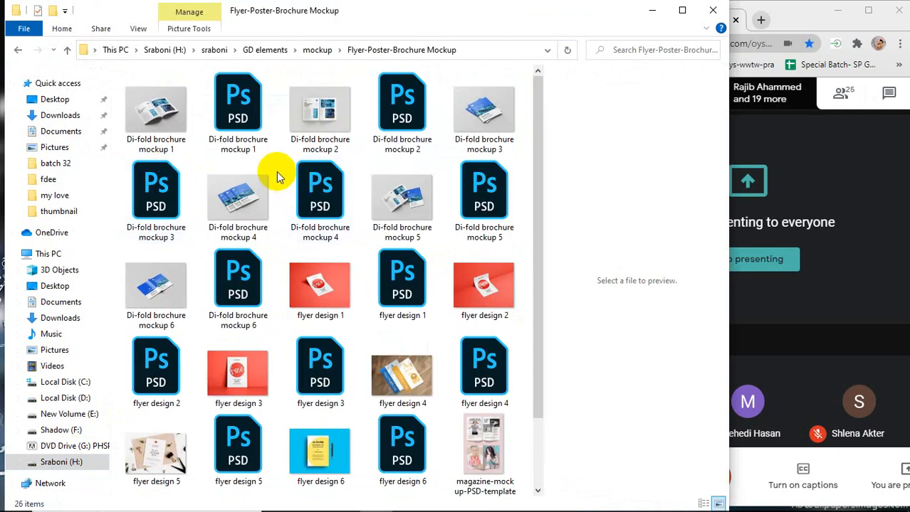
pyautogui.scroll(-1, 299, 270)
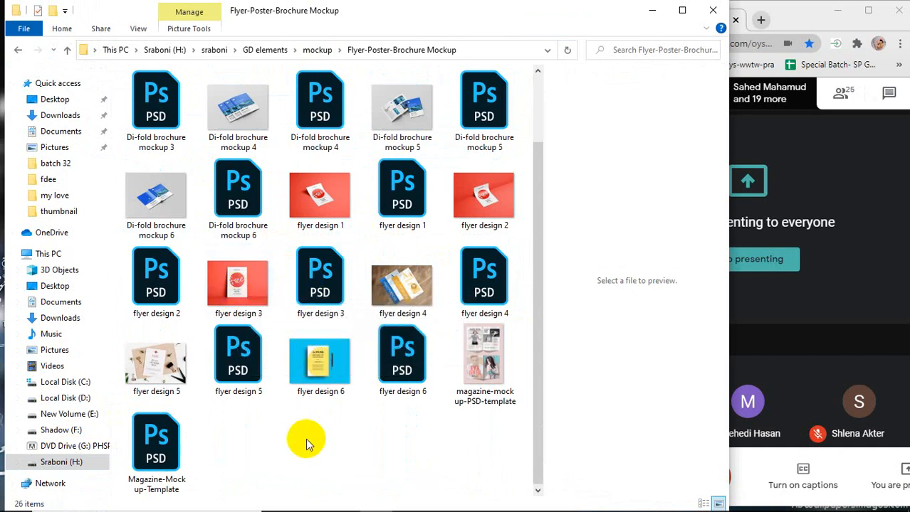
pyautogui.click(320, 282)
pyautogui.doubleClick(319, 277)
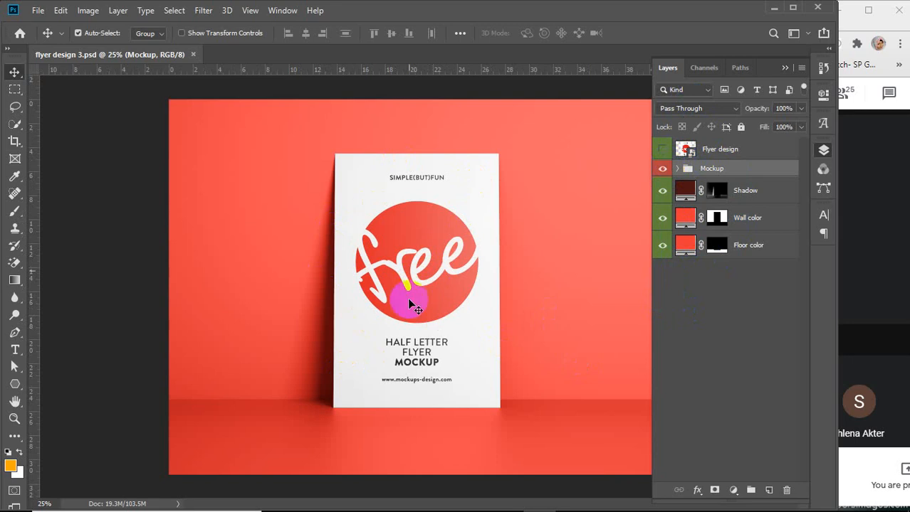
# Toggle the Mockup group's visibility and expand the group to inspect its contents
pyautogui.click(661, 173)
pyautogui.click(661, 173)
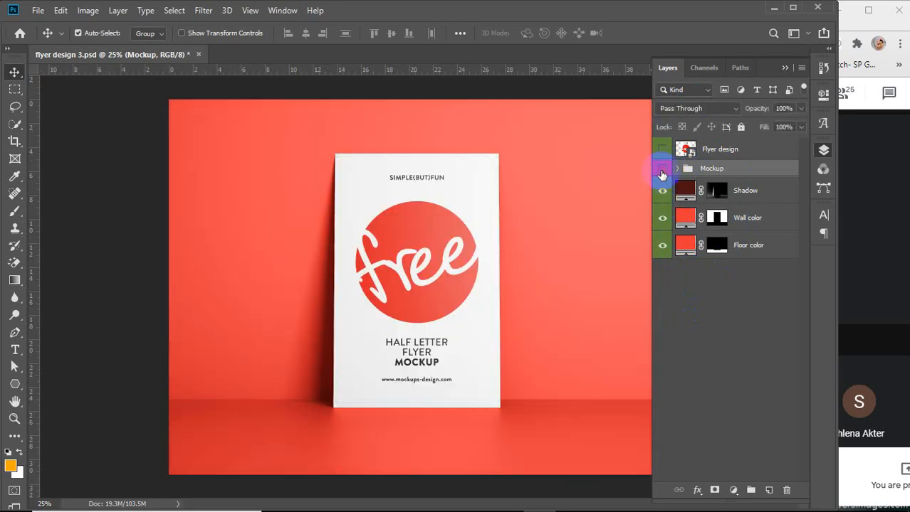
pyautogui.click(662, 173)
pyautogui.click(661, 173)
pyautogui.click(661, 173)
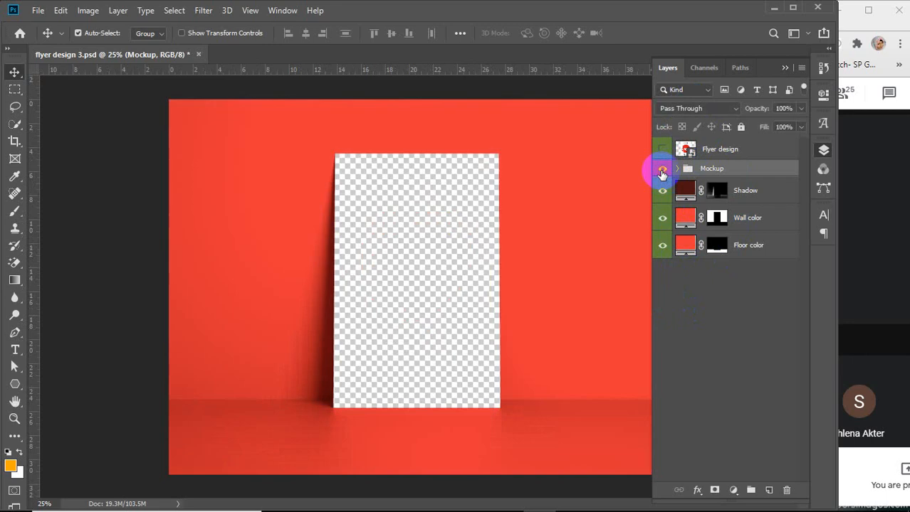
pyautogui.click(662, 173)
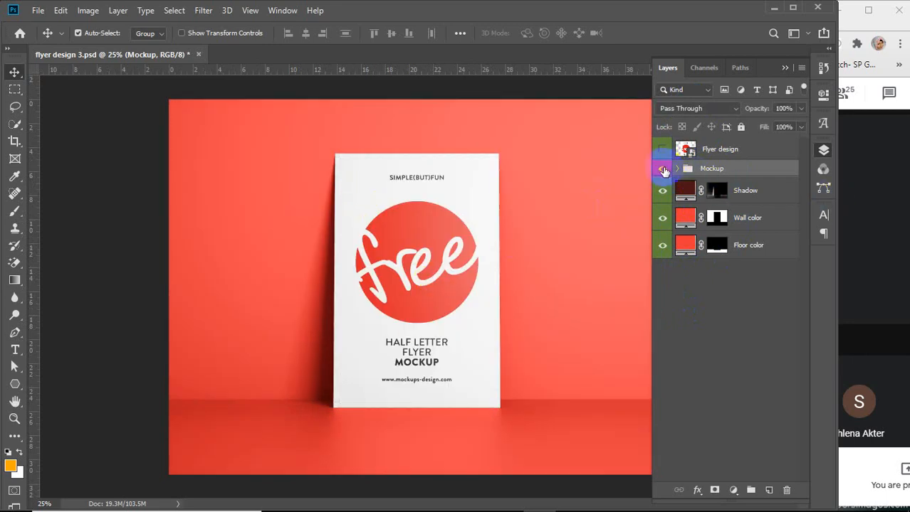
pyautogui.click(720, 169)
pyautogui.click(677, 169)
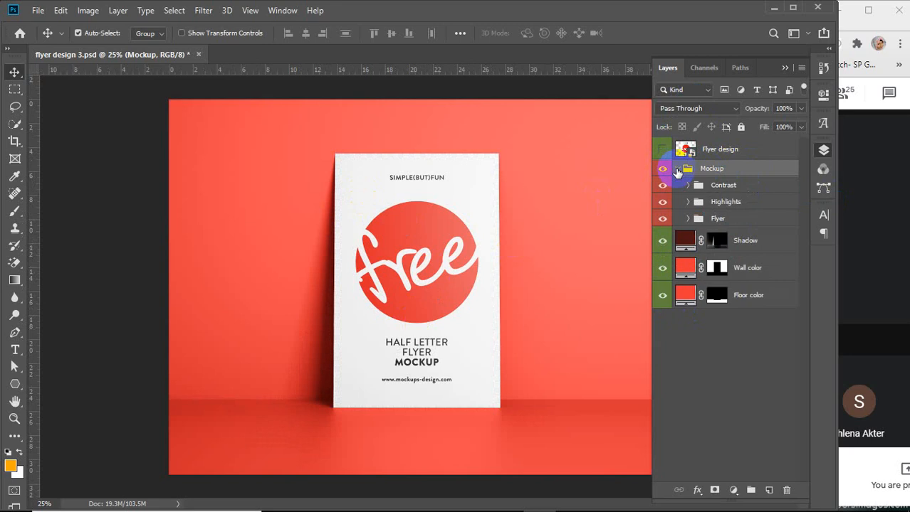
# Toggle the visibility of the Highlights, Flyer and Flyer design layers to examine the mockup structure
pyautogui.click(663, 203)
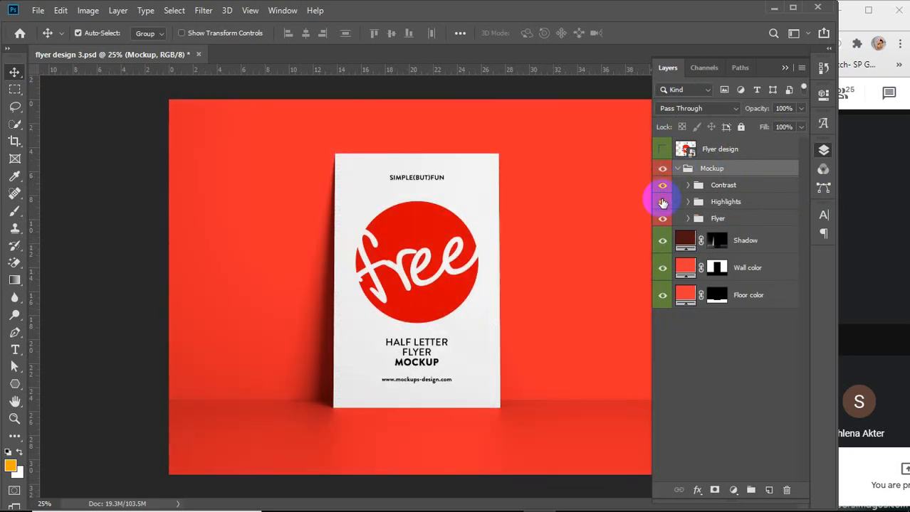
pyautogui.click(662, 202)
pyautogui.click(663, 222)
pyautogui.click(662, 222)
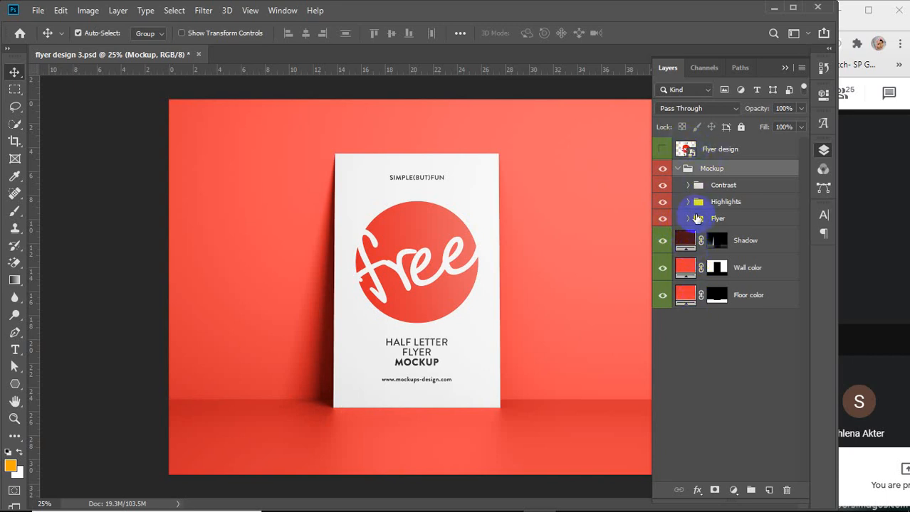
pyautogui.click(687, 219)
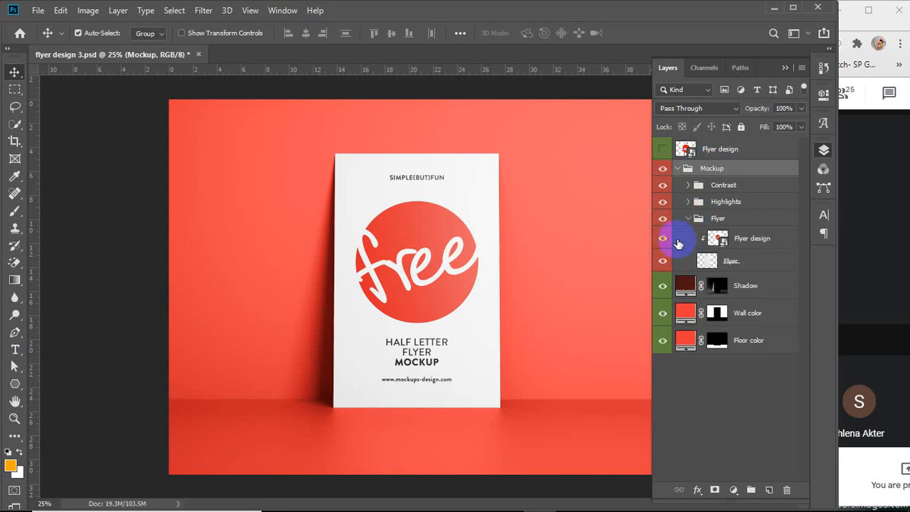
pyautogui.click(662, 239)
pyautogui.click(663, 242)
pyautogui.click(662, 242)
pyautogui.click(663, 242)
# Open the Flyer design smart object for editing
pyautogui.click(720, 240)
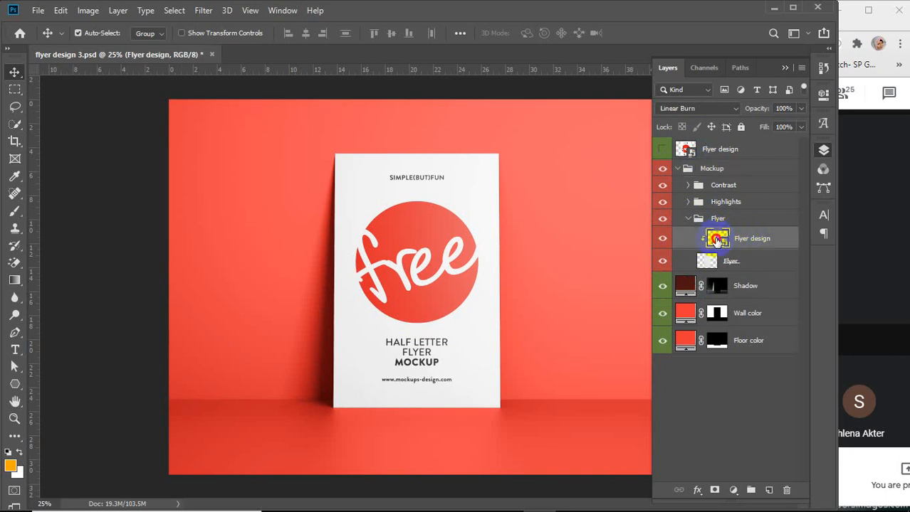
pyautogui.doubleClick(717, 240)
pyautogui.click(426, 214)
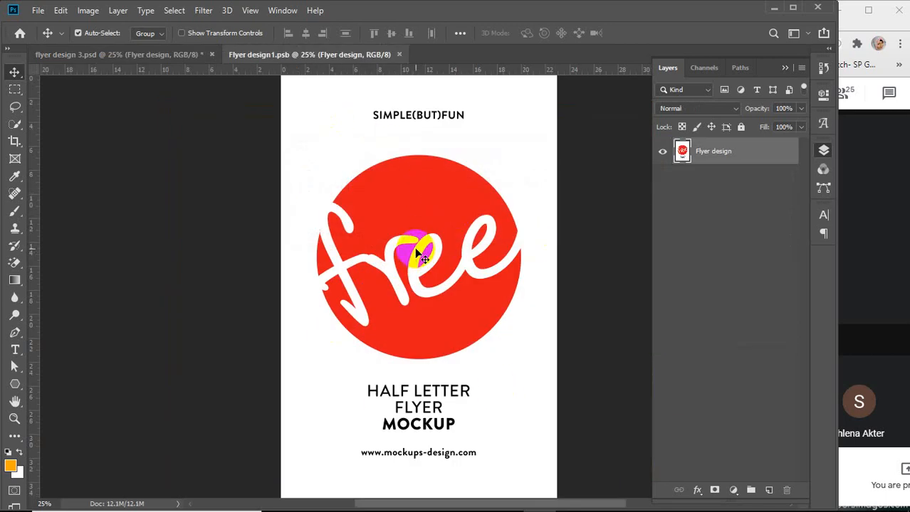
# Place the food flyer JPEG from the Desktop as an embedded layer in the smart object
pyautogui.click(37, 10)
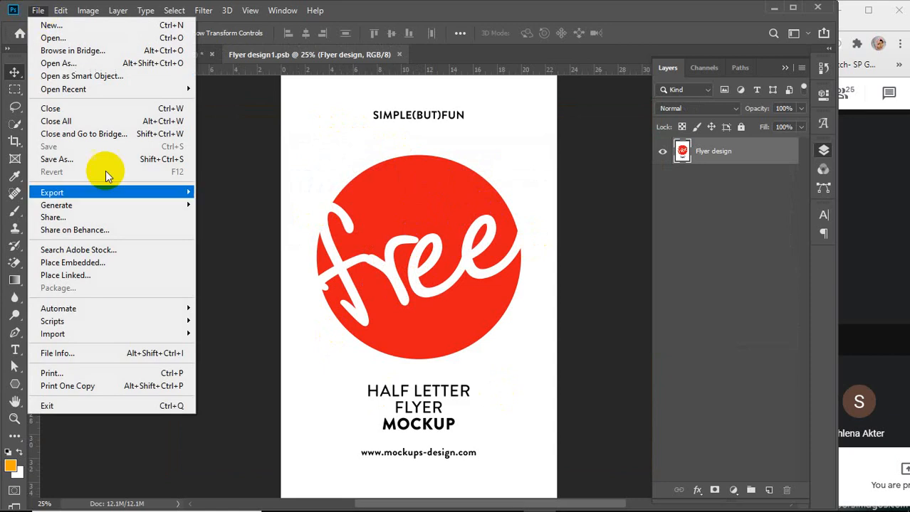
pyautogui.moveTo(228, 509)
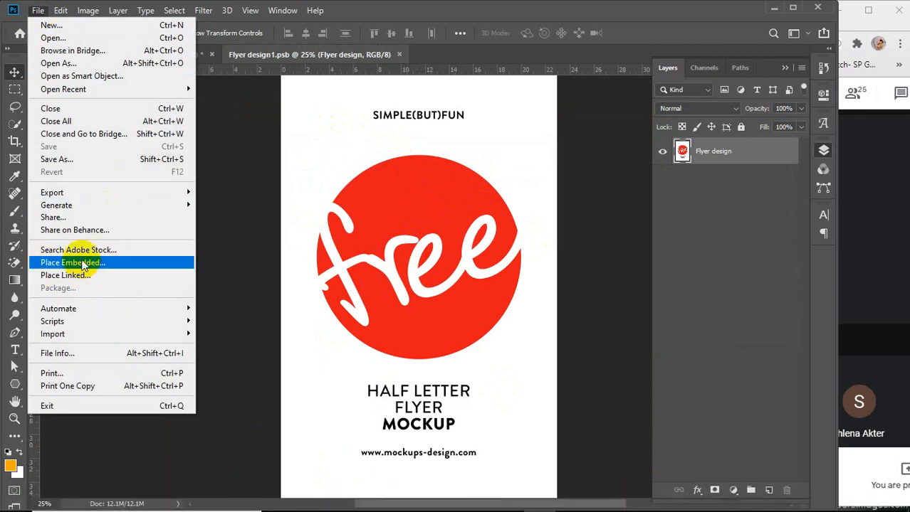
pyautogui.click(110, 260)
pyautogui.click(306, 217)
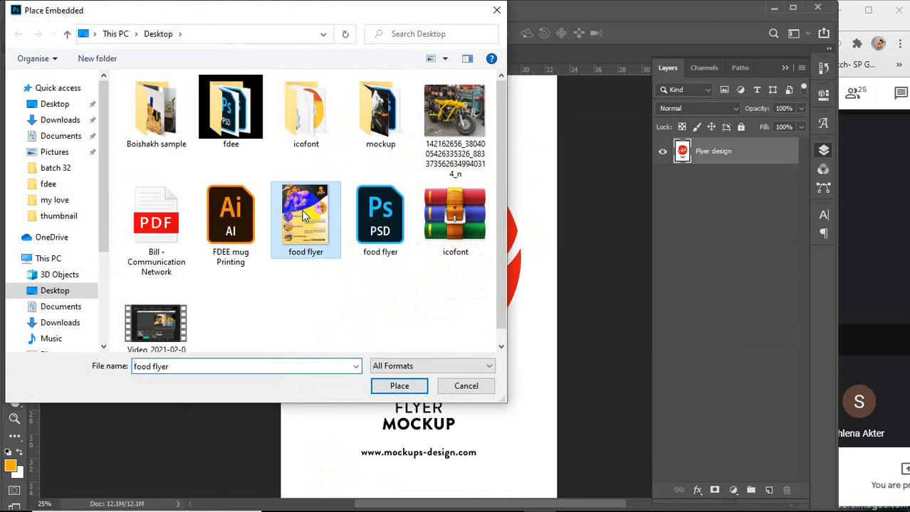
pyautogui.click(397, 385)
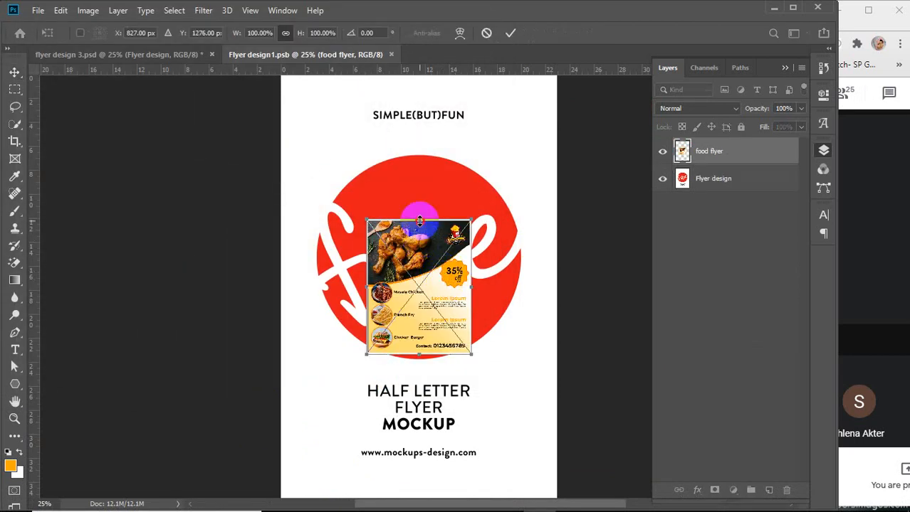
# Stretch the placed food flyer to cover the whole page, about 273% wide and 322% high, and commit
pyautogui.moveTo(419, 222); pyautogui.dragTo(412, 77)
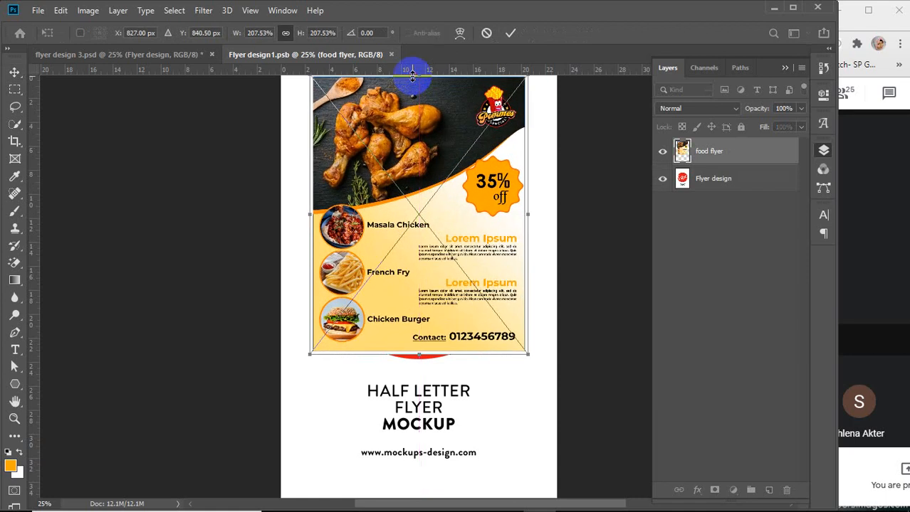
pyautogui.scroll(-1, 418, 211)
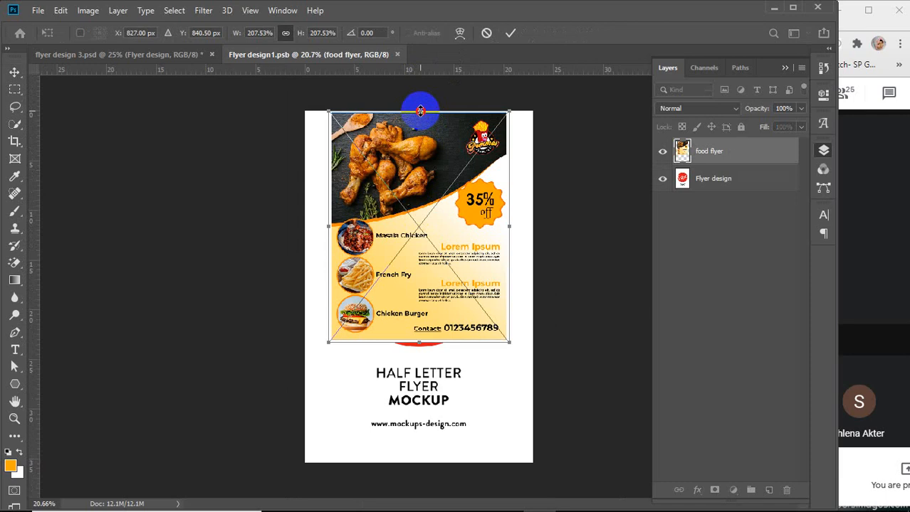
pyautogui.moveTo(420, 109); pyautogui.dragTo(420, 108)
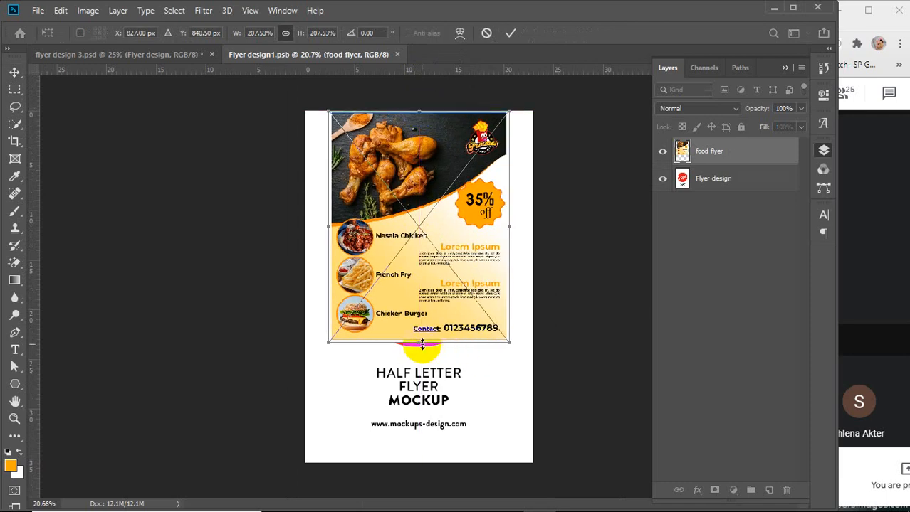
pyautogui.moveTo(420, 343); pyautogui.dragTo(427, 415)
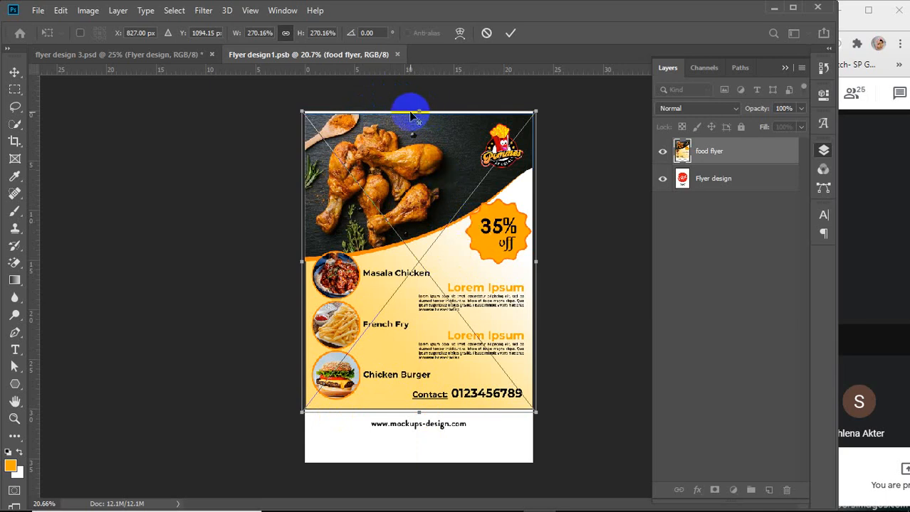
pyautogui.scroll(3, 432, 107)
pyautogui.hotkey('alt', 'space')
pyautogui.moveTo(430, 137); pyautogui.dragTo(435, 257)
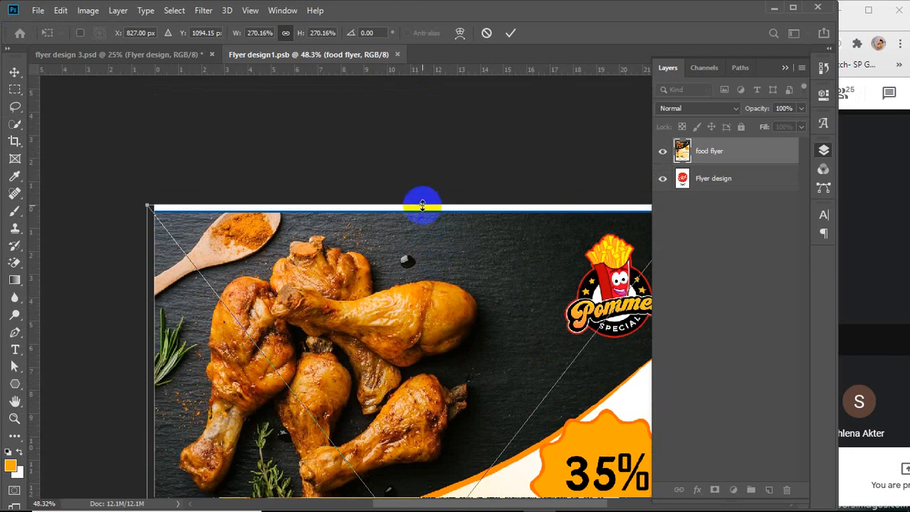
pyautogui.moveTo(422, 207); pyautogui.dragTo(422, 196)
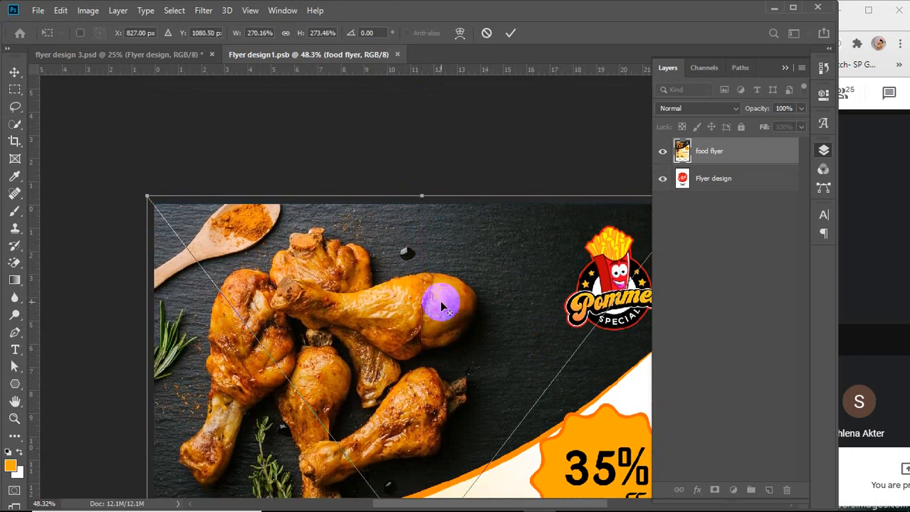
pyautogui.scroll(-2, 439, 302)
pyautogui.hotkey('alt', 'space')
pyautogui.moveTo(442, 380); pyautogui.dragTo(362, 183)
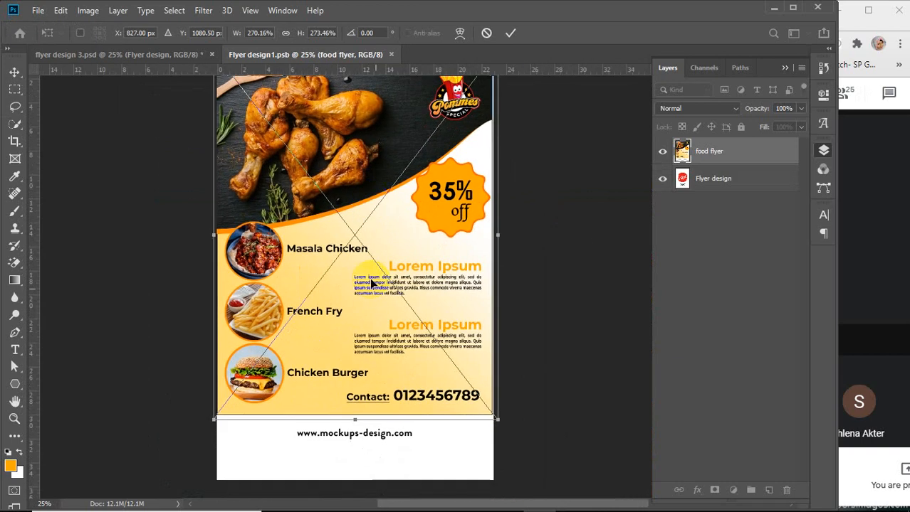
pyautogui.moveTo(500, 237); pyautogui.dragTo(501, 235)
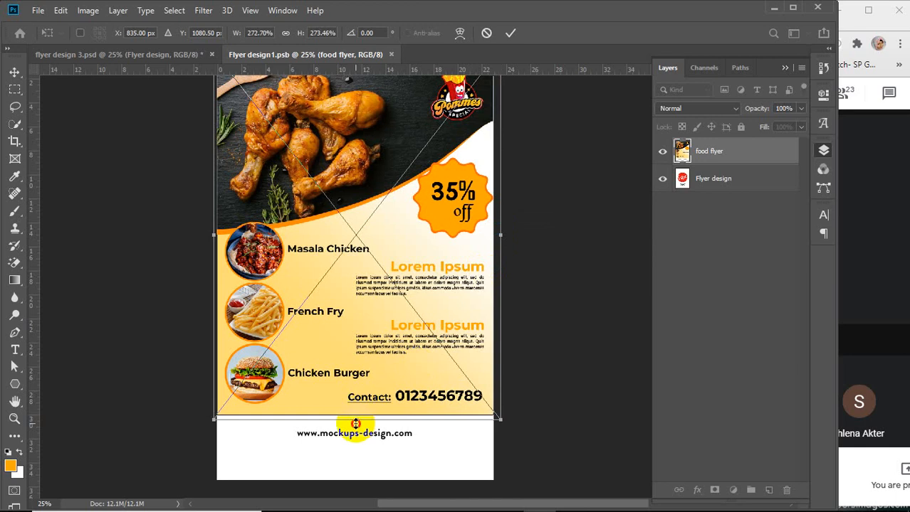
pyautogui.moveTo(355, 424); pyautogui.dragTo(355, 490)
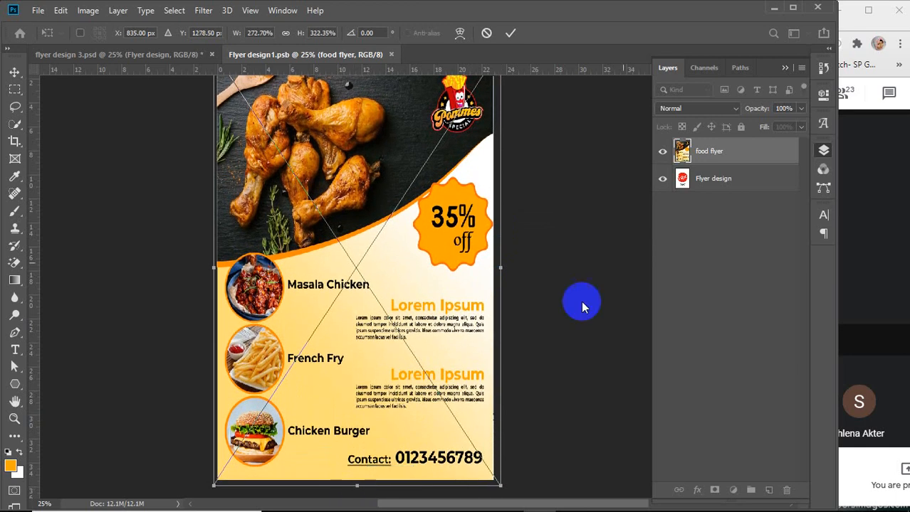
pyautogui.click(510, 33)
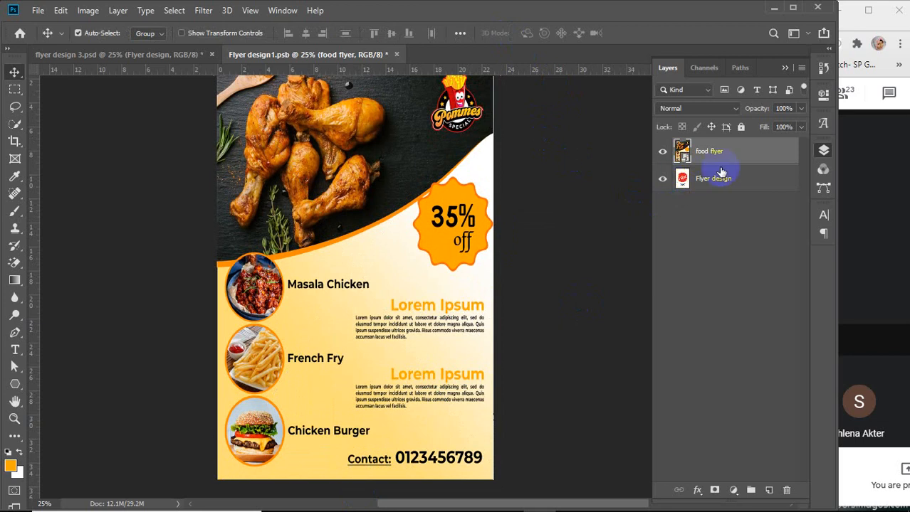
# Hide the original Flyer design layer, save the smart object and close its document
pyautogui.click(662, 179)
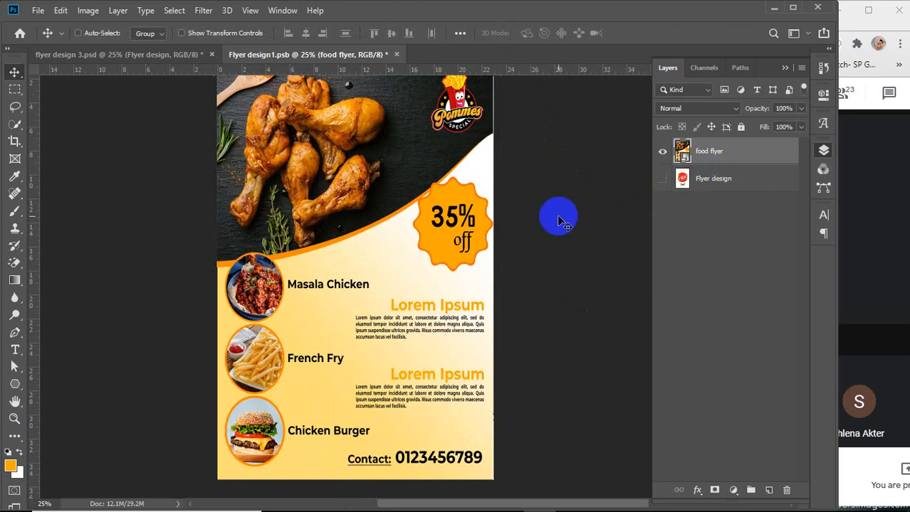
pyautogui.hotkey('ctrl', 's')
pyautogui.click(390, 57)
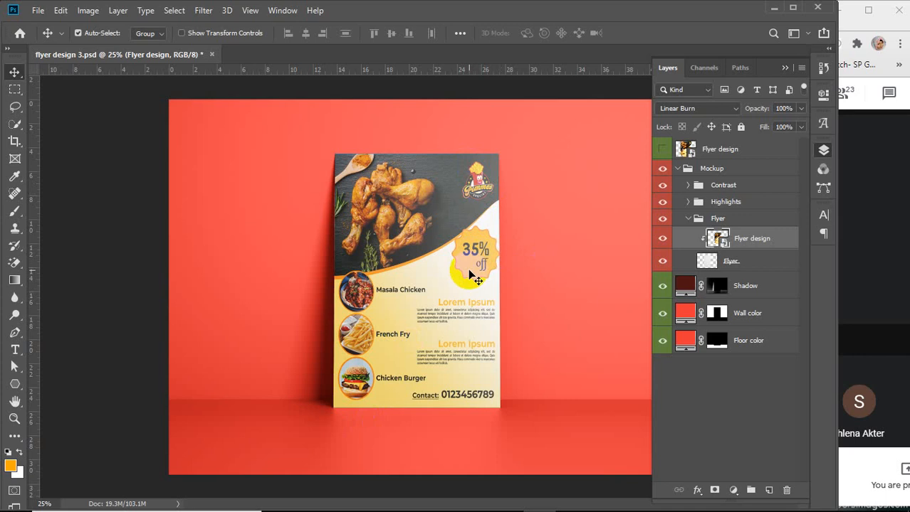
# Toggle the Highlights group's visibility to compare the mockup look
pyautogui.scroll(-1, 469, 271)
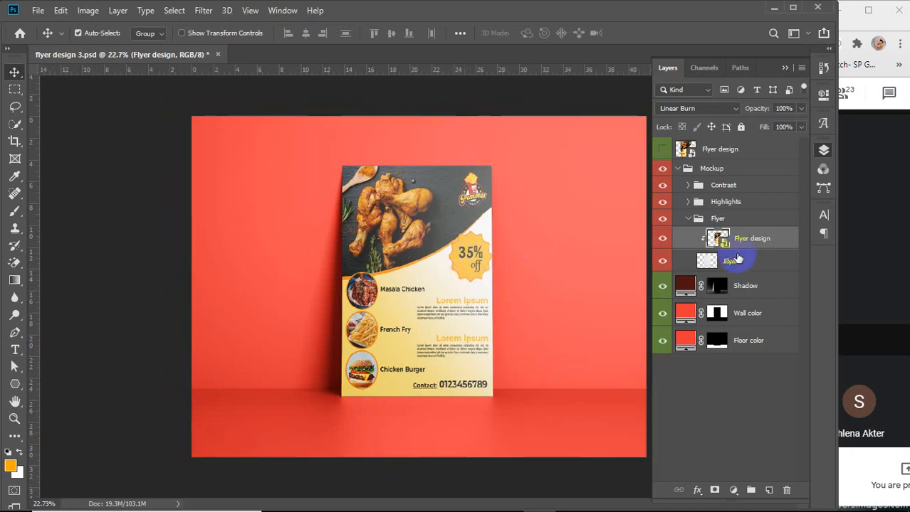
pyautogui.click(662, 202)
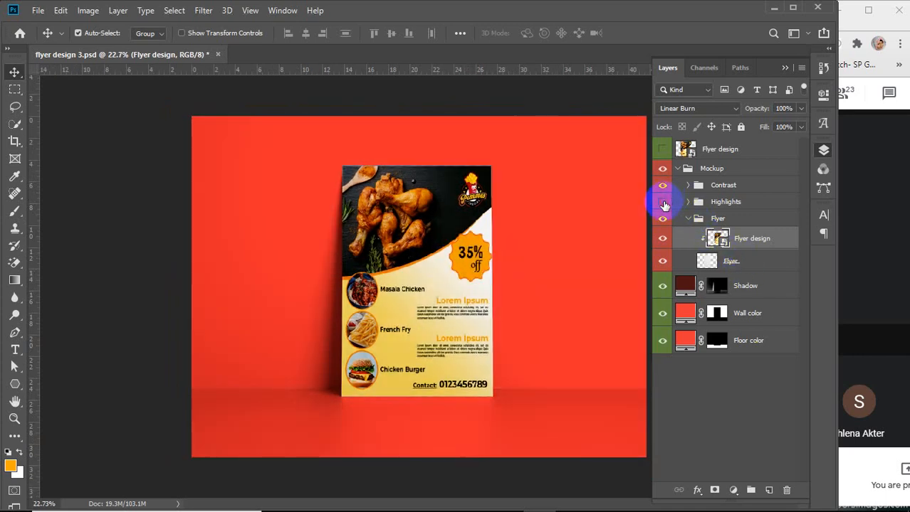
pyautogui.click(664, 205)
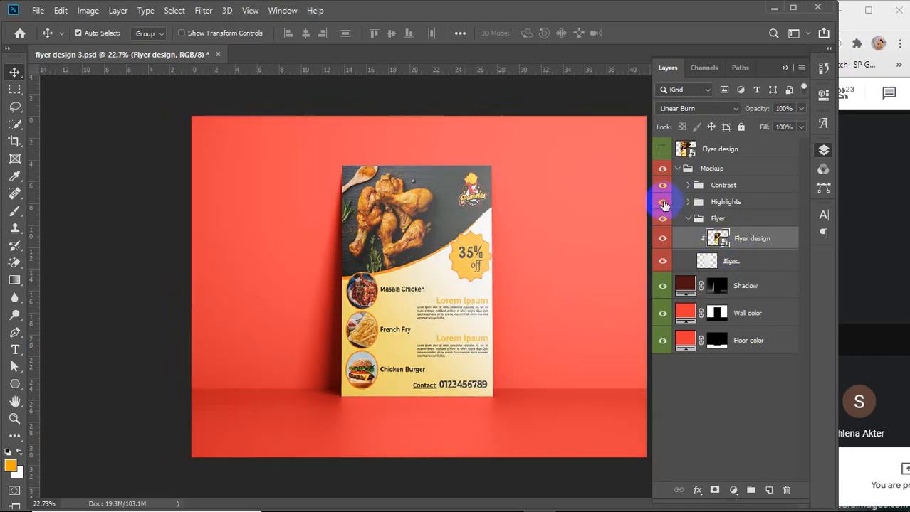
# Expand and collapse the Highlights group and toggle its visibility again to compare the mockup with and without it
pyautogui.click(664, 205)
pyautogui.click(664, 205)
pyautogui.click(687, 203)
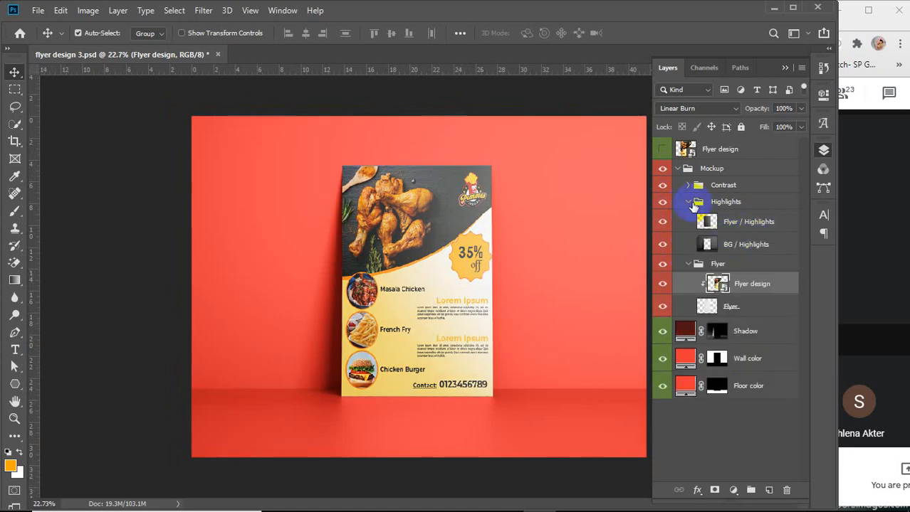
pyautogui.click(688, 203)
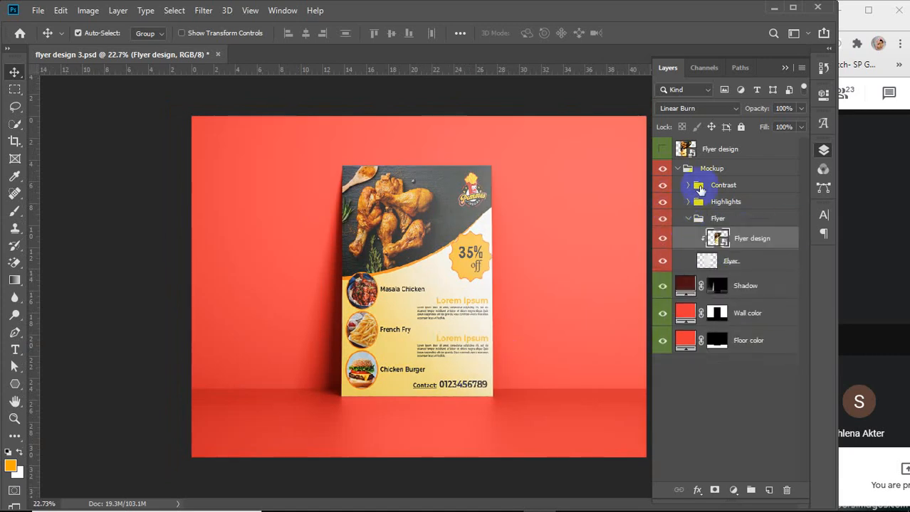
pyautogui.click(661, 203)
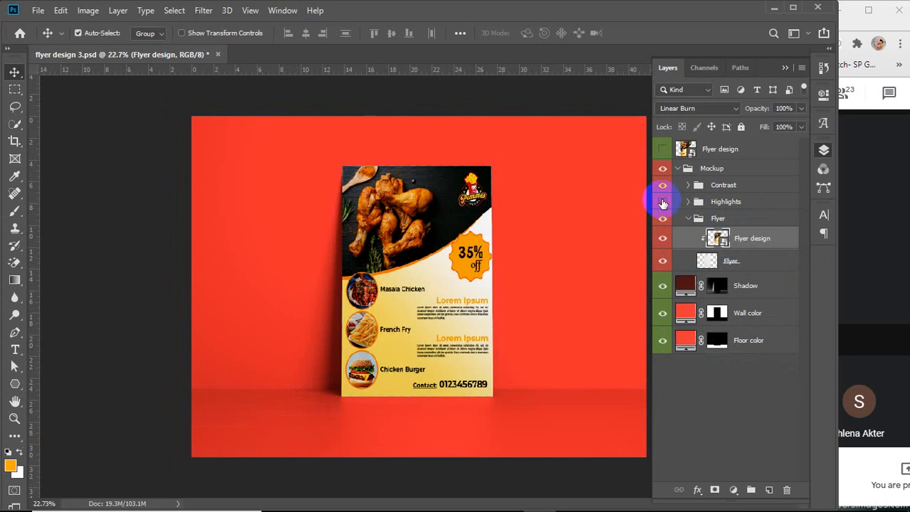
pyautogui.click(662, 203)
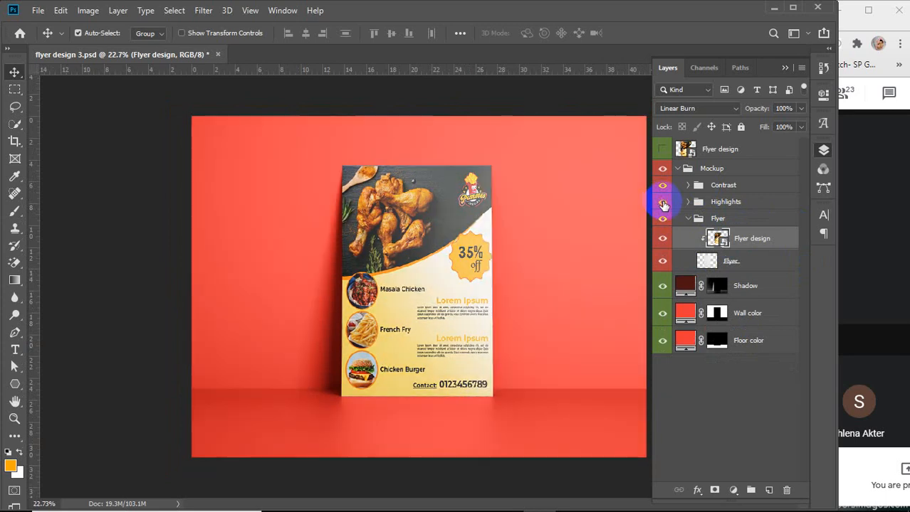
# Add a layer mask to the Highlights group and paint black on it with the Brush over the chicken area
pyautogui.click(744, 203)
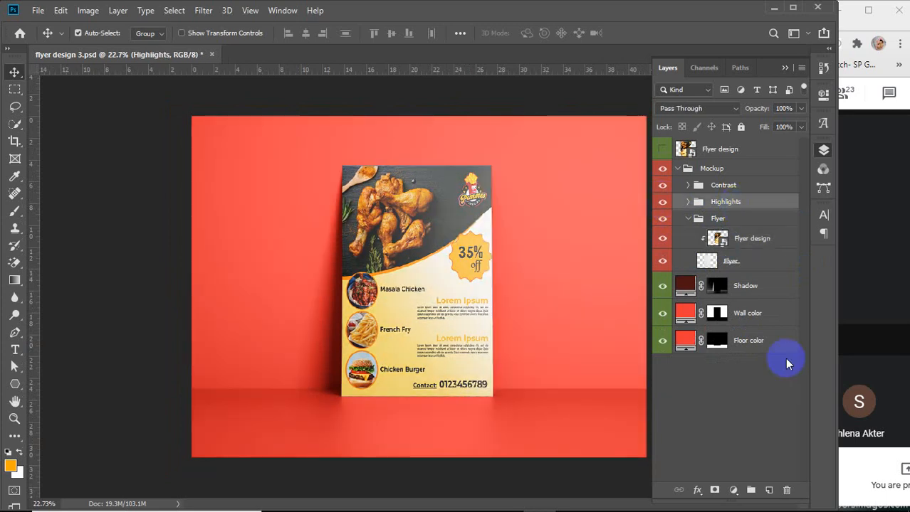
pyautogui.click(714, 489)
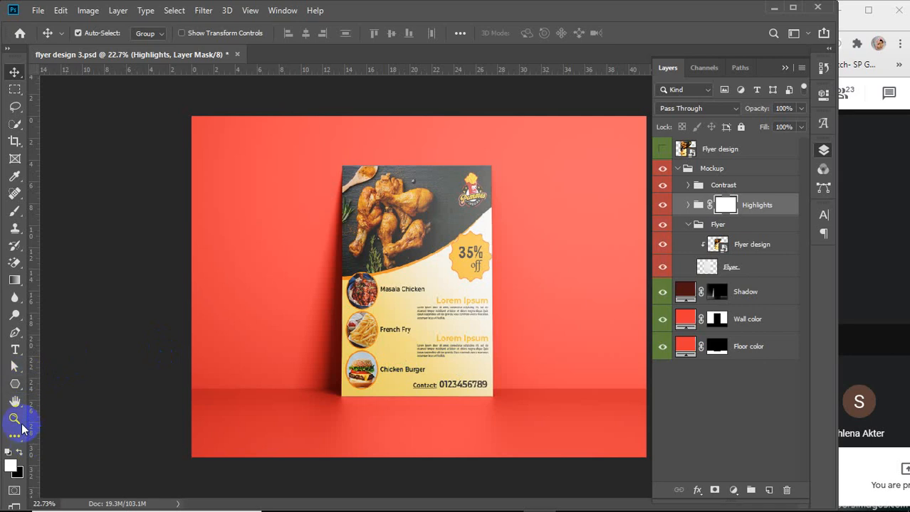
pyautogui.click(15, 211)
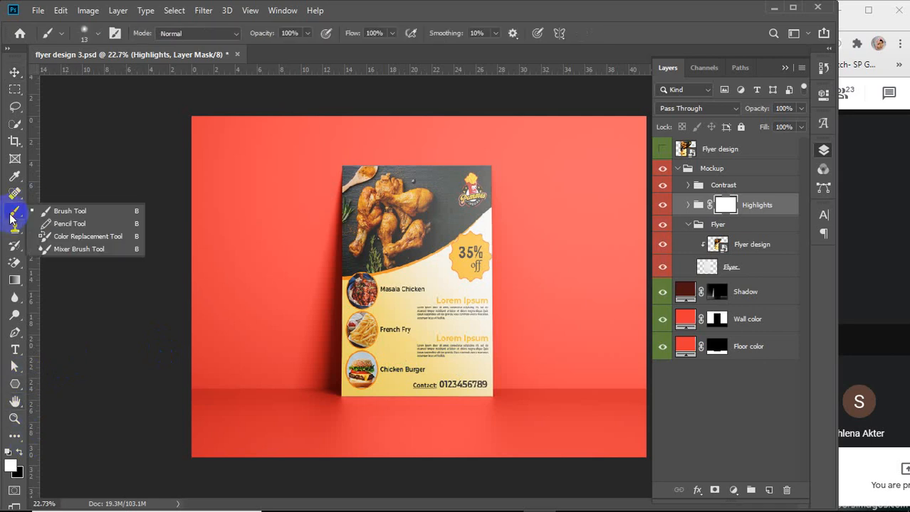
pyautogui.click(19, 453)
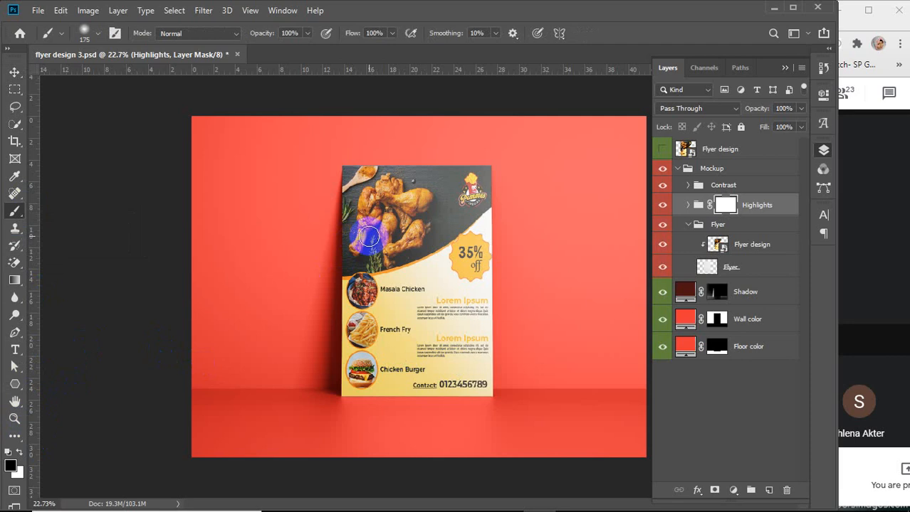
pyautogui.moveTo(368, 237)
pyautogui.mouseDown()
pyautogui.moveTo(389, 251)
pyautogui.moveTo(379, 245)
pyautogui.moveTo(377, 217)
pyautogui.moveTo(388, 320)
pyautogui.moveTo(408, 208)
pyautogui.moveTo(391, 168)
pyautogui.moveTo(369, 190)
pyautogui.moveTo(454, 202)
pyautogui.moveTo(457, 266)
pyautogui.moveTo(438, 332)
pyautogui.moveTo(420, 218)
pyautogui.moveTo(419, 323)
pyautogui.moveTo(438, 222)
pyautogui.moveTo(438, 312)
pyautogui.moveTo(411, 226)
pyautogui.moveTo(363, 189)
pyautogui.moveTo(384, 204)
pyautogui.moveTo(342, 39)
pyautogui.moveTo(367, 193)
pyautogui.moveTo(468, 190)
pyautogui.moveTo(471, 371)
pyautogui.moveTo(364, 372)
pyautogui.moveTo(373, 247)
pyautogui.moveTo(392, 211)
pyautogui.moveTo(408, 365)
pyautogui.moveTo(431, 237)
pyautogui.moveTo(420, 289)
pyautogui.moveTo(464, 326)
pyautogui.moveTo(451, 302)
pyautogui.moveTo(447, 206)
pyautogui.moveTo(399, 203)
pyautogui.moveTo(464, 200)
pyautogui.moveTo(462, 186)
pyautogui.moveTo(373, 192)
pyautogui.moveTo(363, 348)
pyautogui.moveTo(420, 352)
pyautogui.moveTo(372, 189)
pyautogui.moveTo(465, 187)
pyautogui.moveTo(397, 246)
pyautogui.moveTo(464, 210)
pyautogui.moveTo(390, 253)
pyautogui.mouseUp()
pyautogui.press('v')
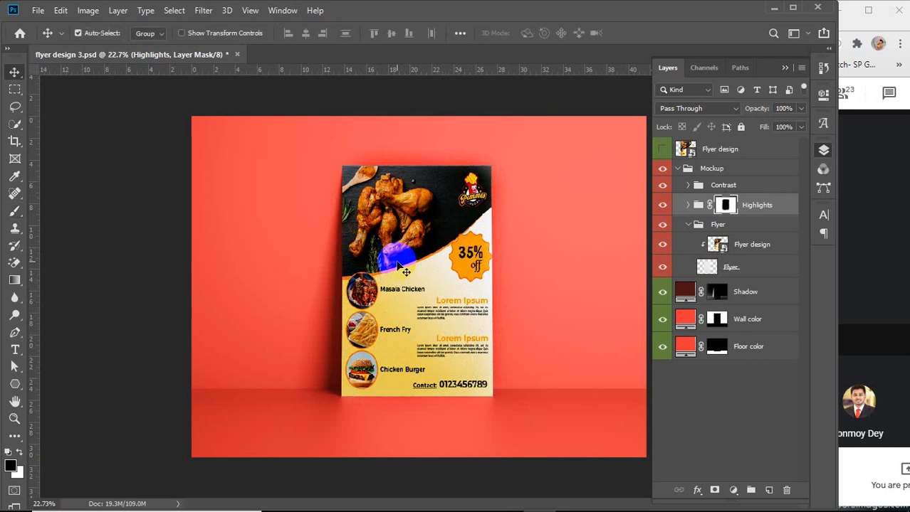
# Collapse the Flyer and Mockup groups and toggle the Floor color and Wall color layers to compare
pyautogui.click(687, 226)
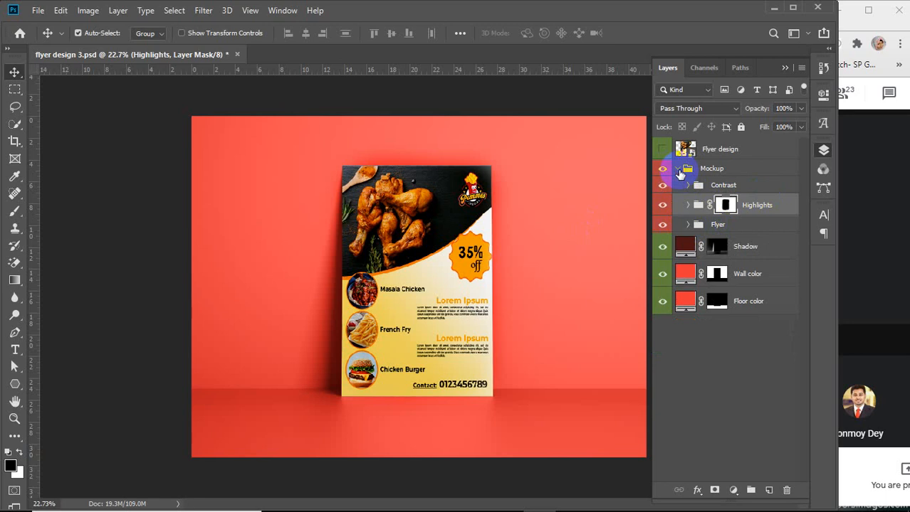
pyautogui.click(678, 168)
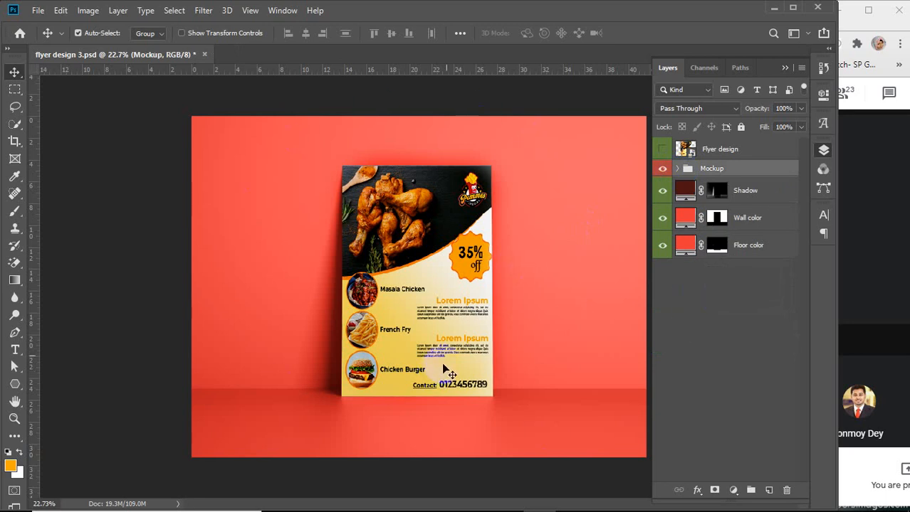
pyautogui.click(663, 246)
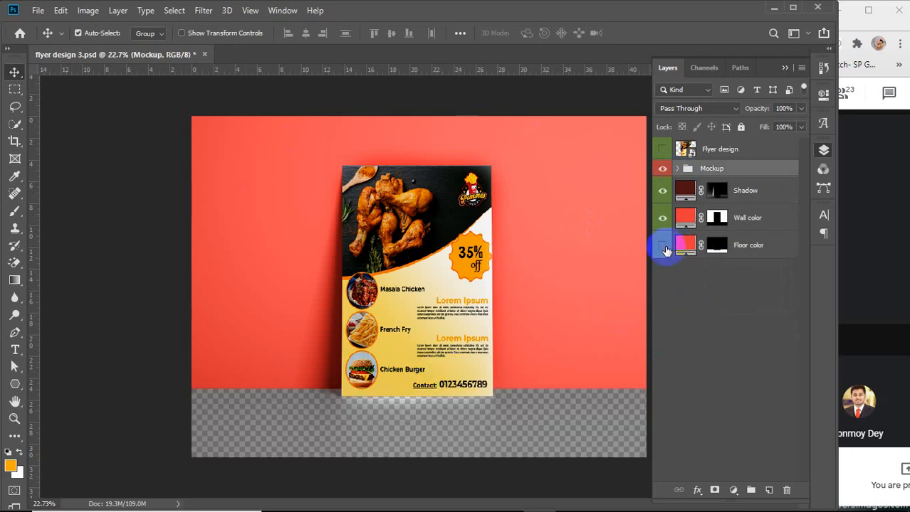
pyautogui.click(662, 246)
pyautogui.click(663, 219)
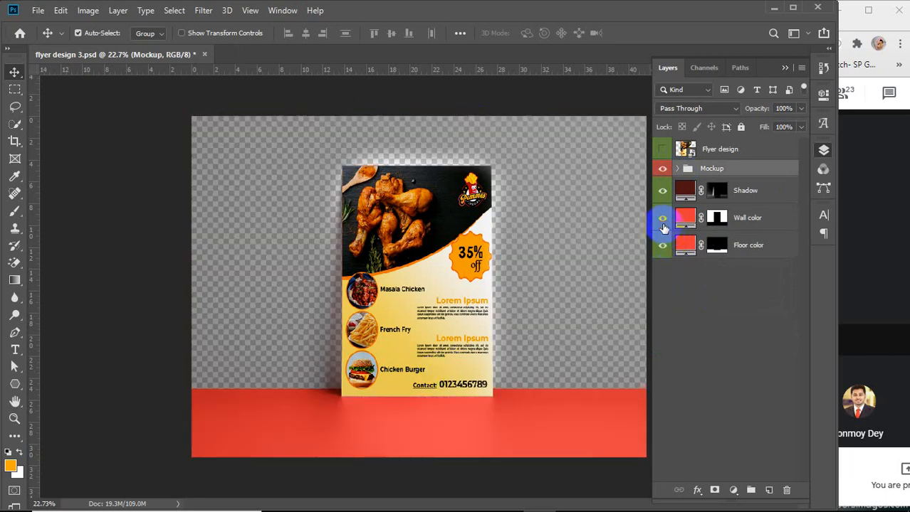
pyautogui.click(662, 219)
# Change the Wall color fill layer's colour to orange ff9600
pyautogui.doubleClick(685, 219)
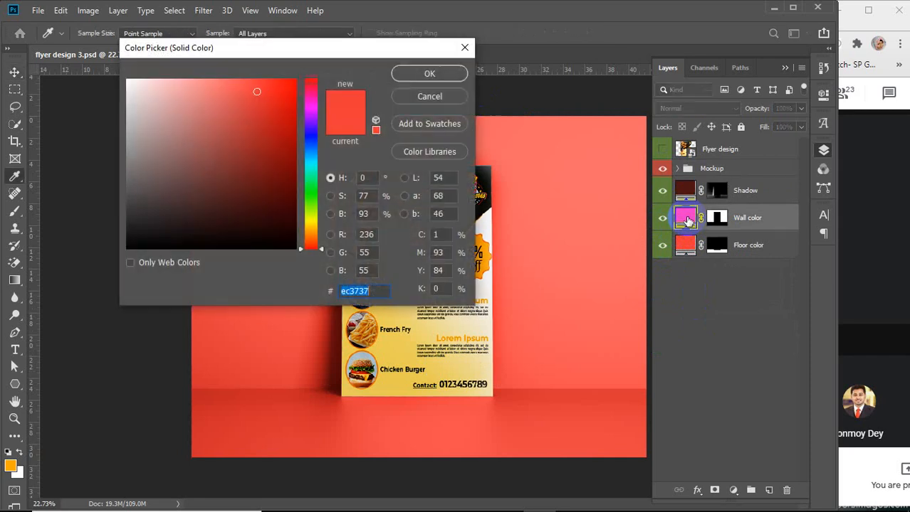
pyautogui.click(484, 251)
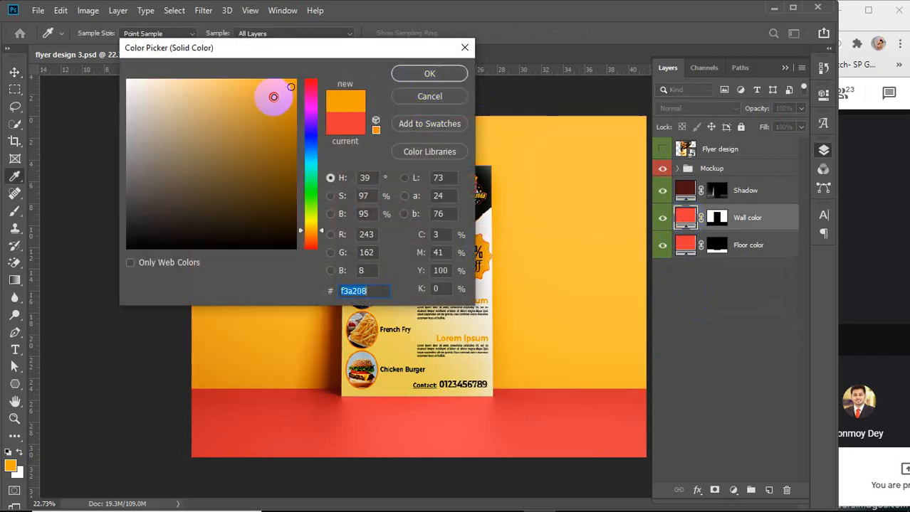
pyautogui.moveTo(294, 87); pyautogui.dragTo(305, 76)
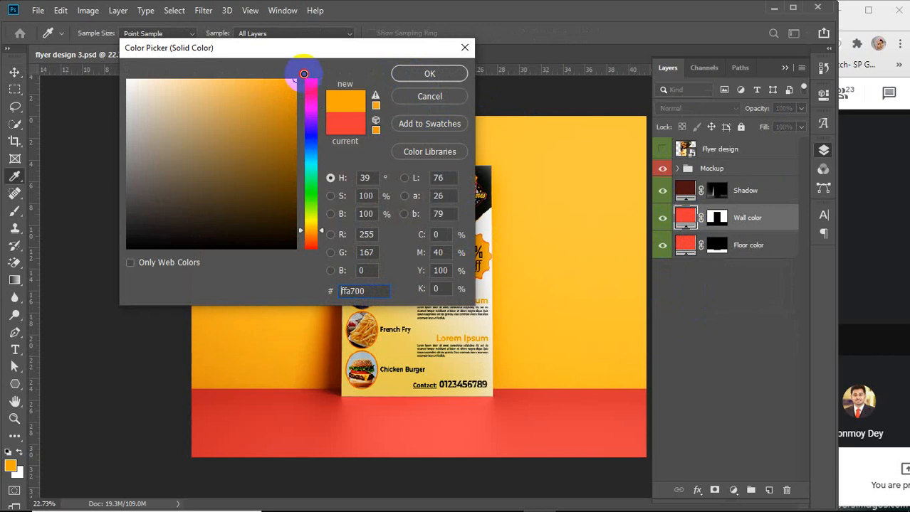
pyautogui.click(306, 231)
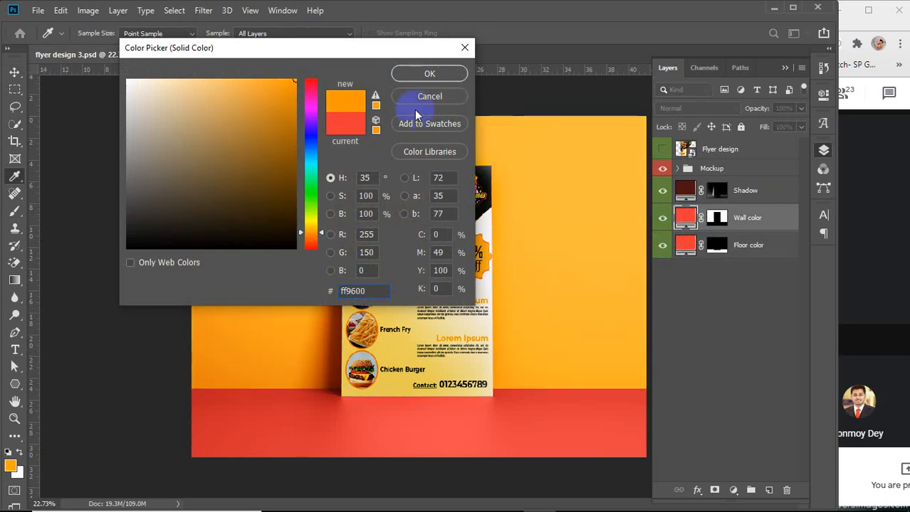
pyautogui.click(418, 81)
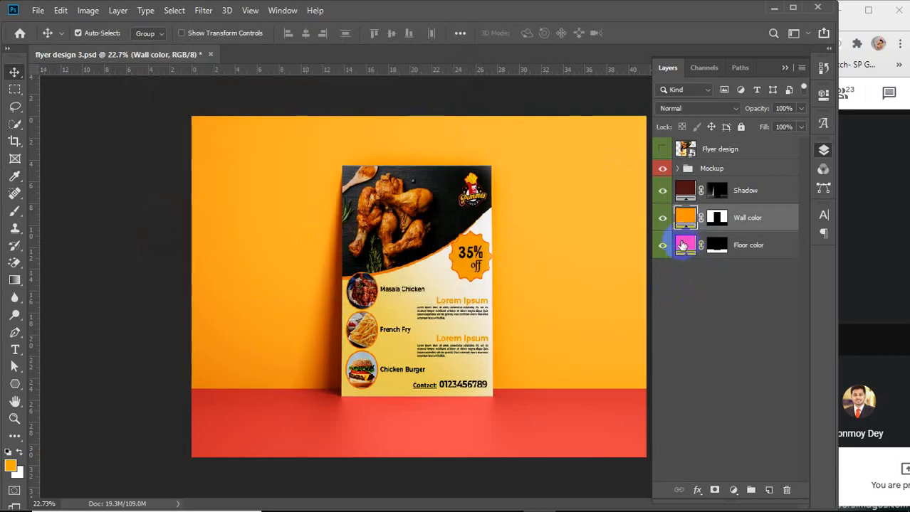
# Change the Floor color fill layer's colour to orange ff6600
pyautogui.click(684, 246)
pyautogui.doubleClick(683, 246)
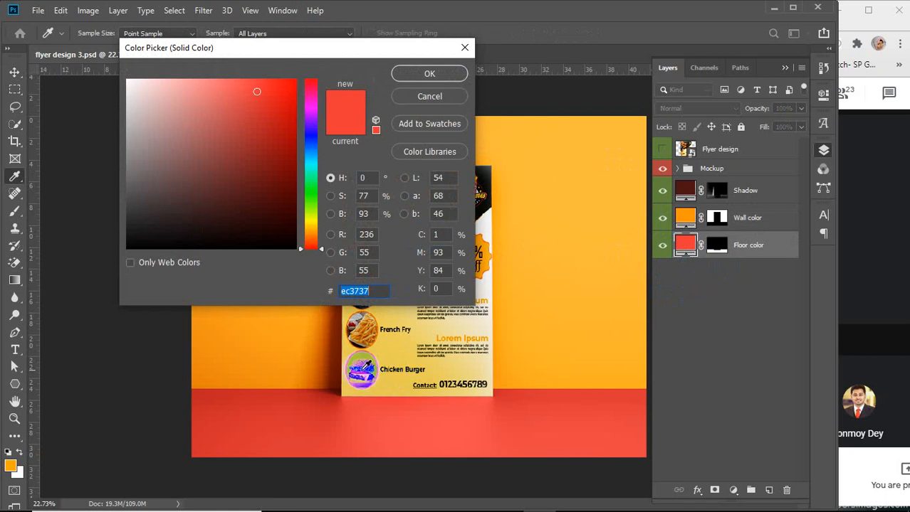
pyautogui.click(488, 269)
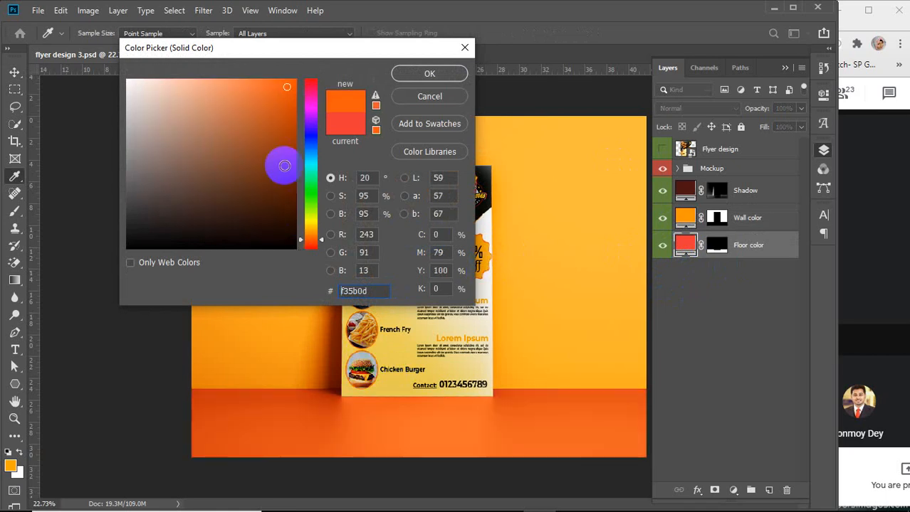
pyautogui.moveTo(284, 98); pyautogui.dragTo(296, 73)
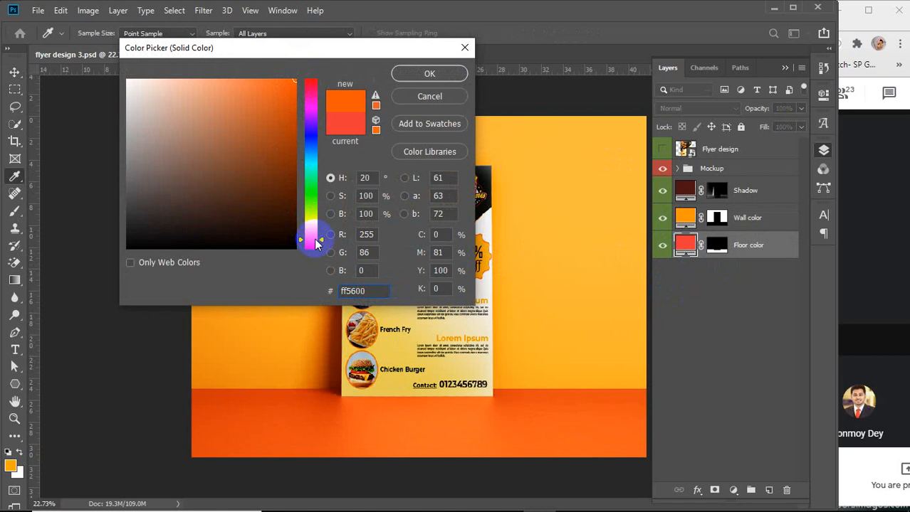
pyautogui.moveTo(308, 237); pyautogui.dragTo(306, 239)
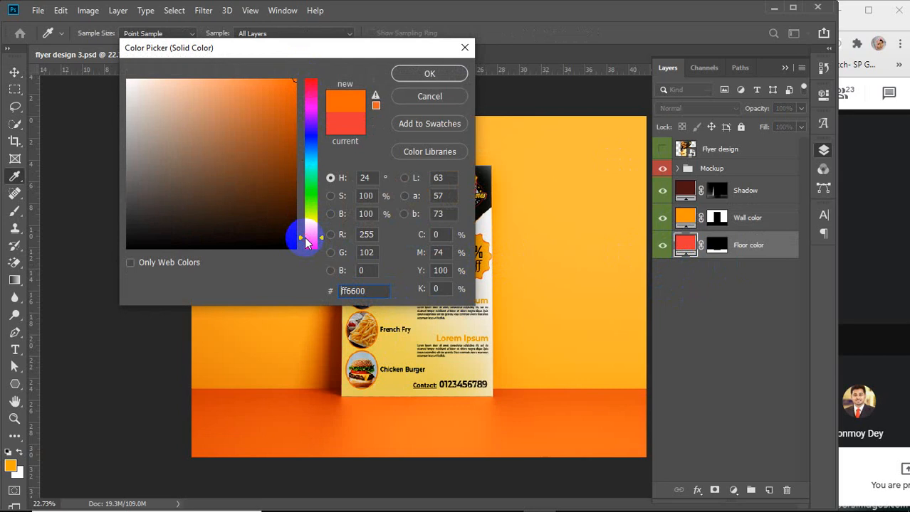
pyautogui.click(422, 75)
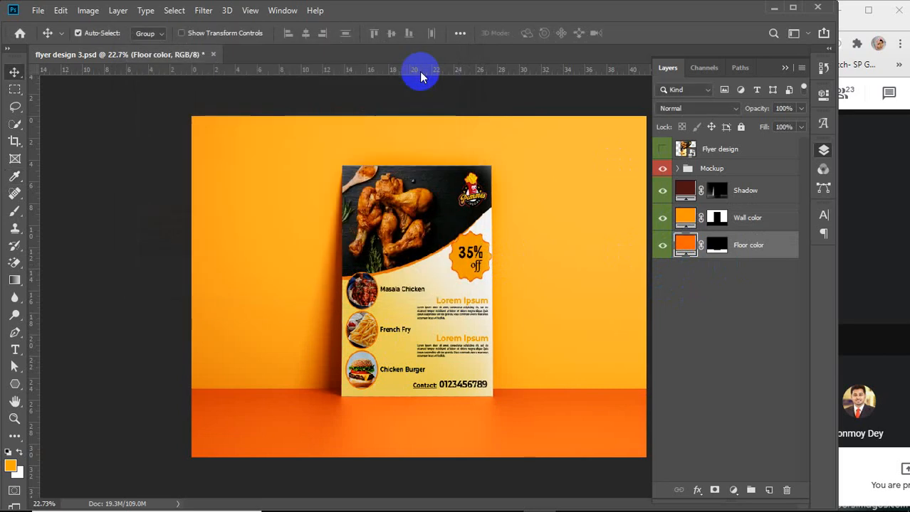
# Change the Floor color fill layer's colour to orange ff9600 as well
pyautogui.click(686, 246)
pyautogui.doubleClick(683, 247)
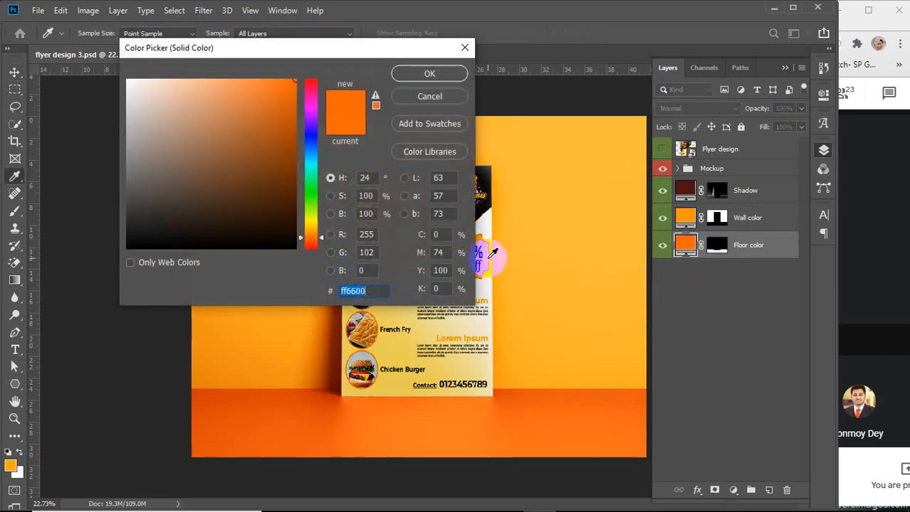
pyautogui.click(491, 253)
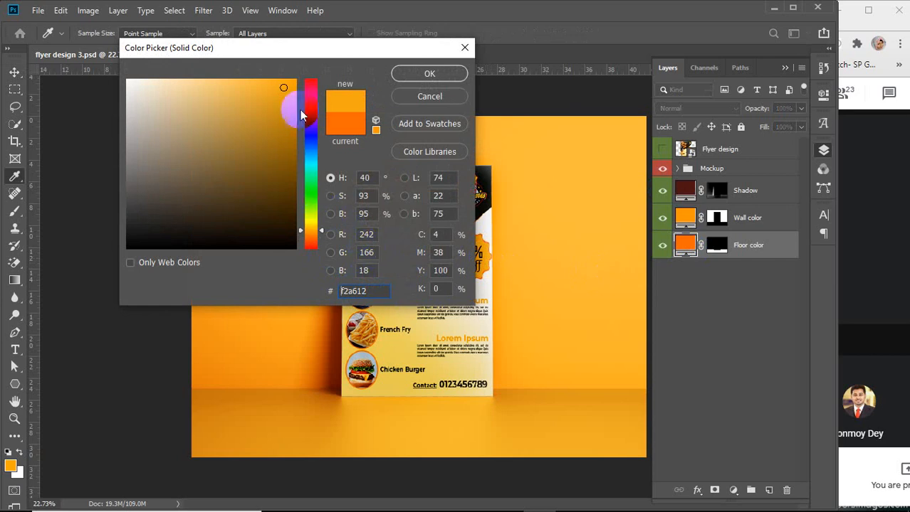
pyautogui.moveTo(284, 91)
pyautogui.mouseDown()
pyautogui.moveTo(290, 76)
pyautogui.moveTo(314, 106)
pyautogui.mouseUp()
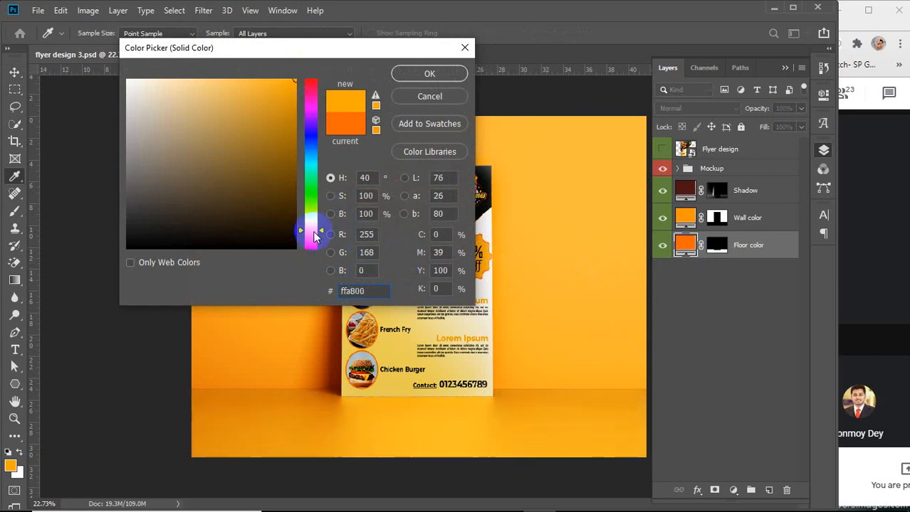
pyautogui.moveTo(313, 231); pyautogui.dragTo(310, 234)
pyautogui.click(404, 125)
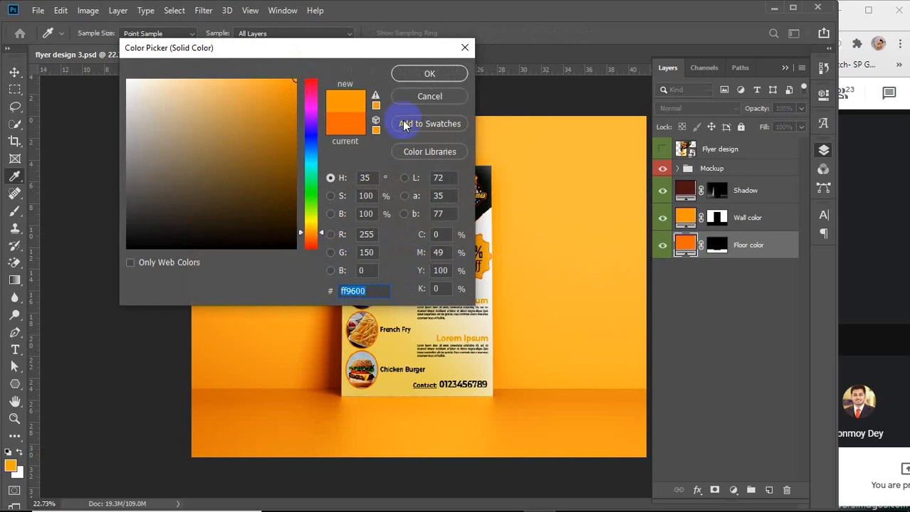
pyautogui.click(427, 74)
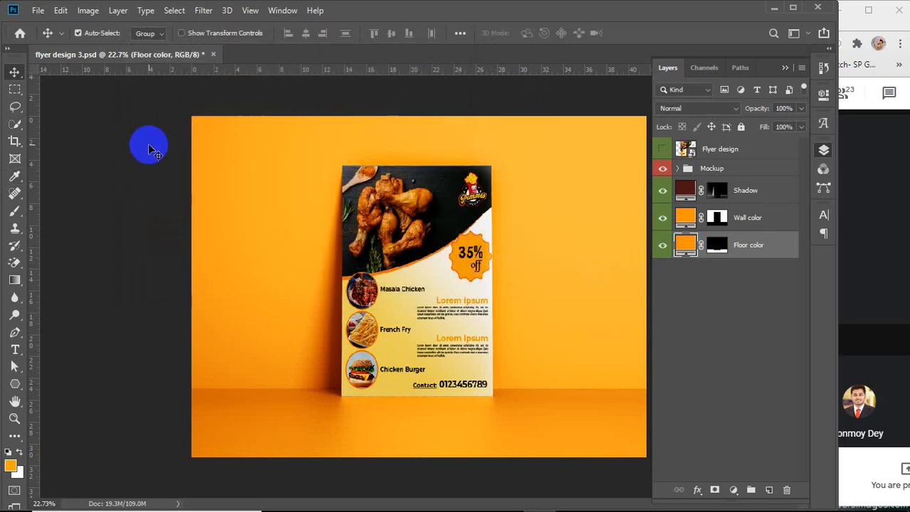
# Save the mockup to the Desktop as a JPEG named food flyer mock at quality 12
pyautogui.click(37, 10)
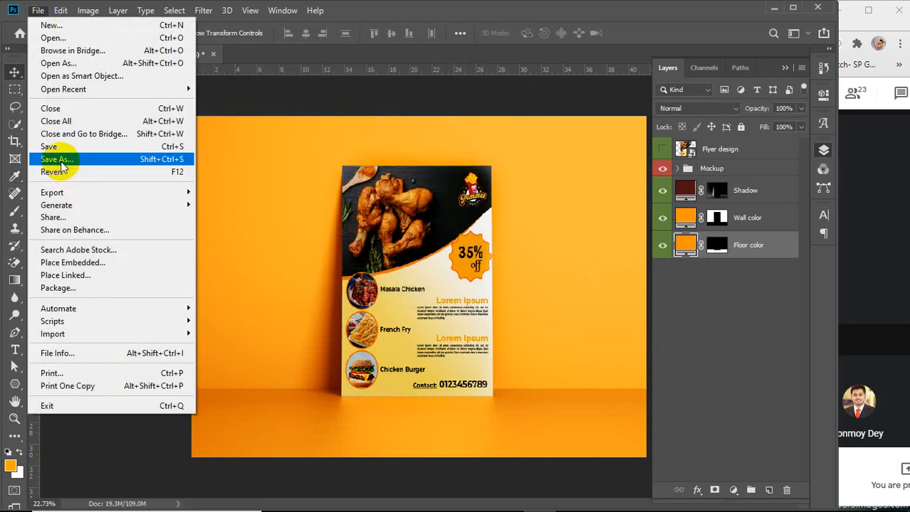
pyautogui.click(60, 160)
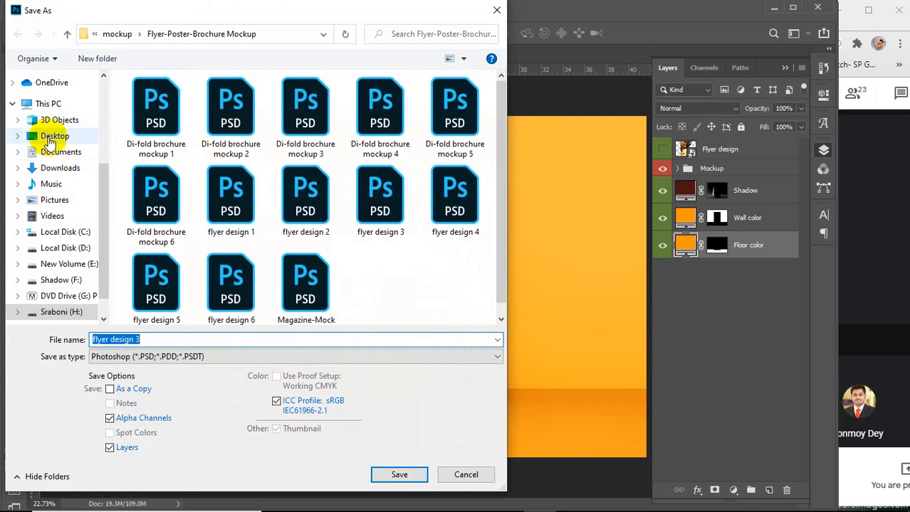
pyautogui.click(52, 136)
pyautogui.click(162, 341)
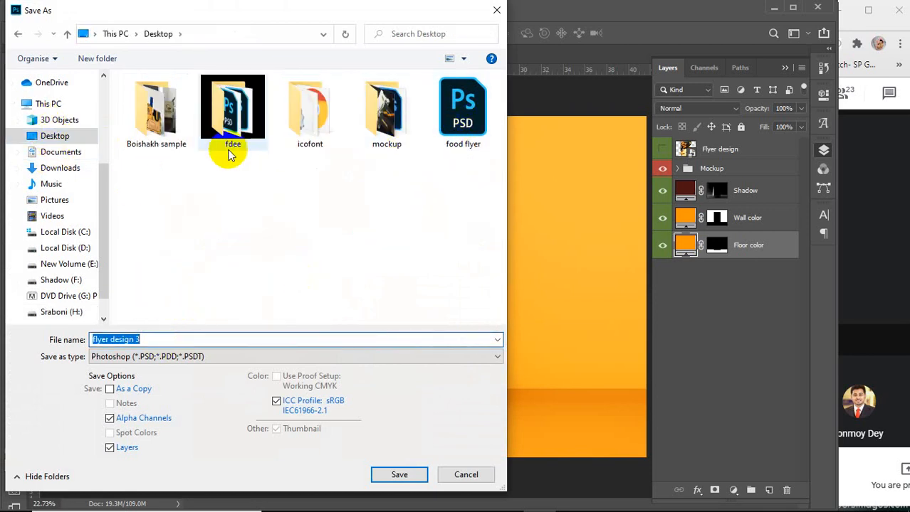
pyautogui.click(227, 356)
pyautogui.click(193, 209)
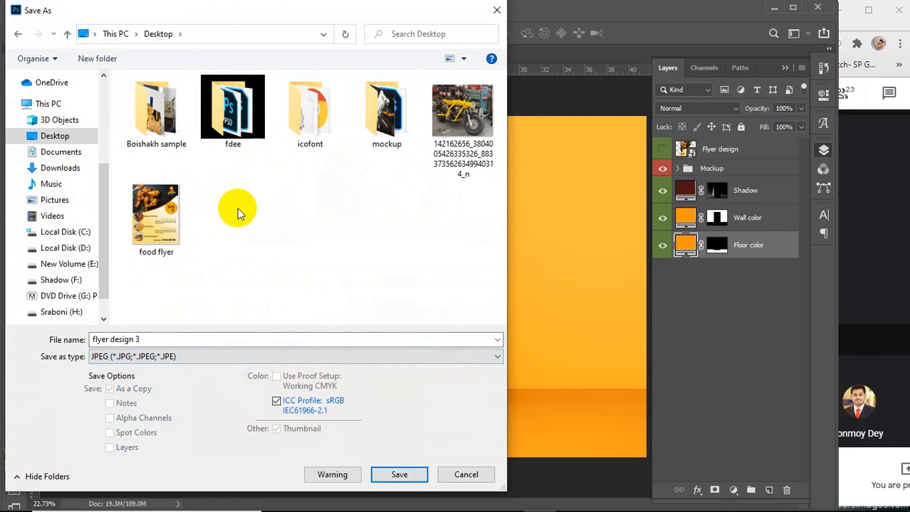
pyautogui.click(168, 224)
pyautogui.click(145, 335)
pyautogui.click(142, 334)
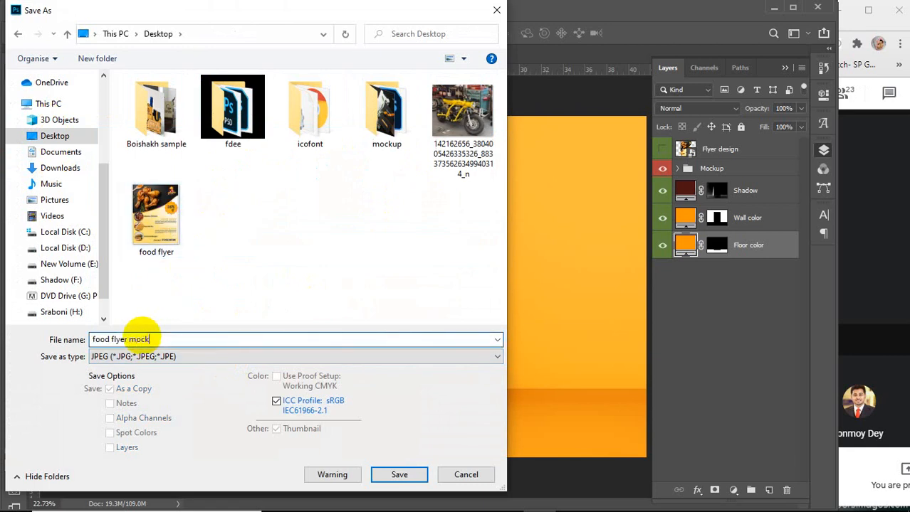
pyautogui.press('Return')
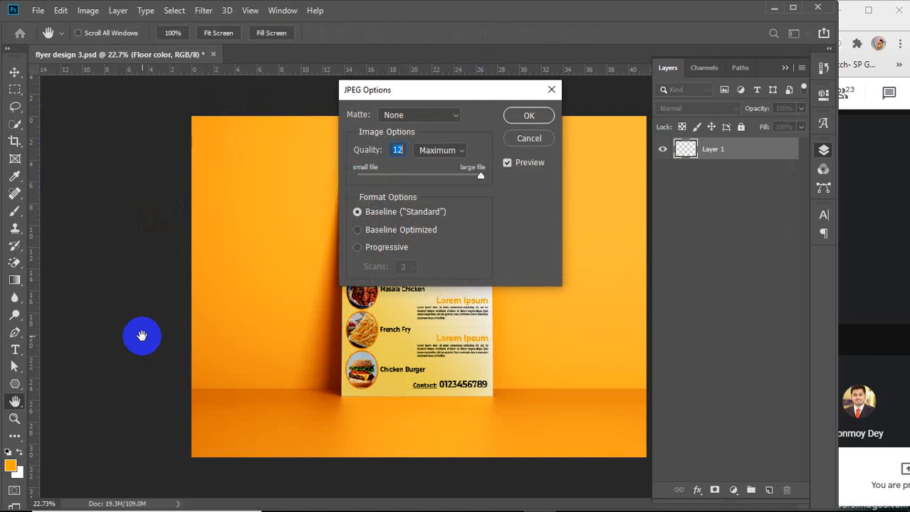
pyautogui.press('Return')
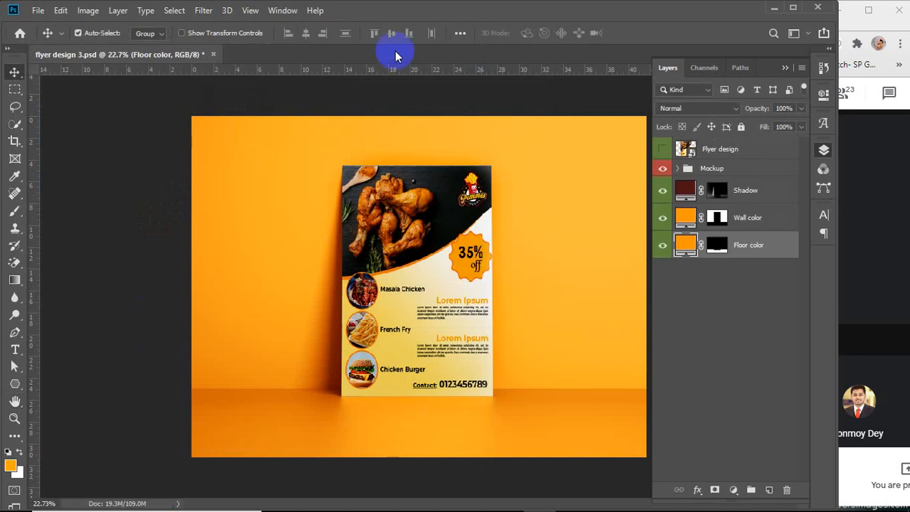
# Close the mockup document without saving changes and exit Photoshop
pyautogui.click(215, 54)
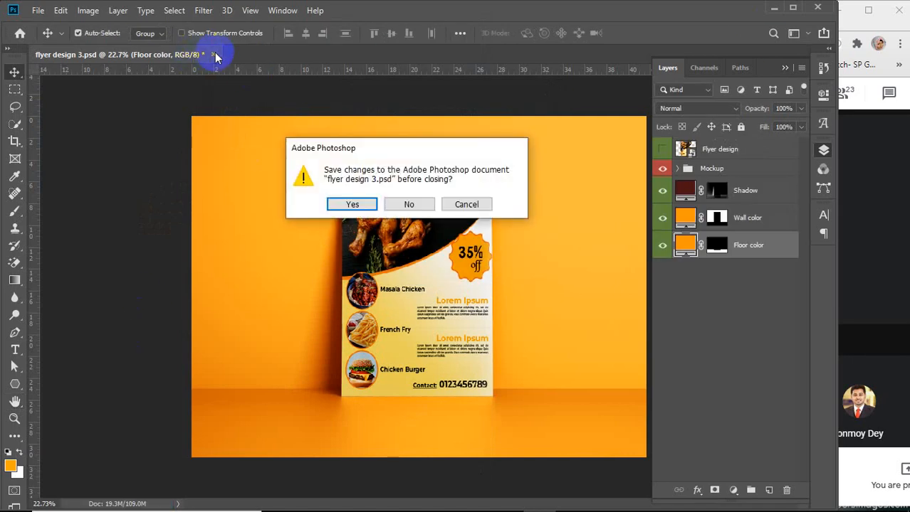
pyautogui.click(408, 205)
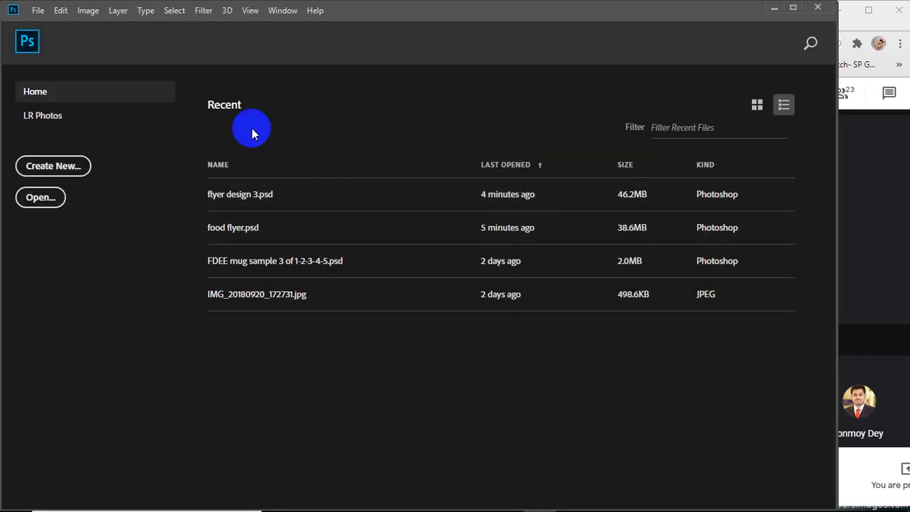
pyautogui.click(818, 9)
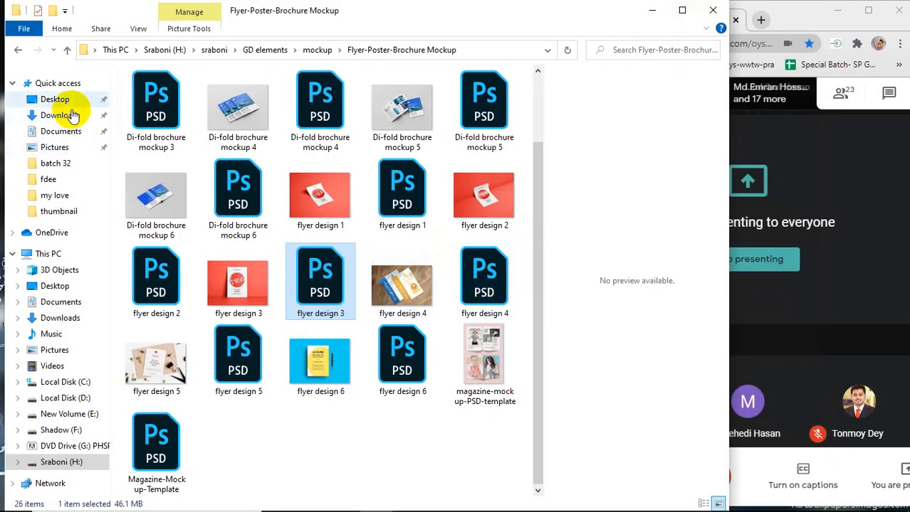
# Open the food flyer JPEG from the Desktop in Photos and resize its viewer window
pyautogui.click(51, 99)
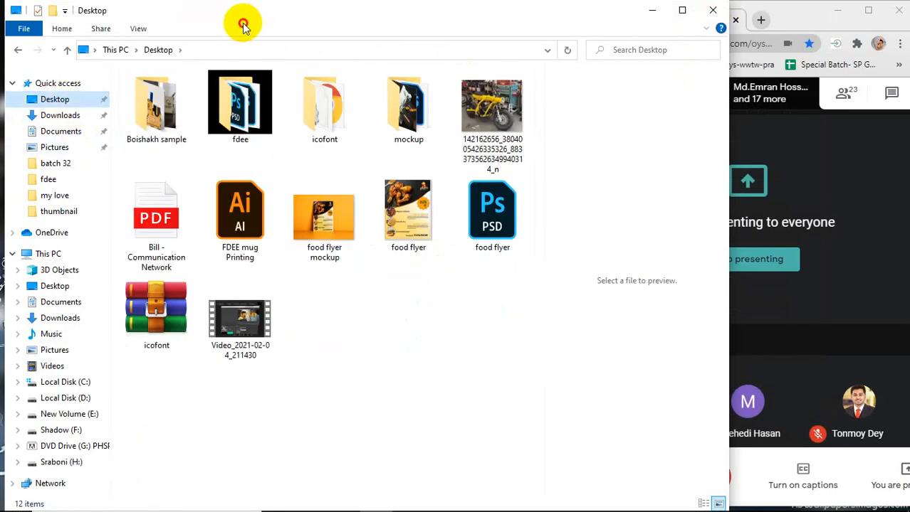
pyautogui.moveTo(232, 26); pyautogui.dragTo(233, 12)
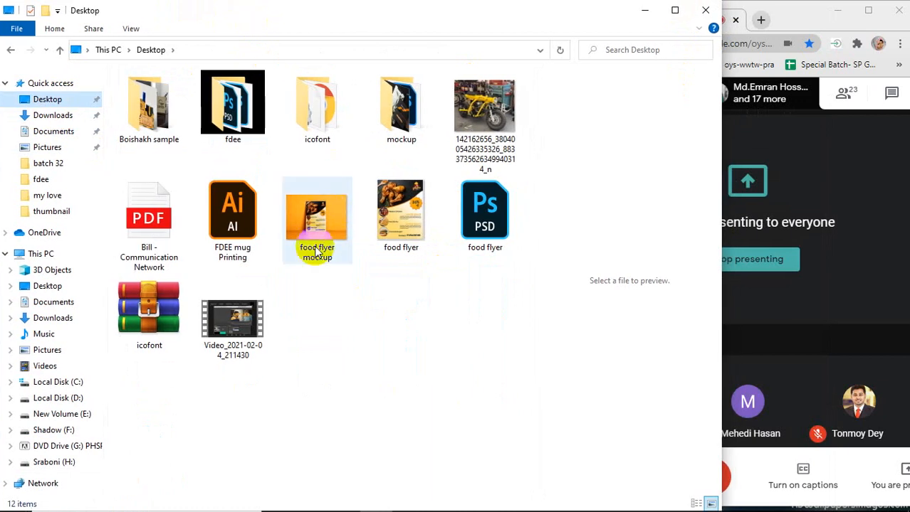
pyautogui.click(422, 219)
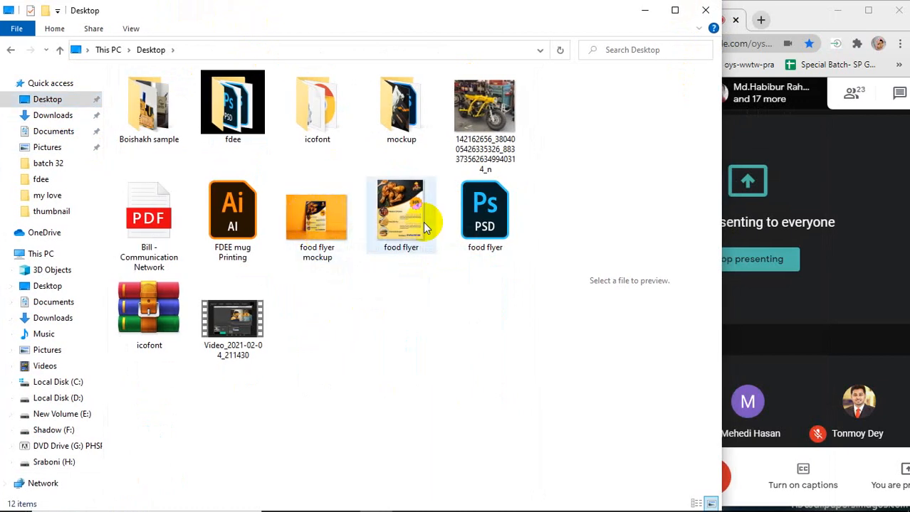
pyautogui.doubleClick(395, 217)
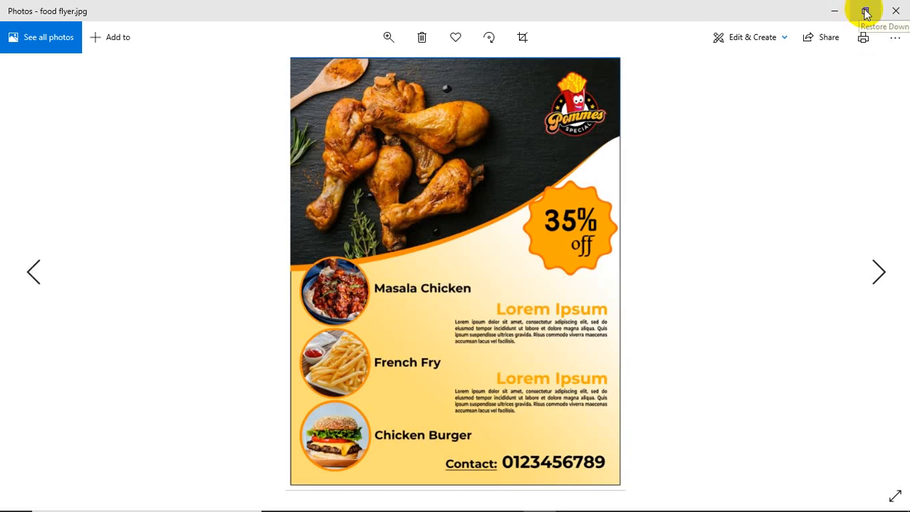
pyautogui.click(865, 13)
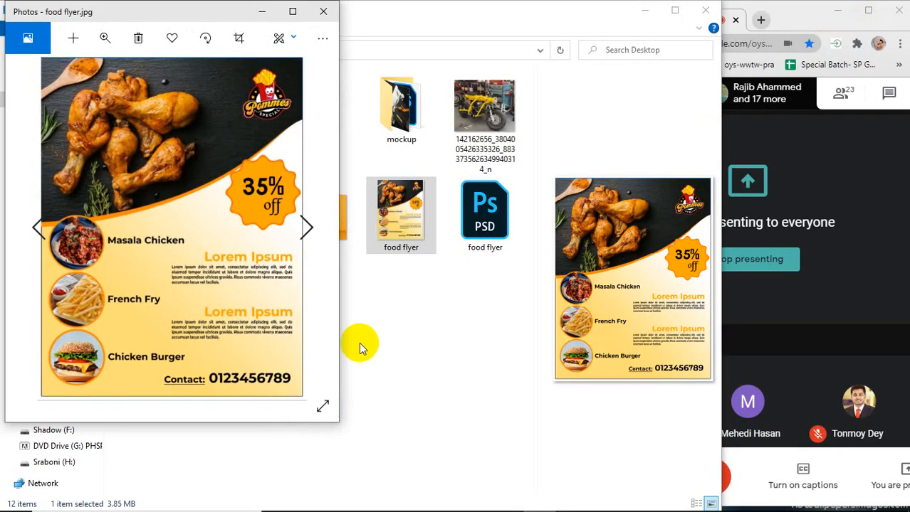
pyautogui.moveTo(266, 436); pyautogui.dragTo(269, 507)
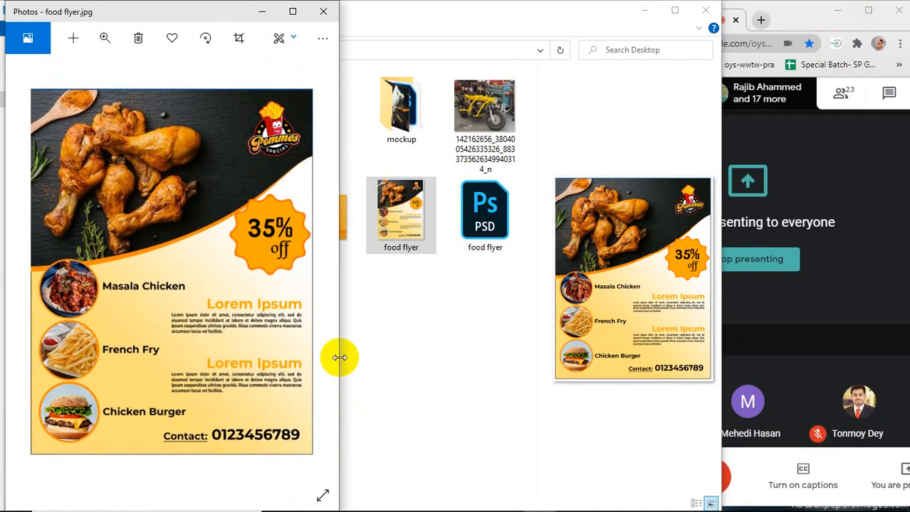
pyautogui.moveTo(339, 359); pyautogui.dragTo(366, 361)
pyautogui.click(459, 365)
# Open the food flyer mockup JPEG in Photos and arrange both images side by side for comparison
pyautogui.click(311, 245)
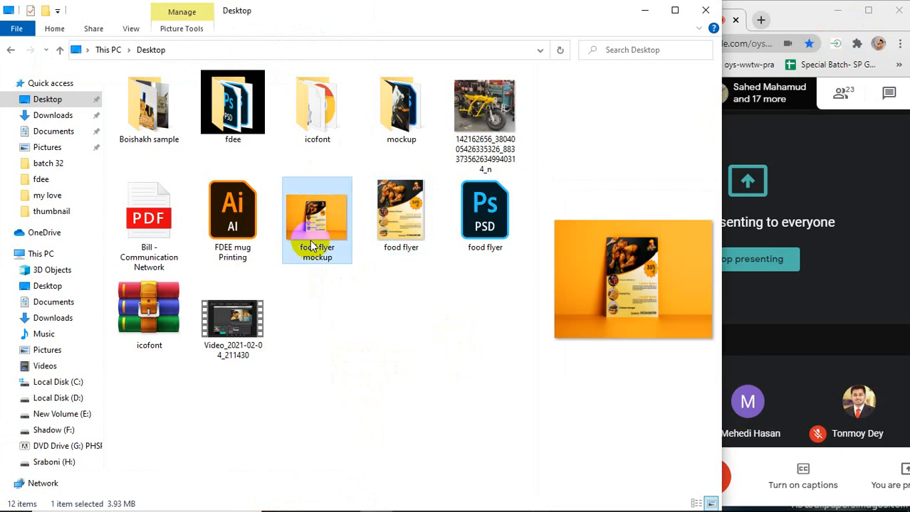
pyautogui.doubleClick(311, 246)
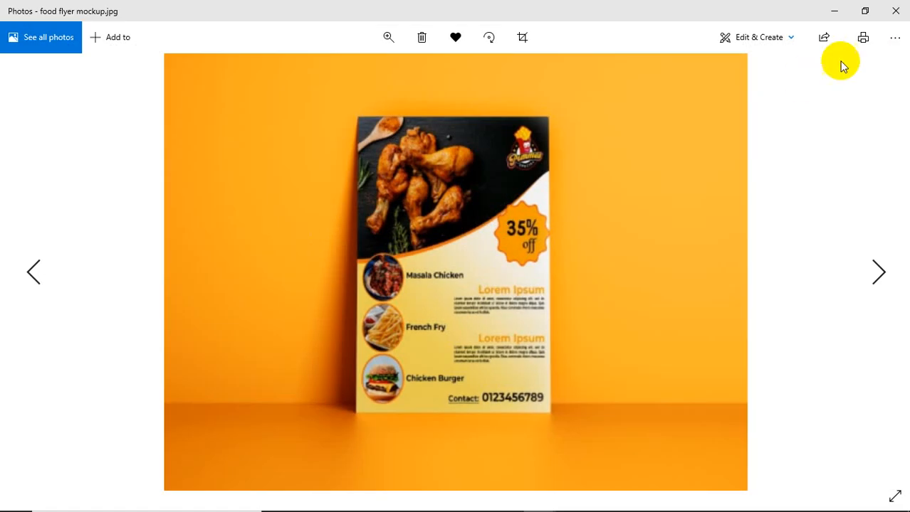
pyautogui.click(870, 12)
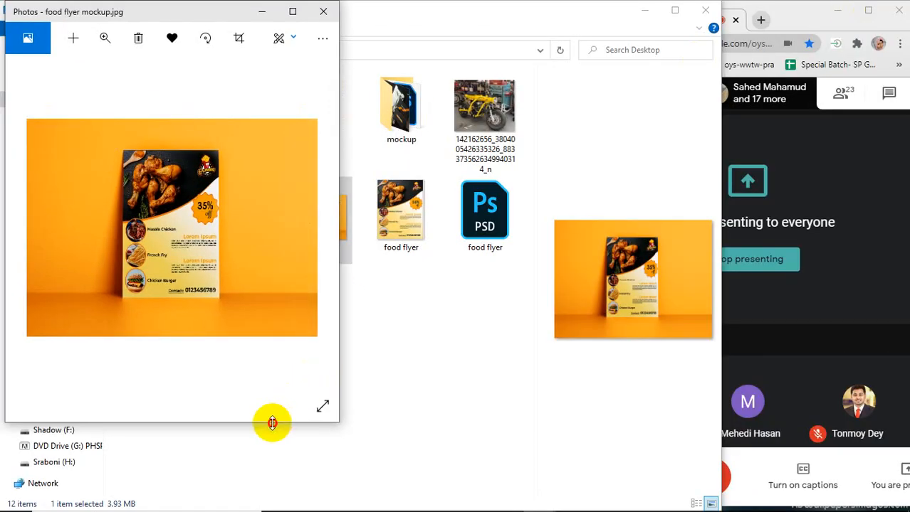
pyautogui.moveTo(272, 423); pyautogui.dragTo(267, 503)
pyautogui.moveTo(178, 16); pyautogui.dragTo(747, 10)
pyautogui.click(480, 21)
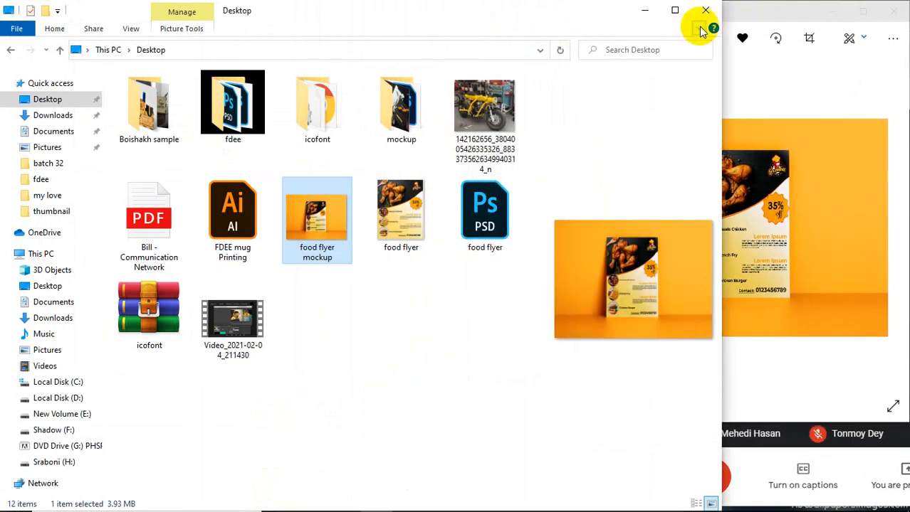
pyautogui.click(694, 12)
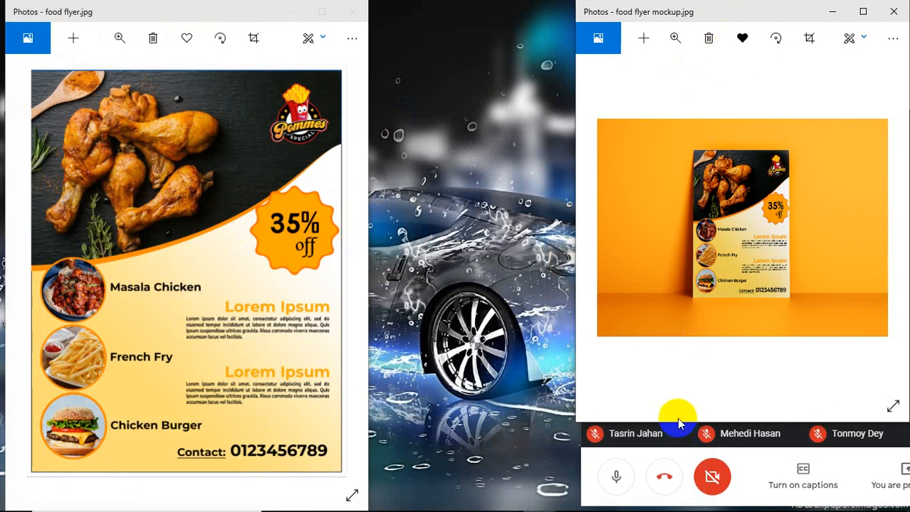
pyautogui.moveTo(675, 424); pyautogui.dragTo(674, 500)
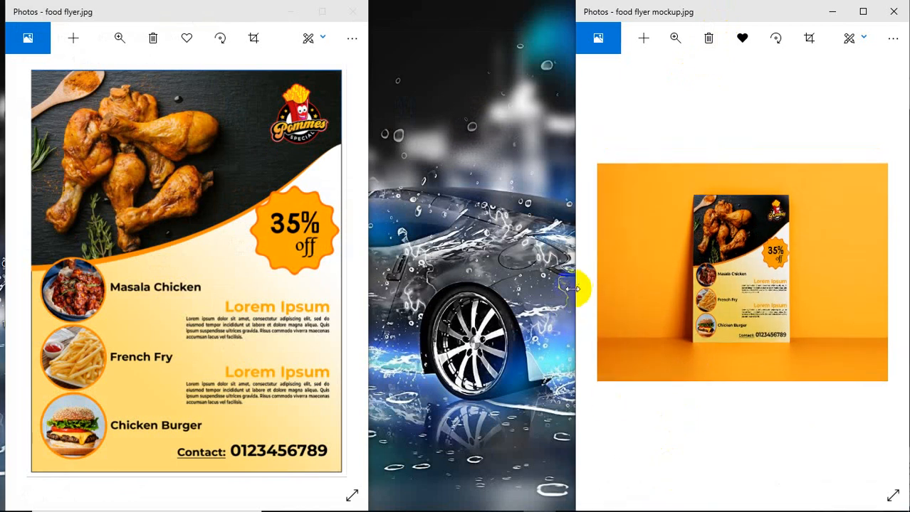
pyautogui.moveTo(555, 287); pyautogui.dragTo(341, 305)
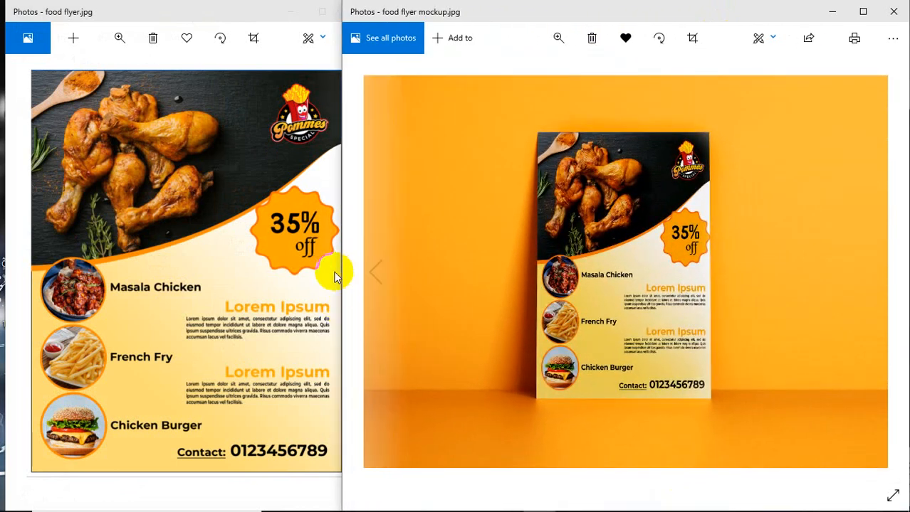
pyautogui.moveTo(171, 6); pyautogui.dragTo(161, 12)
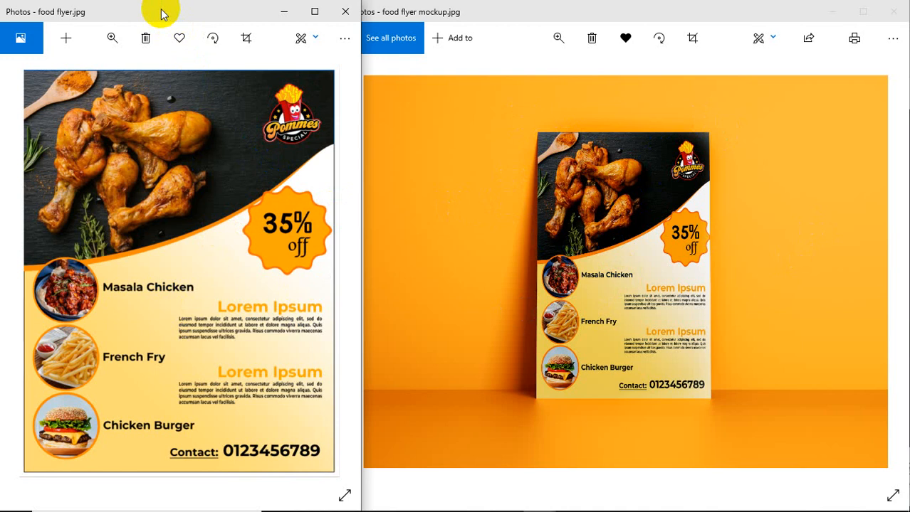
# Close both photo viewer windows and refresh the desktop
pyautogui.click(340, 13)
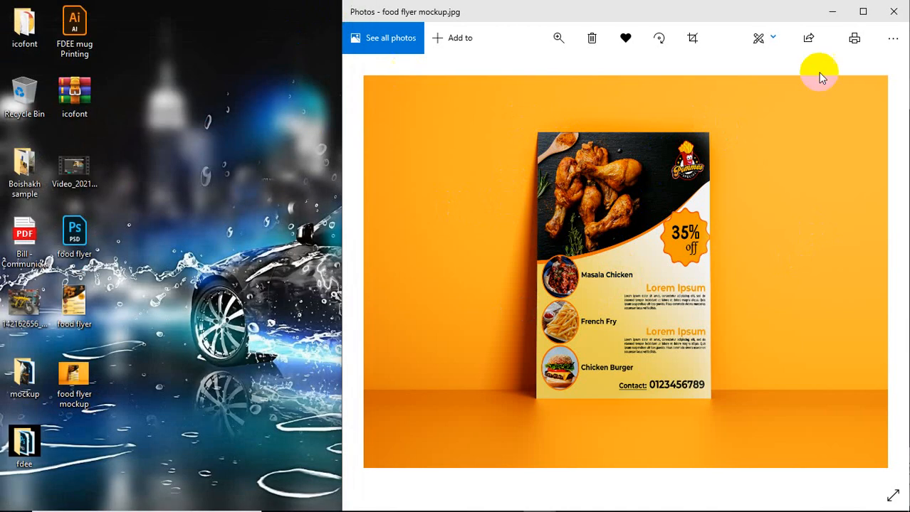
pyautogui.click(893, 12)
pyautogui.rightClick(314, 91)
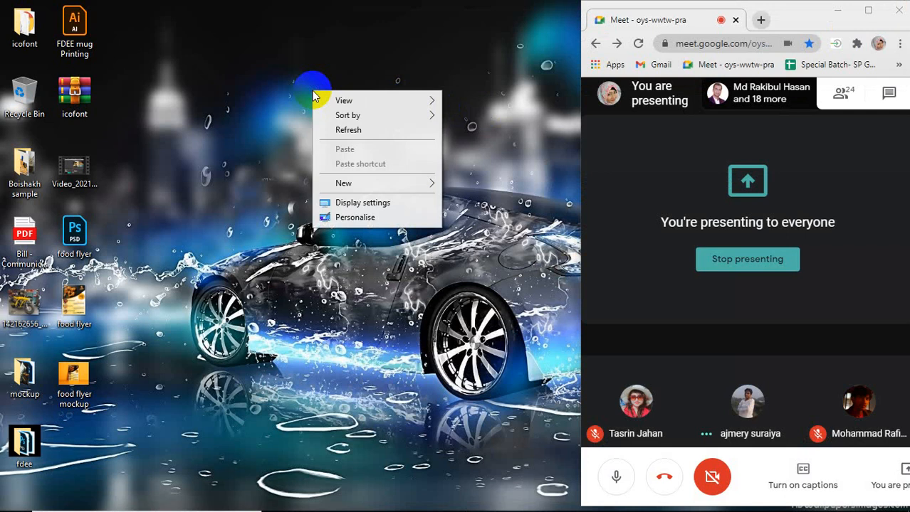
pyautogui.click(366, 134)
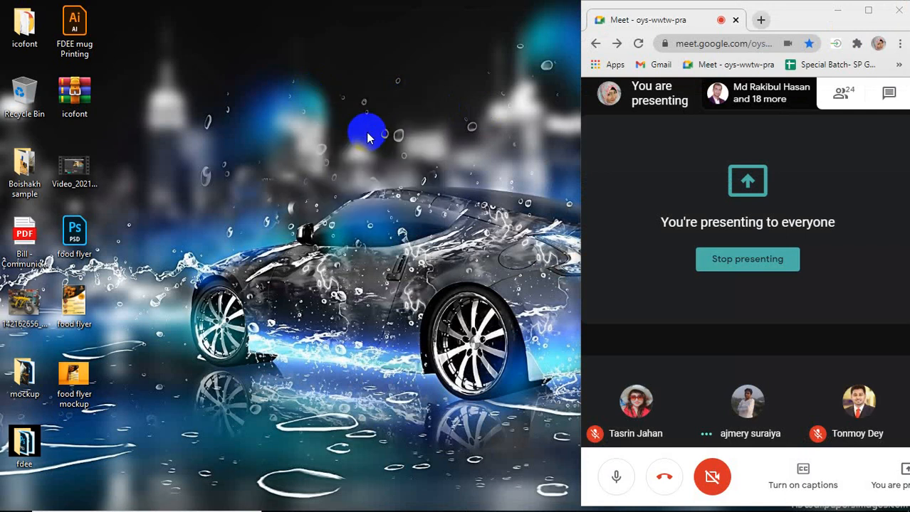
# Switch to Chrome and open the Special Batch- SP GD 31- Lot 15 spreadsheet from Google Sheets in a new tab
pyautogui.moveTo(497, 504)
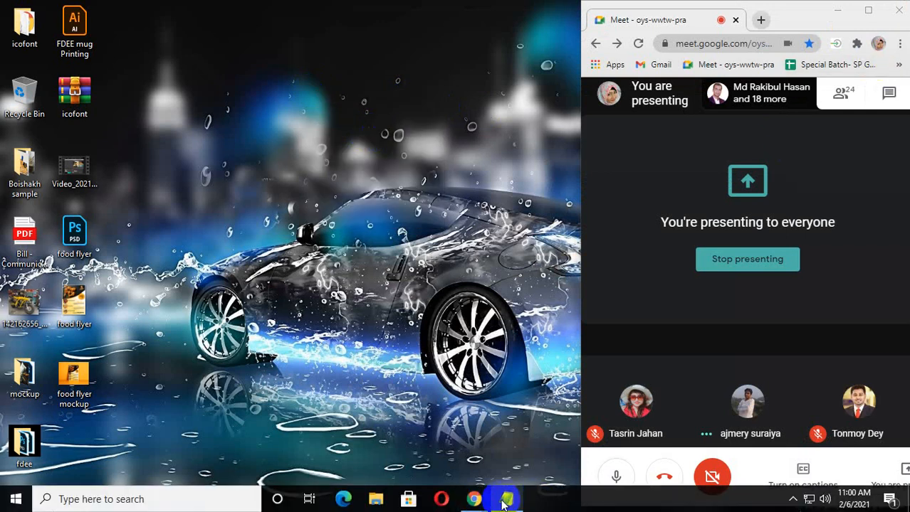
pyautogui.click(548, 424)
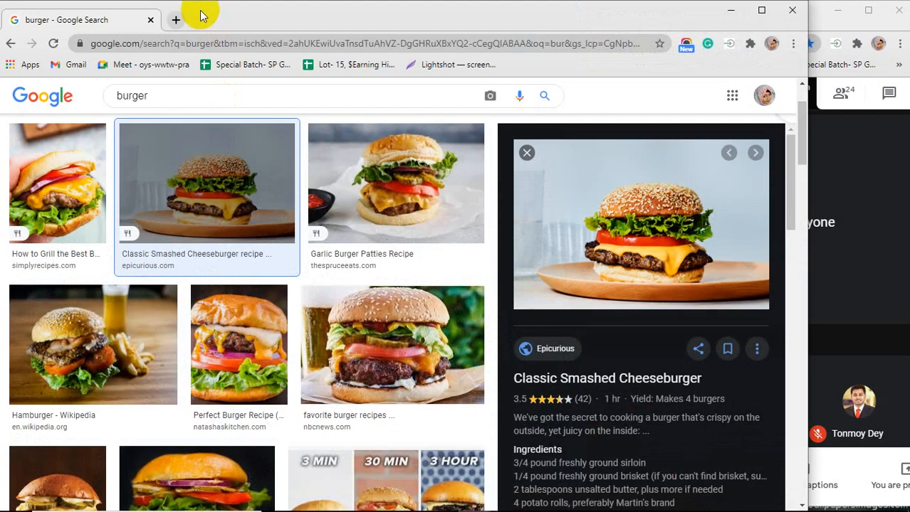
pyautogui.click(175, 20)
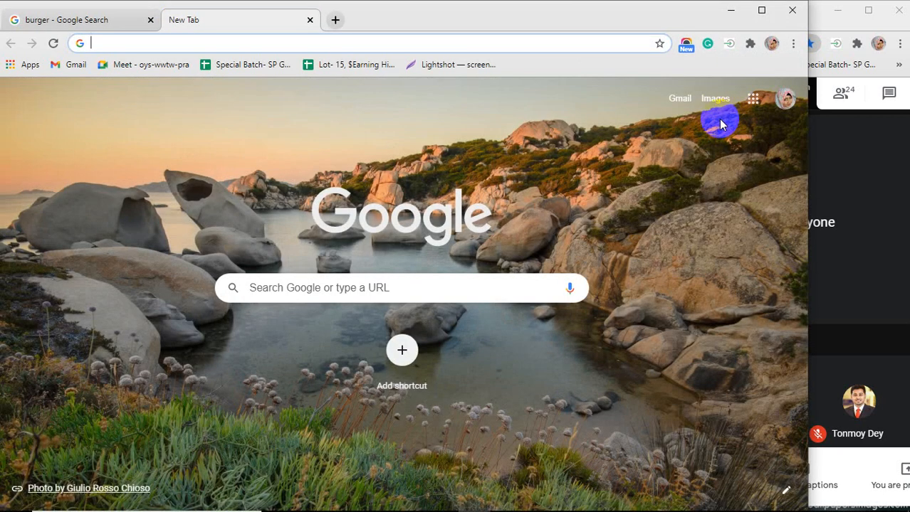
pyautogui.click(751, 106)
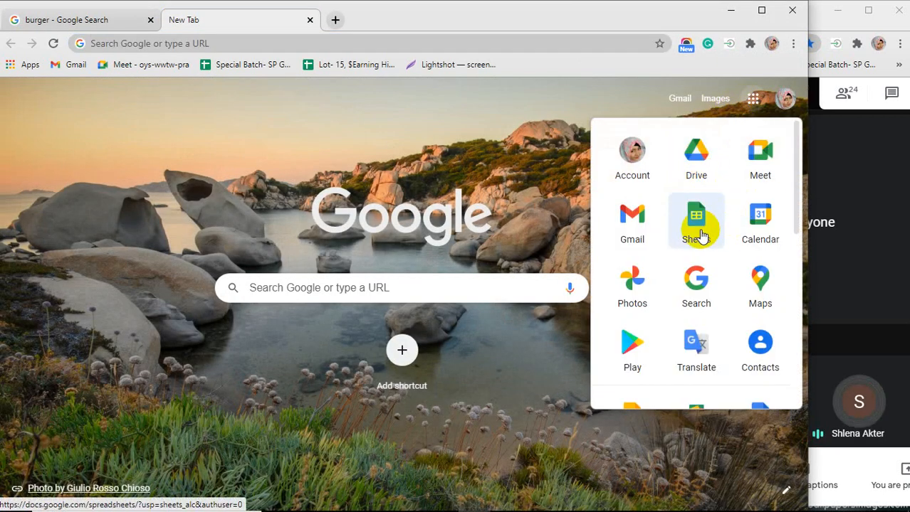
pyautogui.click(696, 215)
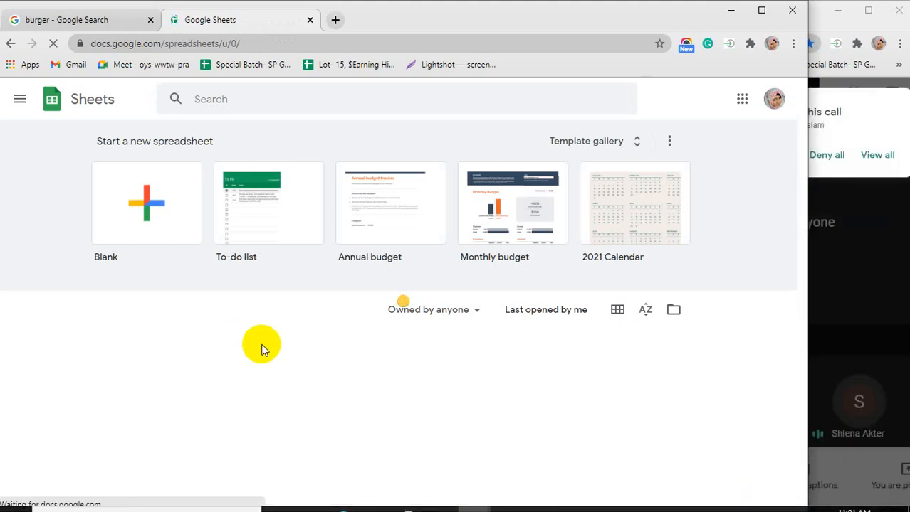
pyautogui.scroll(-1, 256, 335)
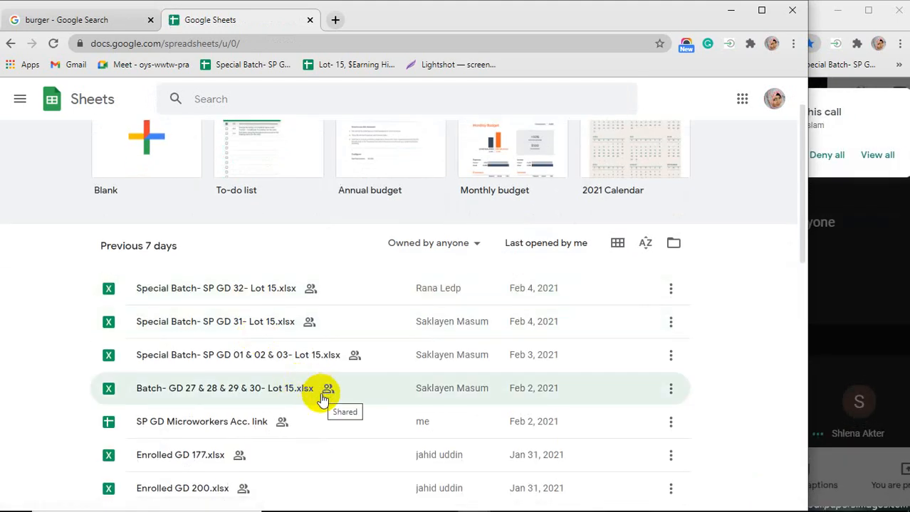
pyautogui.click(266, 325)
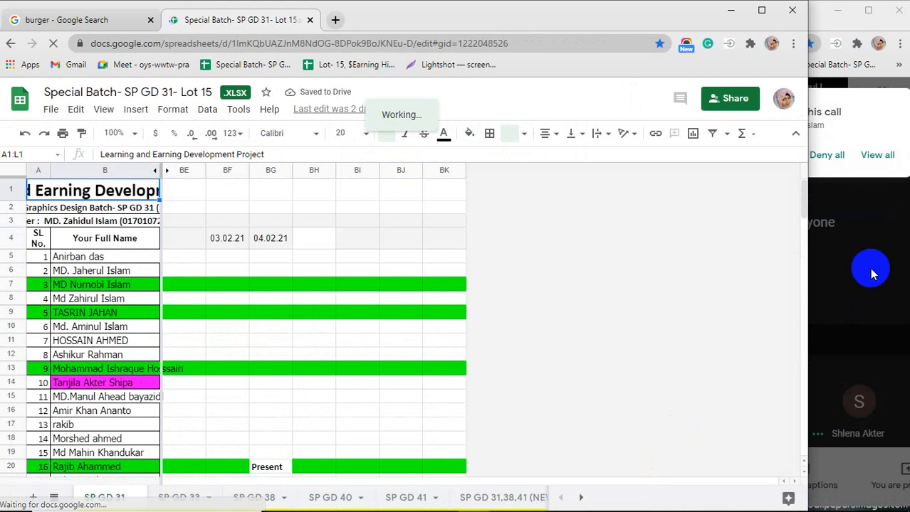
# Copy the 04.02.21 date heading into cell BH4 and change it to 06.02.21
pyautogui.click(819, 156)
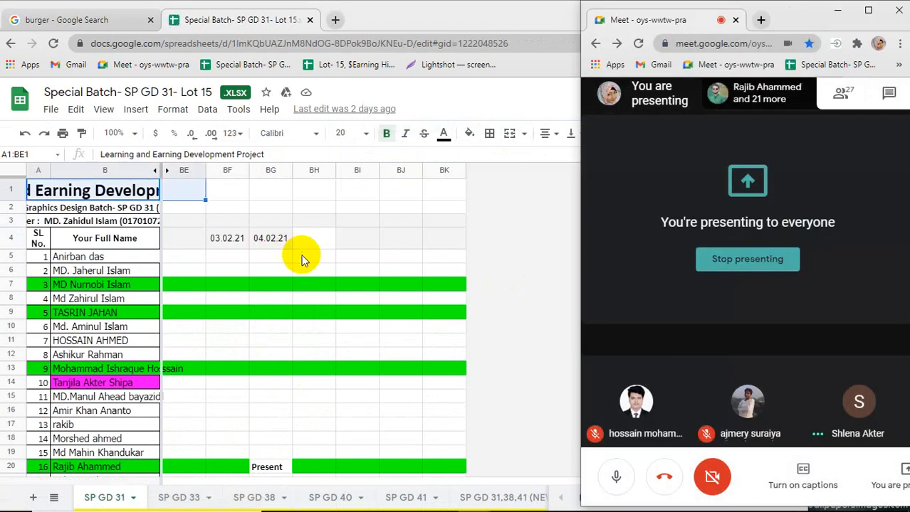
pyautogui.click(263, 242)
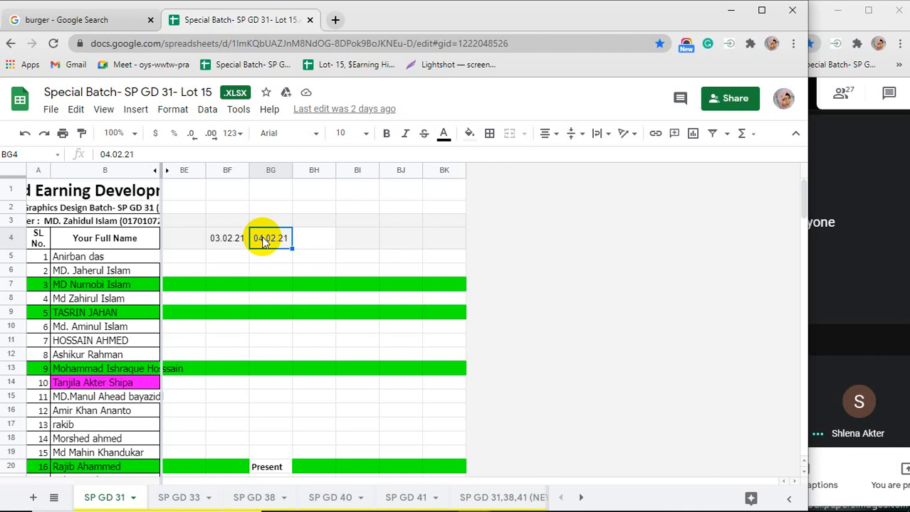
pyautogui.hotkey('ctrl', 'c')
pyautogui.click(310, 241)
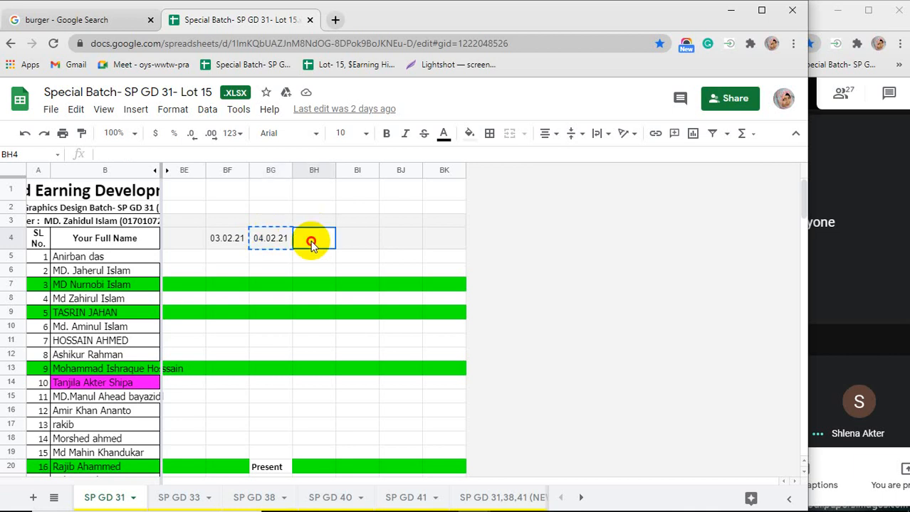
pyautogui.hotkey('ctrl', 'v')
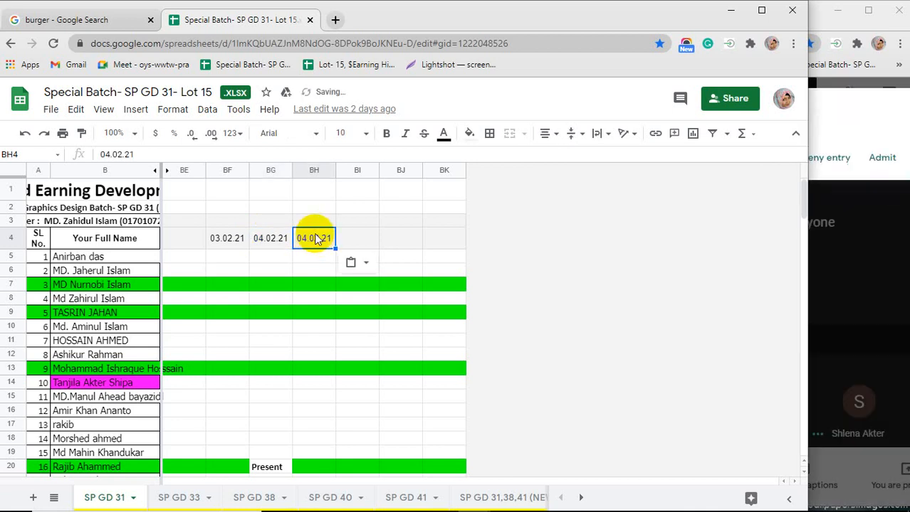
pyautogui.click(107, 154)
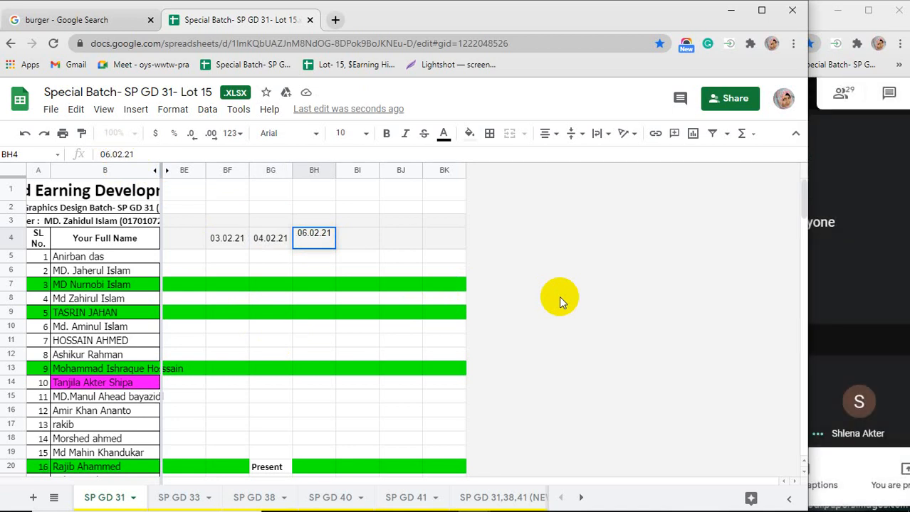
pyautogui.click(347, 242)
pyautogui.click(318, 257)
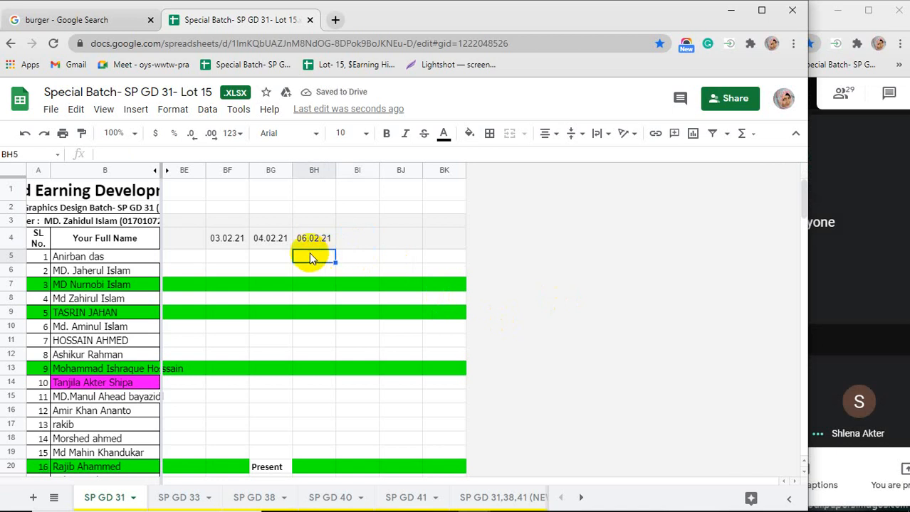
# Copy the Present entry from cell BG20 to mark attendance in the new 06.02.21 column
pyautogui.click(268, 470)
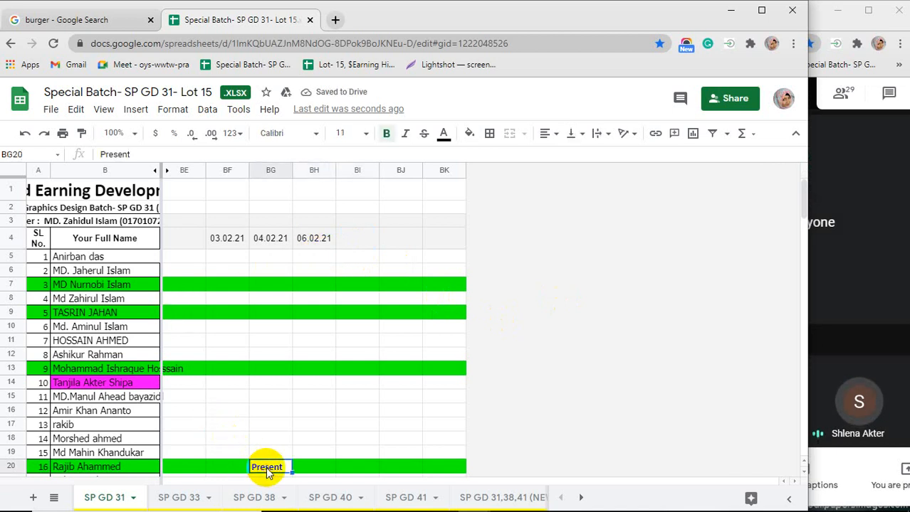
pyautogui.click(310, 285)
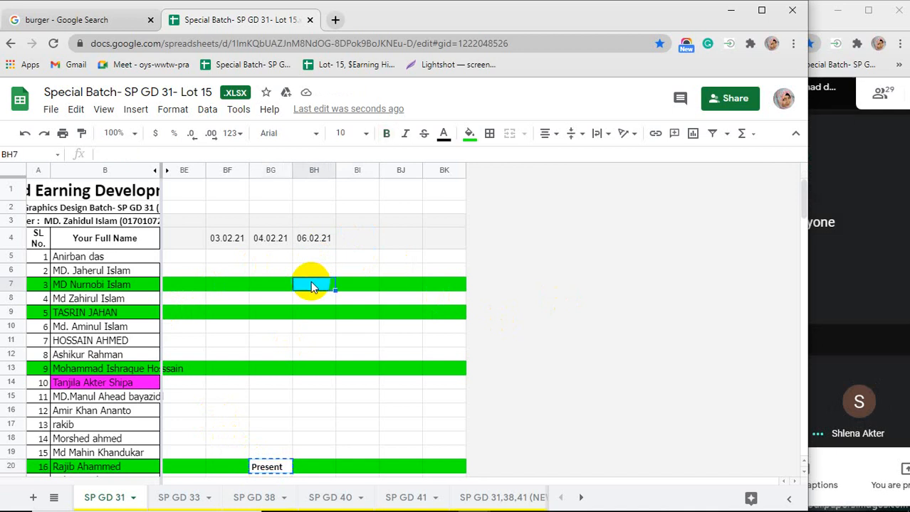